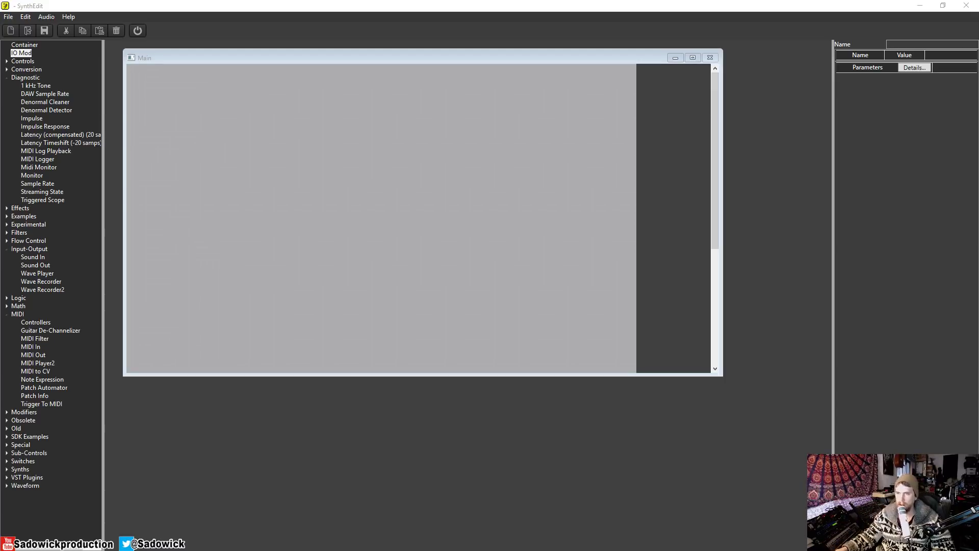
- Reposition the Main structure window in the workspace and make it taller and slightly narrower
left_click(357, 450)
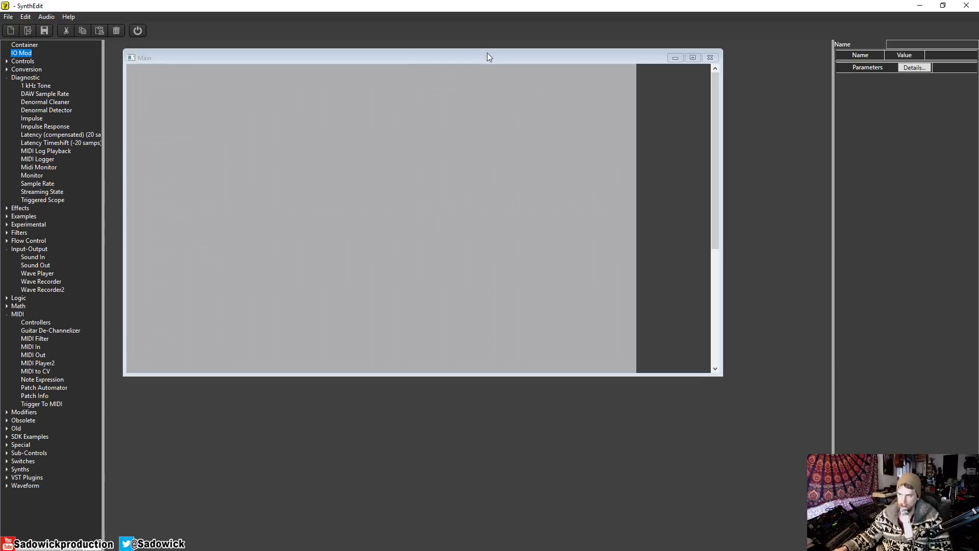
left_click_drag(488, 53, 525, 57)
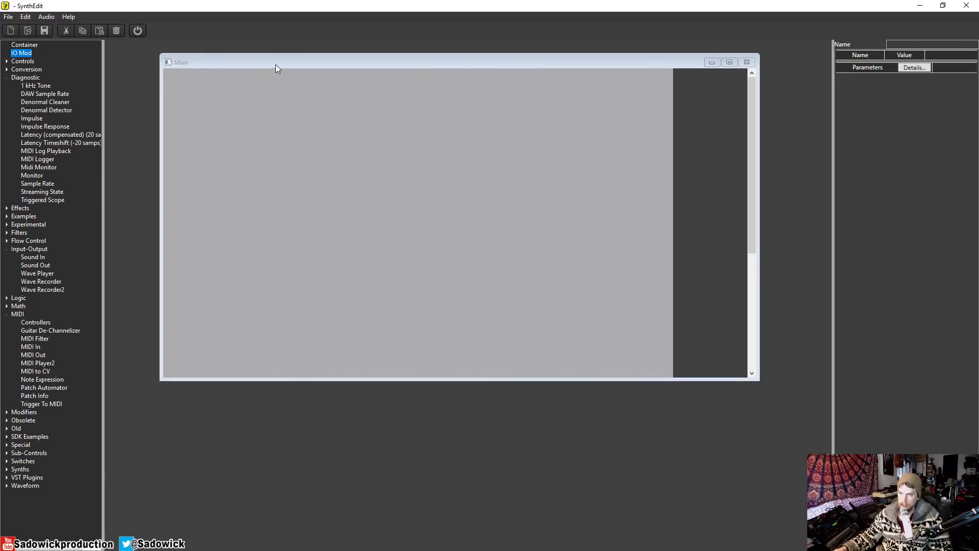
left_click_drag(276, 64, 244, 93)
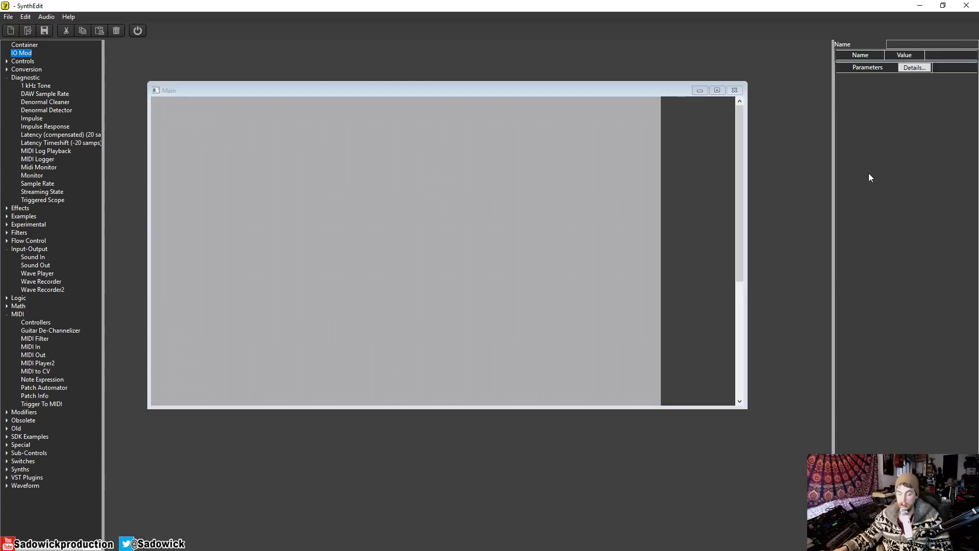
left_click_drag(524, 88, 527, 75)
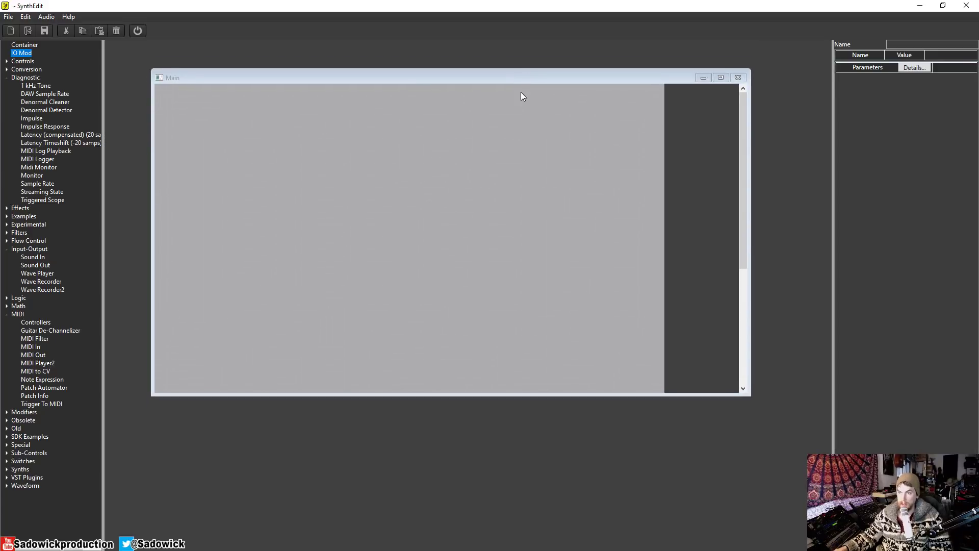
left_click_drag(420, 77, 417, 98)
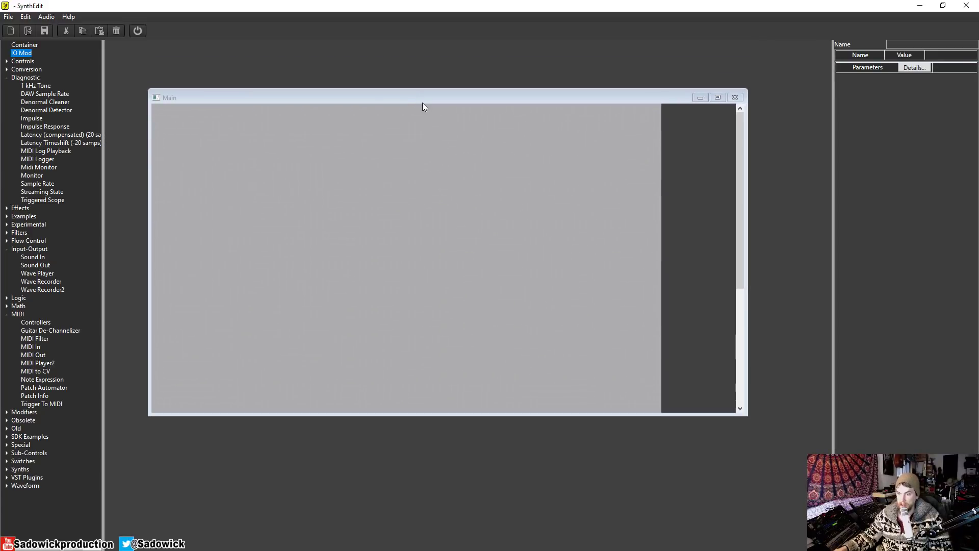
left_click_drag(747, 416, 717, 466)
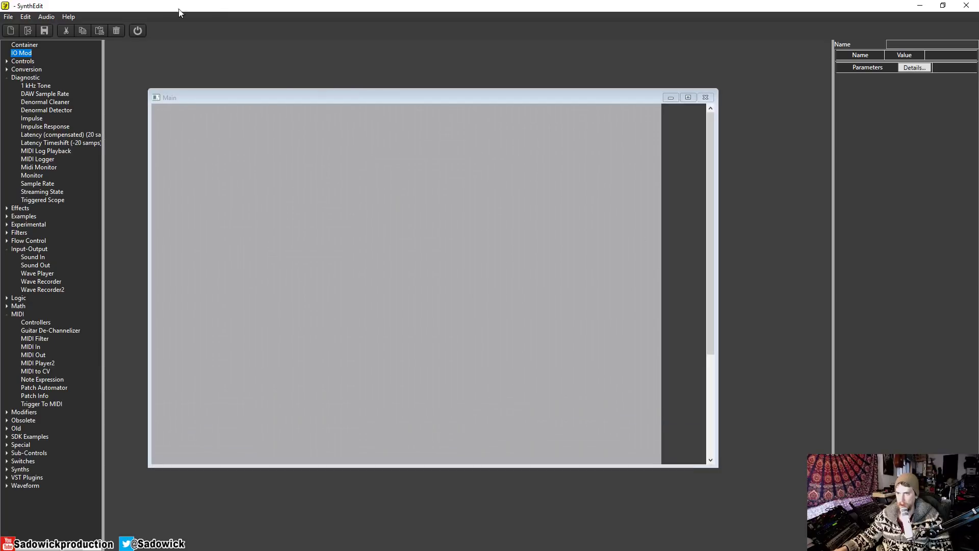
left_click_drag(314, 94, 310, 72)
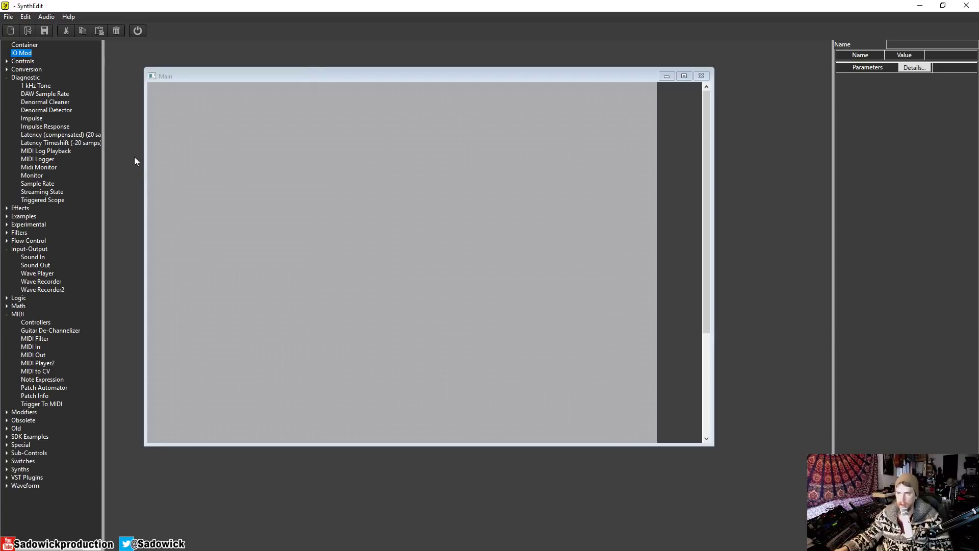
left_click_drag(231, 79, 234, 83)
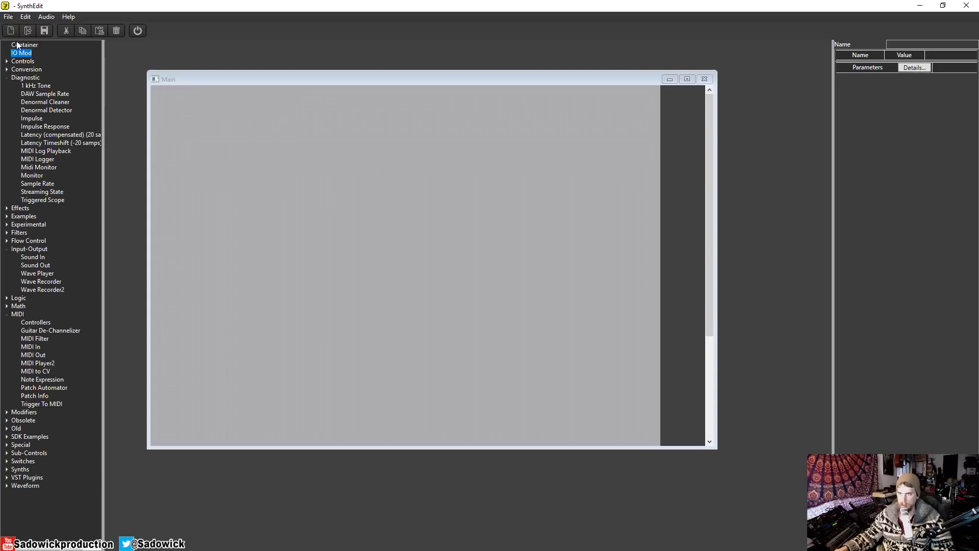
- Add a Container module near the middle of the Main structure and rename it YTSYNTH
left_click_drag(30, 44, 124, 78)
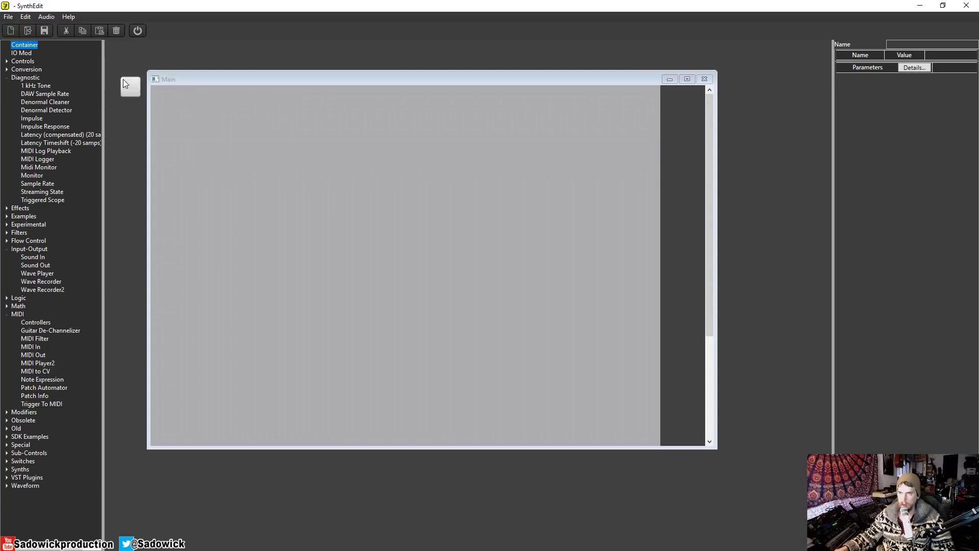
left_click_drag(359, 211, 403, 252)
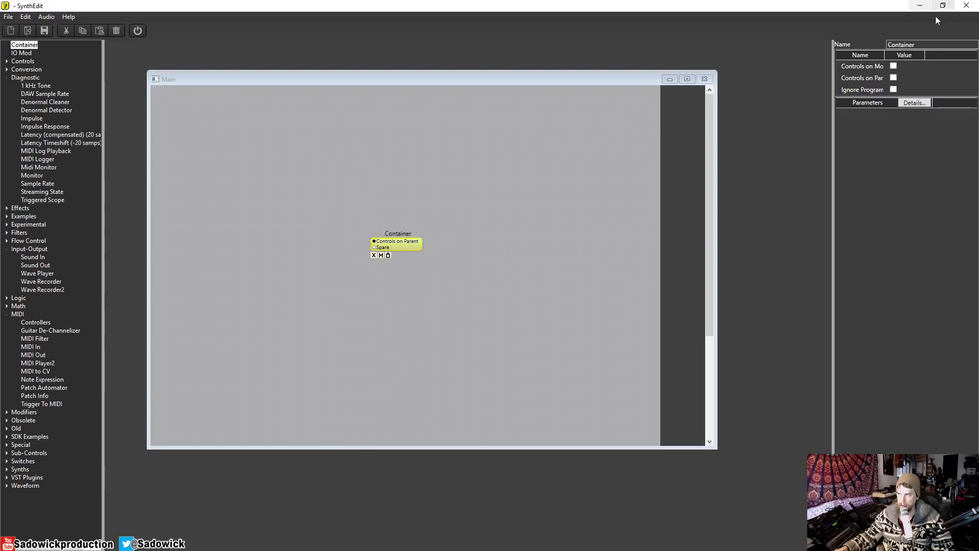
double_click(916, 45)
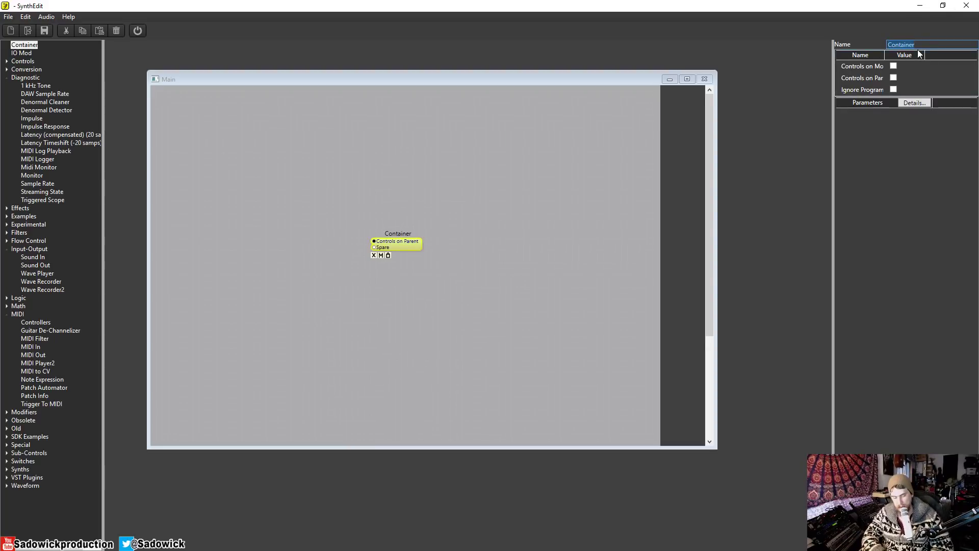
type("YTSYNTH")
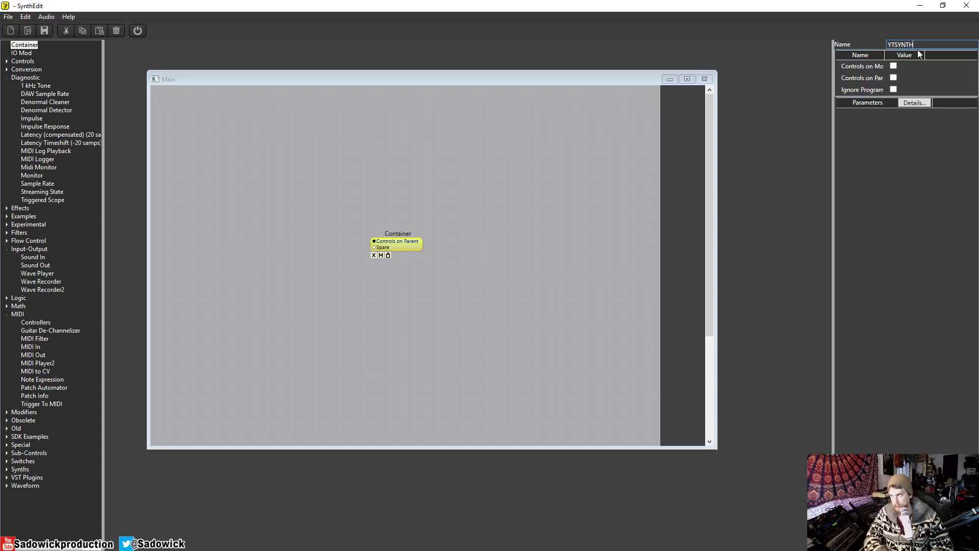
left_click(586, 261)
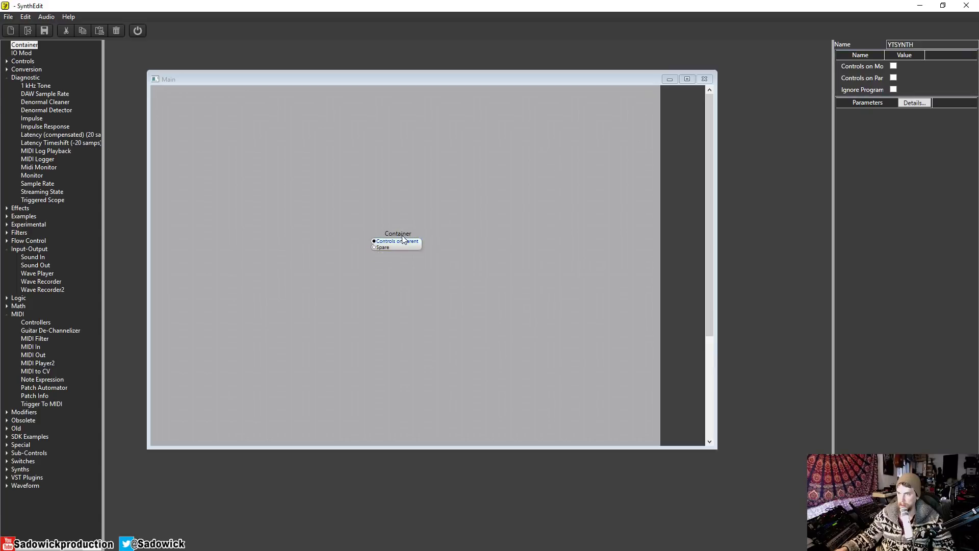
left_click_drag(916, 44, 855, 48)
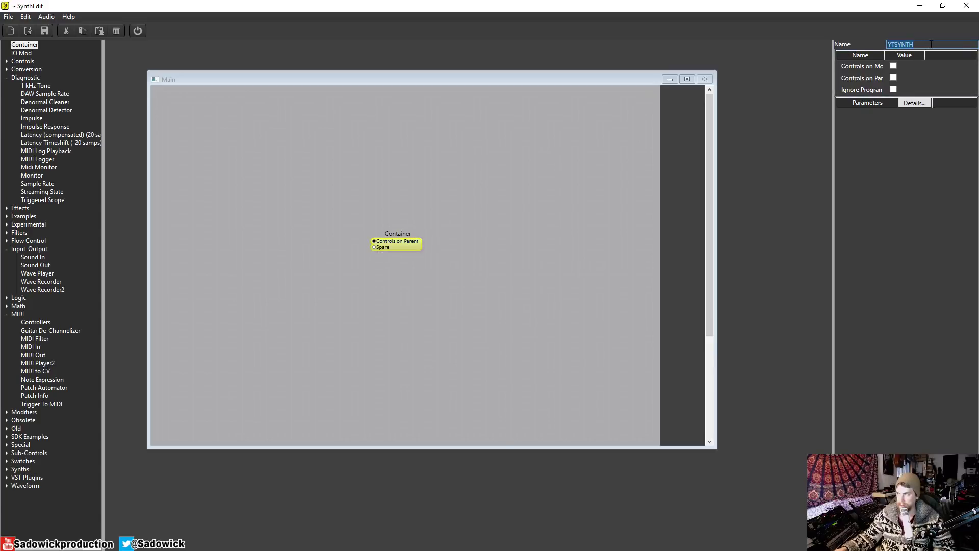
key("Tab")
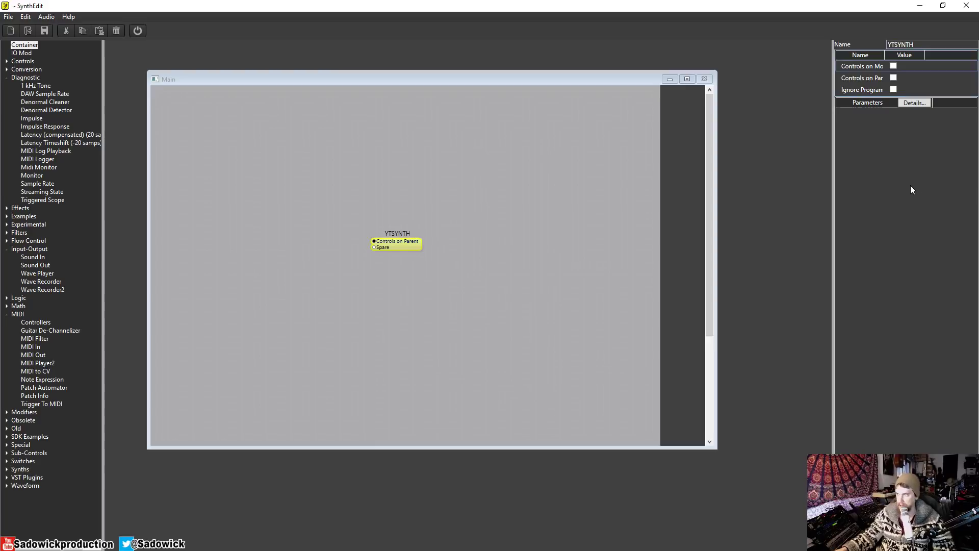
mouse_move(408, 246)
left_mouse_down()
mouse_move(402, 240)
mouse_move(414, 246)
left_mouse_up()
- Open the YTSYNTH container's structure, enlarge its window and place it over the Main window
left_click_drag(416, 80, 419, 62)
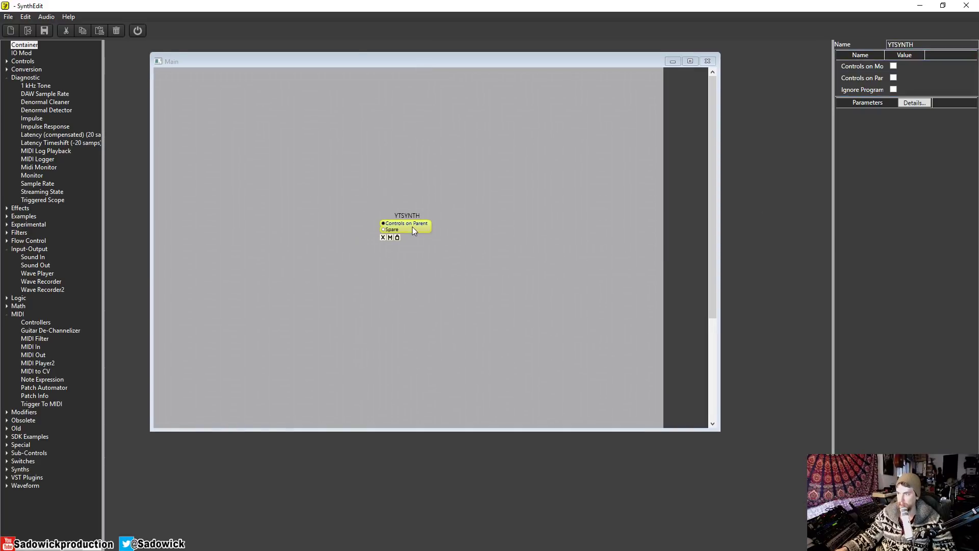
double_click(412, 226)
left_click_drag(231, 31, 379, 102)
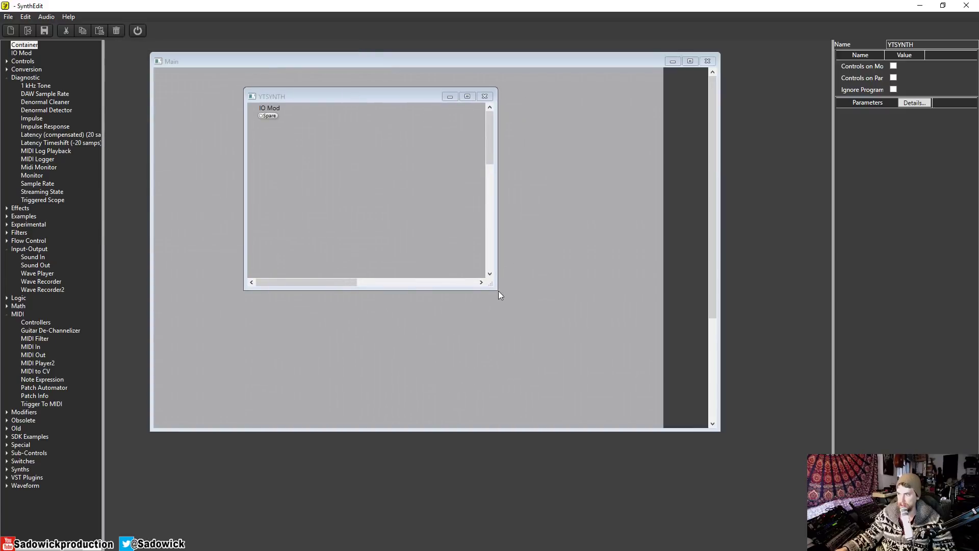
left_click_drag(497, 289, 783, 440)
left_click_drag(530, 93, 487, 98)
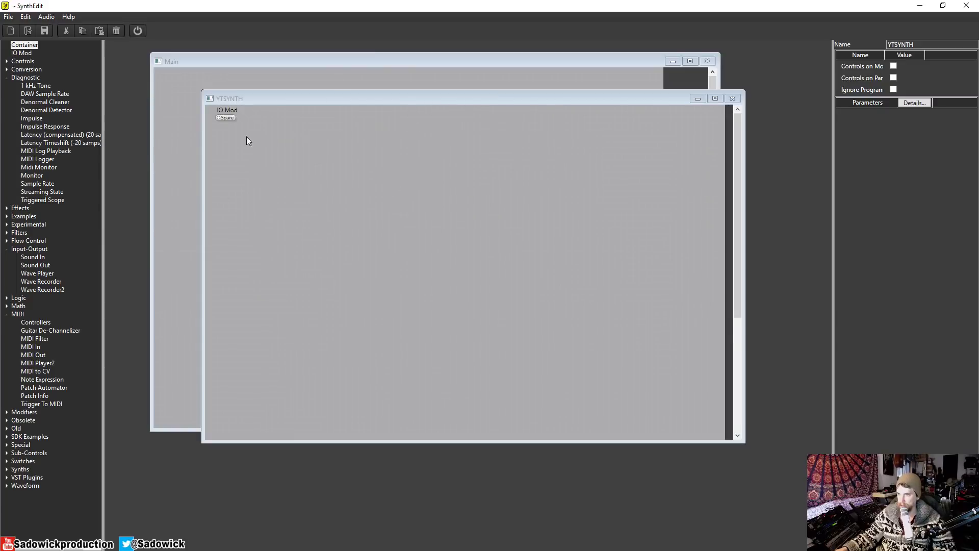
- Delete the IO Mod module inside YTSYNTH and close the container's structure window
left_click(226, 112)
key("Delete")
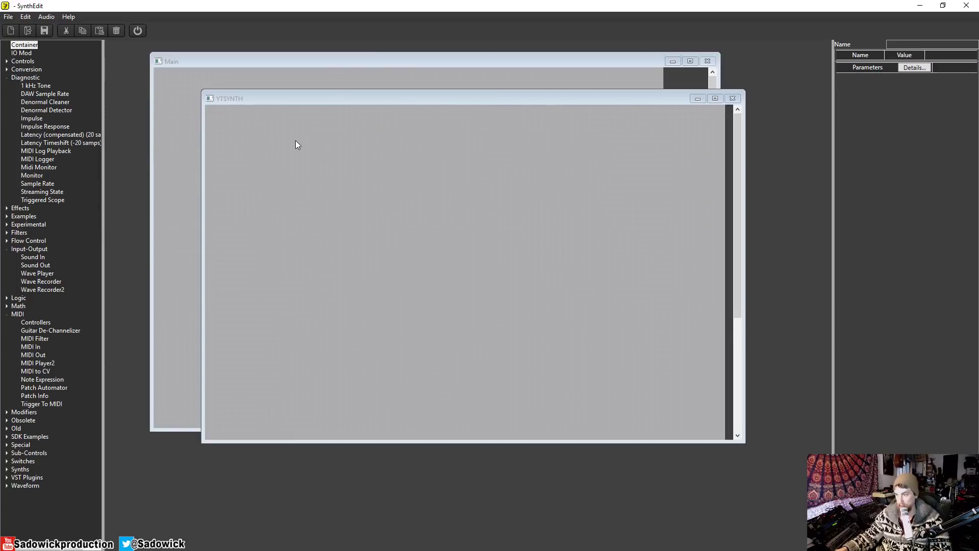
left_click_drag(345, 101, 320, 251)
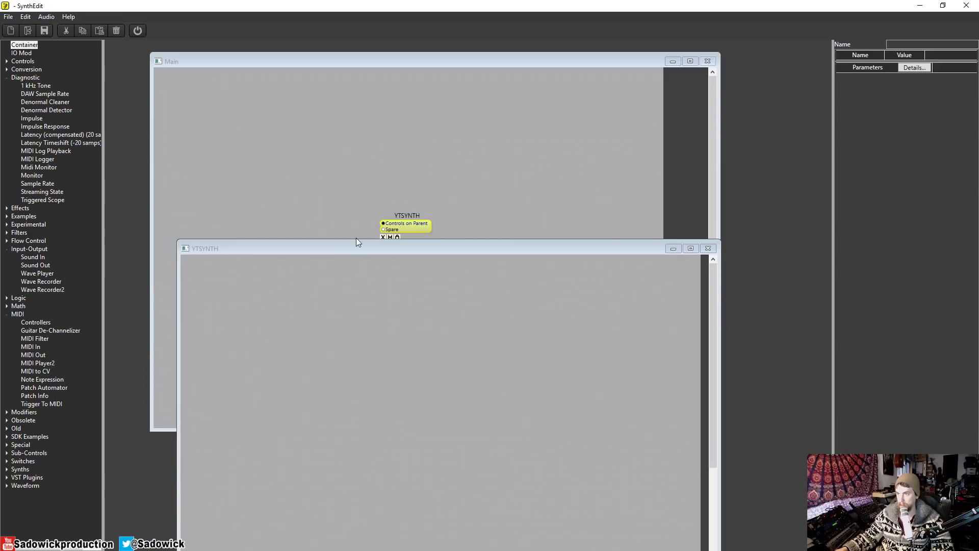
left_click_drag(415, 249, 415, 321)
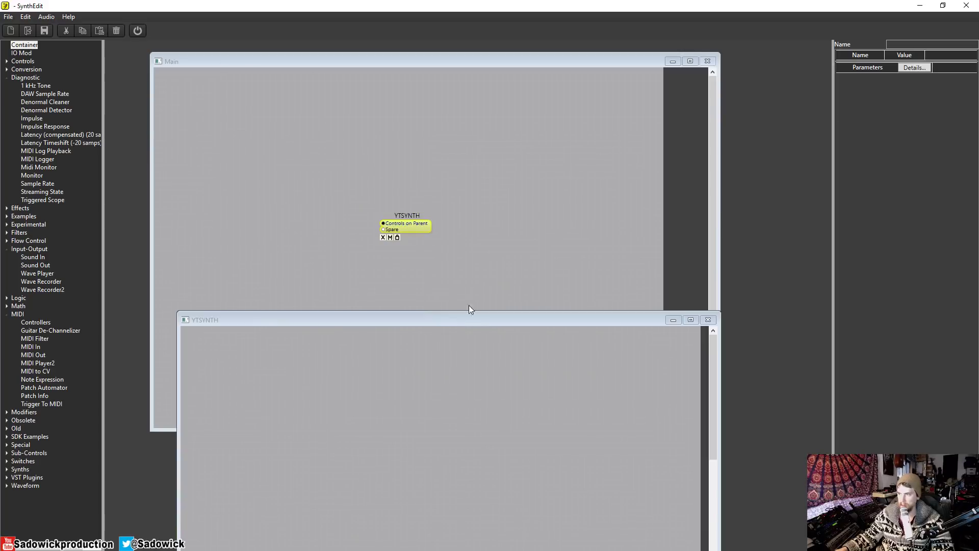
left_click_drag(463, 321, 486, 182)
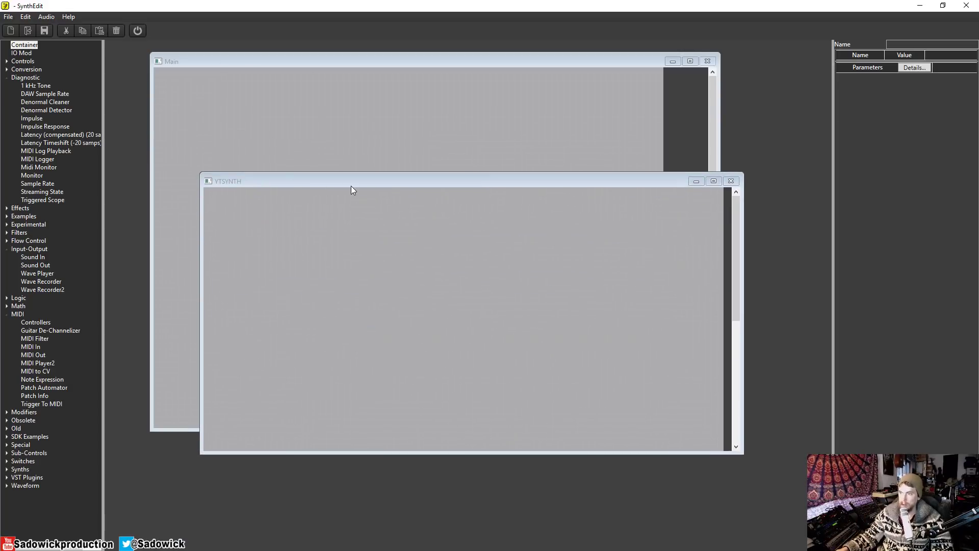
left_click_drag(354, 182, 337, 159)
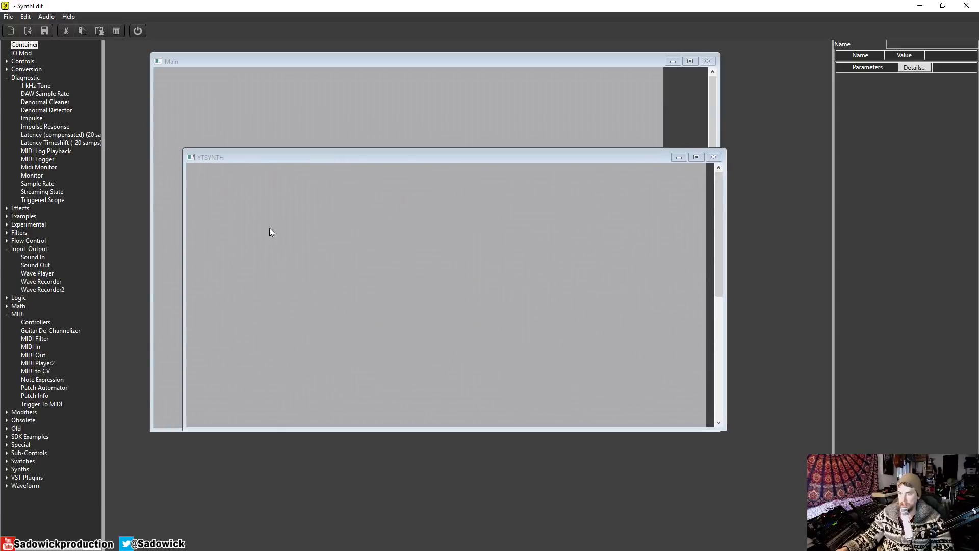
left_click(714, 157)
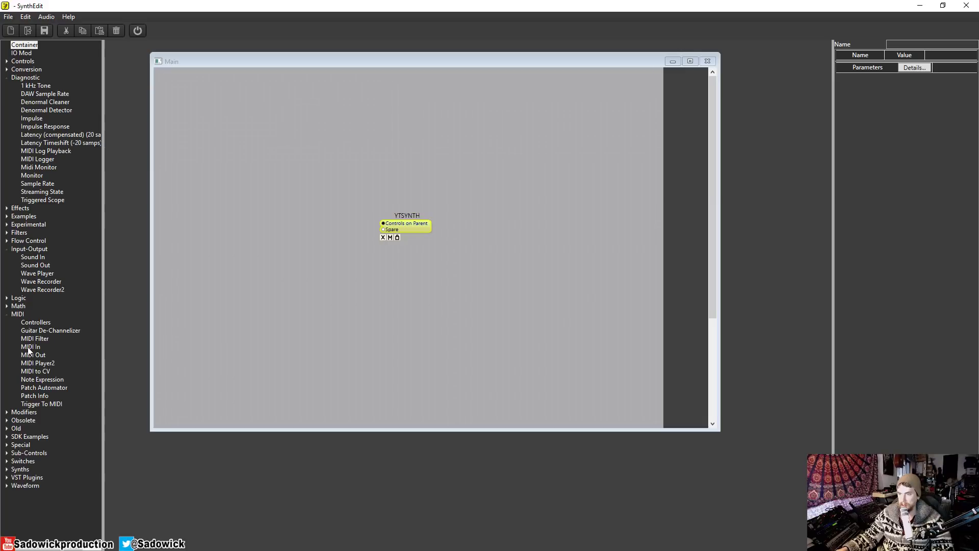
- Add a MIDI In module to the Main structure and line it up beside the YTSYNTH container
left_click_drag(29, 348, 260, 245)
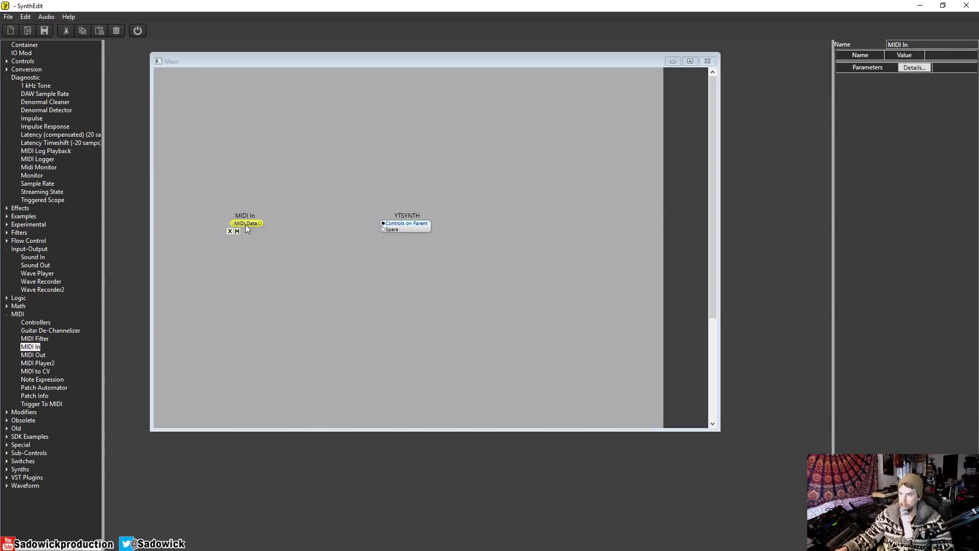
left_click_drag(246, 225, 252, 230)
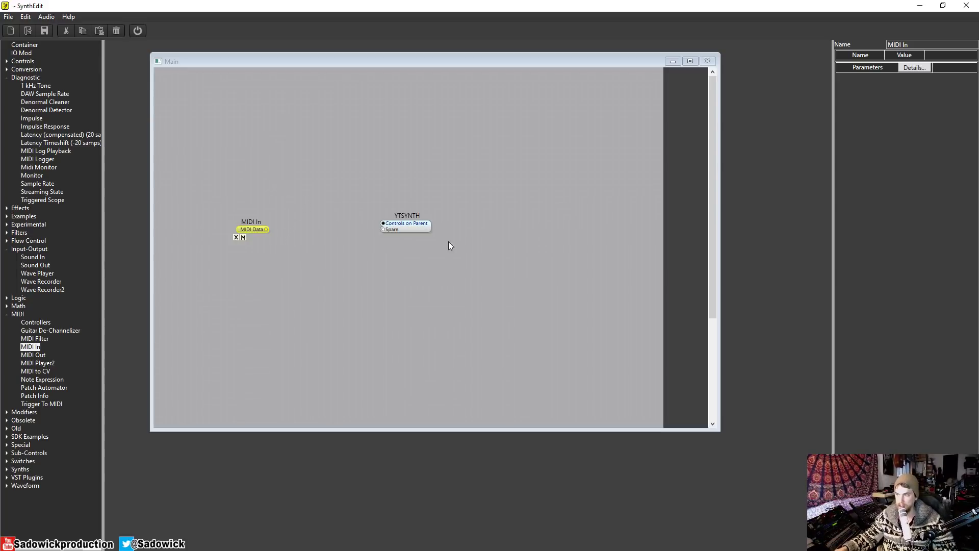
mouse_move(410, 228)
left_mouse_down()
mouse_move(402, 217)
mouse_move(397, 228)
left_mouse_up()
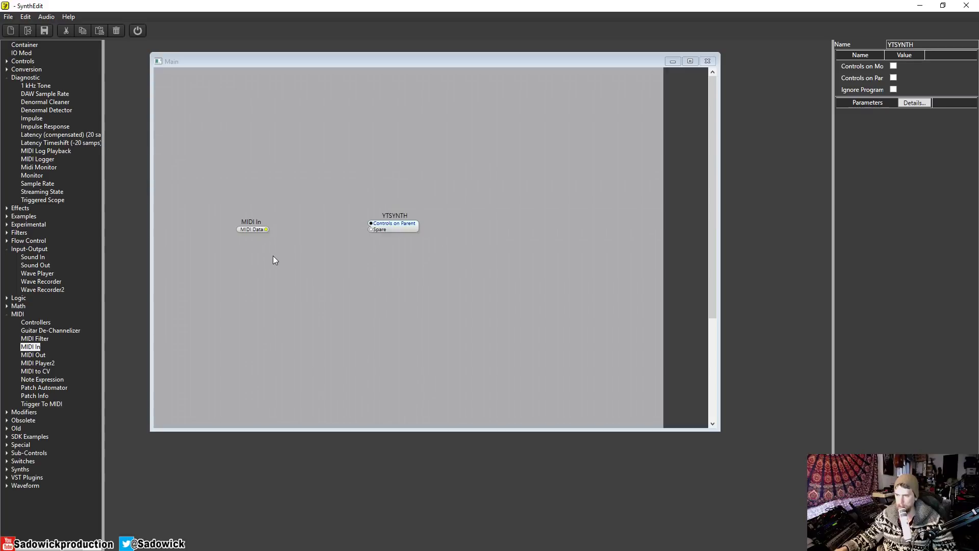
- Connect the MIDI In module's MIDI Data output to YTSYNTH's Spare input and bring the container closer to it
left_click(265, 228)
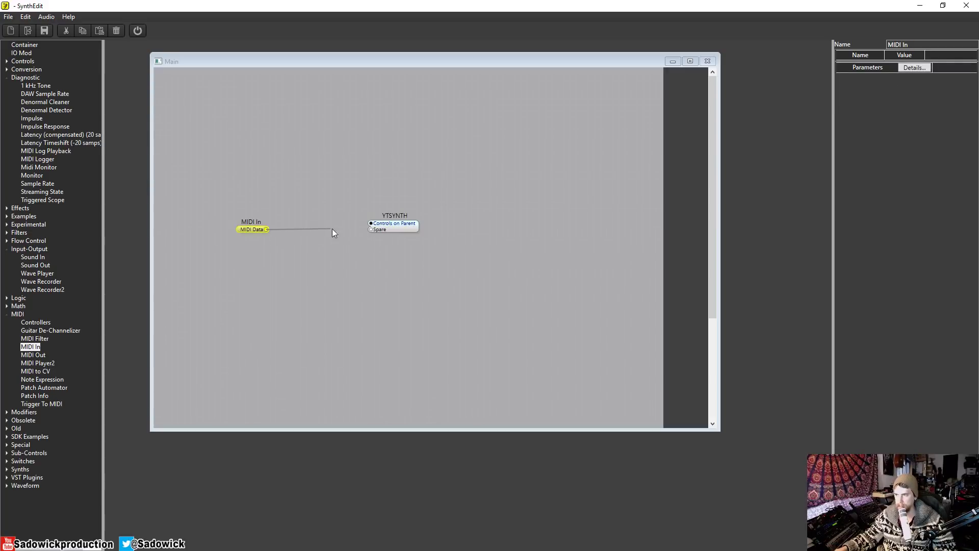
left_click_drag(360, 228, 371, 229)
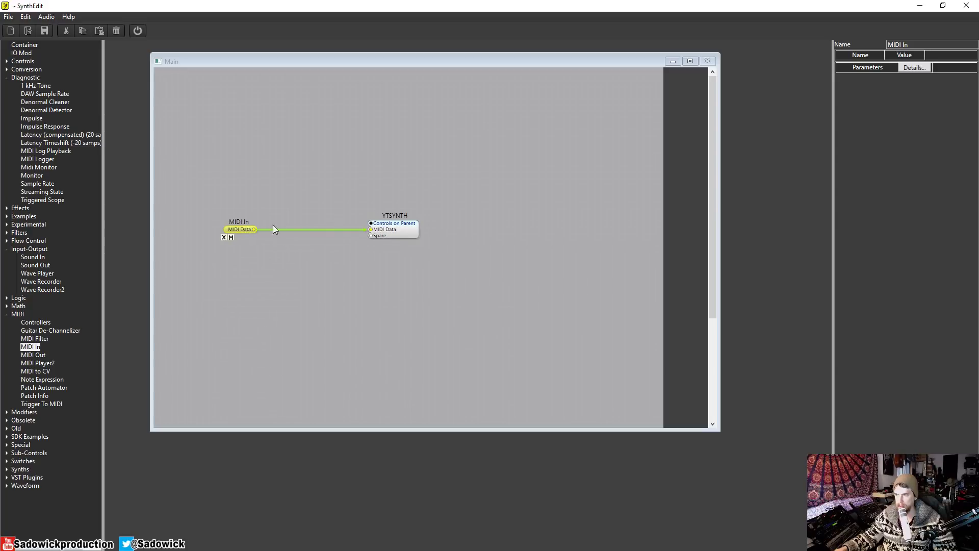
left_click_drag(405, 228, 356, 227)
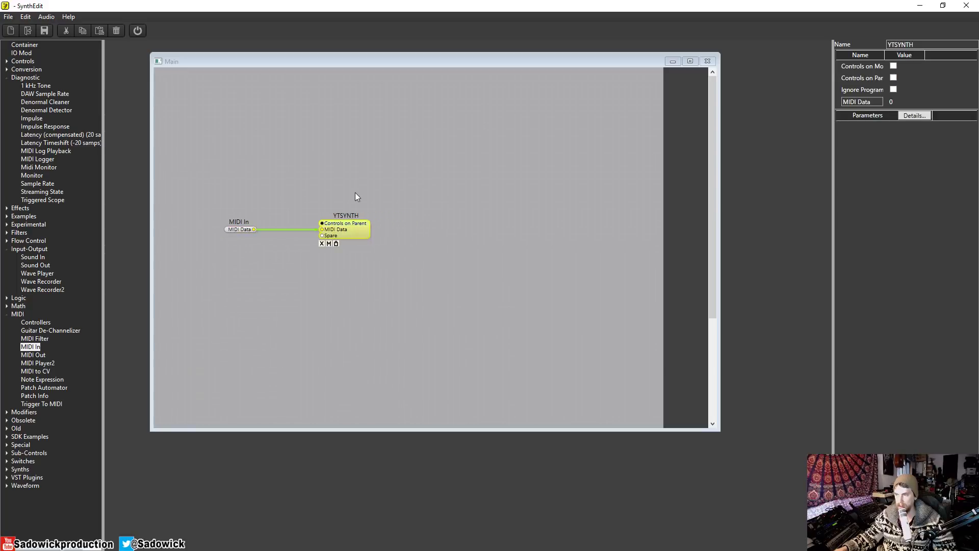
left_click(356, 196)
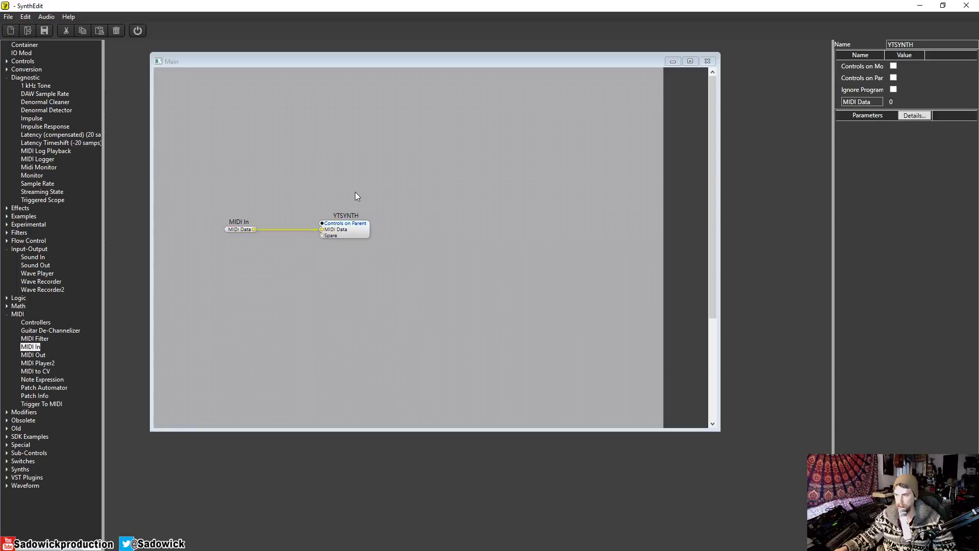
- Open the YTSYNTH container's structure and move its IO Mod module down, away from the upper corner
double_click(352, 235)
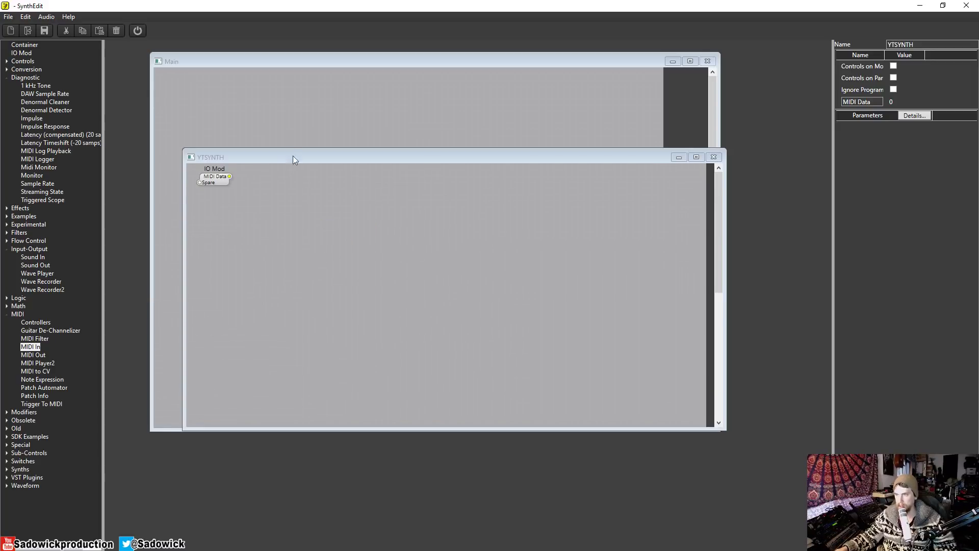
left_click_drag(293, 155, 308, 137)
left_click_drag(241, 161, 257, 234)
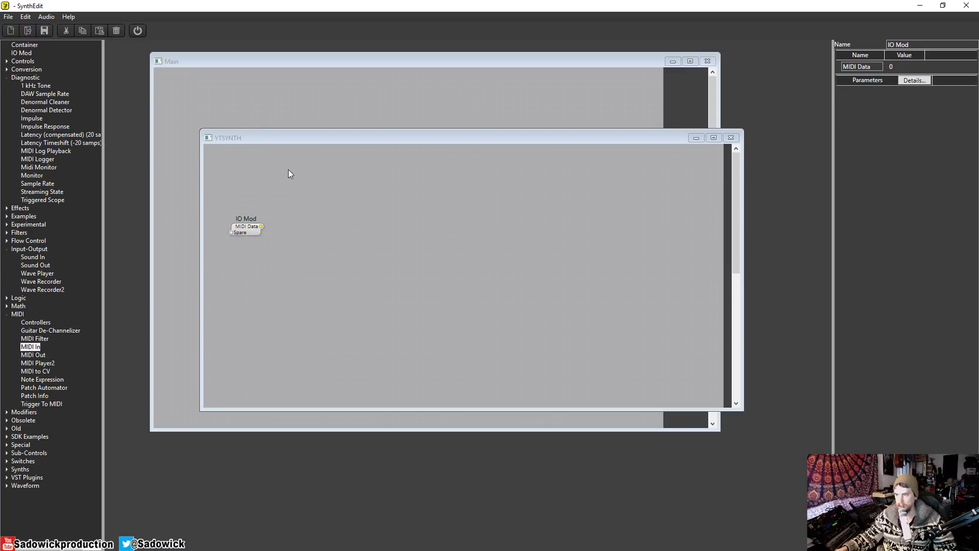
- Look at the editor preferences and close them without changing anything
left_click(25, 17)
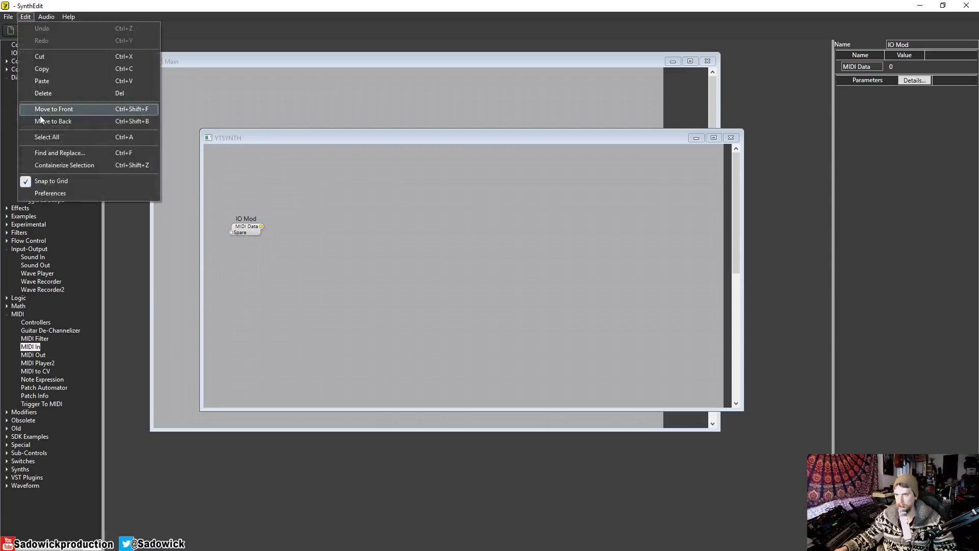
left_click(64, 198)
left_click(609, 180)
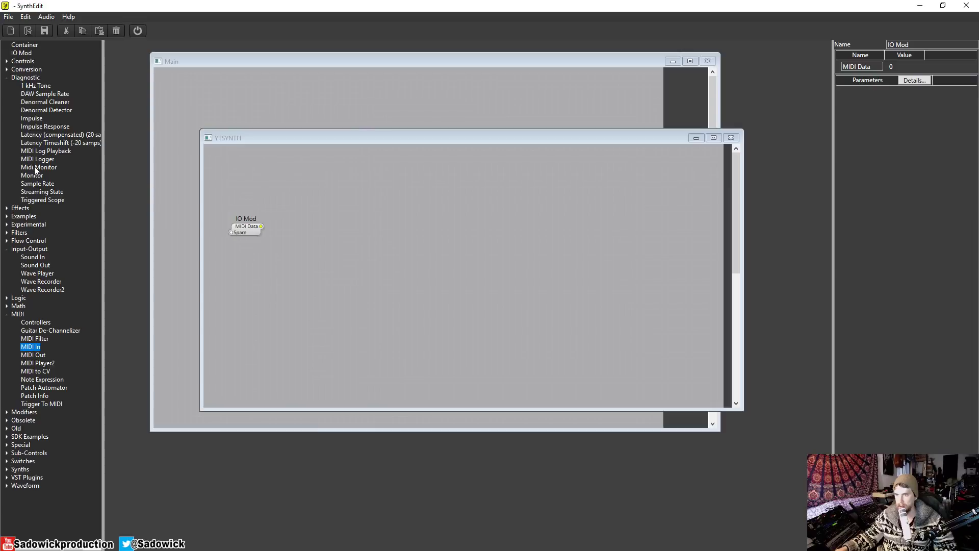
- Add a Midi Monitor module inside YTSYNTH and connect the IO Mod's MIDI Data output to its MIDI In
left_click_drag(34, 169, 330, 231)
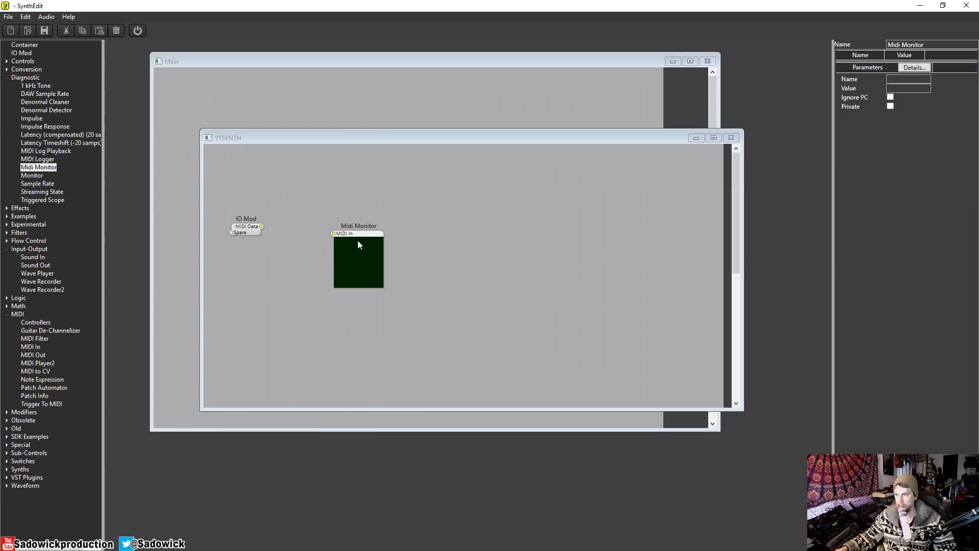
left_click_drag(260, 226, 329, 226)
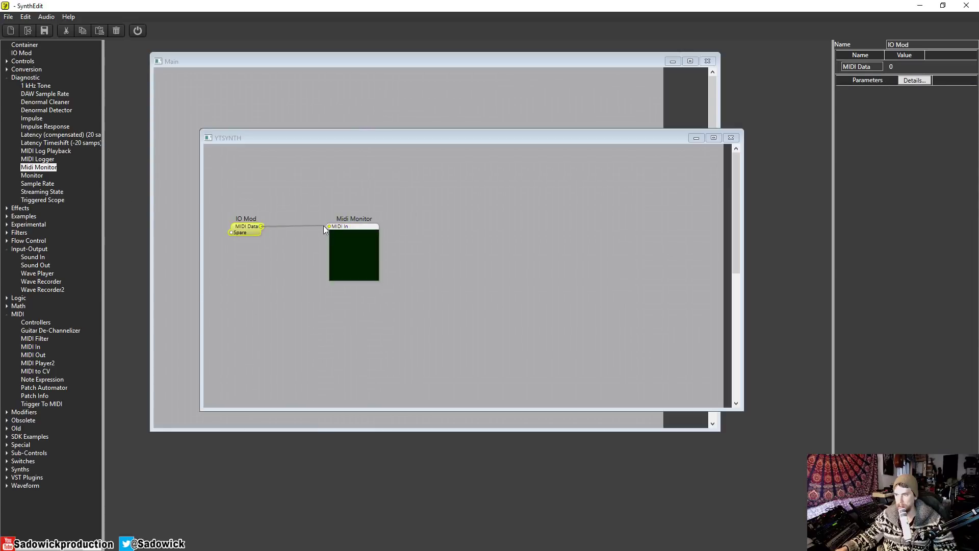
left_click(352, 179)
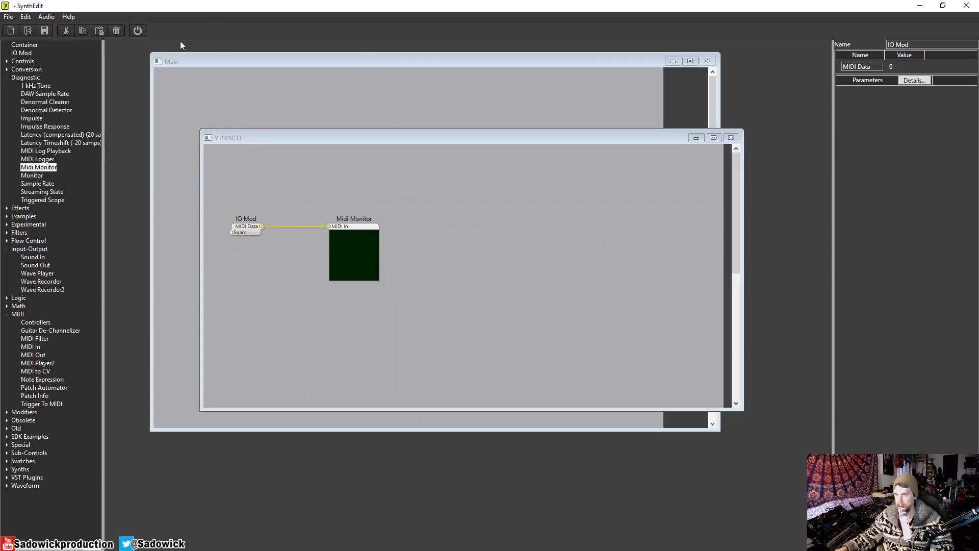
- Run the audio engine to check incoming notes on the Midi Monitor, stop it, and close the YTSYNTH structure
left_click(137, 31)
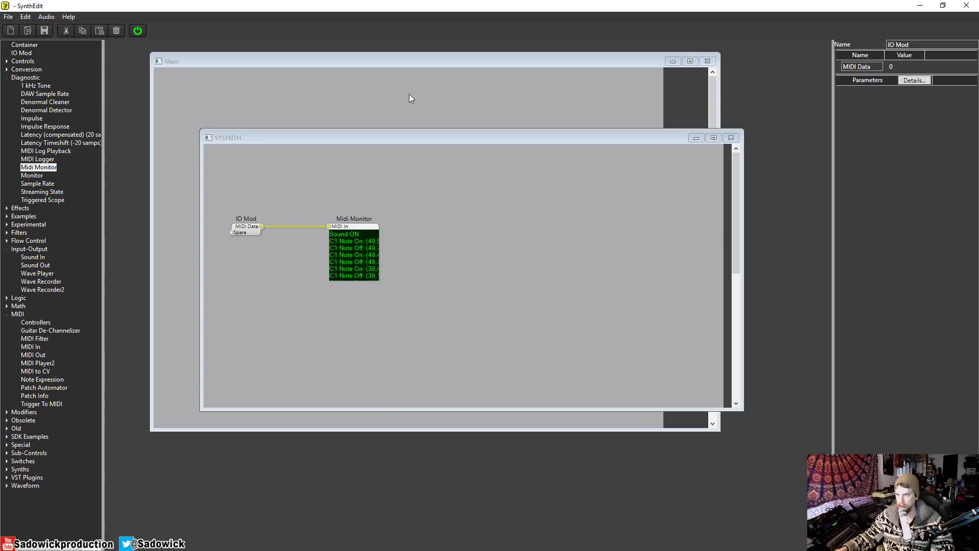
left_click(138, 30)
left_click(731, 138)
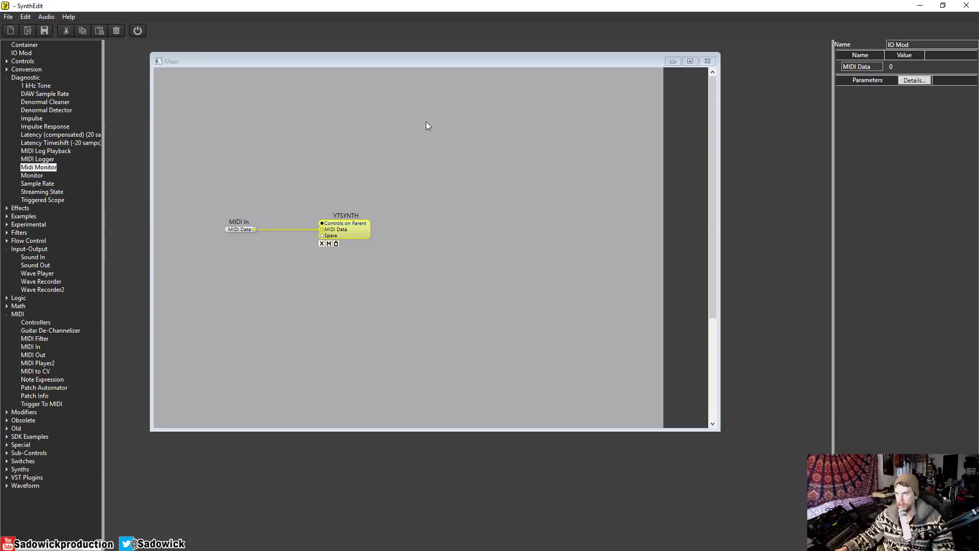
- Move the MIDI In module further away from YTSYNTH in the Main structure and reopen the container's structure
left_click_drag(270, 62, 208, 60)
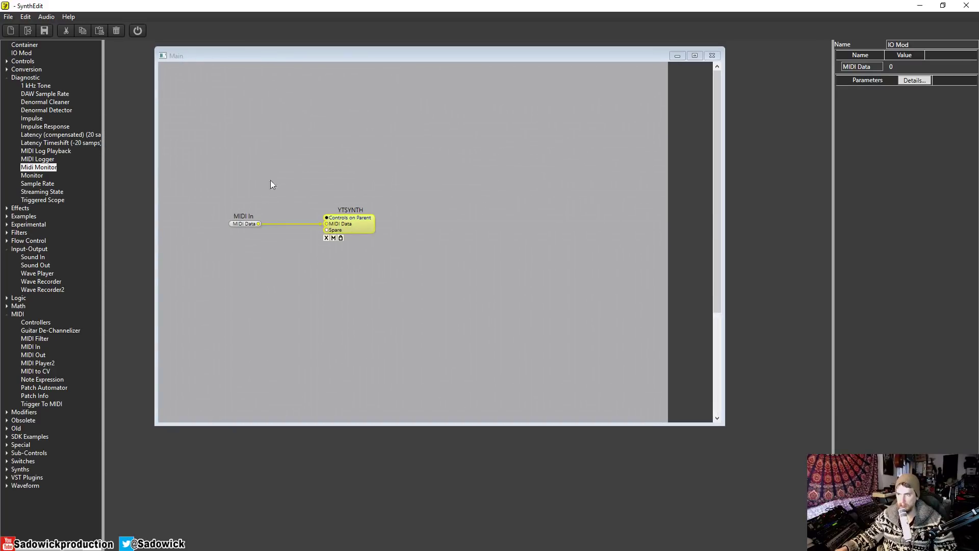
left_click_drag(237, 224, 188, 234)
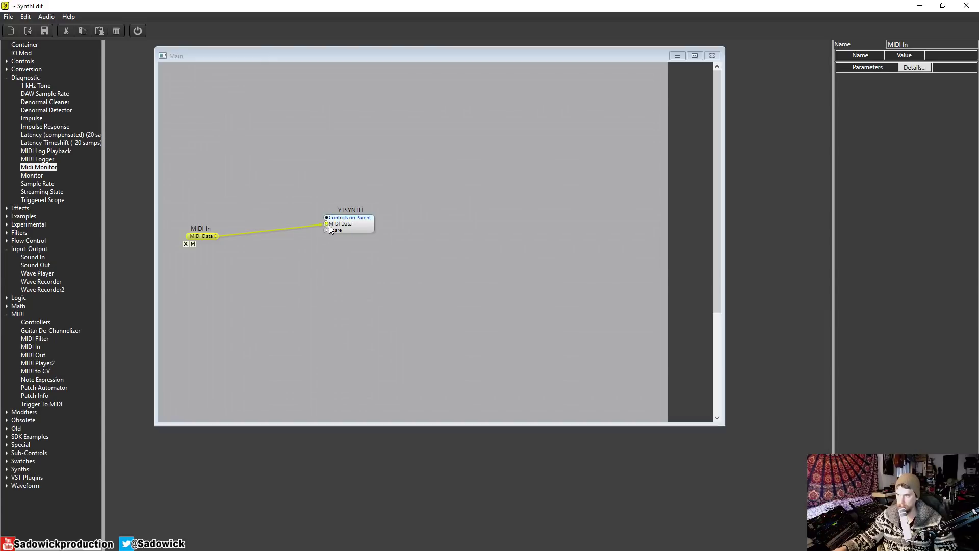
double_click(356, 219)
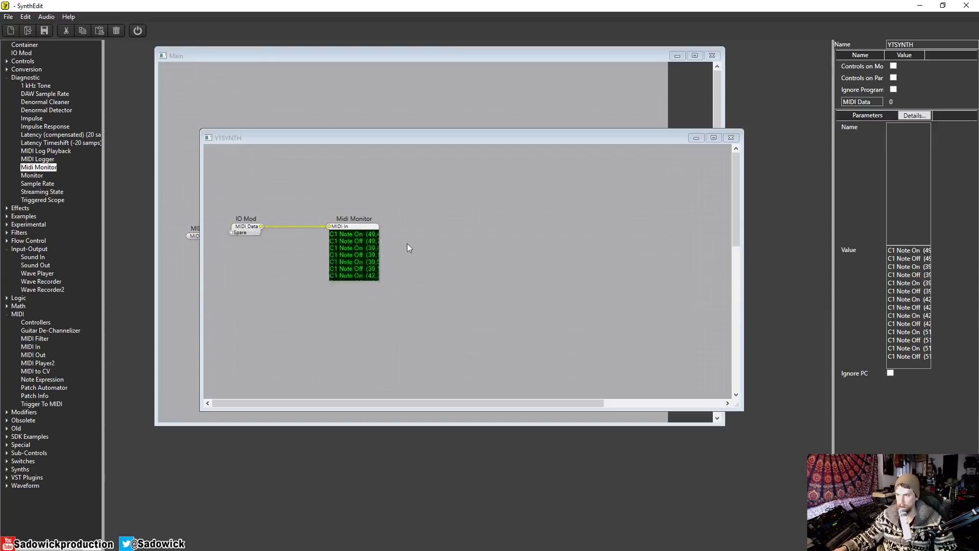
left_click_drag(325, 132, 325, 142)
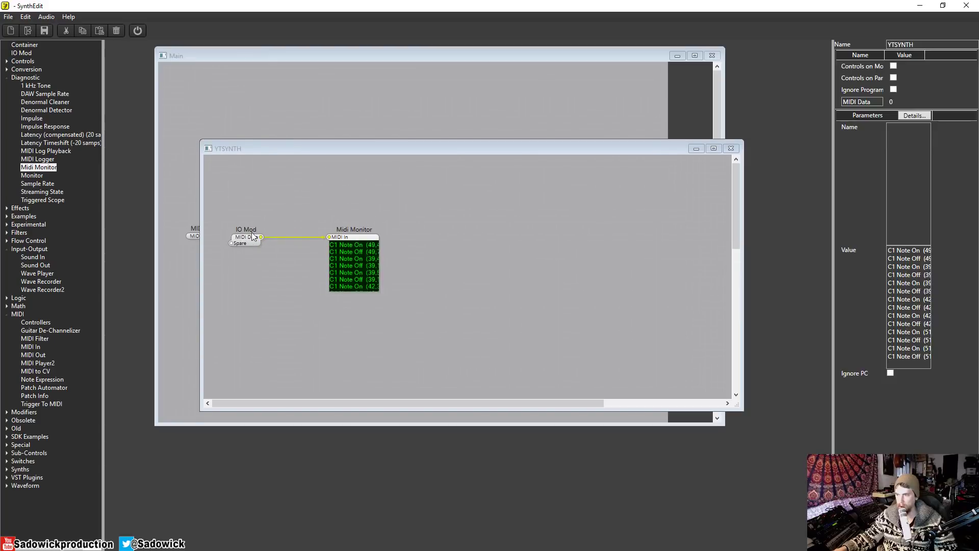
left_click_drag(295, 141, 370, 224)
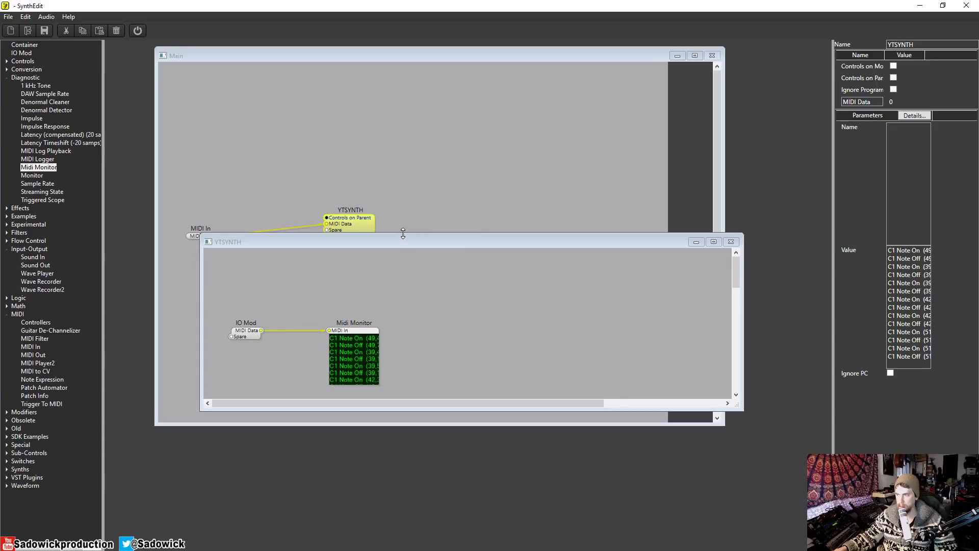
left_click_drag(402, 233, 403, 139)
- Delete the Midi Monitor module, and lower and widen the YTSYNTH structure window
left_click(360, 239)
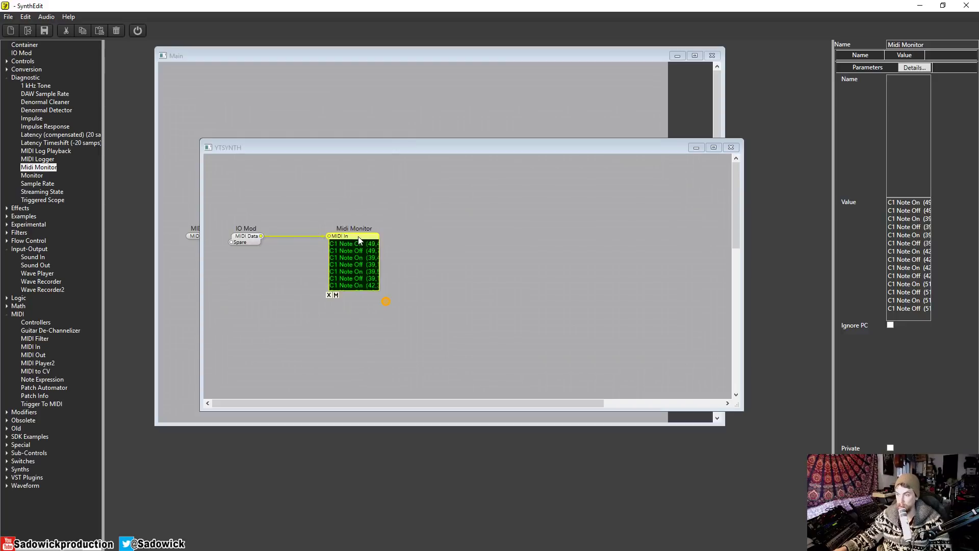
key("Delete")
left_click_drag(390, 145, 342, 191)
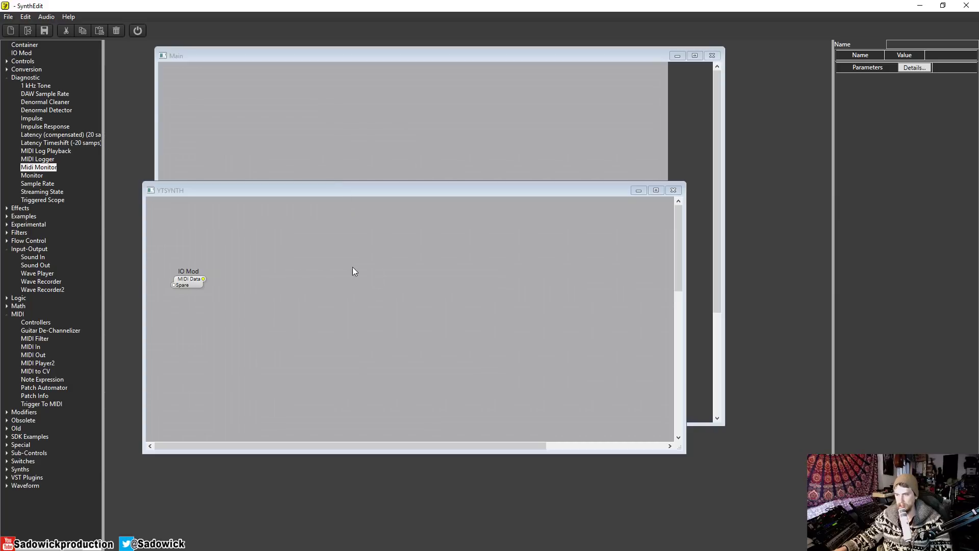
left_click_drag(685, 263, 739, 263)
left_click_drag(486, 189, 491, 194)
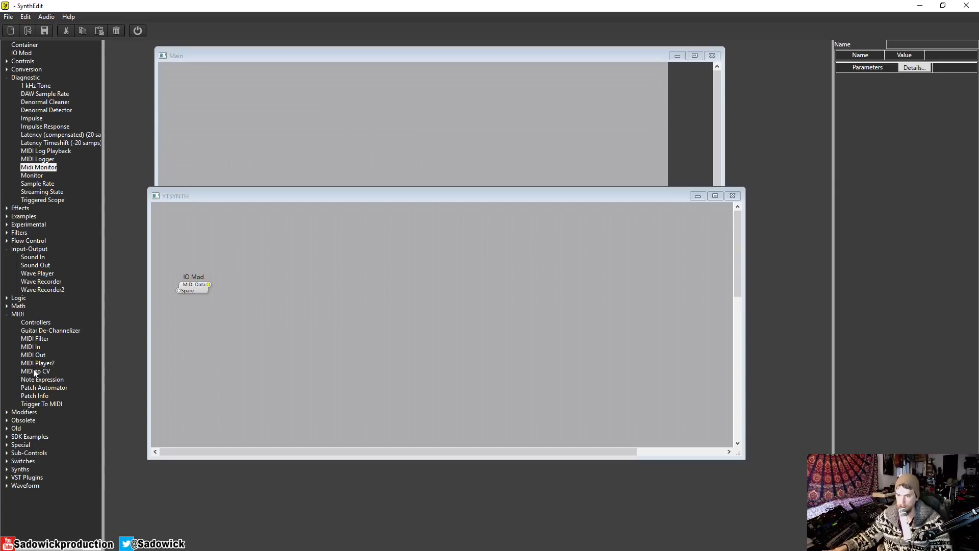
- Add a MIDI to CV module to YTSYNTH, feed its MIDI In from the IO Mod's MIDI Data, and place it beside the IO Mod
left_click_drag(33, 368, 225, 329)
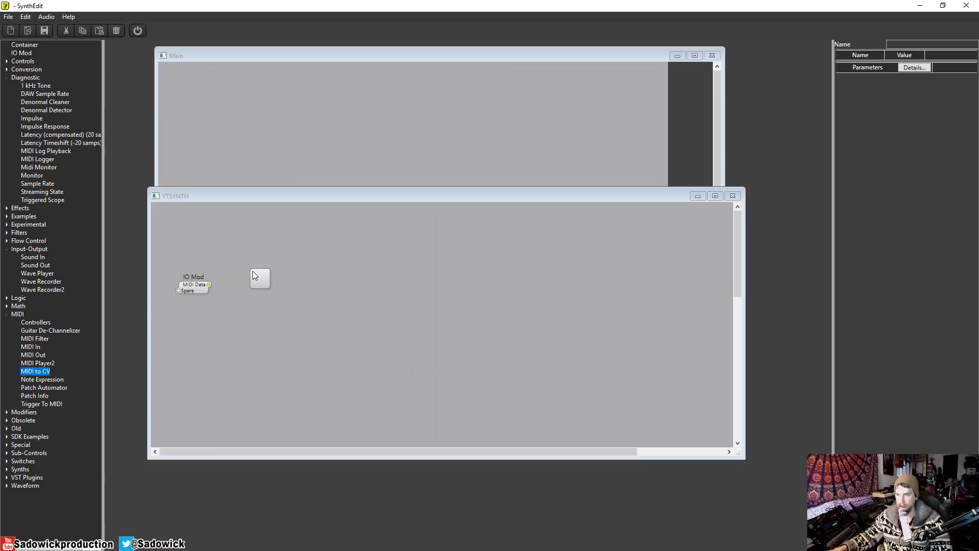
left_click_drag(252, 271, 283, 296)
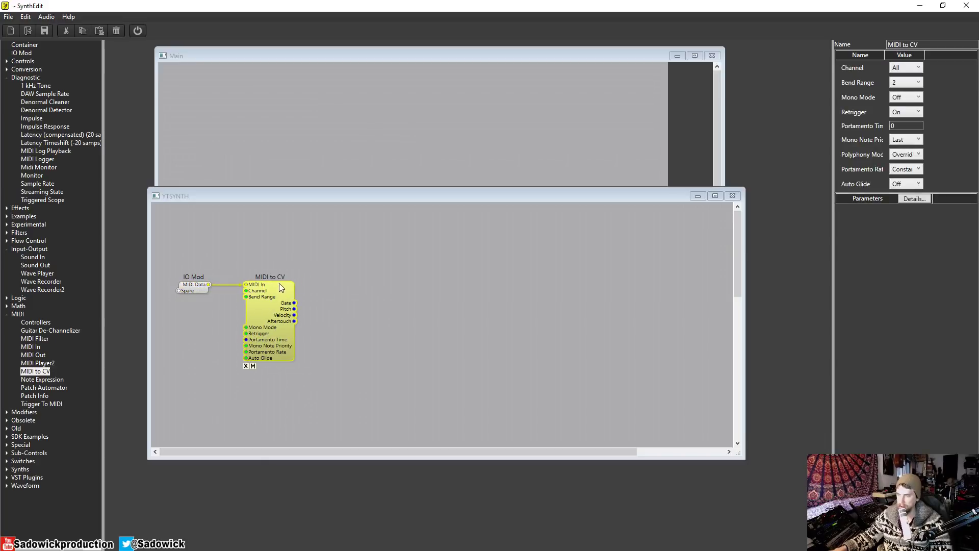
left_click_drag(279, 287, 267, 286)
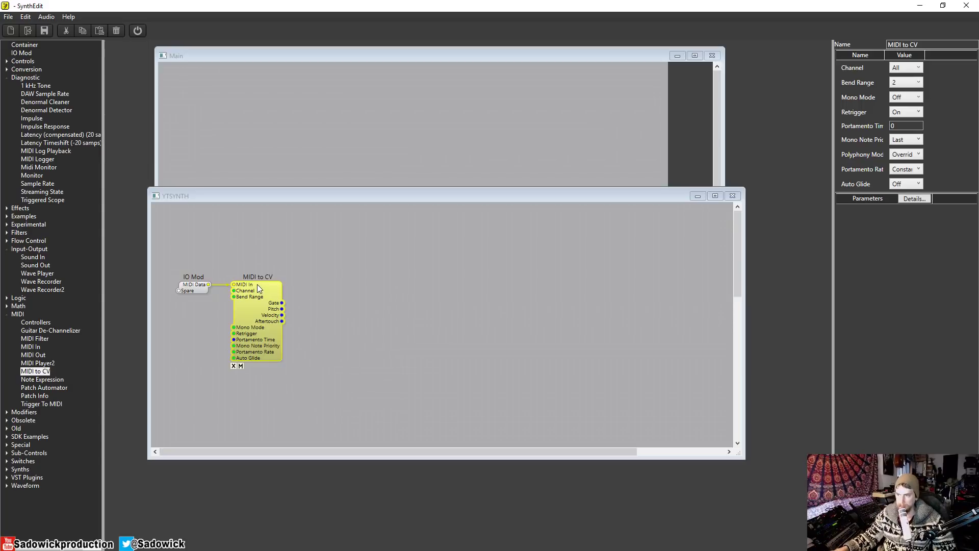
left_click_drag(258, 288, 271, 288)
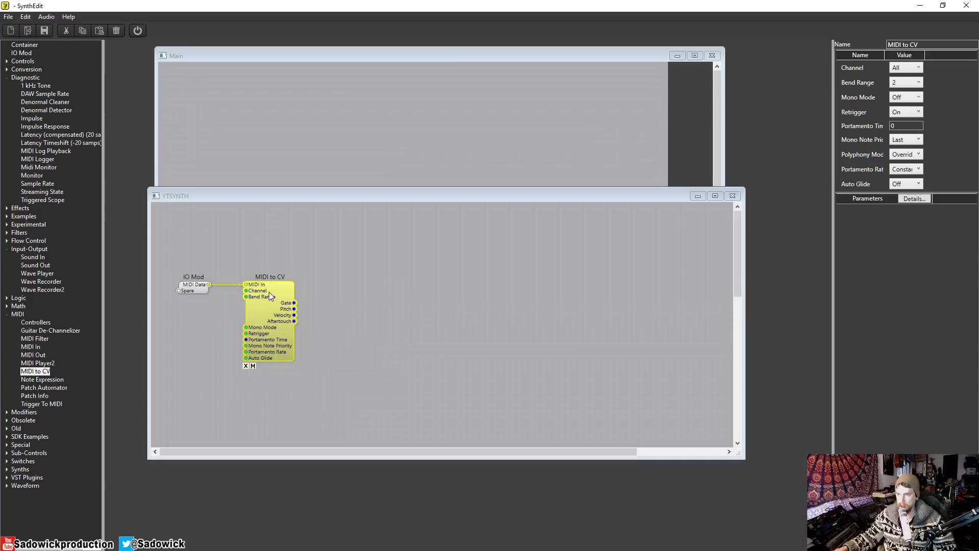
left_click_drag(297, 195, 312, 201)
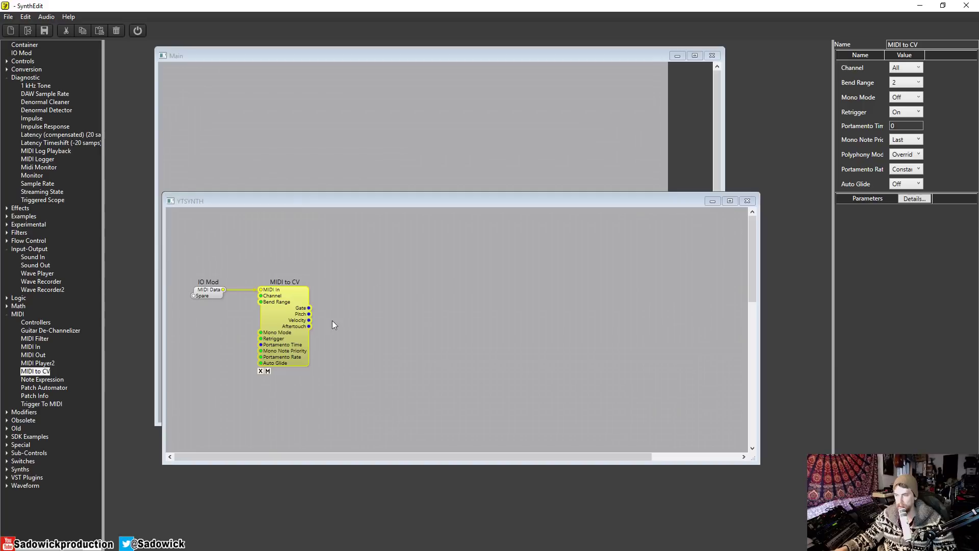
left_click_drag(292, 199, 294, 173)
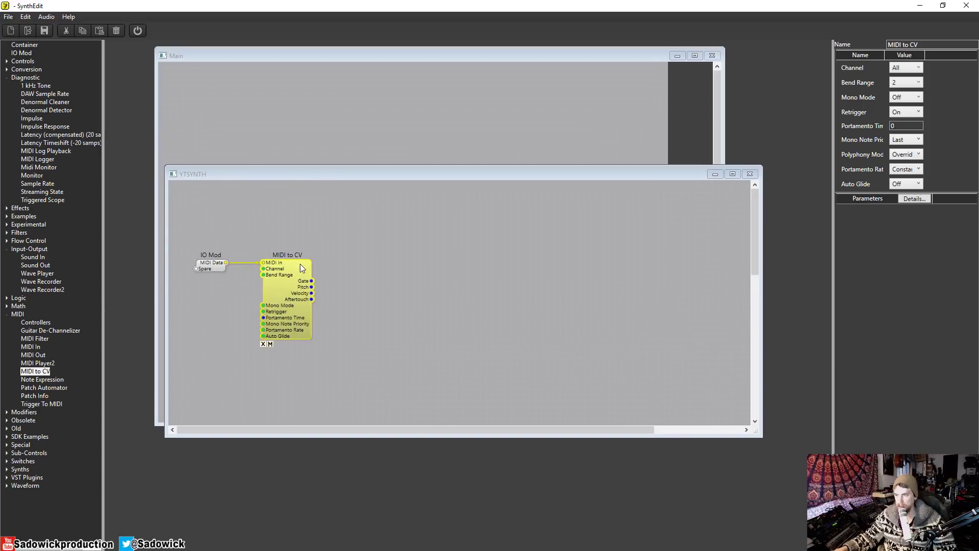
mouse_move(300, 266)
left_mouse_down()
mouse_move(292, 265)
mouse_move(303, 269)
left_mouse_up()
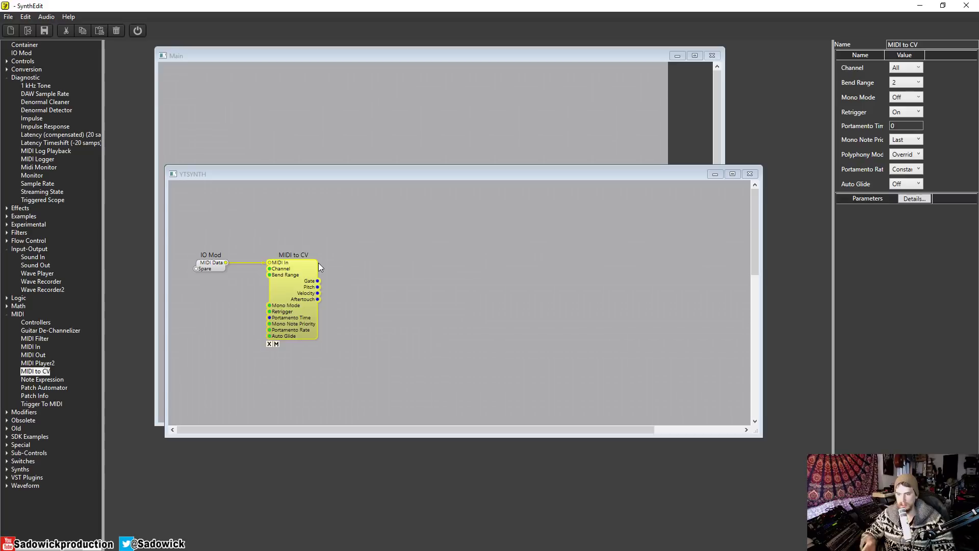
- Containerize the MIDI to CV module, place the new container beside the IO Mod, and briefly check its structure
right_click(293, 267)
mouse_move(342, 362)
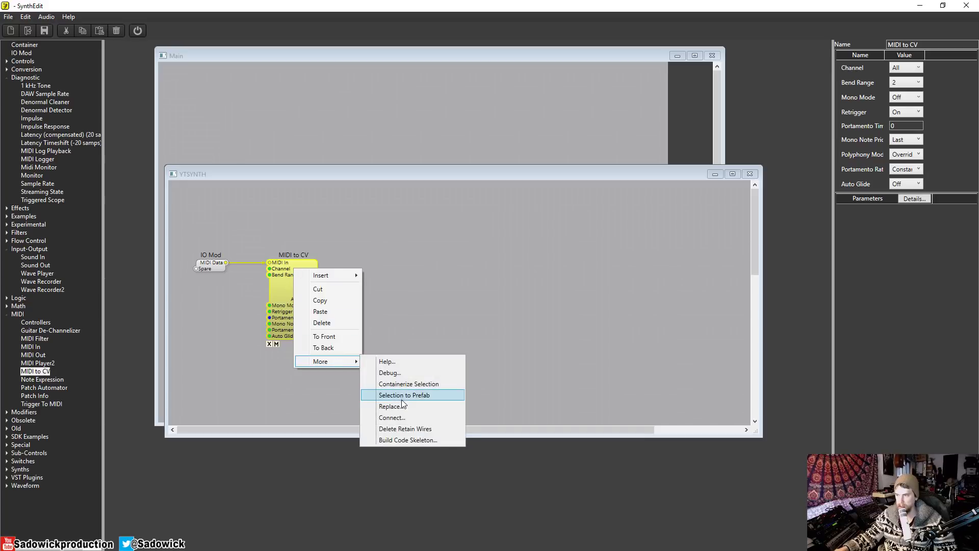
left_click(406, 384)
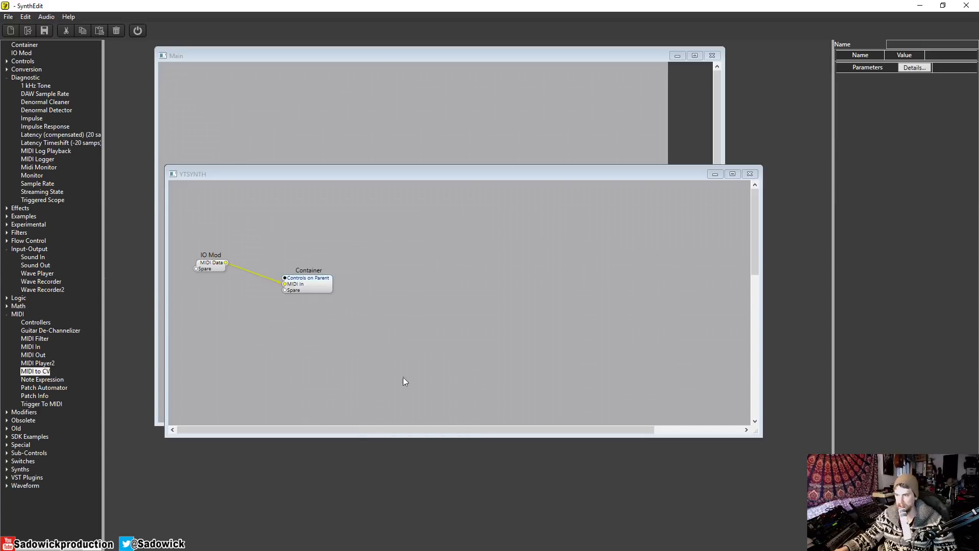
left_click_drag(312, 283, 271, 262)
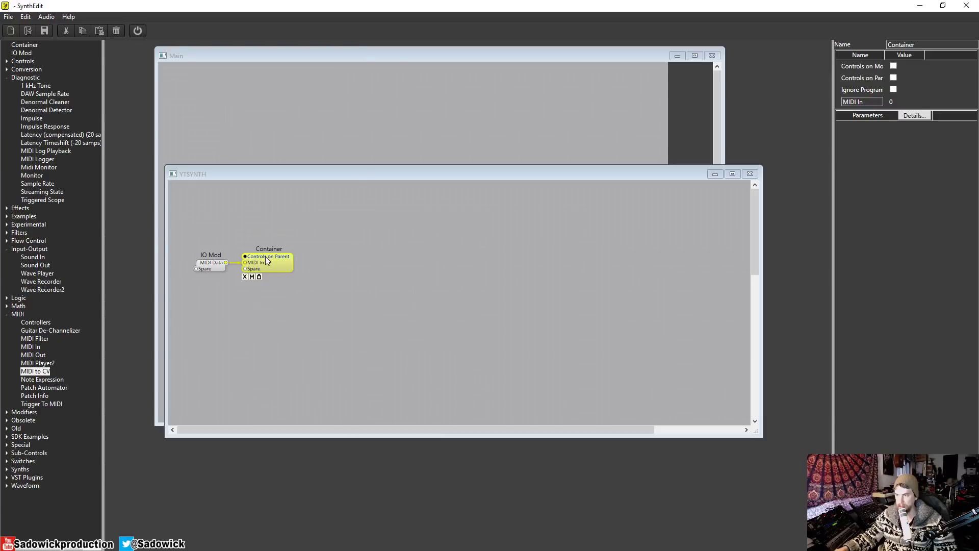
double_click(266, 260)
left_click(347, 49)
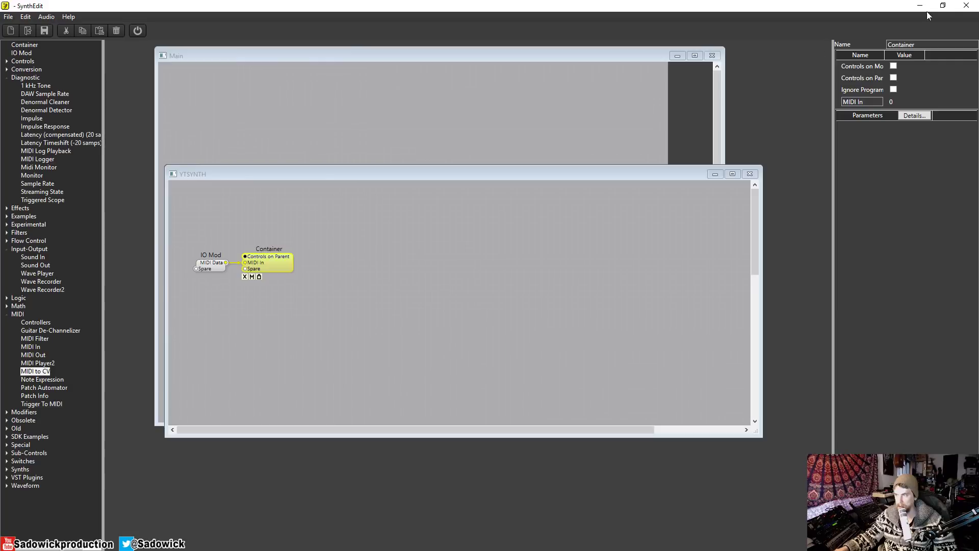
- Rename the new container as MIDI and shift the IO Mod slightly away from it
left_click_drag(922, 45, 848, 47)
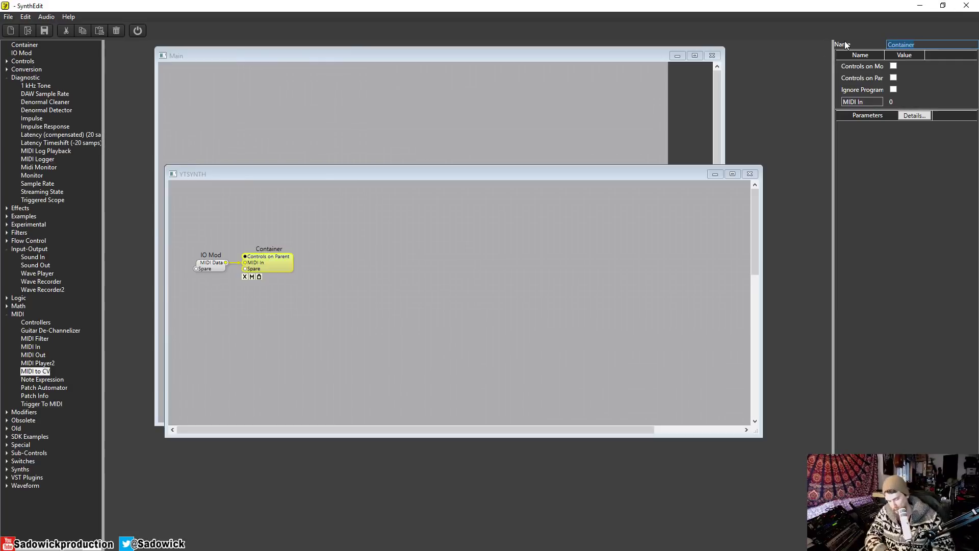
type("MID")
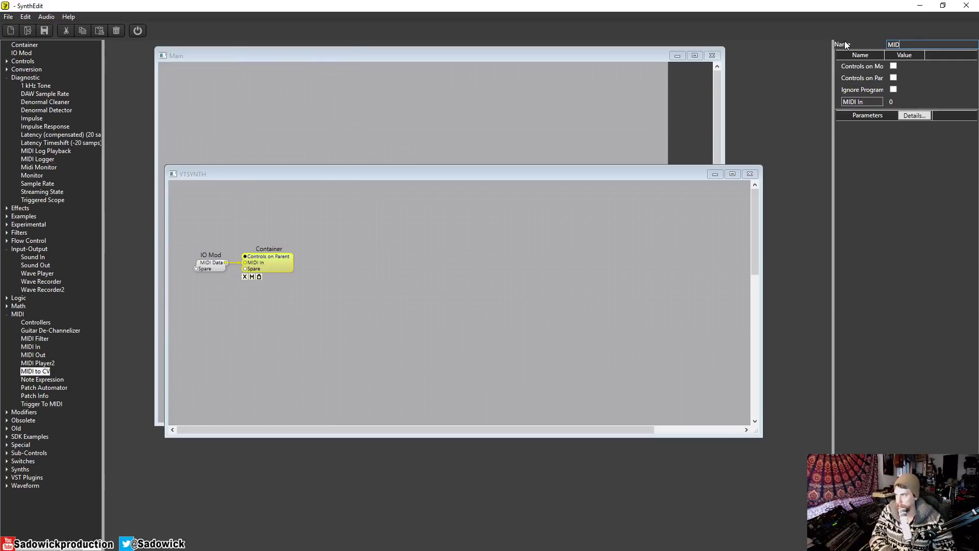
type("I")
key("Return")
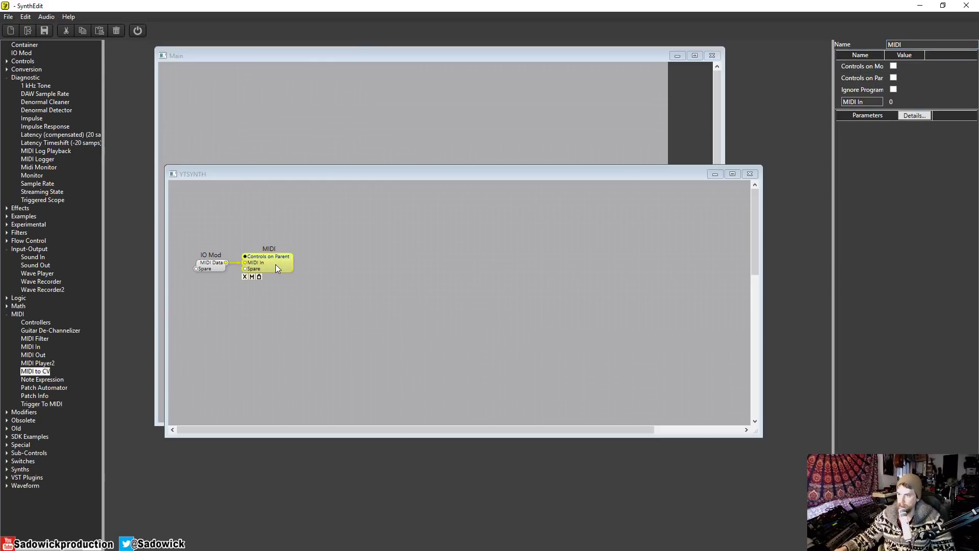
left_click_drag(211, 266, 205, 265)
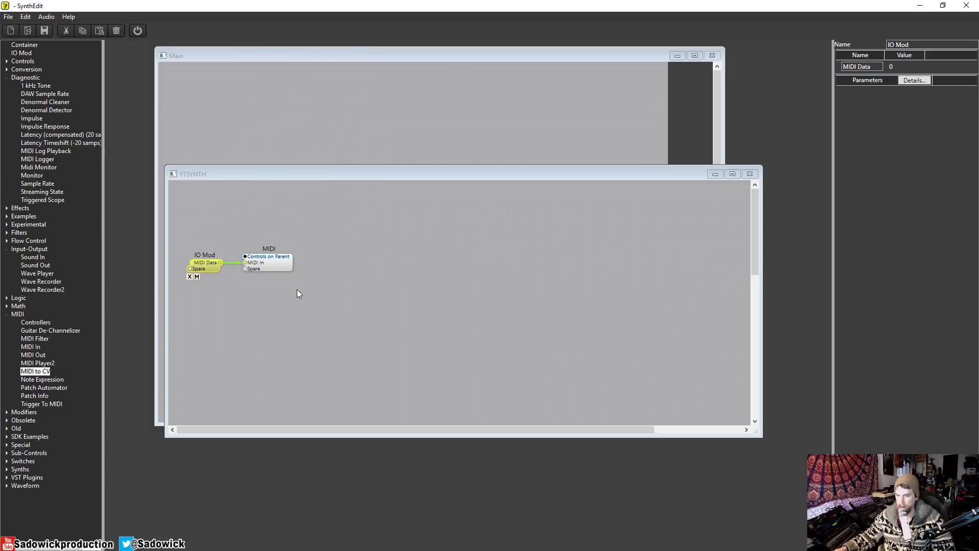
- Open the MIDI container's structure, and reposition and enlarge its window over YTSYNTH
double_click(275, 265)
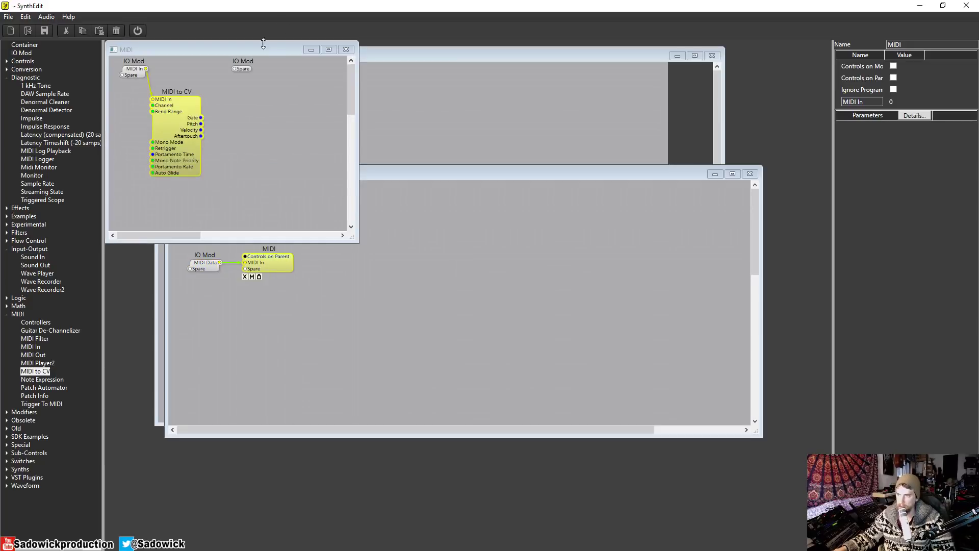
left_click_drag(263, 43, 411, 206)
left_click_drag(507, 404, 633, 453)
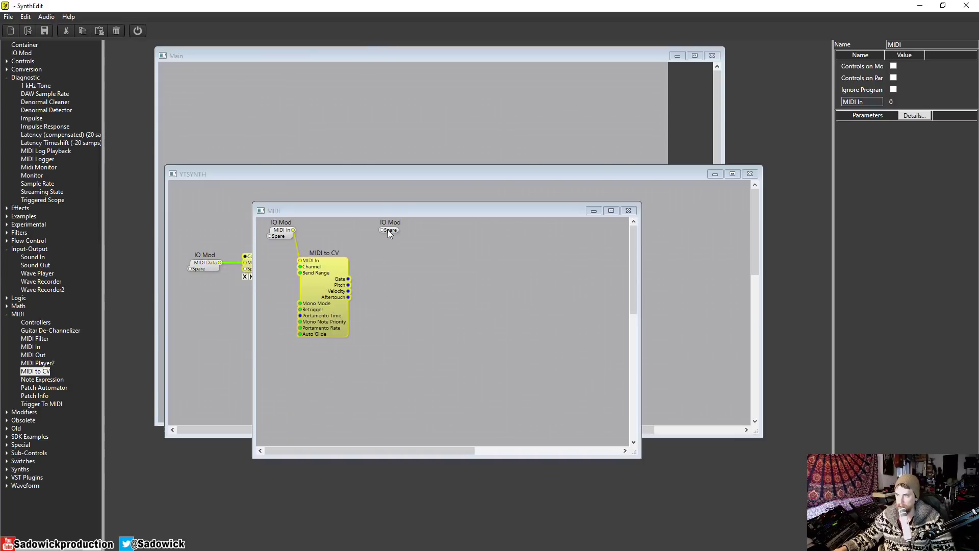
- Connect the MIDI to CV module's Gate, Pitch, Velocity and Aftertouch outputs to the output IO Mod's Spare plugs
left_click_drag(388, 232, 400, 240)
left_click_drag(349, 278, 395, 244)
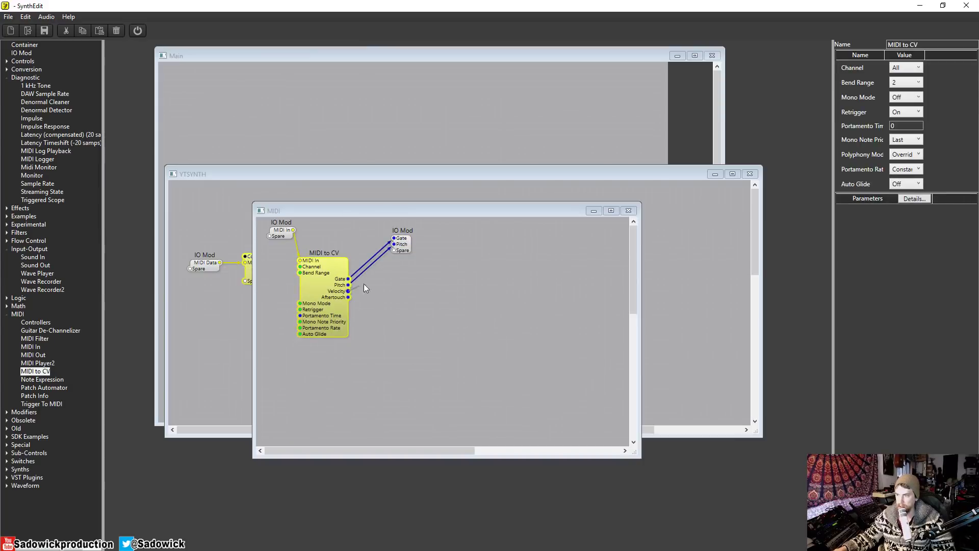
left_click_drag(364, 287, 393, 251)
left_click_drag(349, 297, 394, 258)
left_click(416, 242)
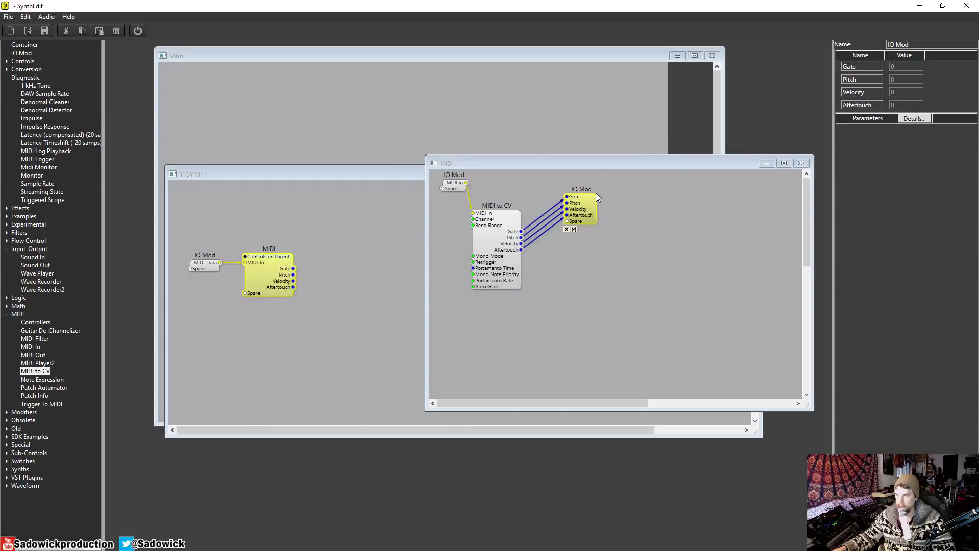
- Line up the MIDI to CV module with the output IO Mod so the wires run straight, and close the MIDI structure
left_click_drag(505, 229, 519, 207)
left_click(589, 211)
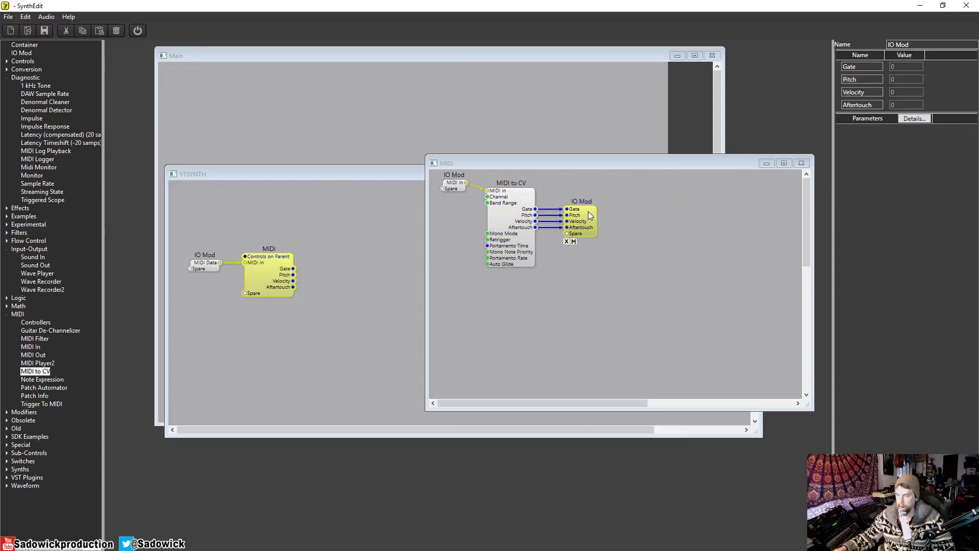
left_click_drag(588, 211, 602, 210)
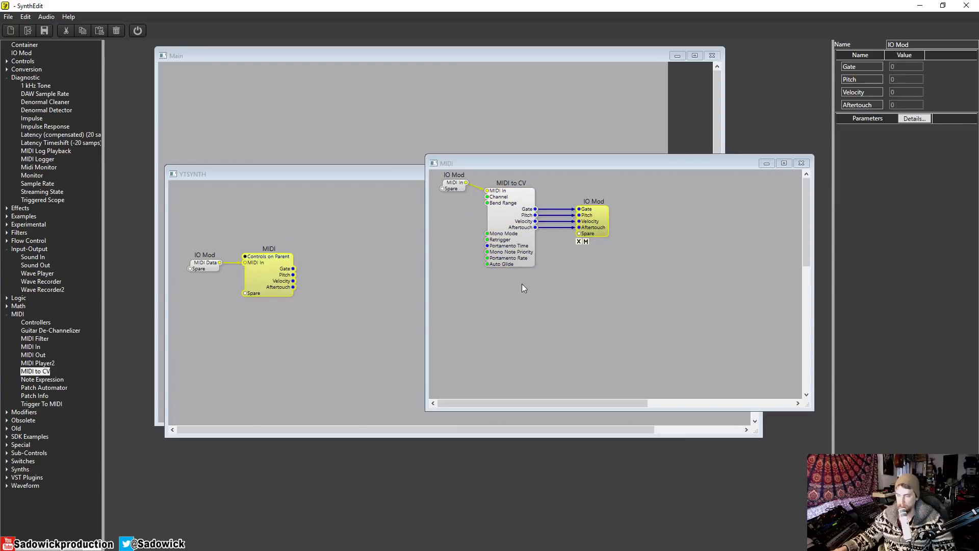
left_click(801, 164)
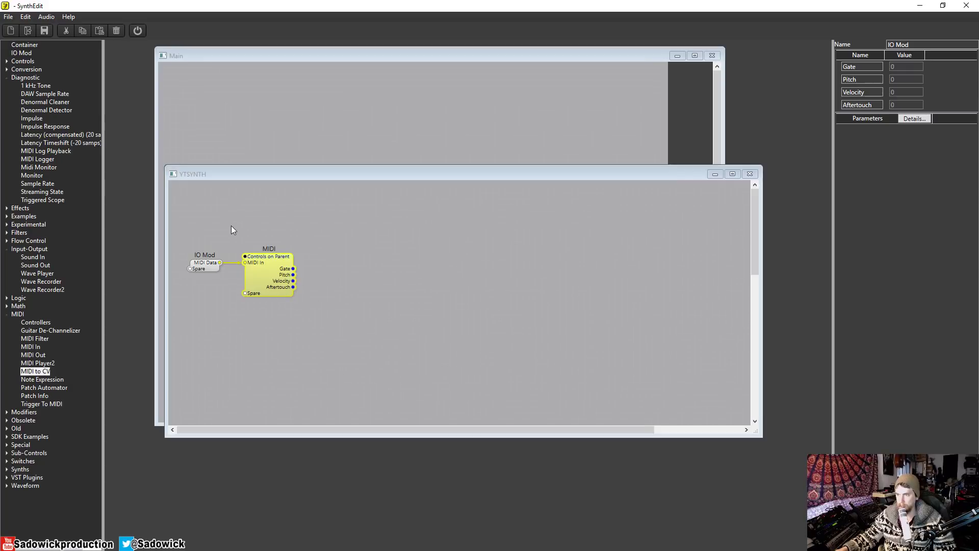
- Add a new container to the YTSYNTH structure, name it OSC, and shift it slightly closer to the MIDI container
left_click(15, 484)
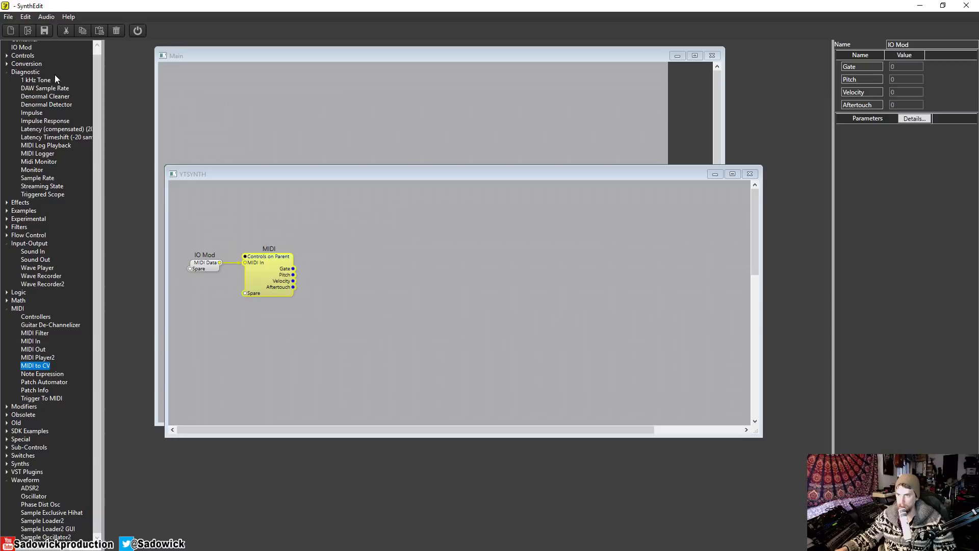
scroll(23, 83, "up", 1)
left_click_drag(28, 45, 372, 228)
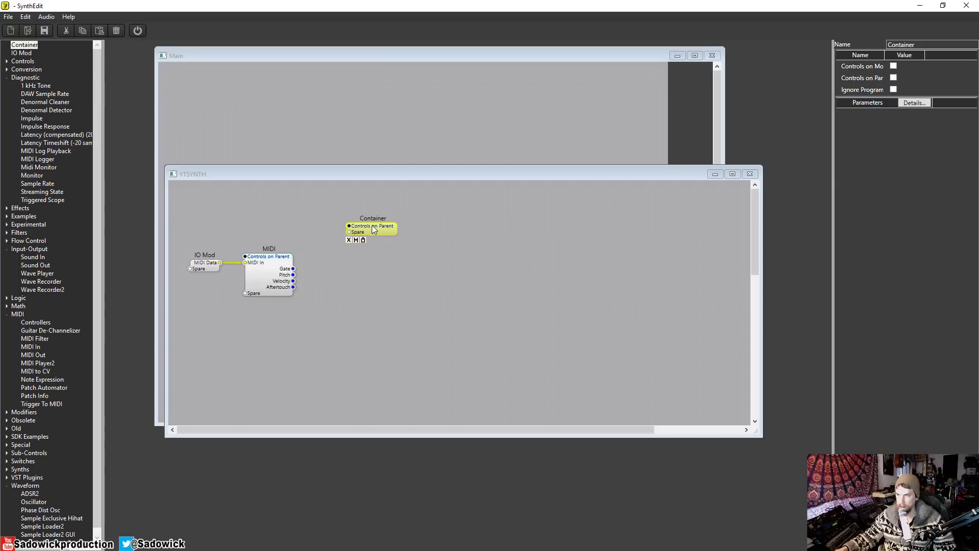
double_click(908, 44)
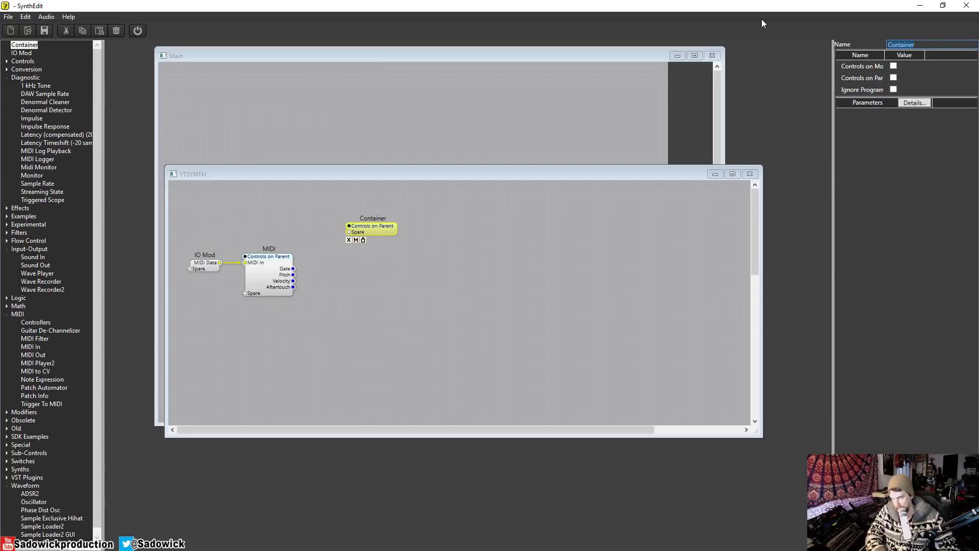
type("OSC")
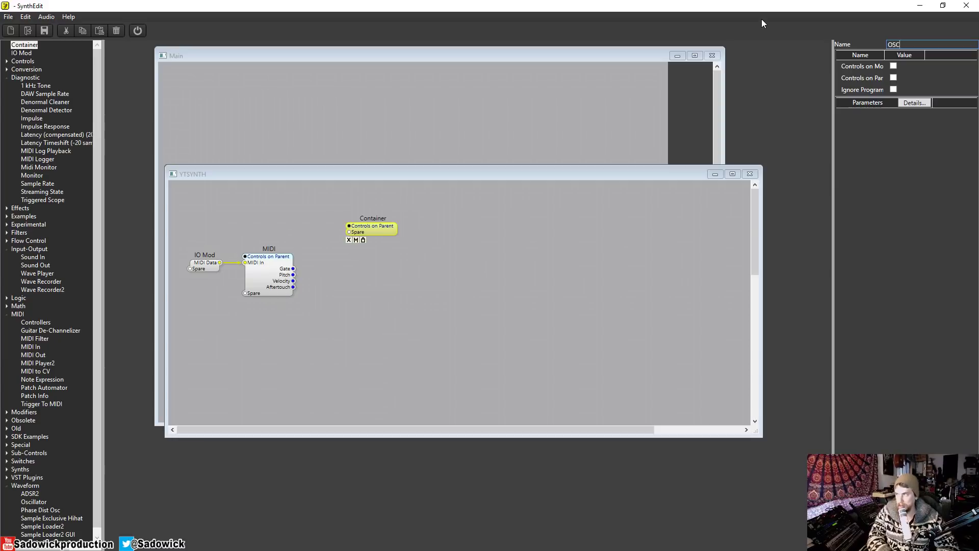
key("Return")
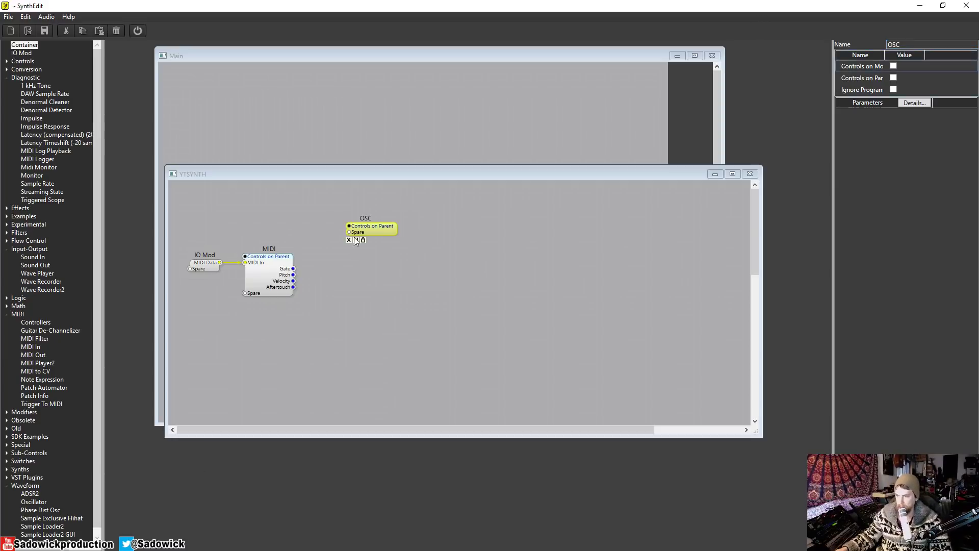
left_click_drag(372, 229, 365, 228)
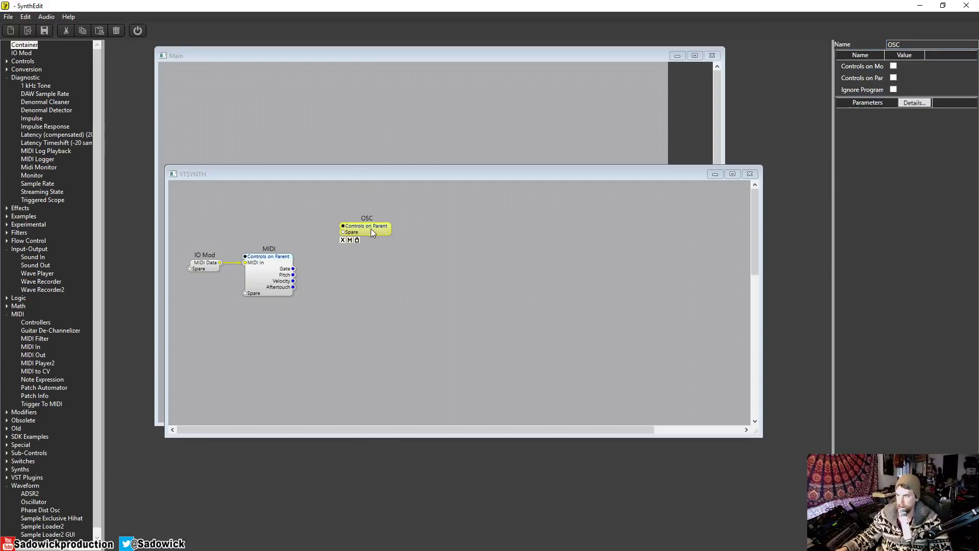
- Open the OSC container's structure, insert an Oscillator module from the Waveform category, and position the window clear of the OSC container
double_click(366, 231)
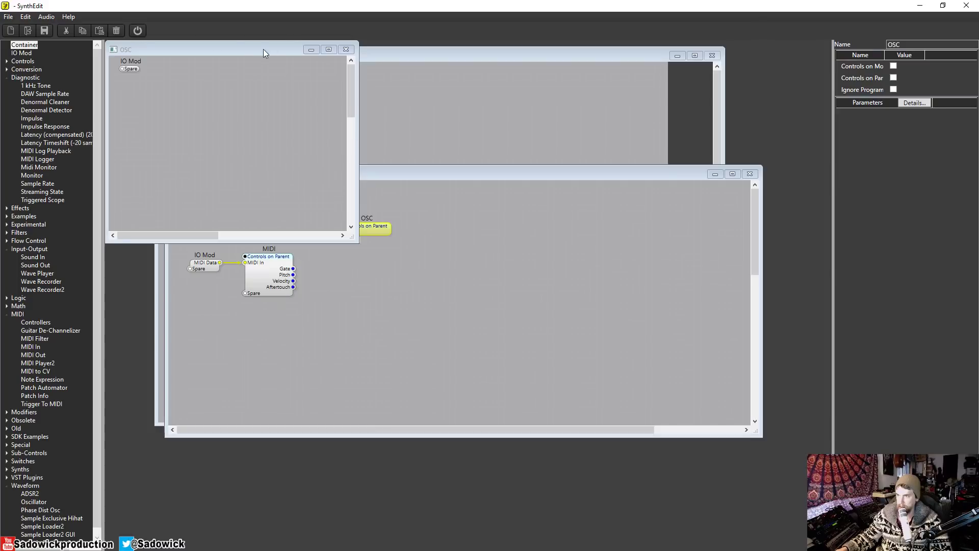
left_click_drag(263, 49, 439, 139)
scroll(34, 499, "down", 1)
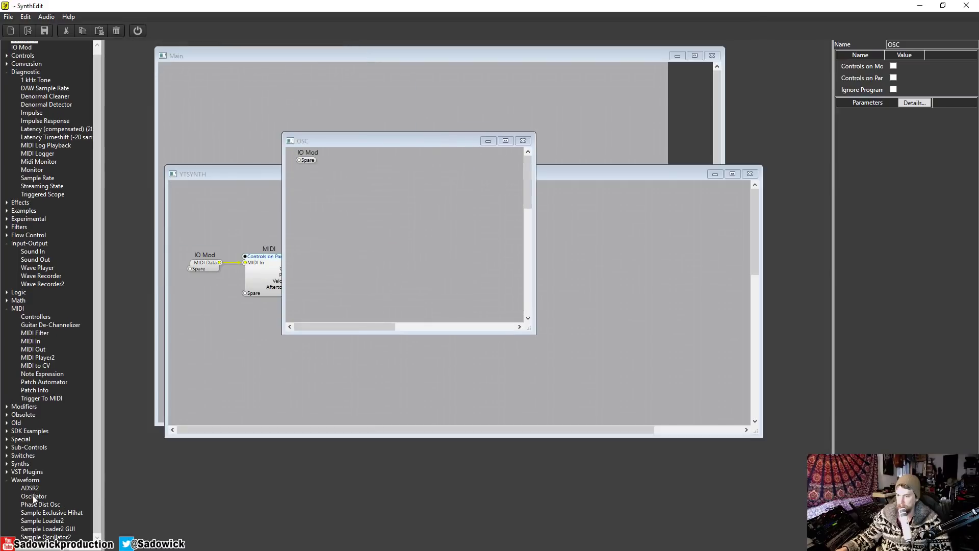
left_click_drag(34, 498, 375, 191)
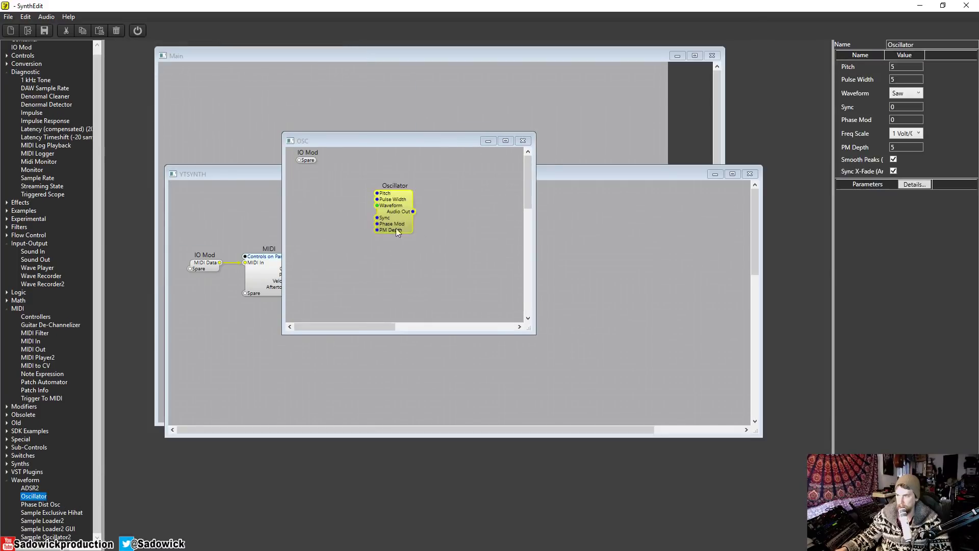
left_click_drag(362, 140, 525, 167)
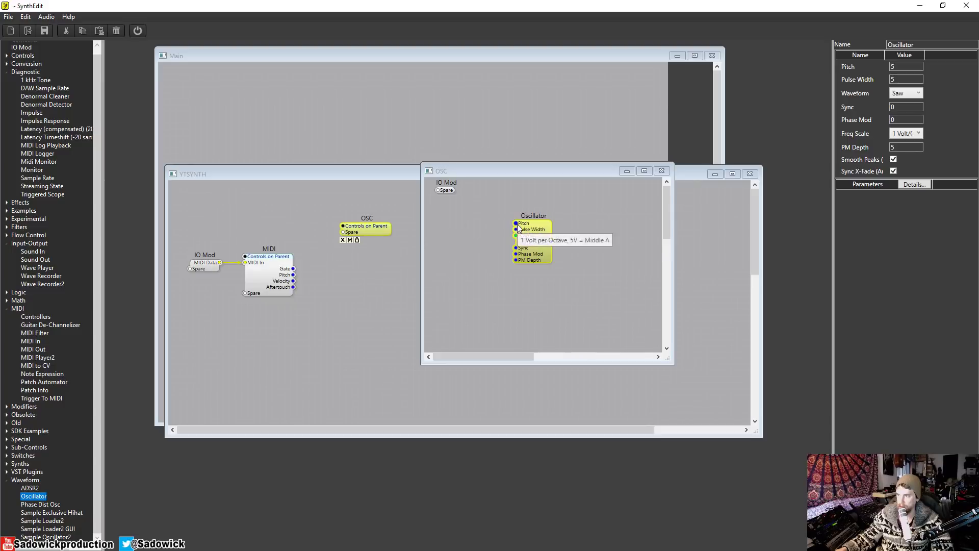
- Connect the Oscillator's Pitch to the IO Mod's Spare plug and the MIDI container's Pitch output to the OSC container, keeping both windows in view
left_click_drag(517, 224, 436, 191)
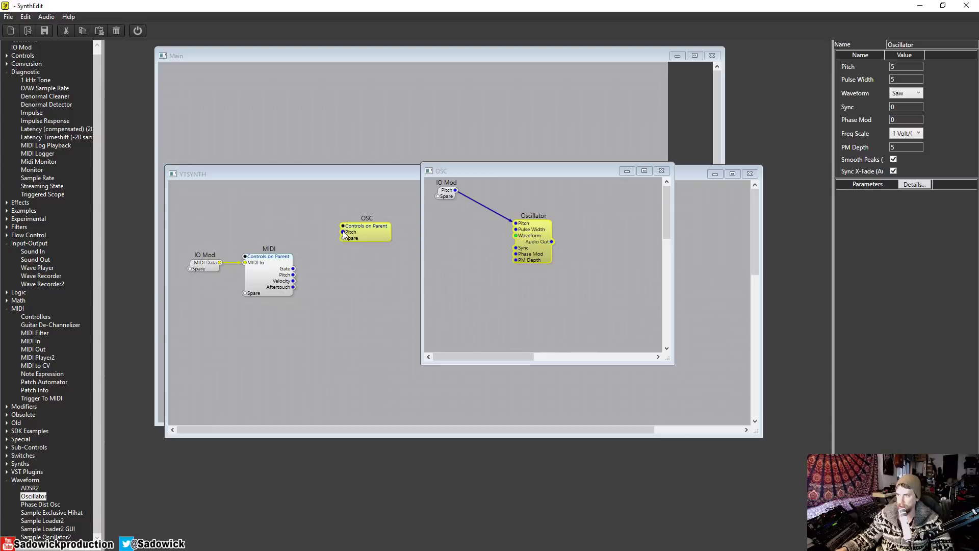
left_click_drag(293, 275, 341, 232)
left_click_drag(481, 173, 480, 201)
left_click(488, 172)
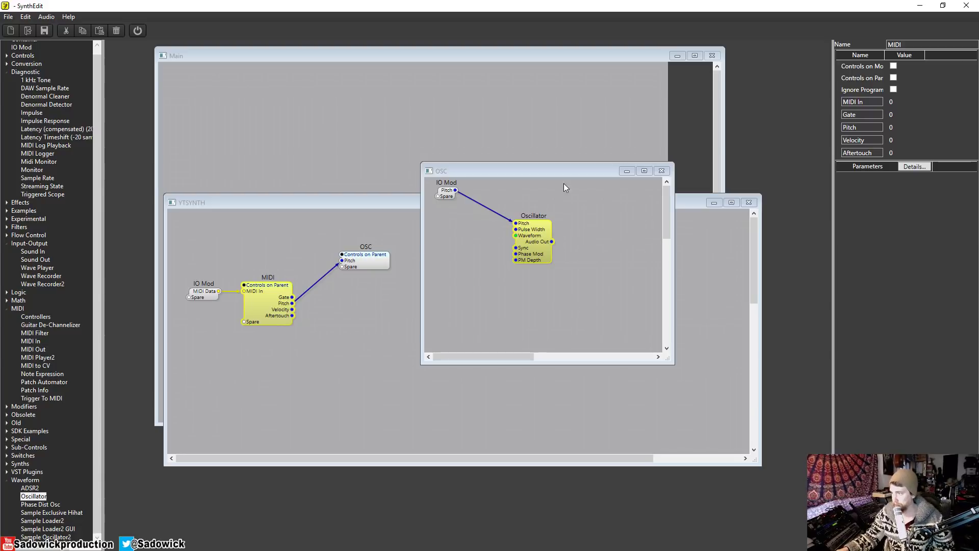
left_click_drag(557, 176, 583, 199)
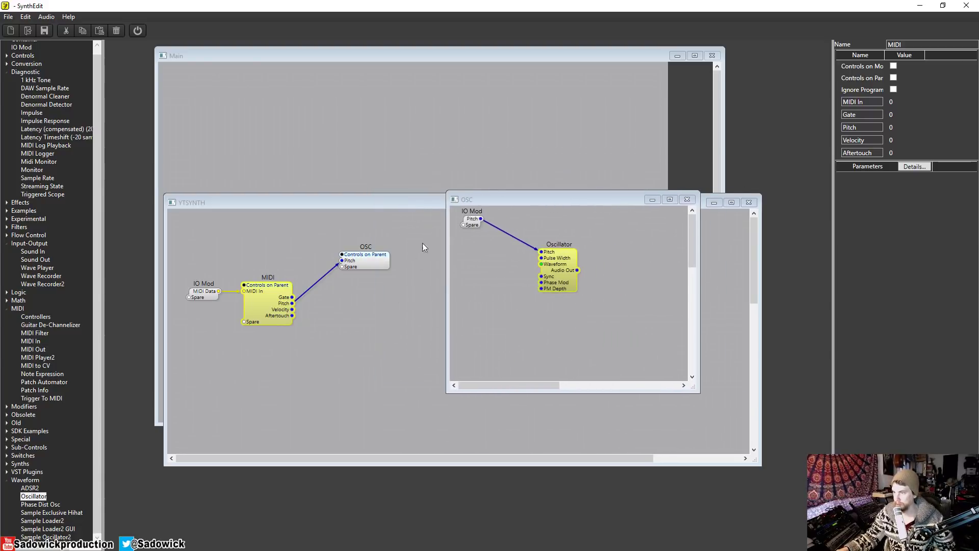
mouse_move(512, 209)
left_mouse_down()
mouse_move(466, 214)
mouse_move(502, 219)
left_mouse_up()
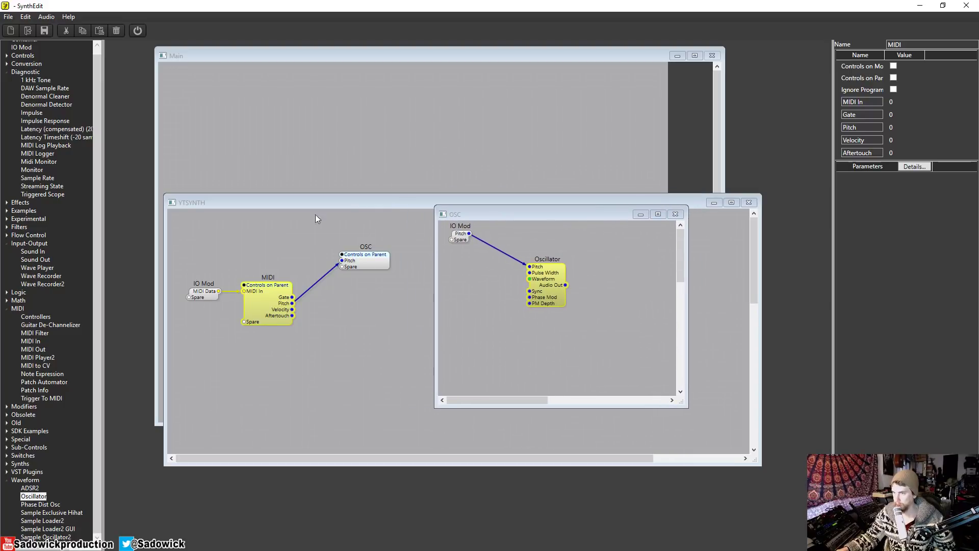
- Add an output IO Mod inside OSC, connect the Oscillator's Audio Out to it, and close the OSC structure
scroll(31, 46, "up", 1)
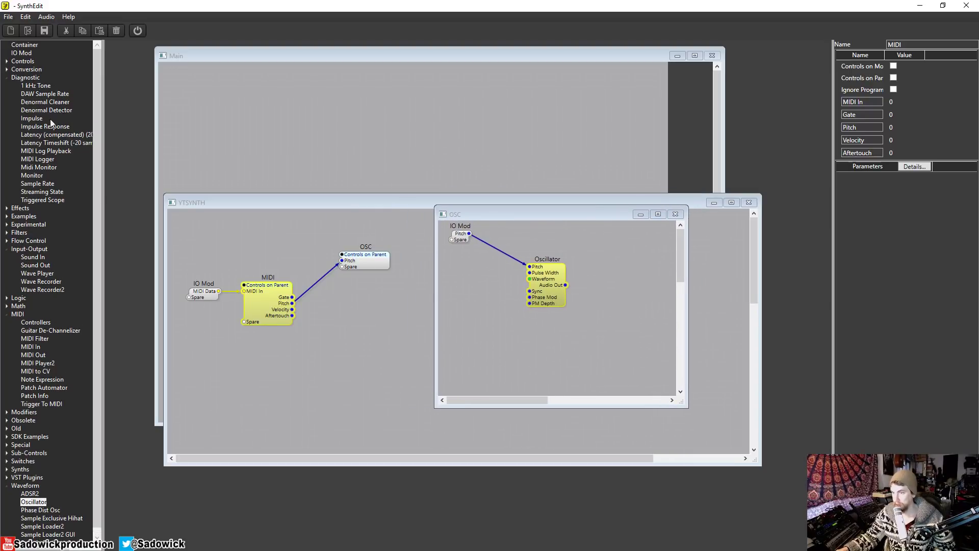
left_click_drag(21, 54, 626, 253)
left_click_drag(566, 284, 651, 243)
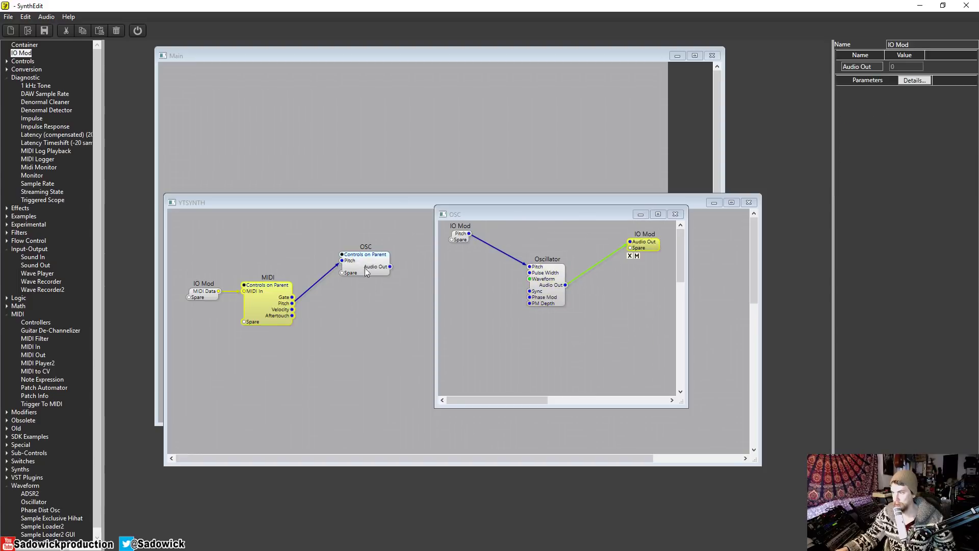
left_click(675, 214)
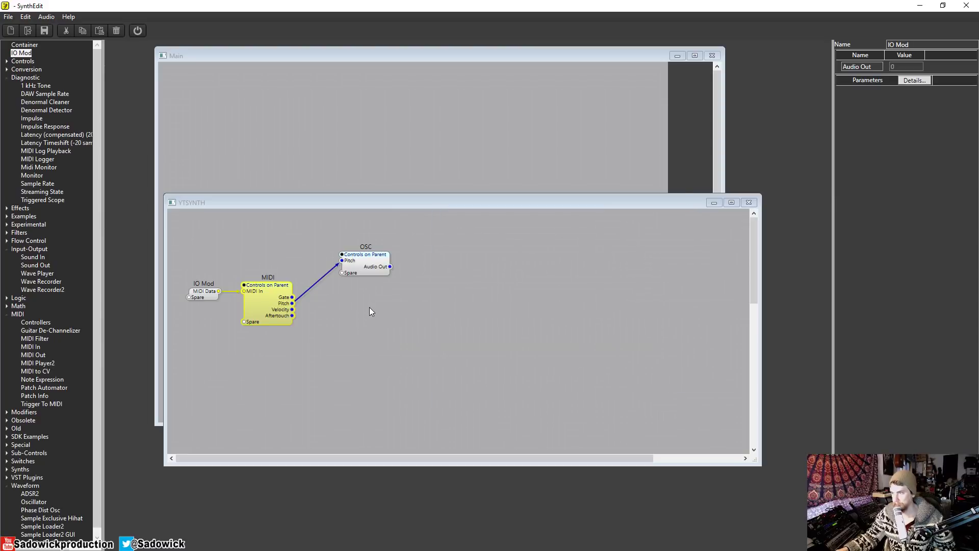
- Add an output IO Mod to YTSYNTH, connect the OSC container's Audio Out to its Spare plug, and close the YTSYNTH structure
left_click_drag(373, 201, 356, 167)
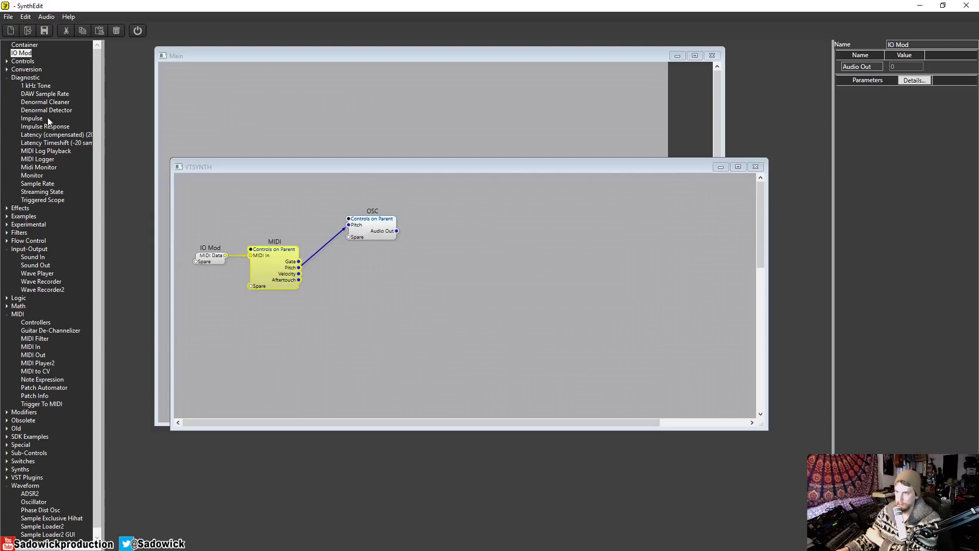
left_click_drag(288, 167, 234, 234)
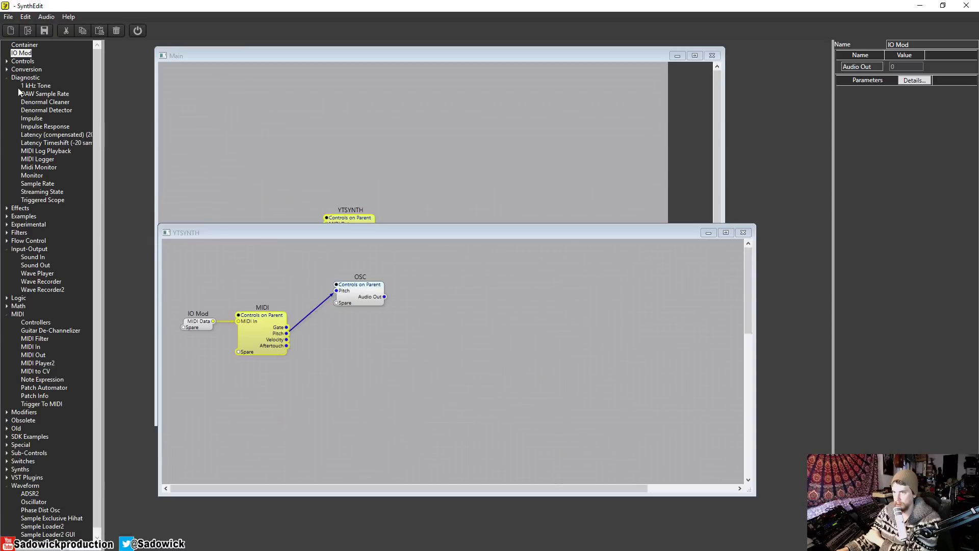
mouse_move(23, 53)
left_mouse_down()
mouse_move(534, 298)
mouse_move(493, 296)
left_mouse_up()
left_click(386, 297)
left_click_drag(421, 238, 414, 288)
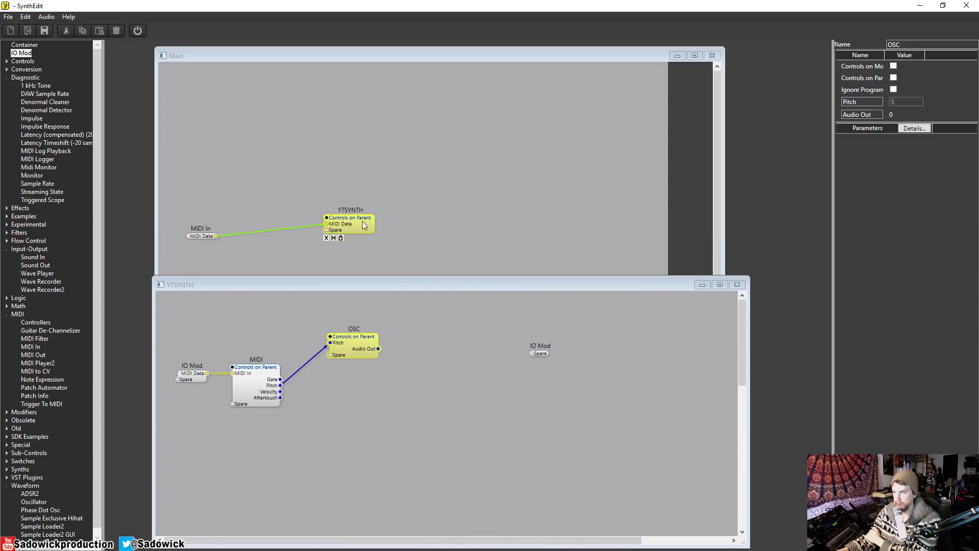
left_click_drag(384, 348, 531, 352)
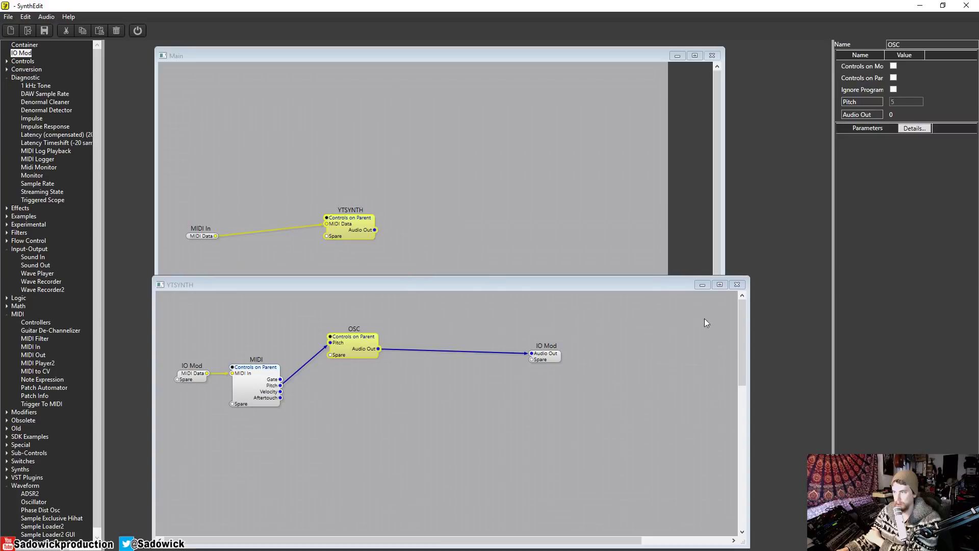
left_click_drag(567, 277, 569, 325)
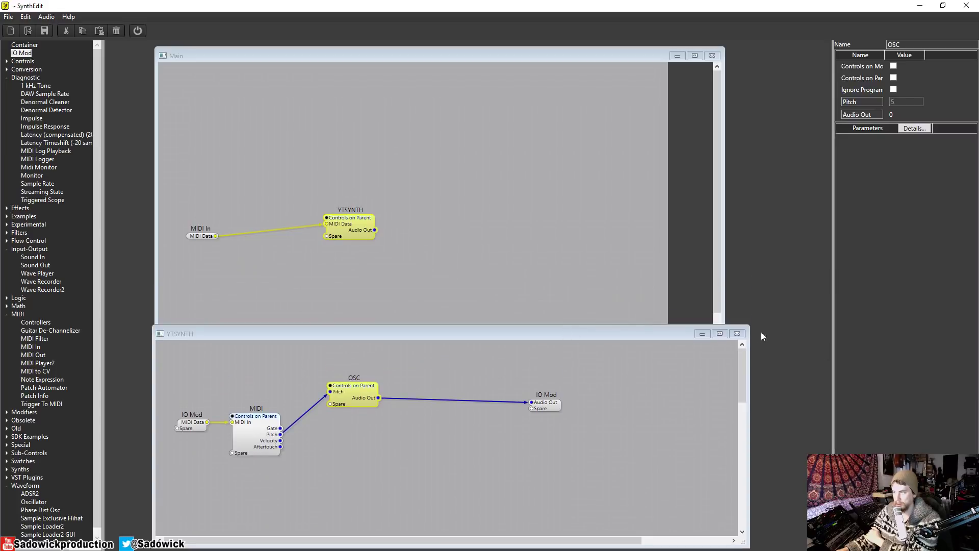
left_click(736, 334)
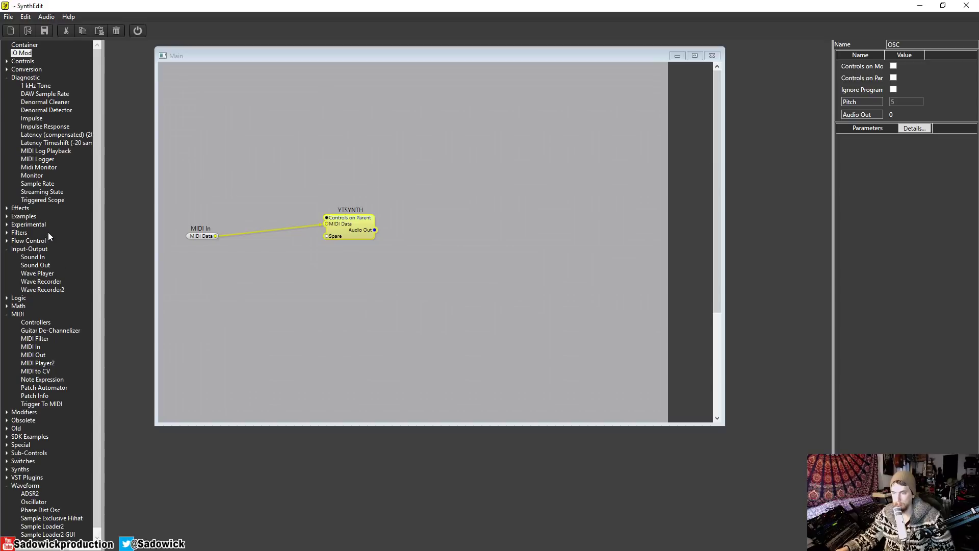
- Add a Sound Out module to Main and connect YTSYNTH's Audio Out to its input 1
left_click_drag(33, 266, 35, 264)
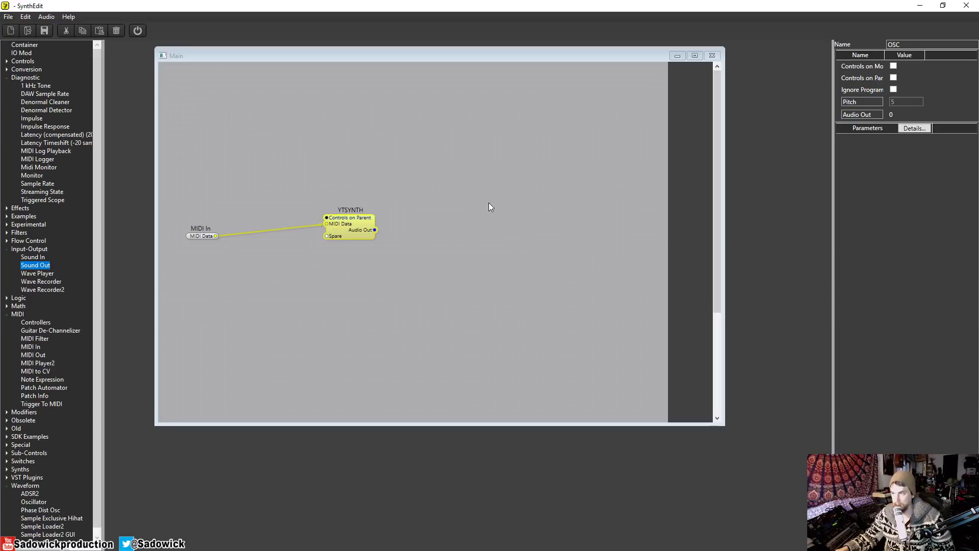
left_click_drag(489, 202, 491, 204)
left_click_drag(374, 230, 503, 217)
left_click_drag(350, 229, 356, 228)
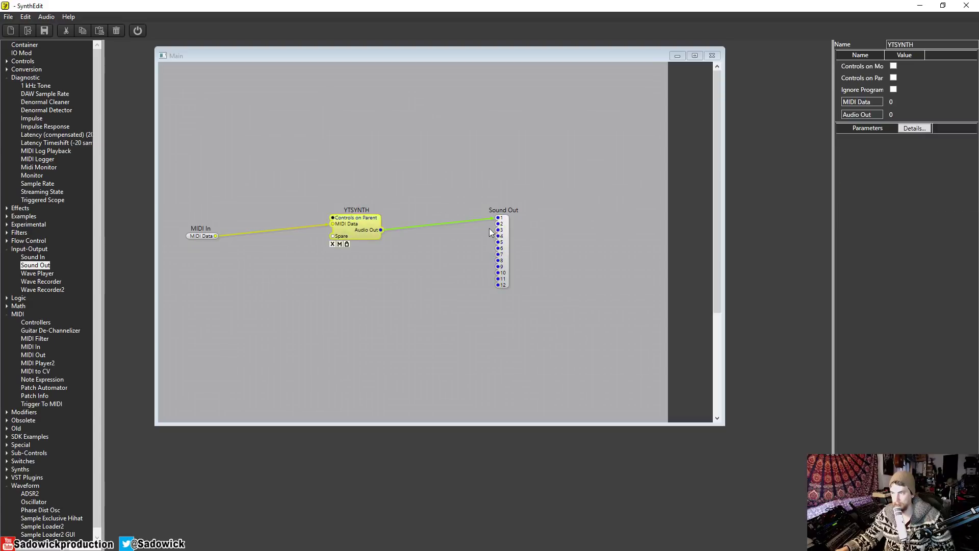
left_click(505, 235)
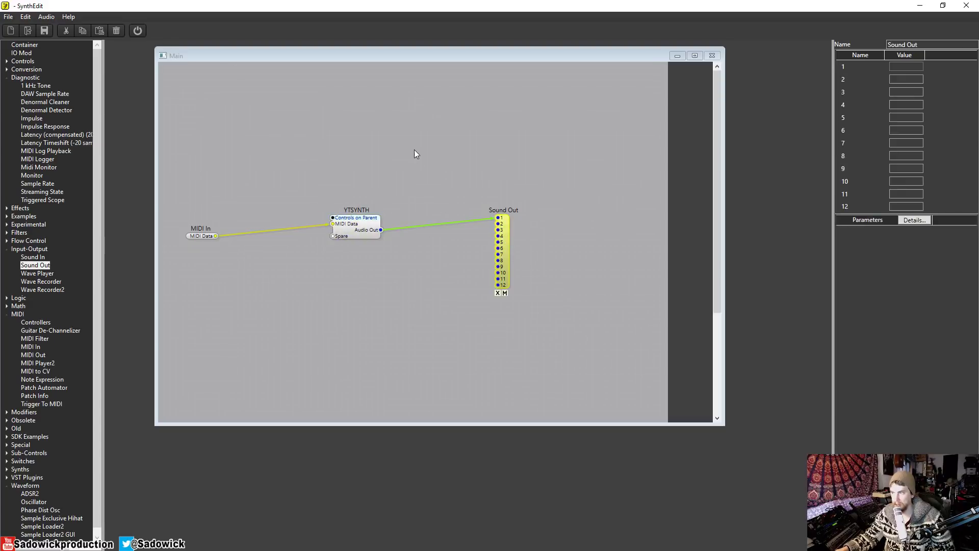
left_click(397, 150)
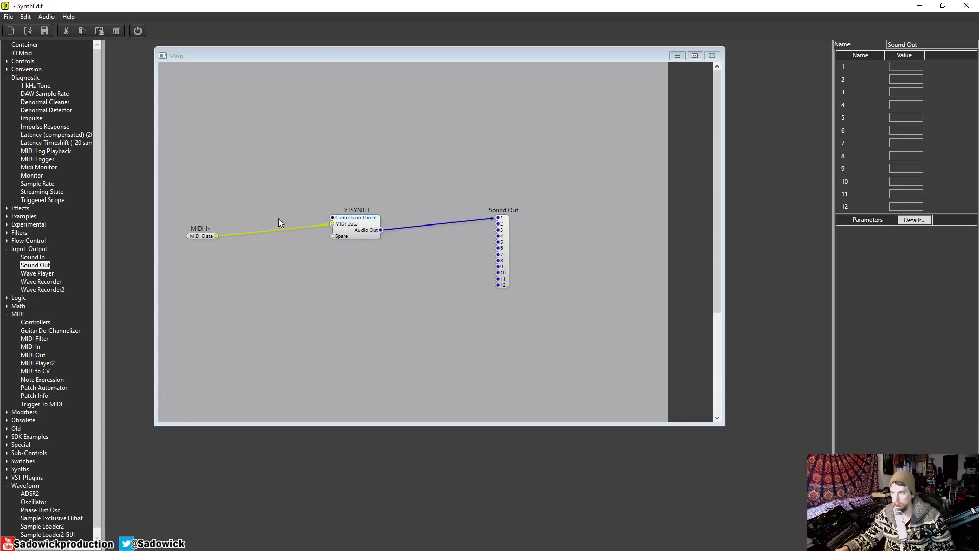
- Reopen the YTSYNTH structure and place its window over the middle of Main
double_click(371, 227)
left_click_drag(466, 338, 474, 215)
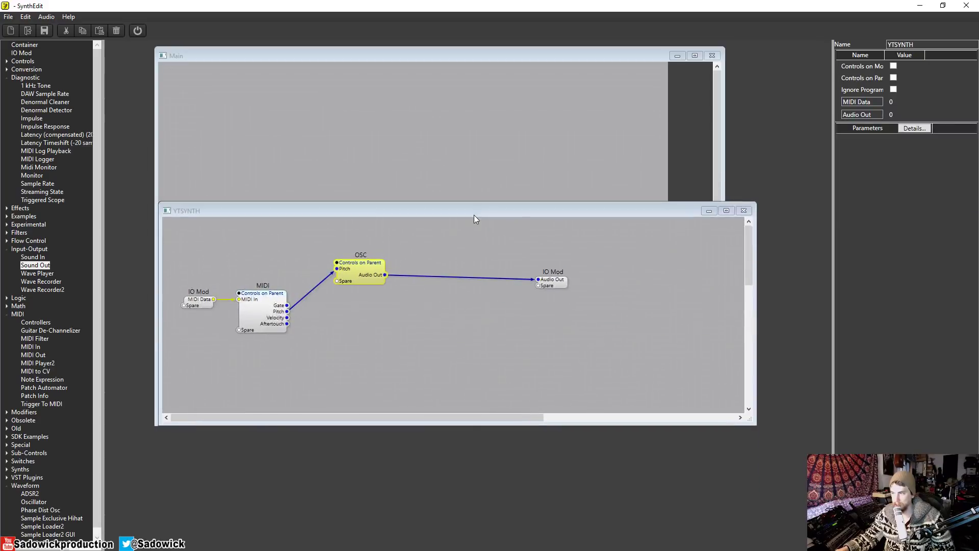
left_click_drag(404, 197, 442, 196)
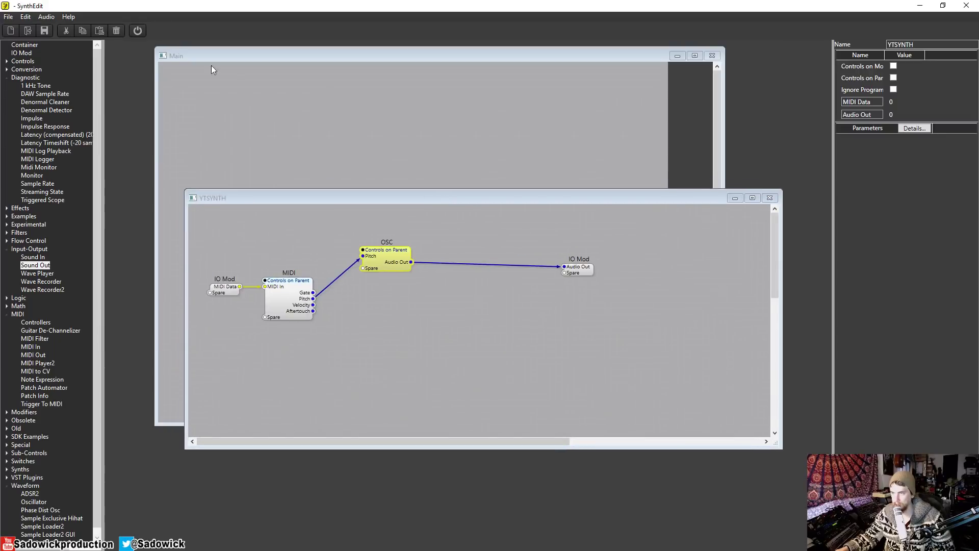
- Switch audio processing on and off to test the synth's sound
left_click(138, 31)
left_click(138, 31)
left_click_drag(388, 197, 379, 172)
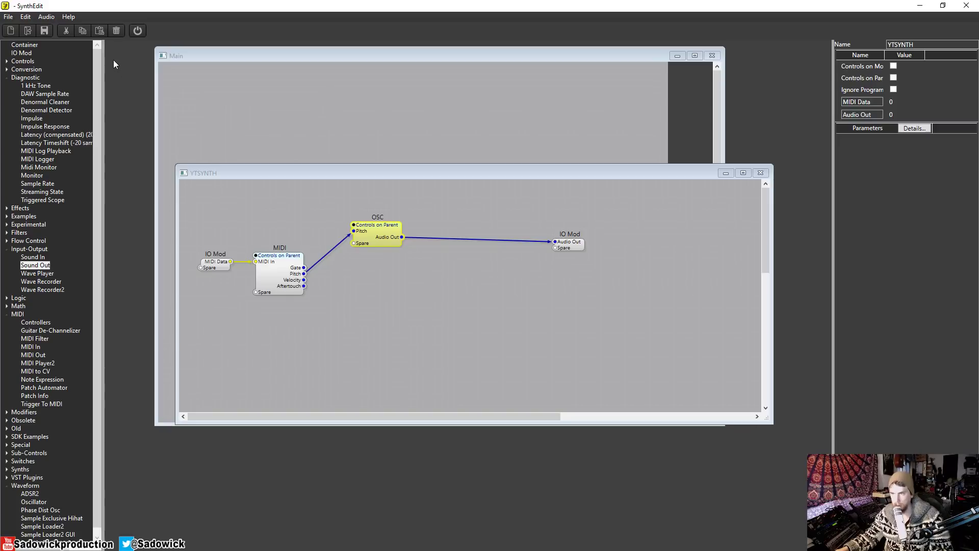
left_click(138, 32)
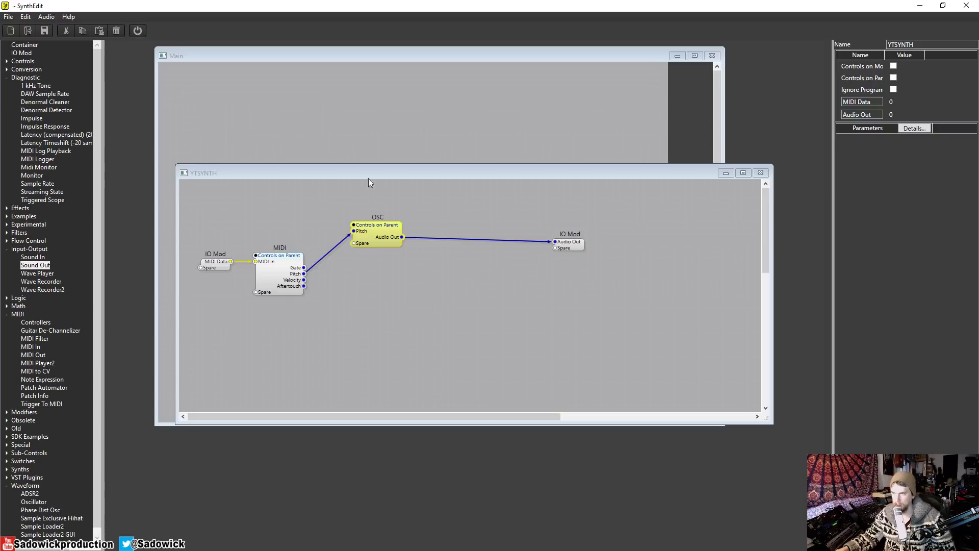
- Make the YTSYNTH window taller and align the OSC container with the output IO Mod so the Audio Out wire runs straight
left_click_drag(401, 176, 385, 142)
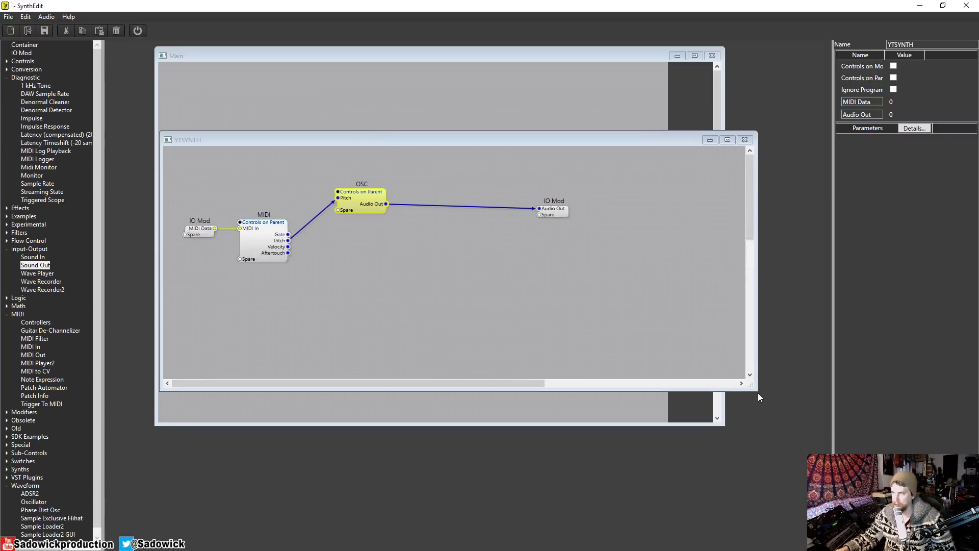
left_click_drag(752, 389, 753, 437)
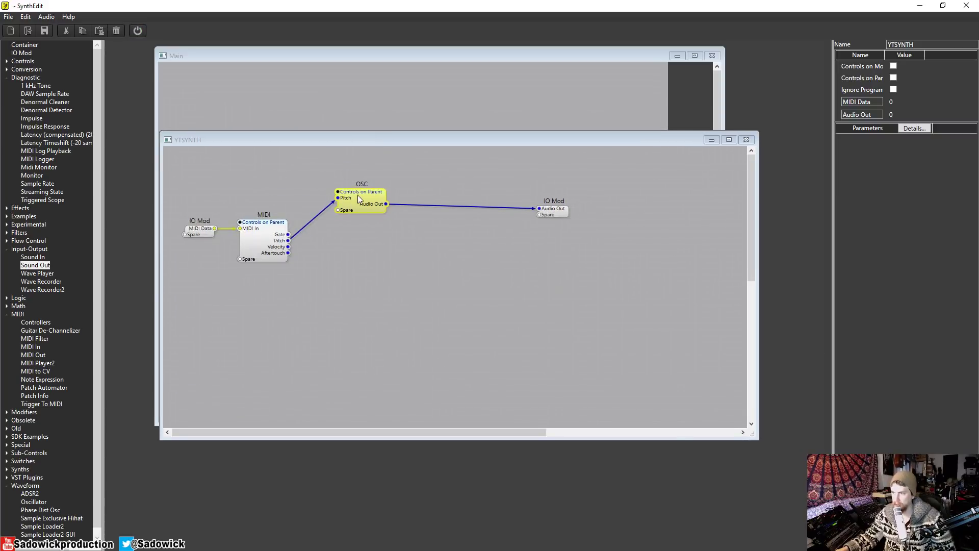
mouse_move(356, 195)
left_mouse_down()
mouse_move(369, 213)
mouse_move(362, 185)
left_mouse_up()
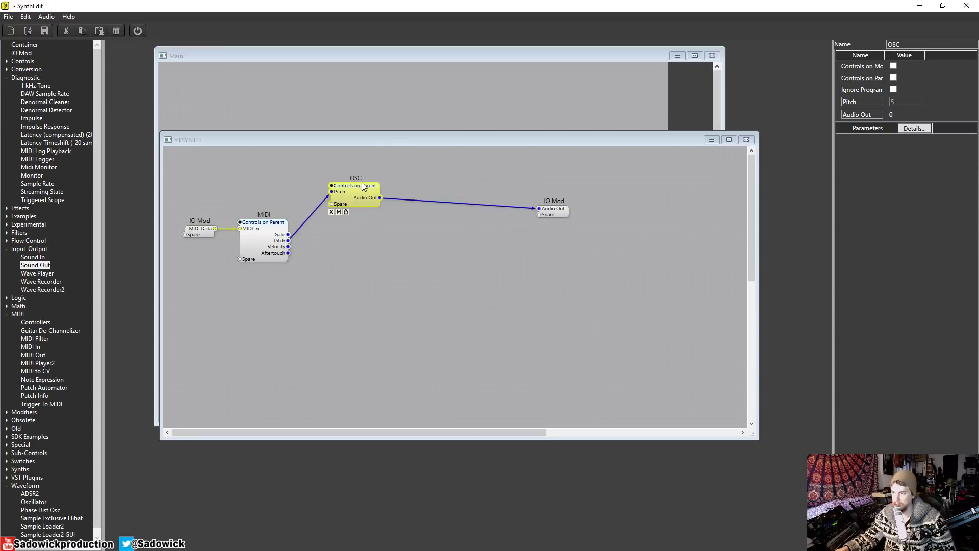
left_click_drag(567, 205, 567, 195)
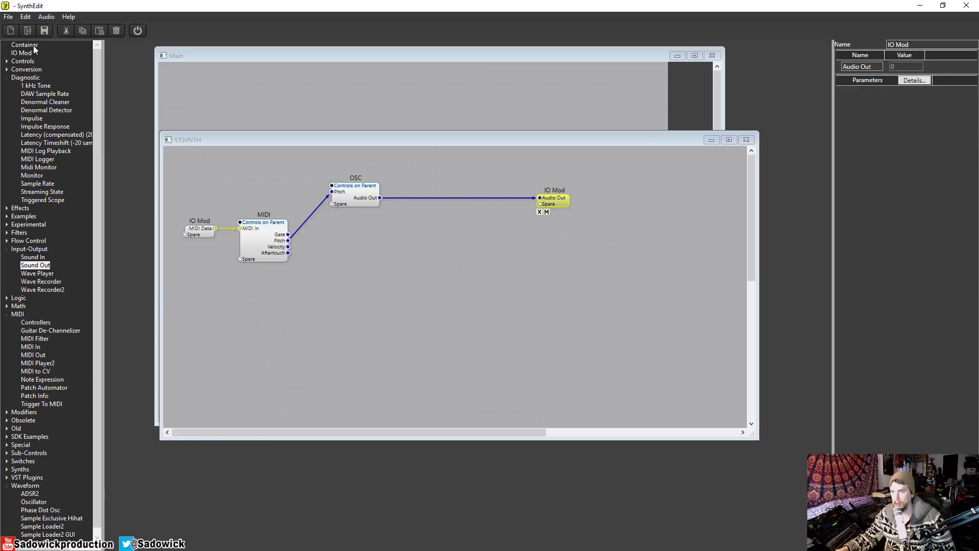
- Add a new Container to the YTSYNTH structure below the existing modules and rename it AMP ADSR
left_click_drag(32, 46, 347, 323)
double_click(373, 326)
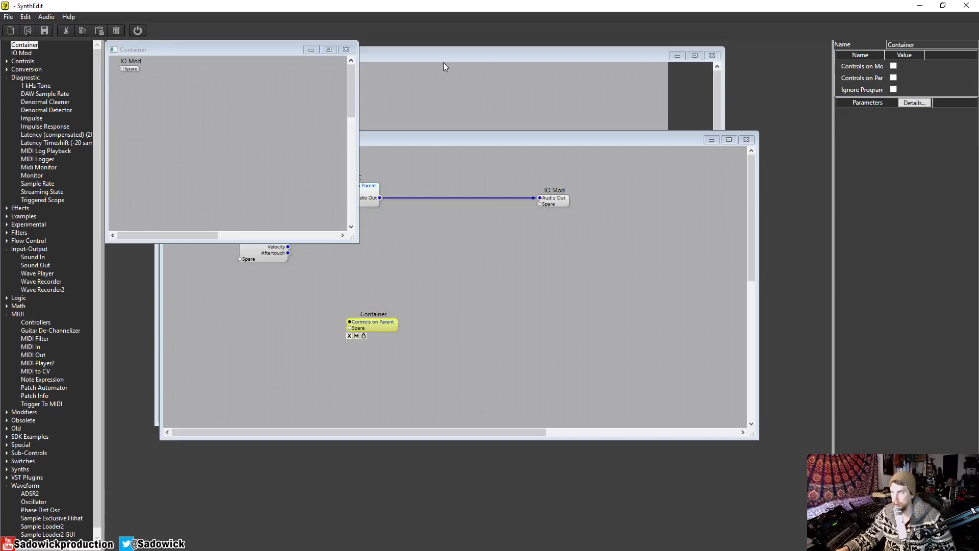
left_click(345, 49)
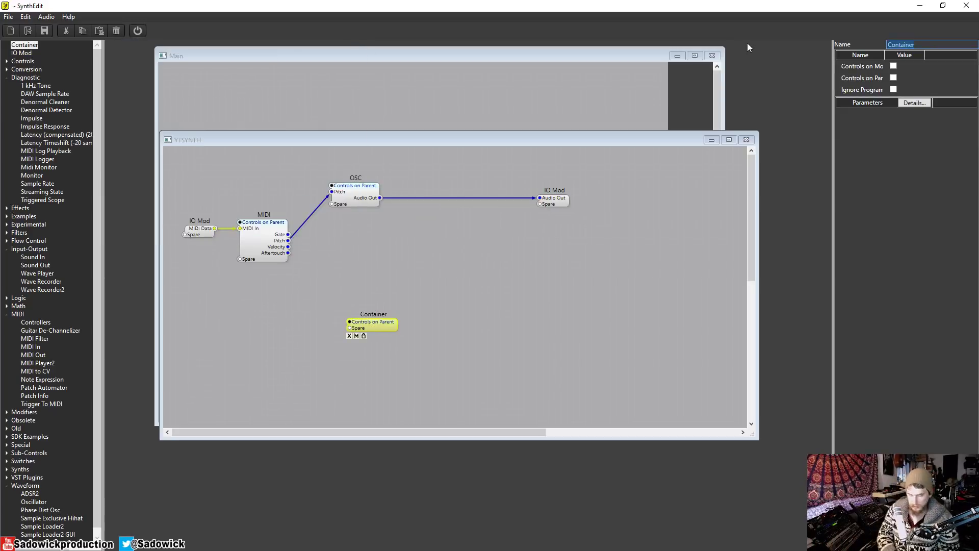
key("BackSpace")
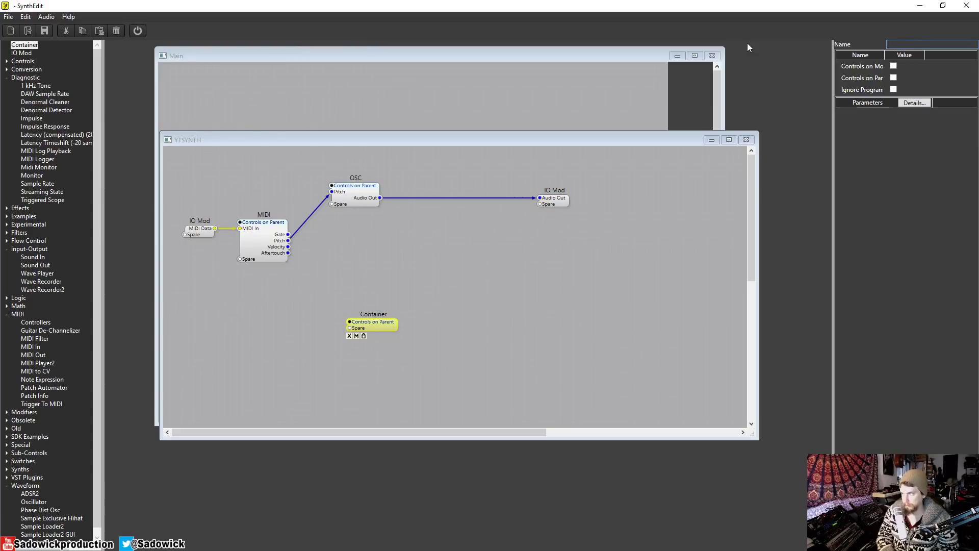
type("A")
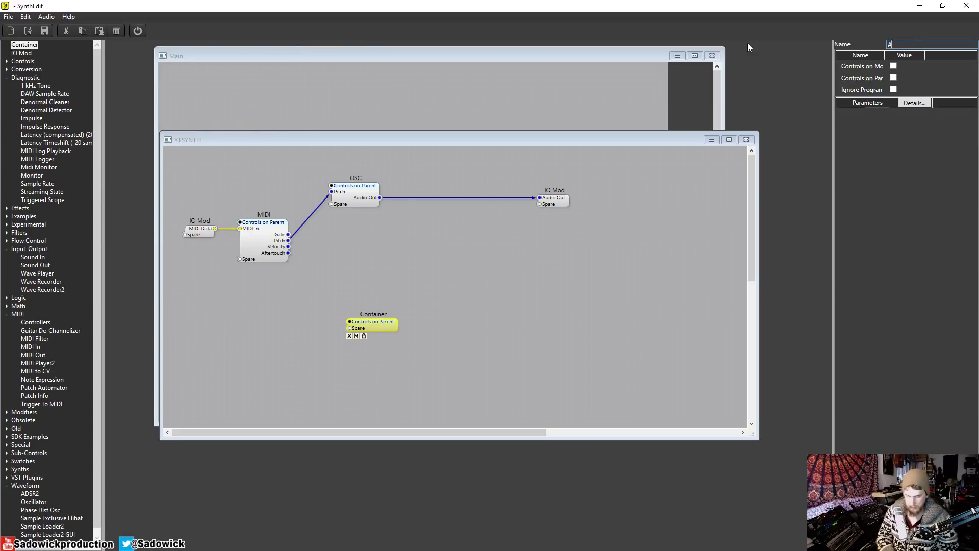
type("DSR")
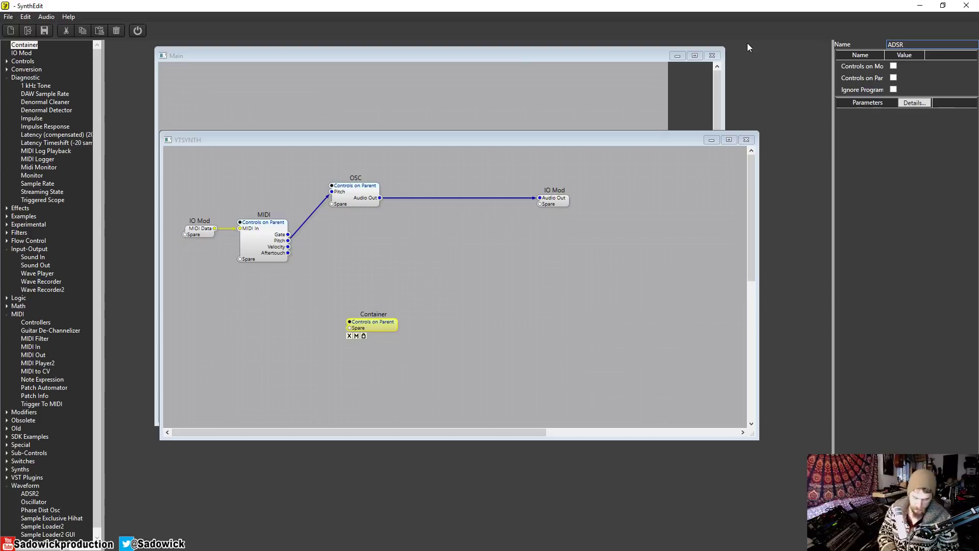
key("Home")
type("AMP")
key("Tab")
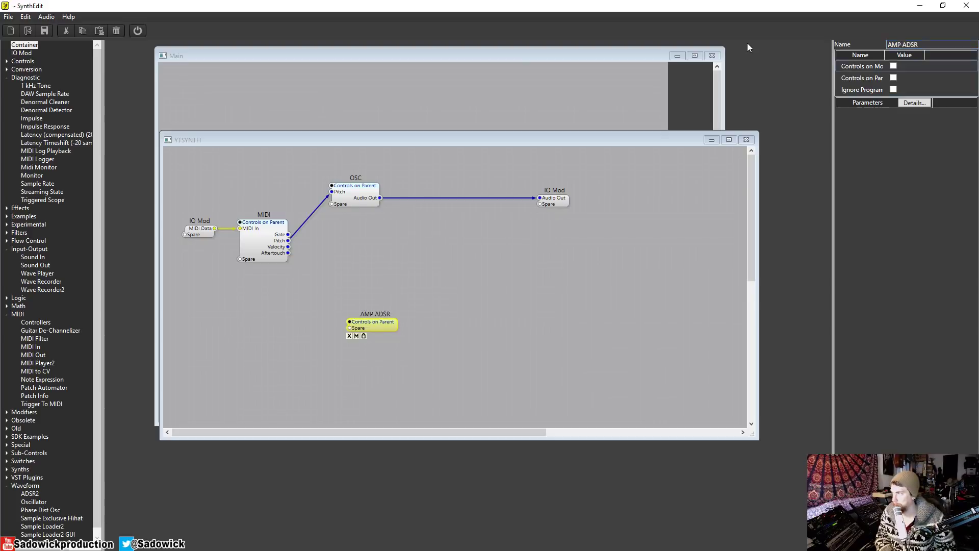
- Connect the MIDI container's Gate output to AMP ADSR's Spare input and line AMP ADSR up beneath the OSC container
left_click_drag(383, 324, 371, 299)
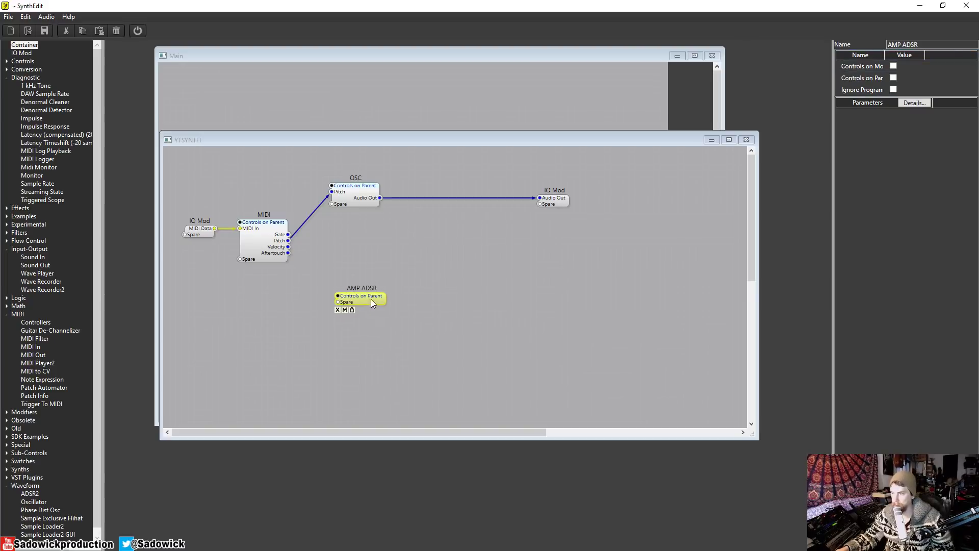
left_click(253, 265)
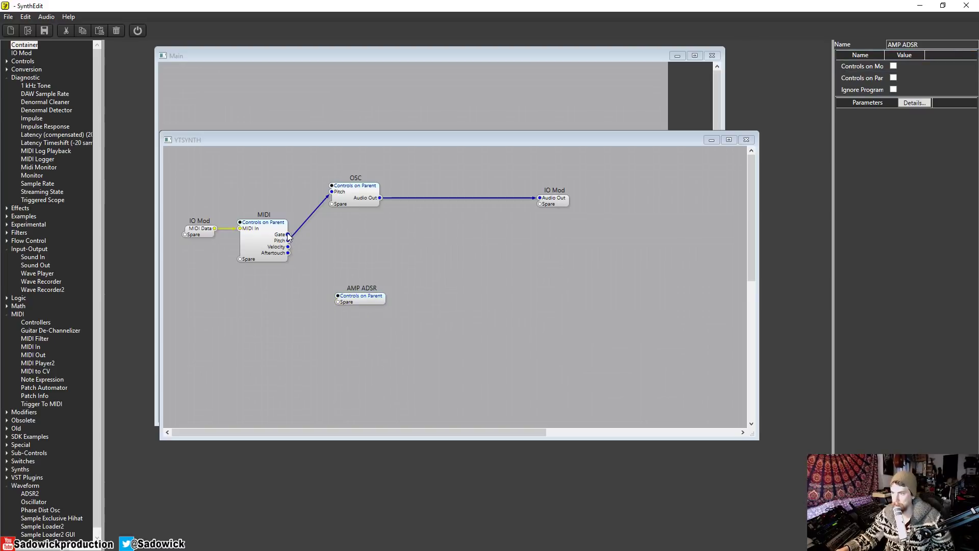
left_click_drag(289, 235, 337, 298)
left_click(561, 317)
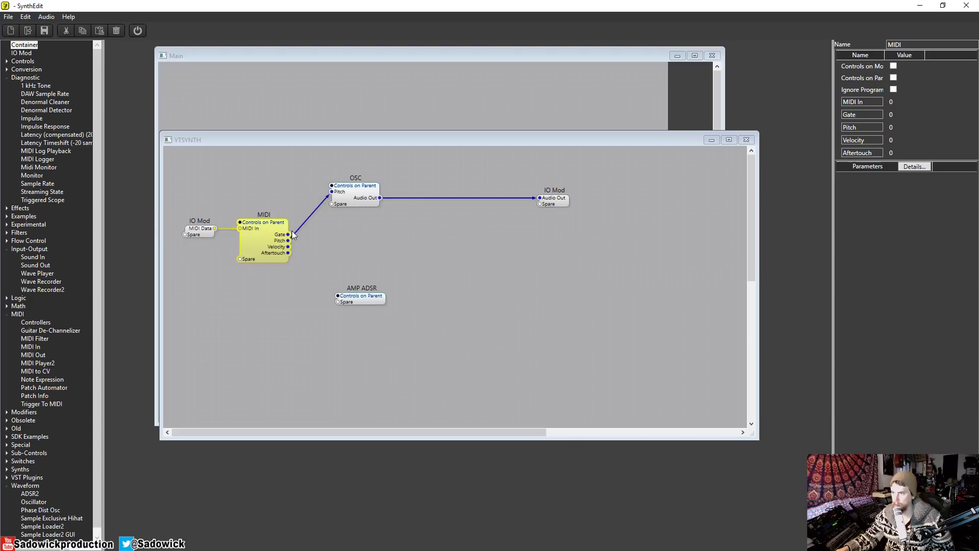
left_click_drag(289, 234, 370, 272)
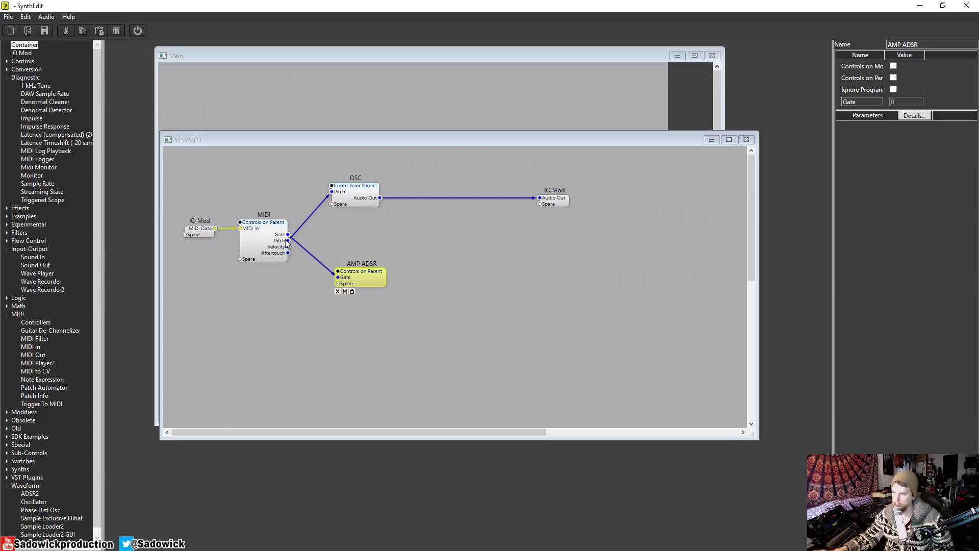
left_click_drag(376, 280, 369, 274)
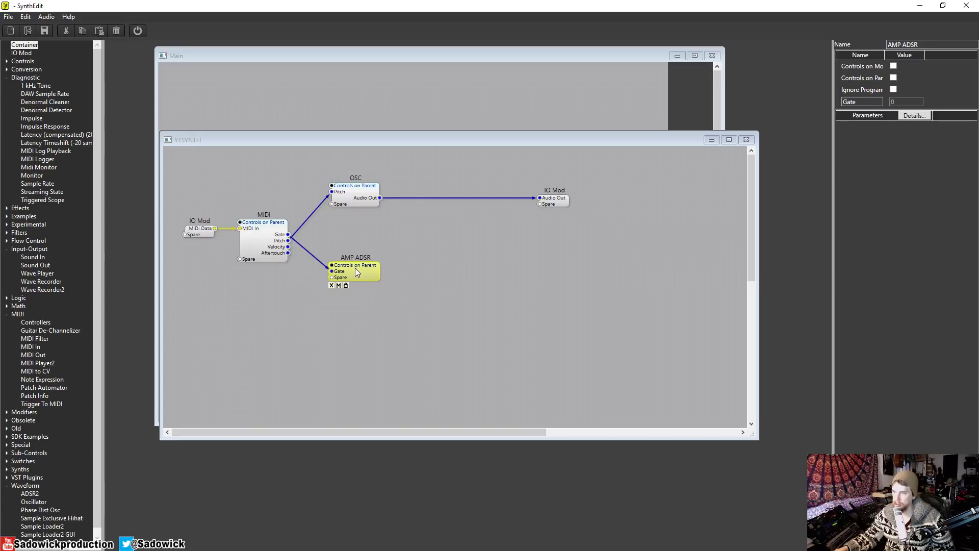
- Add an ADSR2 module inside the AMP ADSR container and connect the IO Mod's Gate to its Gate input
double_click(358, 269)
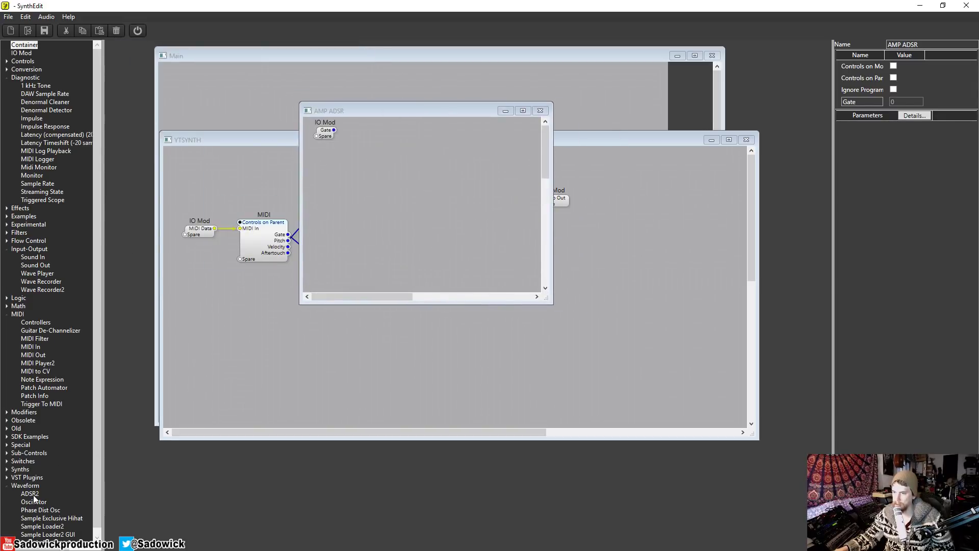
left_click_drag(32, 495, 407, 176)
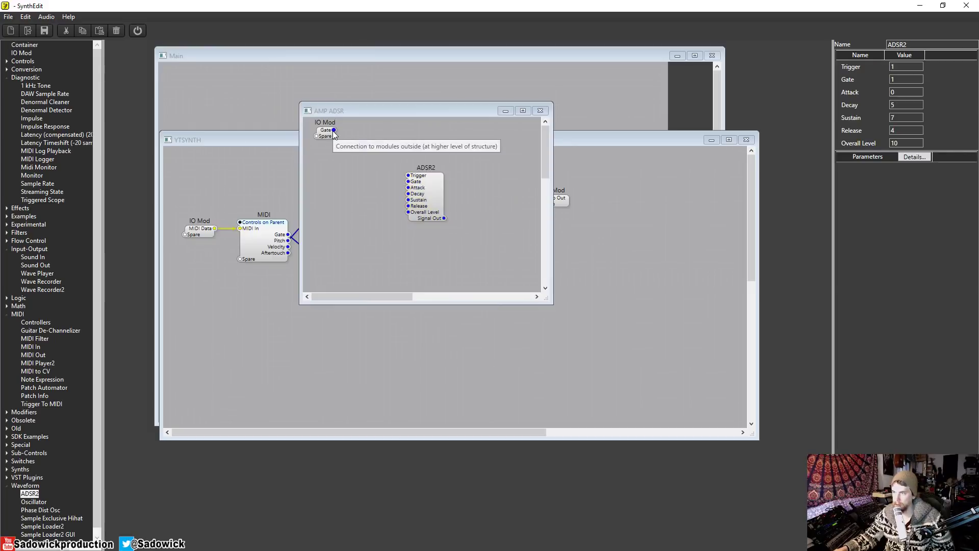
left_click_drag(333, 130, 416, 174)
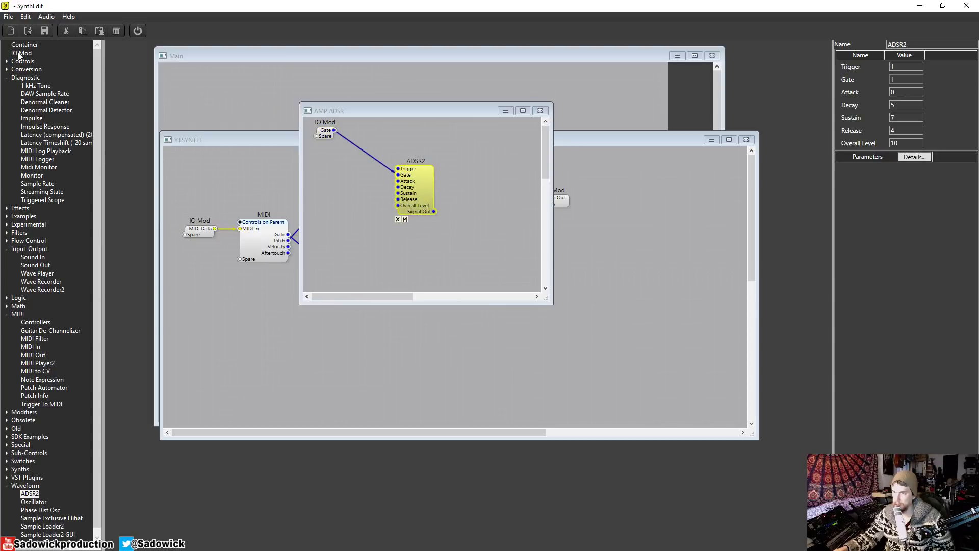
- Add an output IO Mod inside AMP ADSR, wire ADSR2's Signal Out to it, and close the container's structure
left_click_drag(20, 53, 508, 151)
left_click_drag(434, 212, 510, 151)
left_click_drag(407, 109, 577, 156)
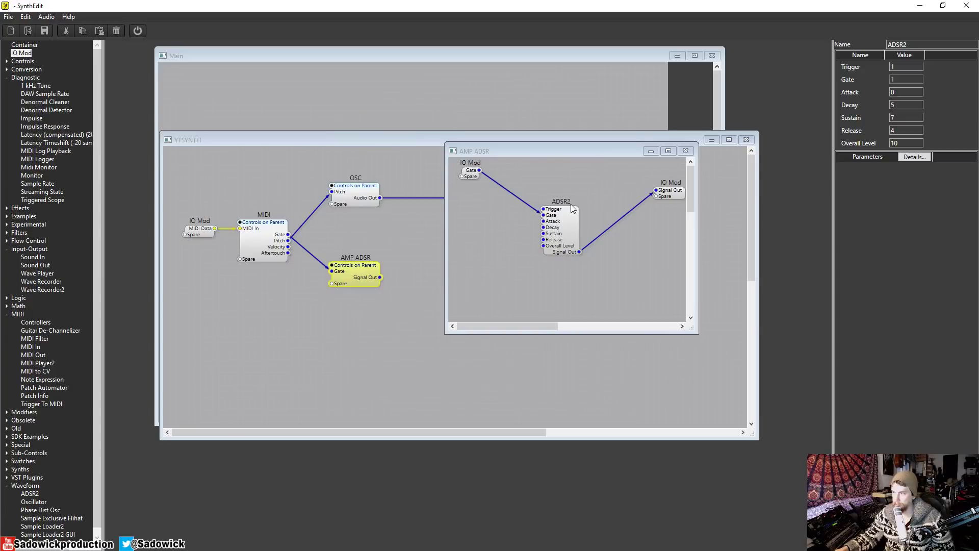
left_click(686, 151)
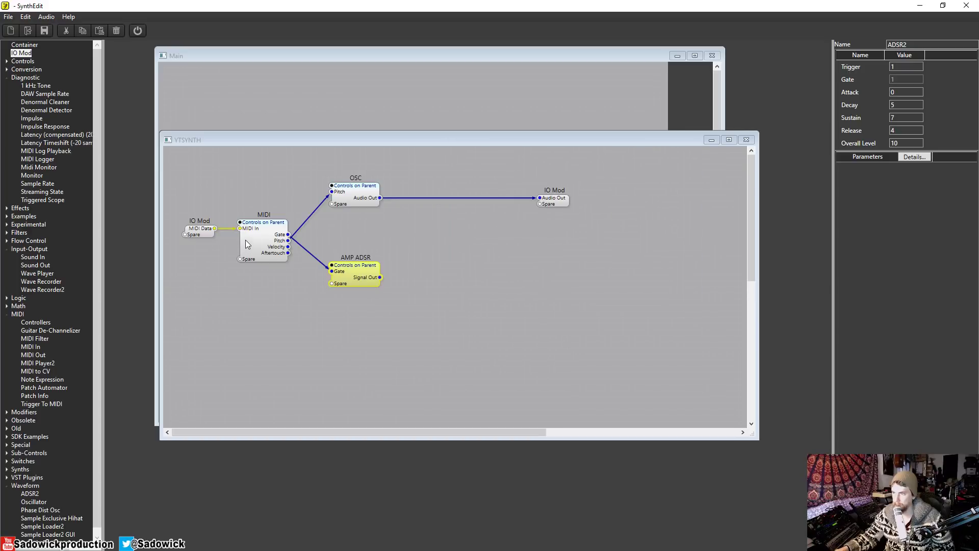
- Examine the MIDI container's internal wiring and how the OSC and AMP ADSR containers are connected in YTSYNTH
double_click(258, 239)
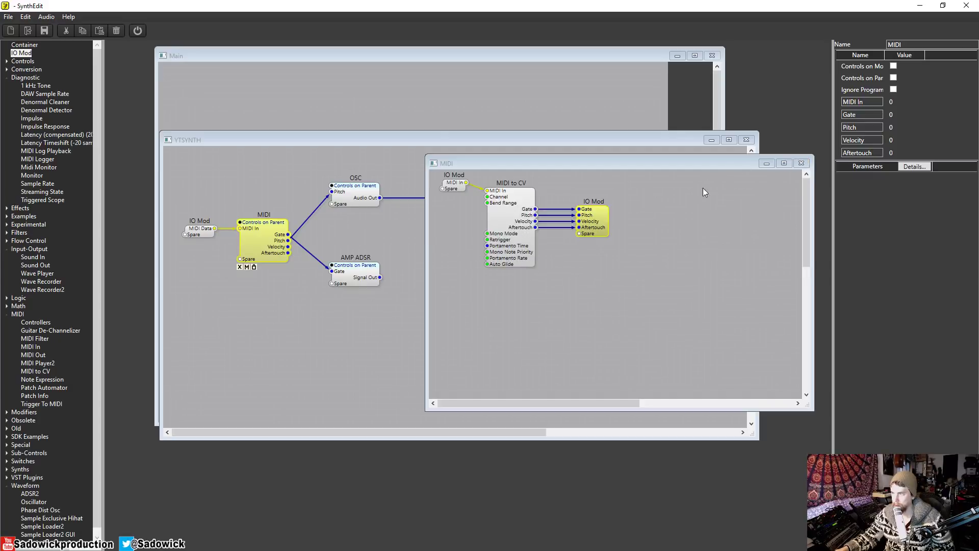
left_click(801, 163)
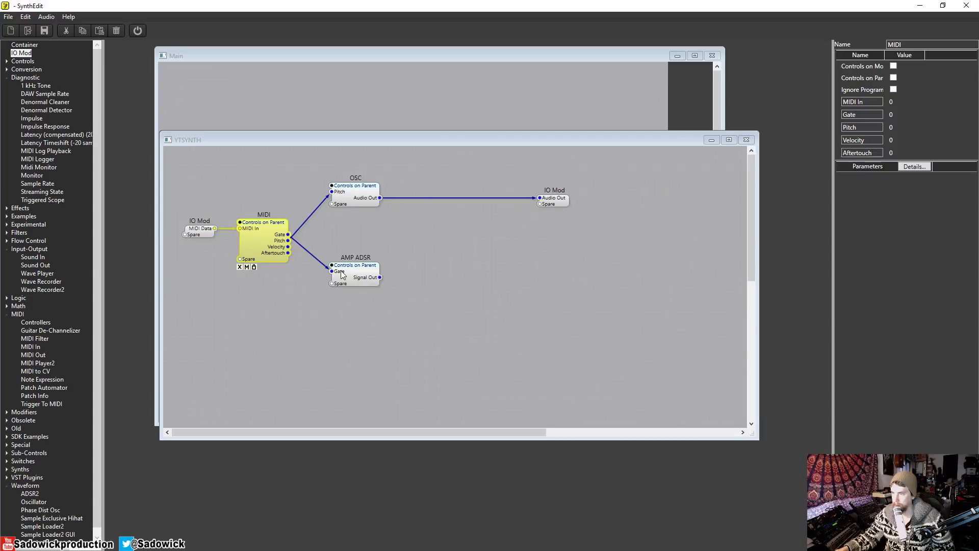
left_click_drag(361, 274, 360, 262)
left_click(360, 220)
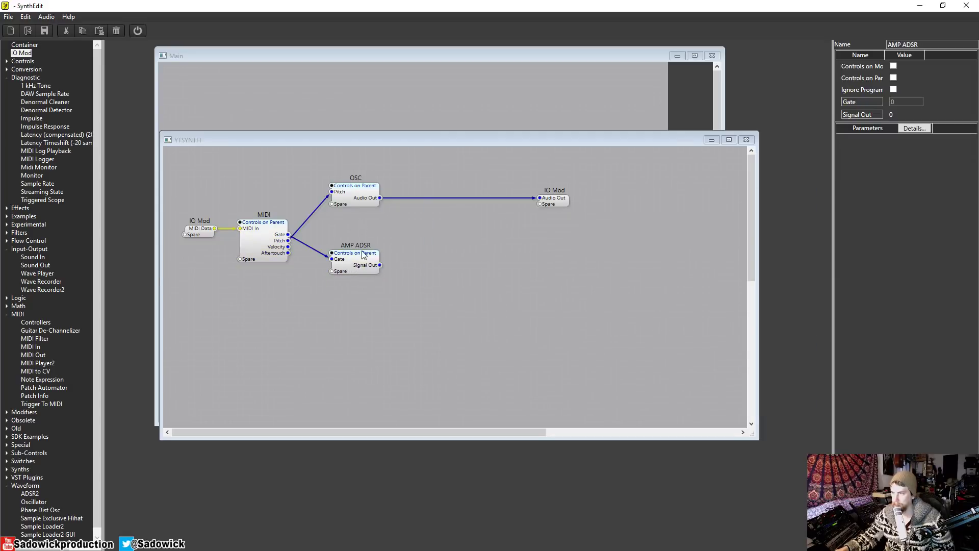
left_click_drag(360, 263, 359, 276)
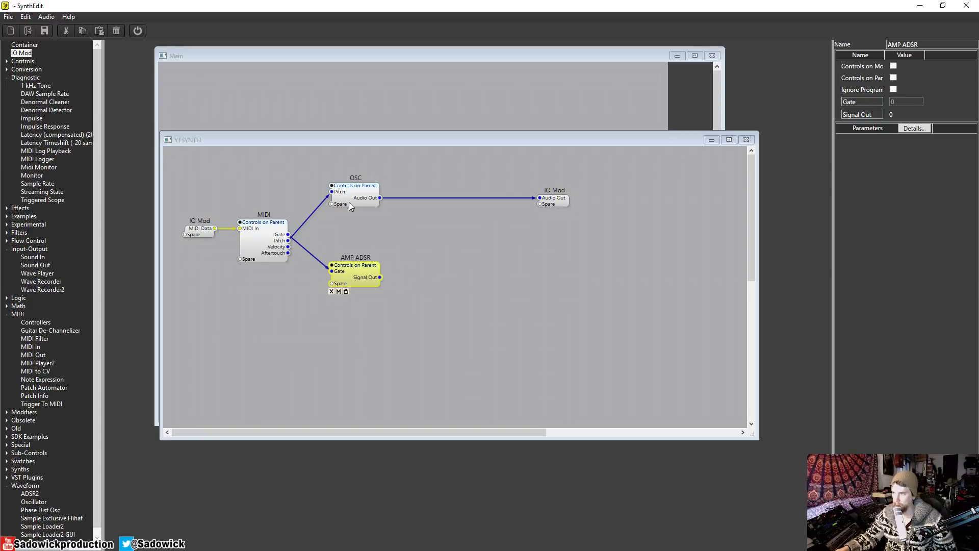
mouse_move(357, 188)
left_mouse_down()
mouse_move(370, 189)
mouse_move(358, 189)
left_mouse_up()
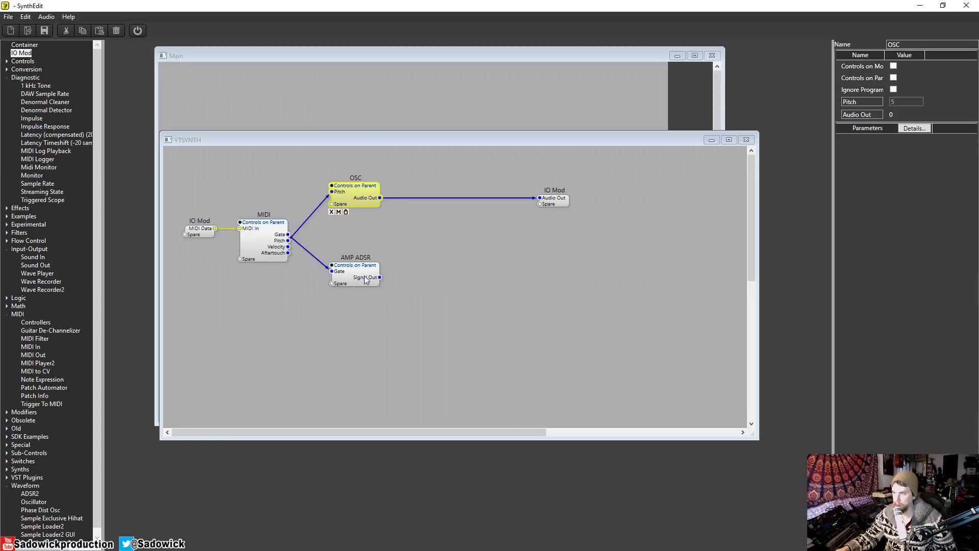
left_click(367, 275)
left_click(359, 194)
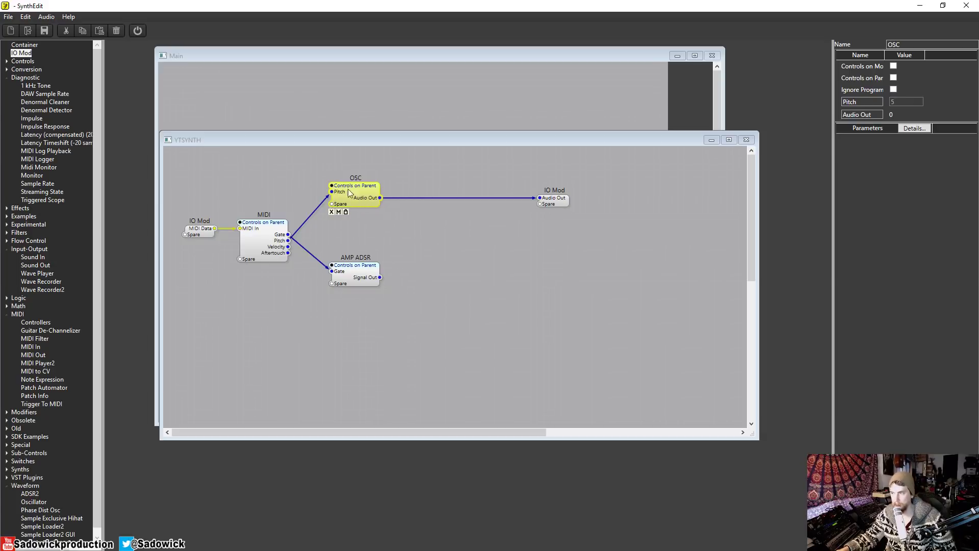
- Add a VCA module to YTSYNTH and reroute OSC's Audio Out from the output IO Mod to the VCA's Signal input
scroll(97, 283, "down", 1)
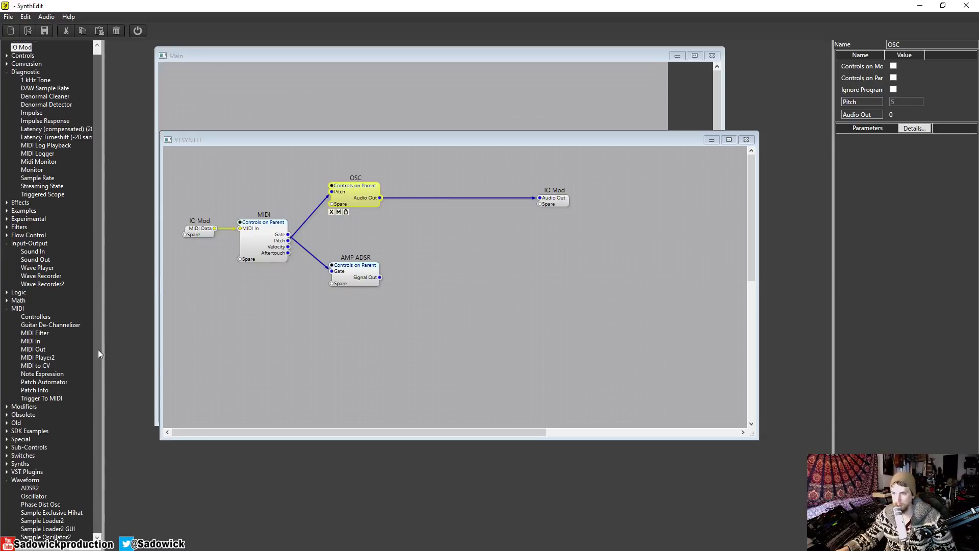
left_click(7, 407)
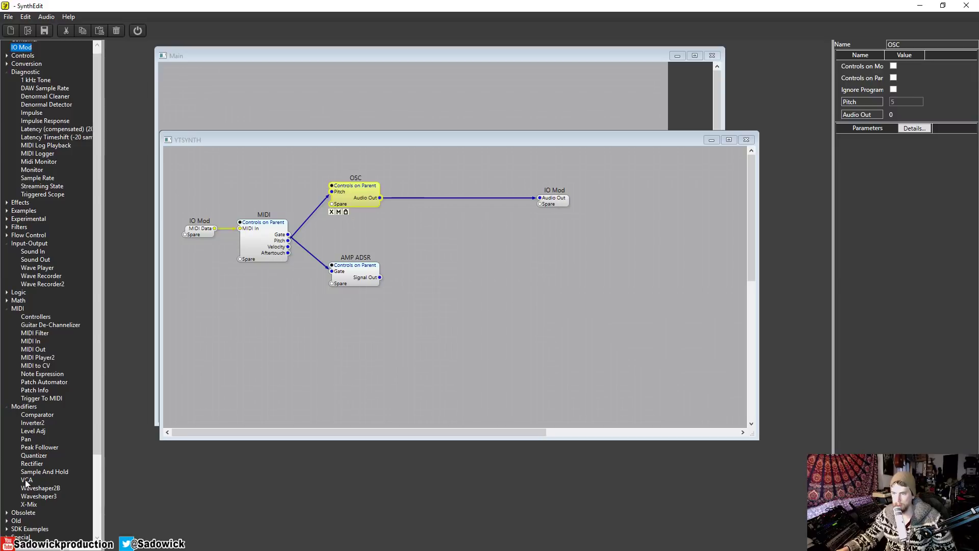
left_click_drag(25, 480, 443, 255)
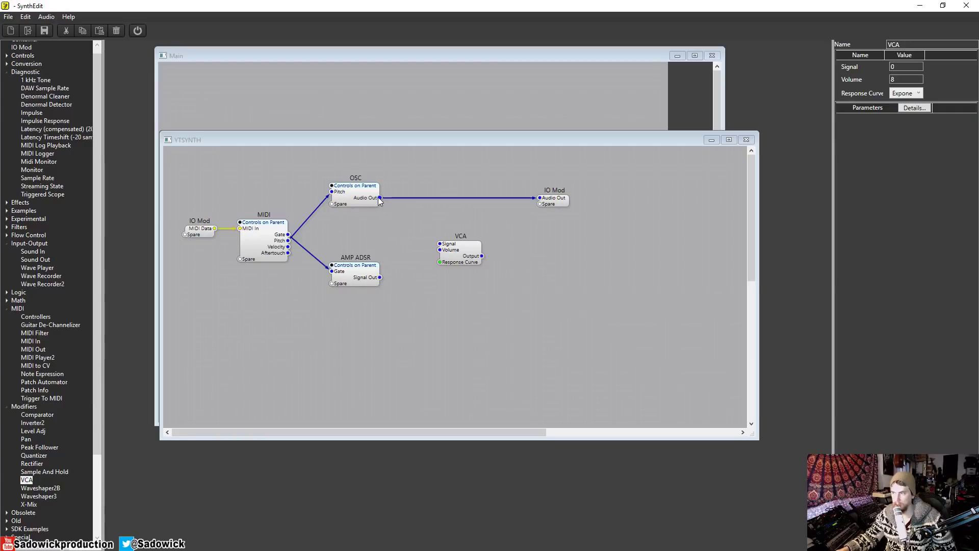
left_click_drag(379, 198, 441, 243)
left_click(476, 197)
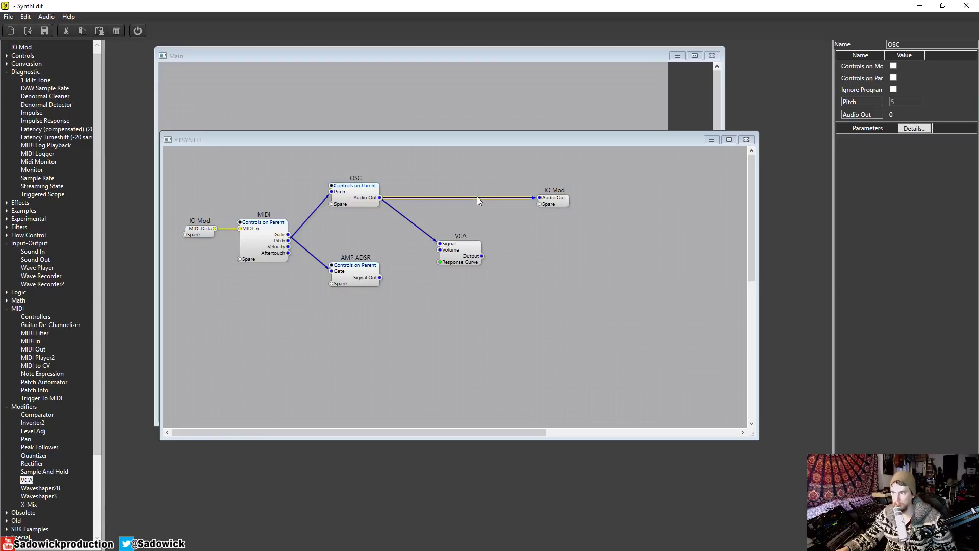
key("Delete")
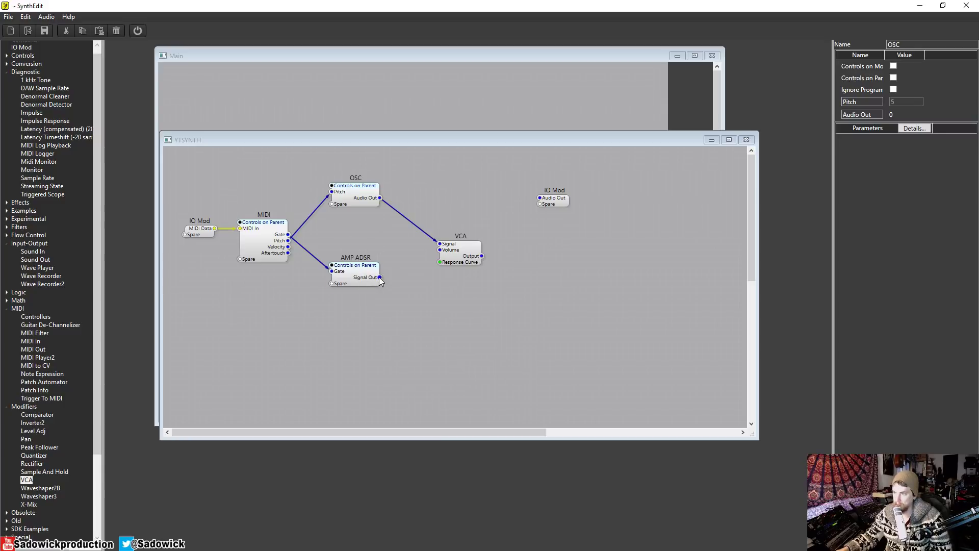
- Connect AMP ADSR's Signal Out to the VCA's Volume and the VCA's Output to the output IO Mod's Audio Out
left_click_drag(379, 277, 473, 220)
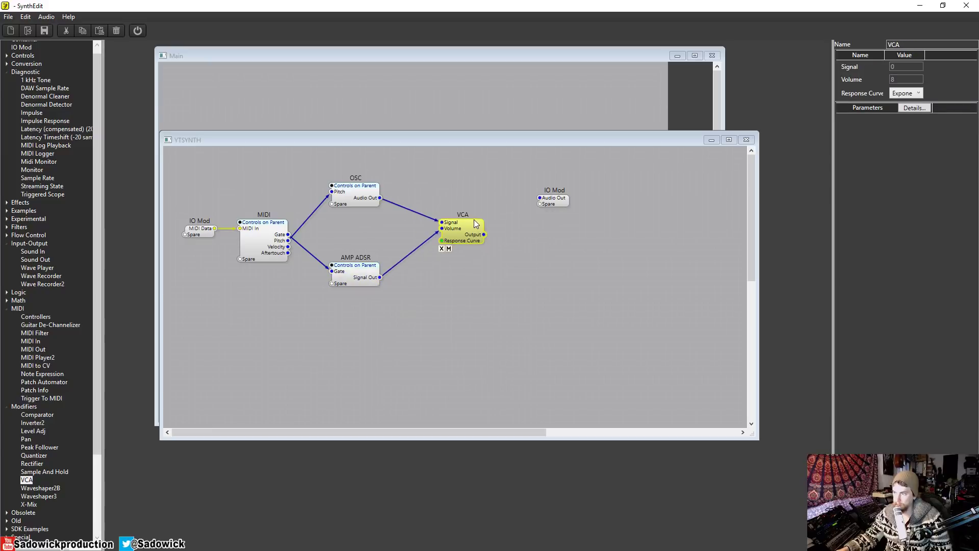
left_click_drag(534, 200, 540, 198)
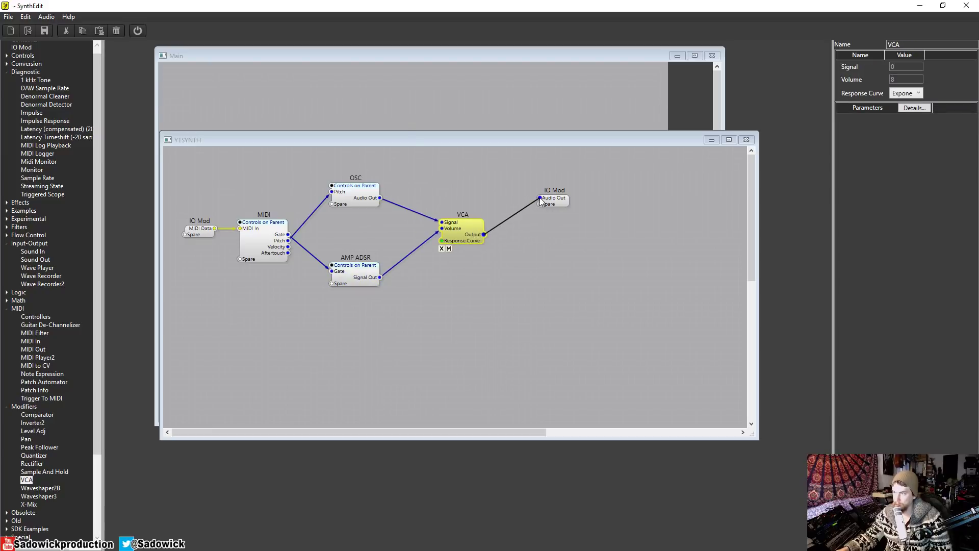
left_click_drag(408, 137, 417, 139)
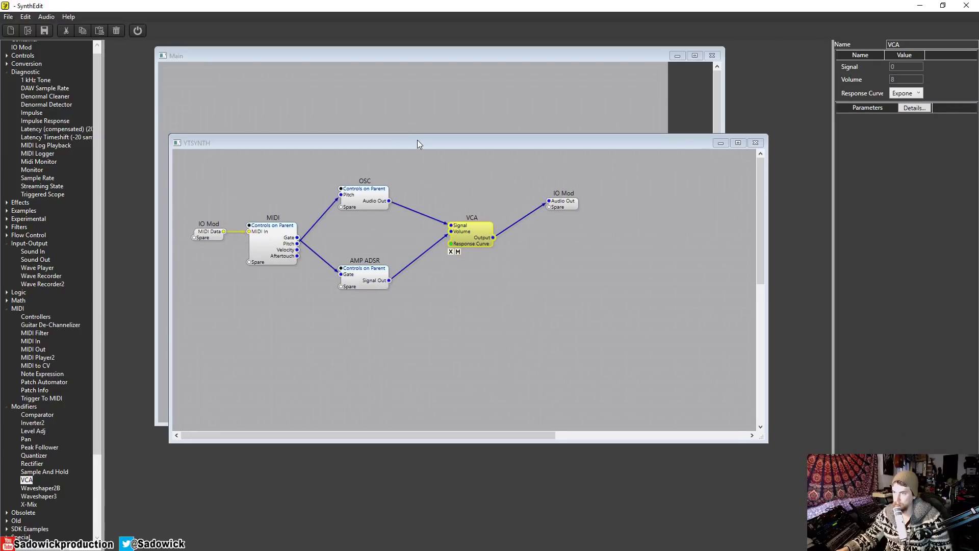
- Switch audio processing on to test the synth's sound through the VCA
left_click(136, 31)
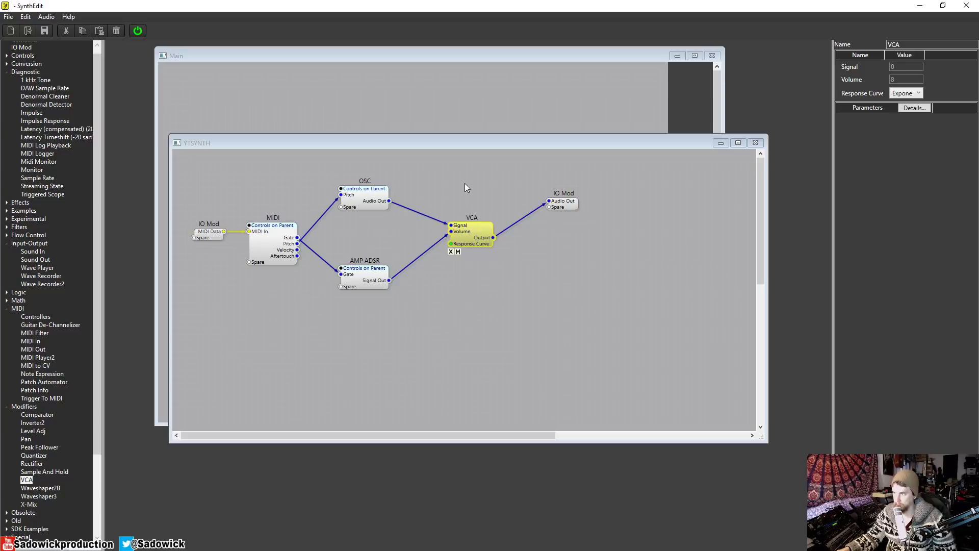
left_click(482, 238)
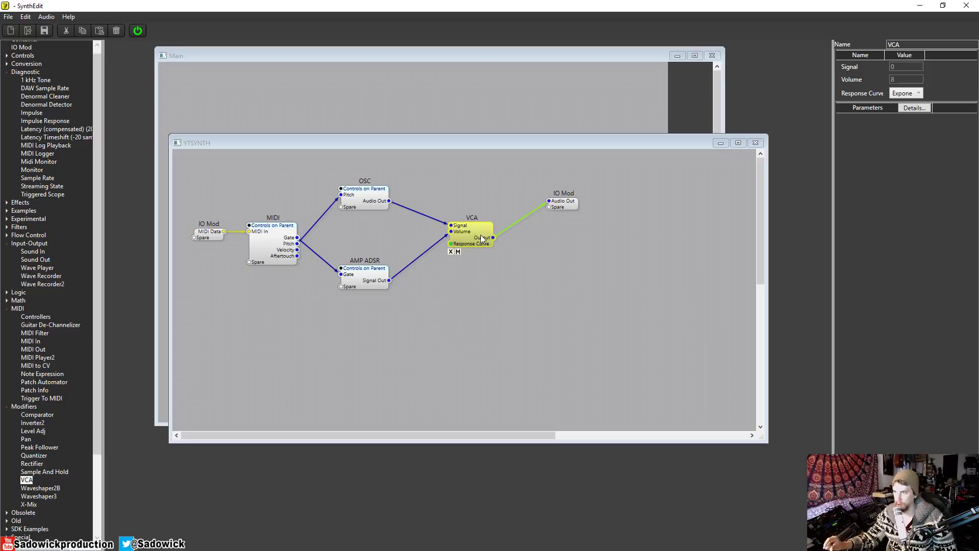
- Containerize the VCA in YTSYNTH and arrange the new container and output IO Mod in line with the OSC
left_click_drag(469, 232, 487, 220)
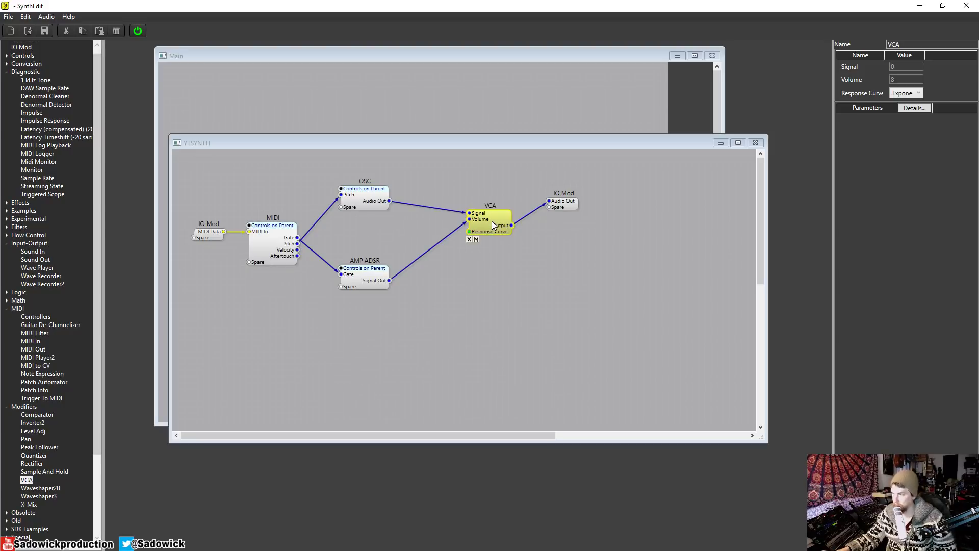
right_click(493, 222)
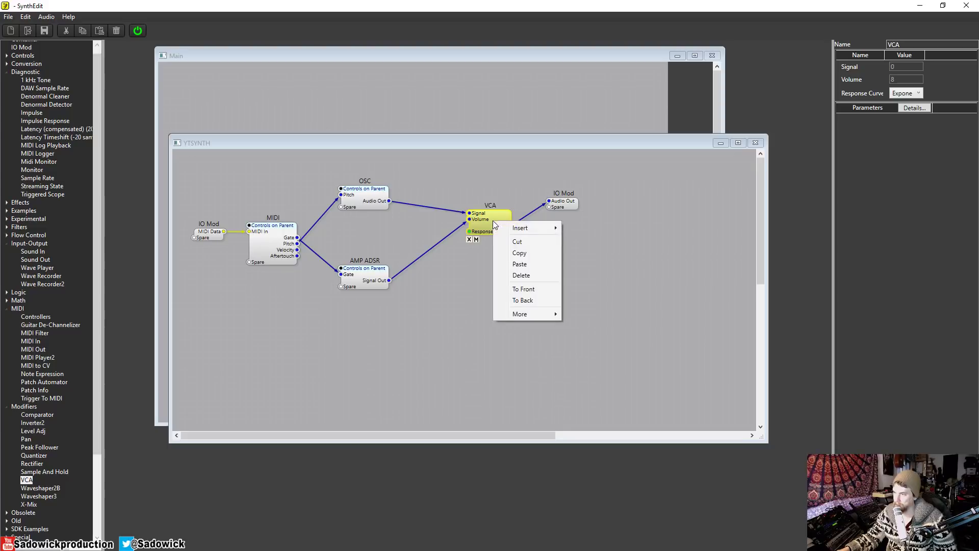
mouse_move(527, 315)
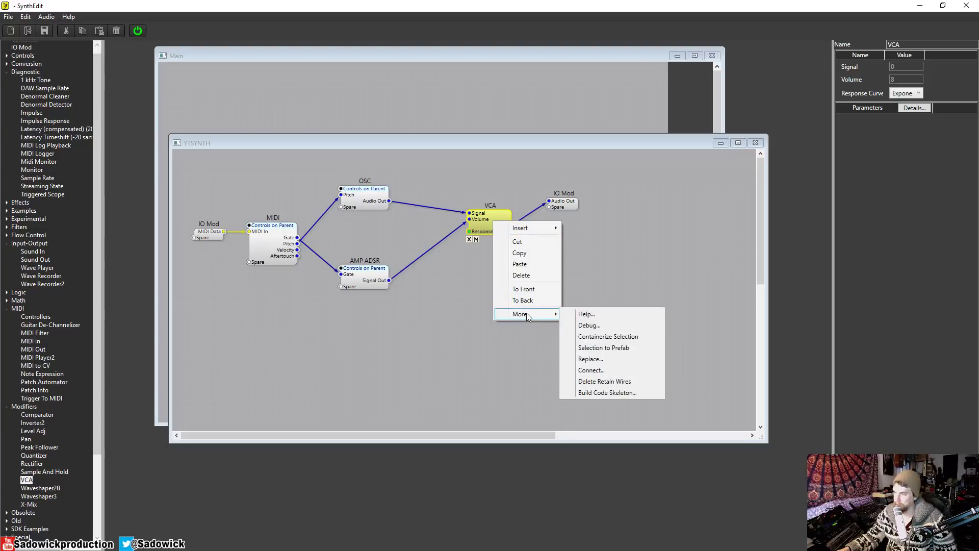
left_click(617, 337)
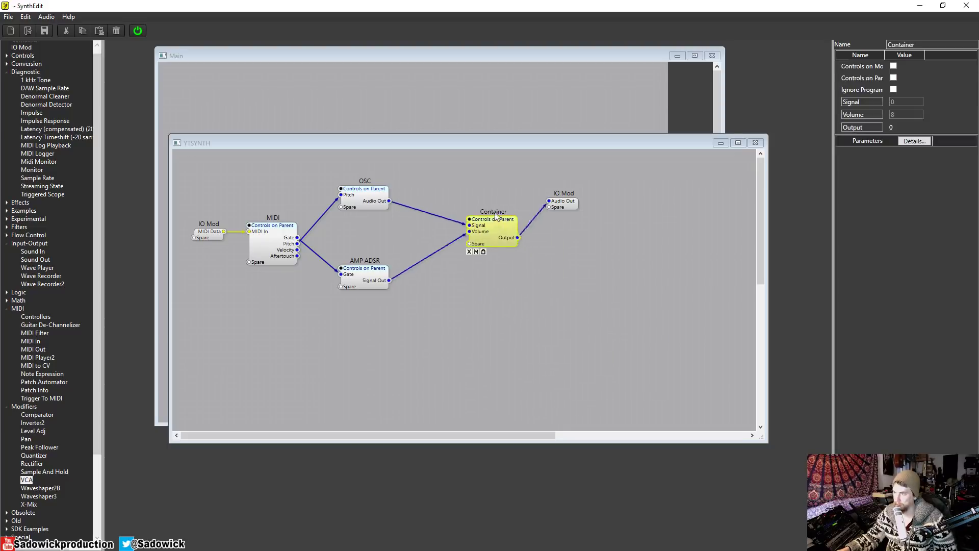
left_click_drag(579, 208, 577, 220)
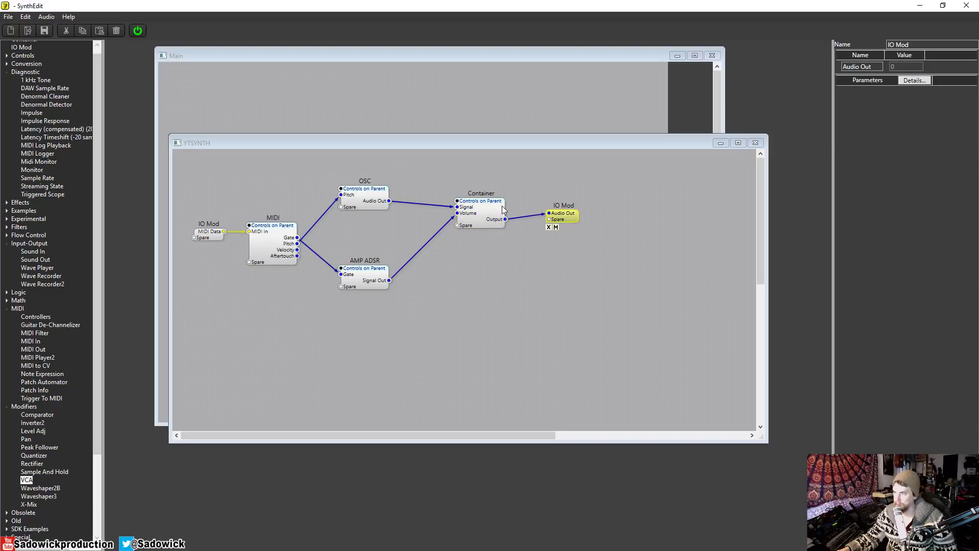
left_click_drag(497, 206, 503, 207)
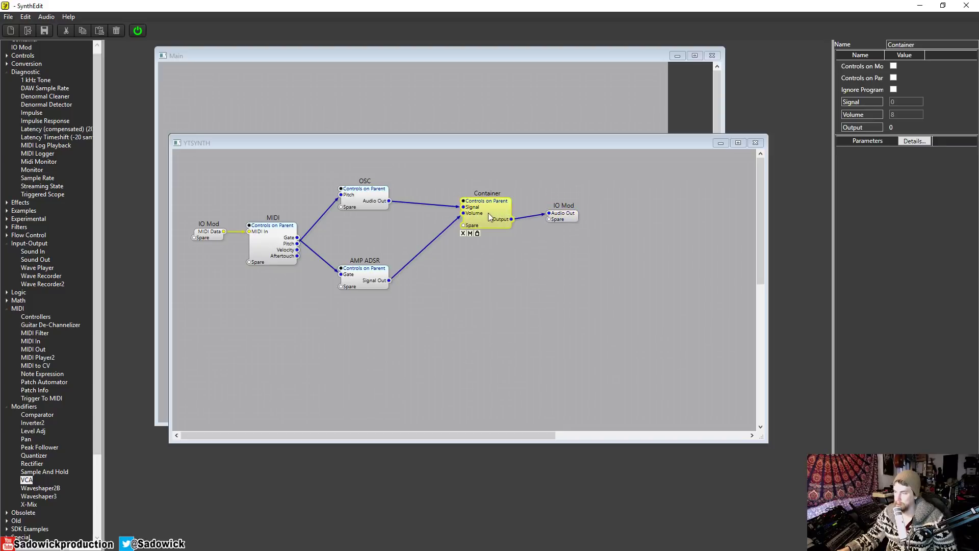
- Open the VCA's container, enlarge its window and space out the VCA and output IO Mod inside
double_click(491, 206)
left_click_drag(214, 53, 330, 125)
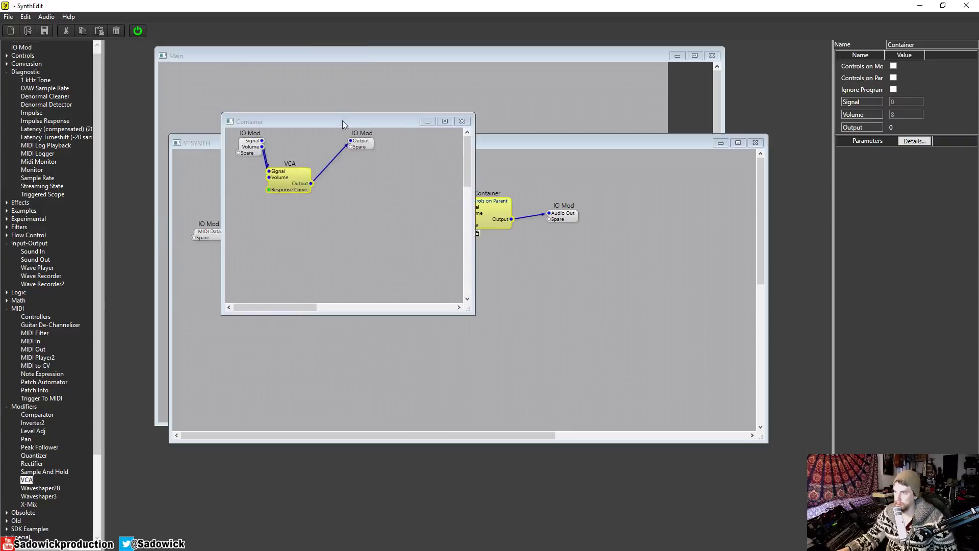
left_click_drag(474, 314, 617, 361)
left_click_drag(372, 148, 463, 156)
left_click_drag(289, 183, 334, 154)
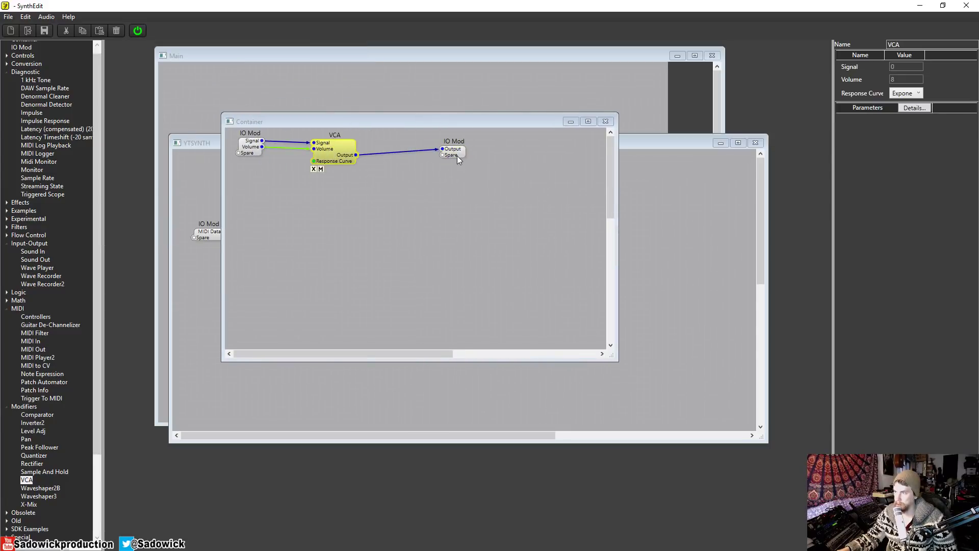
left_click_drag(457, 155, 467, 161)
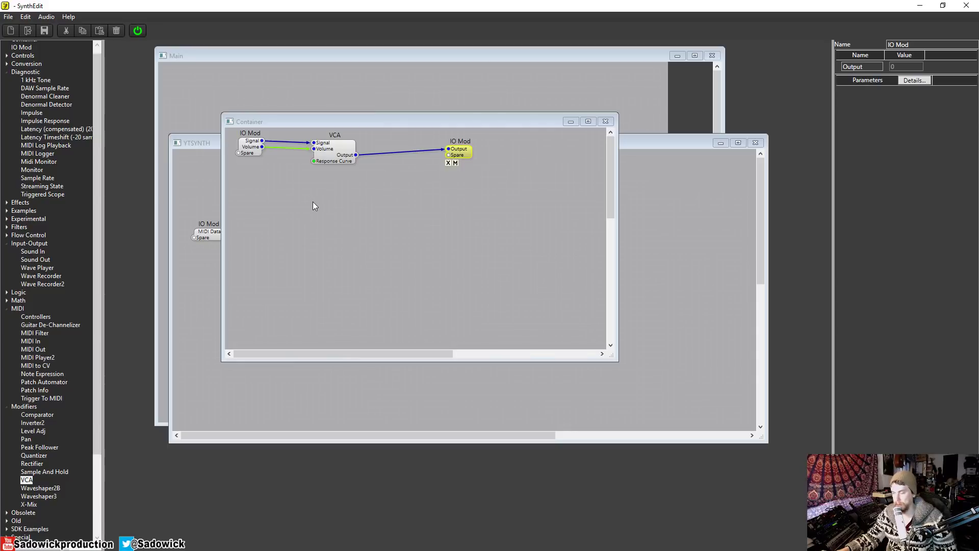
left_click_drag(387, 123, 403, 155)
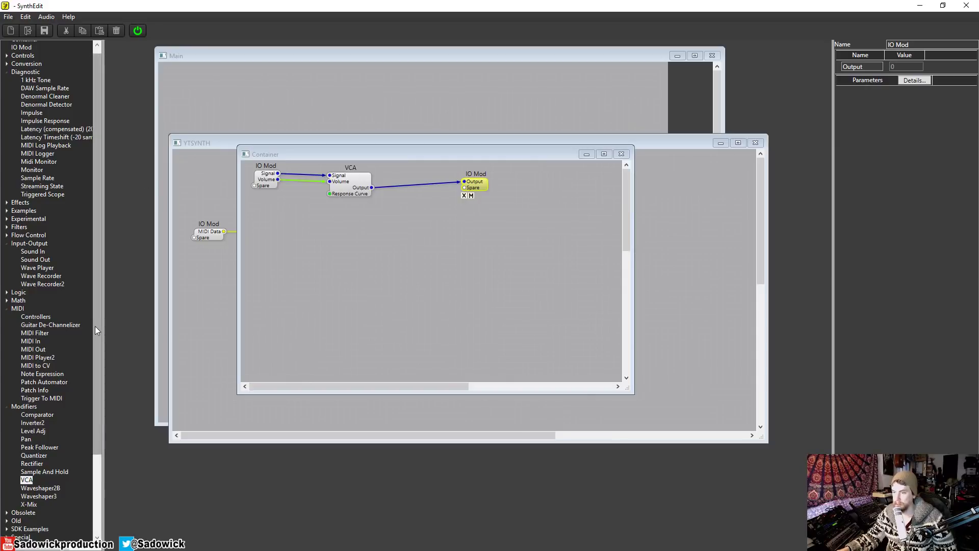
- Add a Multiply math module between the VCA and the output IO Mod in the VCA's container
left_click_drag(95, 326, 96, 402)
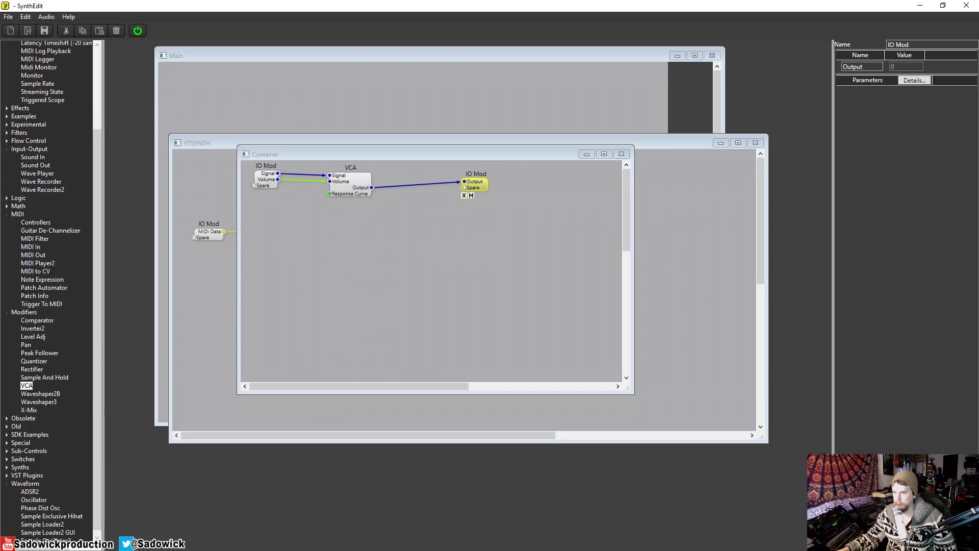
left_click(6, 206)
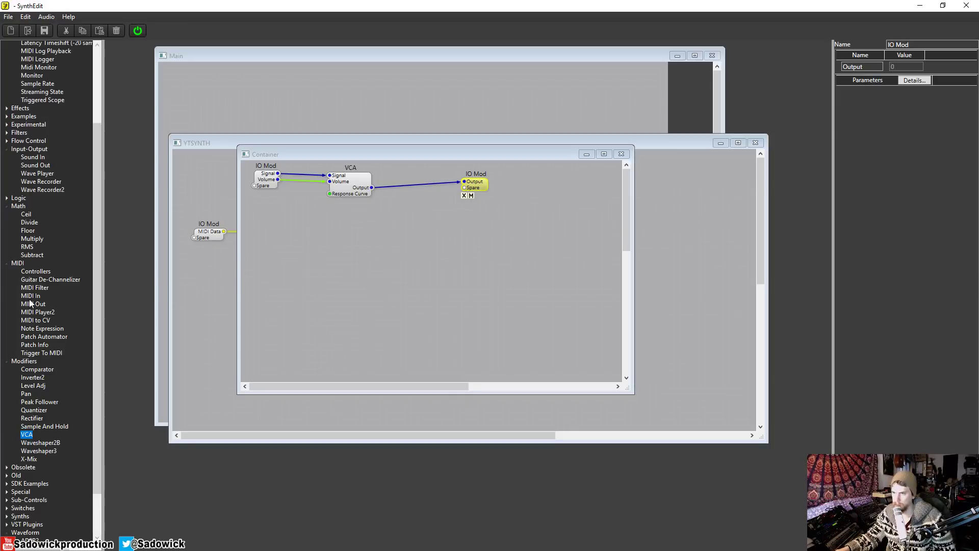
left_click_drag(34, 243, 452, 237)
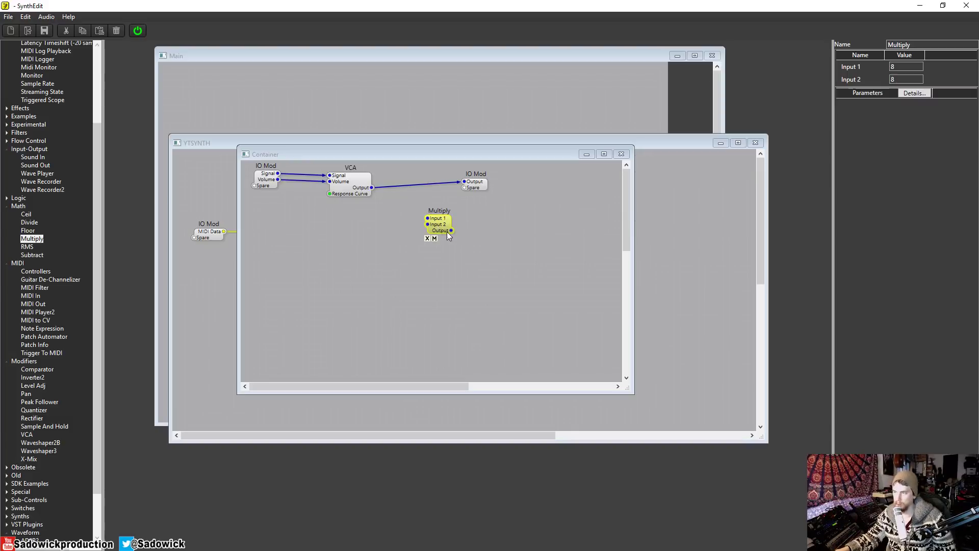
left_click_drag(442, 222, 424, 209)
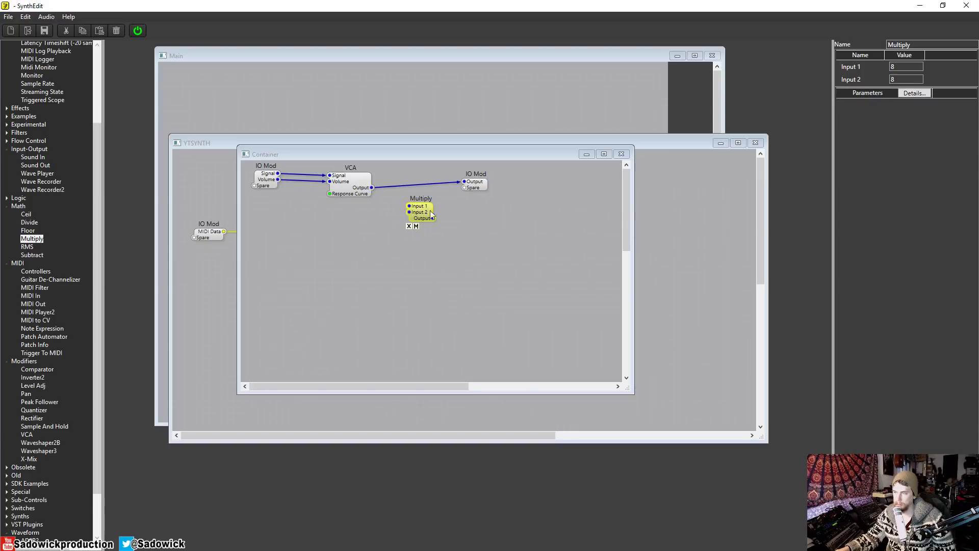
left_click_drag(431, 211, 431, 205)
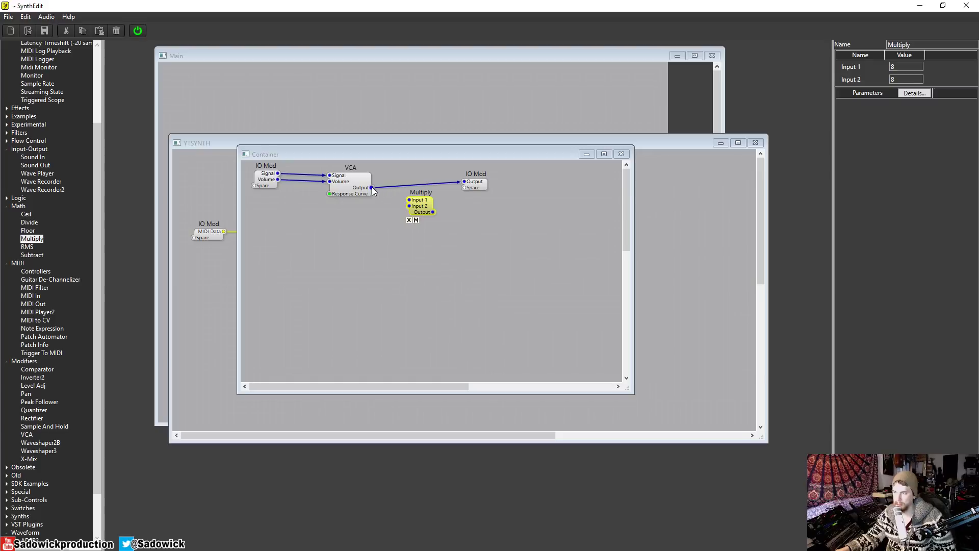
- Reroute the VCA's Output into Multiply's Input 1 and Multiply's Output to the output IO Mod, removing the direct wire
left_click_drag(372, 187, 407, 200)
left_click(421, 184)
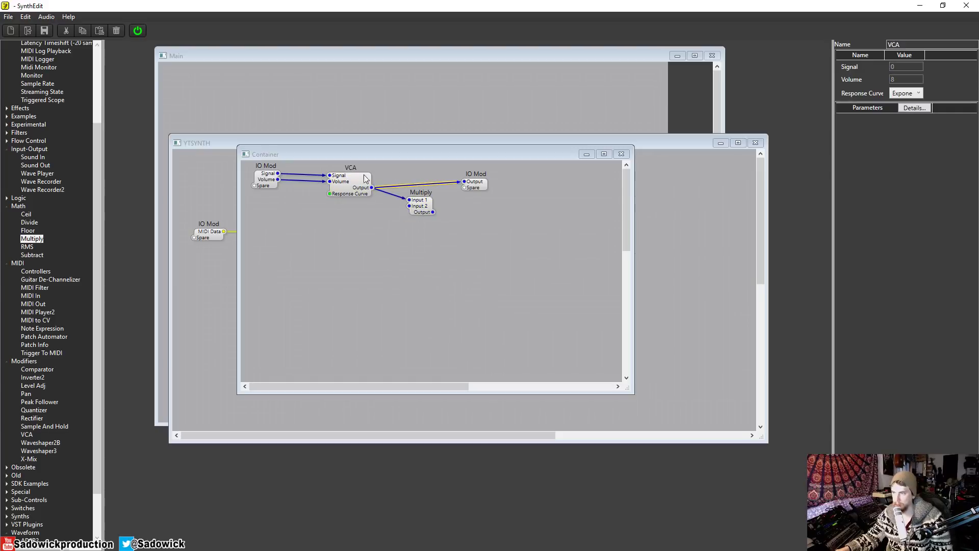
key("Delete")
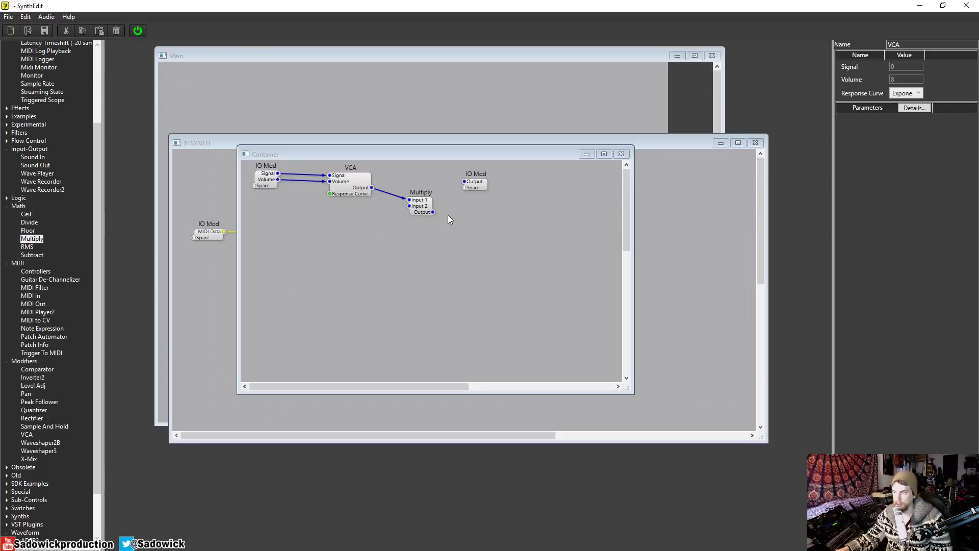
left_click(418, 205)
left_click_drag(419, 207, 407, 200)
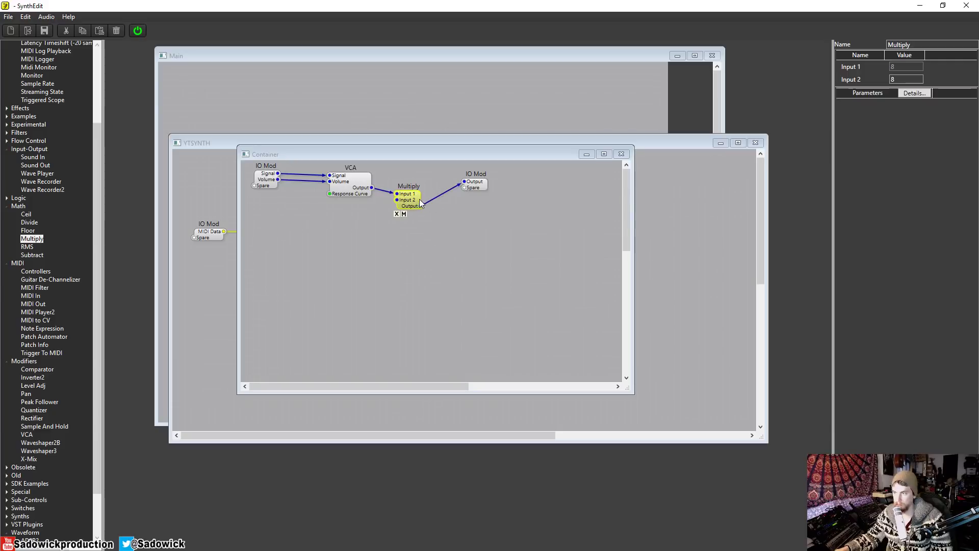
left_click_drag(420, 202, 432, 202)
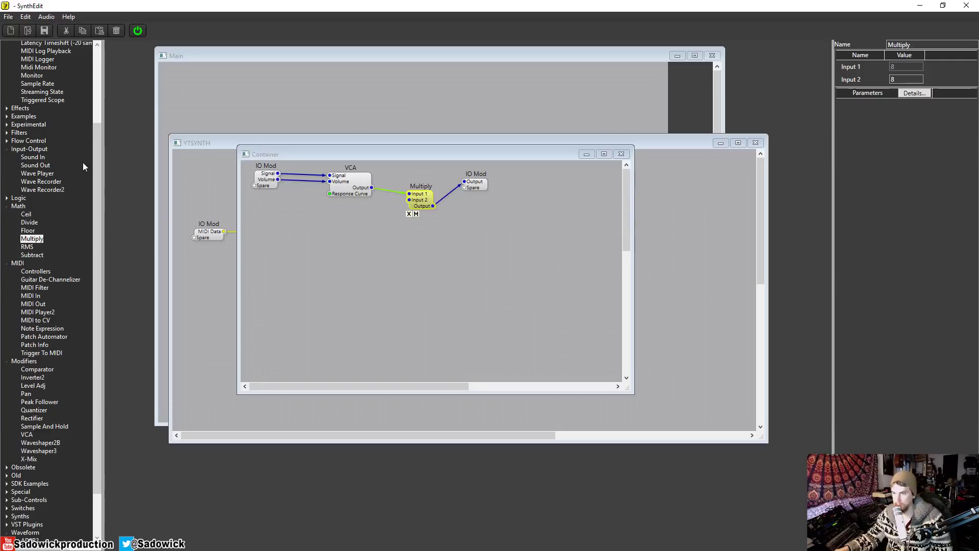
- Add a Knob control below the VCA in its container
scroll(83, 164, "up", 4)
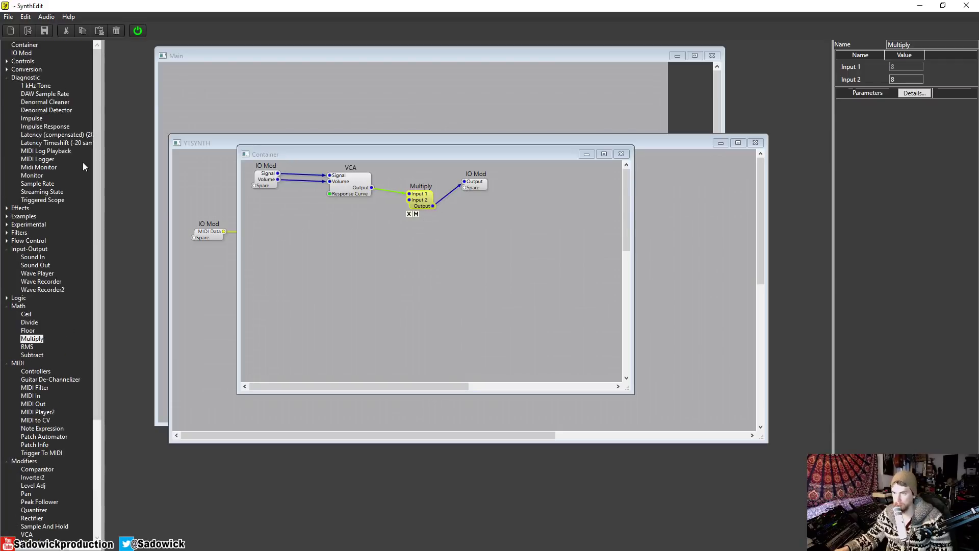
left_click(6, 61)
left_click_drag(35, 151, 323, 290)
left_click(324, 246)
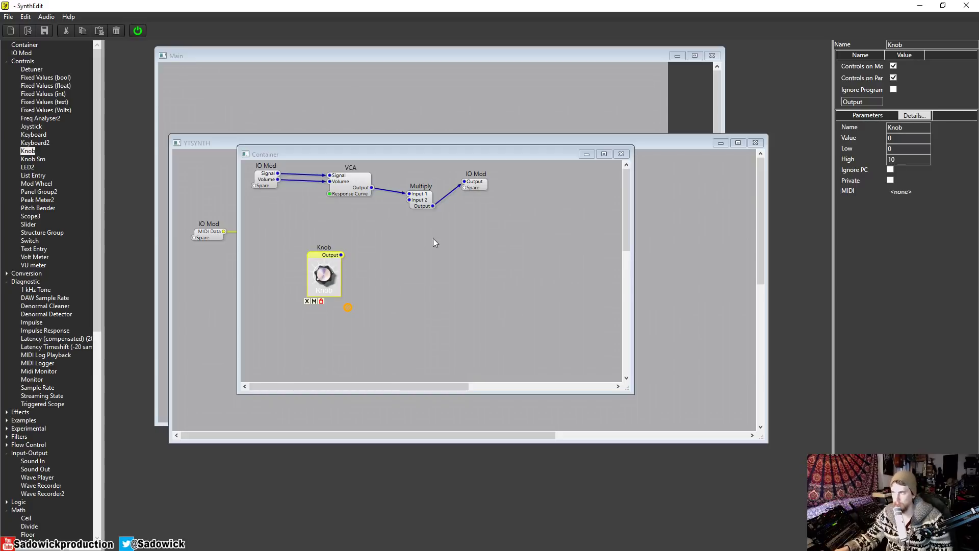
left_click_drag(331, 260, 329, 248)
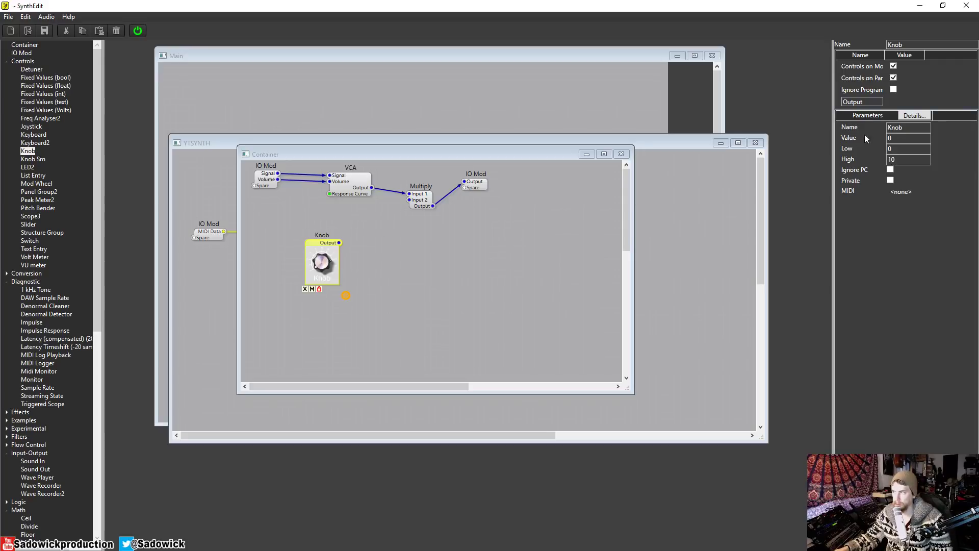
left_click_drag(326, 264, 332, 323)
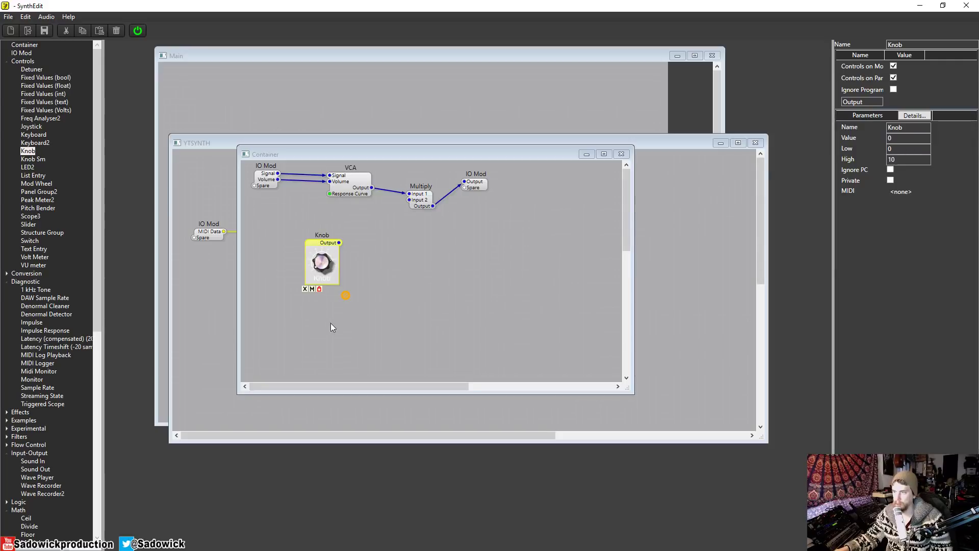
- Set the Knob's High limit to 1
left_click(901, 152)
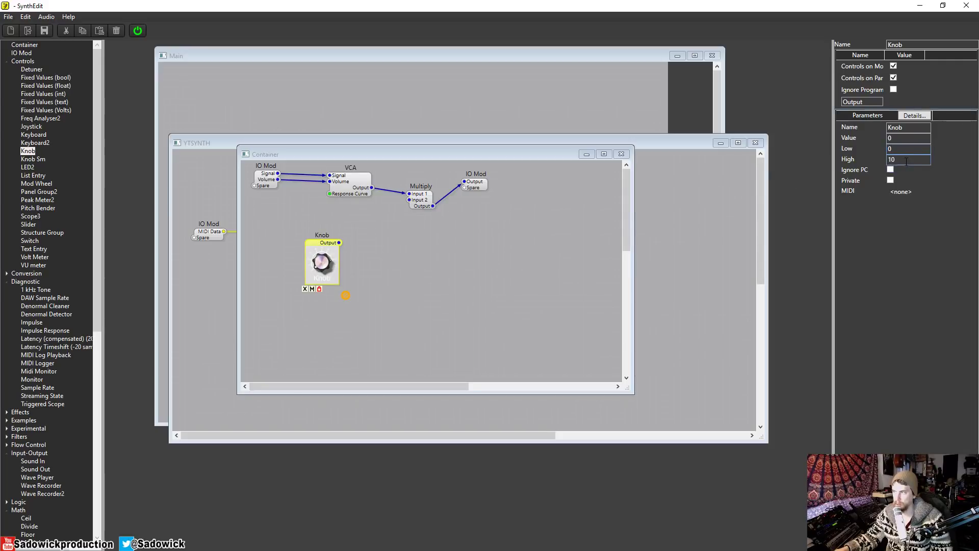
double_click(893, 160)
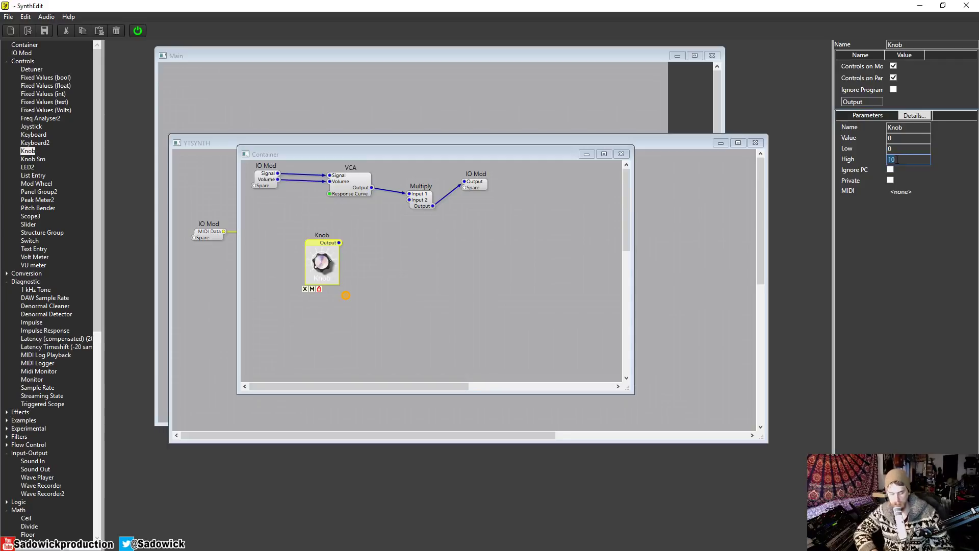
type("1")
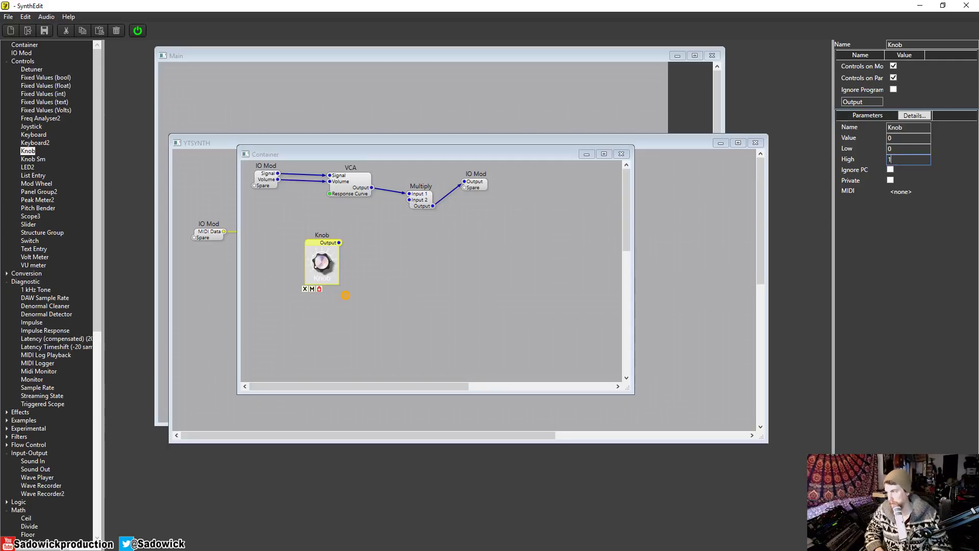
key("Tab")
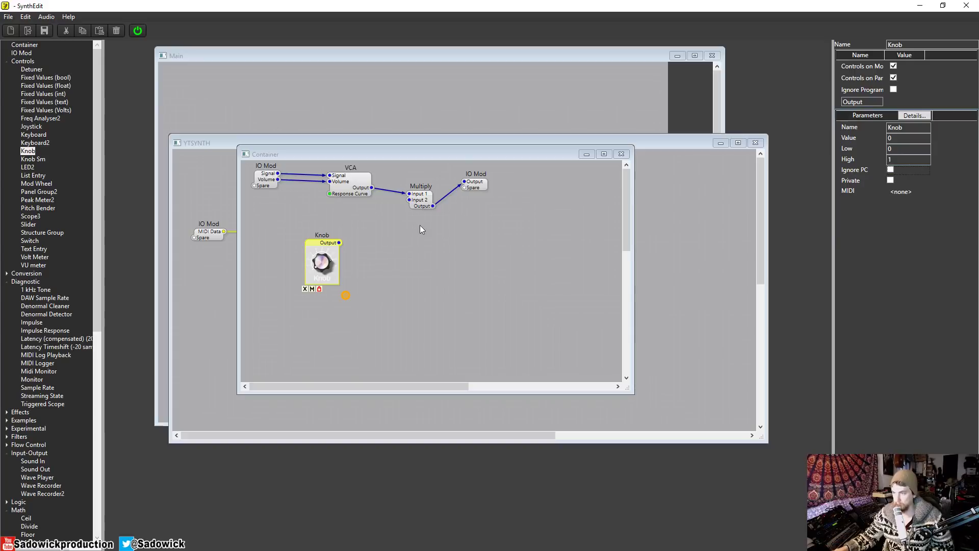
- Connect the Knob's Output to Multiply's Input 2 and line Multiply up with the VCA's output
left_click_drag(328, 249, 342, 240)
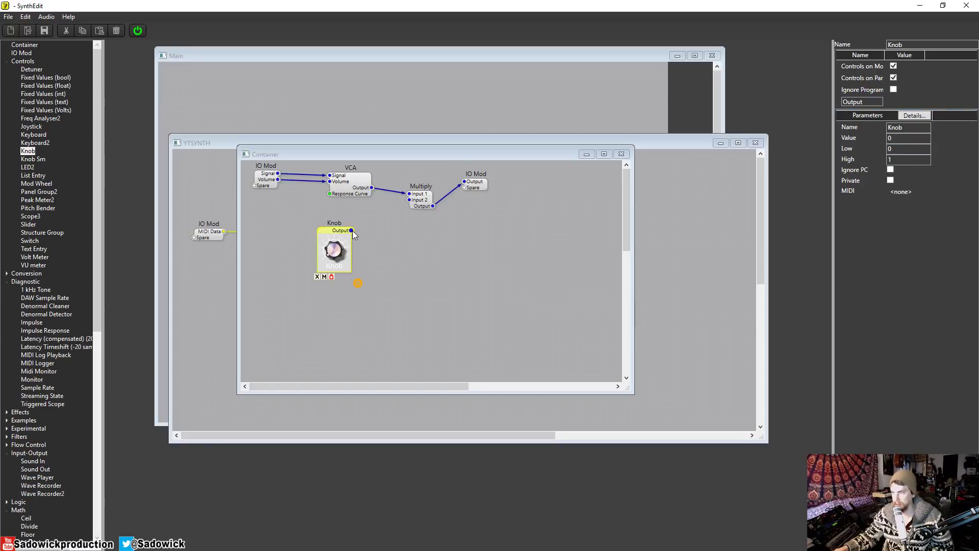
left_click_drag(404, 209, 427, 192)
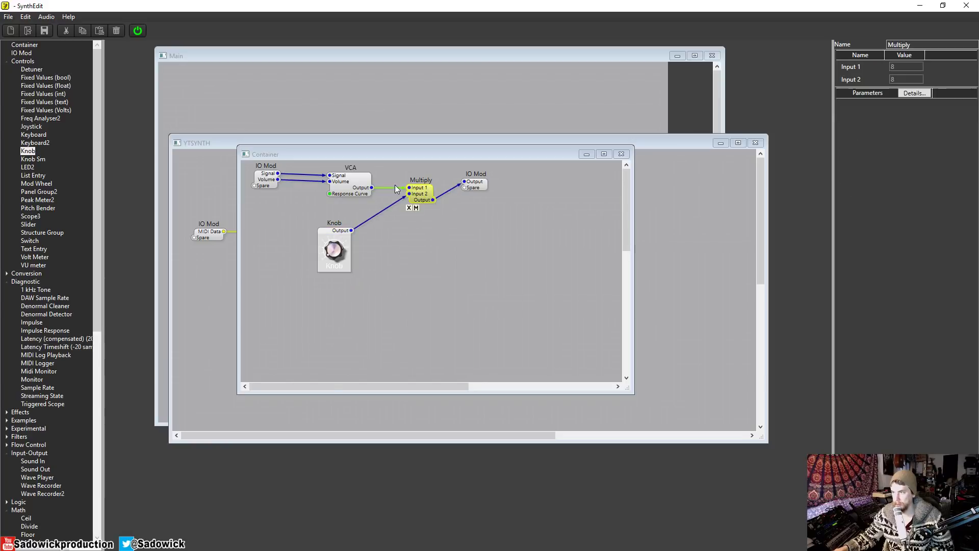
- Turn the Knob up and back down to 0 to test the volume control
left_click_drag(333, 251, 390, 176)
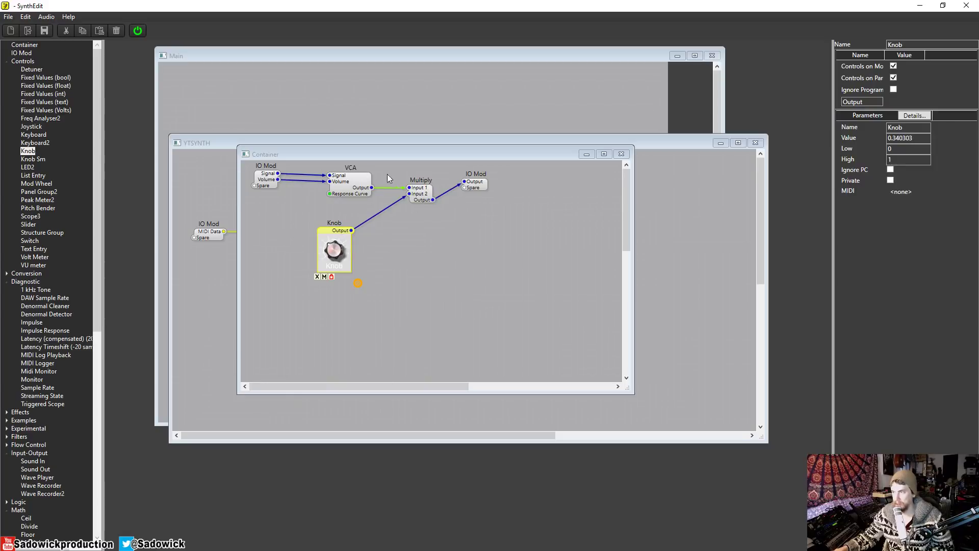
left_click_drag(327, 250, 299, 289)
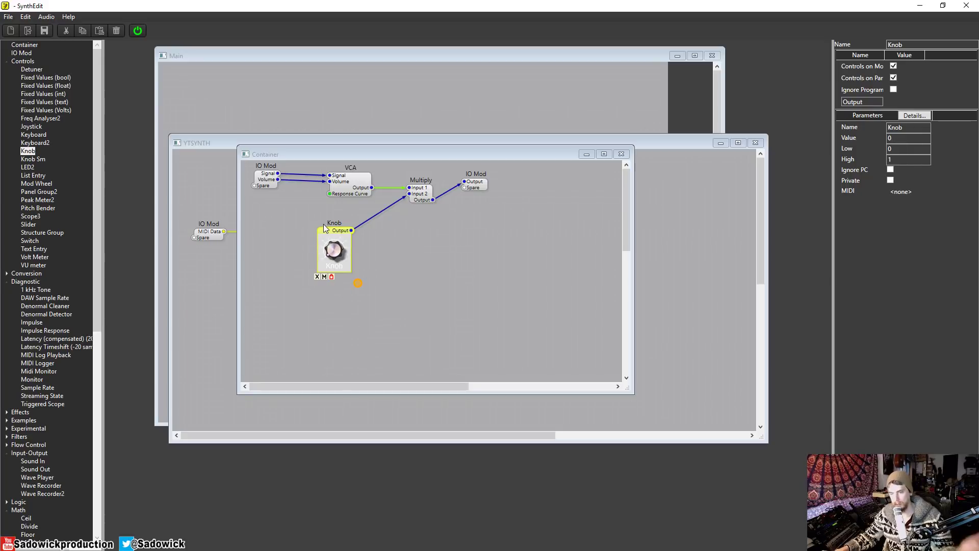
left_click_drag(334, 255, 338, 292)
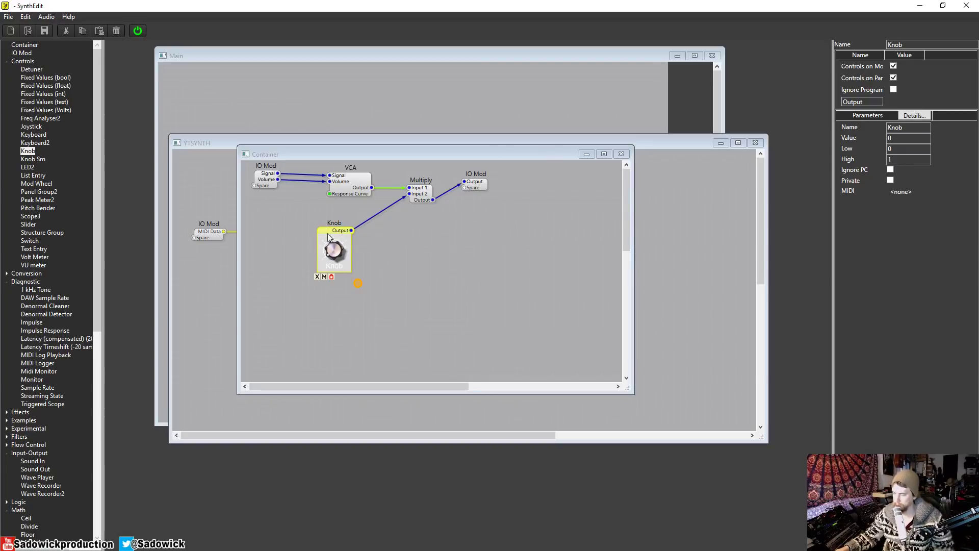
- Move the Knob closer beneath the VCA and shift the Container window off the MIDI module
left_click_drag(336, 231, 349, 219)
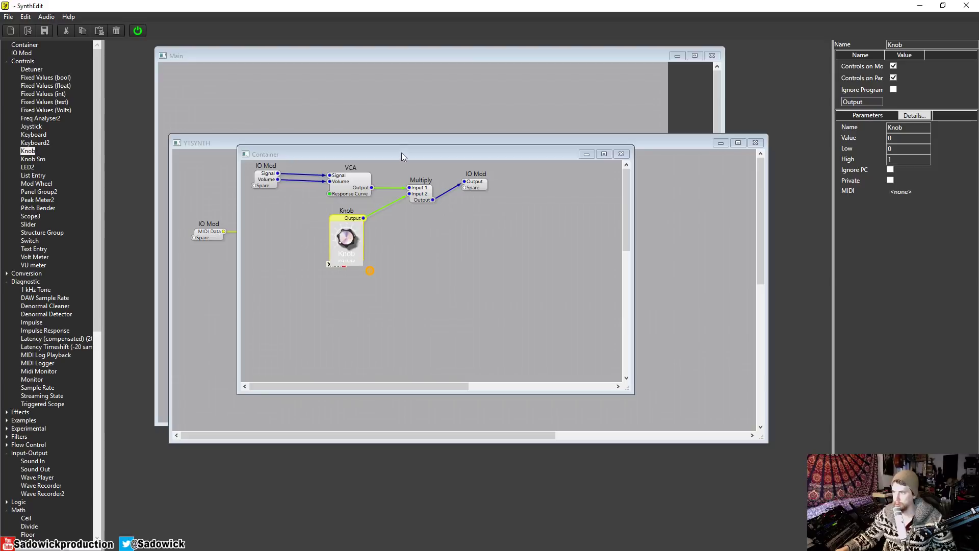
left_click_drag(402, 152, 403, 123)
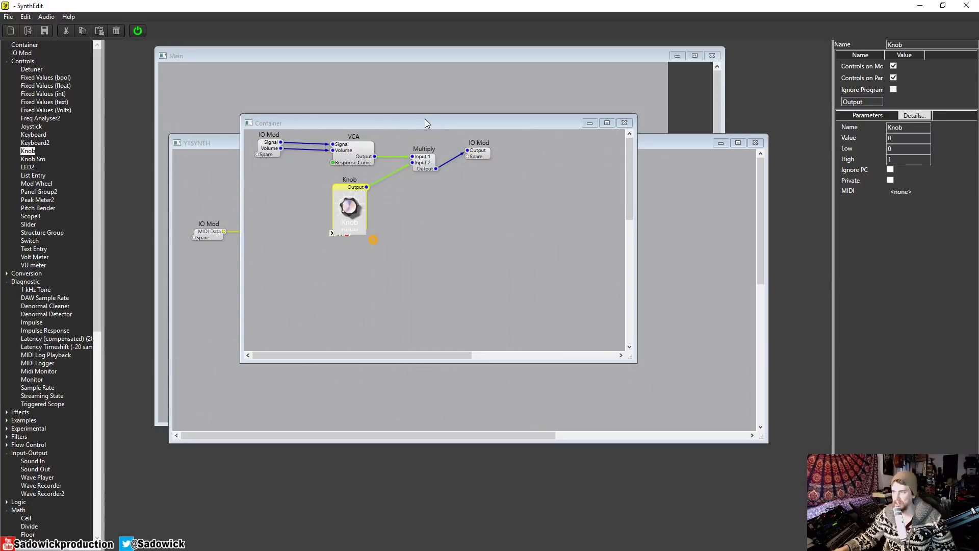
left_click_drag(426, 121, 500, 125)
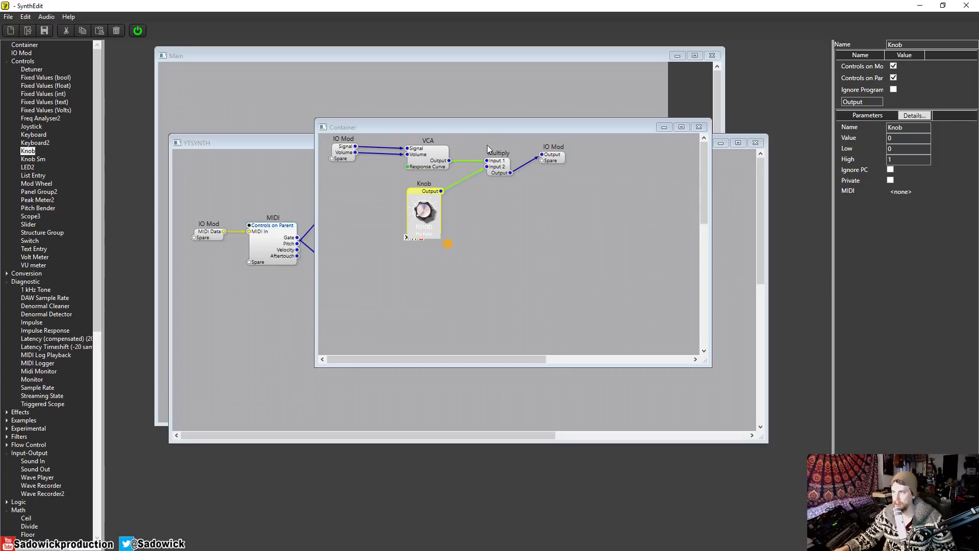
- Close the VCA sub-container's window and rename that container MASTER VOL within YTSYNTH
left_click_drag(496, 130, 482, 140)
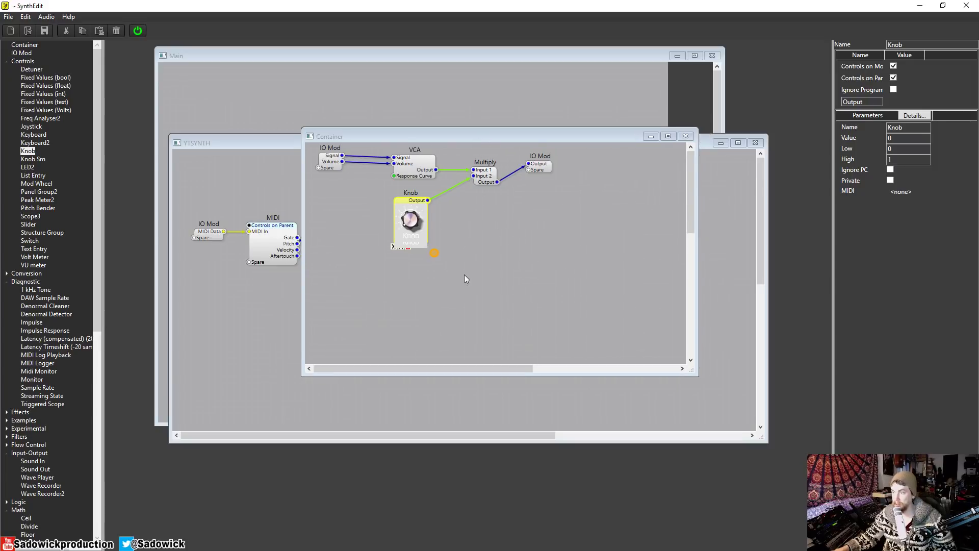
left_click(685, 136)
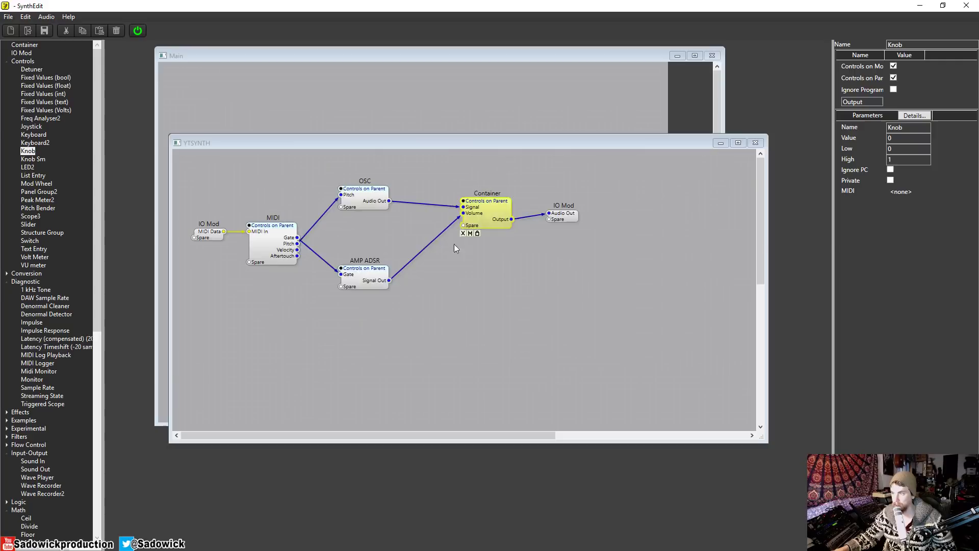
left_click(489, 192)
double_click(488, 206)
left_click(690, 137)
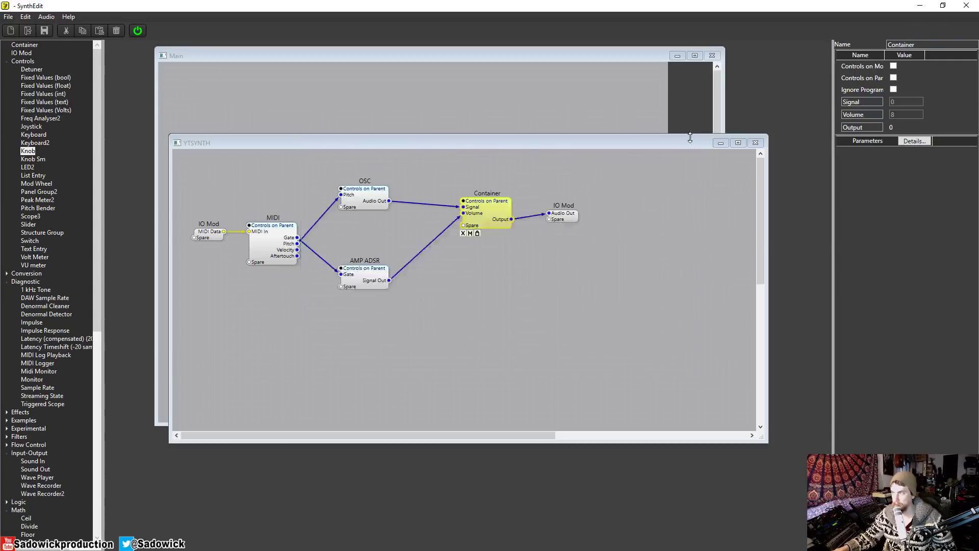
double_click(933, 47)
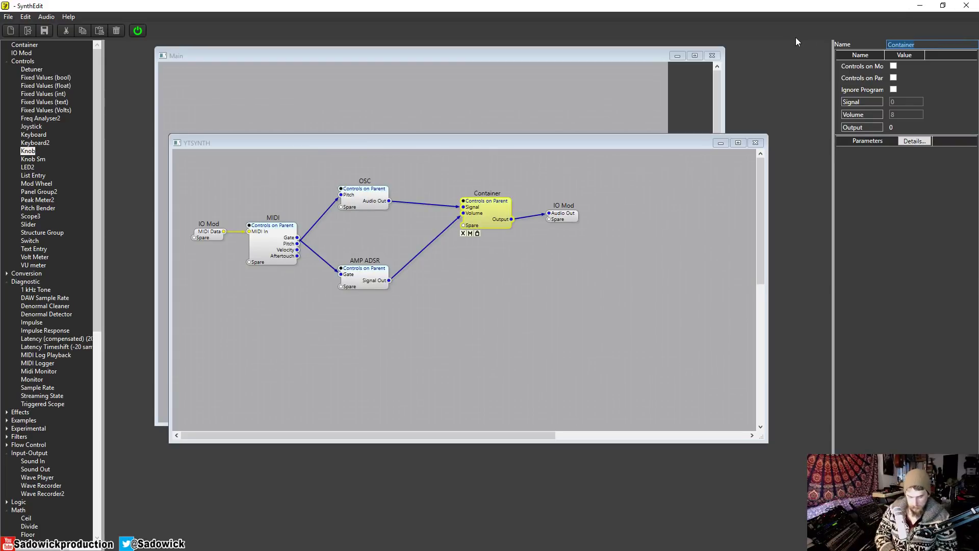
type("MAST VOL")
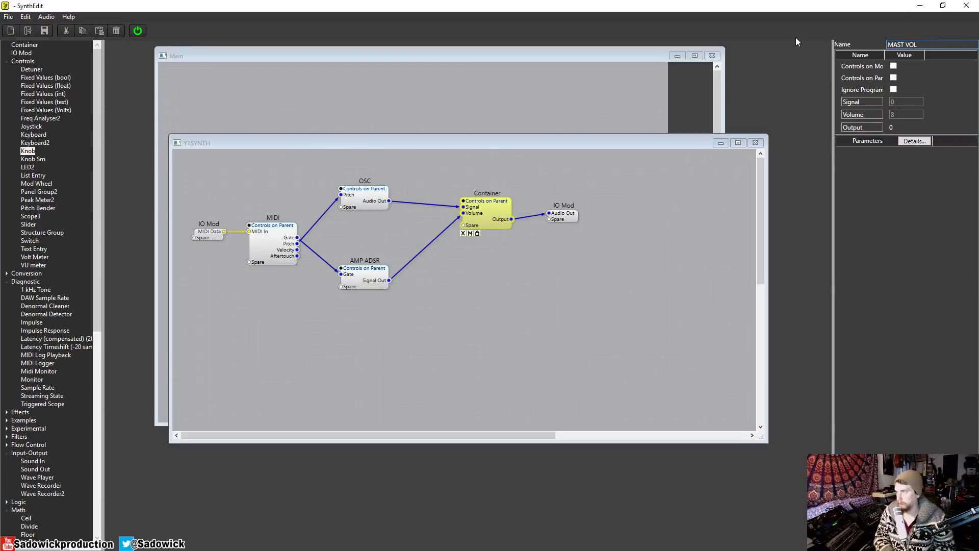
key("Return")
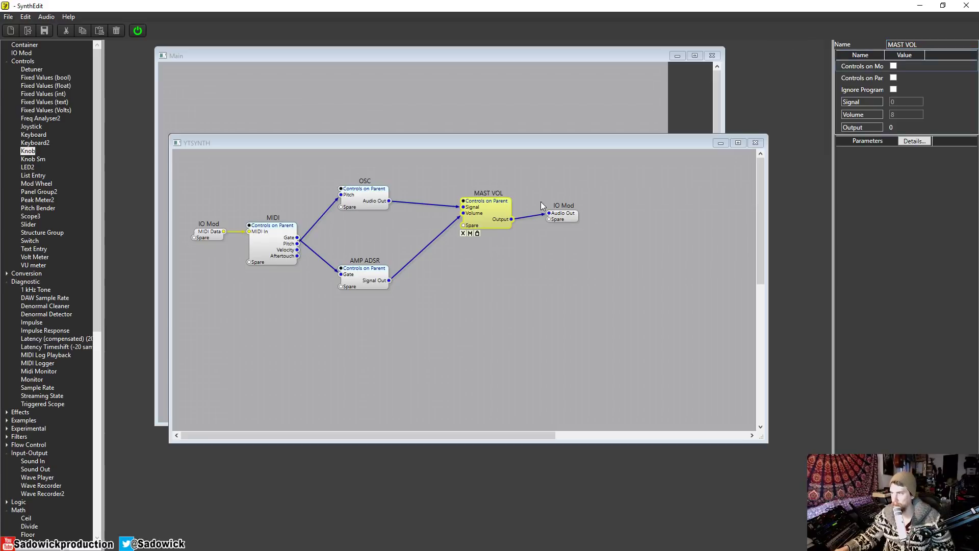
left_click(904, 44)
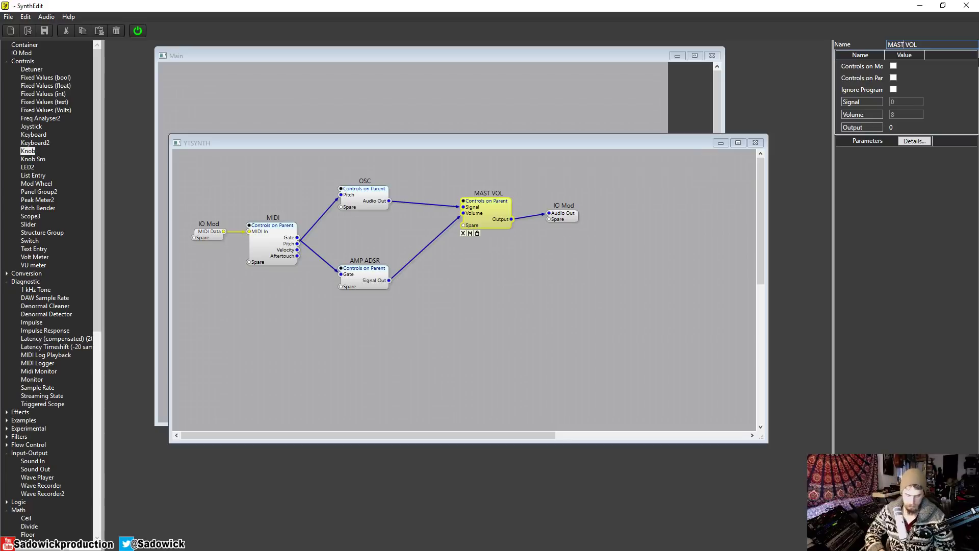
type("ER")
key("Return")
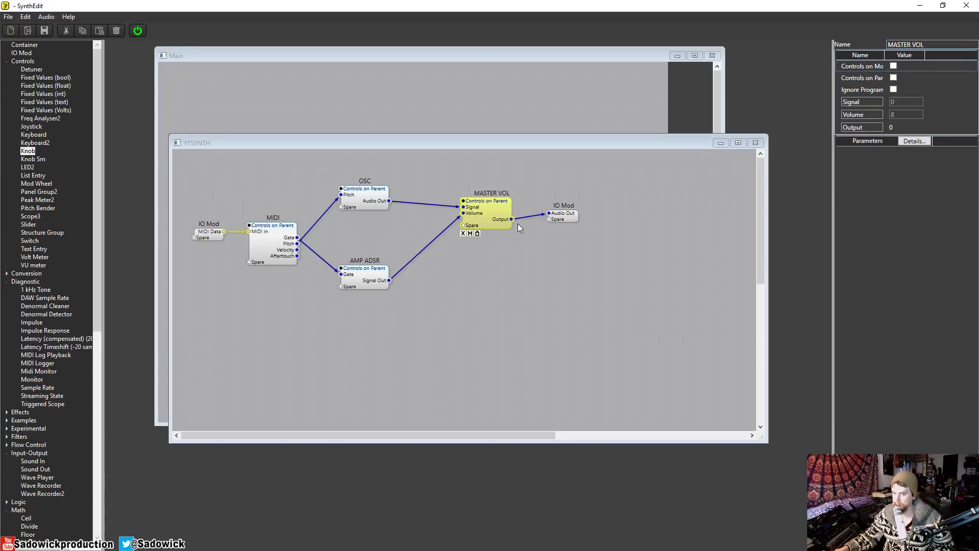
- Open MASTER VOL's panel editor, enlarge its window and place the Knob in the upper-left area of the blue panel
double_click(485, 204)
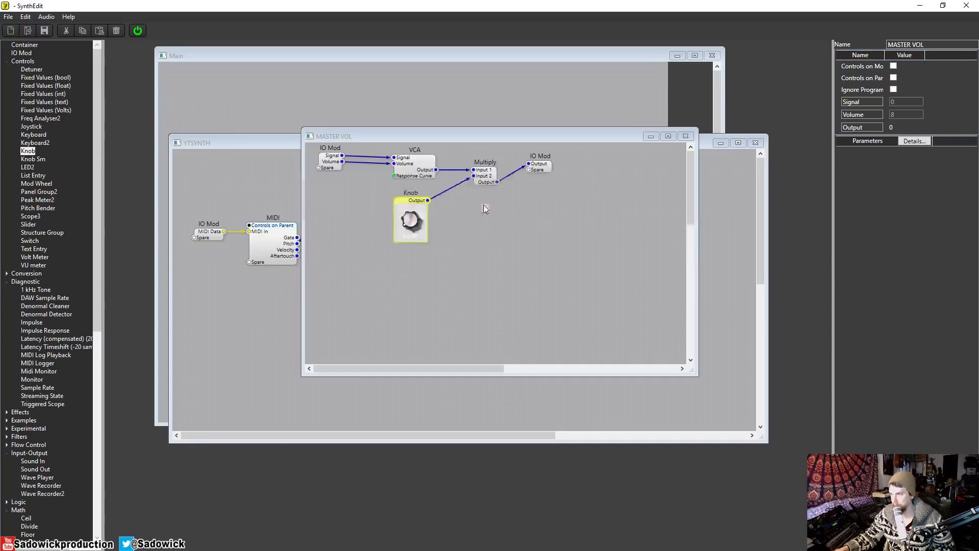
left_click(411, 227)
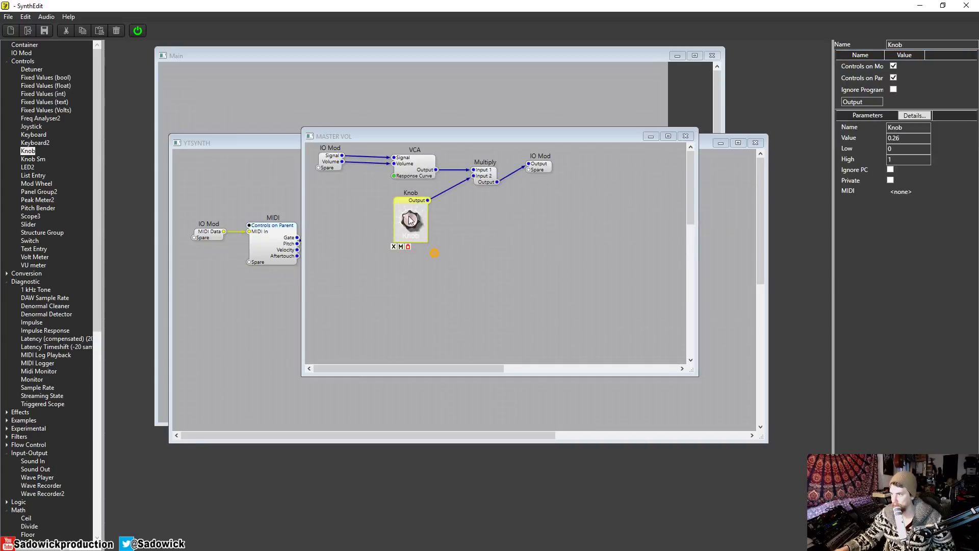
right_click(483, 259)
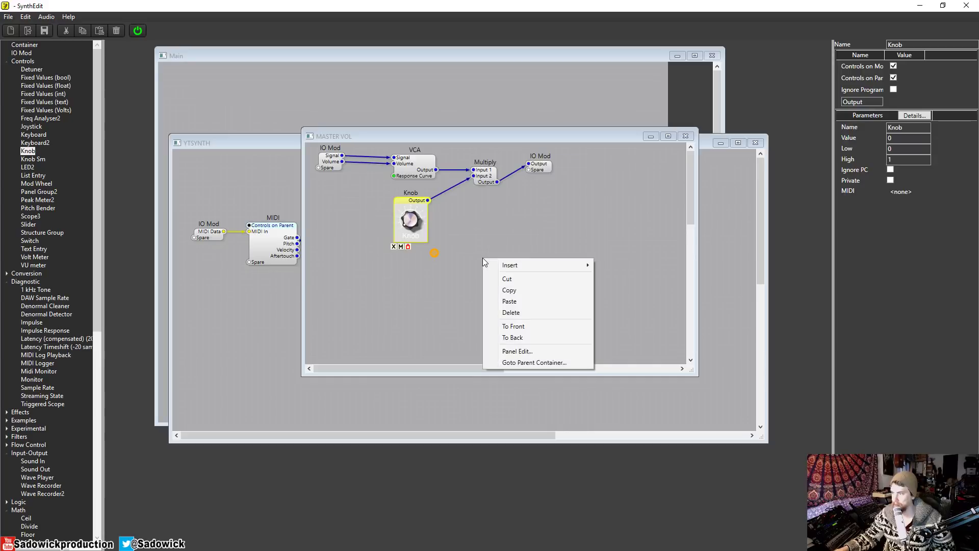
left_click(537, 352)
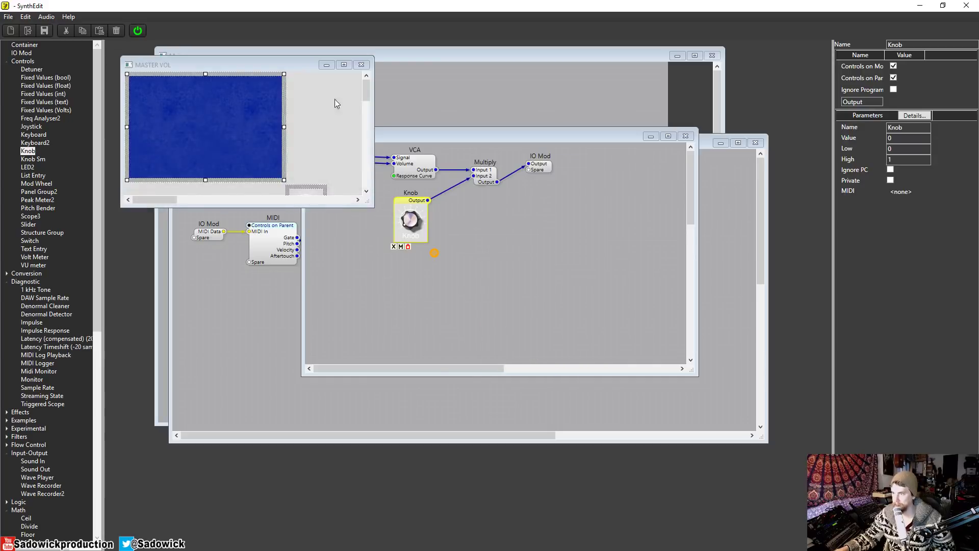
left_click_drag(270, 64, 510, 217)
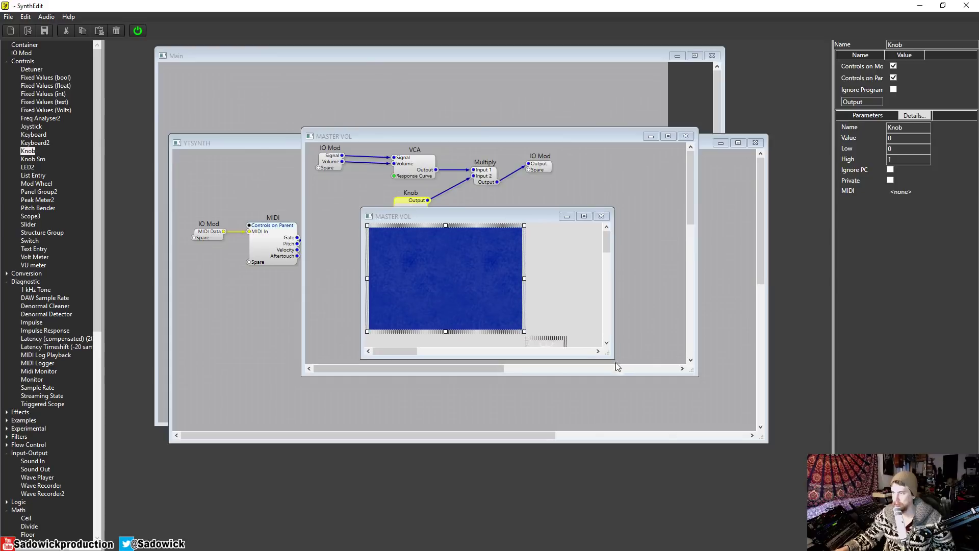
left_click_drag(613, 358, 721, 426)
left_click_drag(549, 342, 406, 234)
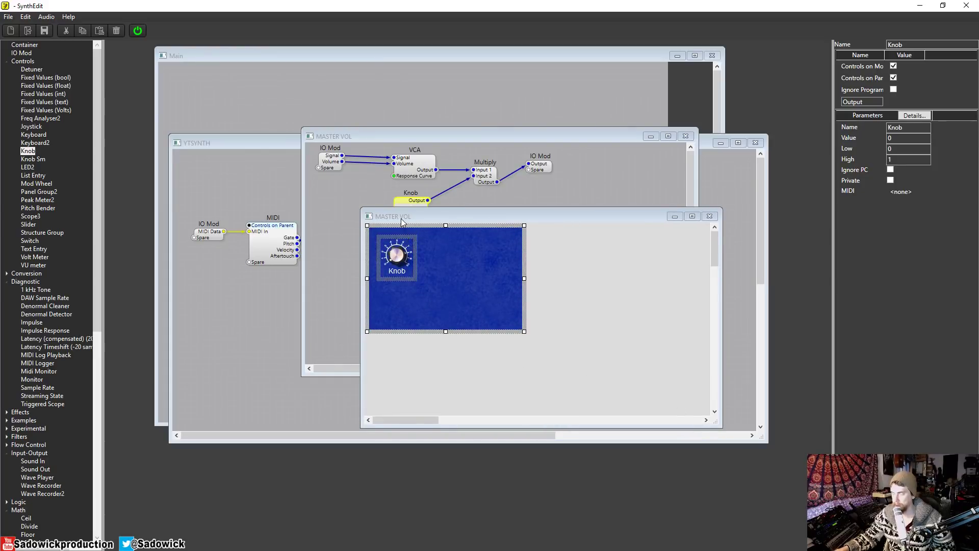
- Reshape the blue panel to be narrower and much taller, and move the panel editor clear of the Knob module
left_click(524, 333)
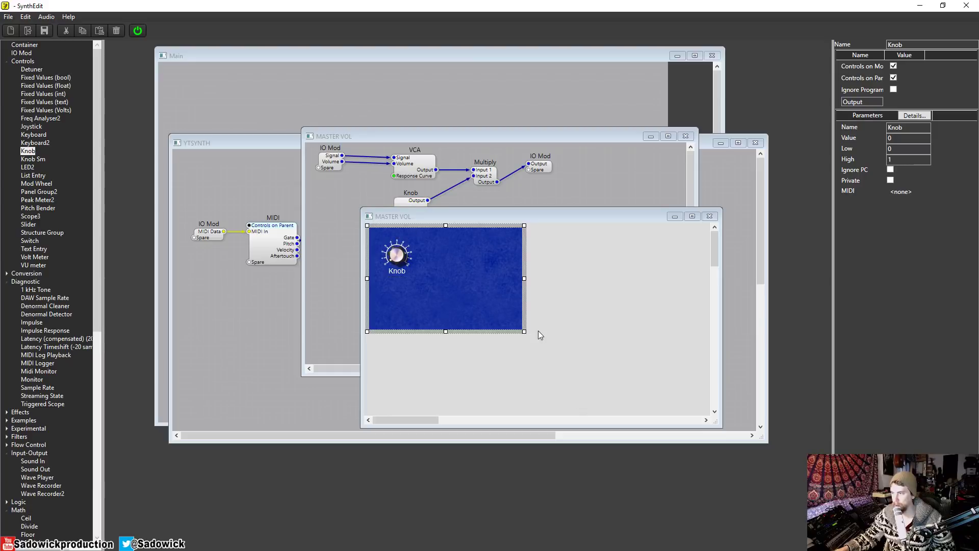
left_click_drag(524, 331, 509, 406)
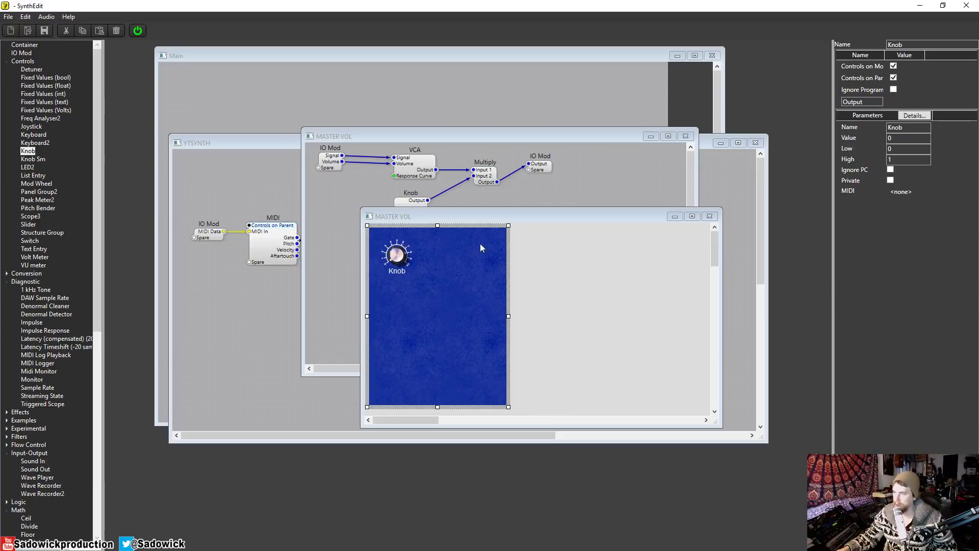
left_click_drag(522, 216, 398, 330)
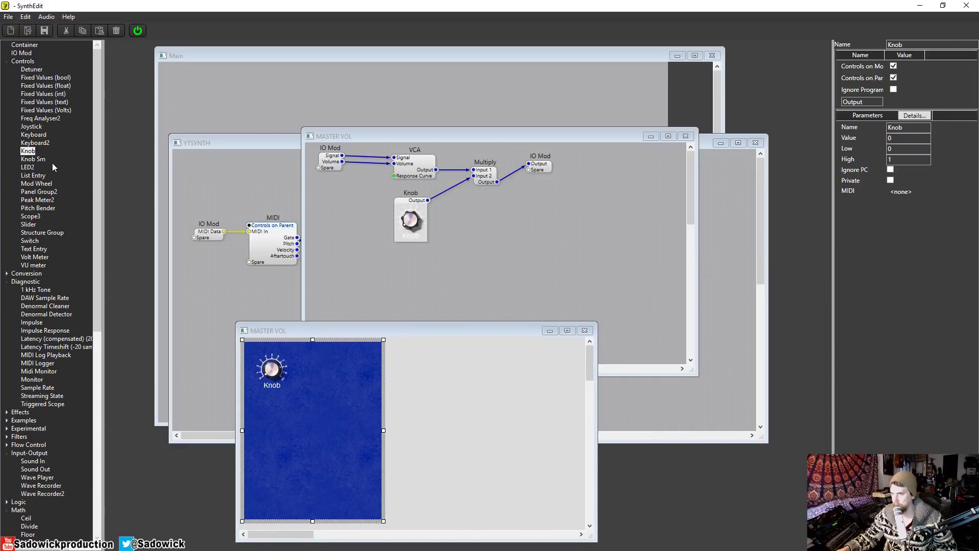
- Set the Knob's Name parameter to VOL
double_click(422, 198)
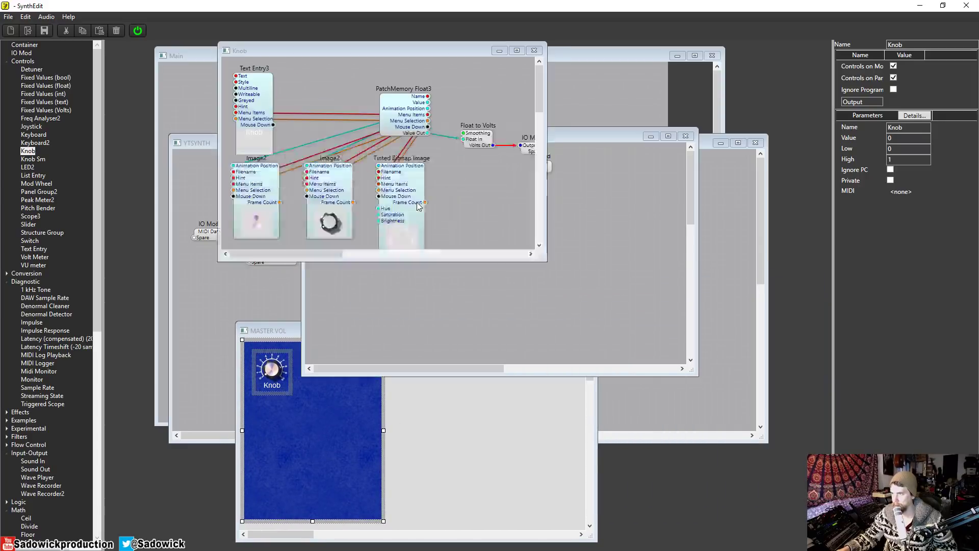
left_click(539, 52)
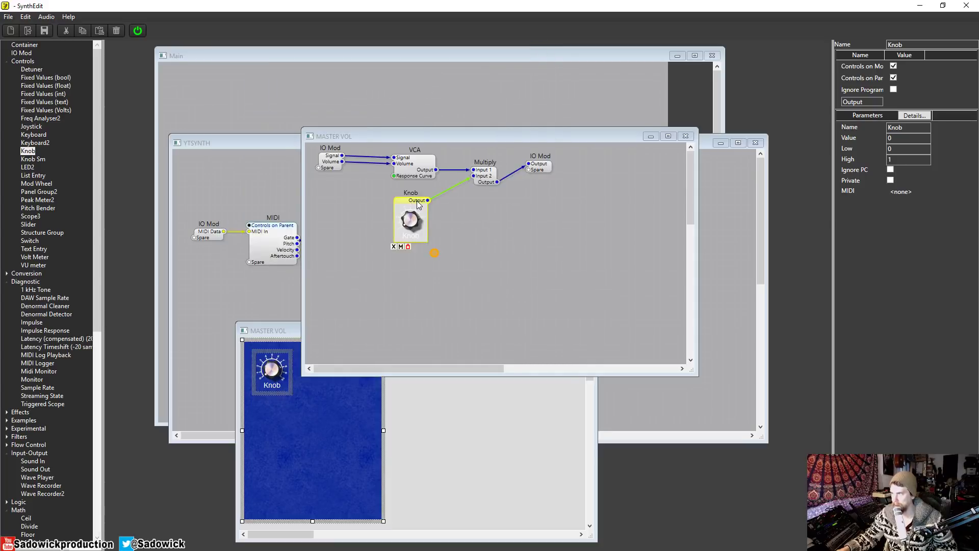
left_click(919, 126)
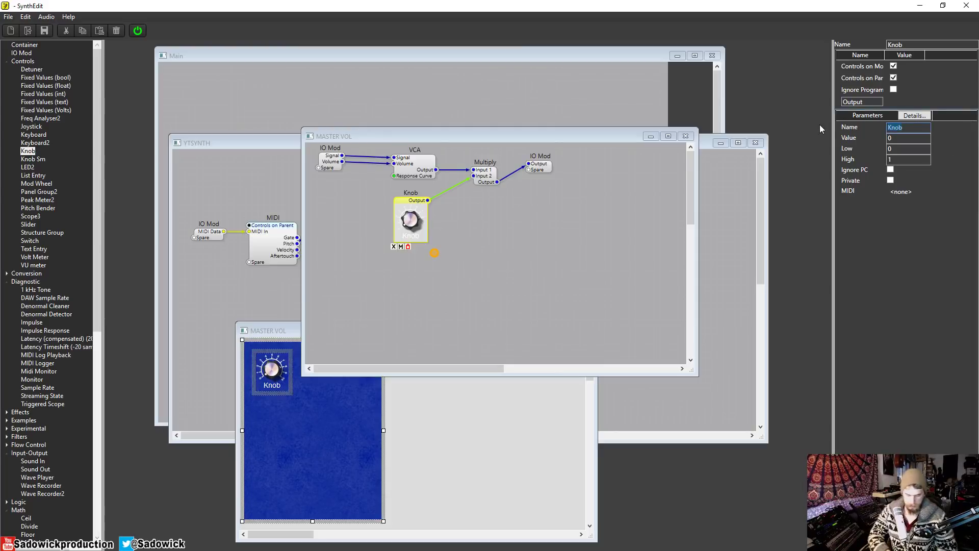
type("MASTER")
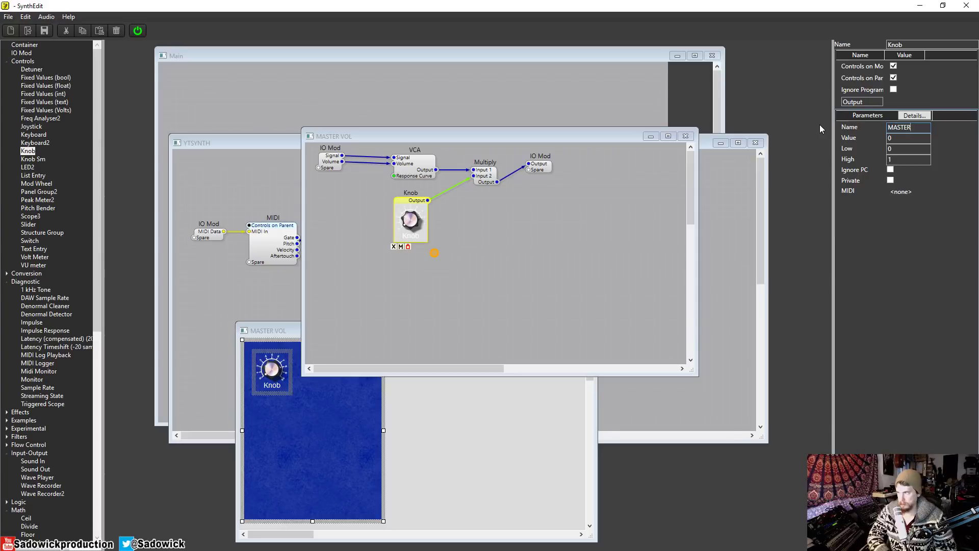
key("BackSpace")
key("BackSpace")
key("BackSpace")
key("BackSpace")
key("BackSpace")
key("BackSpace")
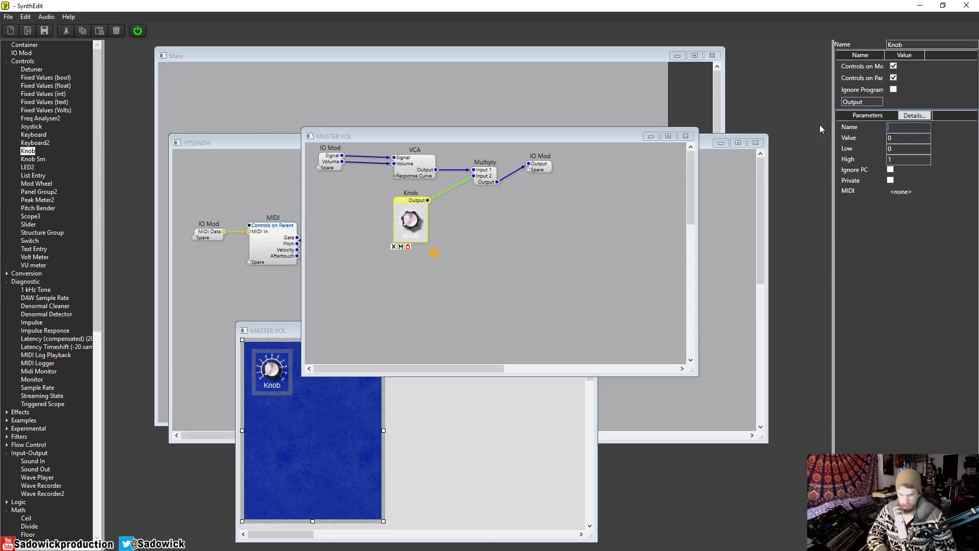
type("VOL")
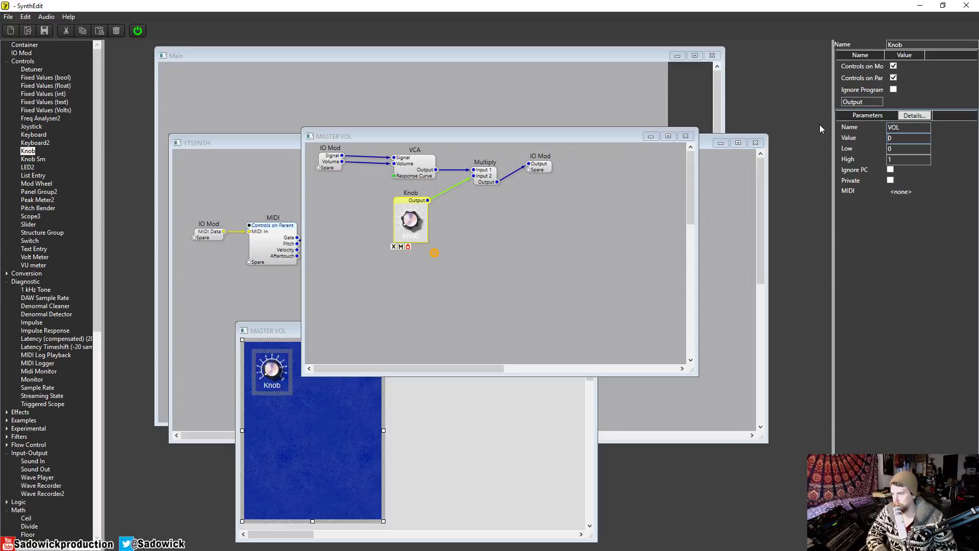
left_click(442, 252)
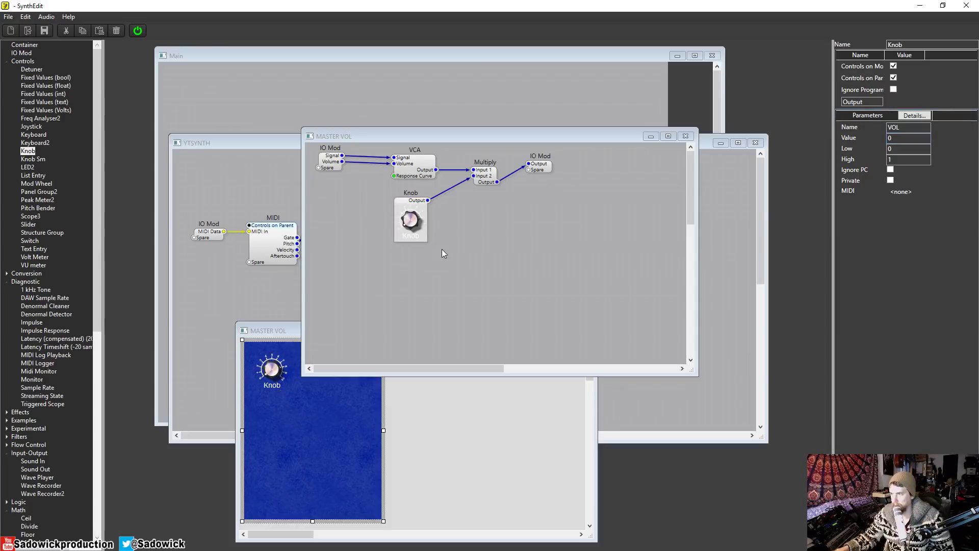
- Change the Knob's label by setting the Text of its internal Text Entry3 module to VOL
double_click(404, 208)
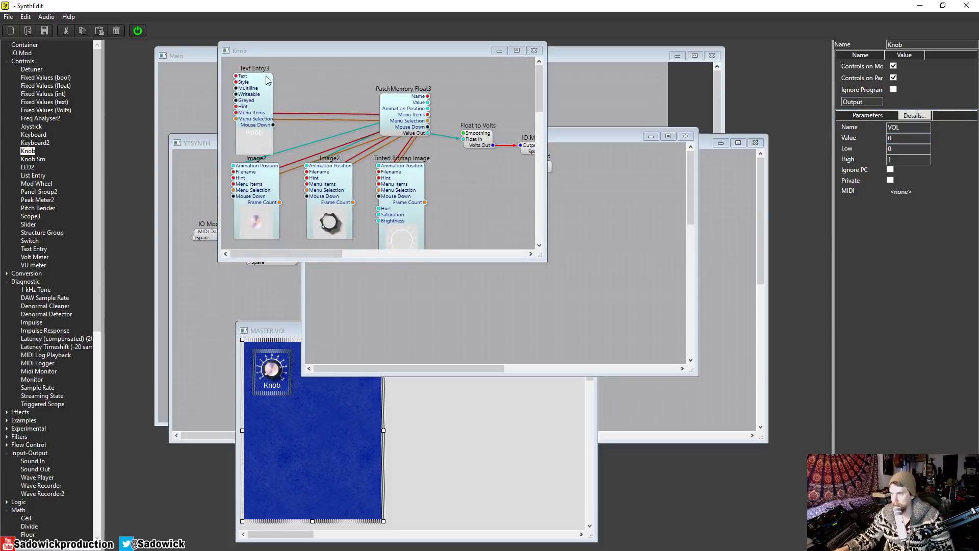
left_click(253, 85)
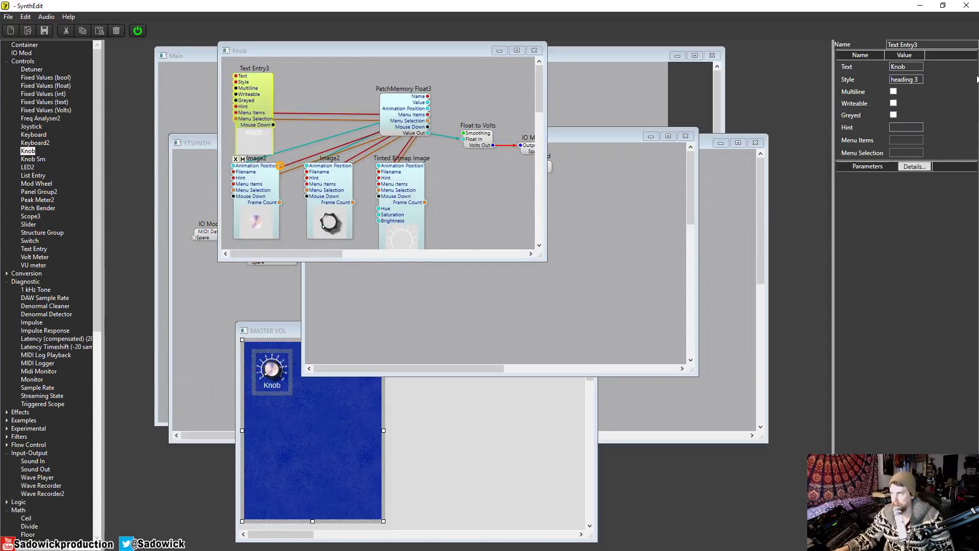
double_click(909, 66)
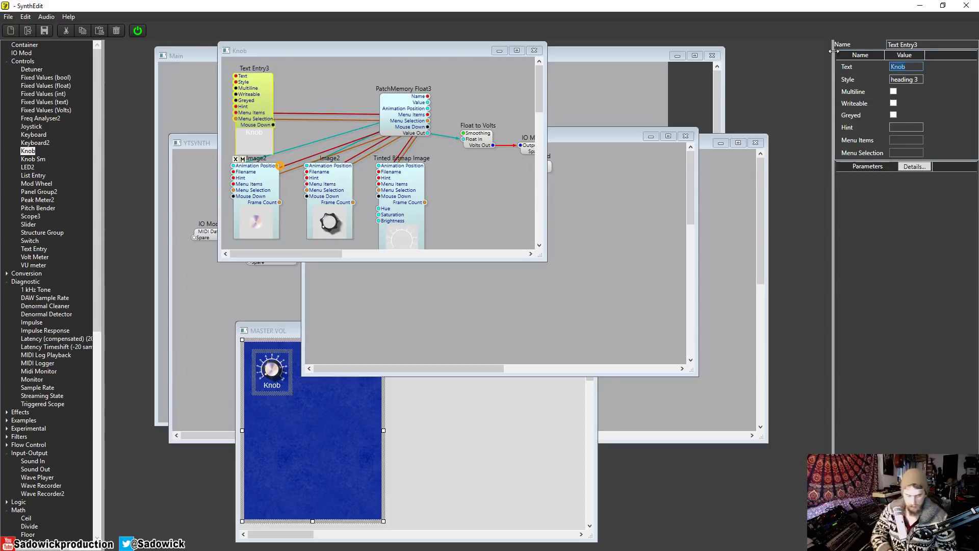
type("VOL")
key("Return")
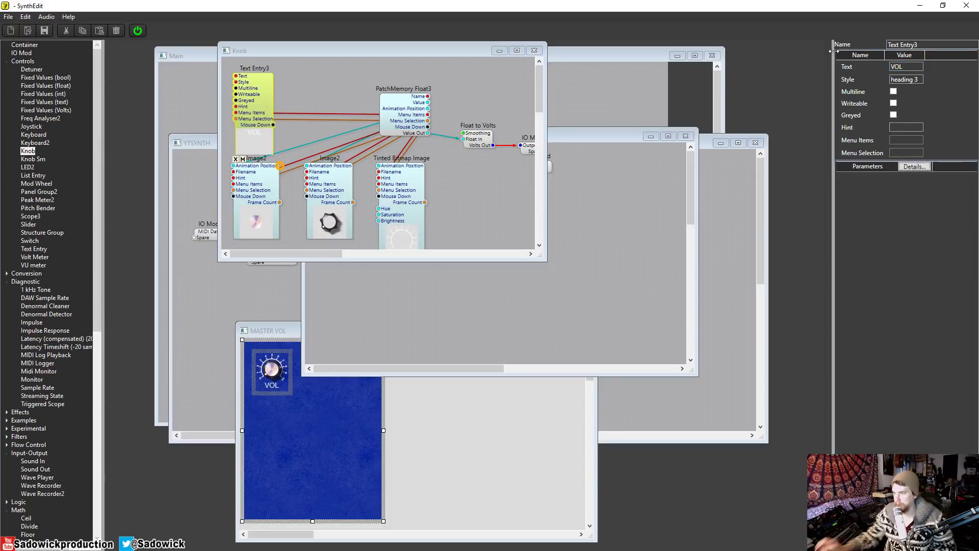
left_click(534, 50)
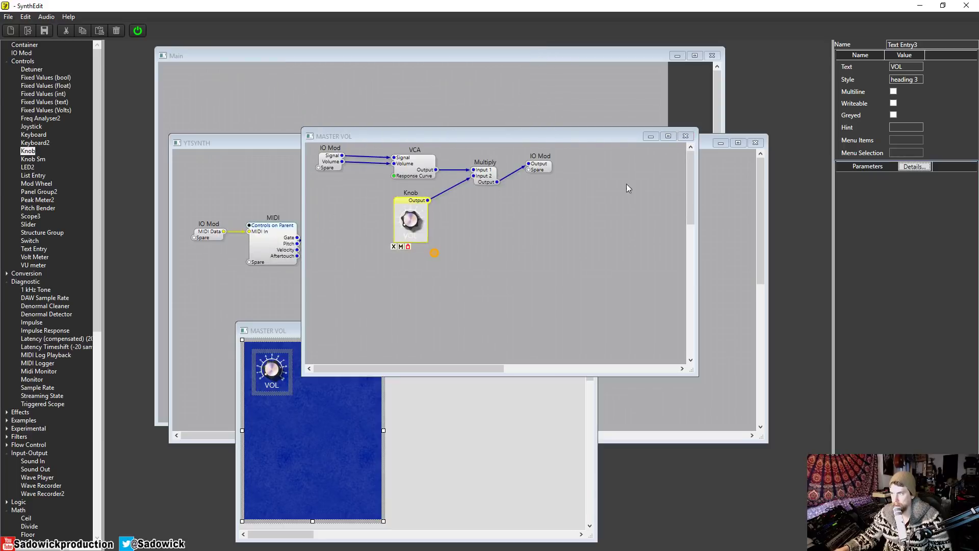
left_click(446, 262)
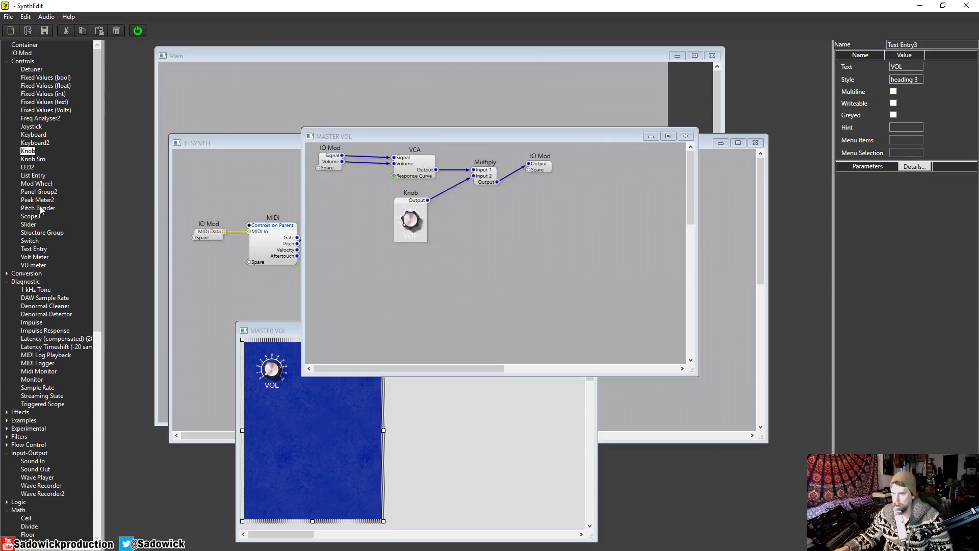
- Add a Panel Group2 module to MASTER VOL in place of a trial Structure Group, and shift the structure window off the OSC module
left_click_drag(35, 236, 490, 258)
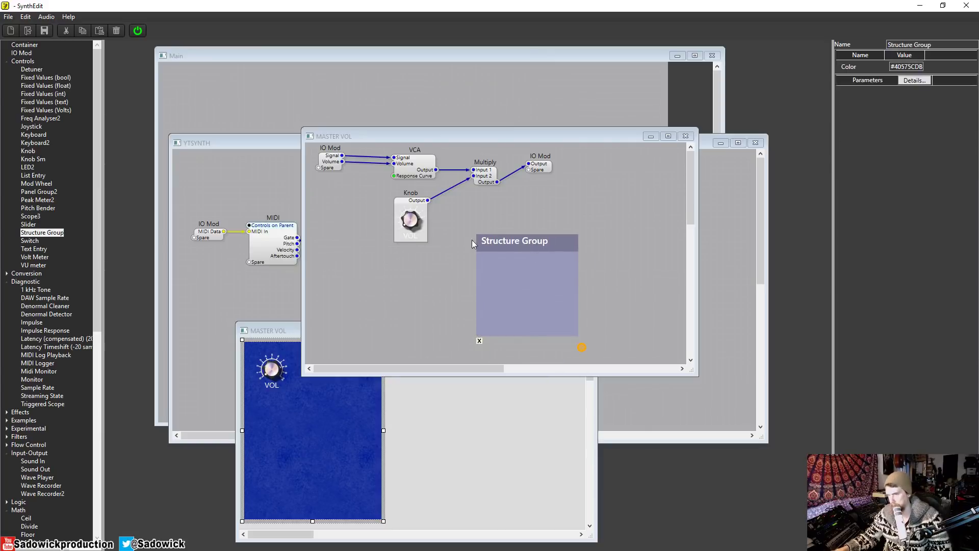
key("Delete")
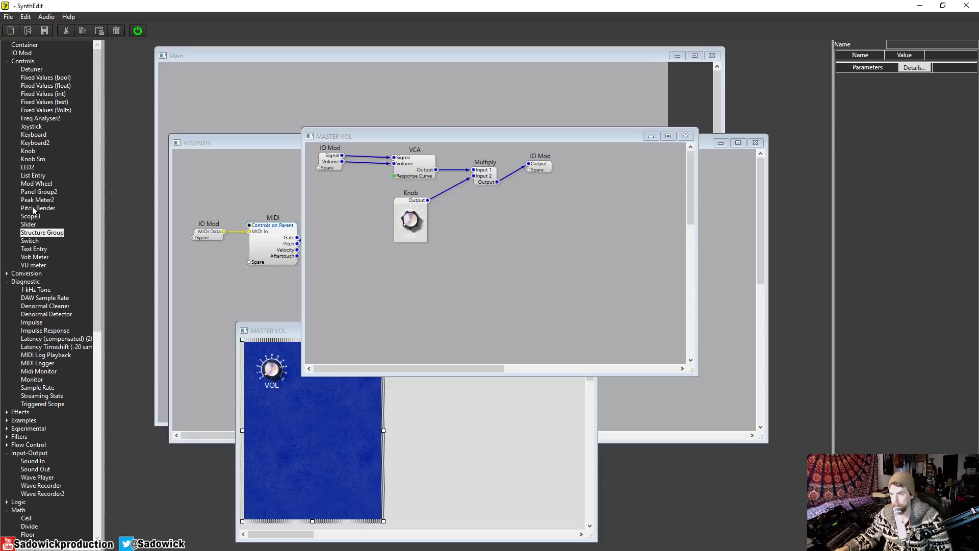
left_click_drag(30, 193, 577, 271)
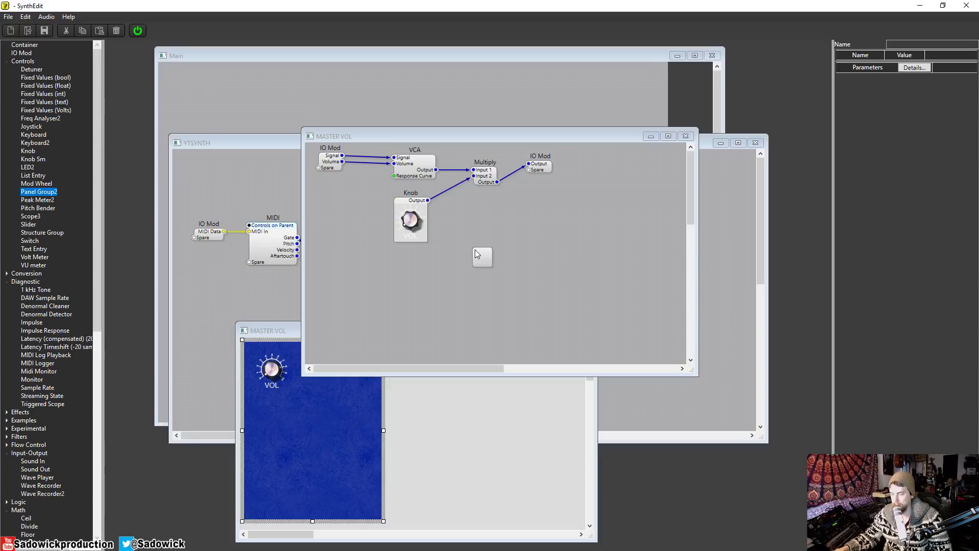
left_click_drag(476, 250, 509, 233)
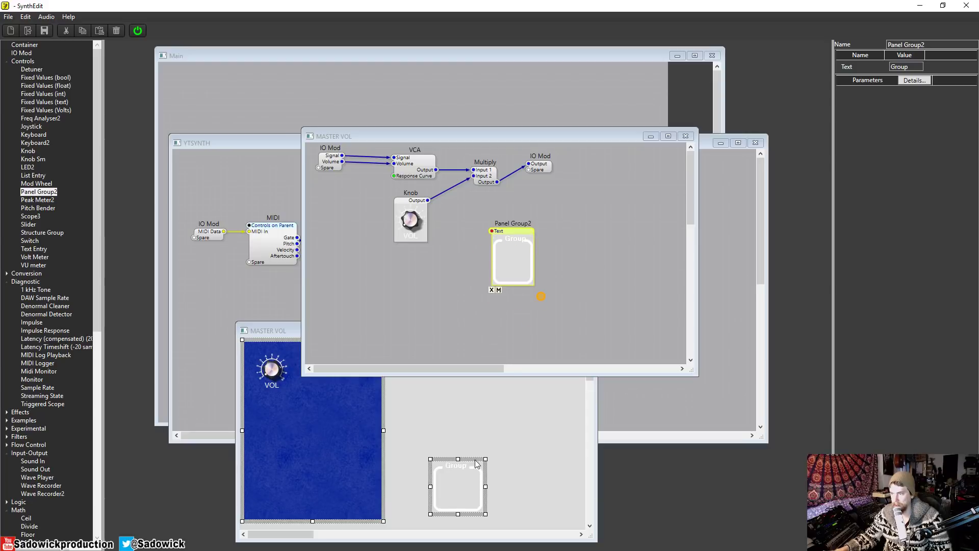
left_click_drag(520, 140, 612, 121)
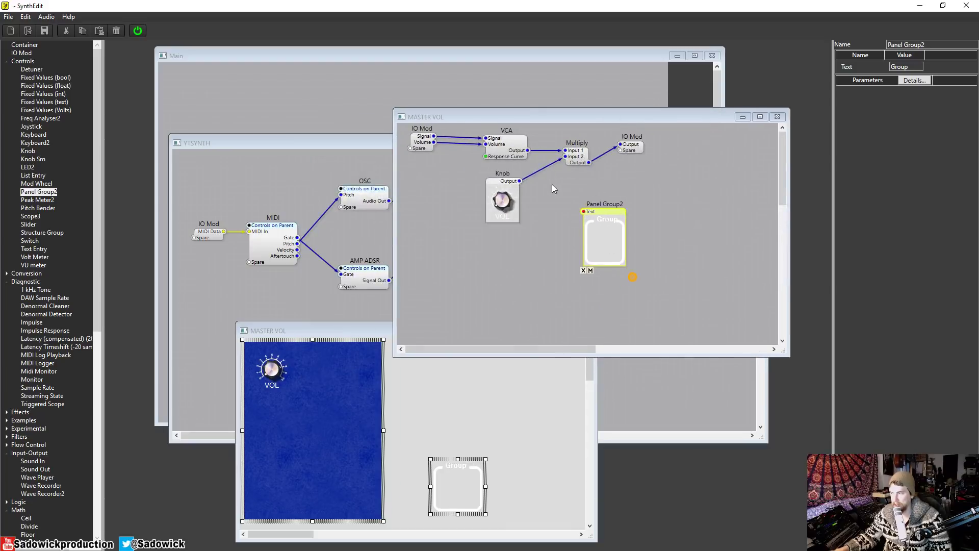
- Place the Panel Group frame around the VOL knob on the blue panel, enlarge it, and set its Text to MASTER
left_click_drag(475, 465, 294, 349)
left_click_drag(303, 398, 352, 508)
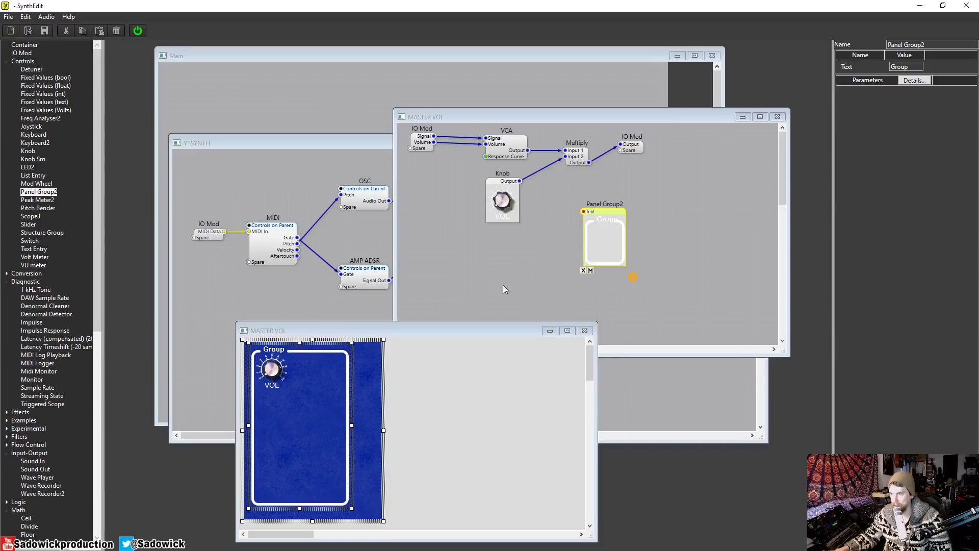
left_click(913, 67)
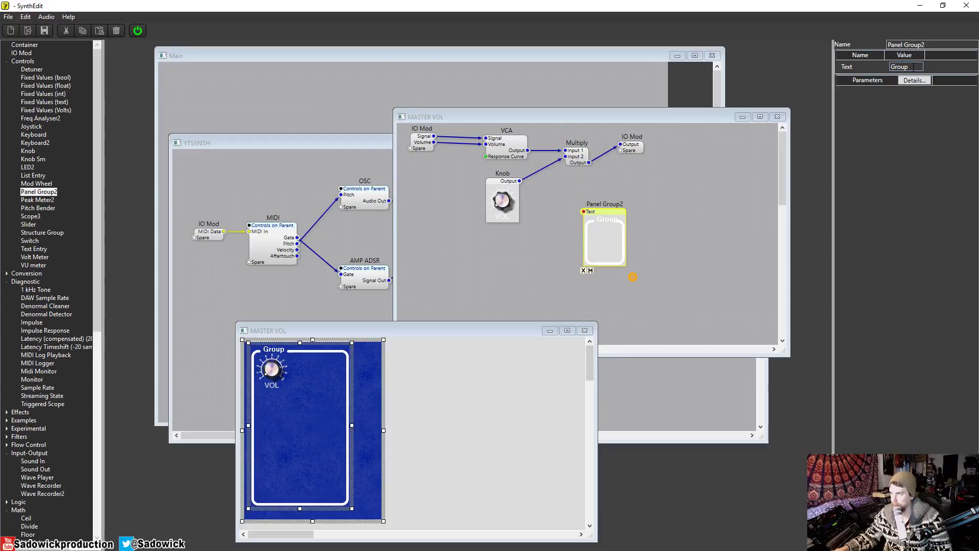
left_click_drag(914, 68, 840, 66)
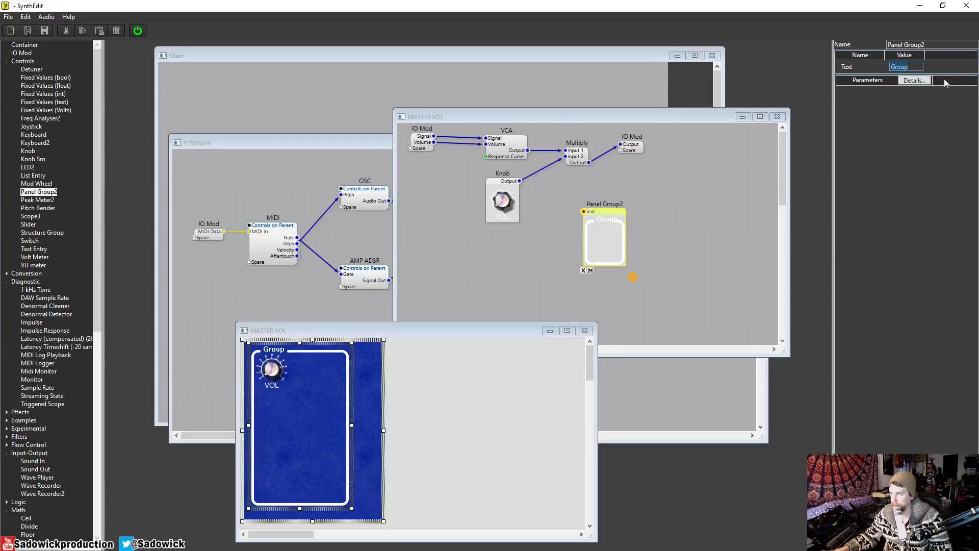
type("MASTE")
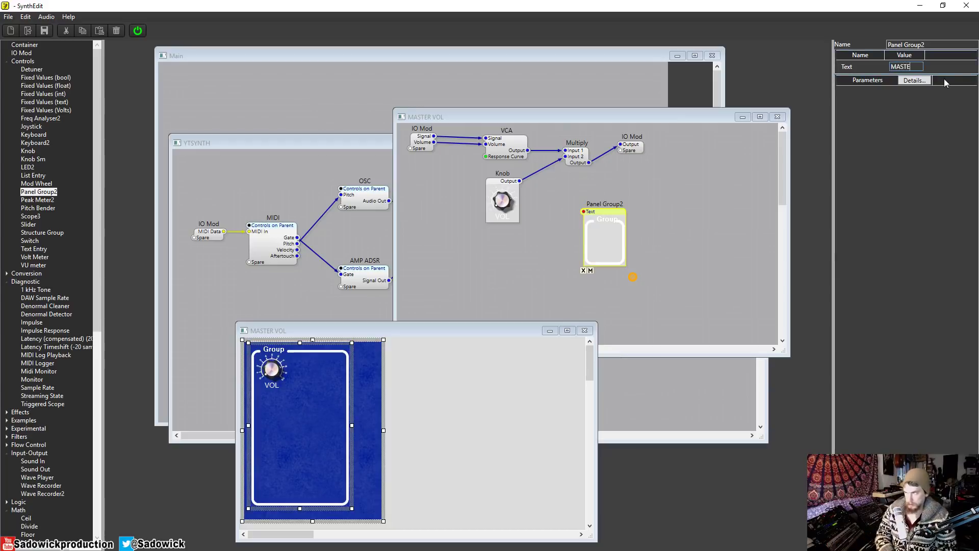
type("R")
key("Tab")
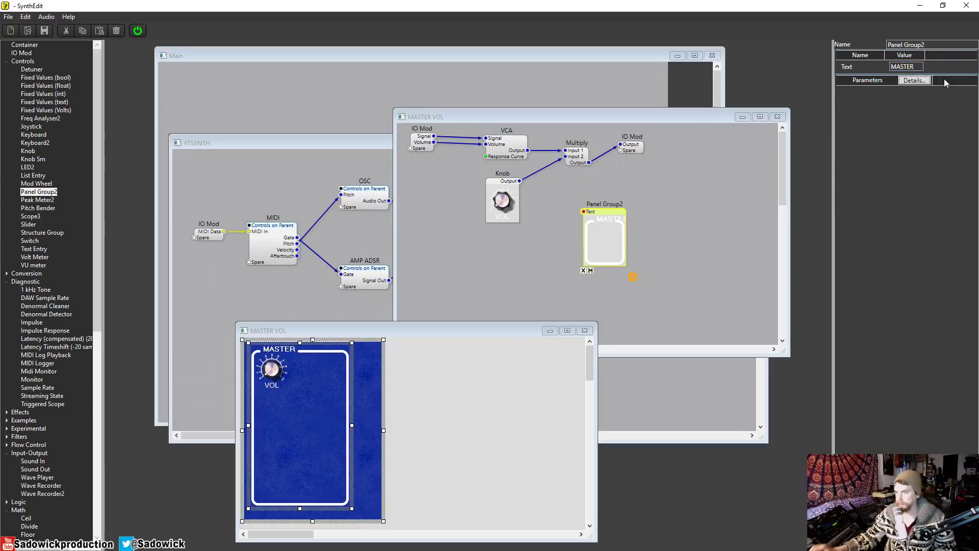
- Make the MASTER frame narrower and shorter, and move the Panel Group2 module away from the signal chain
left_click_drag(352, 509, 327, 491)
left_click_drag(596, 209, 681, 215)
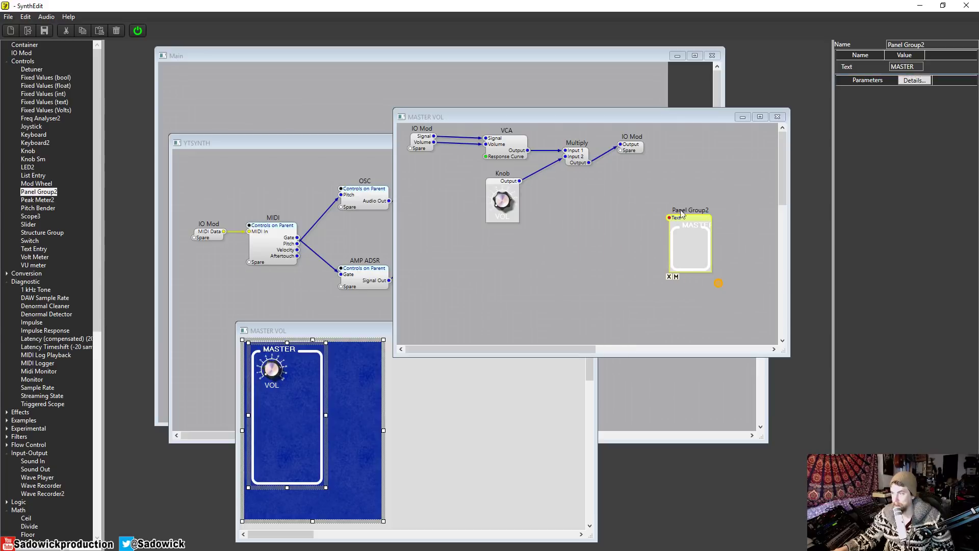
left_click_drag(601, 116, 590, 92)
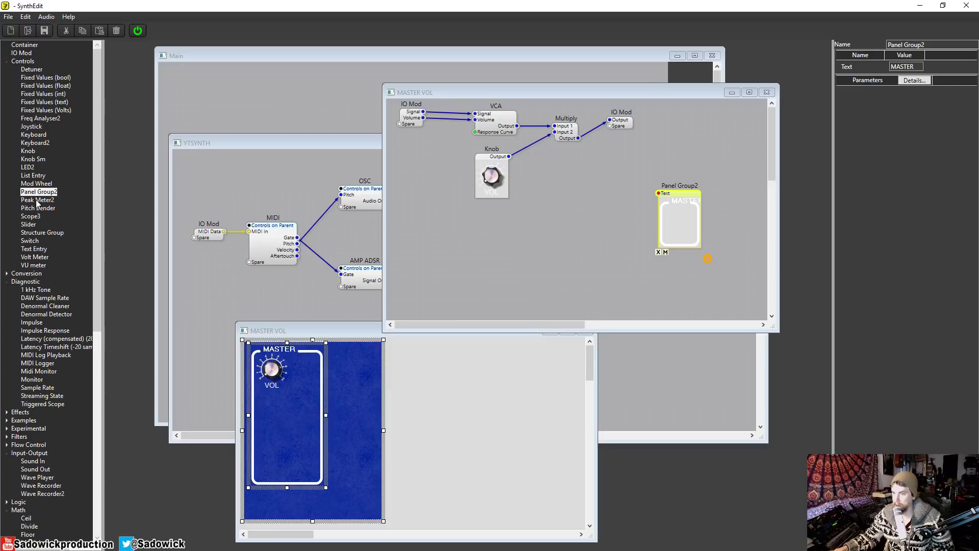
- Add a Peak Meter2 module below the output IO Mod and connect Multiply's Output to its Signal in
left_click_drag(36, 204, 400, 218)
left_click_drag(560, 218, 584, 187)
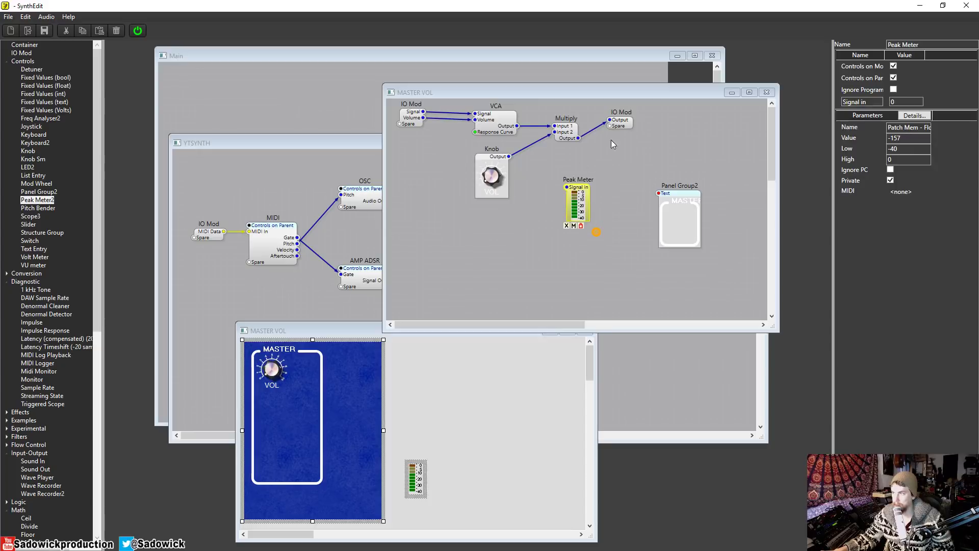
left_click_drag(584, 194, 633, 164)
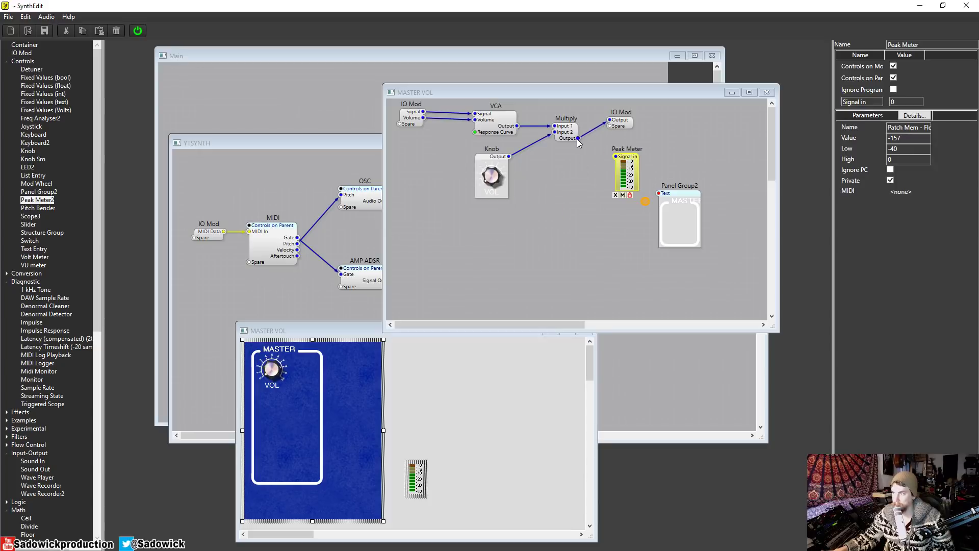
left_click_drag(578, 138, 623, 162)
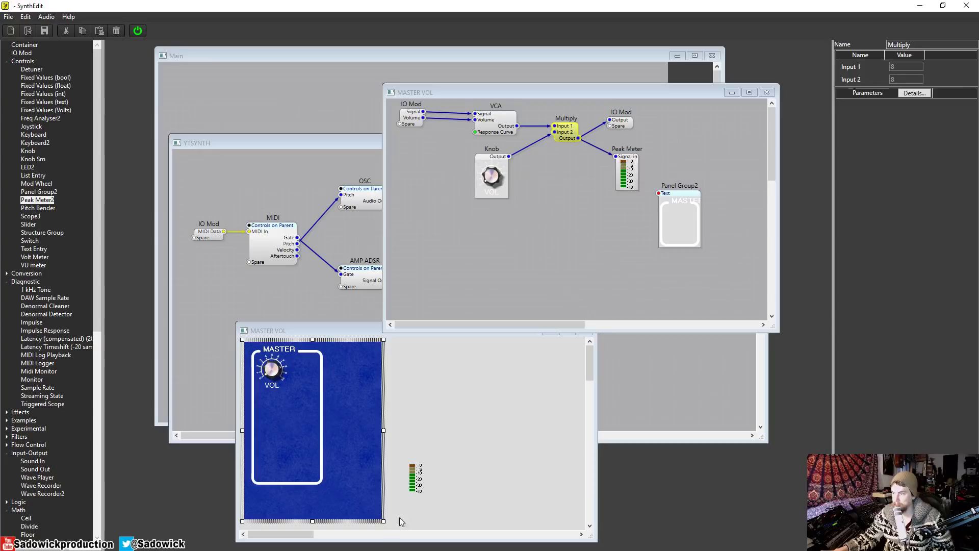
- Place the peak meter beside the VOL knob on the panel and shrink the MASTER frame to fit closer around both
left_click_drag(418, 465, 310, 394)
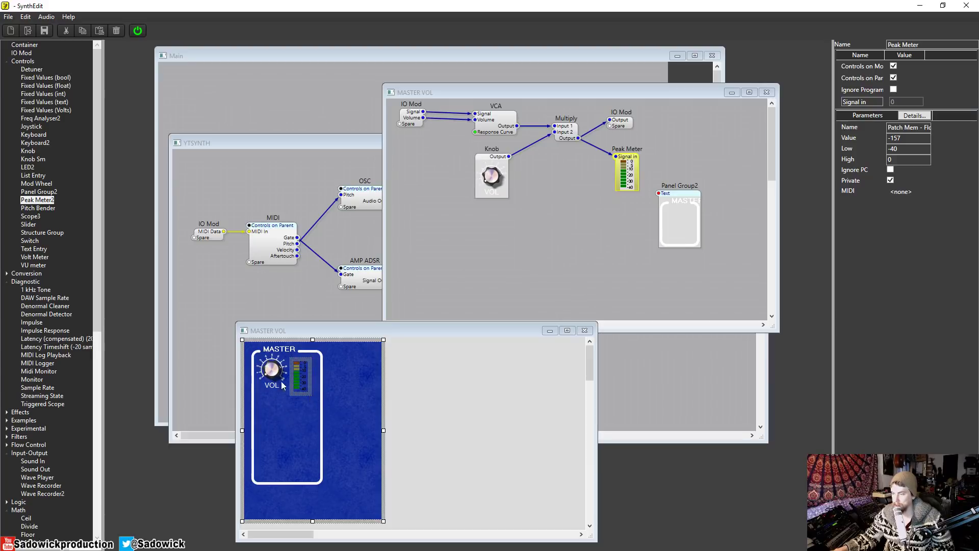
left_click(317, 485)
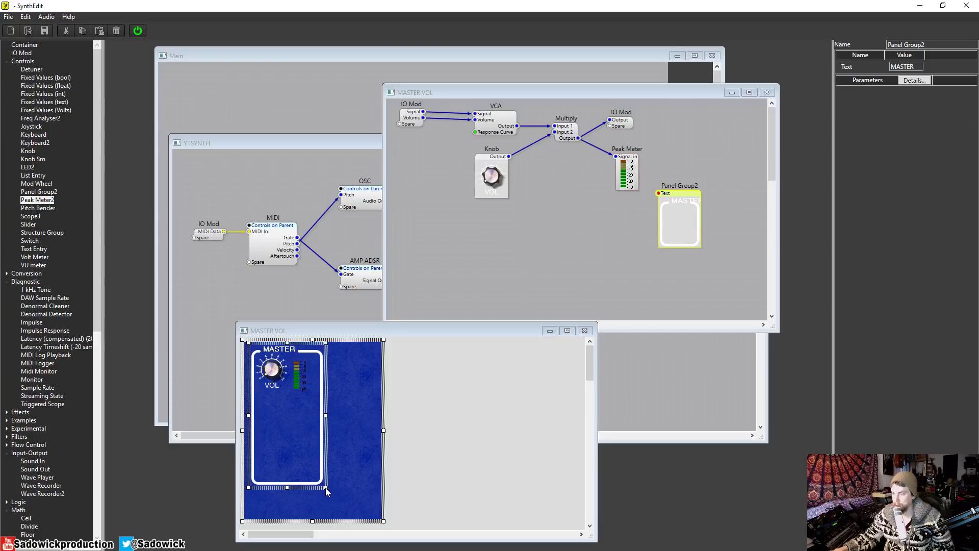
mouse_move(327, 489)
left_mouse_down()
mouse_move(315, 418)
mouse_move(314, 479)
left_mouse_up()
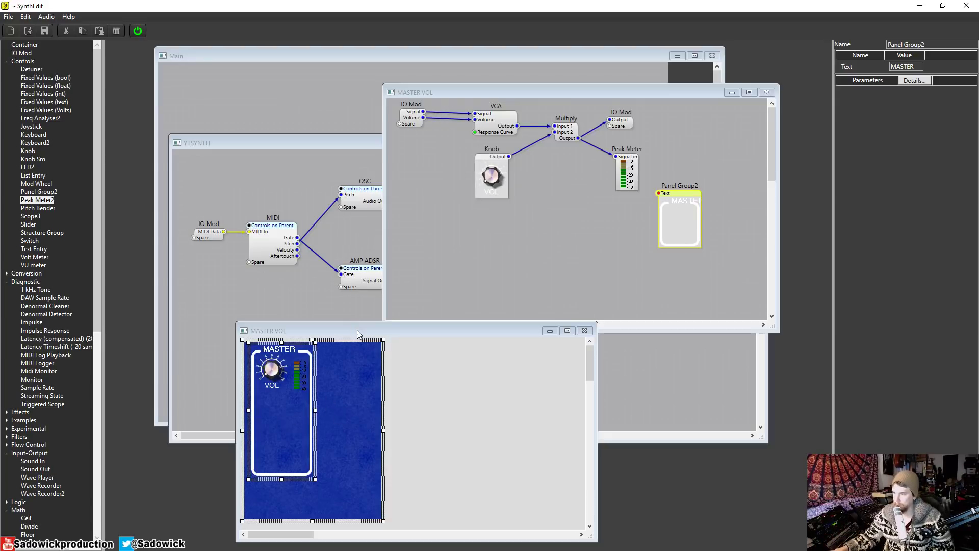
- Close the MASTER VOL panel editor and structure window to return to the YTSYNTH structure
left_click_drag(357, 331, 338, 287)
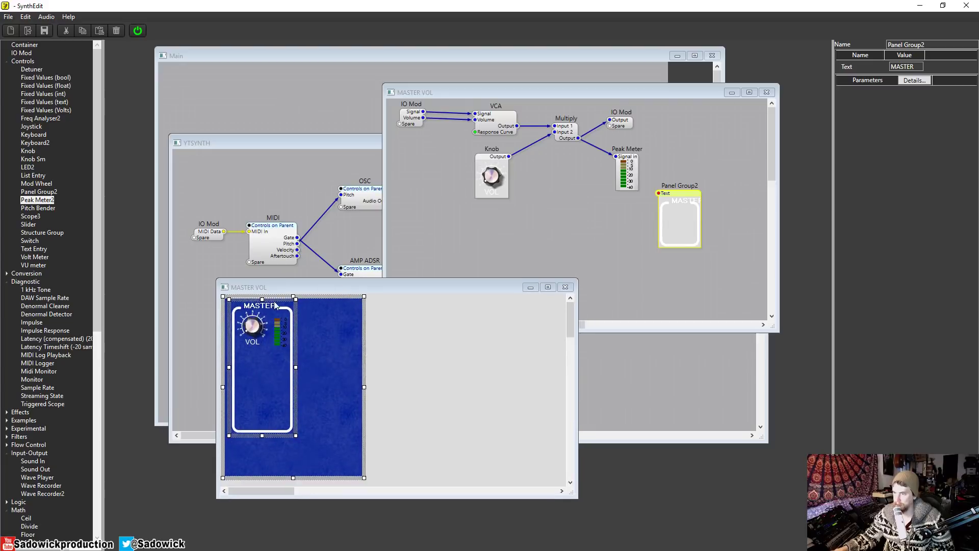
left_click(566, 287)
left_click_drag(482, 96, 392, 144)
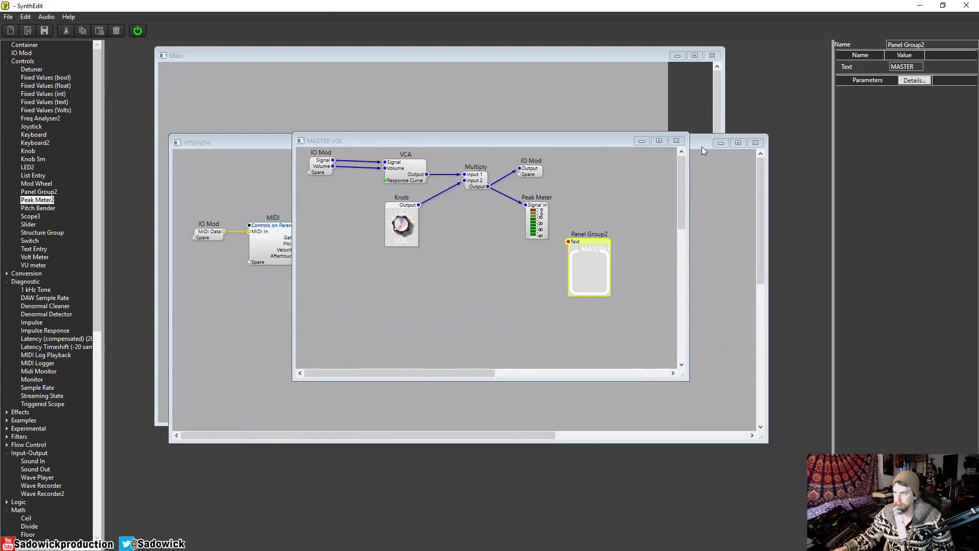
left_click(676, 140)
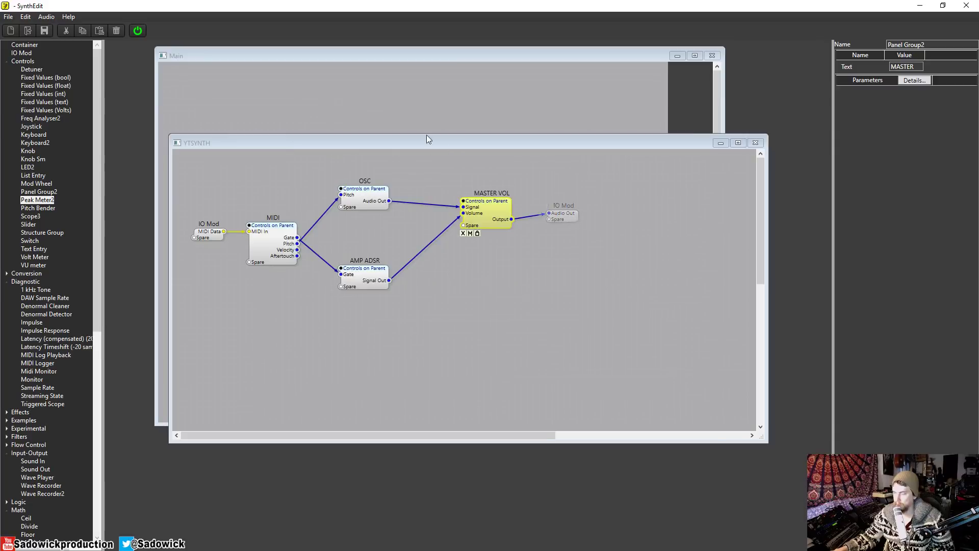
- Open the panel editor of the YTSYNTH container and enlarge its window and blue panel into a large, wide area
left_click_drag(451, 145, 443, 173)
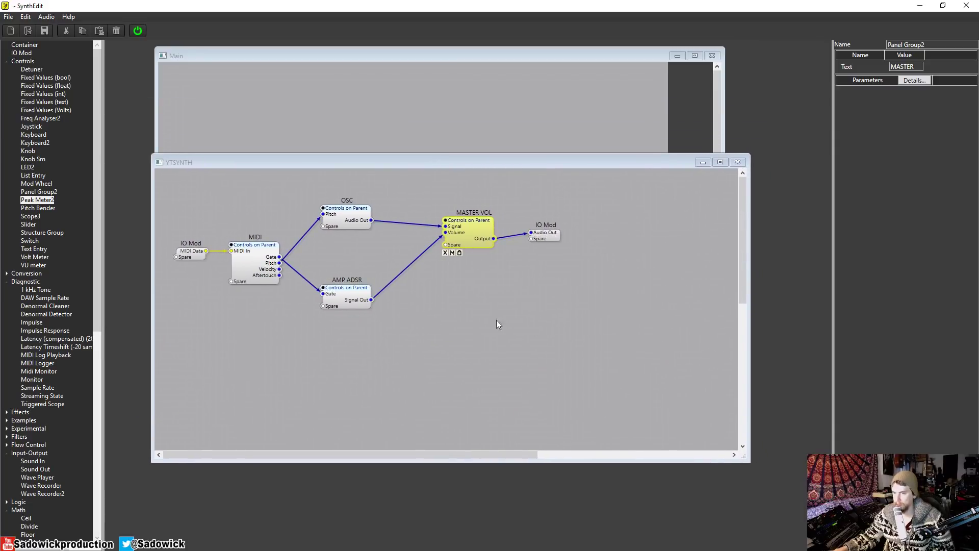
mouse_move(334, 162)
left_mouse_down()
mouse_move(351, 179)
mouse_move(337, 178)
left_mouse_up()
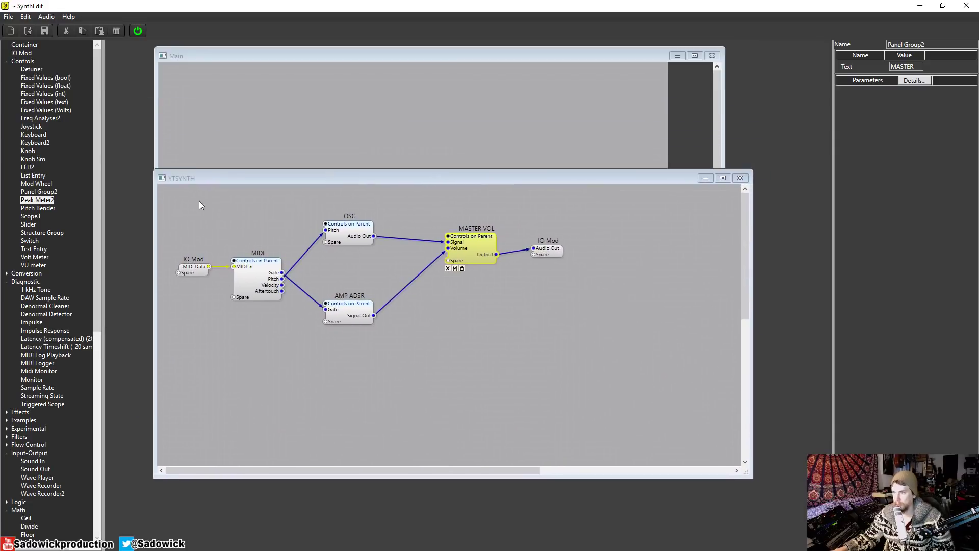
left_click_drag(179, 177, 161, 166)
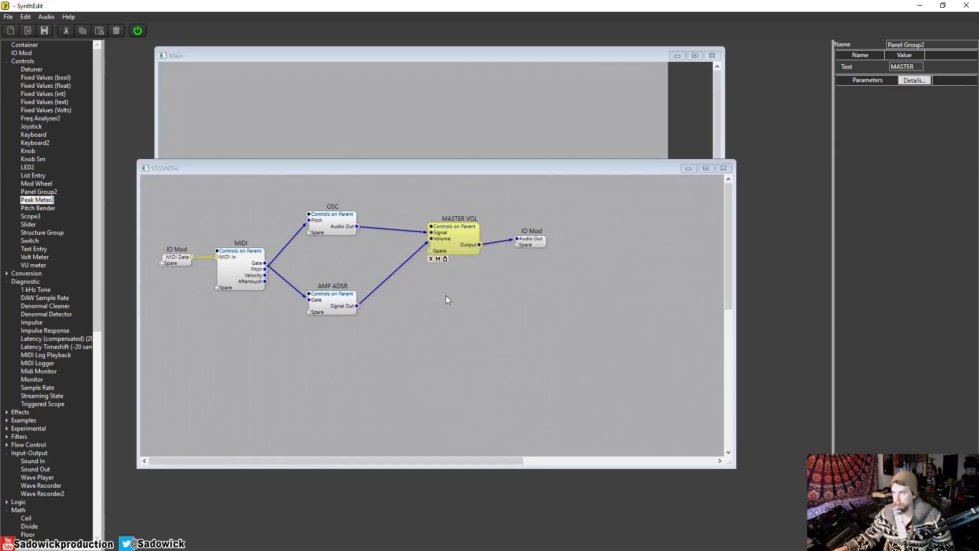
left_click_drag(396, 171, 406, 134)
right_click(454, 341)
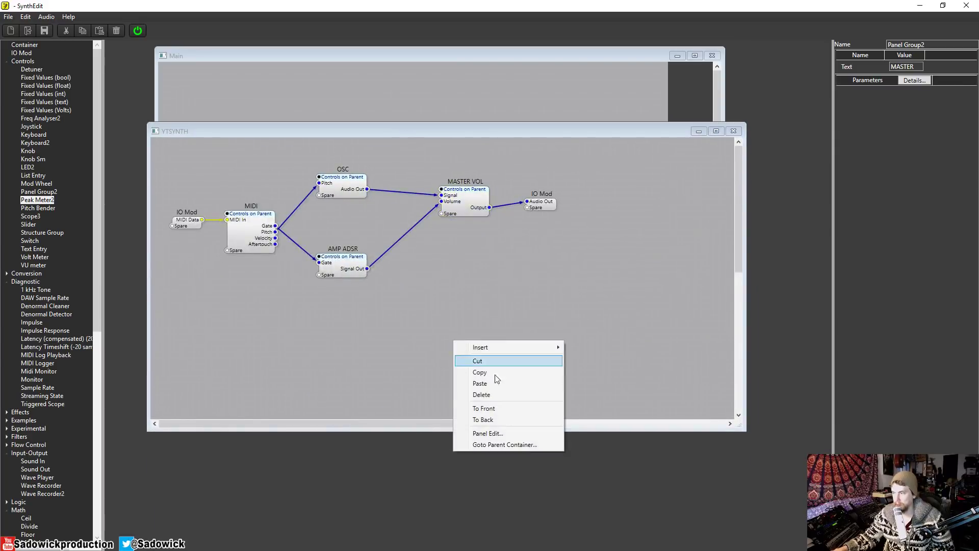
left_click(528, 436)
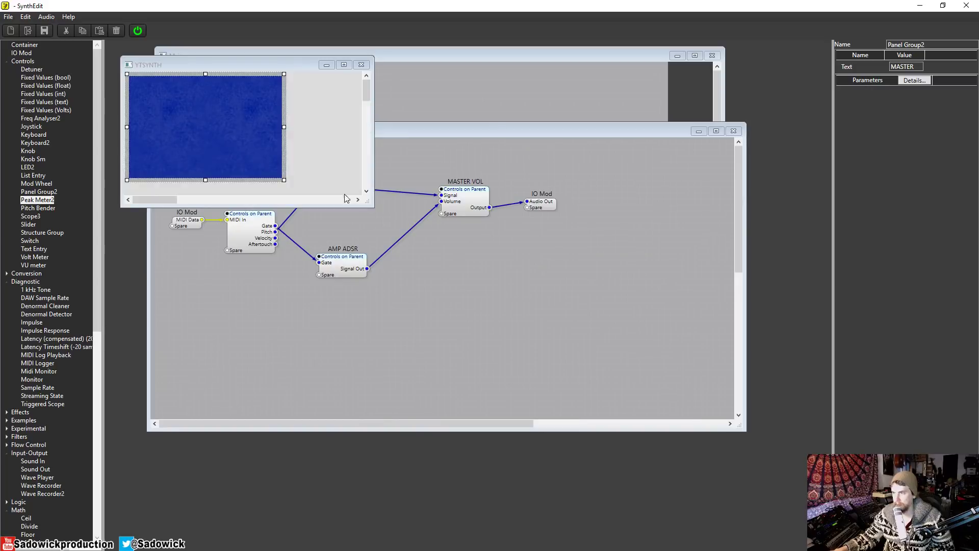
left_click_drag(373, 205, 695, 363)
left_click_drag(284, 180, 673, 324)
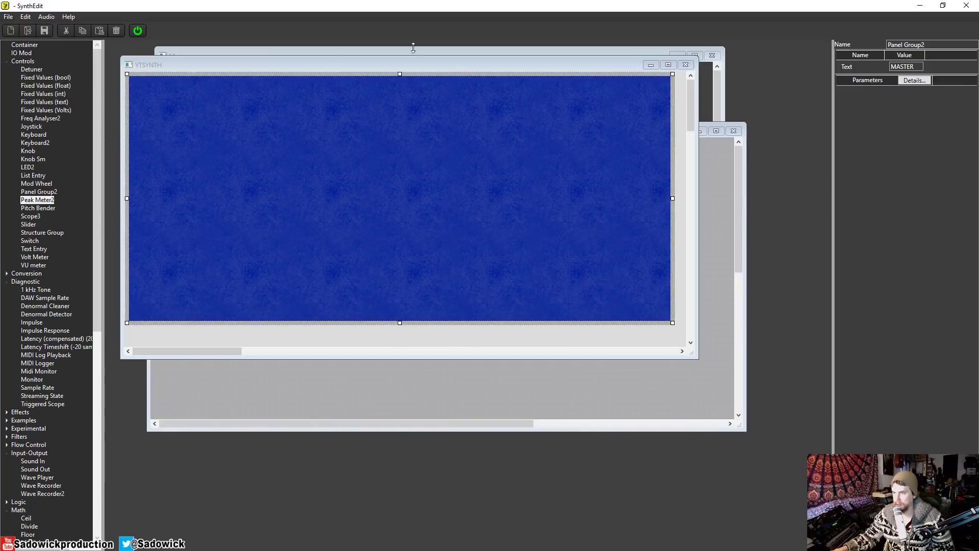
- Enable Controls on Parent for the MASTER VOL container, widening the property names column to read the options
left_click(740, 229)
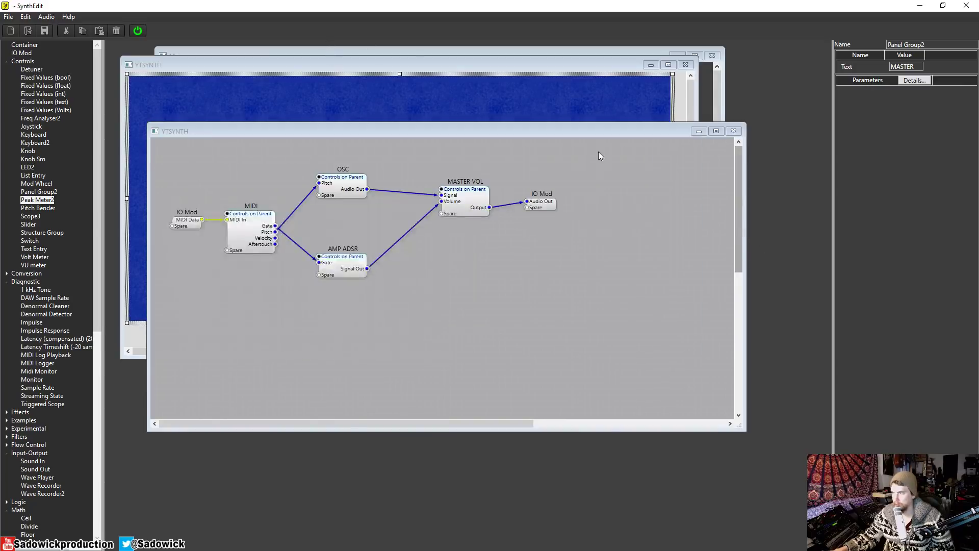
left_click(467, 195)
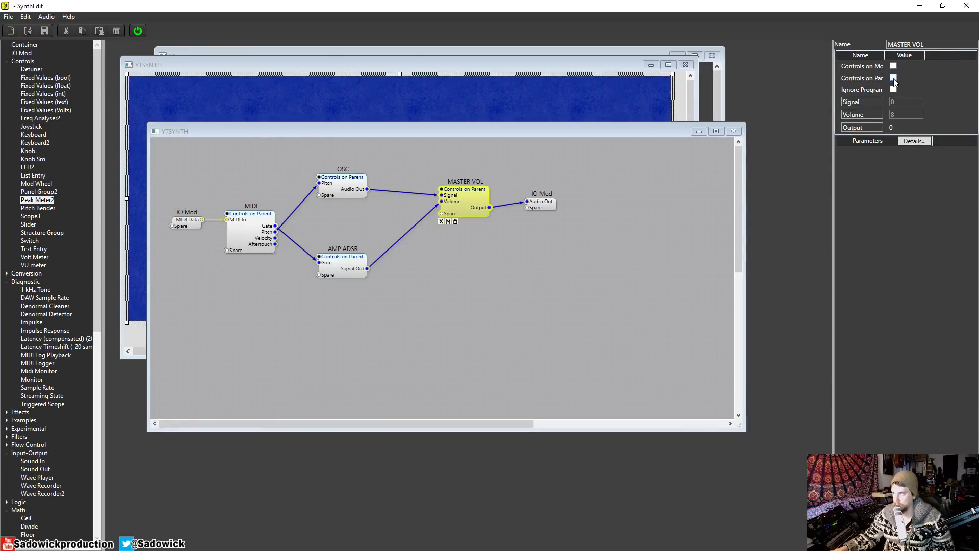
left_click_drag(888, 56, 917, 55)
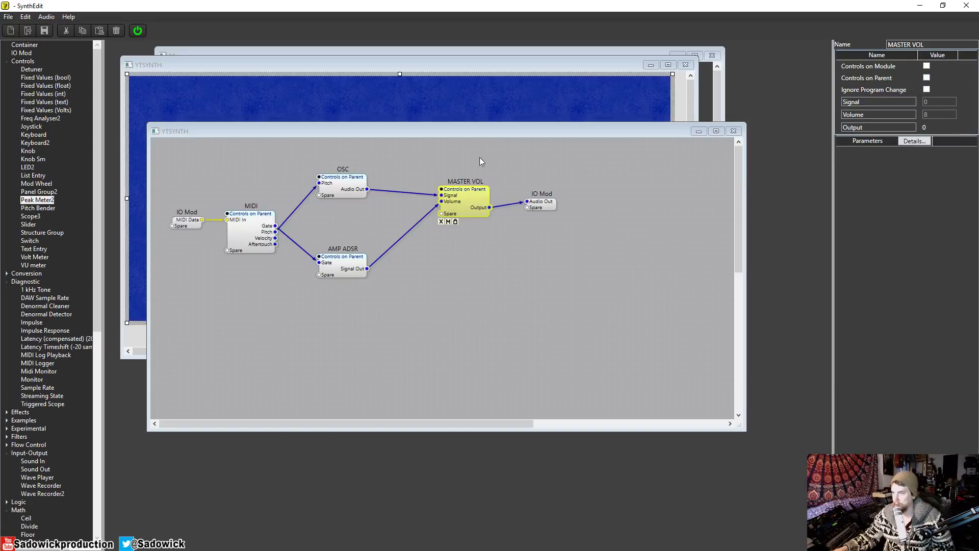
left_click(927, 79)
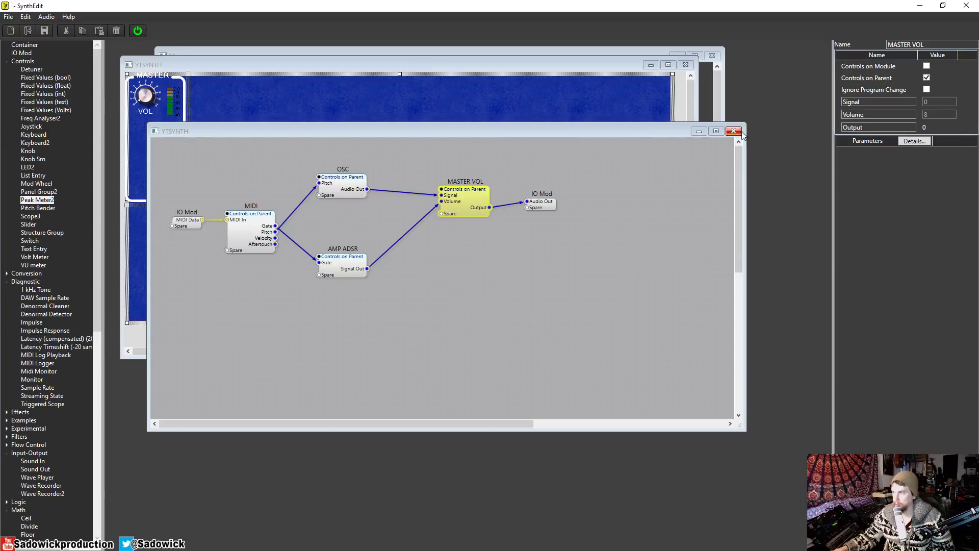
- Bring the YTSYNTH panel editor forward and move the MASTER group to the upper-right corner of the blue panel
left_click_drag(531, 66, 571, 115)
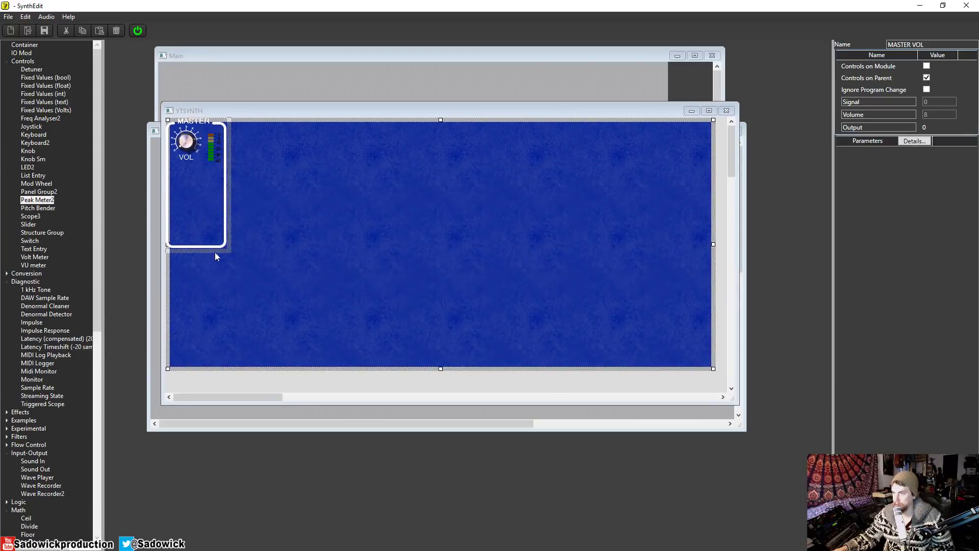
left_click_drag(216, 252, 296, 282)
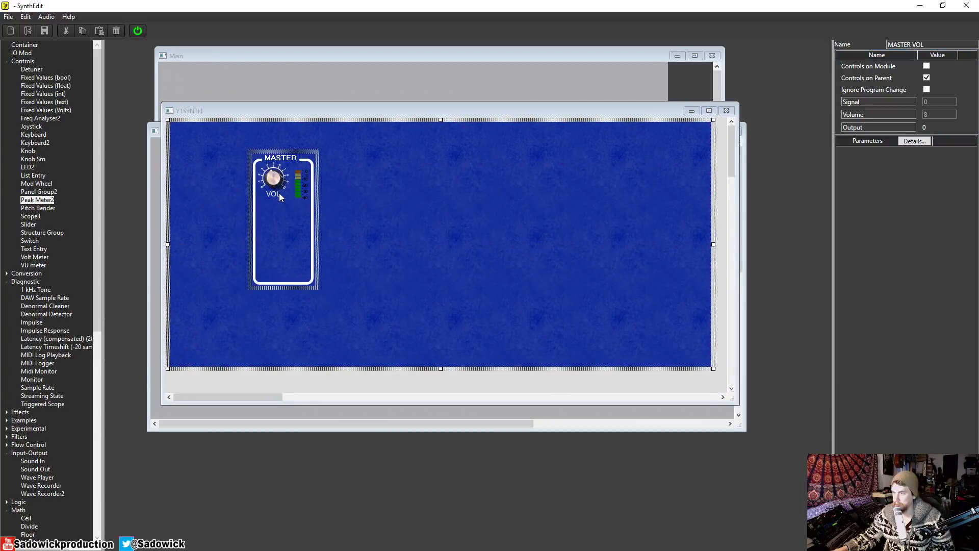
left_click_drag(309, 158, 699, 136)
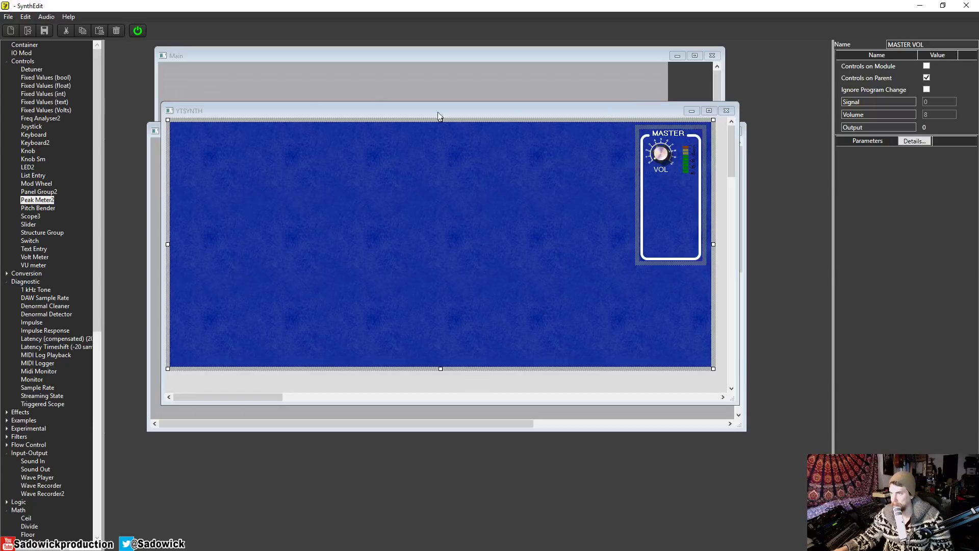
- Try the VOL knob and peak meter on the YTSYNTH panel, and close the panel editor
left_click_drag(264, 110, 263, 126)
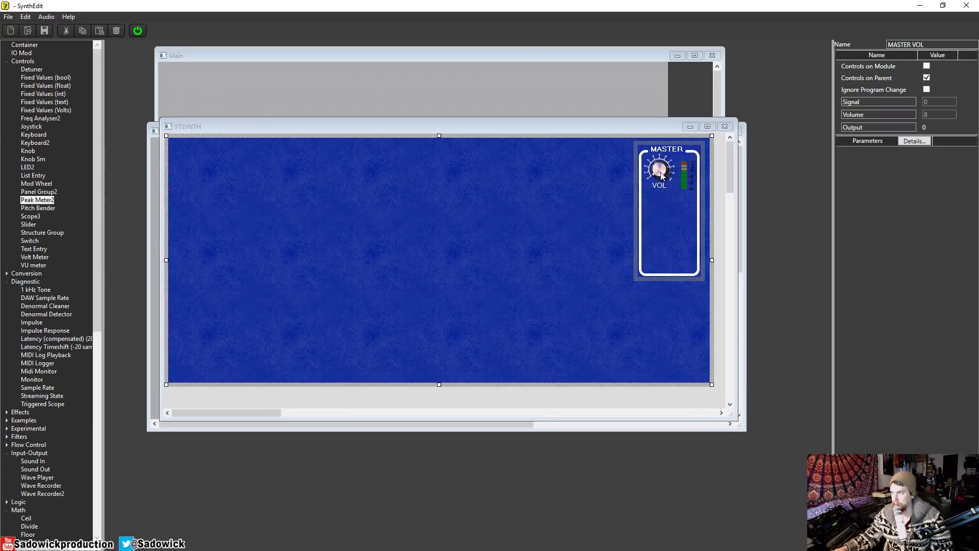
left_click_drag(661, 160, 617, 148)
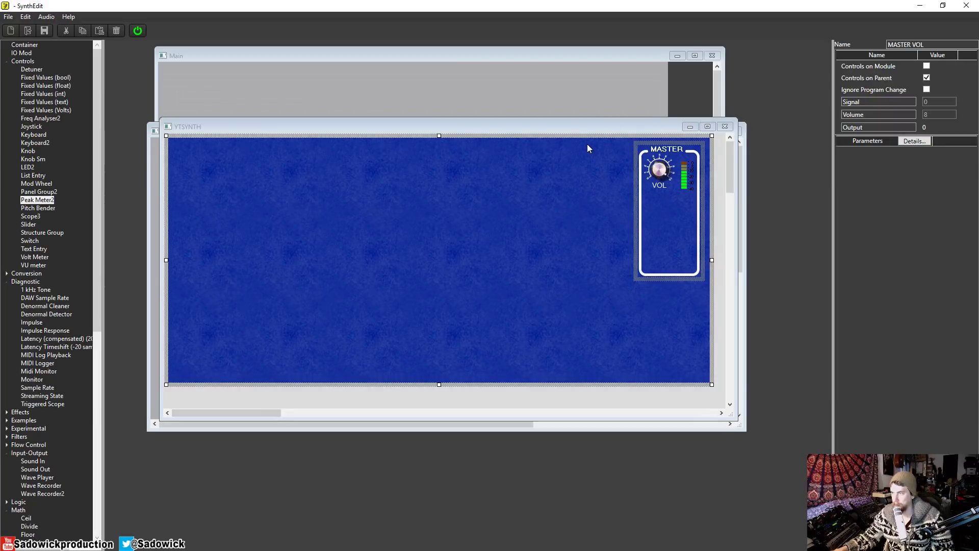
left_click(724, 127)
- Save the project as YTSYNTH in the SynthEdit Projects folder, overwriting the existing file
left_click(8, 17)
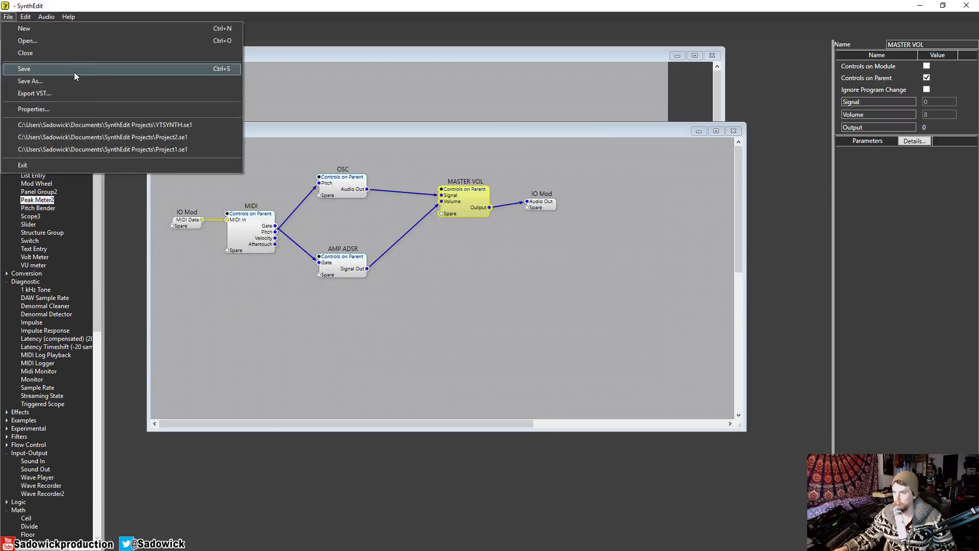
left_click(70, 80)
left_click(116, 118)
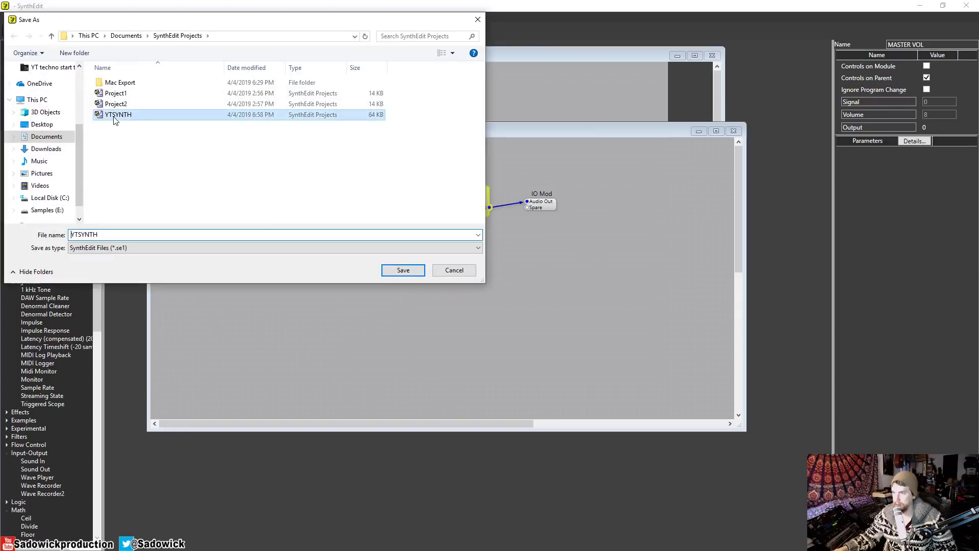
left_click(403, 270)
left_click(519, 280)
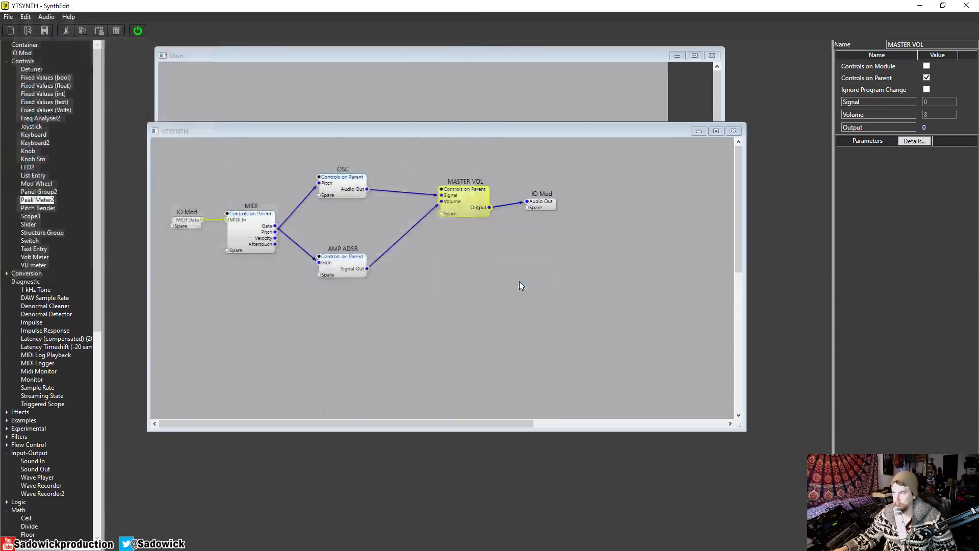
- Shift the MASTER VOL container and the output IO Mod together further right, widening the gap after OSC and AMP ADSR
left_click_drag(540, 194, 528, 200)
left_click_drag(467, 168, 586, 265)
left_click_drag(465, 191, 522, 190)
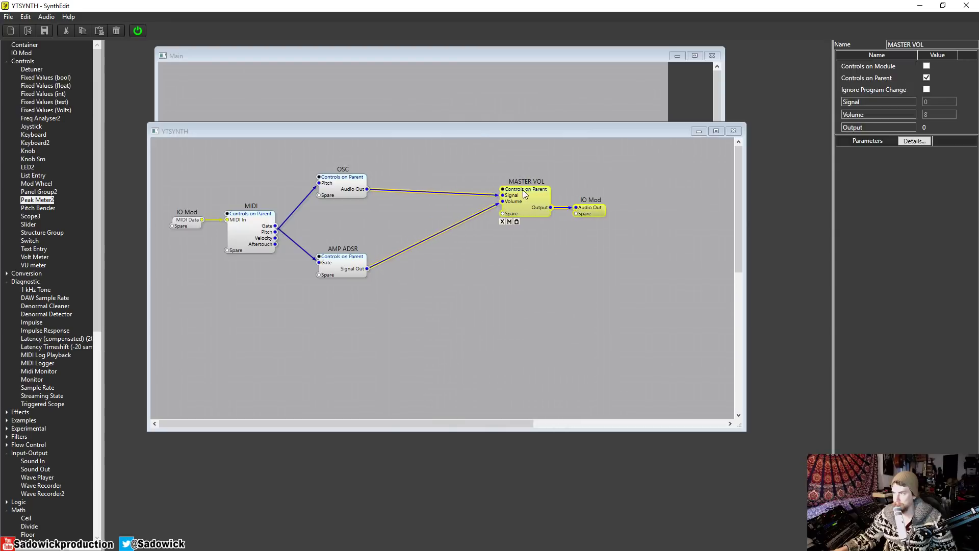
- Move the AMP ADSR container lower and line up the OSC container above it
left_click(445, 222)
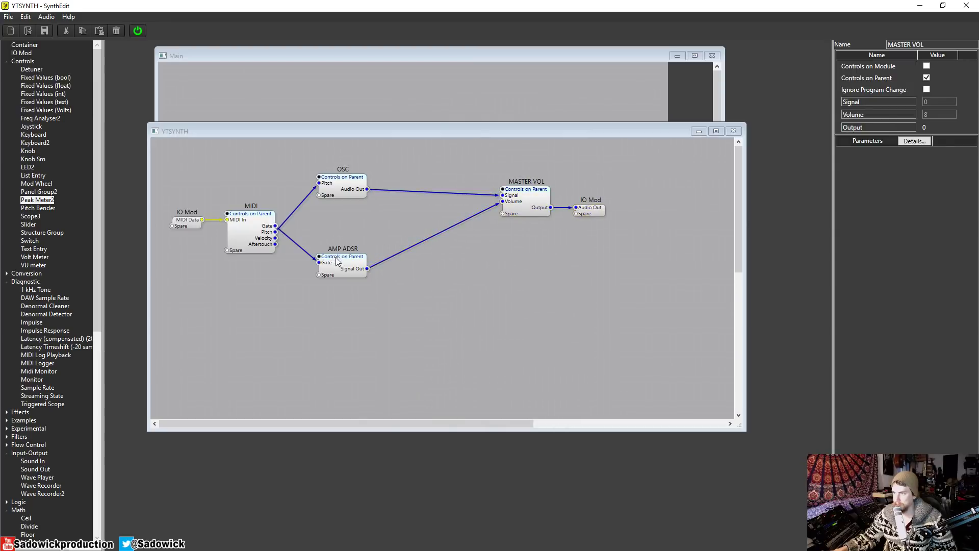
left_click_drag(336, 261, 343, 285)
left_click(344, 180)
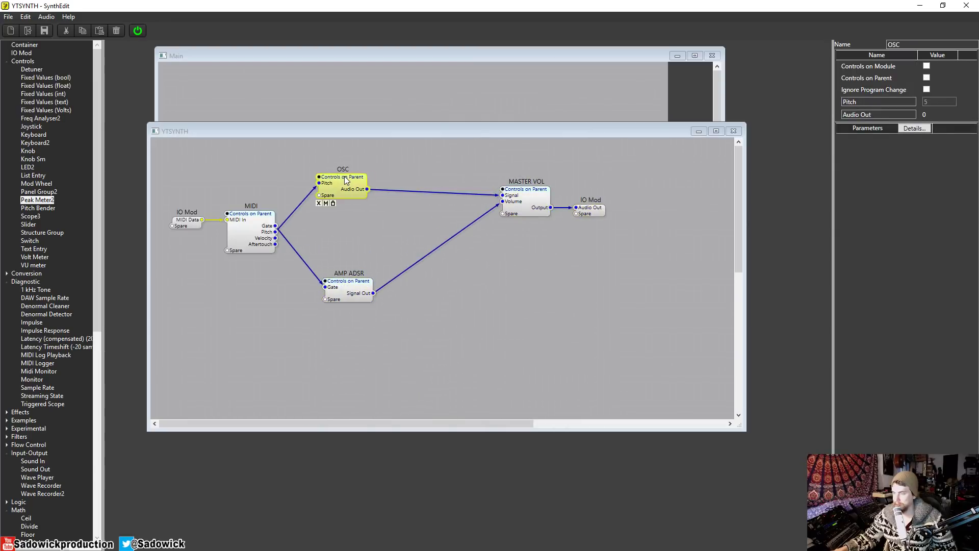
left_click_drag(347, 179, 354, 180)
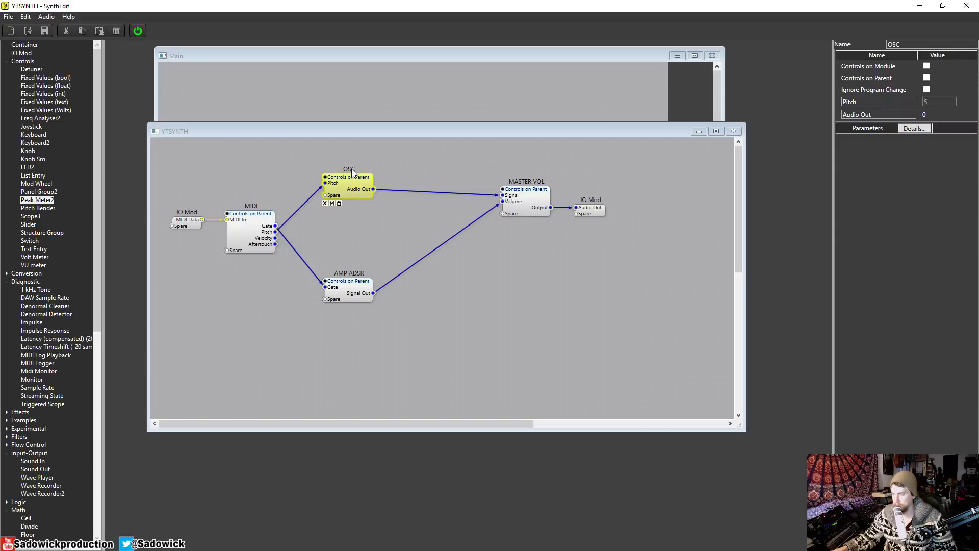
- Open the OSC container in an enlarged window and space the Oscillator and output IO Mod further right
double_click(351, 179)
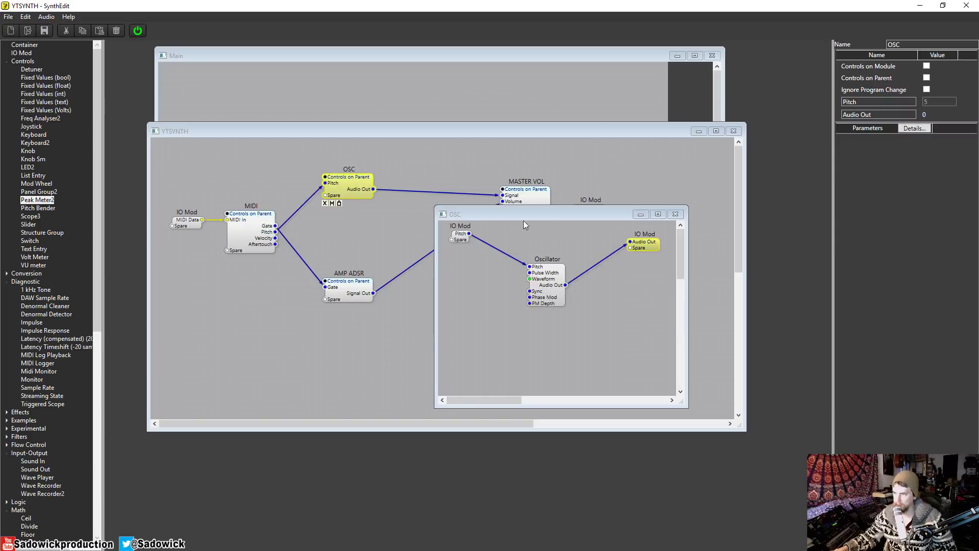
left_click_drag(523, 214, 336, 137)
left_click_drag(496, 330, 739, 462)
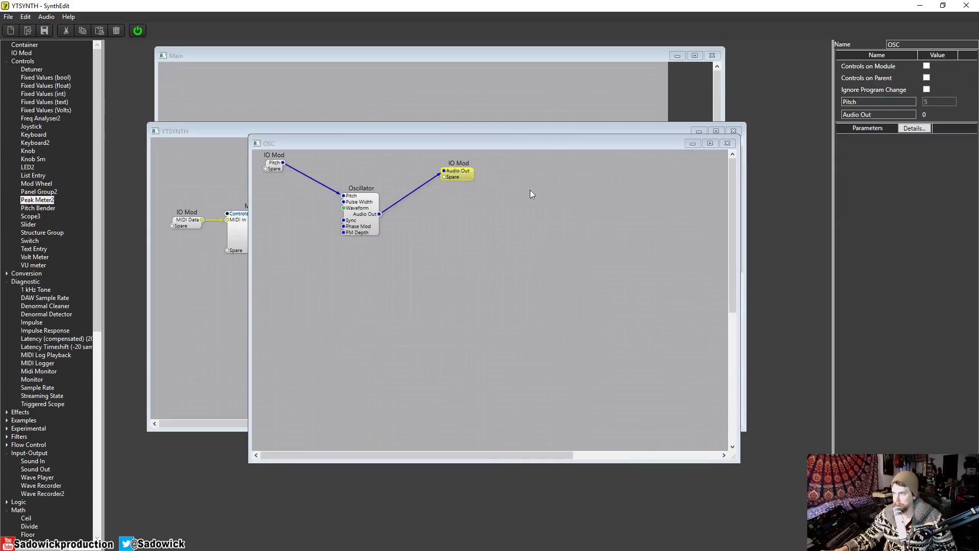
left_click_drag(553, 260, 433, 197)
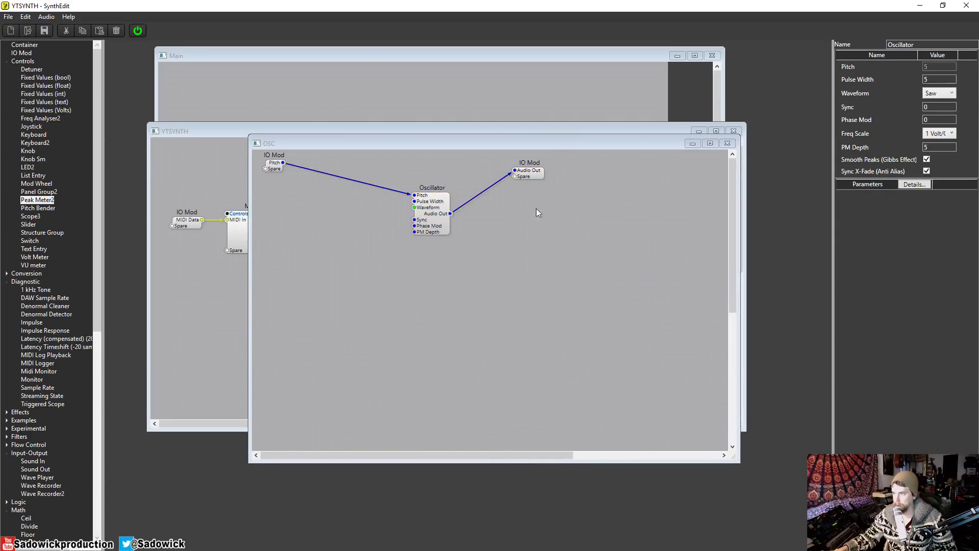
left_click_drag(537, 175, 551, 188)
left_click(286, 191)
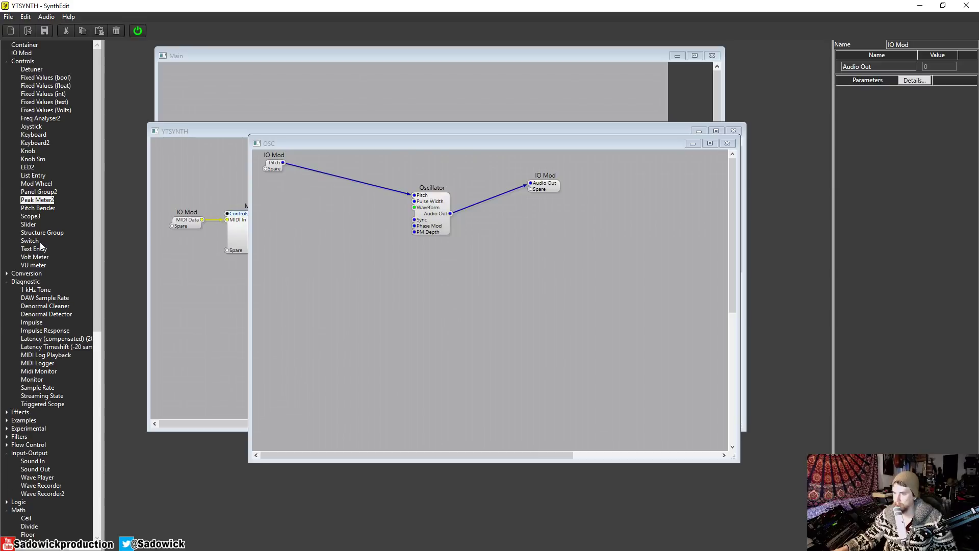
scroll(61, 390, "down", 1)
scroll(60, 393, "down", 2)
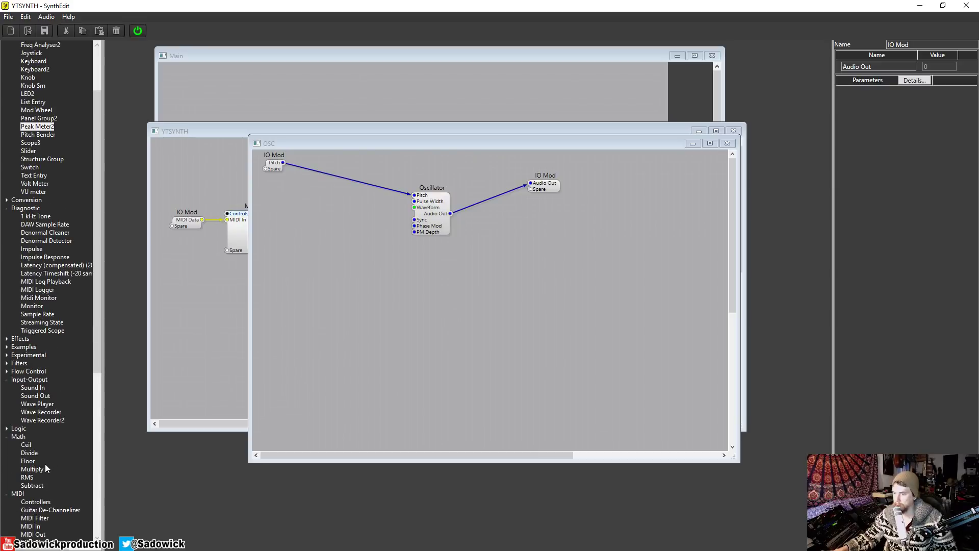
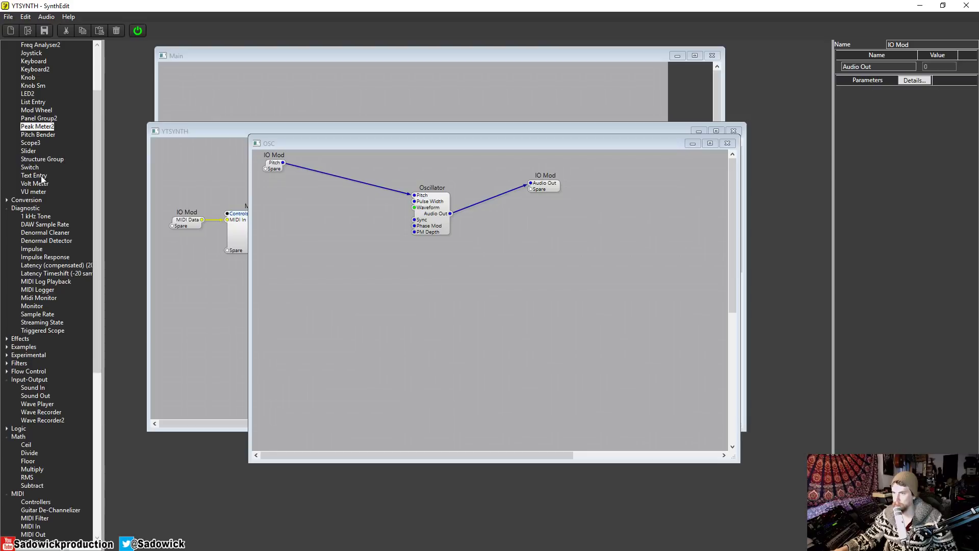
left_click_drag(40, 178, 380, 296)
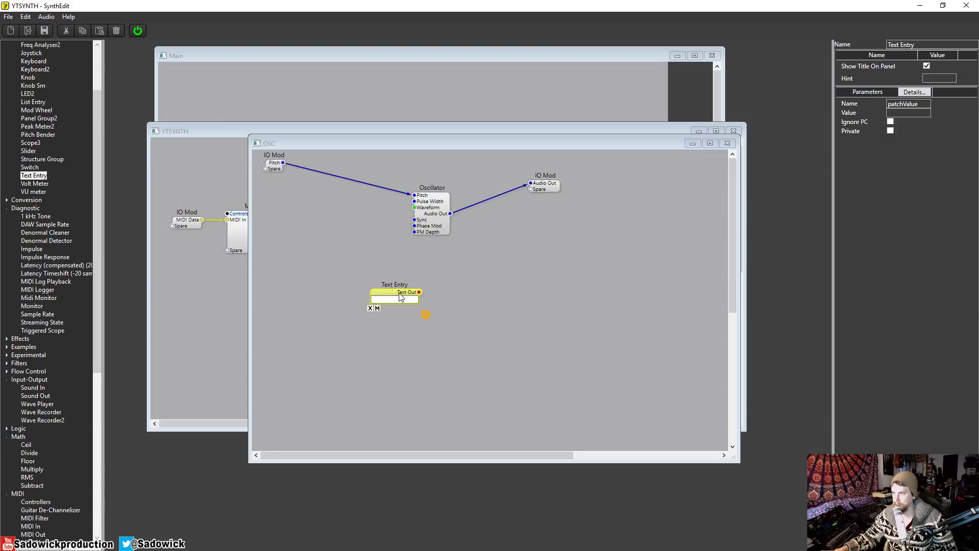
key("Delete")
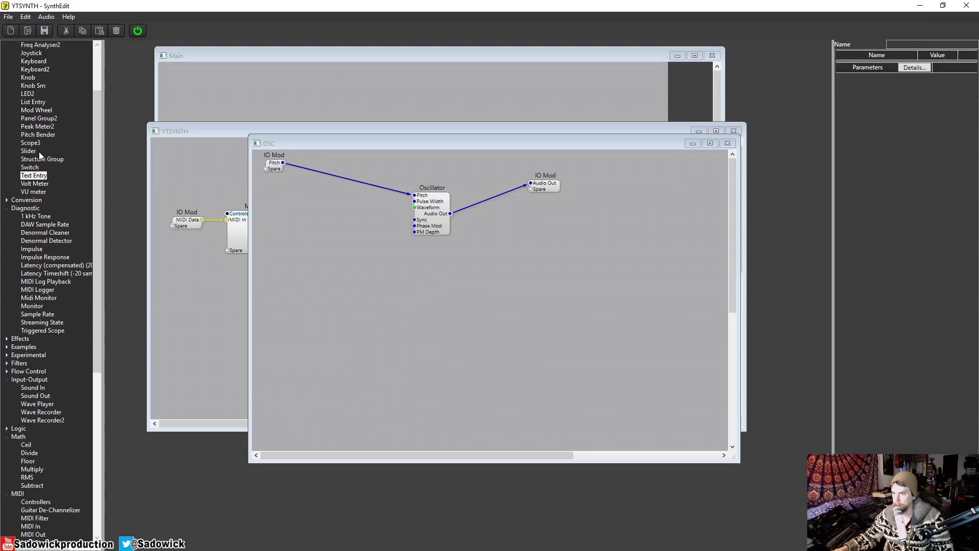
- Add a List Entry beside the Oscillator and connect its Choice output to the Oscillator's Waveform input
scroll(39, 151, "up", 2)
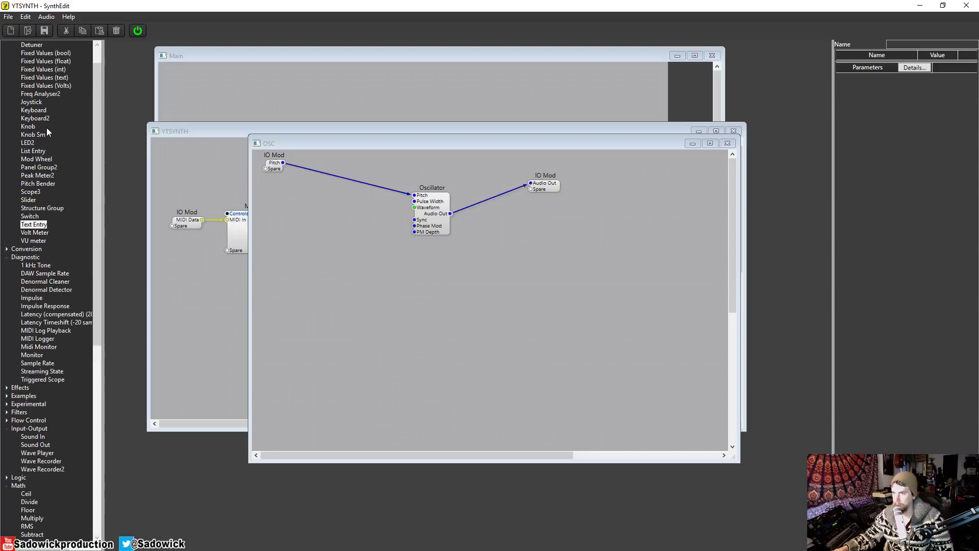
scroll(37, 137, "up", 1)
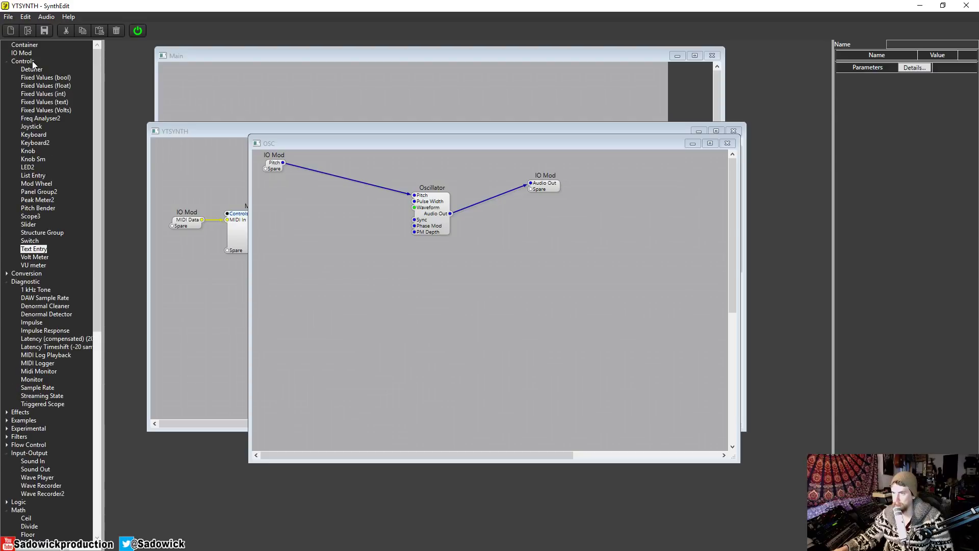
left_click_drag(36, 177, 327, 220)
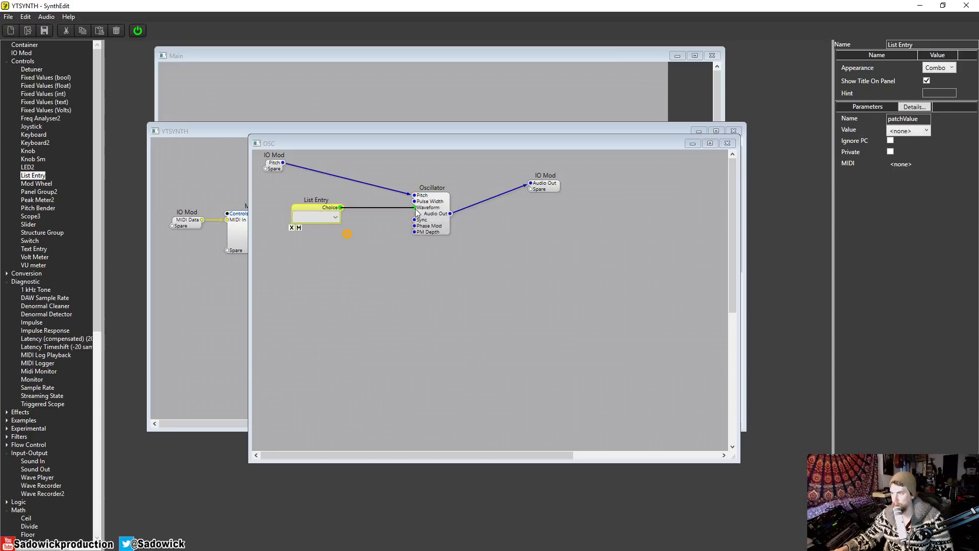
- Try Sine and Ramp in the List Entry before choosing Triangle, and move the module closer to the Oscillator
left_click(334, 219)
left_click(308, 228)
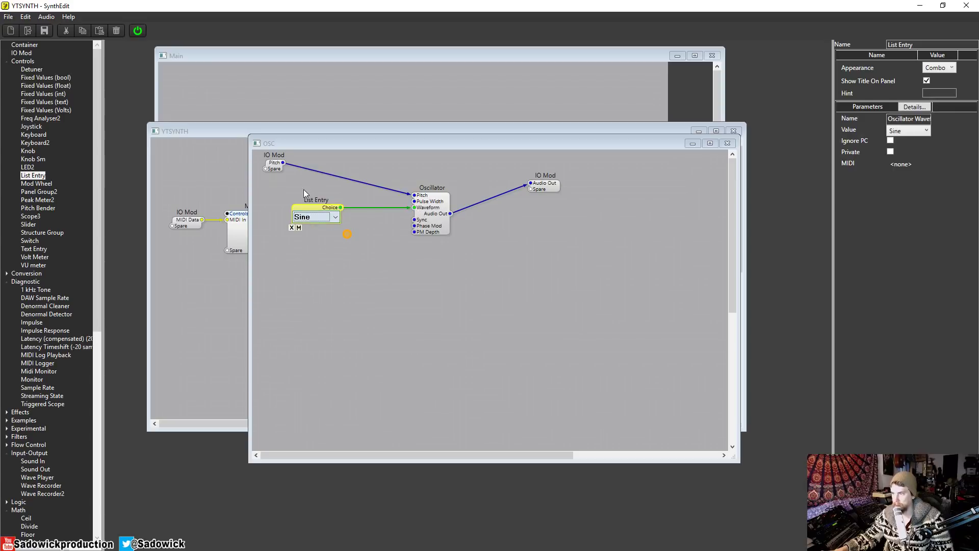
left_click(336, 218)
left_click(328, 242)
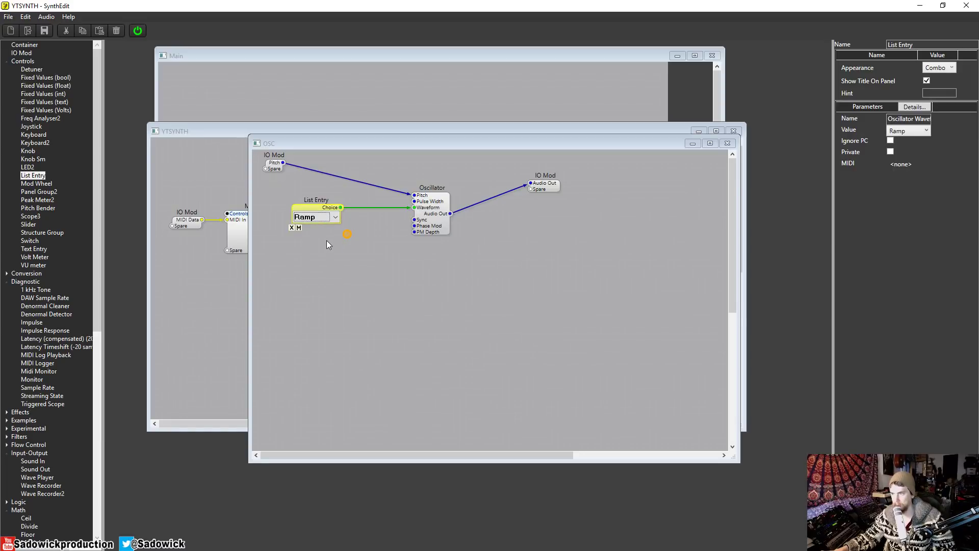
left_click(335, 217)
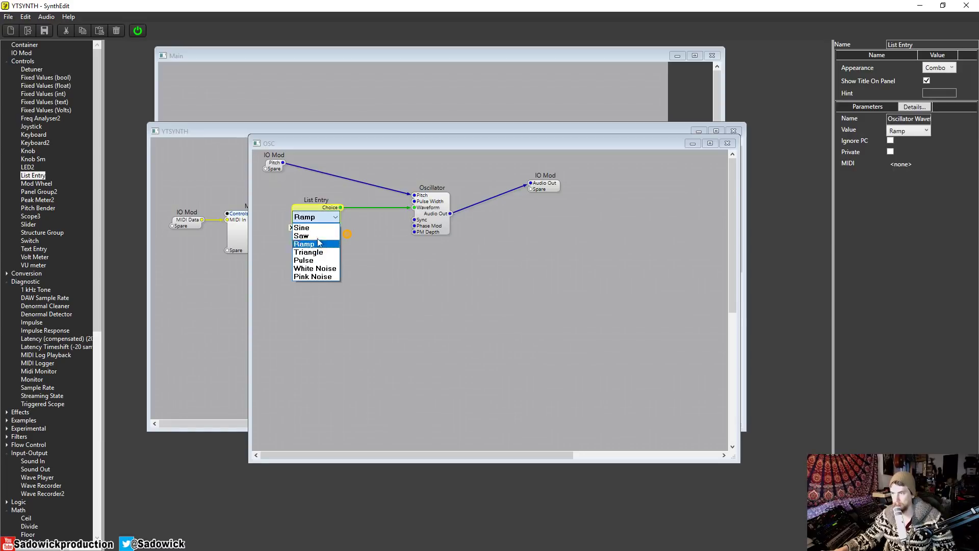
left_click(319, 254)
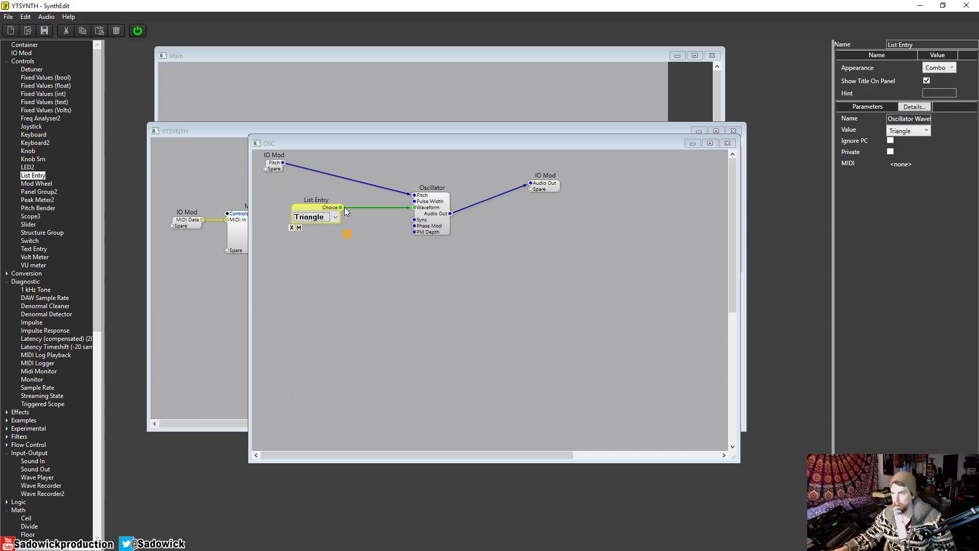
left_click_drag(321, 206, 343, 203)
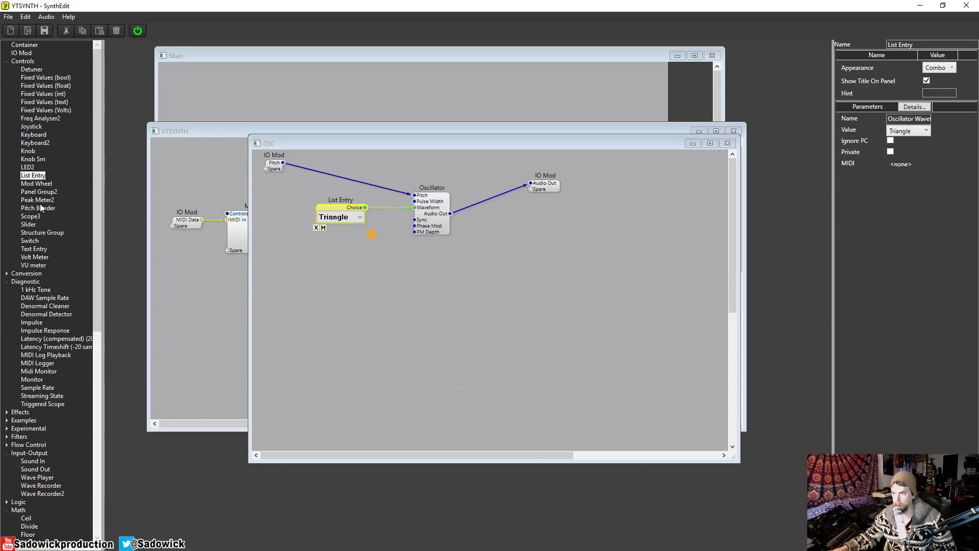
- Add a Panel Group2 module in the empty area below the output IO Mod and rename it OSC
left_click_drag(39, 192, 588, 289)
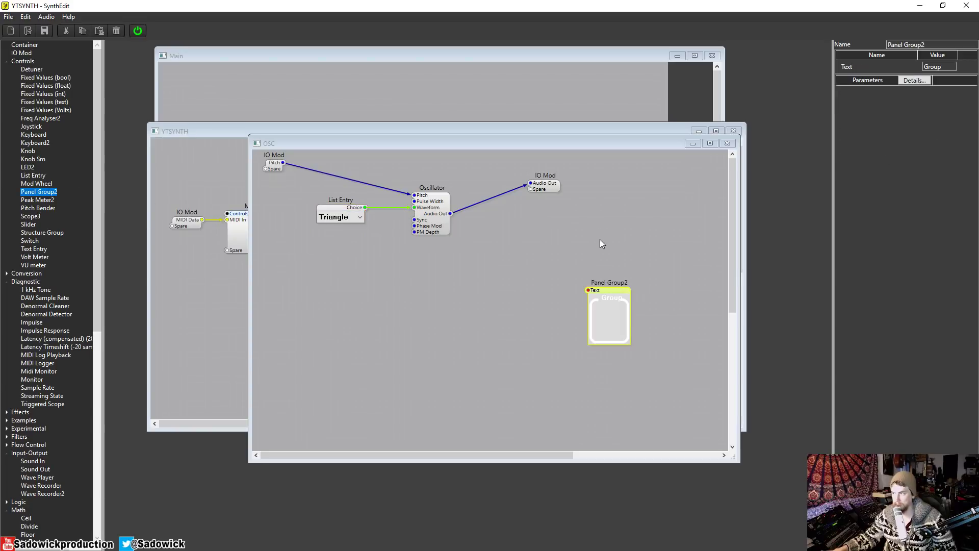
left_click(609, 289)
left_click_drag(944, 45, 883, 41)
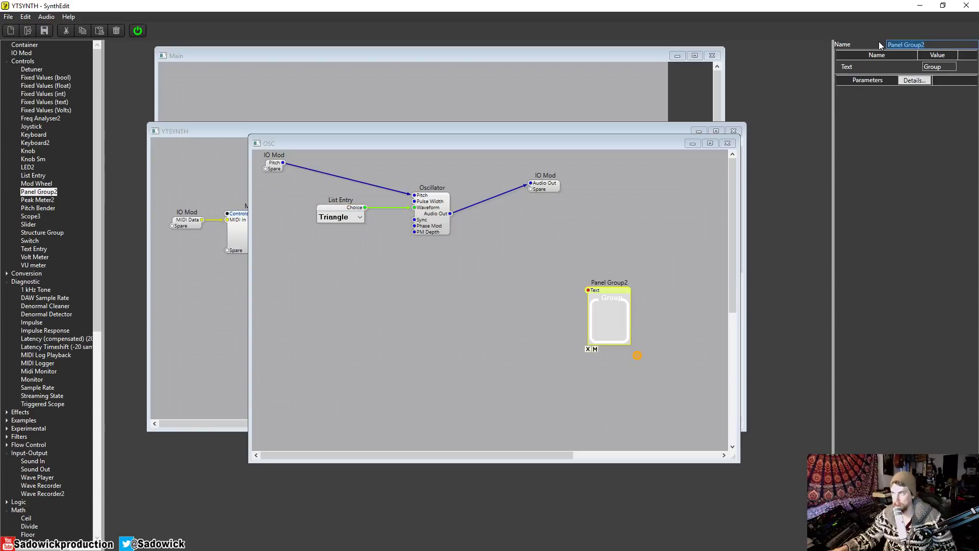
type("OSC")
key("Return")
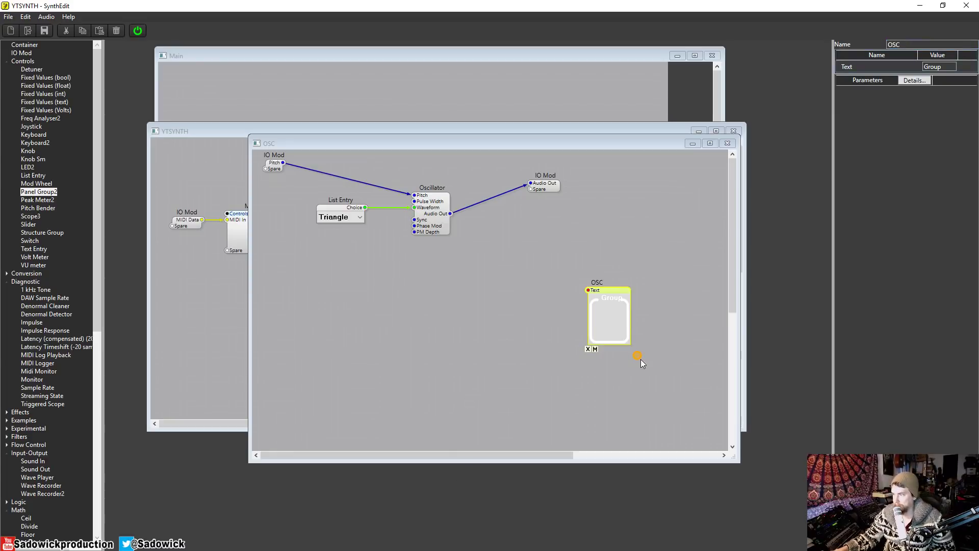
- Widen the OSC panel group module to about twice its width and shift the OSC structure window higher
left_click_drag(638, 356, 684, 359)
double_click(915, 42)
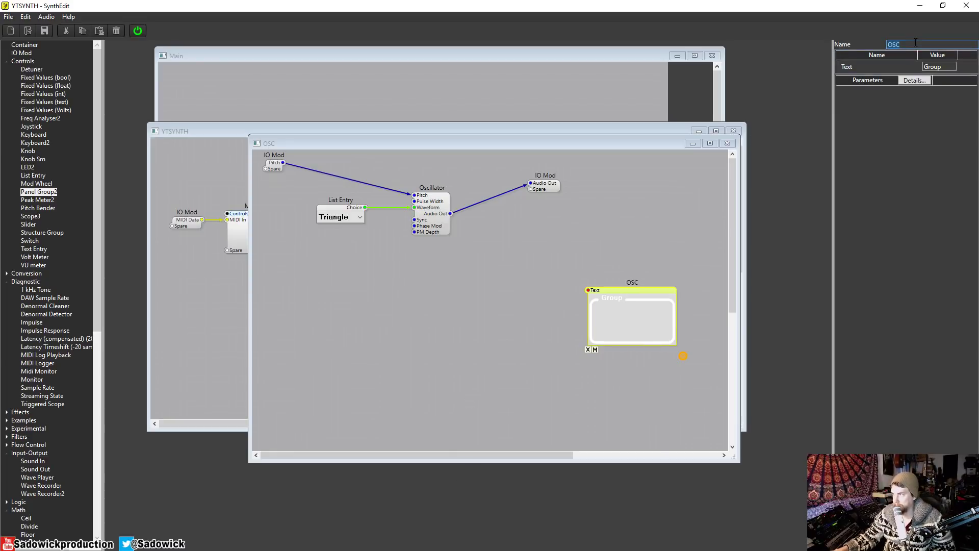
left_click(640, 296)
left_click_drag(435, 145, 455, 96)
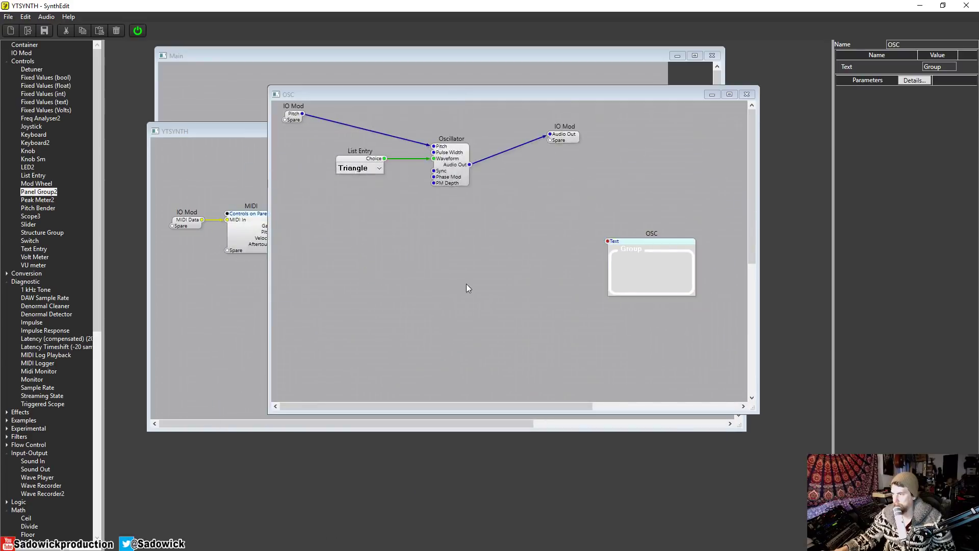
right_click(467, 284)
left_click(518, 376)
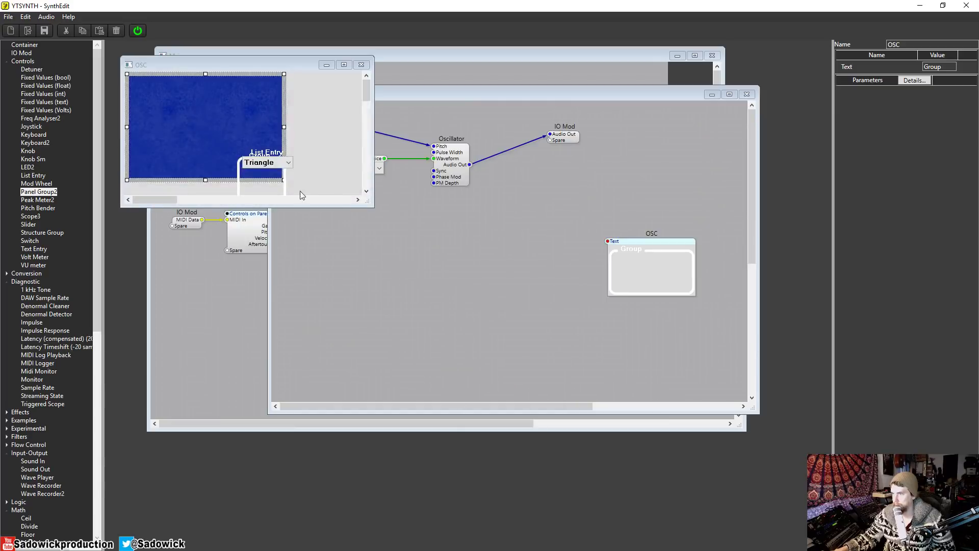
left_click(239, 175)
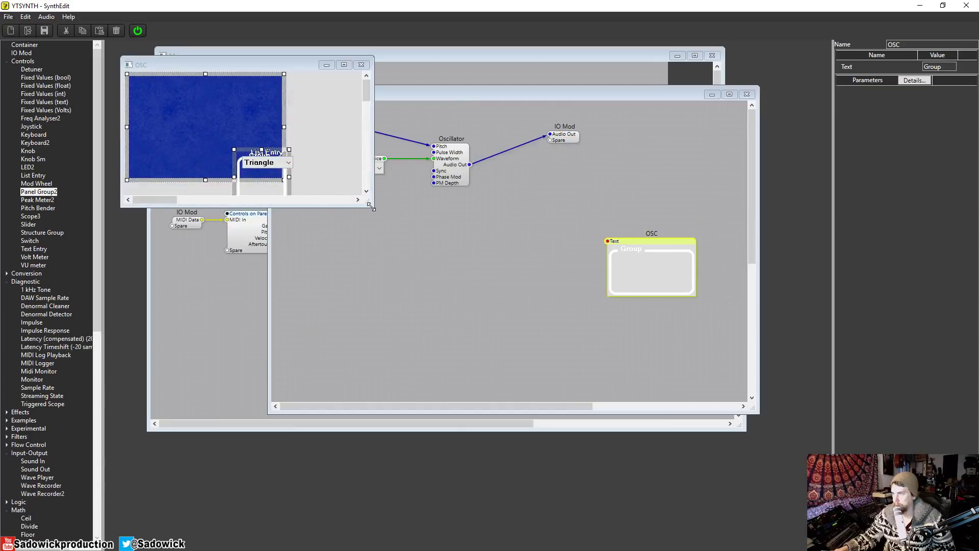
left_click(362, 64)
- Open the OSC container's panel editor in a larger window, move the group frame clear of the List Entry, and close the editor
right_click(439, 274)
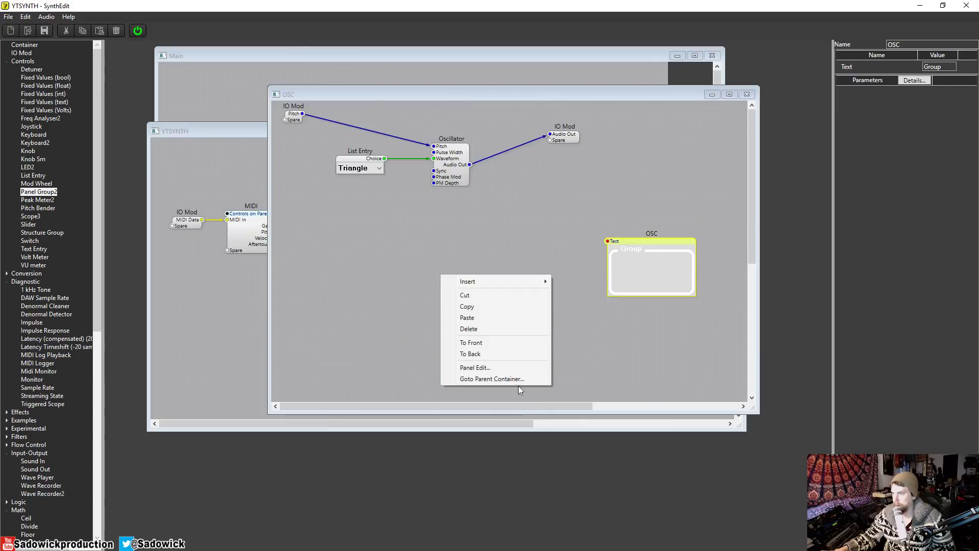
left_click(509, 368)
left_click_drag(372, 206, 666, 383)
left_click_drag(276, 158, 199, 105)
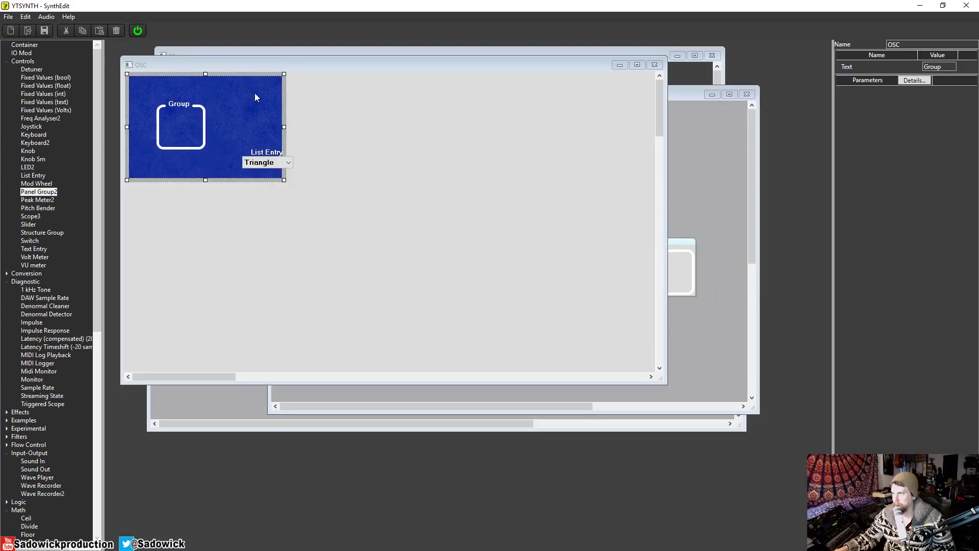
left_click(655, 65)
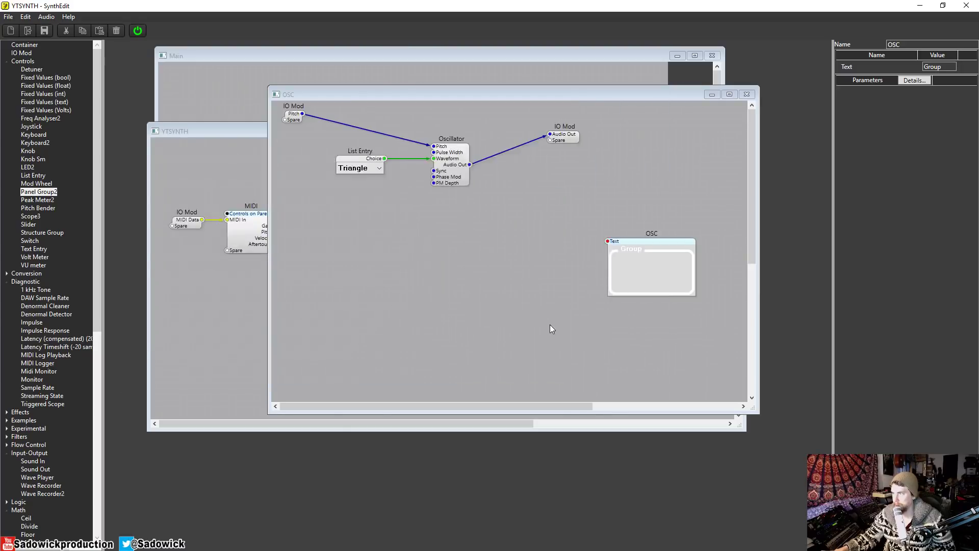
- Move the OSC panel group module closer to the Oscillator and set its Text to OSC
left_click_drag(657, 243, 532, 239)
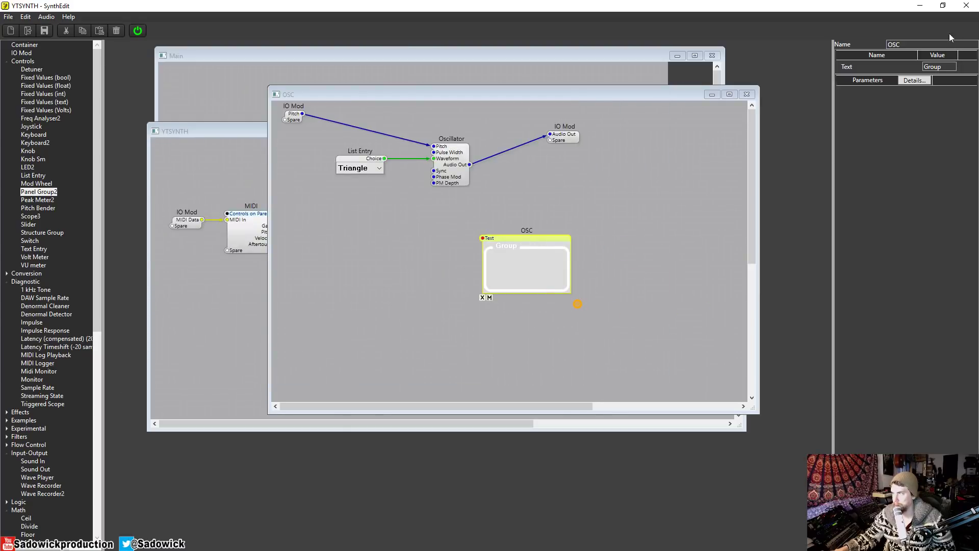
left_click(932, 67)
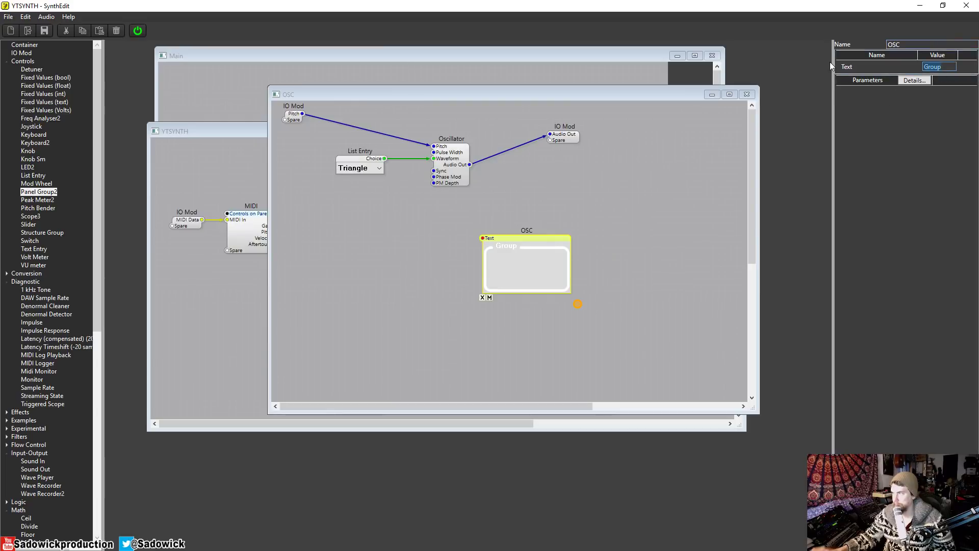
type("OSC")
key("Tab")
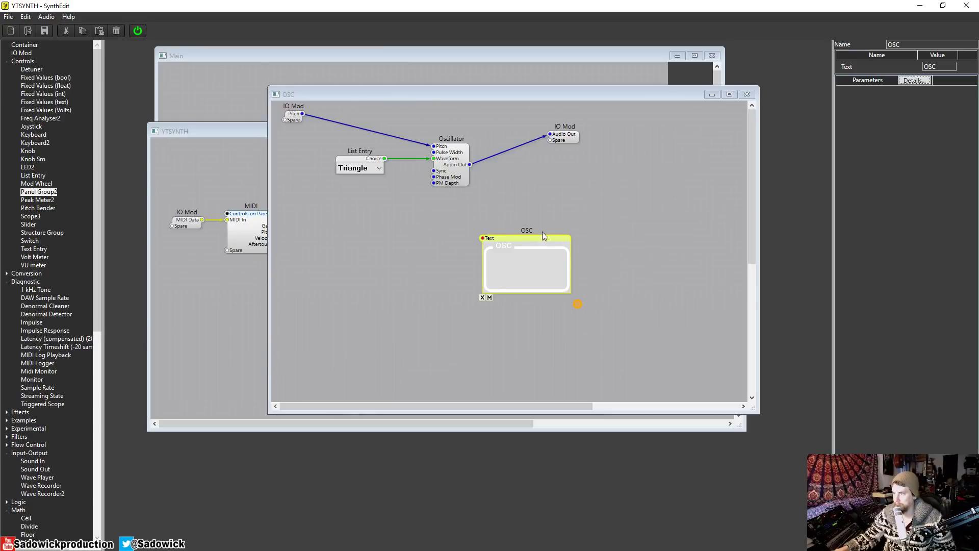
- Reopen the OSC panel editor, move the OSC frame toward the upper-left corner, and enlarge the blue panel
right_click(360, 221)
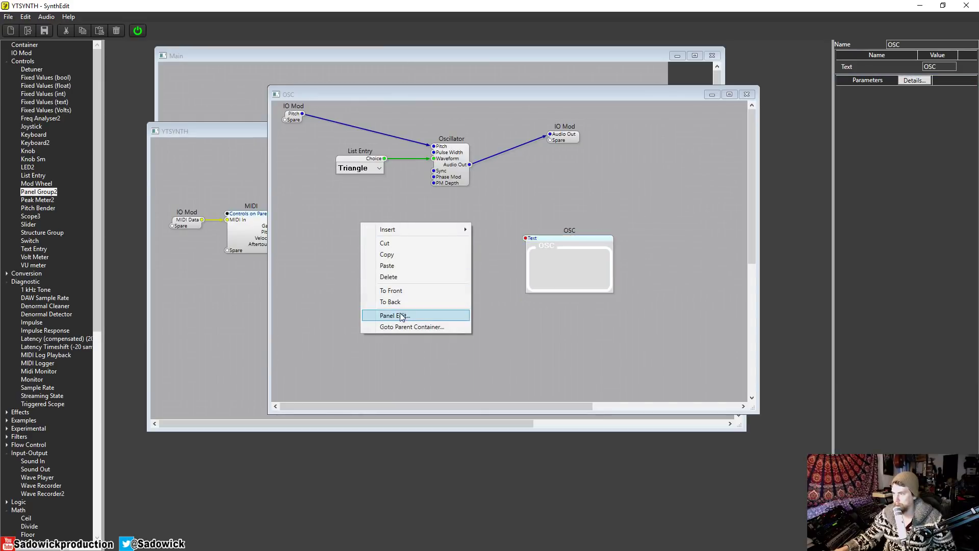
left_click(401, 317)
mouse_move(203, 147)
left_mouse_down()
mouse_move(232, 142)
mouse_move(199, 134)
left_mouse_up()
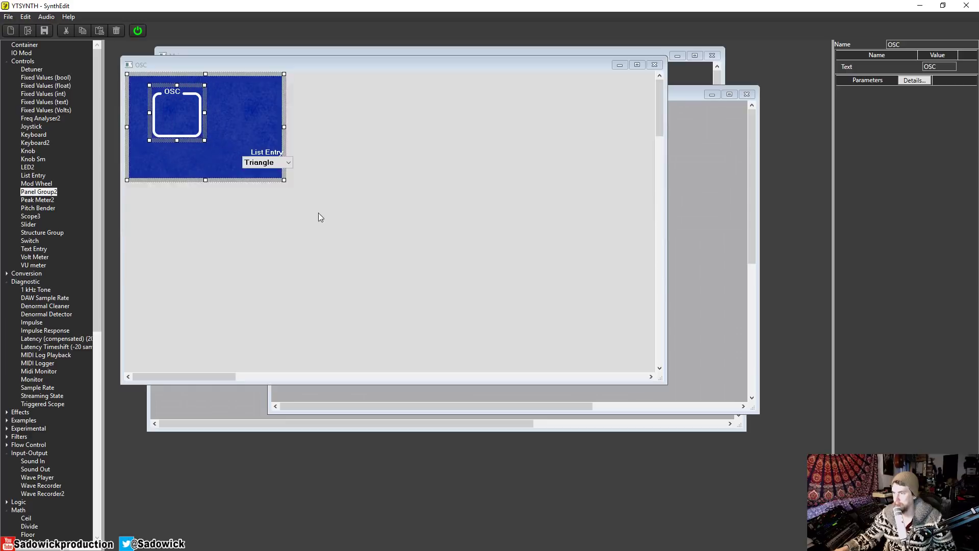
left_click_drag(285, 182, 532, 289)
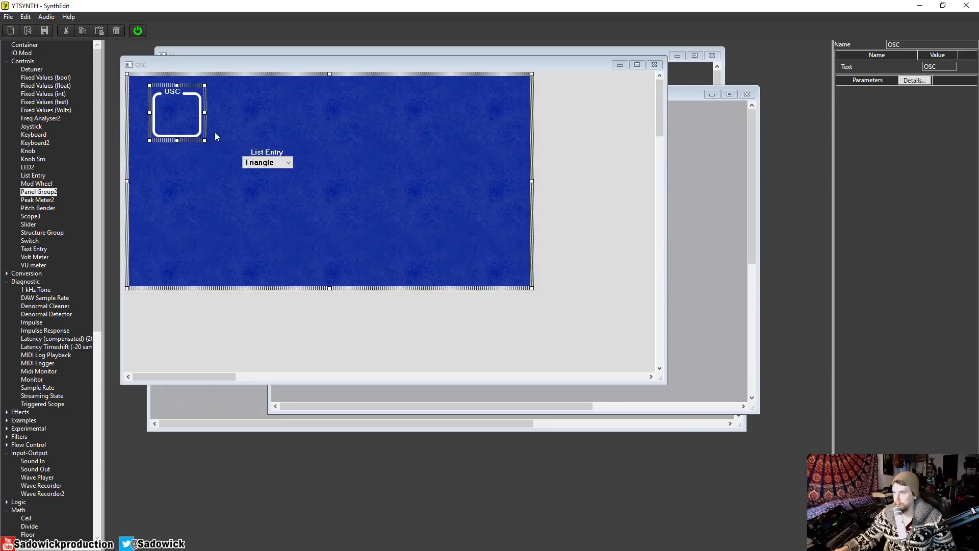
- Enlarge the OSC frame to about four times its width and place the List Entry inside its upper-left corner
left_click_drag(204, 144, 374, 161)
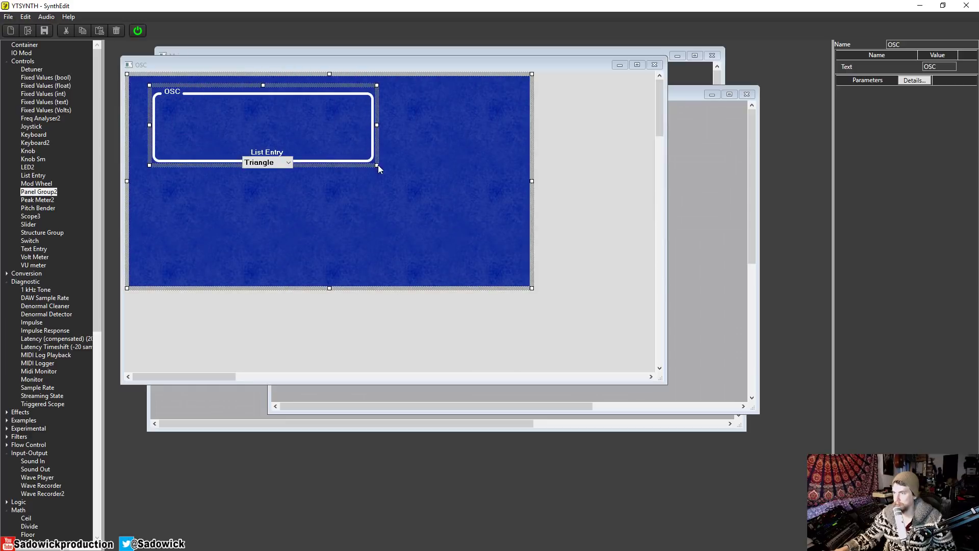
left_click(270, 154)
left_click_drag(271, 154, 190, 105)
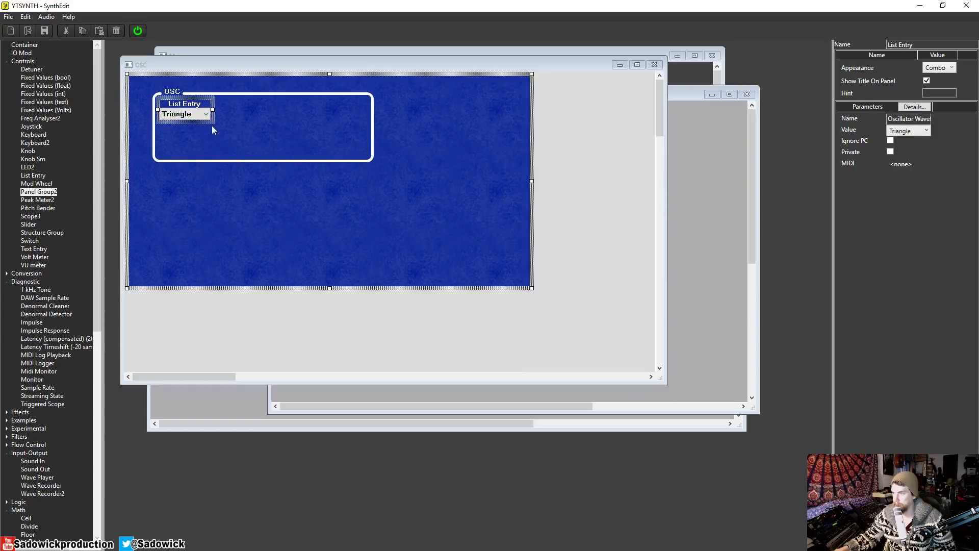
left_click(305, 162)
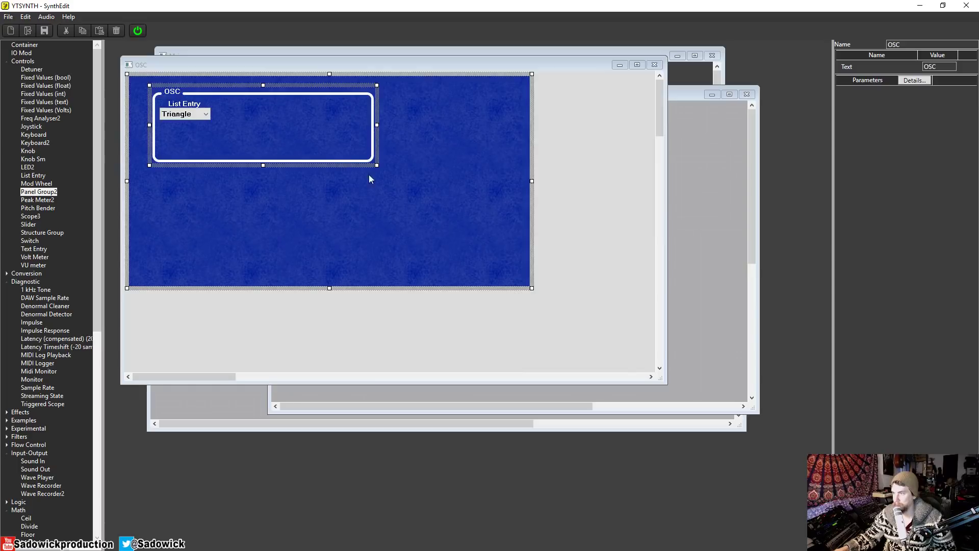
left_click(655, 64)
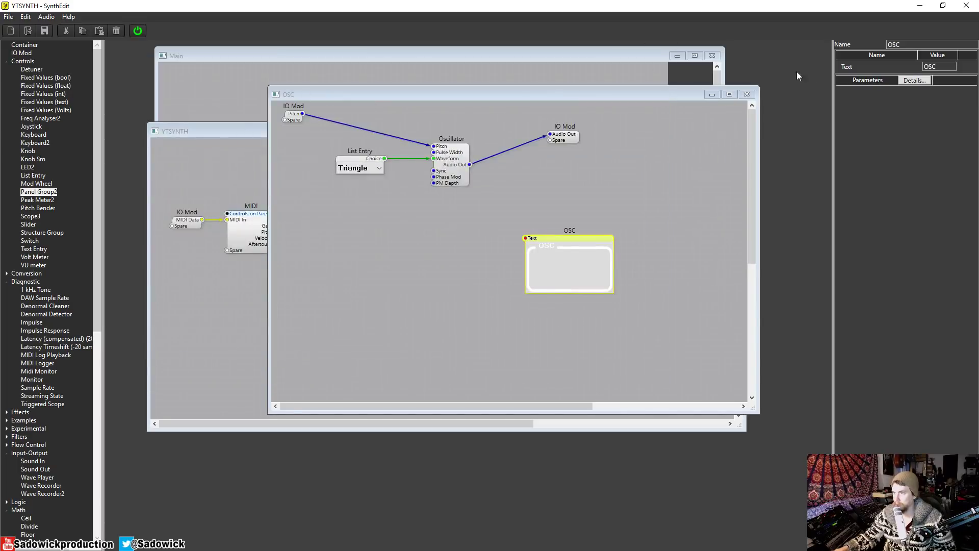
- Return to the YTSYNTH structure and check its panel for the OSC section
left_click(747, 95)
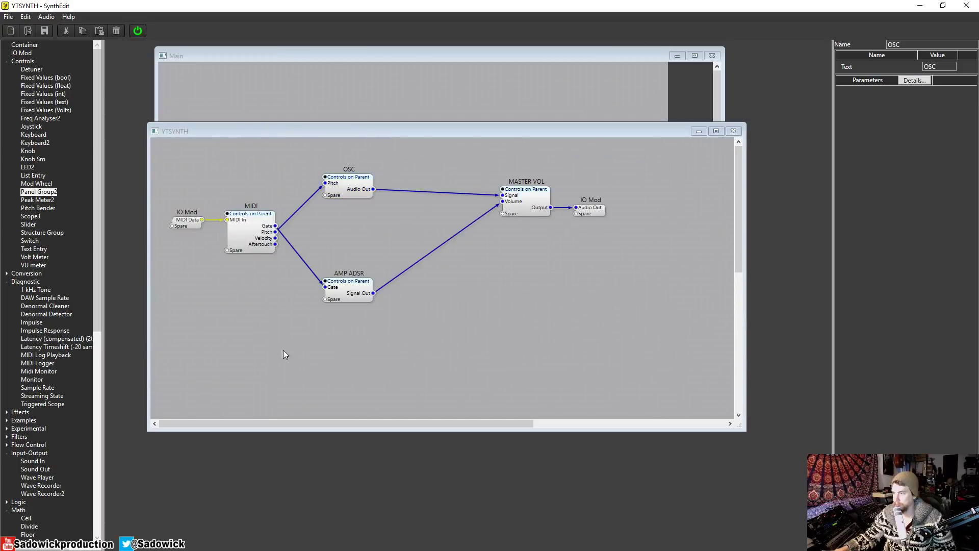
right_click(277, 338)
left_click(293, 430)
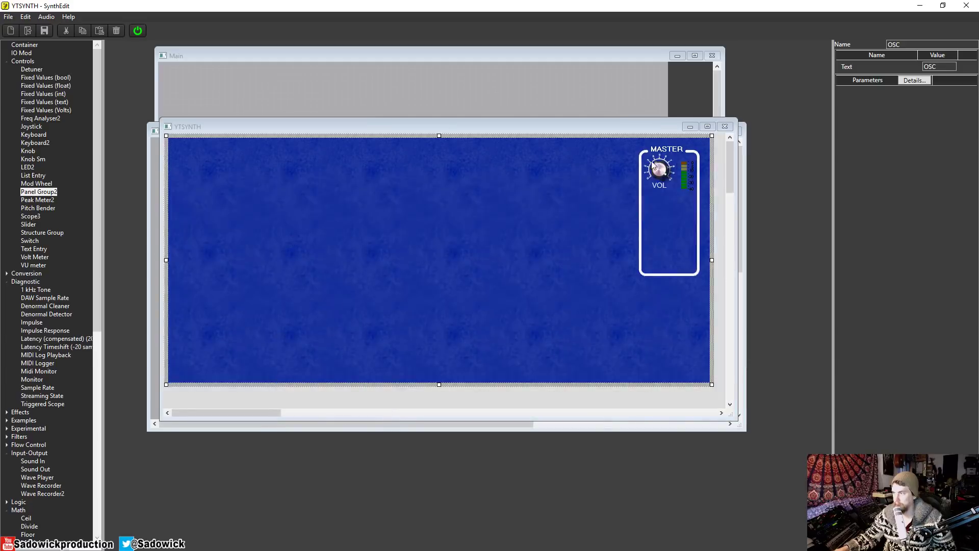
left_click(725, 126)
- Enable Controls on Parent for the OSC container and place its section in the upper-left corner of the YTSYNTH panel
left_click(356, 184)
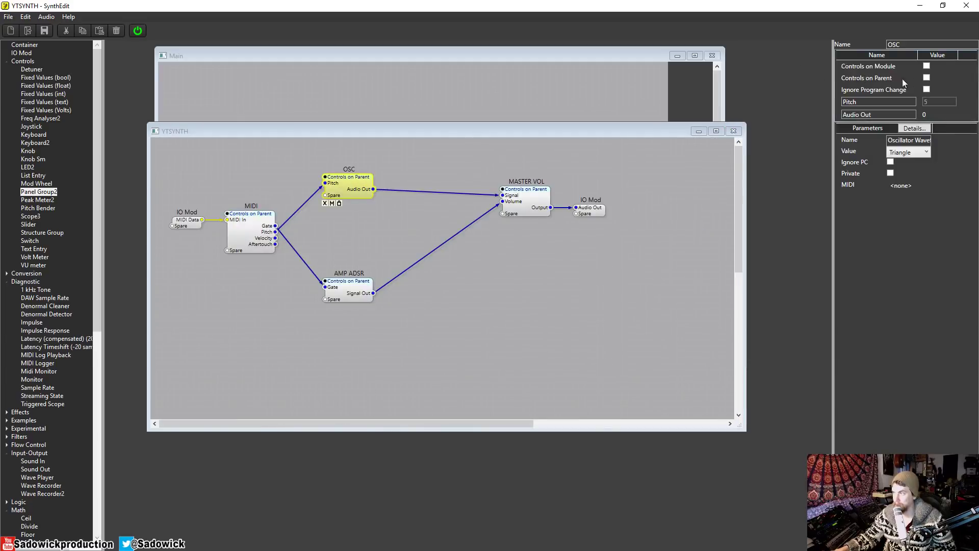
left_click(927, 77)
right_click(449, 277)
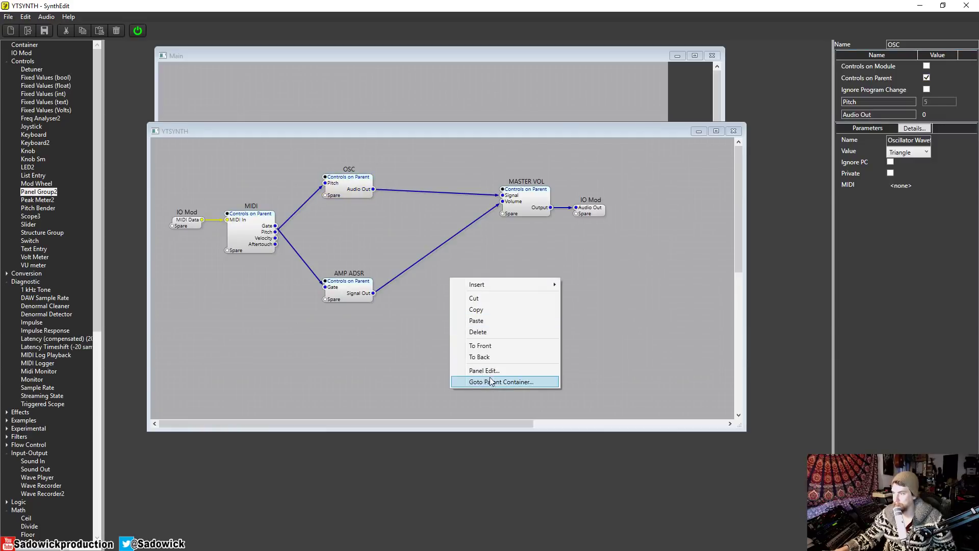
left_click(485, 371)
left_click(431, 209)
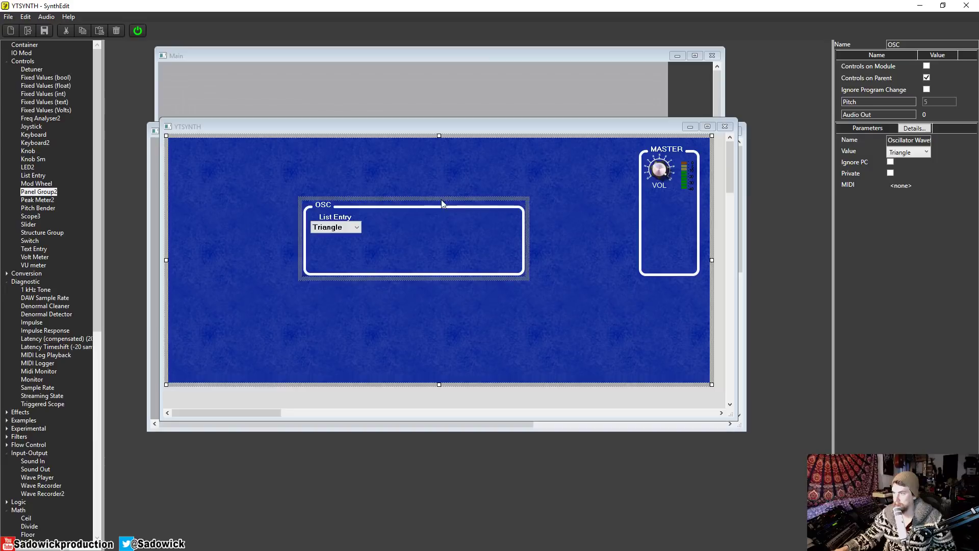
left_click_drag(442, 200, 314, 148)
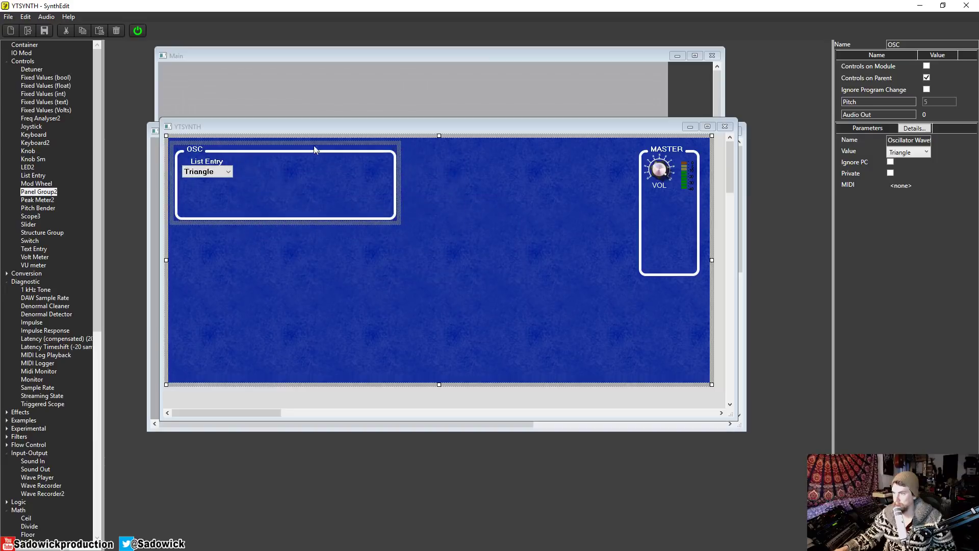
- Try the Saw and Ramp waveforms, set the OSC selector to Pulse, and nudge the OSC section slightly right
left_click(228, 172)
left_click(201, 188)
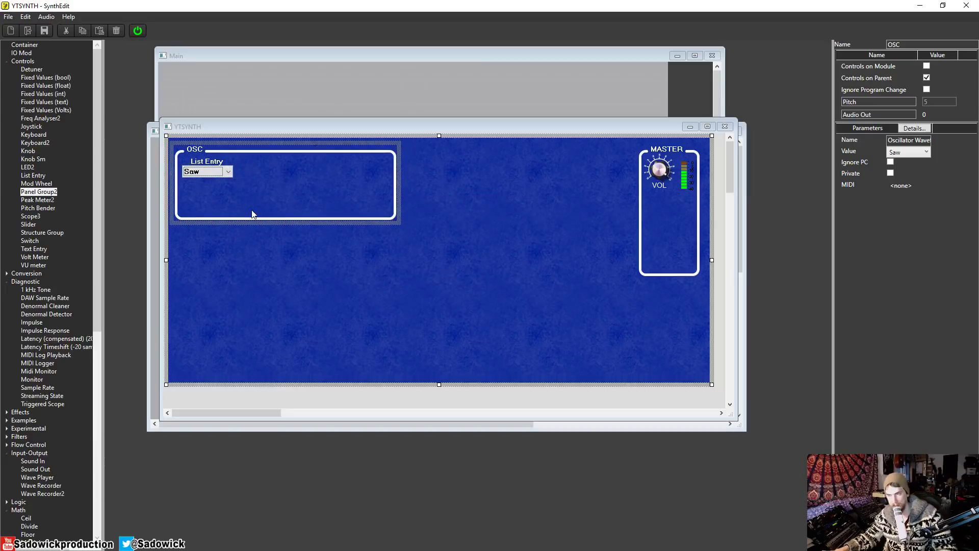
left_click(229, 172)
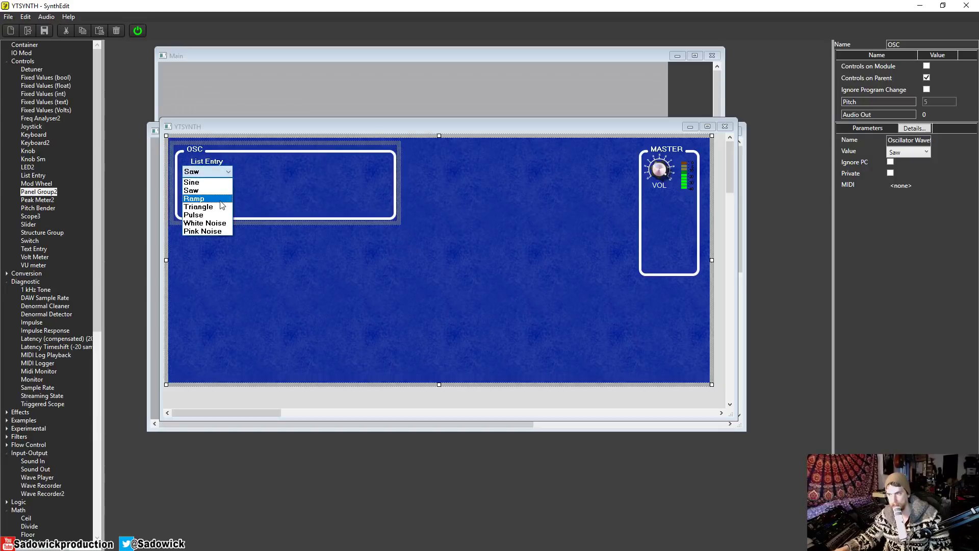
left_click(214, 198)
left_click(229, 172)
left_click(213, 217)
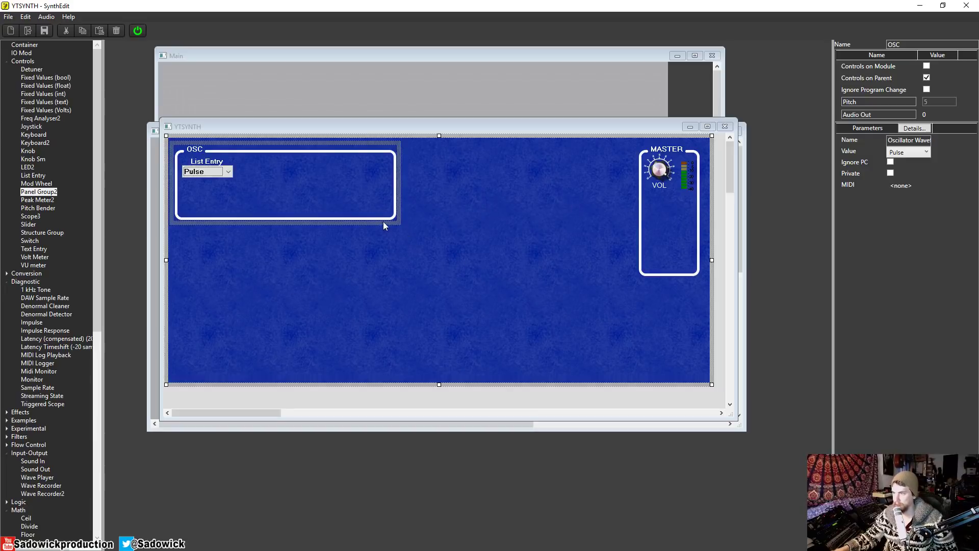
left_click_drag(383, 226, 342, 225)
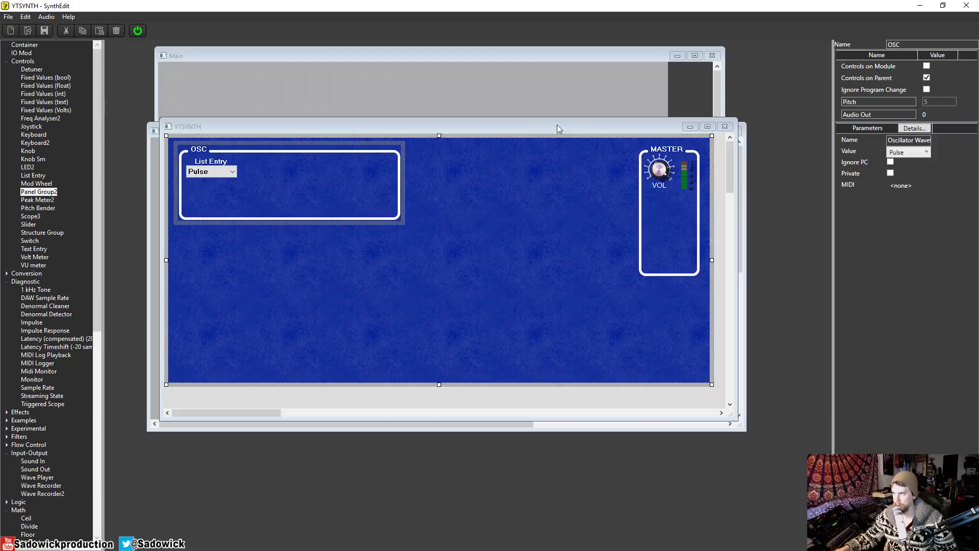
left_click(725, 127)
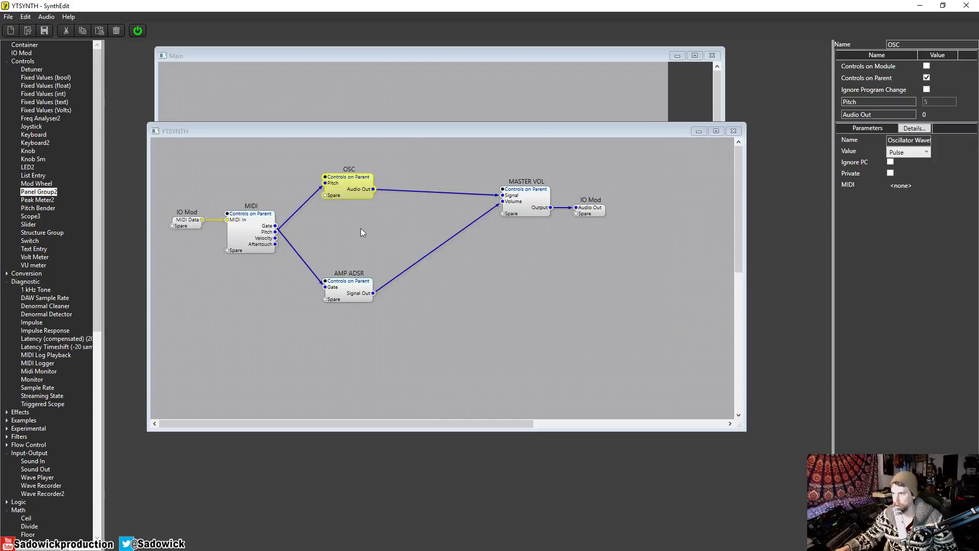
- Open the OSC container and rearrange its modules, with the panel group at lower left and more room after the Oscillator
double_click(354, 181)
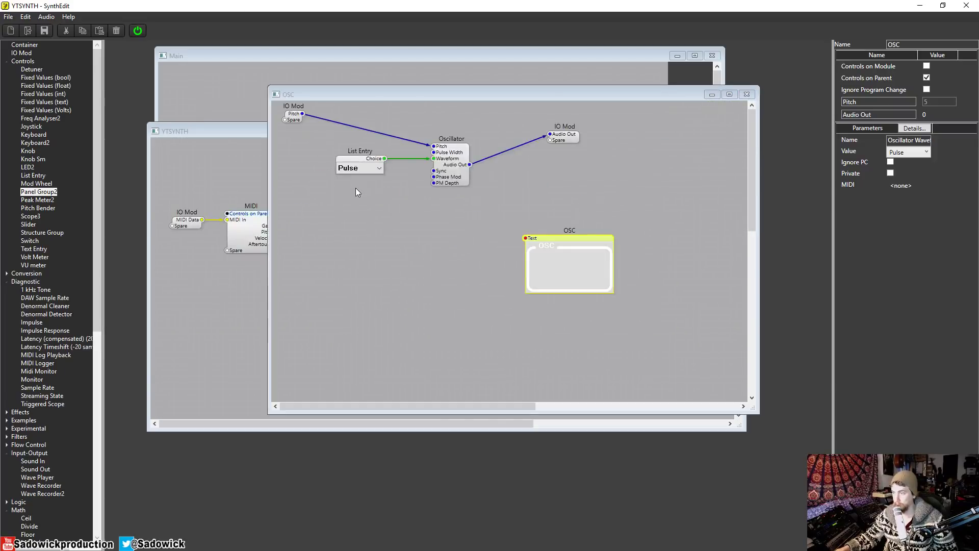
left_click_drag(578, 237, 307, 349)
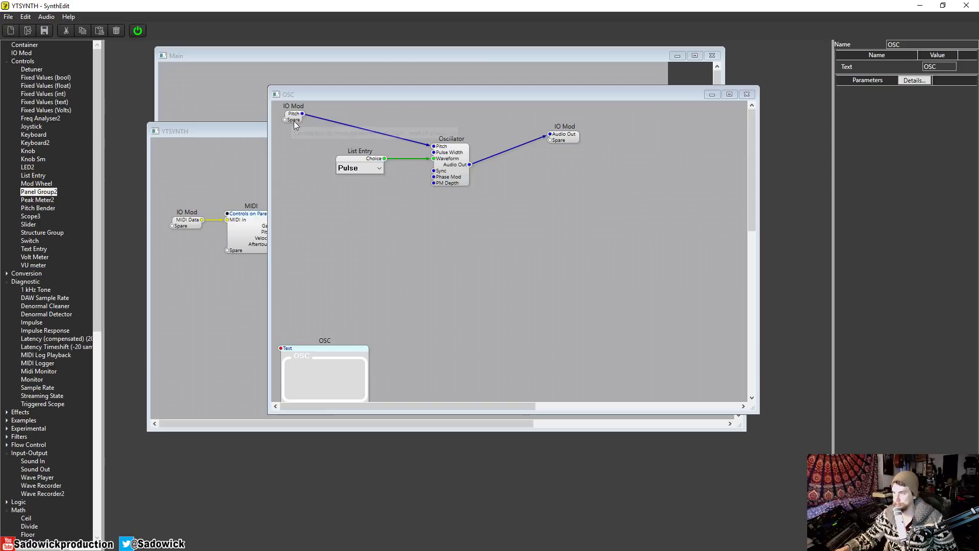
left_click_drag(453, 147, 465, 129)
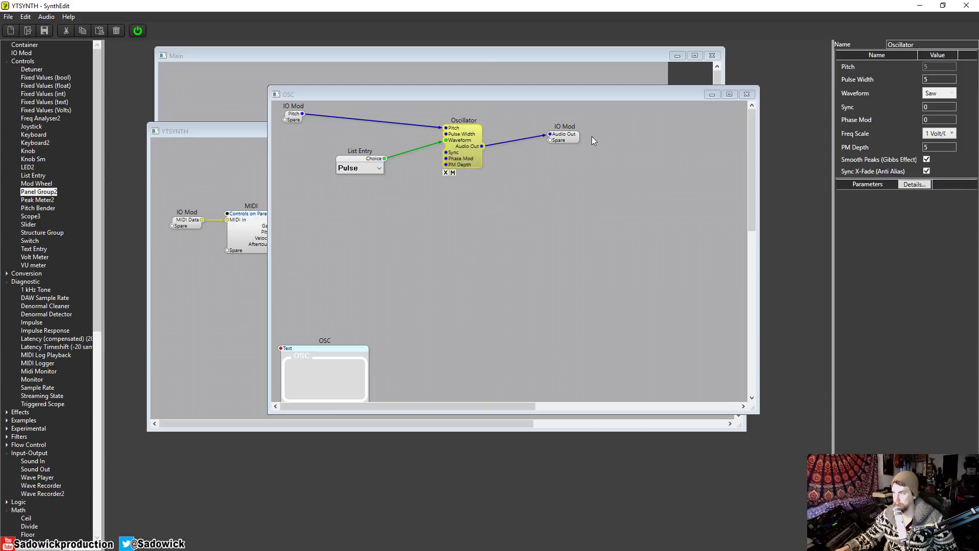
left_click_drag(570, 141, 613, 147)
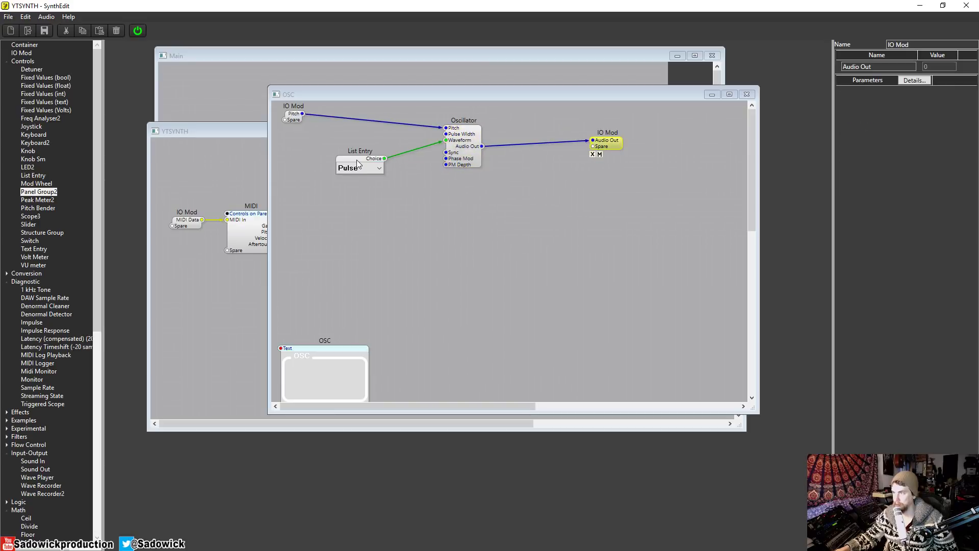
left_click_drag(358, 165, 371, 158)
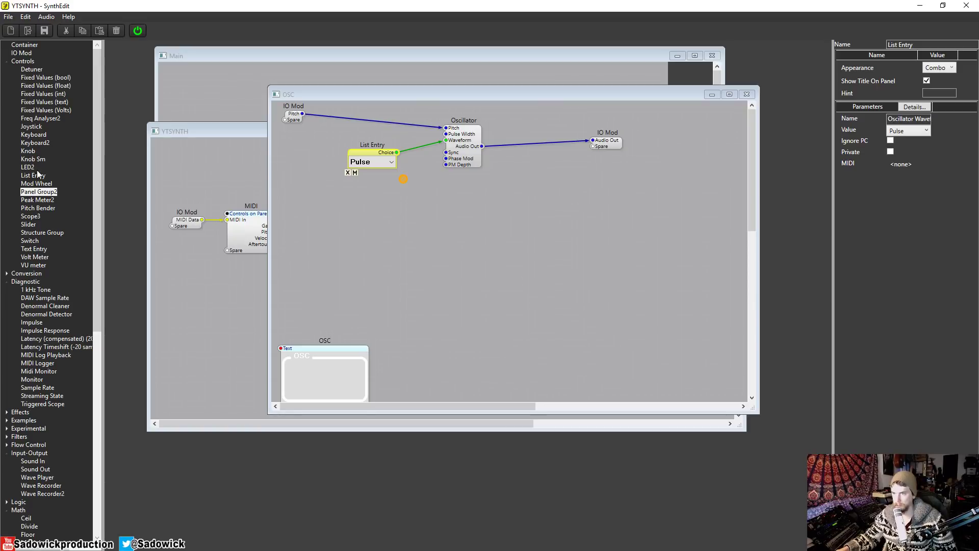
- Add a Knob Sm module below the Oscillator and set its High value to 1
left_click_drag(31, 160, 532, 209)
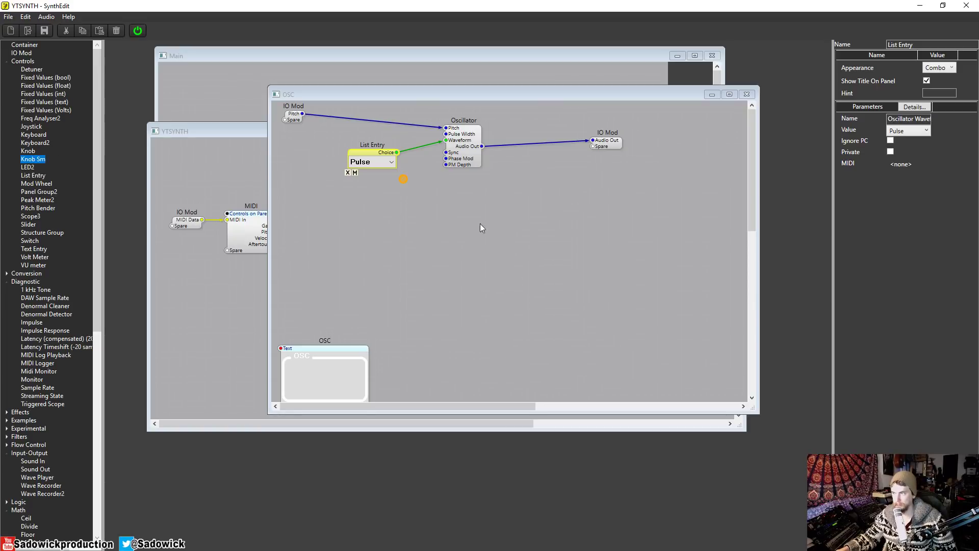
left_click_drag(482, 228, 477, 226)
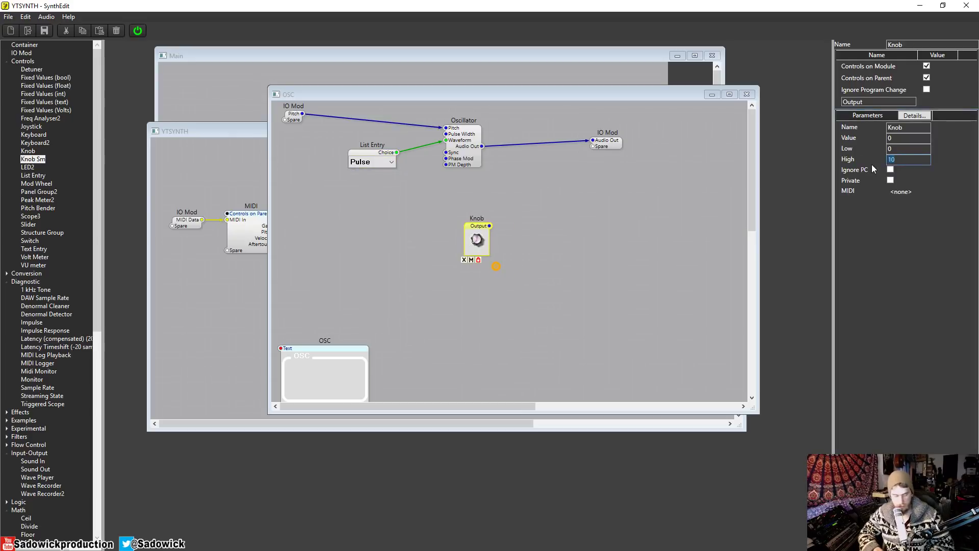
type("1")
key("Tab")
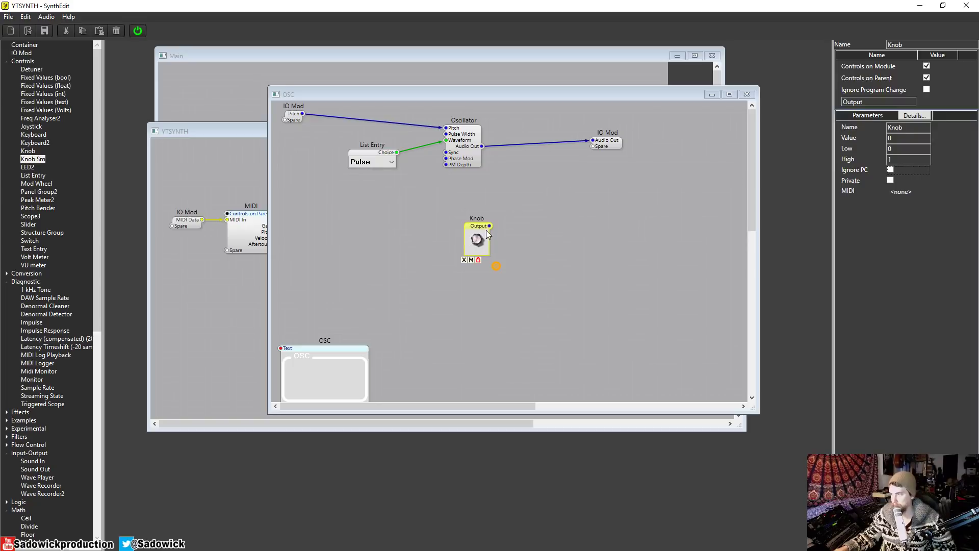
left_click_drag(477, 244, 493, 257)
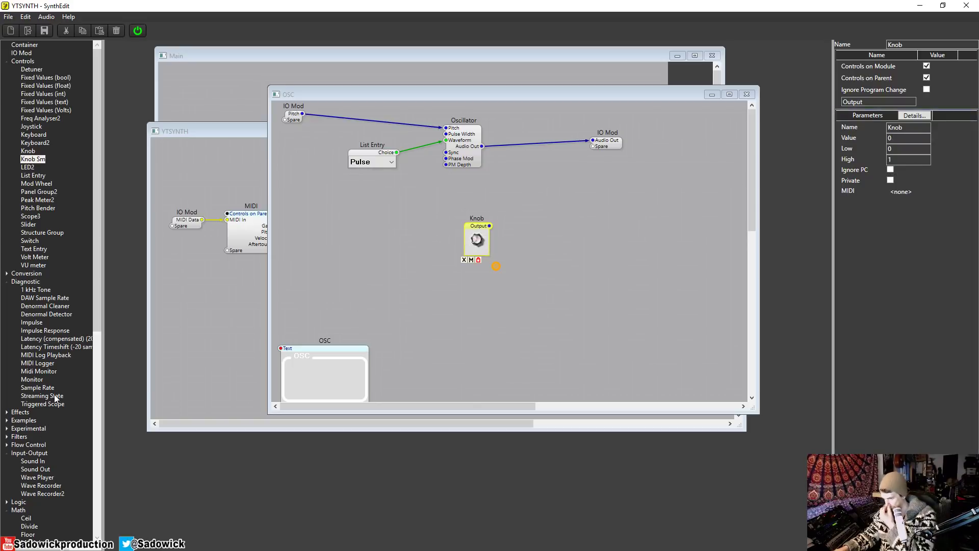
- Add a Multiply module, wiring the Oscillator's Audio Out to Input 1 and the Knob's Output to Input 2
scroll(46, 438, "down", 2)
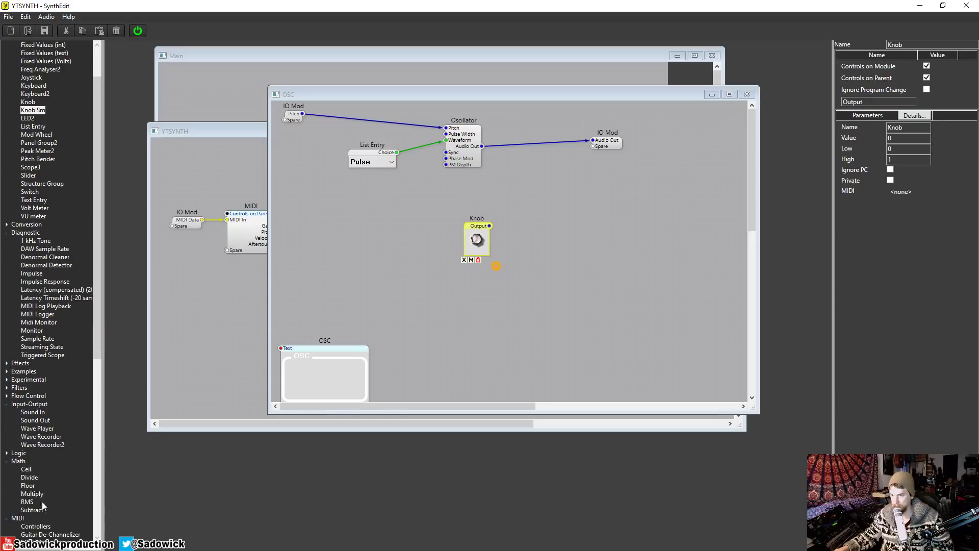
left_click_drag(32, 494, 520, 178)
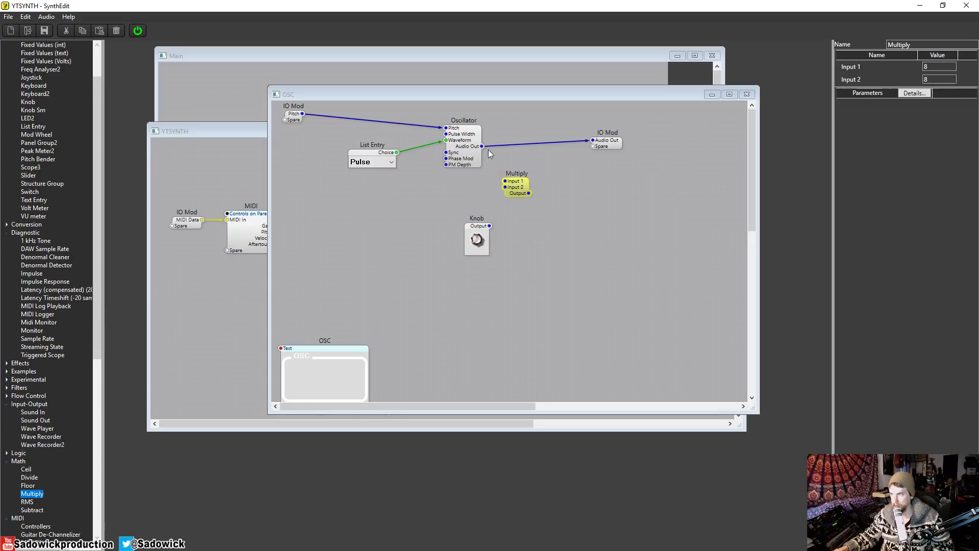
left_click_drag(482, 146, 505, 179)
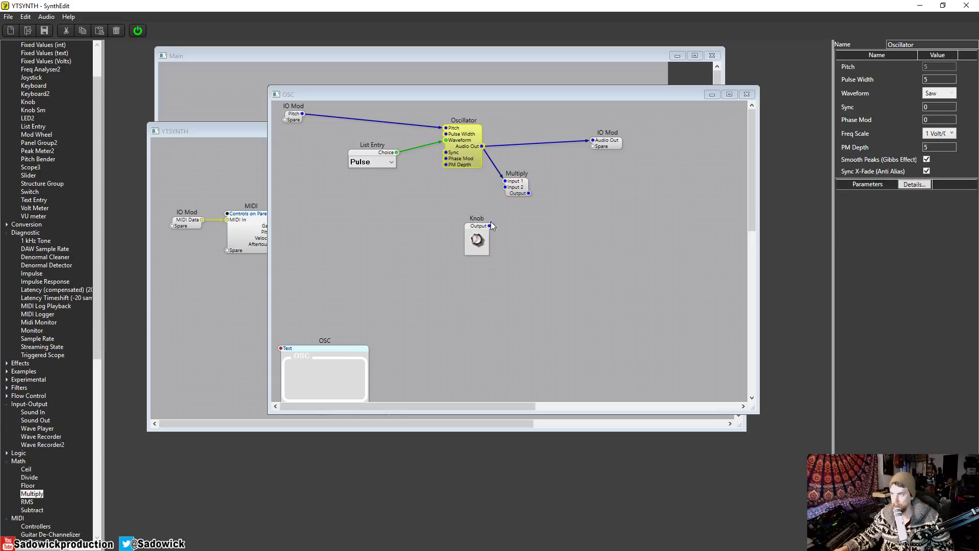
left_click_drag(489, 226, 503, 188)
left_click_drag(479, 234, 461, 203)
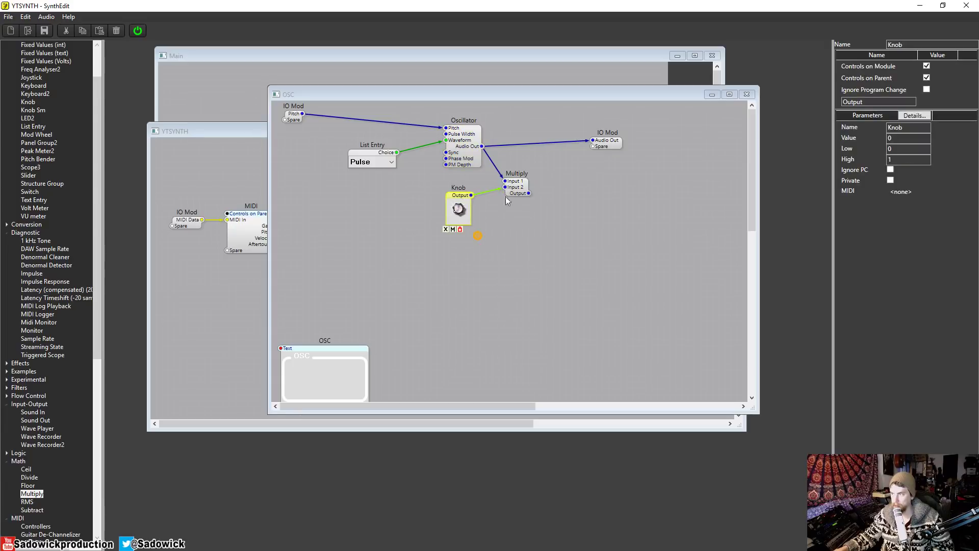
- Connect the Multiply output to the IO Mod's Audio Out and delete the direct wire from the Oscillator
left_click_drag(530, 194, 593, 141)
left_click(549, 141)
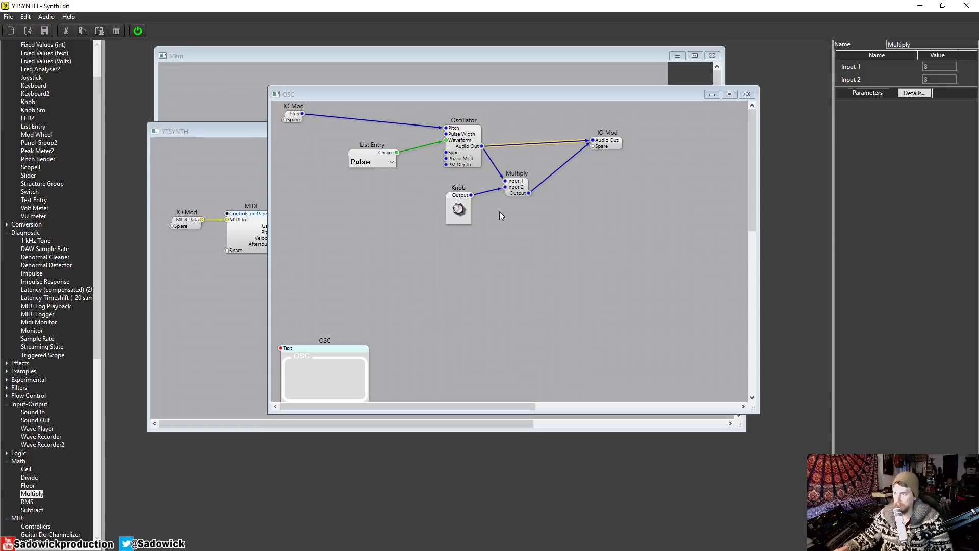
key("Delete")
- Line up the Multiply module and output IO Mod with the Oscillator and move the Knob just below Multiply
left_click_drag(519, 176, 535, 146)
left_click_drag(617, 140, 624, 145)
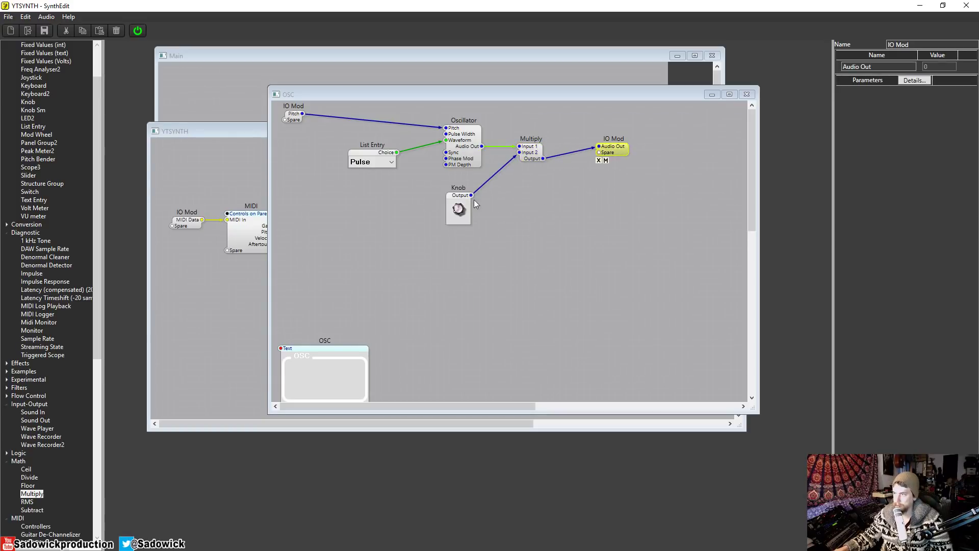
left_click_drag(459, 200, 489, 188)
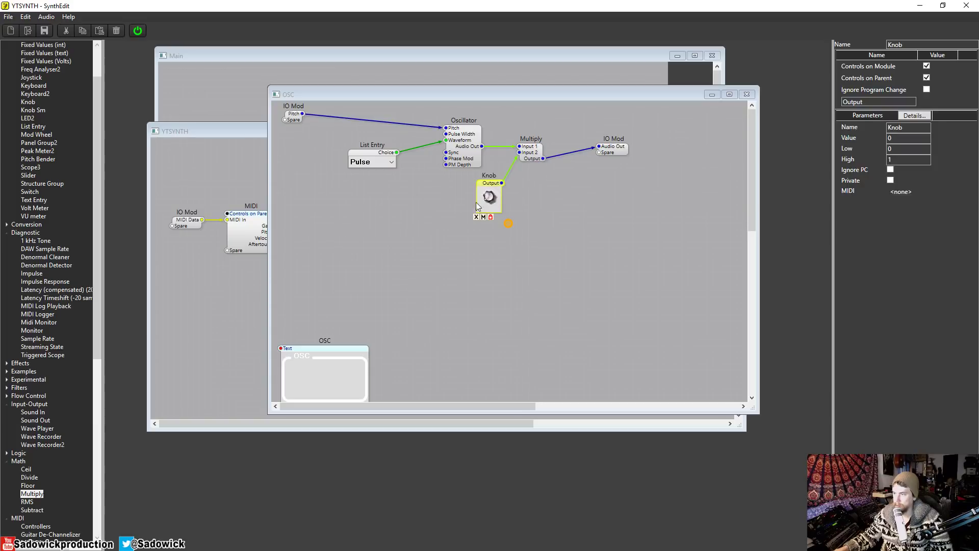
left_click_drag(490, 198, 504, 241)
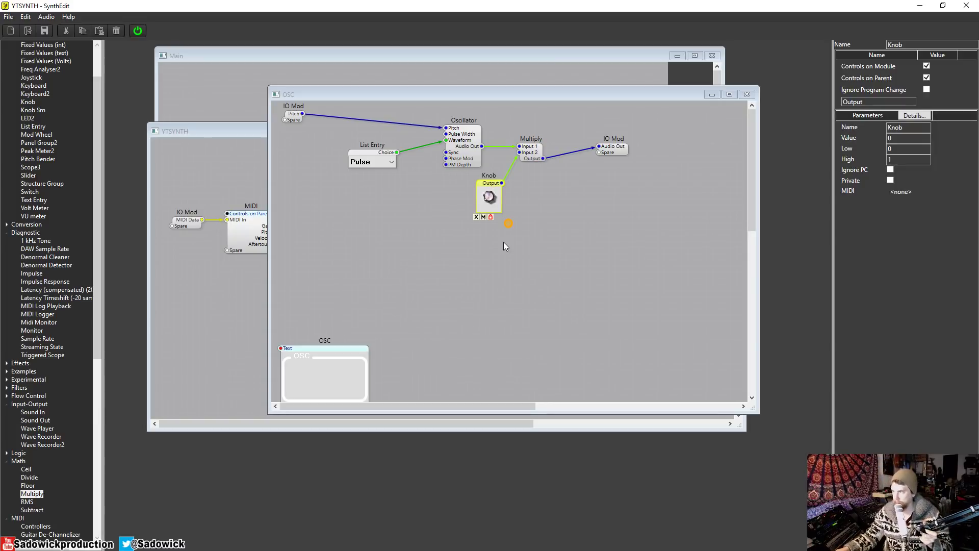
- Examine the Oscillator's Freq Scale options and the Knob's properties
left_click(457, 132)
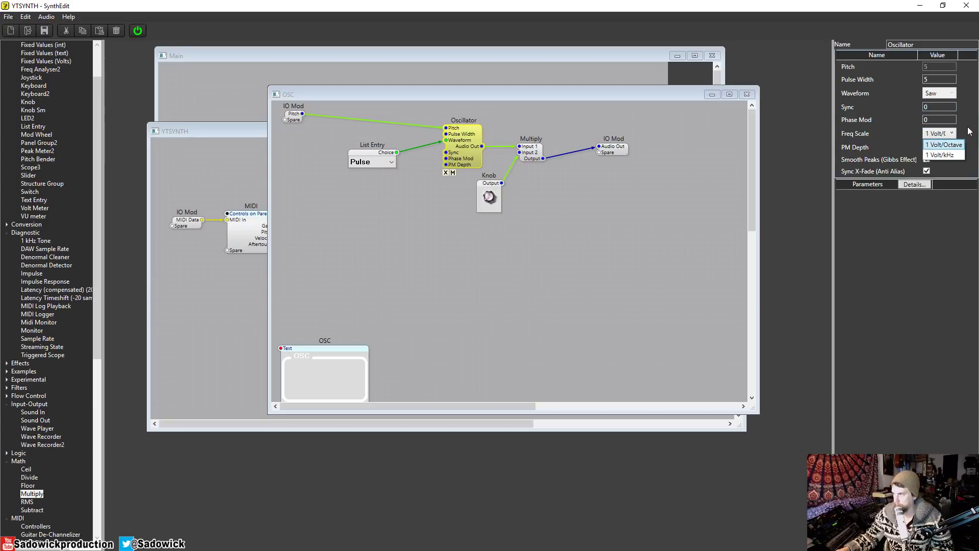
left_click(970, 131)
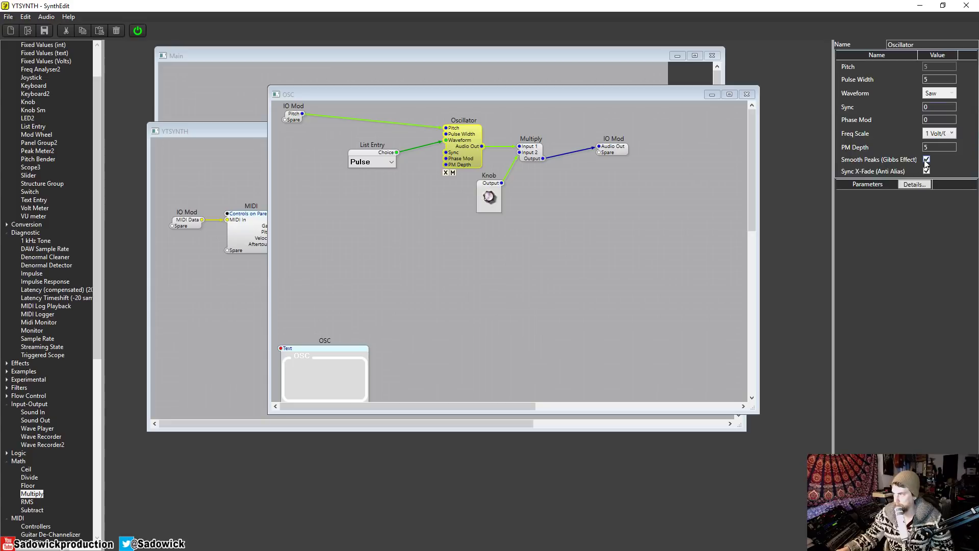
left_click(487, 205)
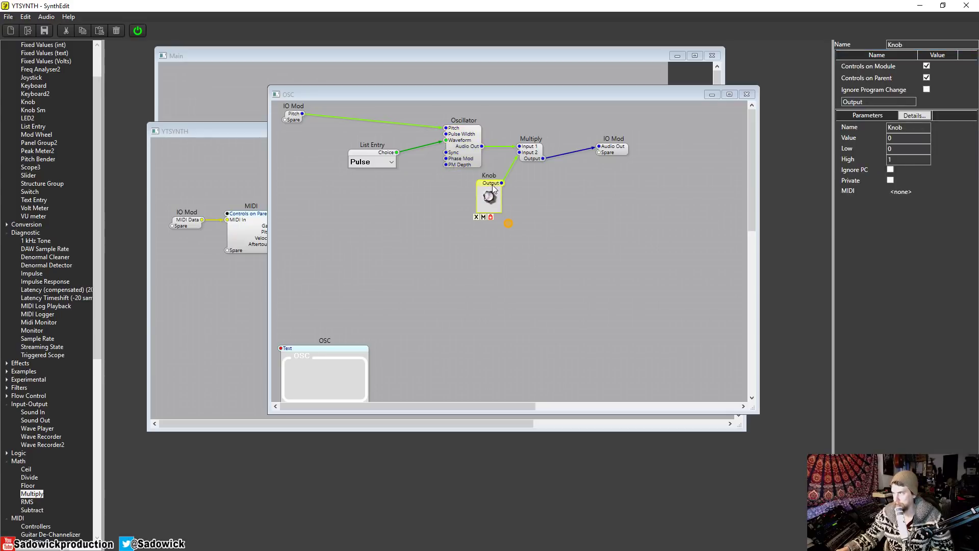
- Set the Text Entry3 text inside the Knob to VOL and close the Knob's structure
double_click(492, 187)
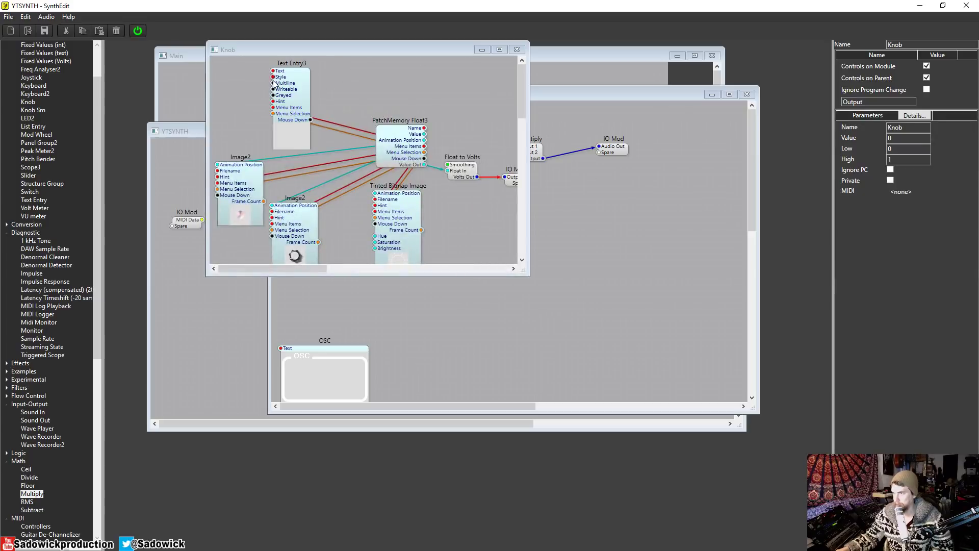
left_click(290, 85)
left_click(949, 79)
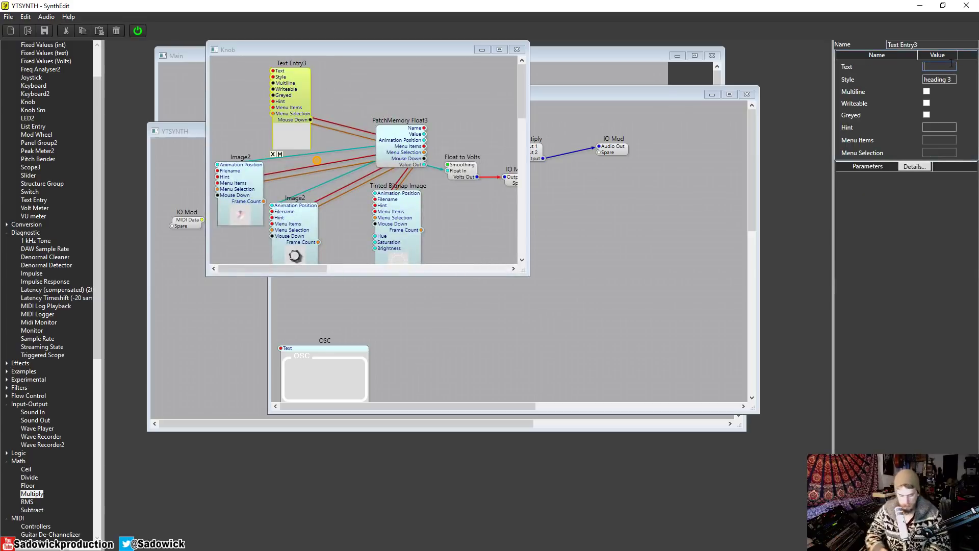
type("VOL")
key("Return")
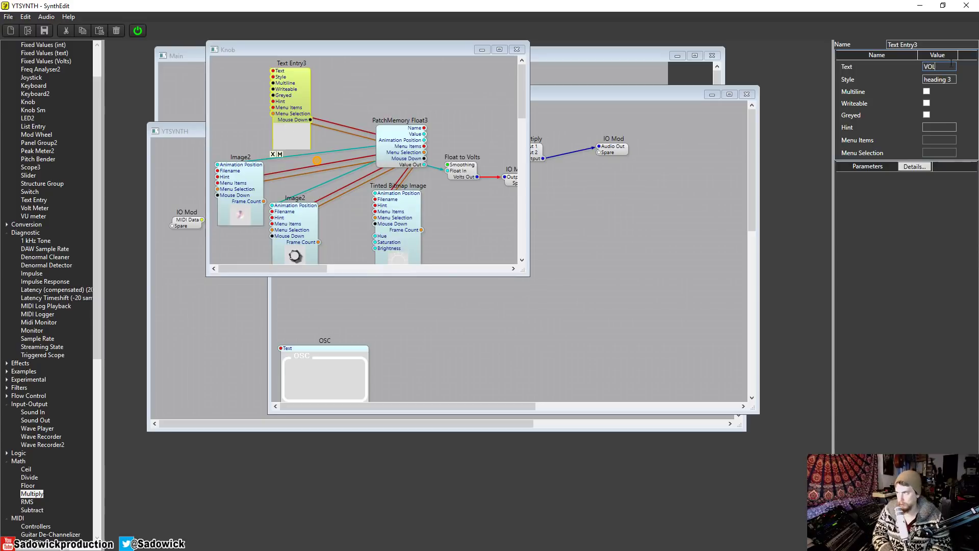
left_click(516, 50)
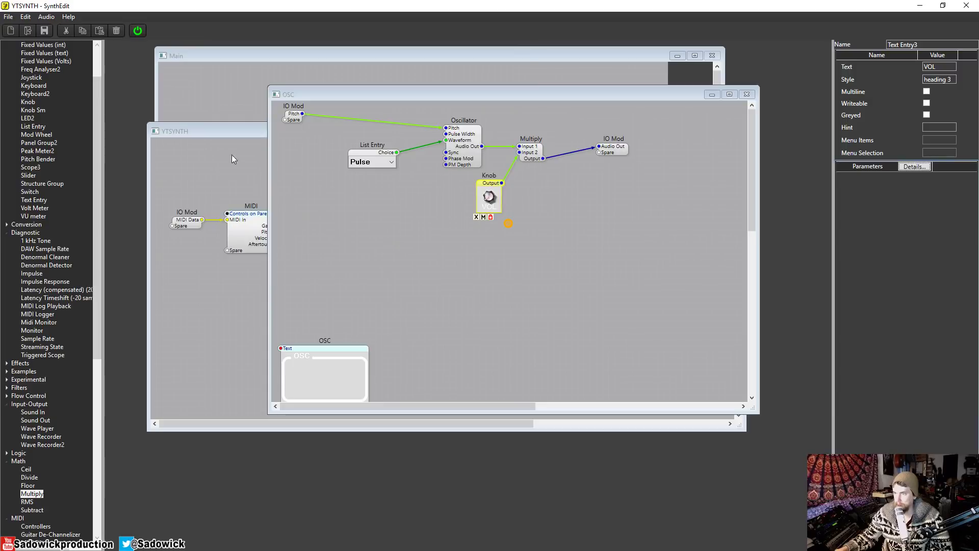
- Move the VOL knob on the OSC panel out from under the waveform list, further to its right
right_click(538, 236)
left_click(566, 329)
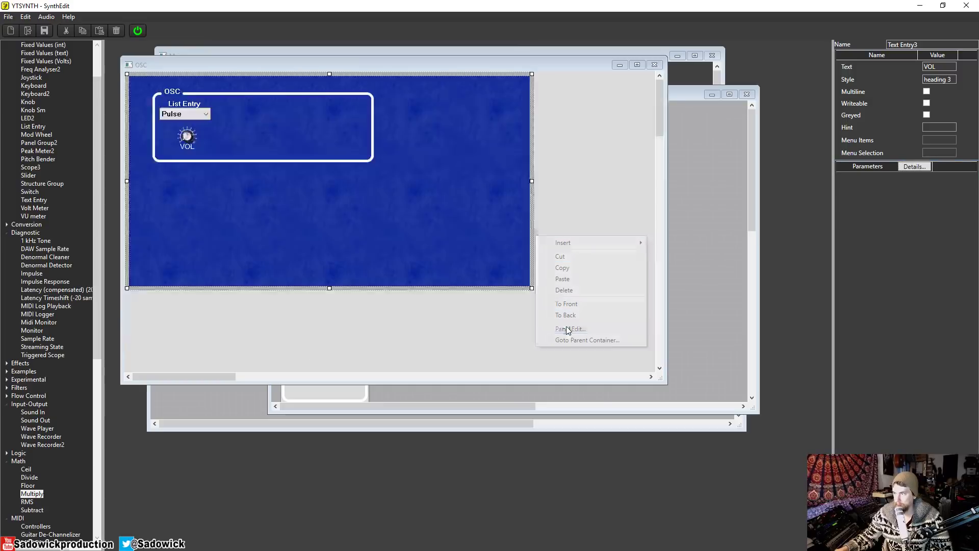
left_click_drag(187, 150, 243, 136)
left_click(654, 64)
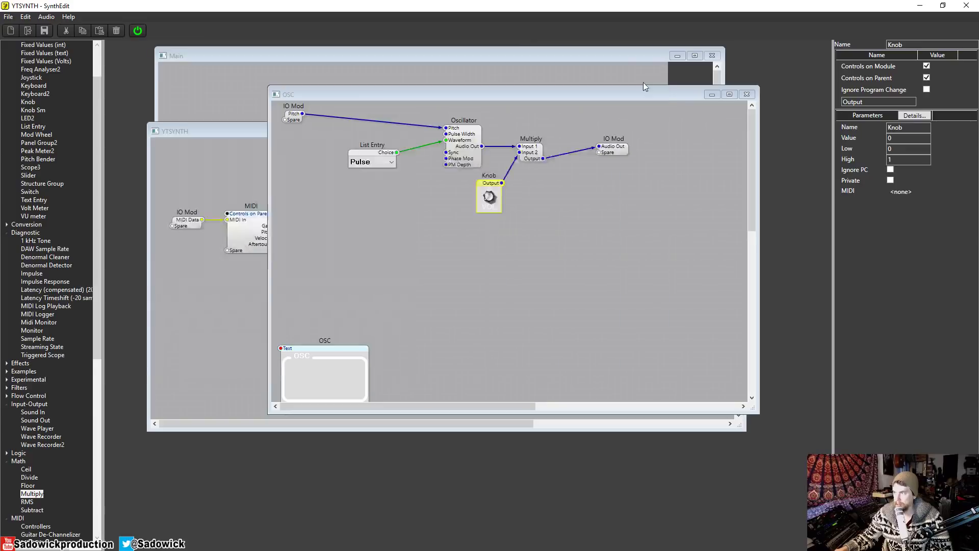
- Add a second Multiply module and a Switch, placing the Switch below the Knob in the OSC structure
left_click(535, 154)
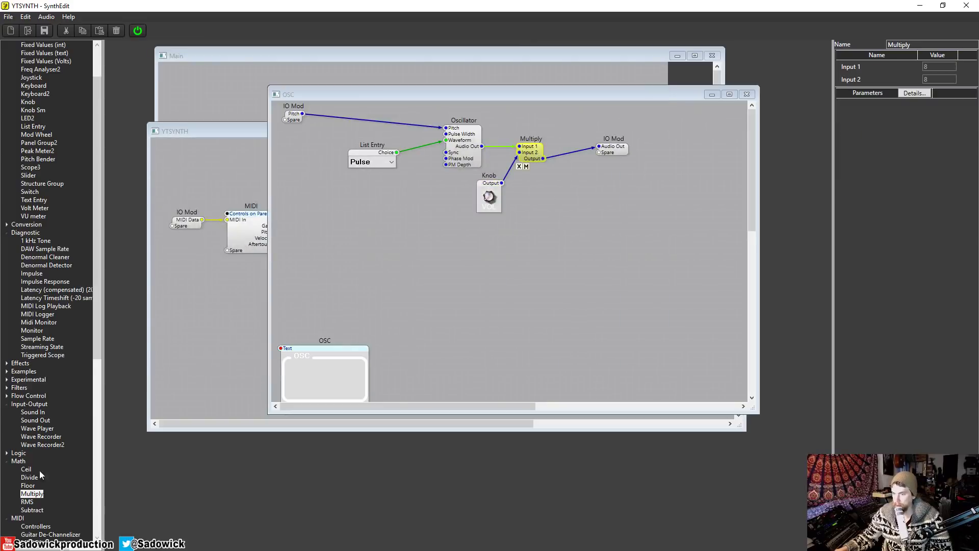
left_click_drag(32, 494, 556, 215)
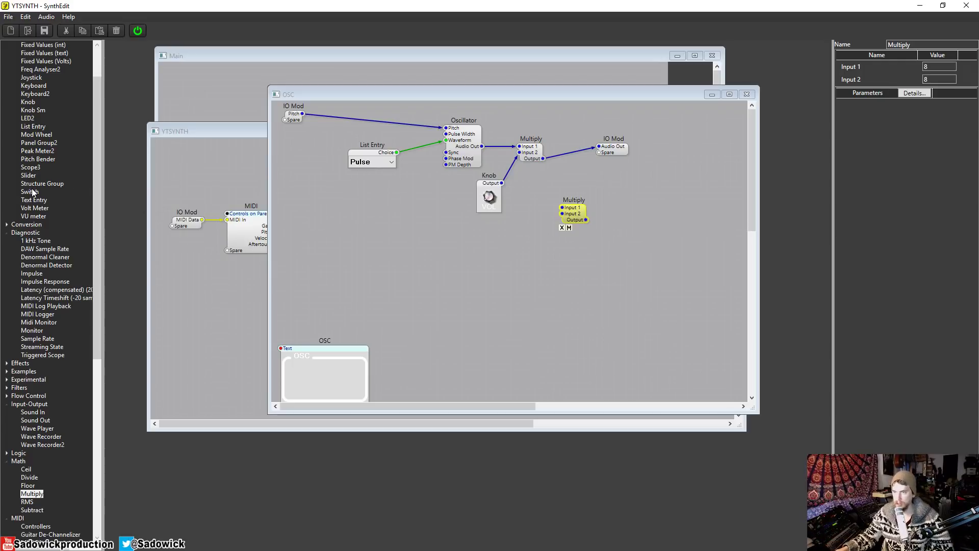
left_click_drag(32, 192, 494, 283)
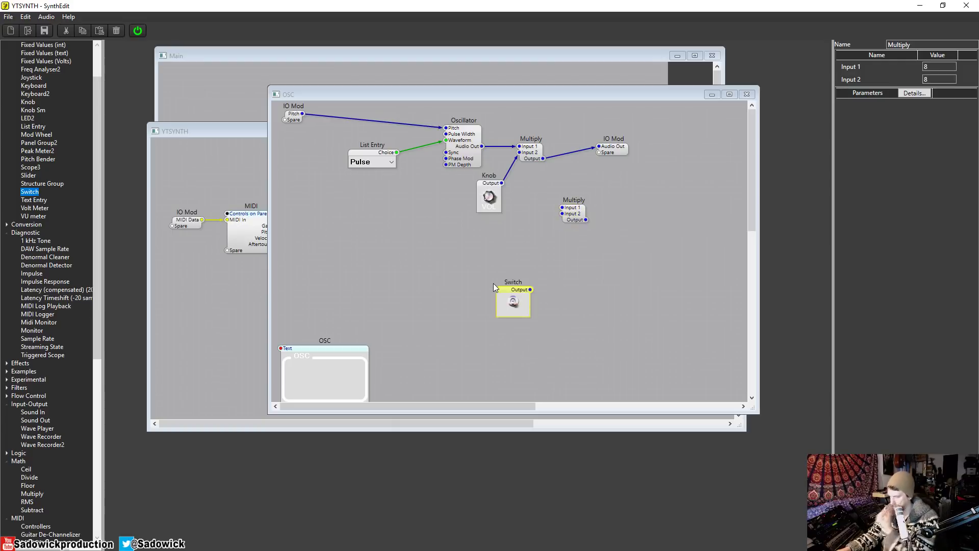
left_click(484, 185)
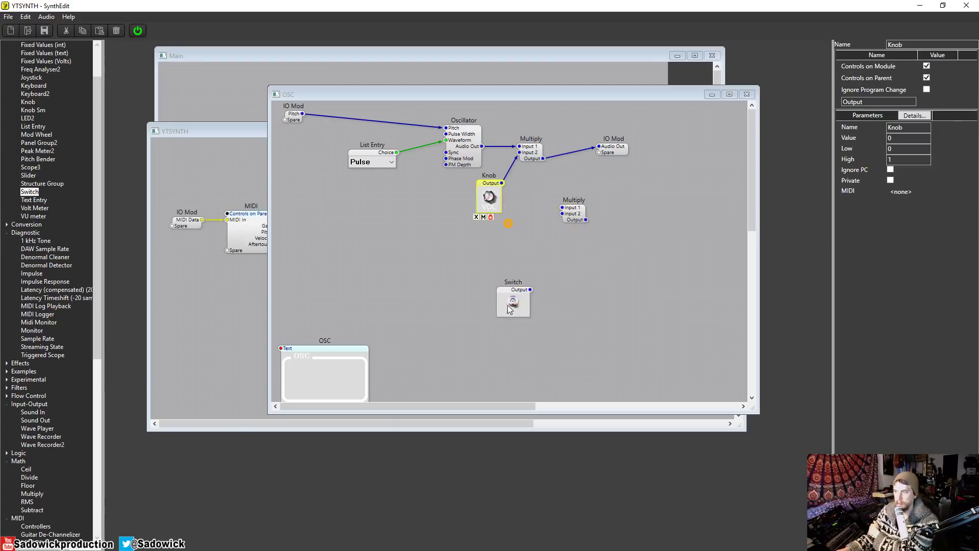
left_click_drag(508, 308, 499, 266)
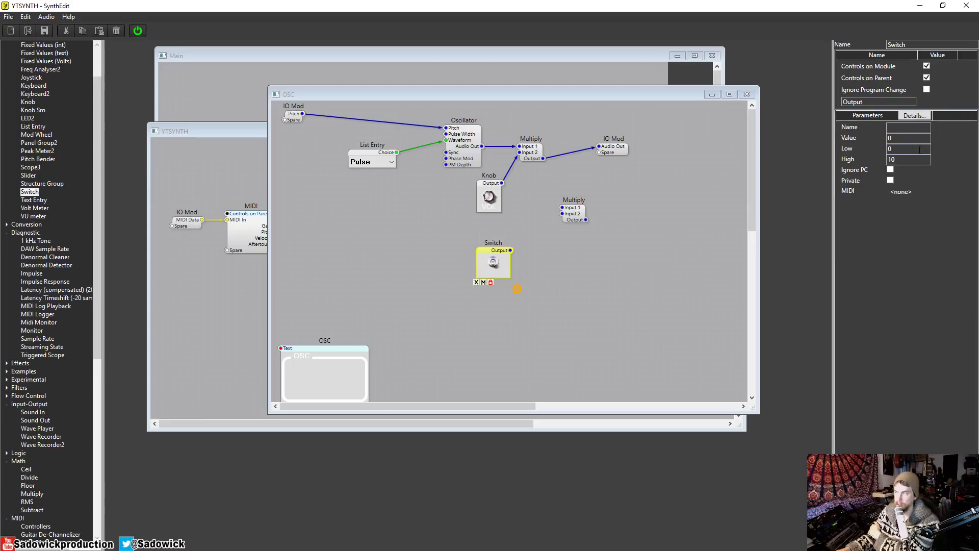
- Shift the Switch slightly and set its High parameter to 1
left_click_drag(502, 250, 508, 249)
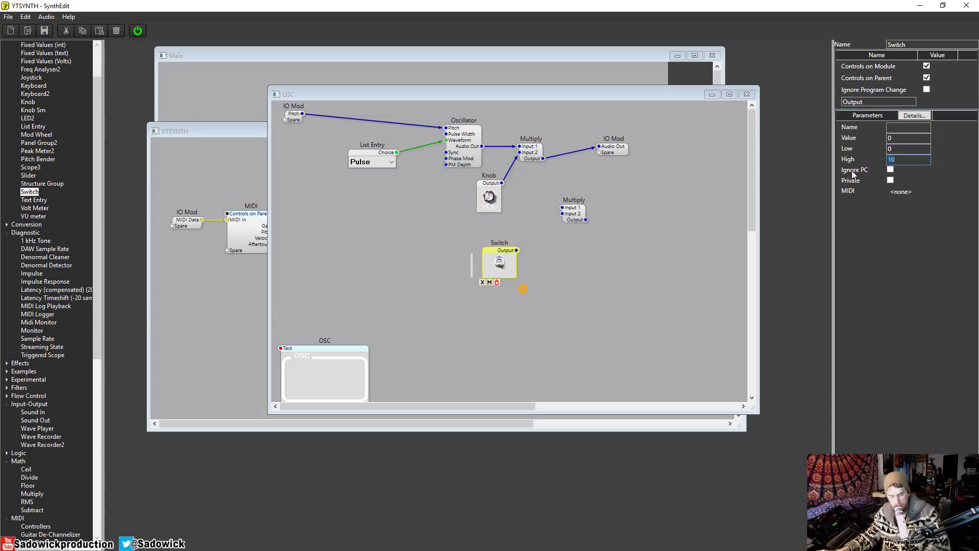
type("1")
key("Tab")
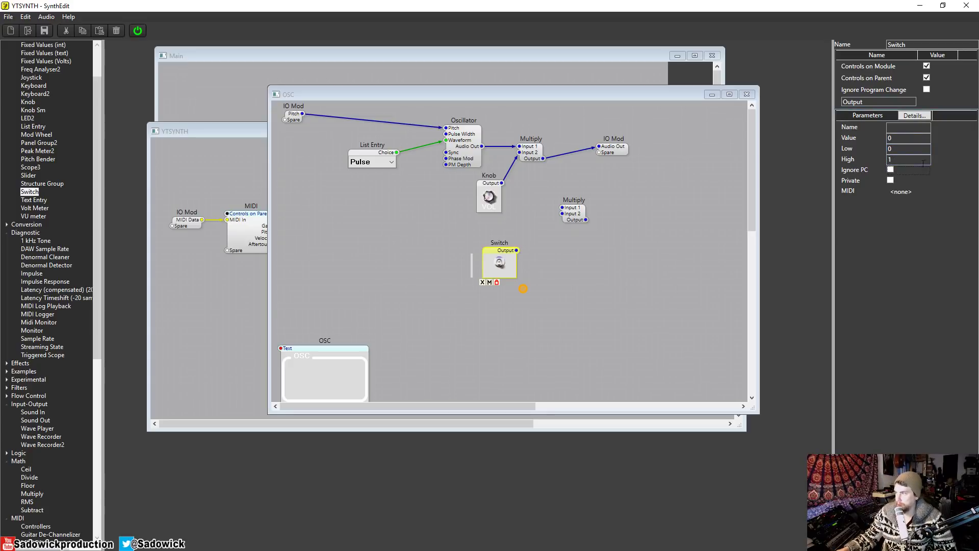
- Route the second Multiply (Input 1 from the first Multiply, Input 2 from the Switch) to the IO Mod's Audio Out, deleting the old direct wire
left_click_drag(543, 159, 563, 208)
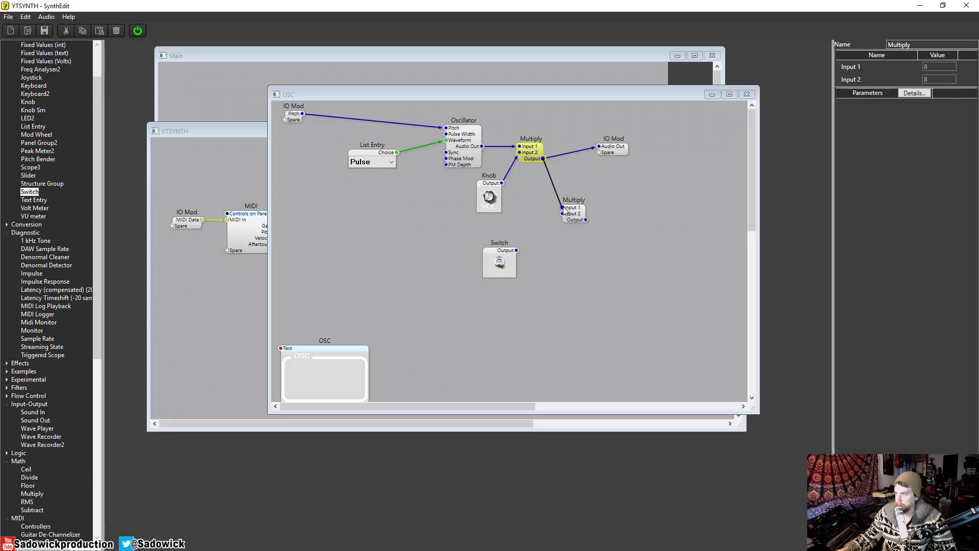
left_click(515, 256)
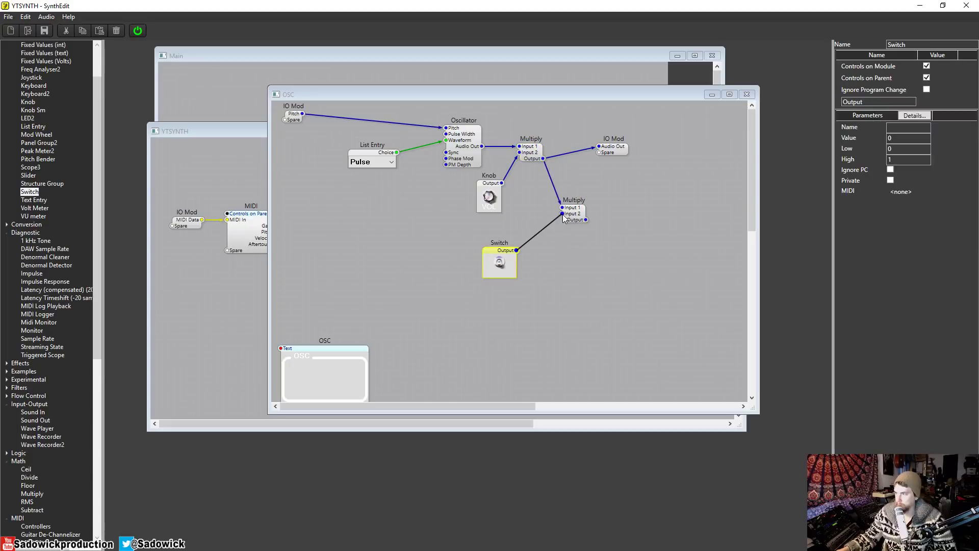
left_click(575, 152)
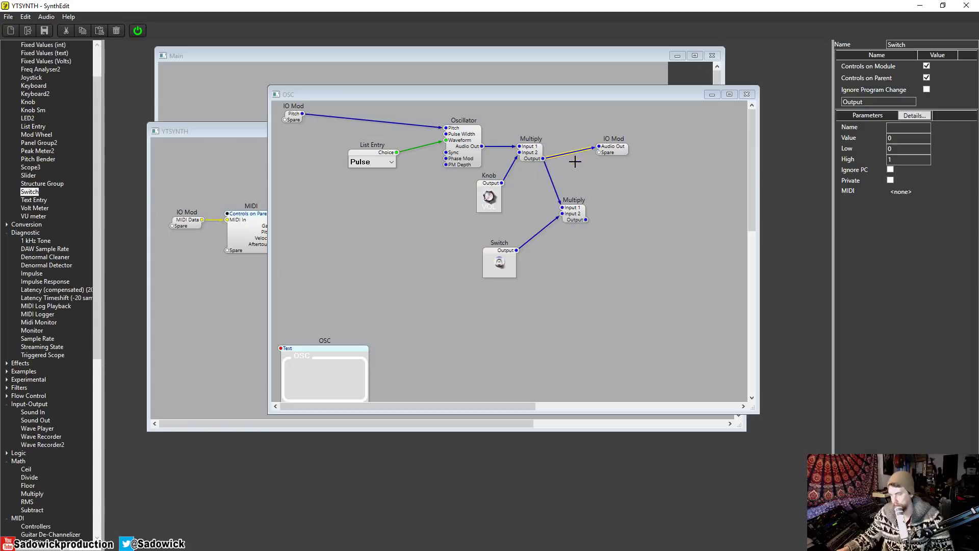
key("Delete")
left_click_drag(586, 220, 598, 147)
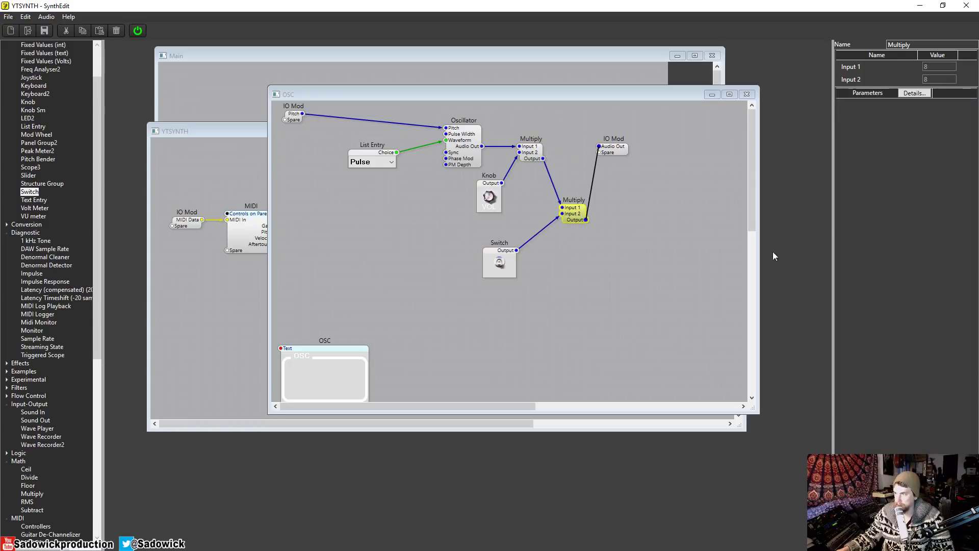
- Try out the Knob and toggle the Switch on and off to check their output values
left_click(500, 263)
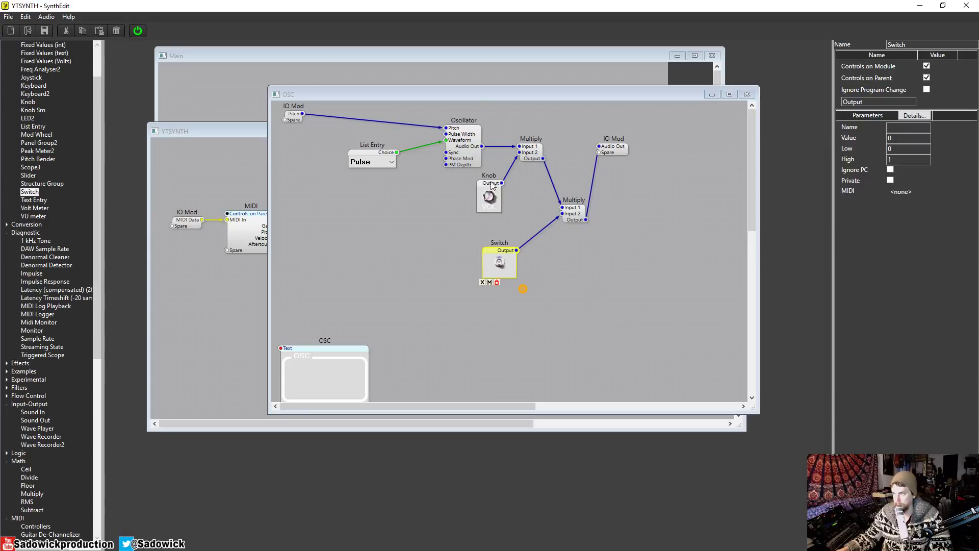
left_click(492, 190)
left_click(500, 260)
left_click_drag(490, 198, 511, 232)
left_click(500, 266)
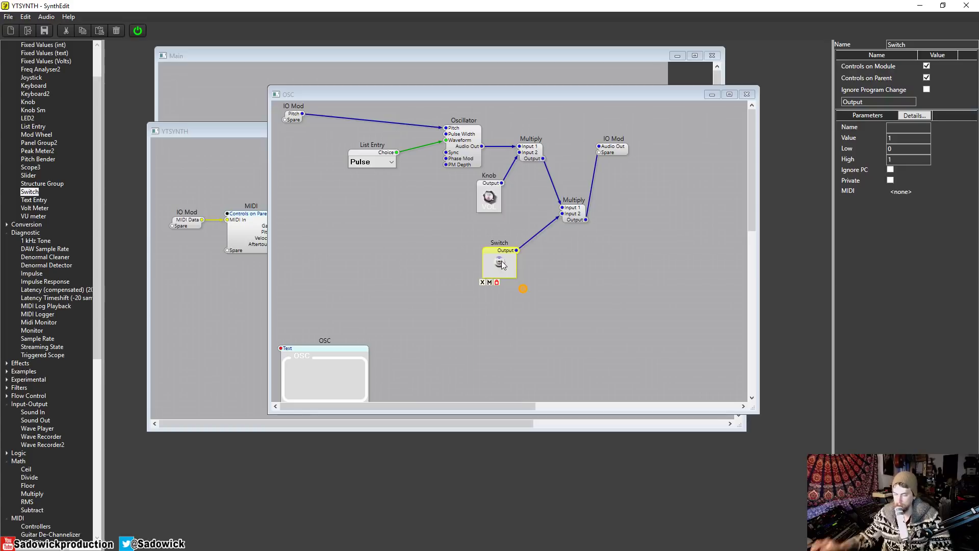
left_click(502, 264)
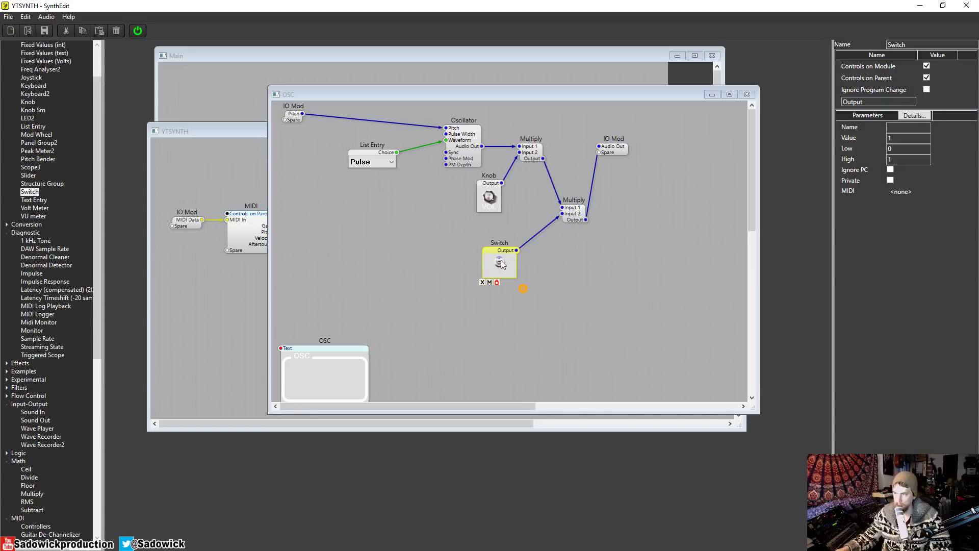
left_click(502, 264)
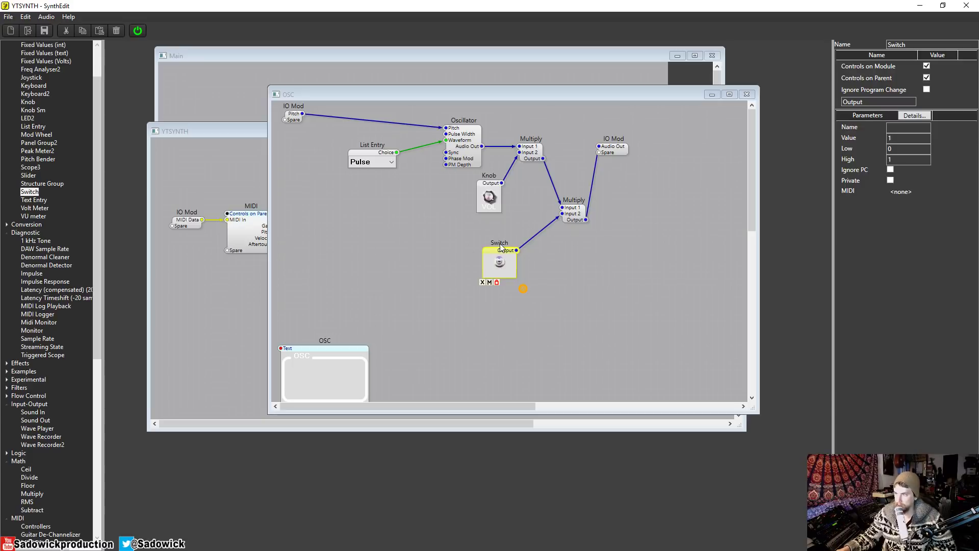
- Move the Switch slightly left and add an LED2 module, wiring the Switch's Output to its Signal in
left_click_drag(500, 247, 490, 248)
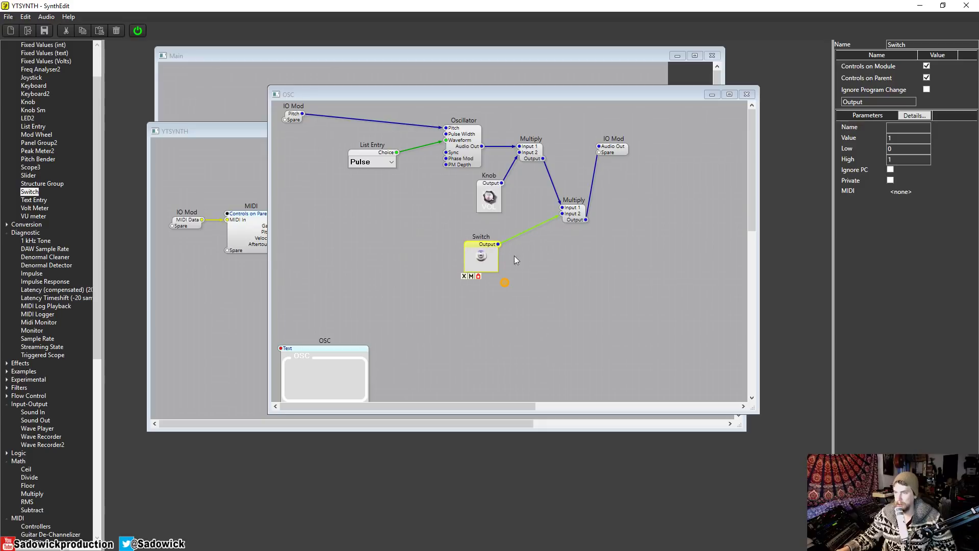
key("Up")
key("Up")
key("Up")
key("Up")
key("Up")
key("Up")
key("Up")
key("Up")
key("Up")
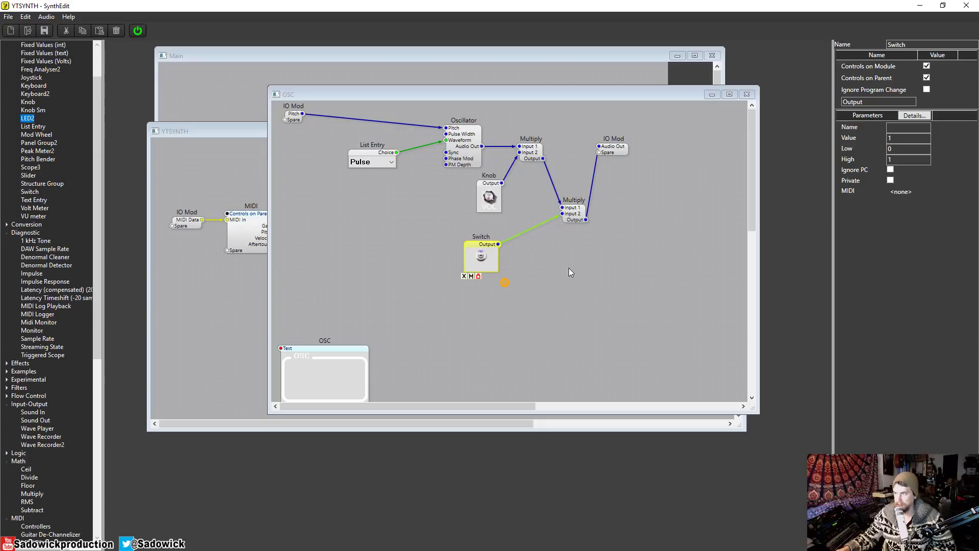
left_click(568, 265)
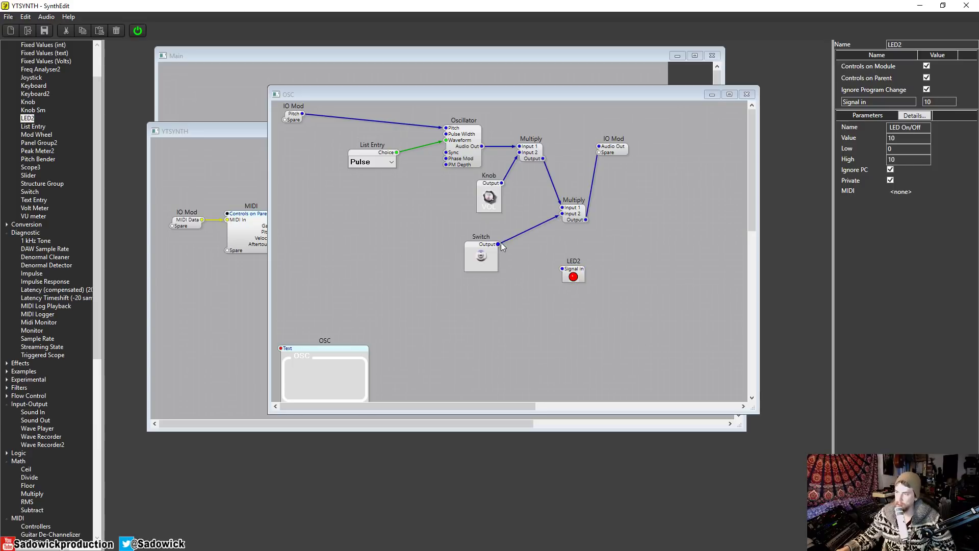
left_click_drag(499, 244, 562, 269)
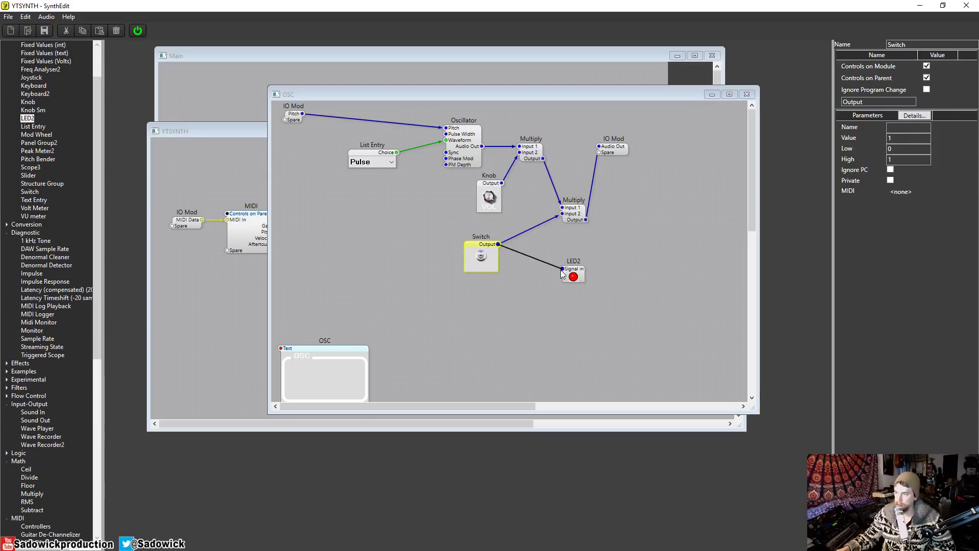
- Toggle the Switch and examine how LED2's Value parameter and light respond
left_click(582, 270)
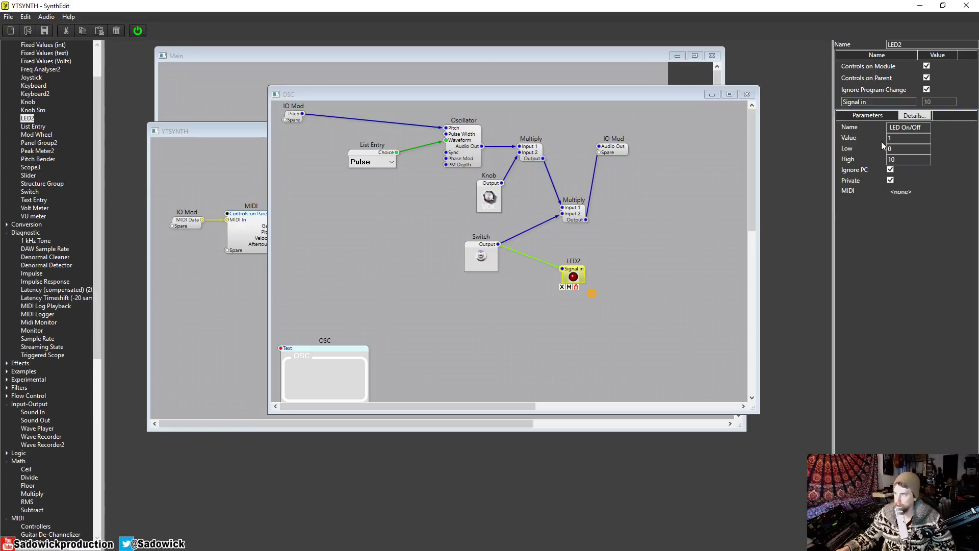
left_click(482, 255)
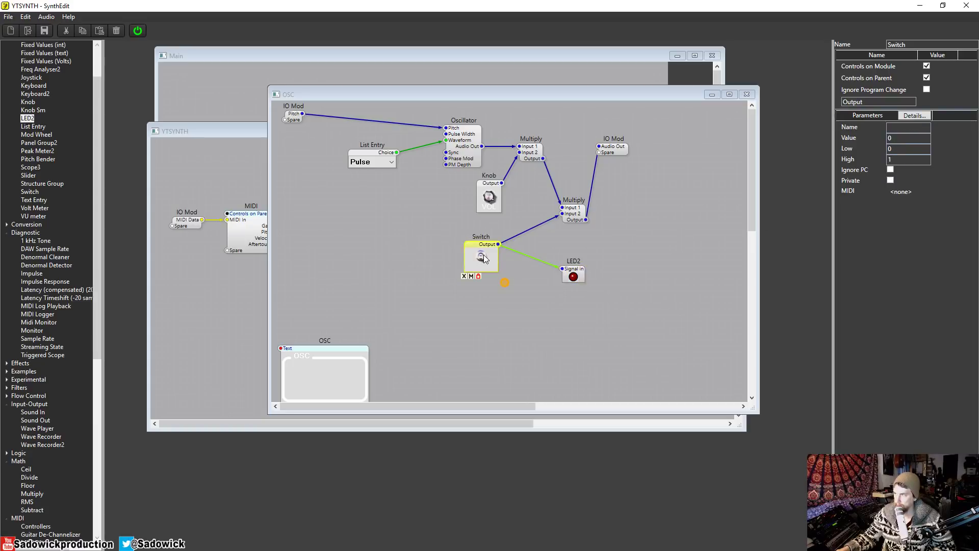
left_click(582, 272)
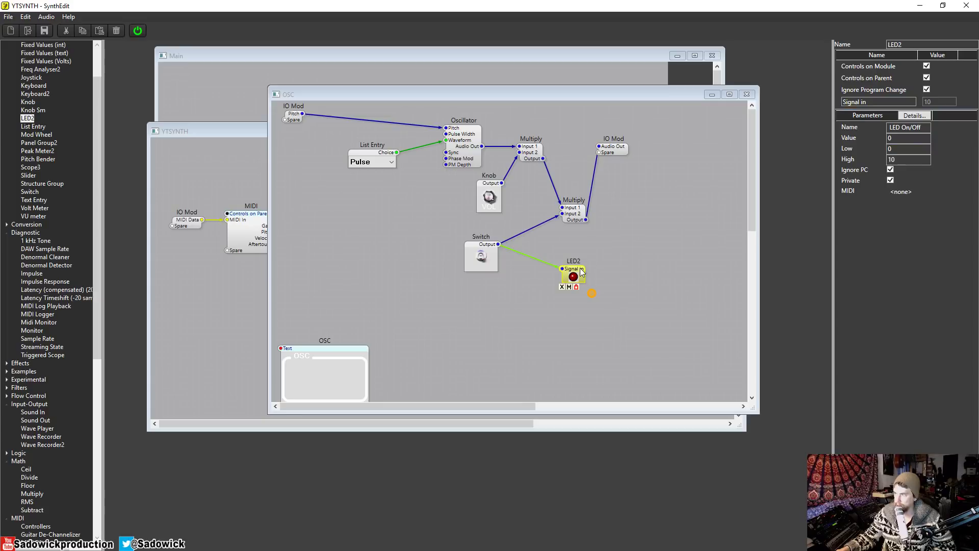
left_click(481, 260)
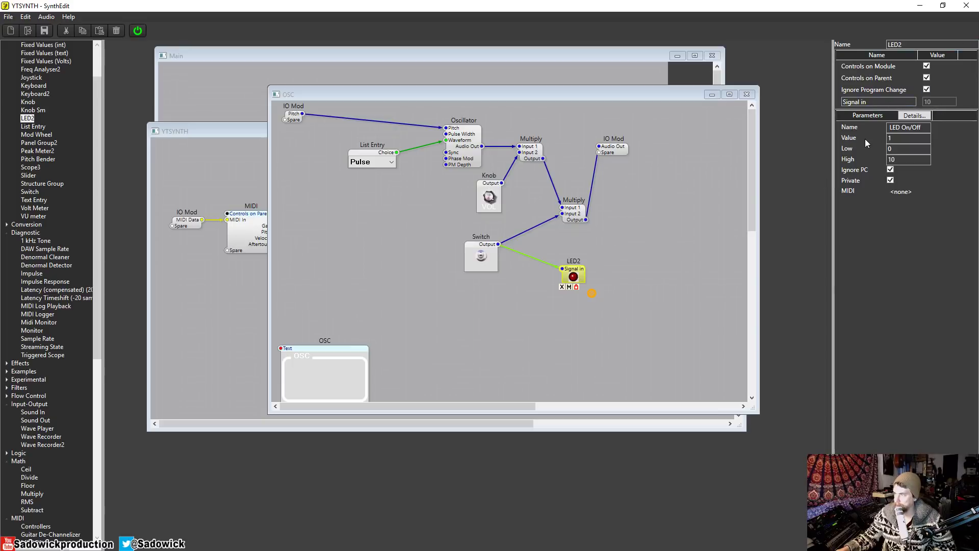
left_click(946, 103)
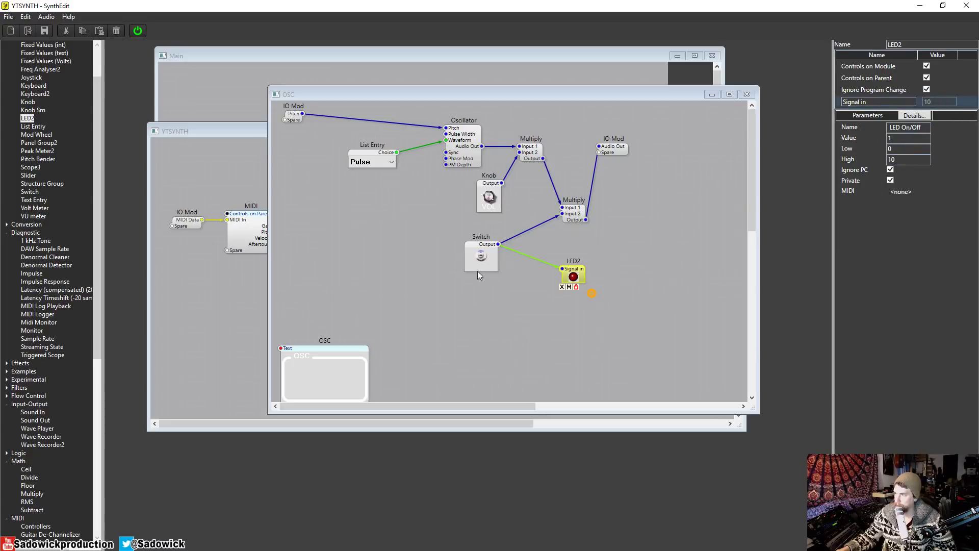
left_click(481, 256)
left_click(574, 277)
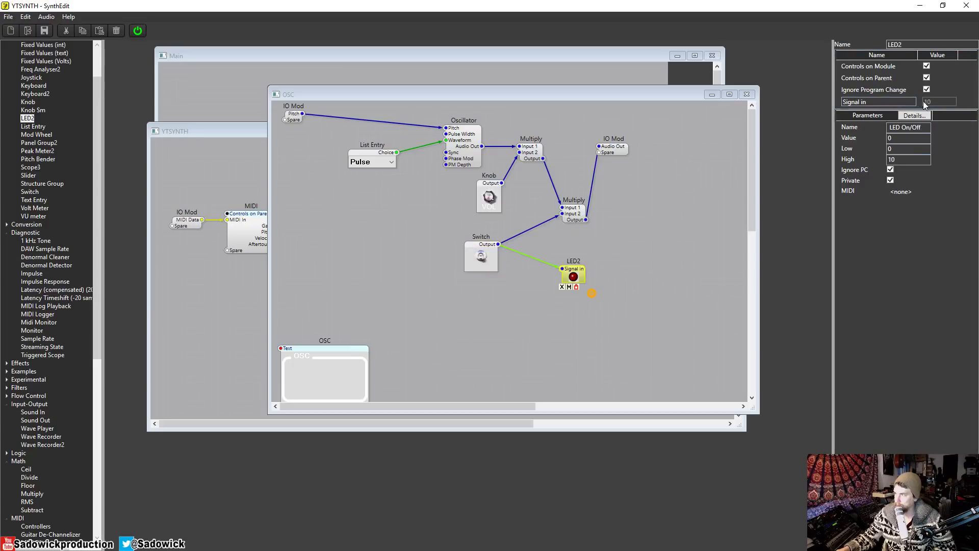
- Nudge LED2 up and right, and delete the wire between it and the Switch
left_click_drag(573, 277, 580, 271)
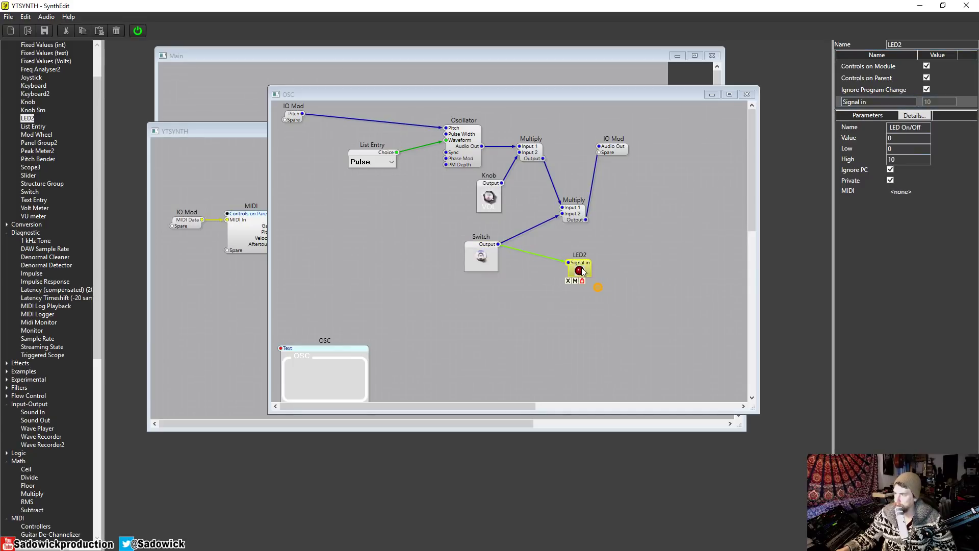
left_click(547, 257)
key("Delete")
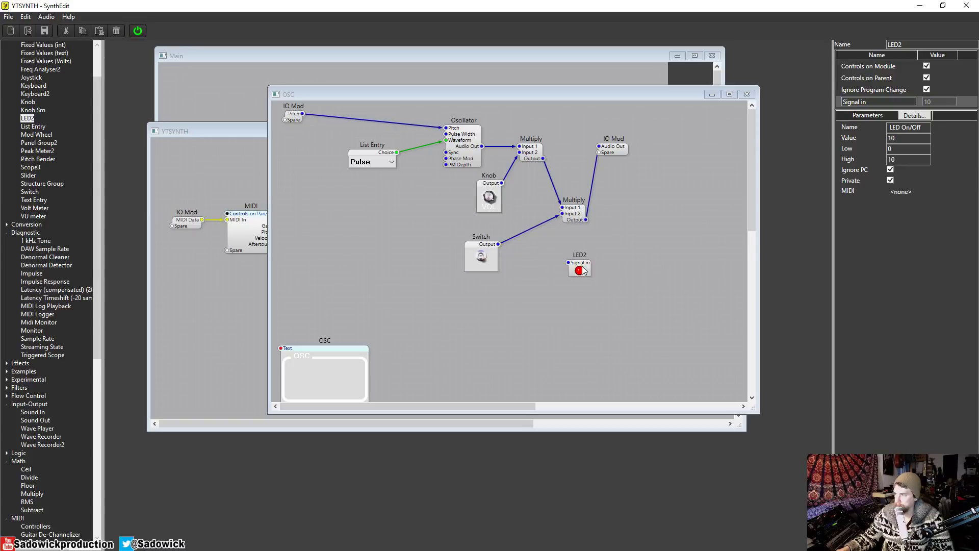
- Set LED2's Value parameter to 0 and its High parameter to 1
left_click(587, 267)
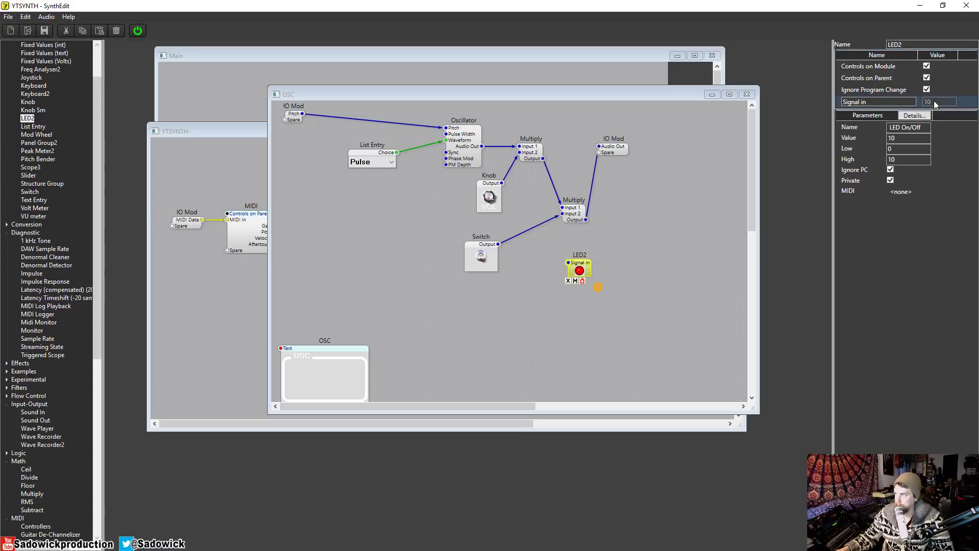
double_click(907, 140)
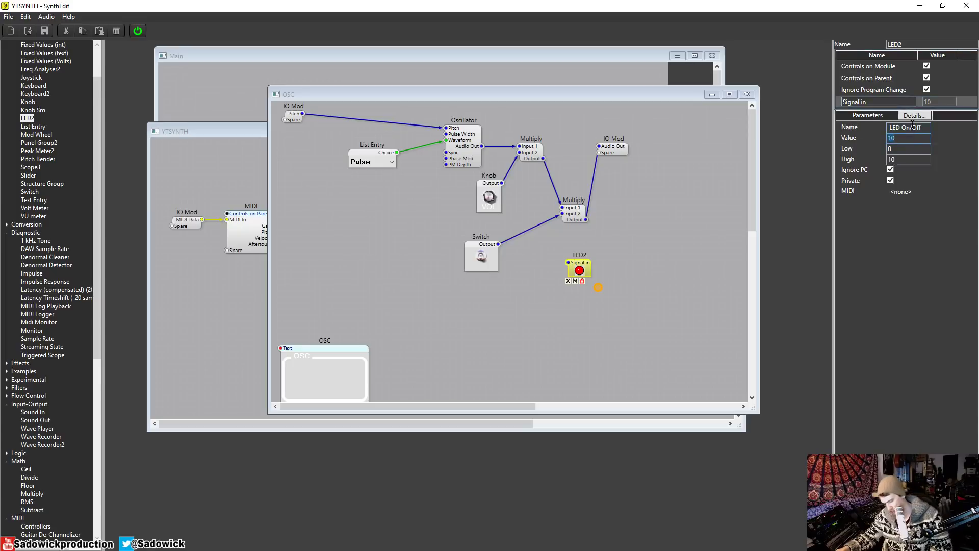
type("0")
double_click(916, 160)
type("1")
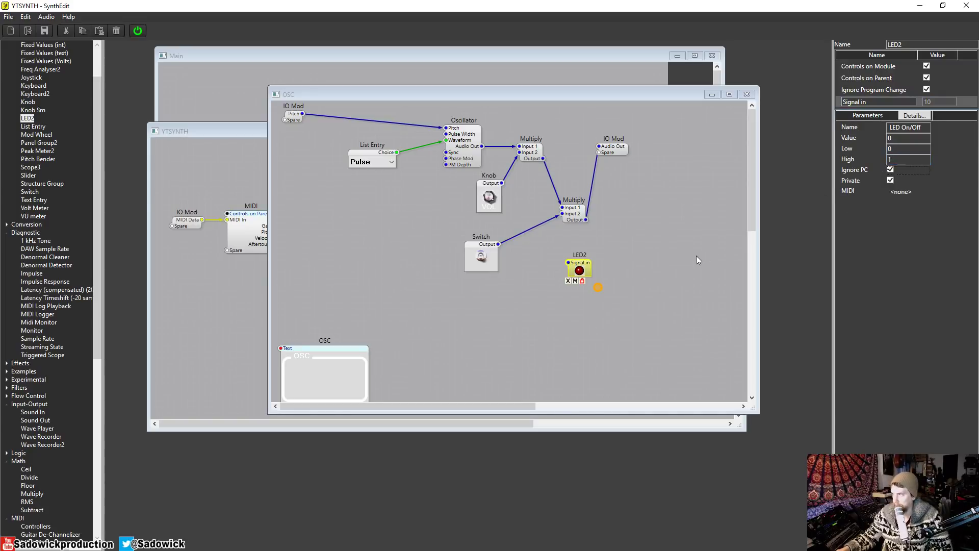
left_click(679, 254)
- Wire the Switch's Output to LED2's Signal in and toggle the Switch on and off to test the light
left_click(501, 246)
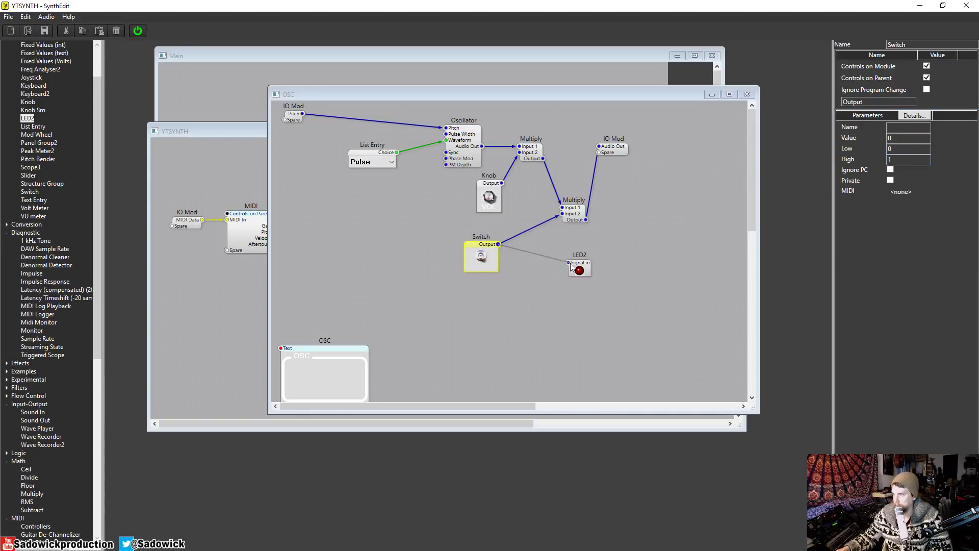
left_click_drag(512, 247, 565, 262)
left_click(587, 270)
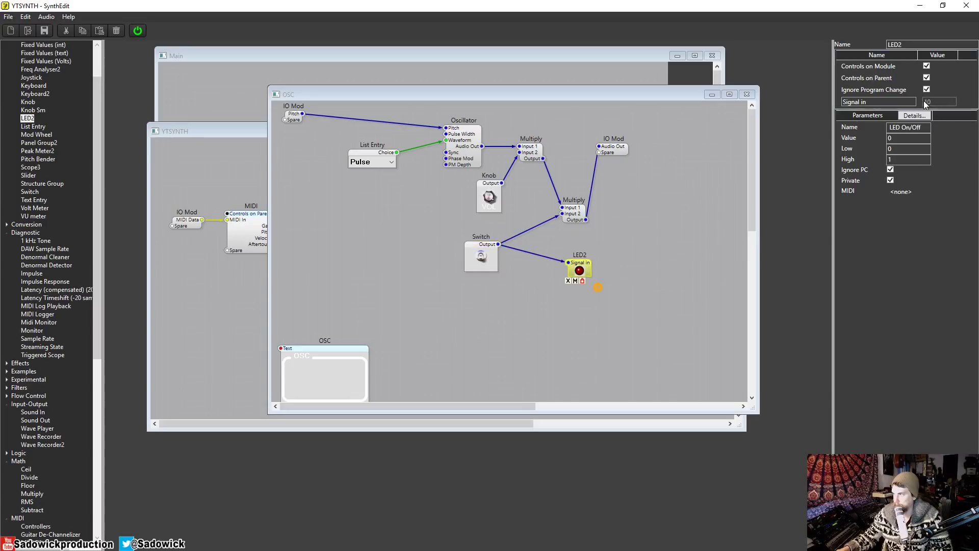
left_click(482, 260)
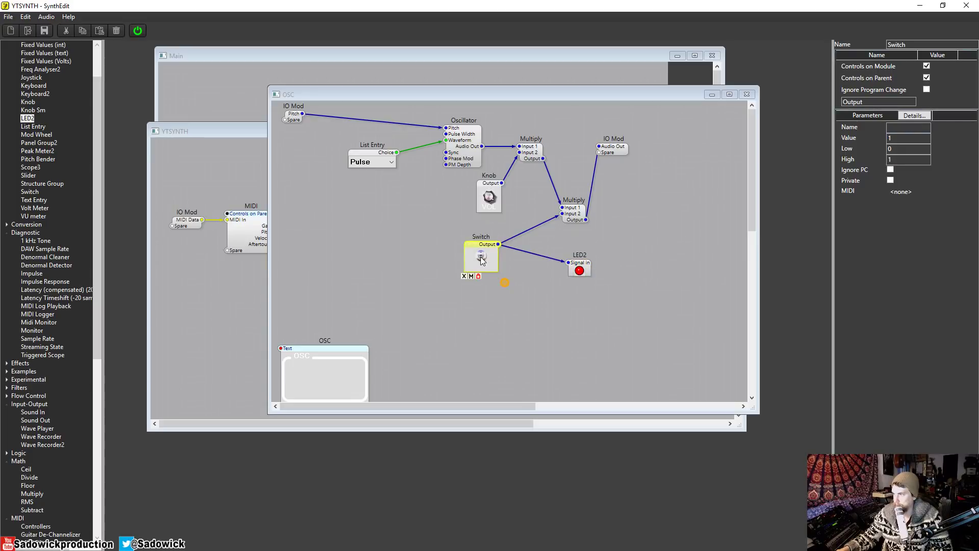
left_click(481, 260)
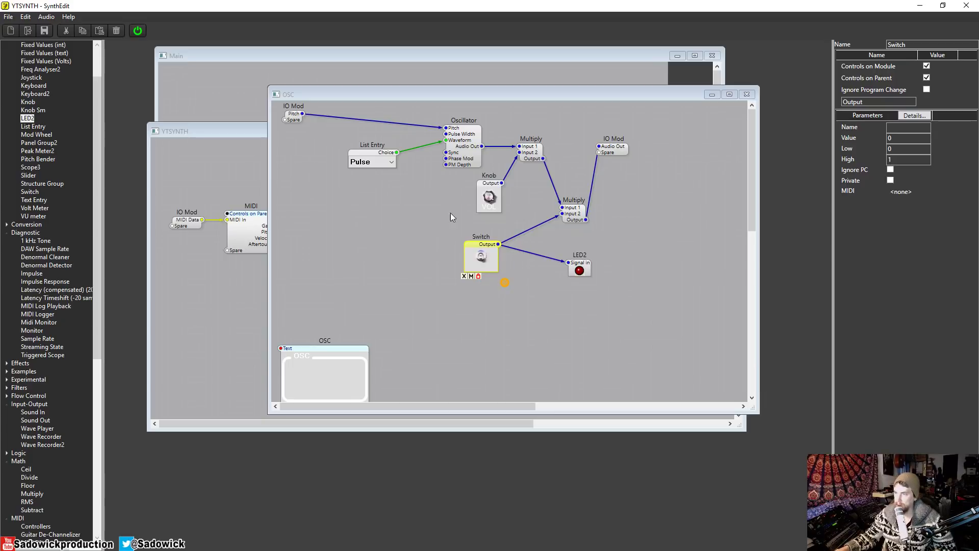
- Open the OSC container's panel layout, move the List Entry aside, and stack the LED above the switch at the frame's left end
right_click(381, 250)
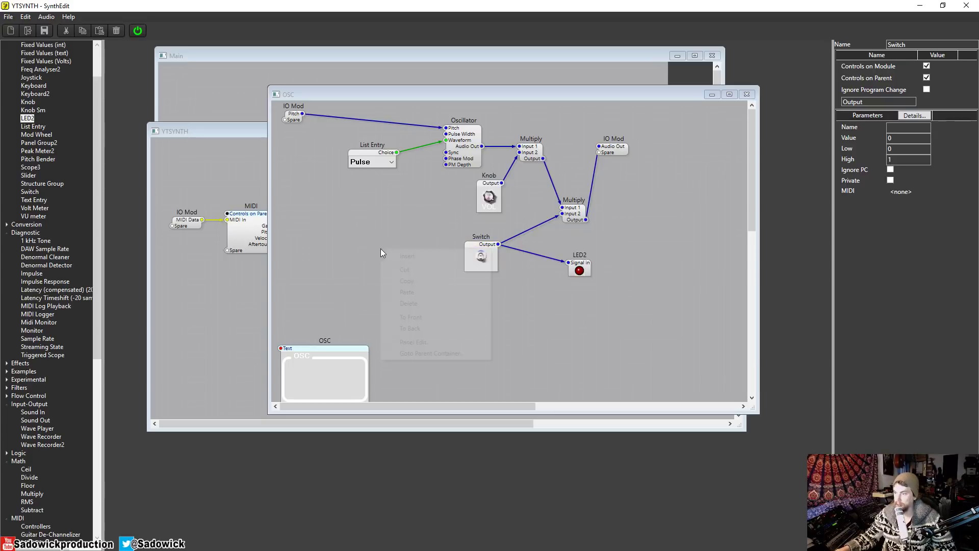
left_click(438, 342)
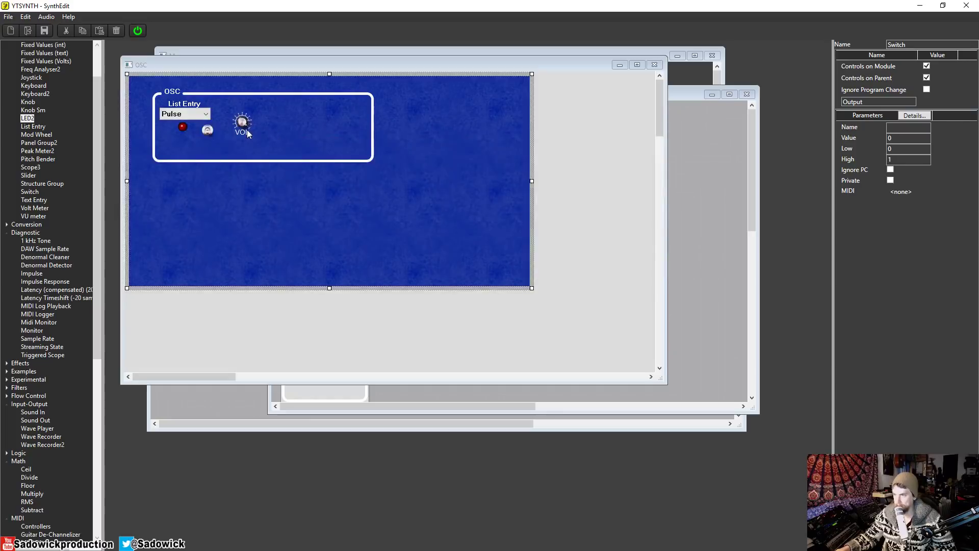
left_click(200, 106)
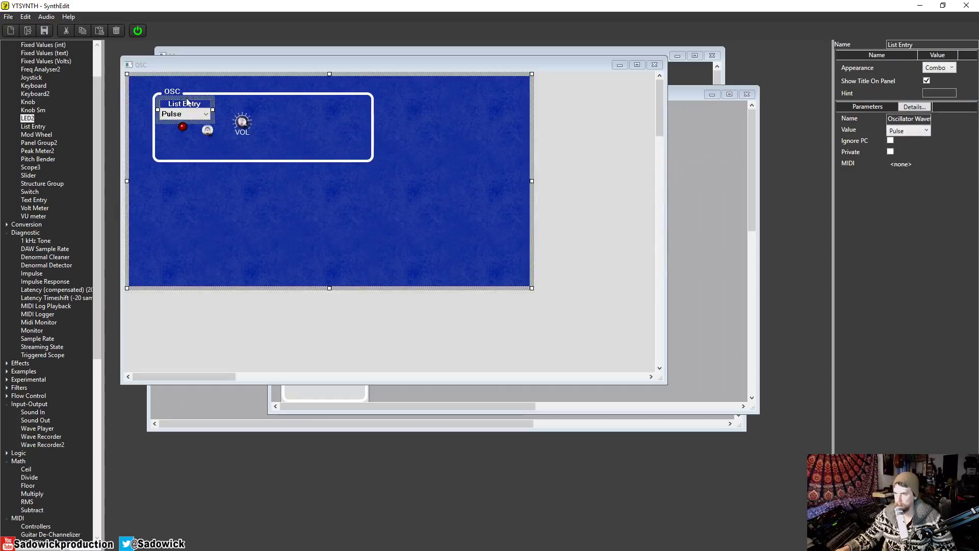
left_click_drag(186, 102, 296, 106)
left_click(184, 130)
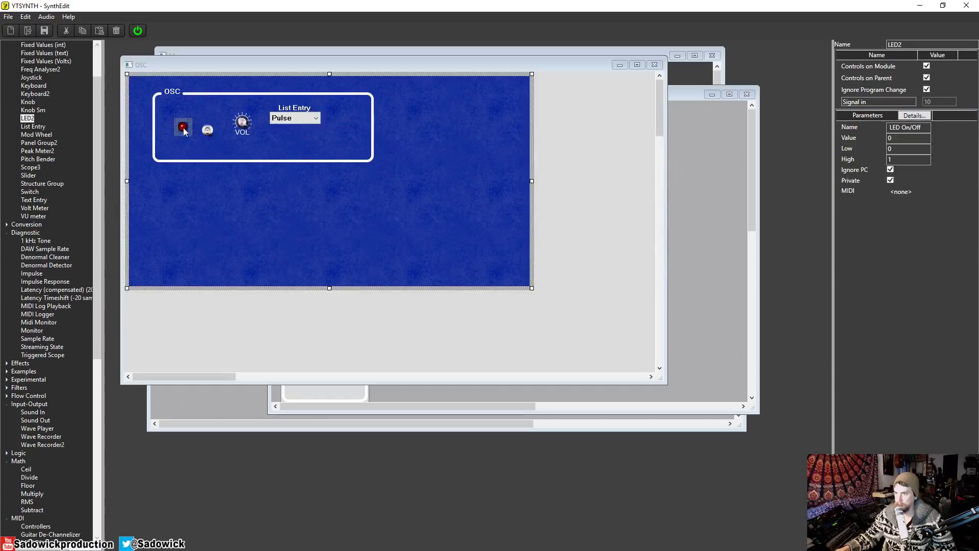
left_click_drag(185, 136, 170, 120)
left_click(218, 128)
left_click_drag(217, 128, 177, 114)
- Place the List Entry waveform selector beside the LED and turn off its Show Title On Panel option
left_click(280, 121)
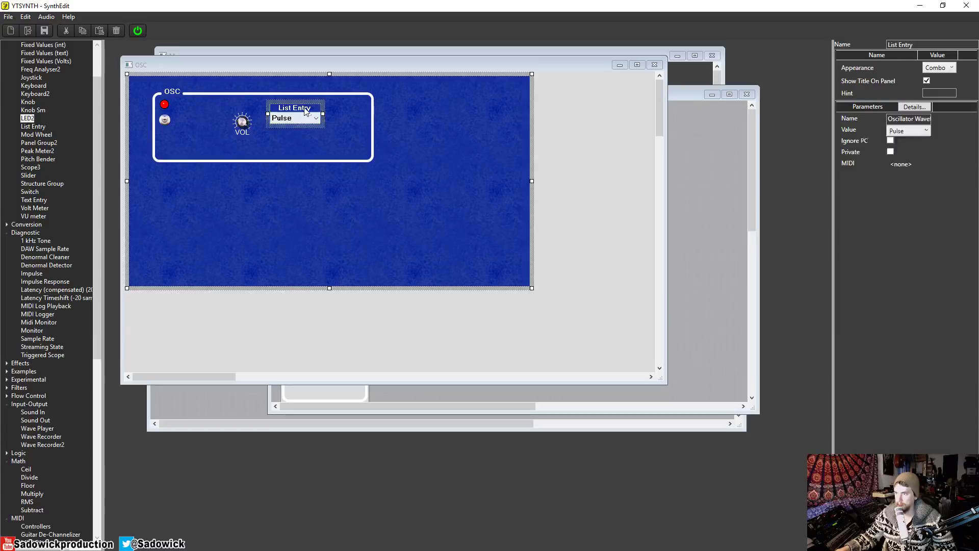
left_click_drag(305, 107, 211, 94)
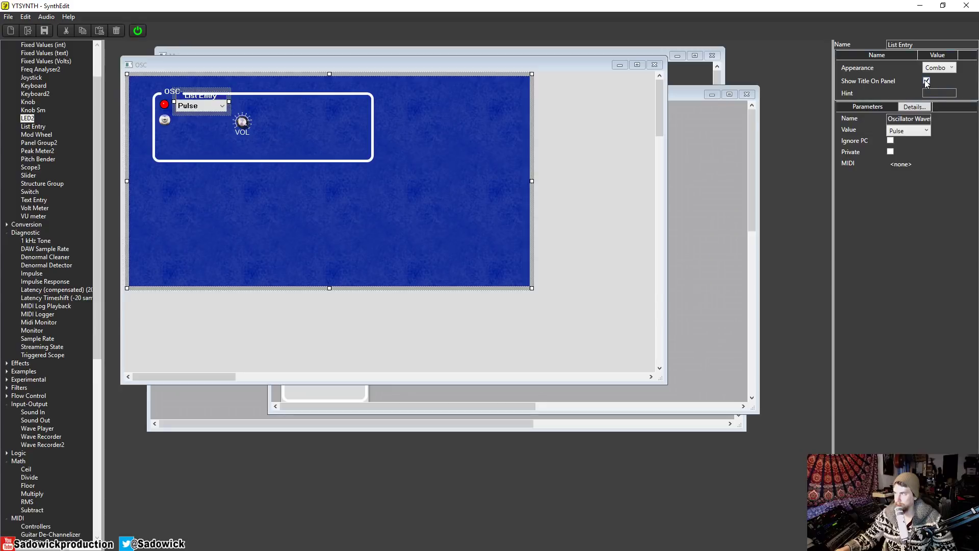
left_click(210, 92)
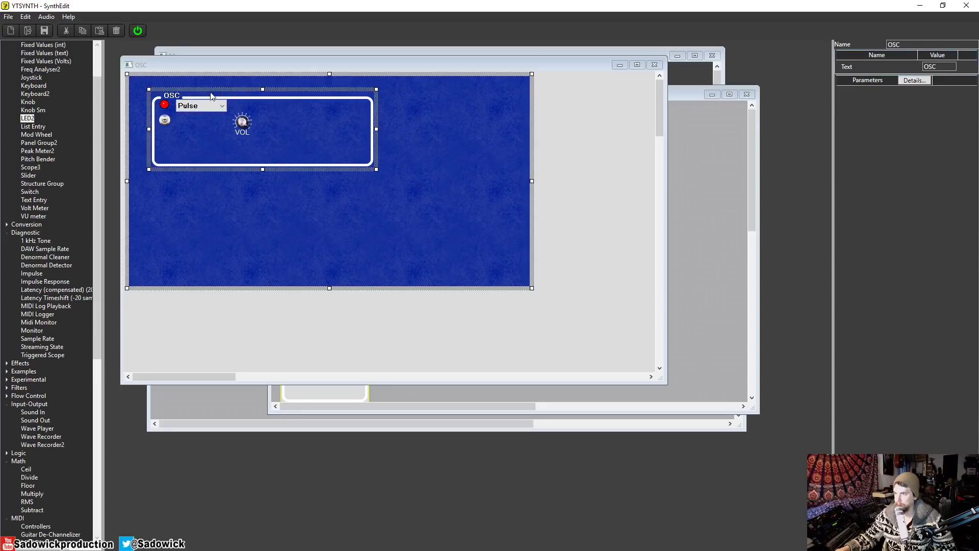
- Move the VOL knob to the OSC frame's right end and shrink the frame to fit closely around the controls
left_click_drag(245, 137, 354, 130)
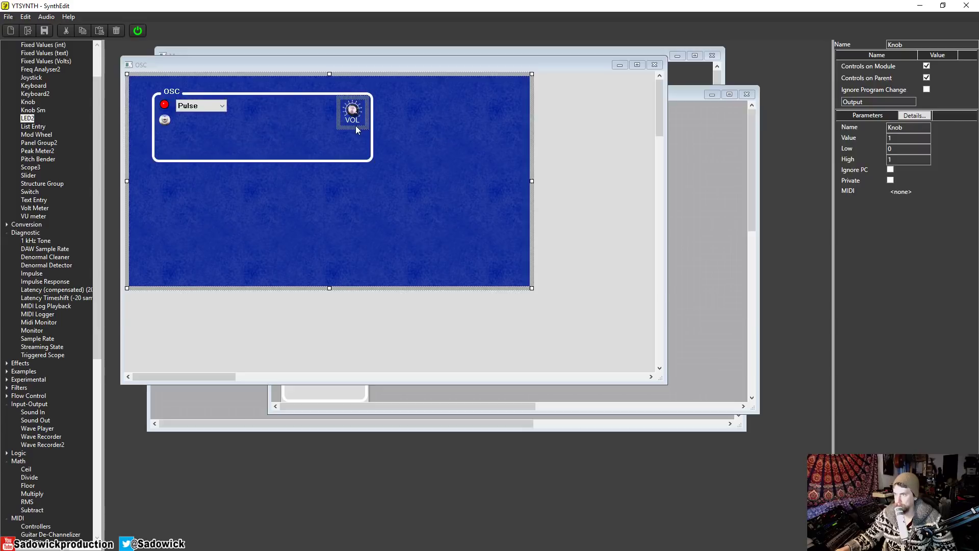
left_click(368, 162)
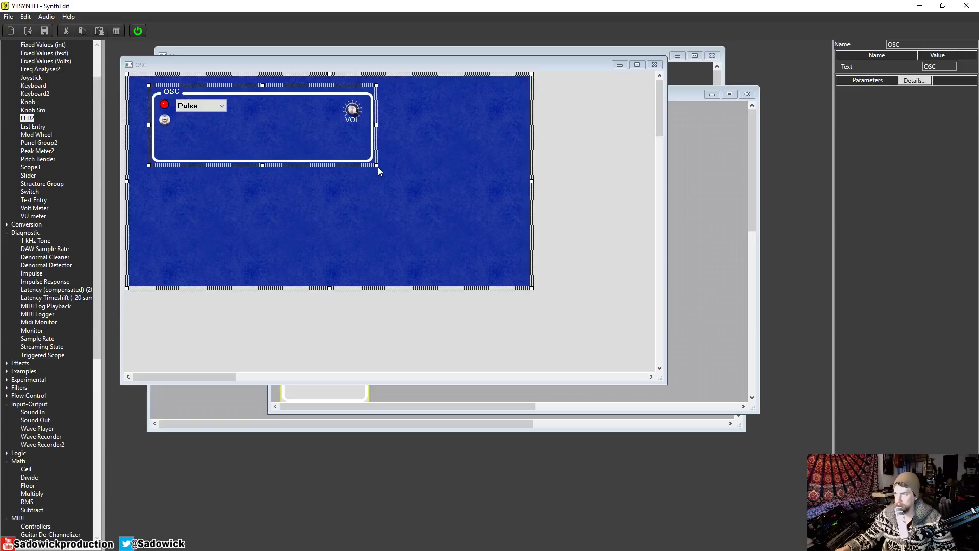
left_click_drag(377, 166, 372, 136)
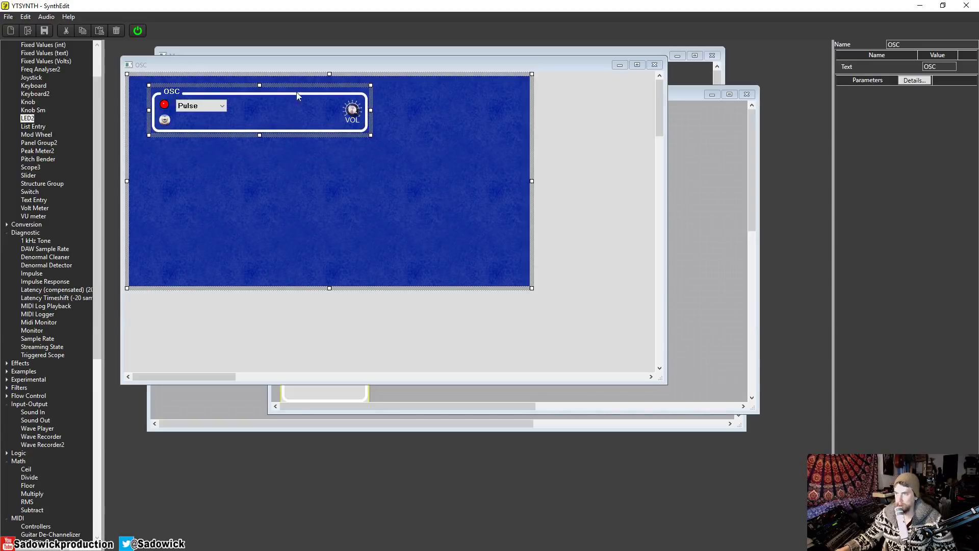
left_click(655, 66)
- Leave the OSC container and open the panel layout of the YTSYNTH container
left_click(298, 310)
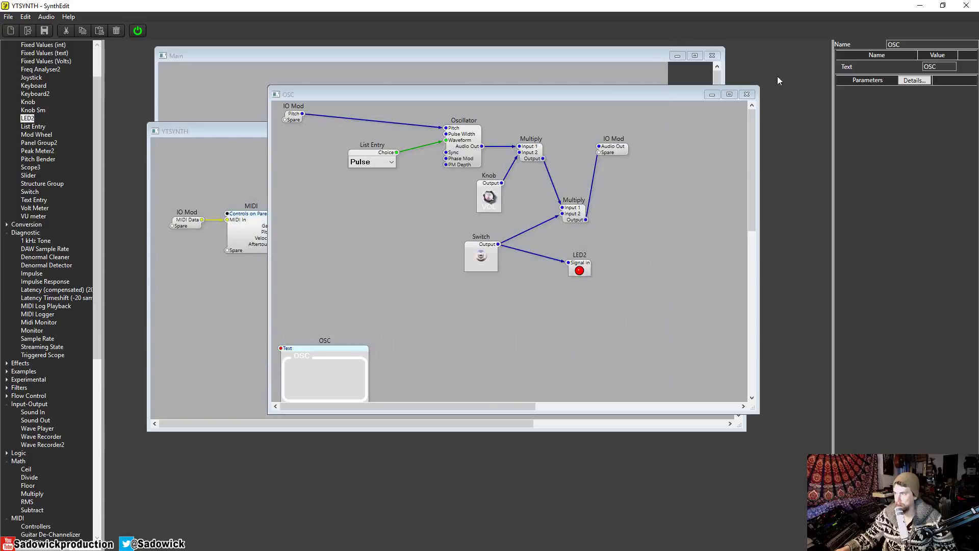
left_click(747, 95)
left_click(463, 322)
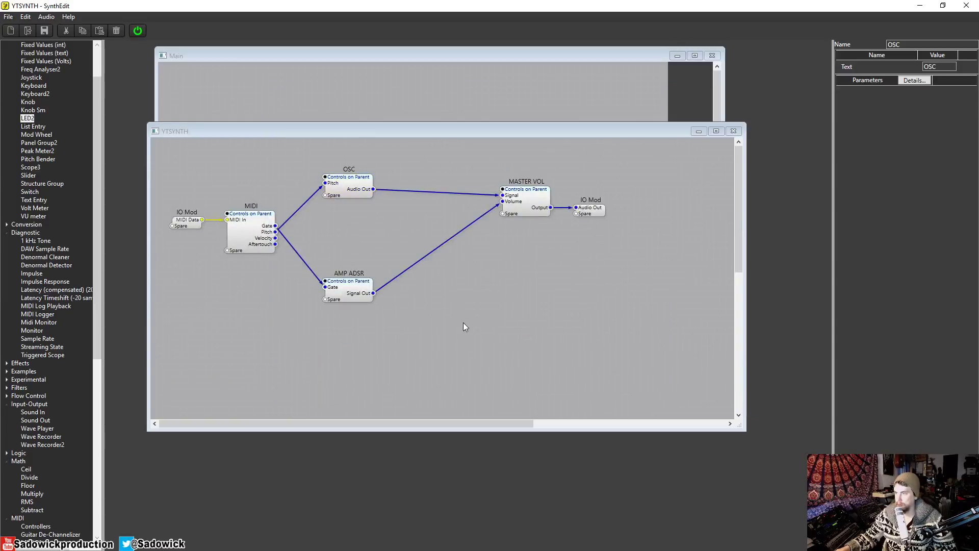
right_click(457, 320)
left_click(491, 414)
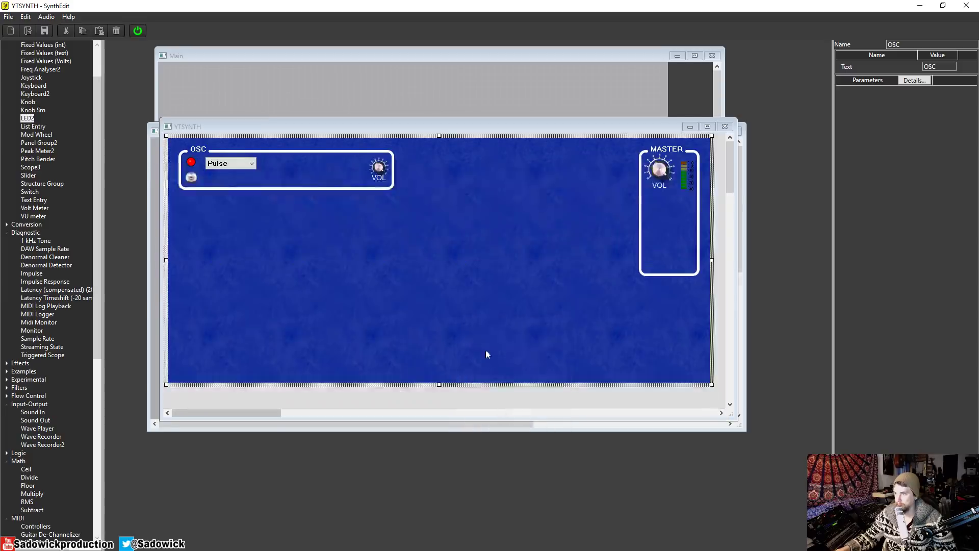
- Nudge the OSC section slightly right on the YTSYNTH panel and check its controls alongside the MASTER section
left_click(285, 192)
mouse_move(321, 148)
left_mouse_down()
mouse_move(332, 153)
mouse_move(322, 148)
left_mouse_up()
left_click_drag(669, 151, 697, 157)
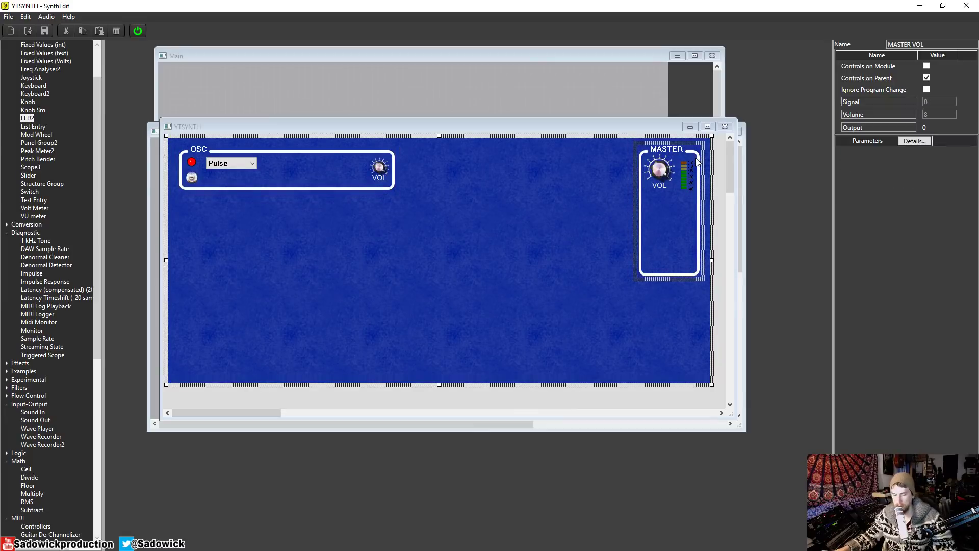
left_click(376, 167)
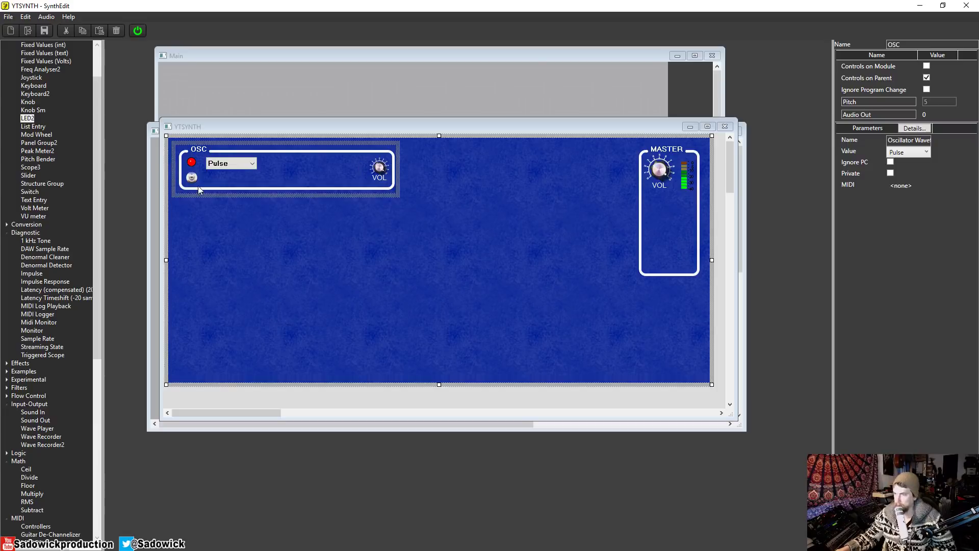
left_click(237, 164)
left_click(278, 164)
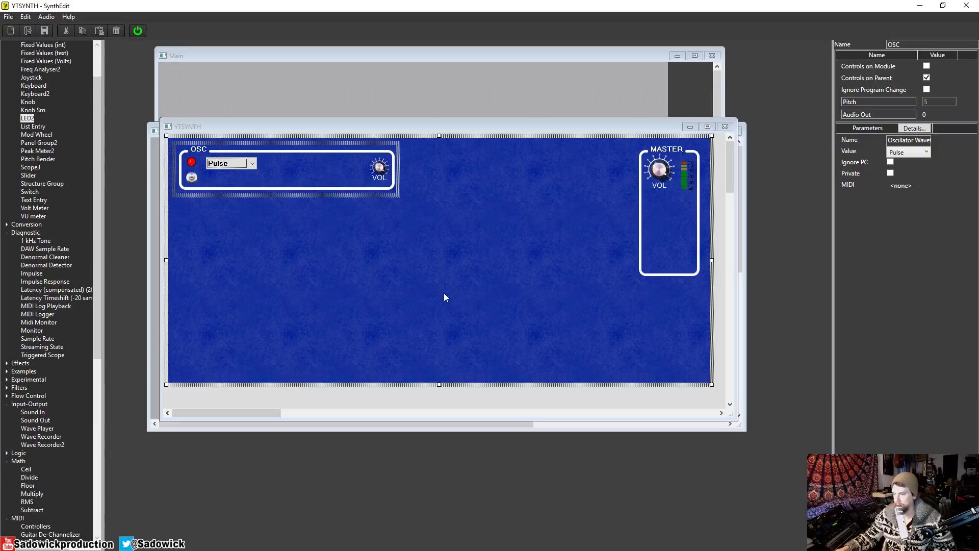
- Close the YTSYNTH panel layout and move the AMP ADSR container up, closer beneath OSC in the structure view
left_click_drag(330, 126, 304, 176)
left_click(698, 176)
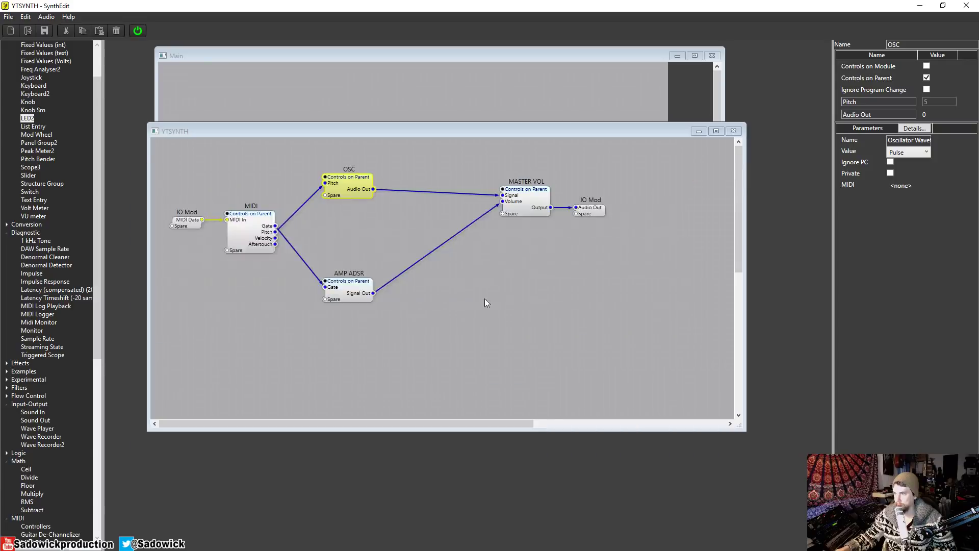
left_click_drag(349, 282, 364, 259)
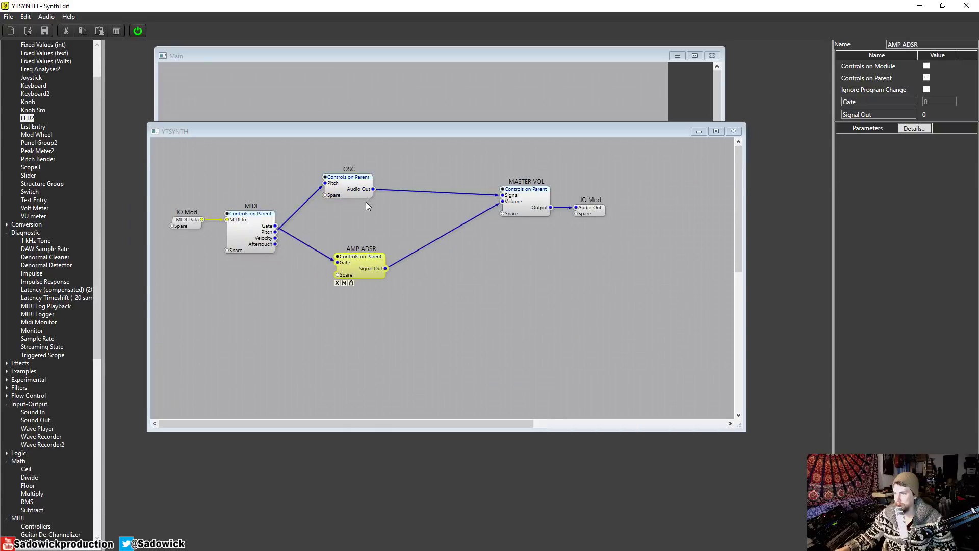
- Position the AMP ADSR container beneath the OSC container and open its structure
left_click_drag(367, 261, 355, 262)
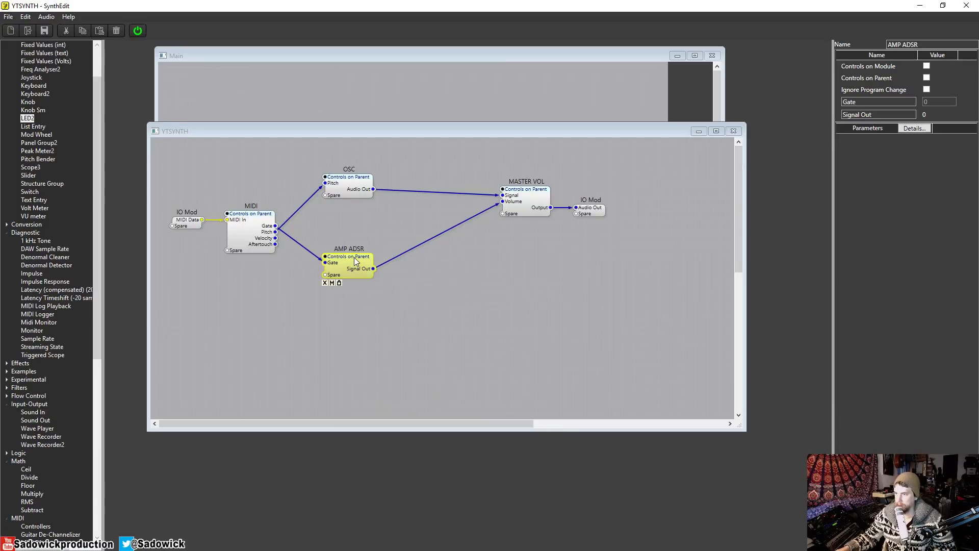
mouse_move(355, 262)
left_mouse_down()
mouse_move(386, 224)
mouse_move(362, 254)
left_mouse_up()
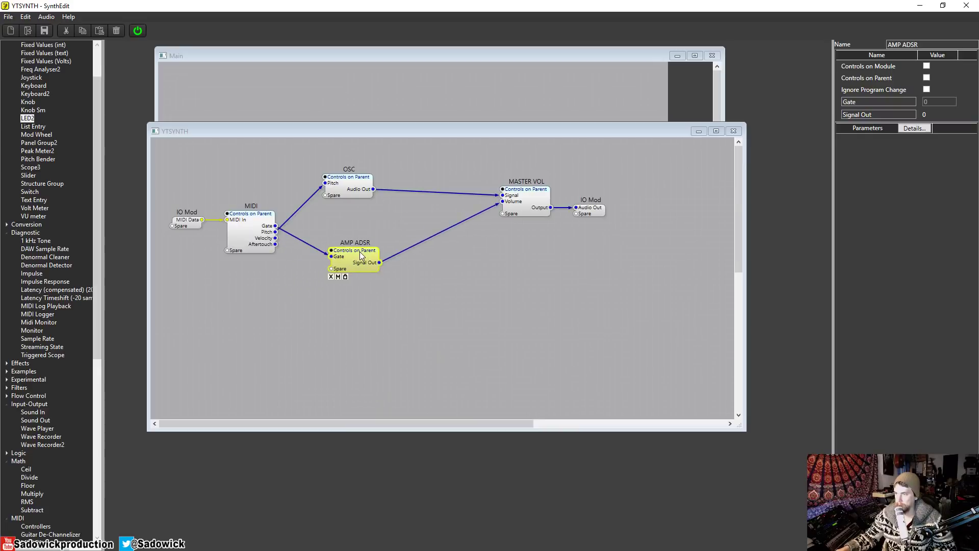
double_click(361, 254)
- Connect the IO Mod's Gate to the ADSR2 module's Gate input and move ADSR2 up between the two IO Mods
left_click_drag(482, 169, 543, 215)
left_click(565, 182)
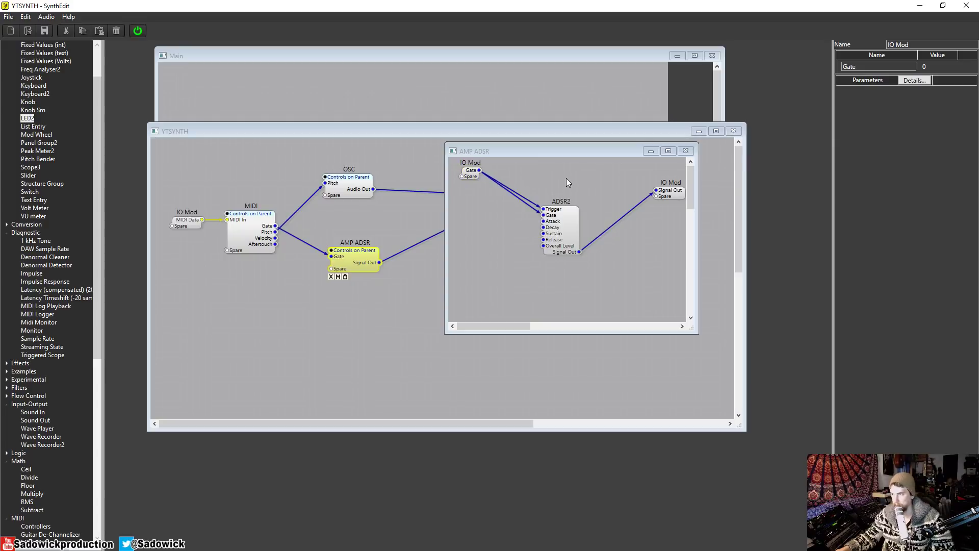
left_click_drag(568, 216, 573, 187)
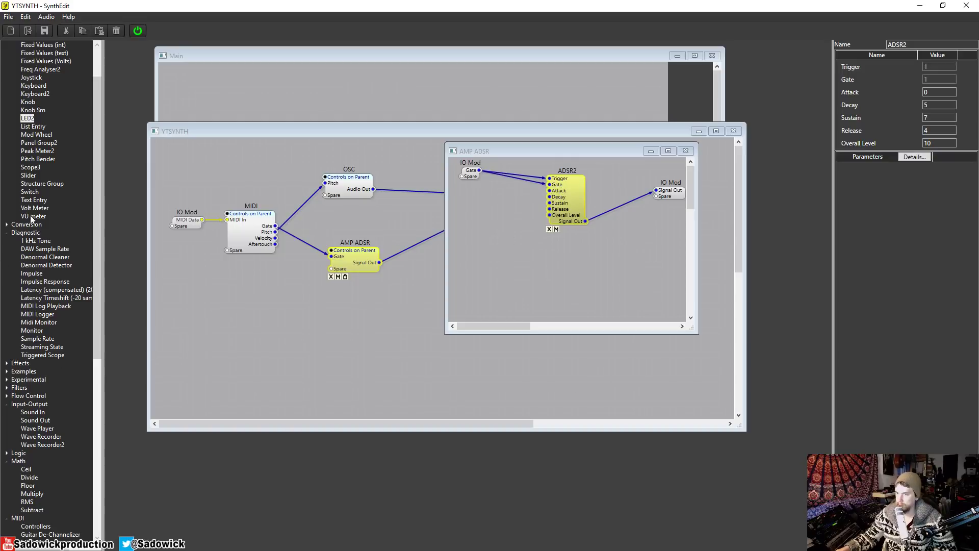
- Add four Knob Sm controls below the ADSR2 module in the AMP ADSR container
scroll(44, 151, "up", 2)
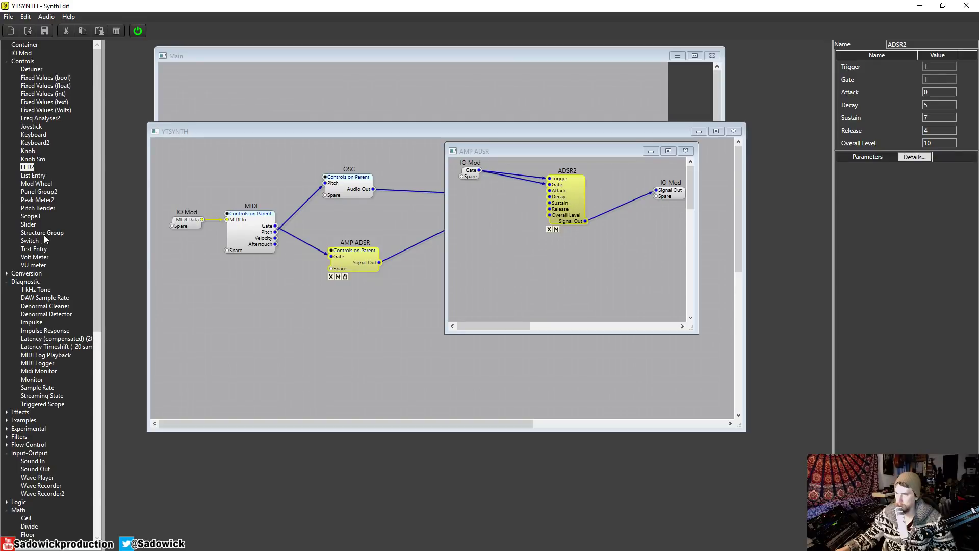
left_click_drag(33, 160, 469, 252)
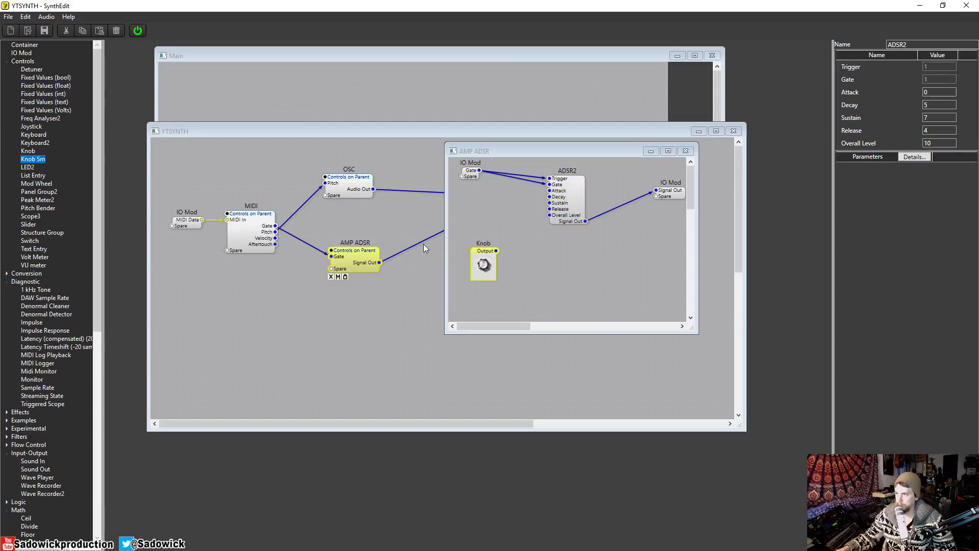
left_click(517, 264)
left_click(571, 269)
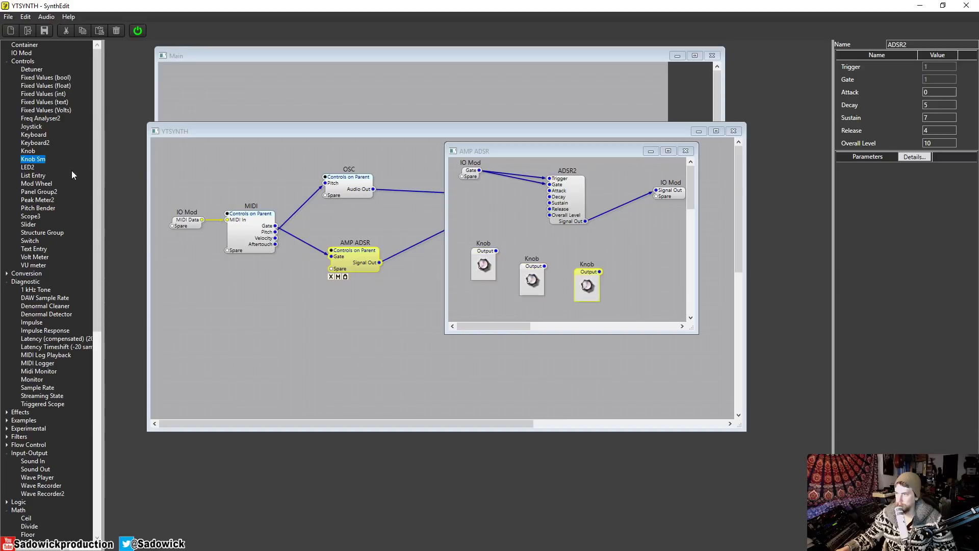
left_click_drag(24, 162, 625, 273)
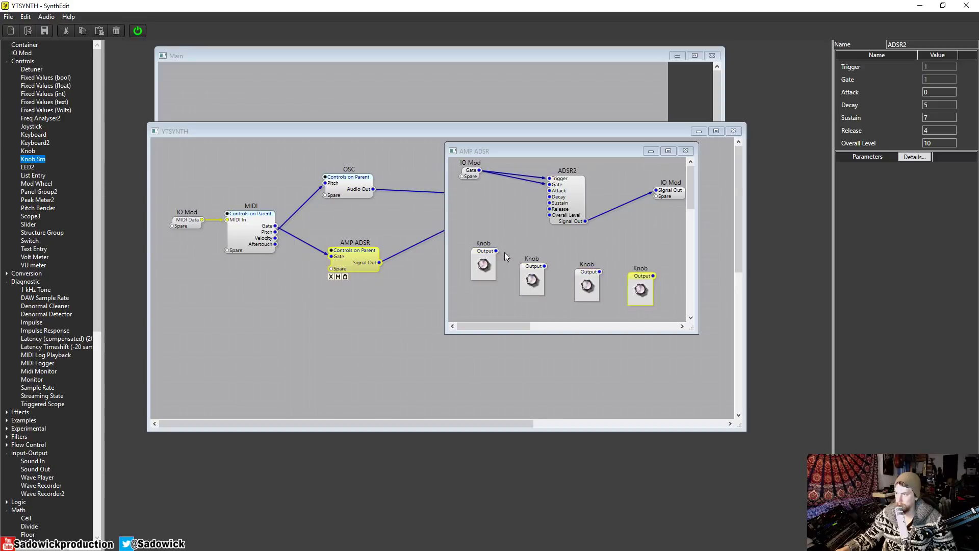
- Move the first knob up beneath the input IO Mod and set its Text Entry3 label to A
left_click_drag(482, 253, 479, 225)
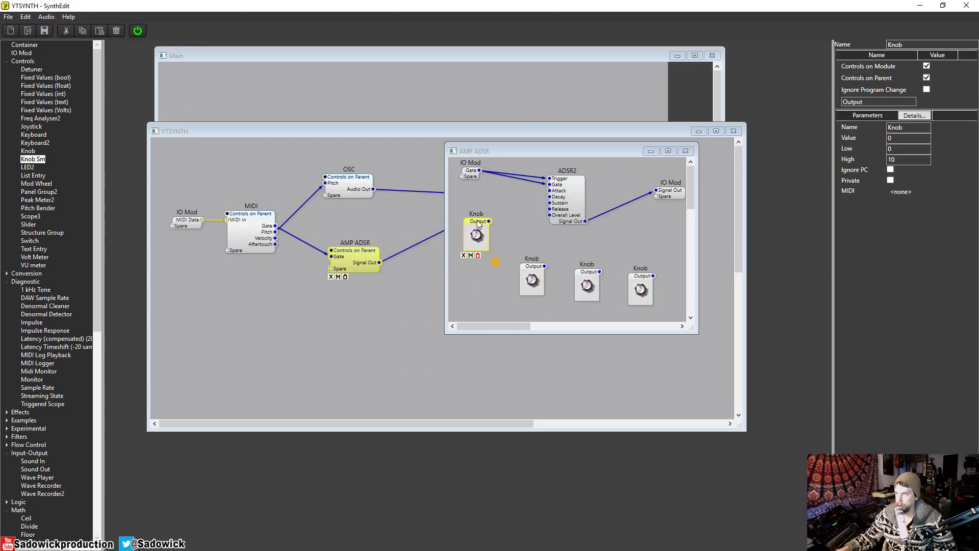
double_click(479, 225)
left_click(293, 75)
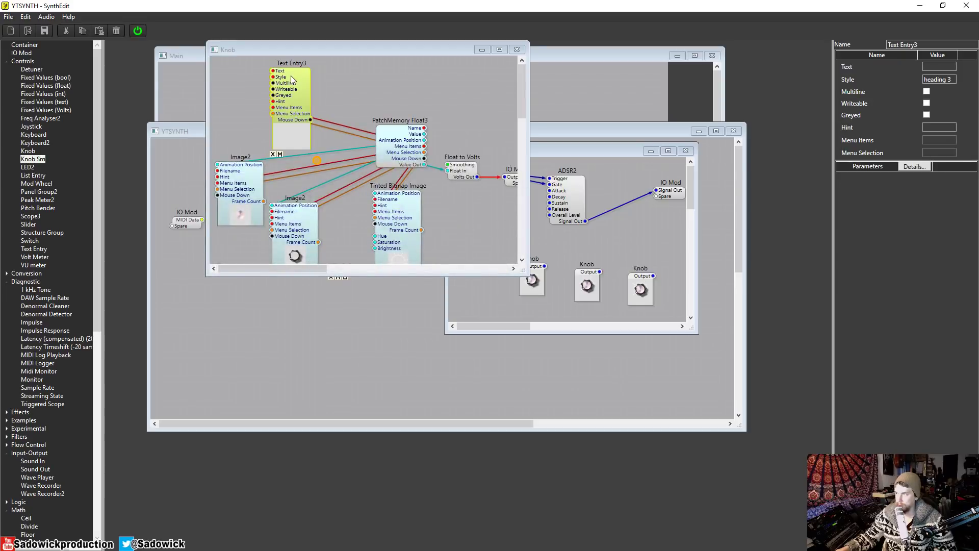
left_click(948, 65)
type("A")
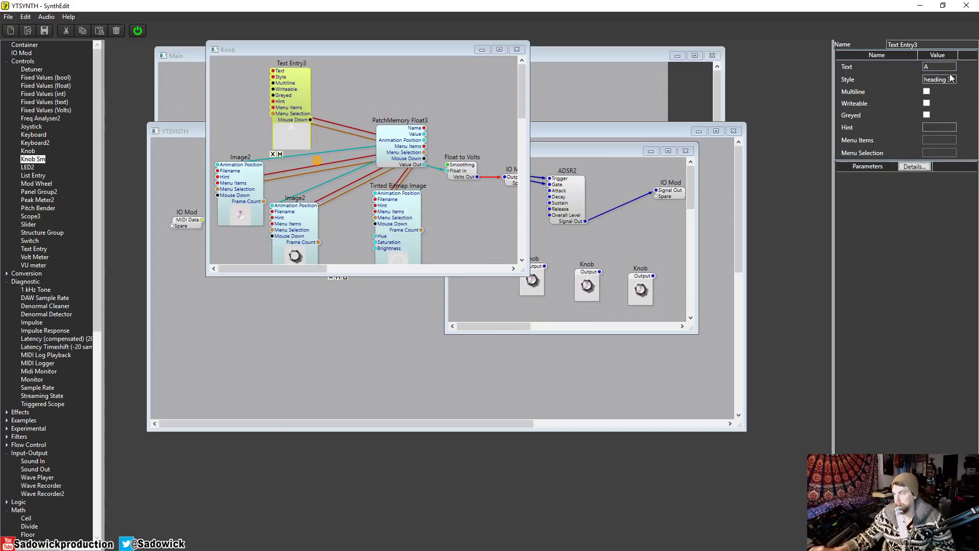
left_click(519, 49)
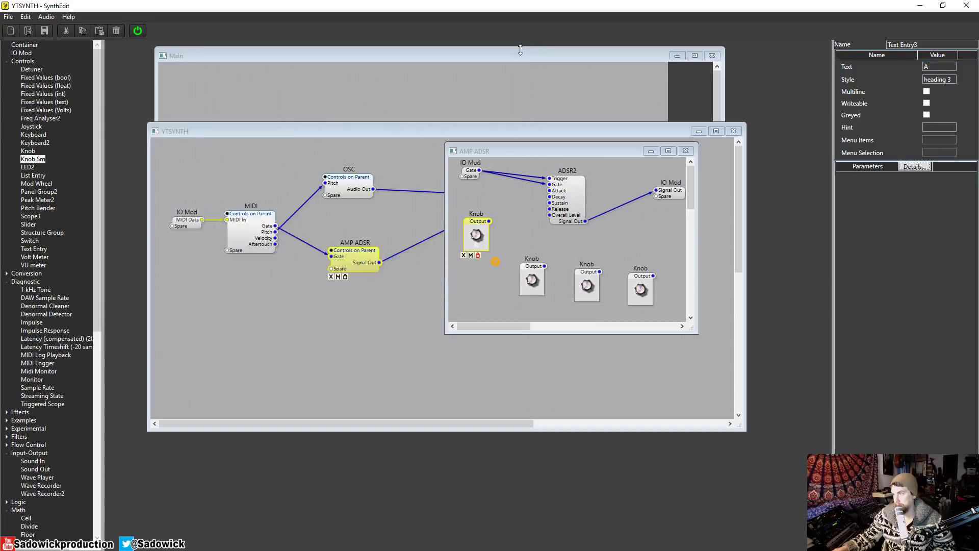
- Set the second knob's Text Entry3 label to D and close the knob's structure
double_click(527, 270)
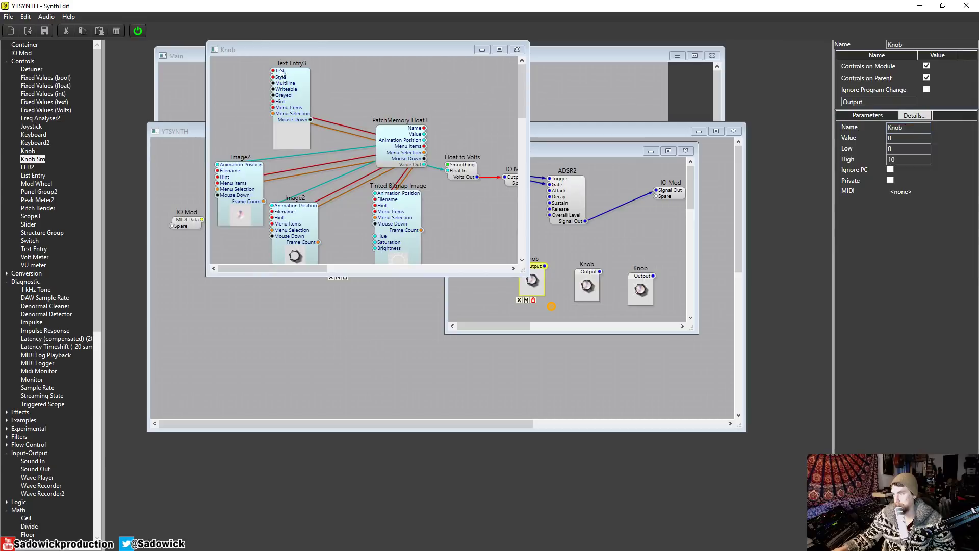
left_click(297, 81)
left_click(930, 67)
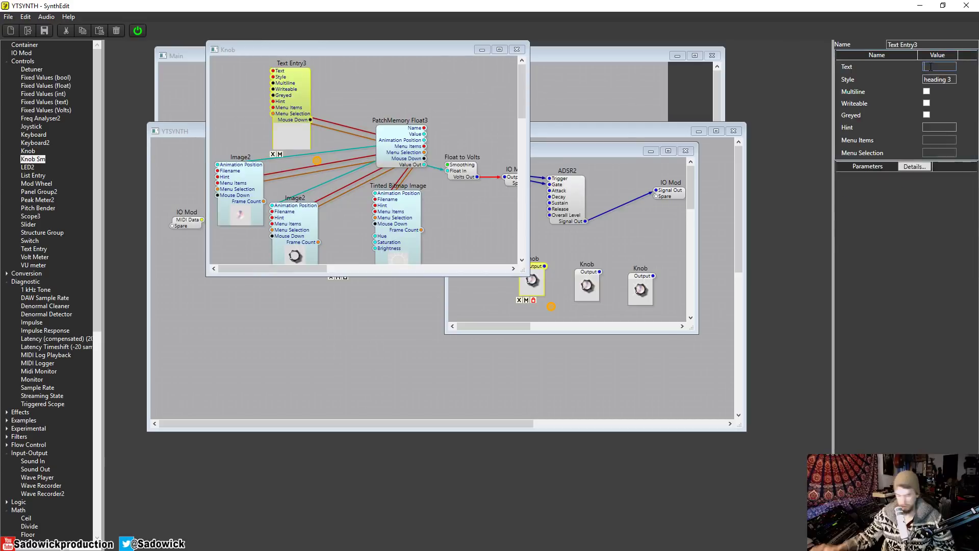
type("D")
key("Return")
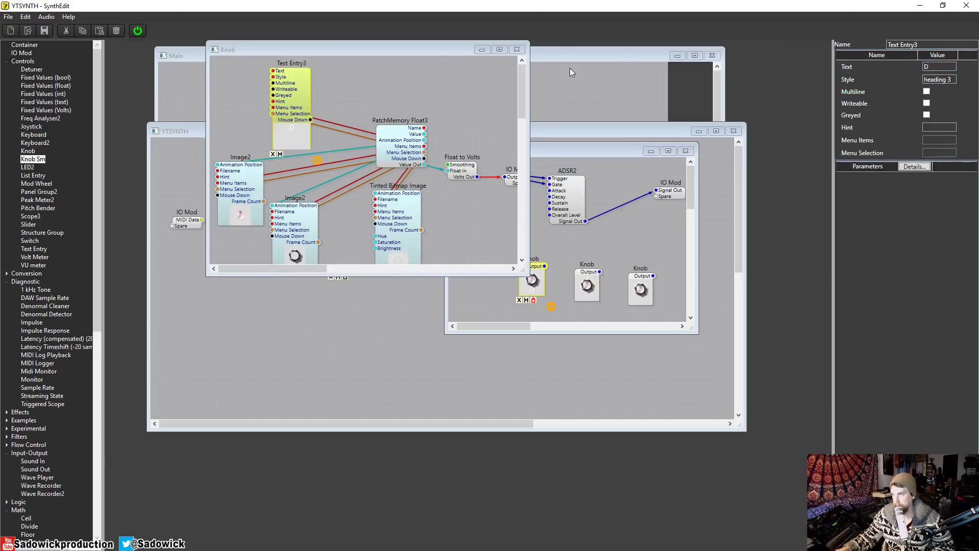
left_click(516, 50)
- Set the third knob's Text Entry3 label to S and close the knob's structure
double_click(588, 276)
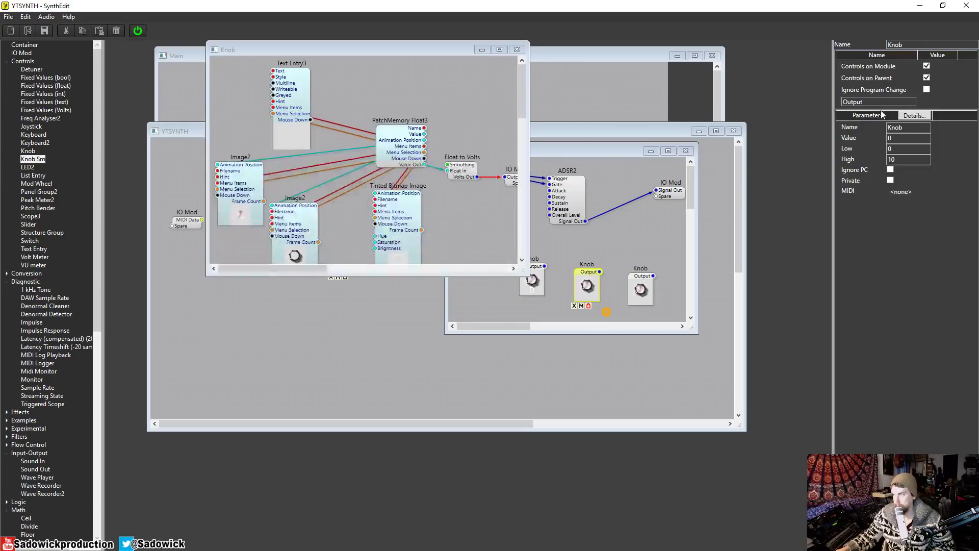
left_click(293, 73)
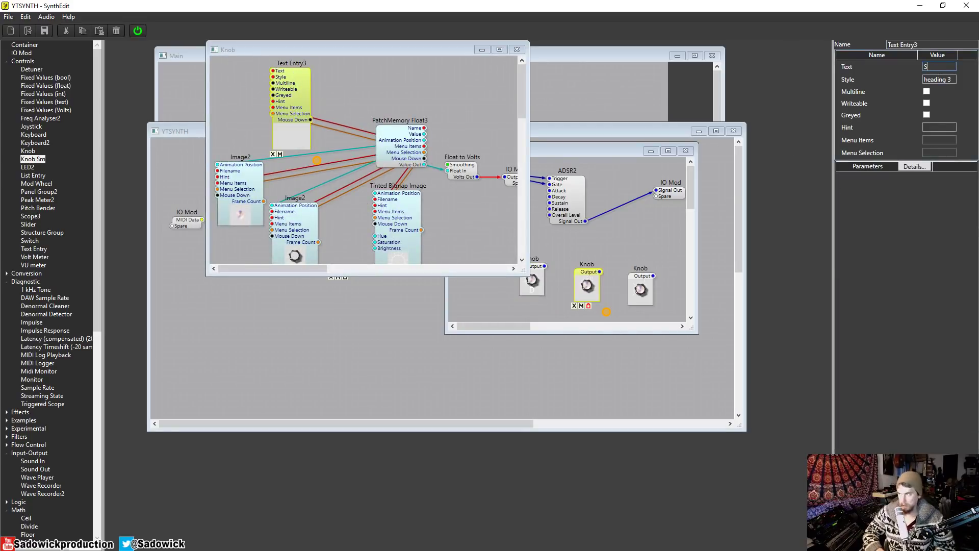
left_click(517, 49)
- Set the fourth knob's Text Entry3 label to R and close the knob's structure
double_click(638, 288)
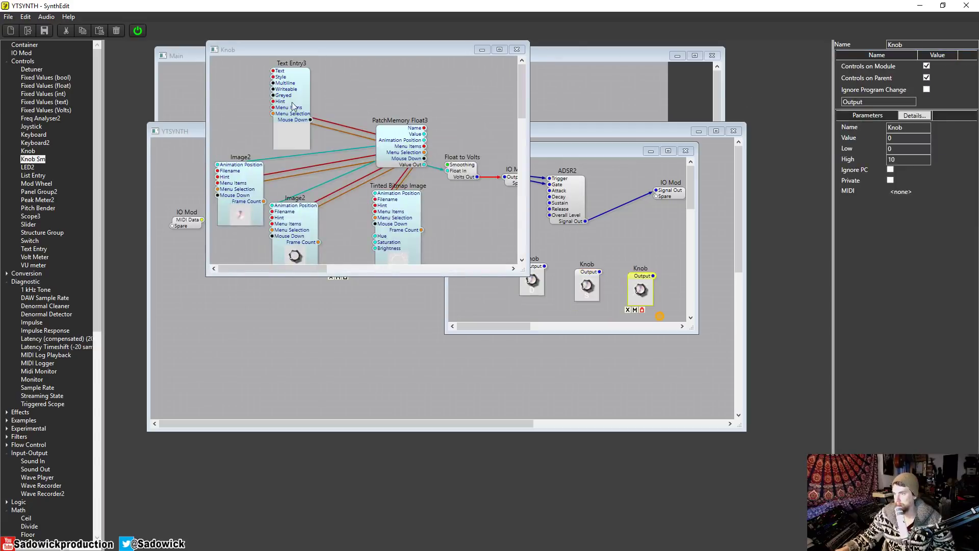
left_click(288, 100)
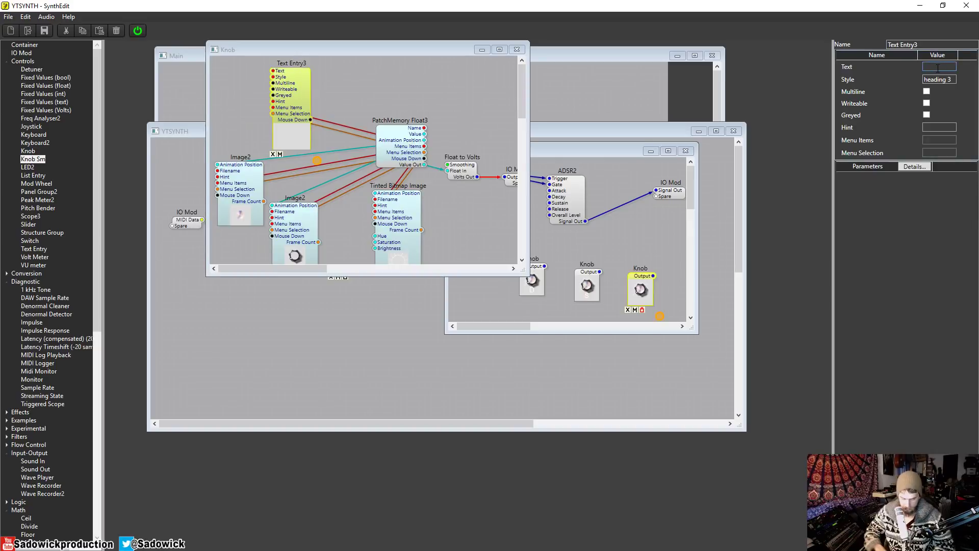
type("R")
key("Return")
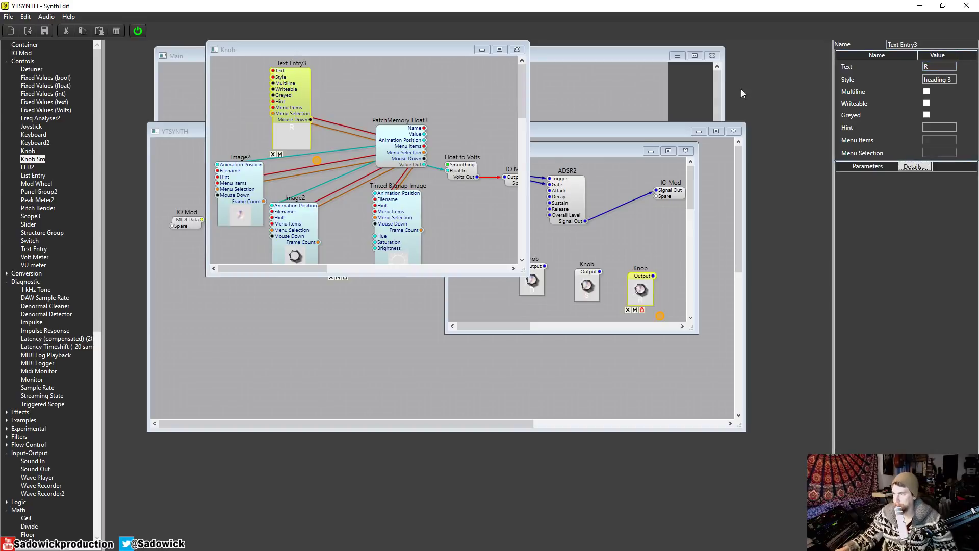
left_click(517, 49)
- Connect the A, D, S and R knobs to the ADSR2 module's Attack, Decay, Sustain and Release inputs
left_click(584, 185)
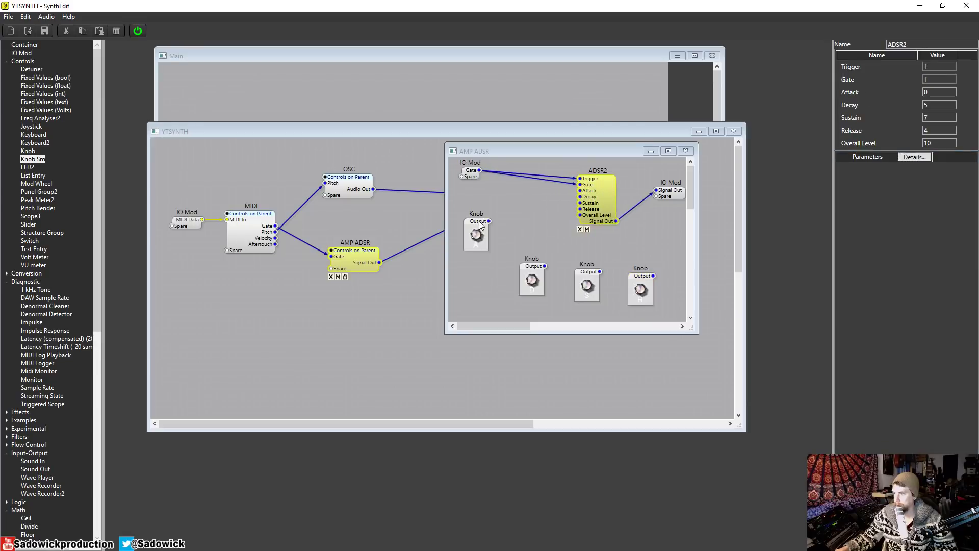
left_click_drag(480, 225, 578, 194)
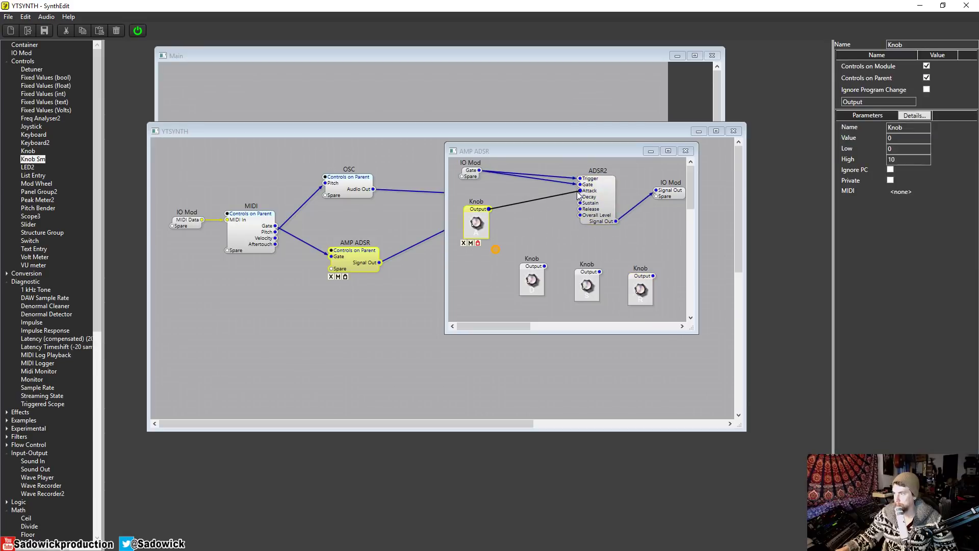
mouse_move(541, 279)
left_mouse_down()
mouse_move(504, 278)
mouse_move(580, 197)
left_mouse_up()
left_click_drag(587, 278, 580, 202)
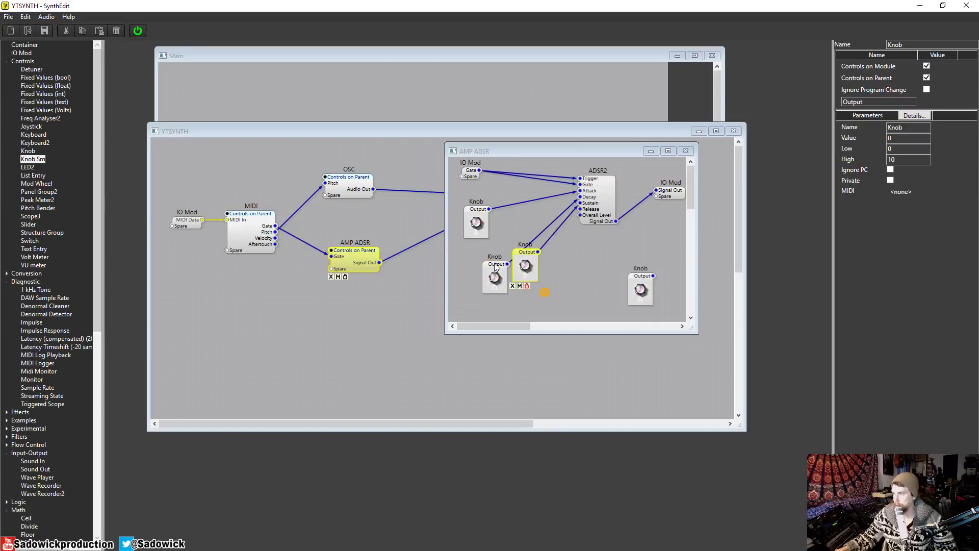
left_click_drag(499, 265, 479, 254)
left_click_drag(653, 276, 580, 208)
- Widen the AMP ADSR structure window and spread out ADSR2, the output IO Mod and the R knob
left_click_drag(607, 178, 636, 185)
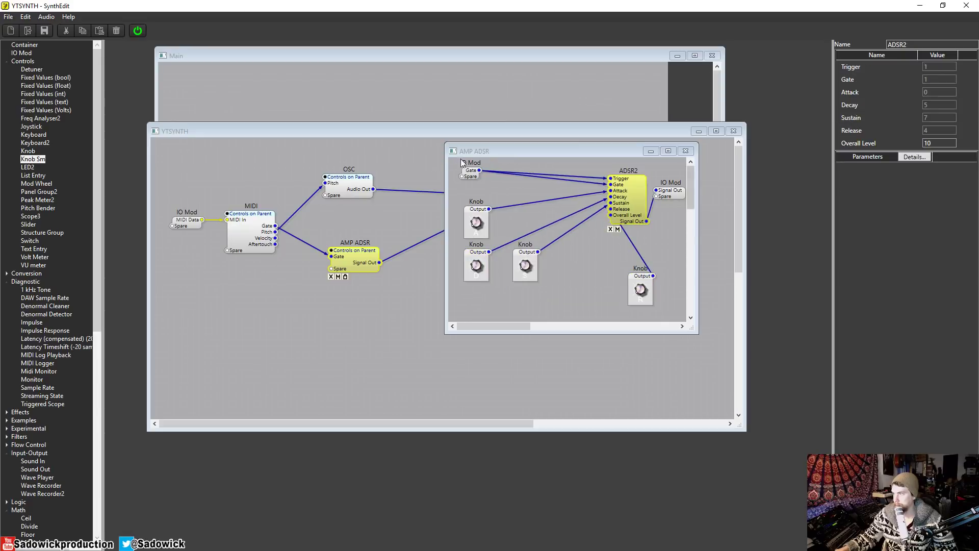
left_click_drag(515, 151, 329, 154)
left_click_drag(506, 223, 775, 222)
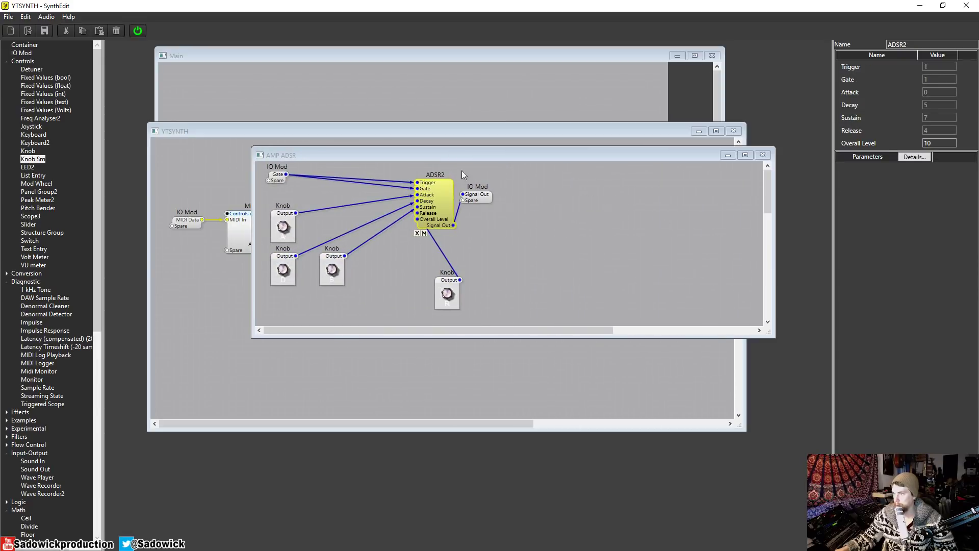
left_click_drag(481, 200, 559, 200)
left_click_drag(435, 202, 497, 202)
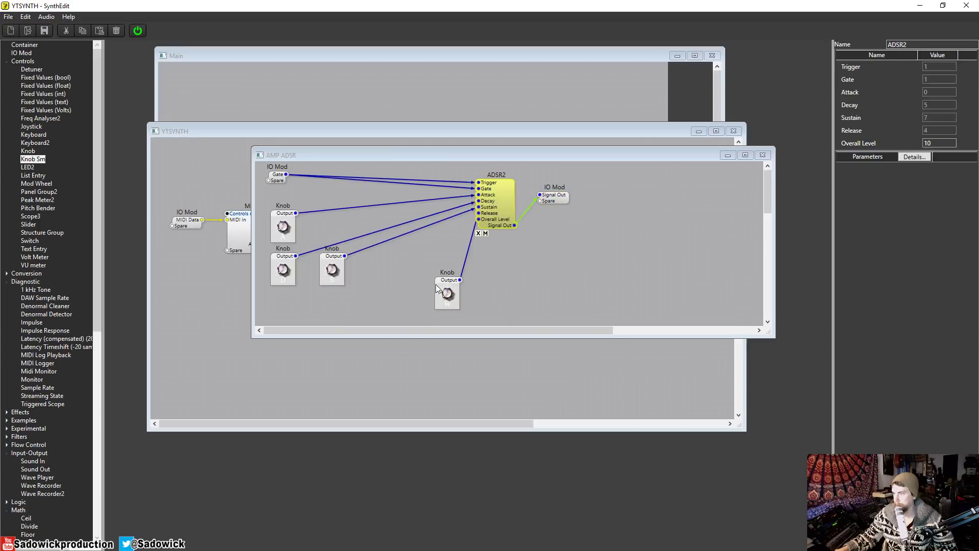
left_click_drag(444, 287, 401, 262)
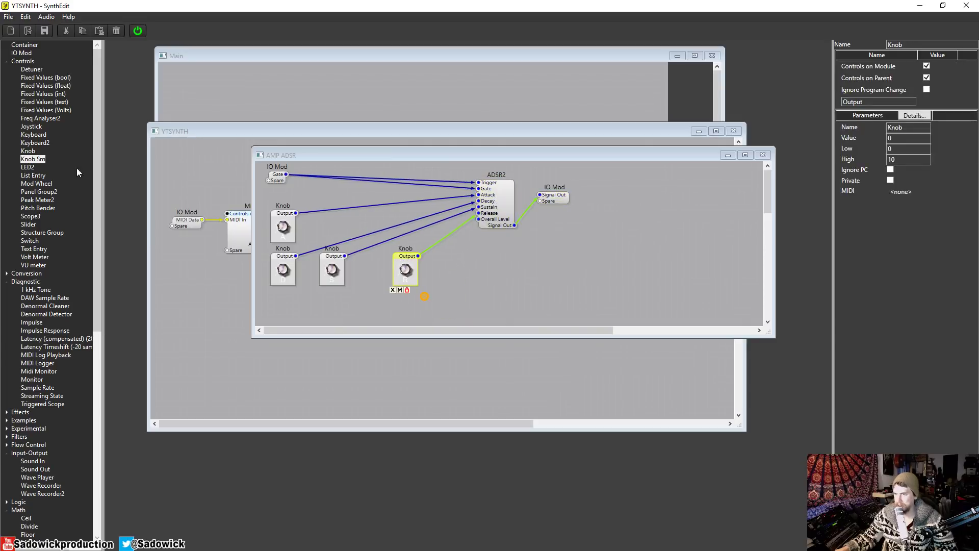
- Add a Panel Group2 to the AMP ADSR container and set its text to AMP ADSR
left_click_drag(44, 193, 609, 249)
left_click(941, 67)
type("AM")
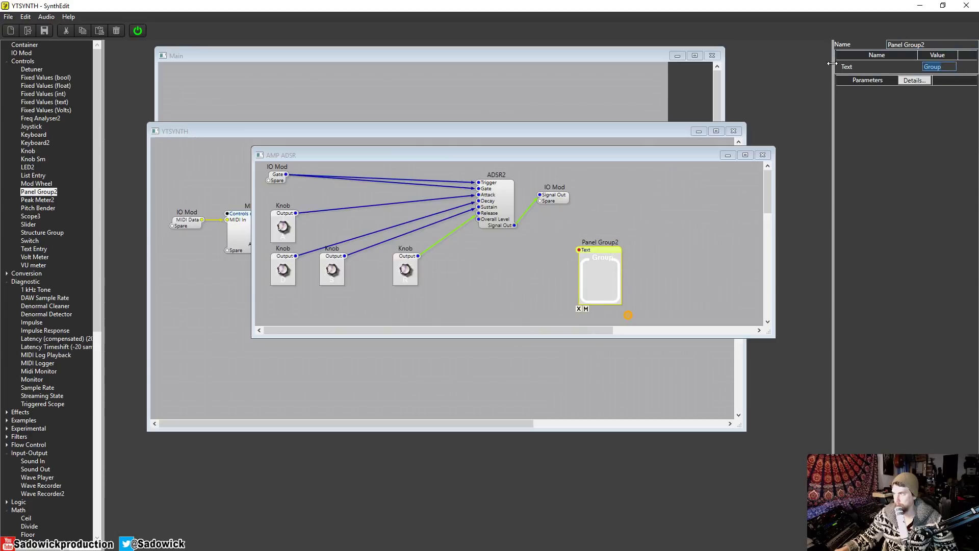
type("P ADSR")
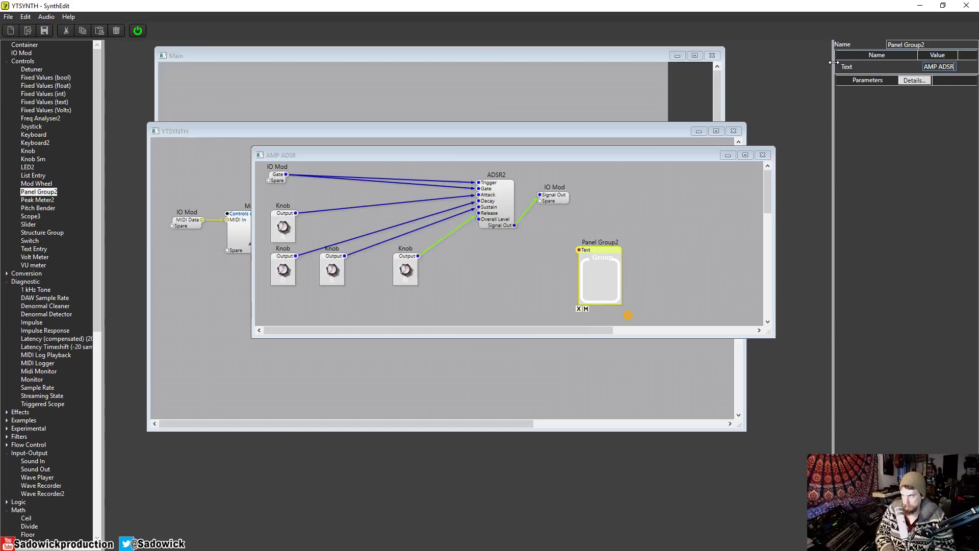
key("Tab")
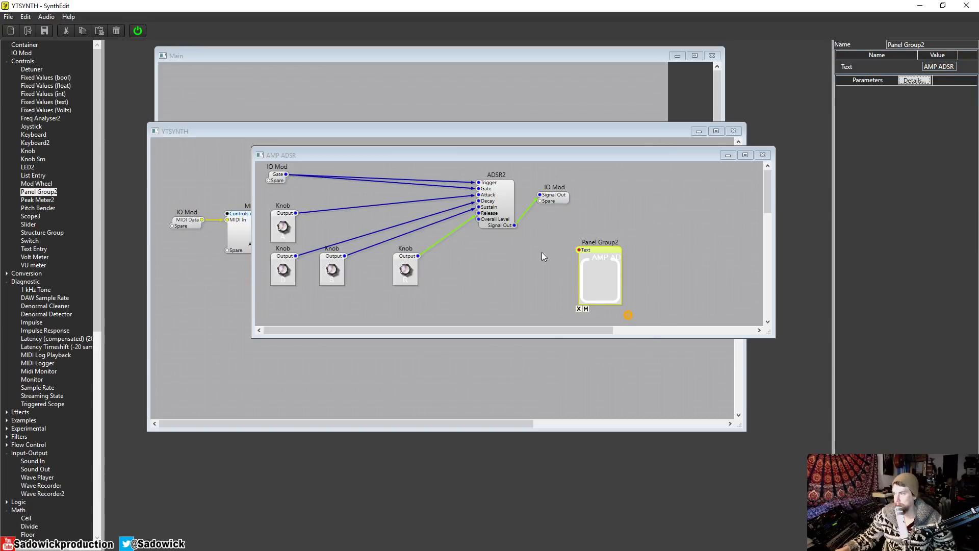
- Open the AMP ADSR container's panel editor and enlarge the window and the blue panel
right_click(503, 272)
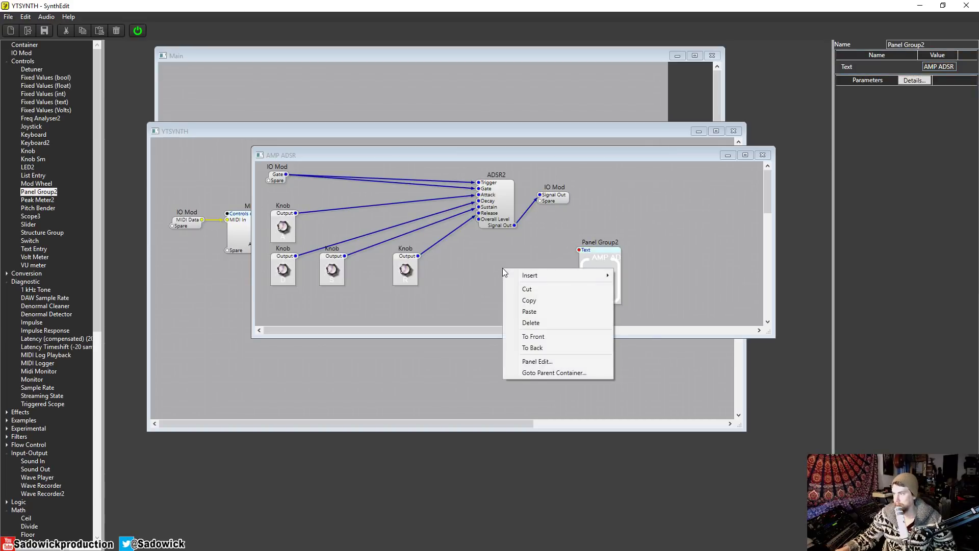
left_click(538, 363)
left_click_drag(374, 207, 657, 307)
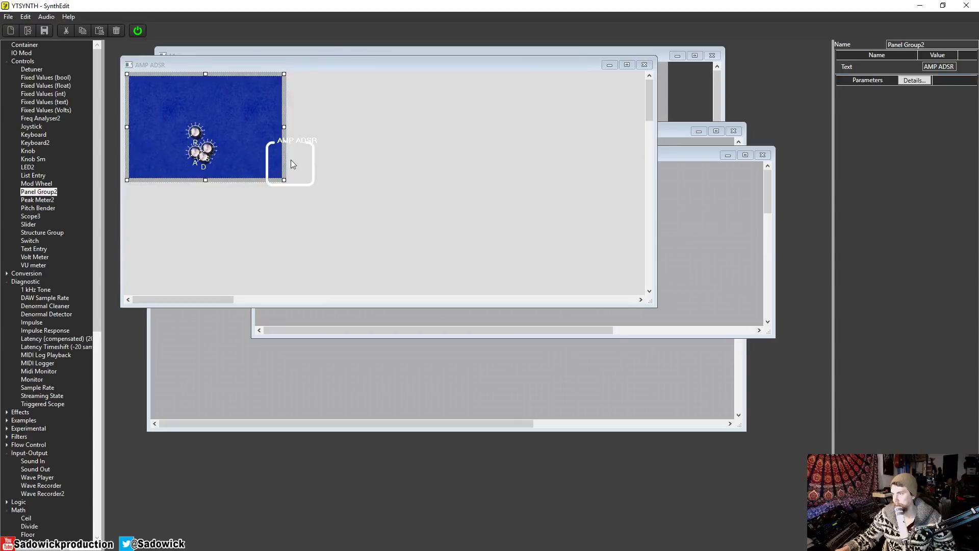
left_click_drag(285, 182, 519, 255)
- Stretch the AMP ADSR group frame into a wide, low rectangle and place the A knob inside its left end
left_click(313, 183)
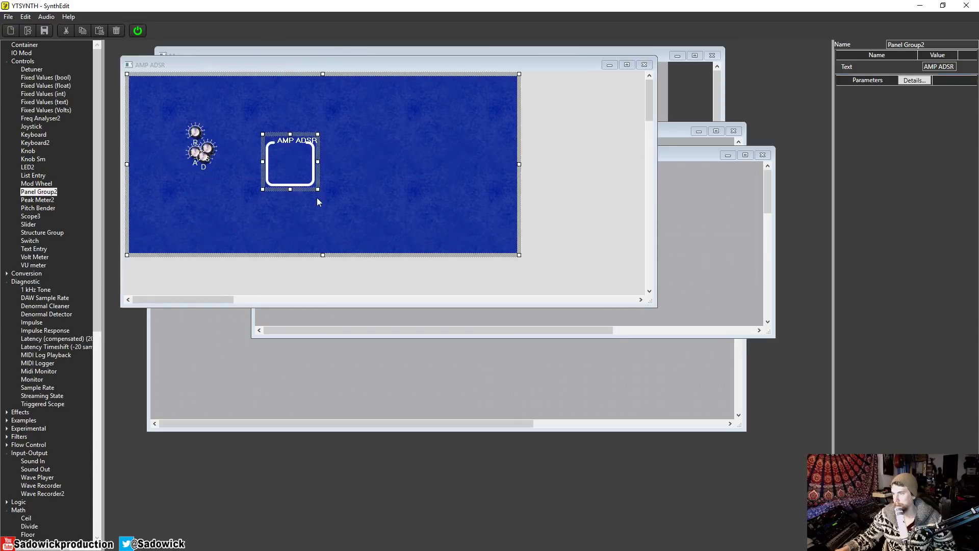
left_click_drag(317, 189, 466, 182)
left_click(194, 155)
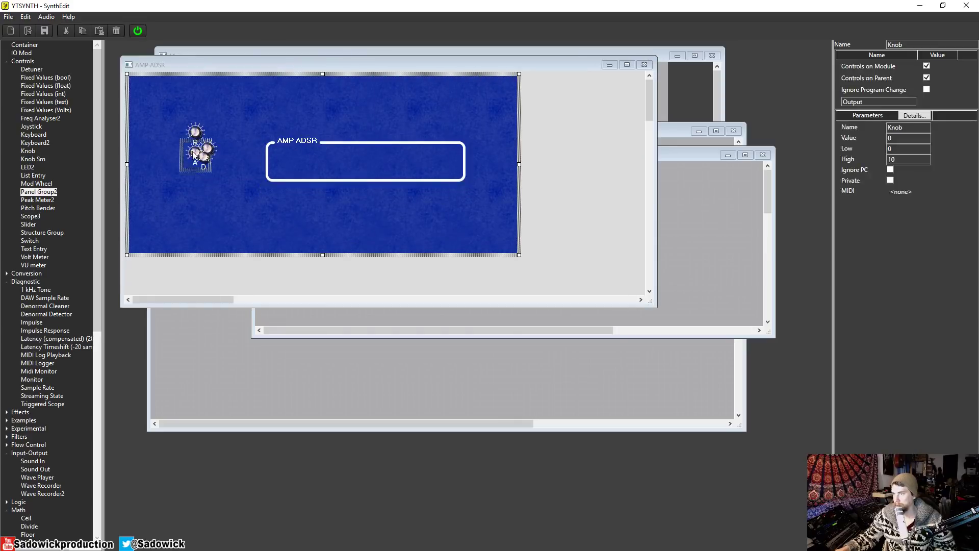
left_click_drag(185, 173, 276, 178)
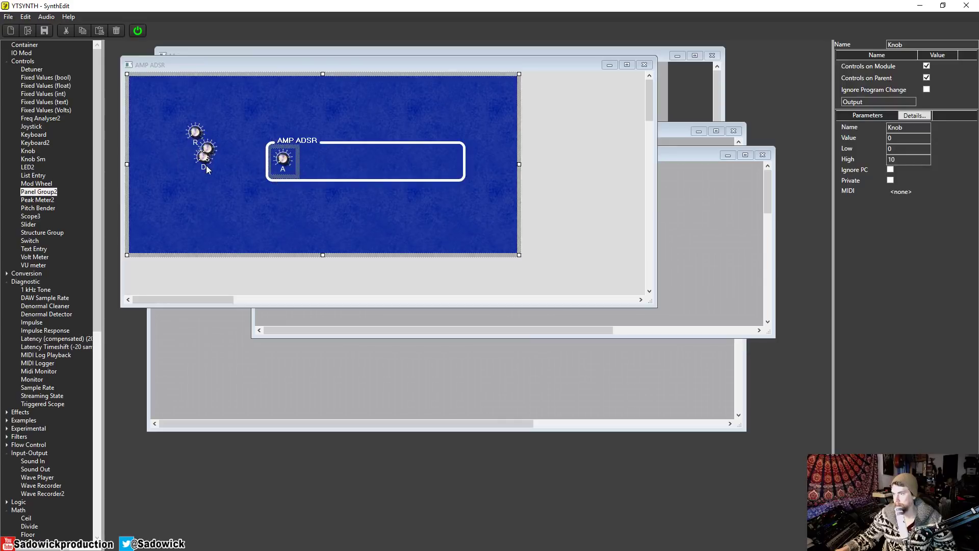
- Line up the D, S and R knobs in a row beside the A knob inside the AMP ADSR frame
left_click_drag(208, 169, 310, 182)
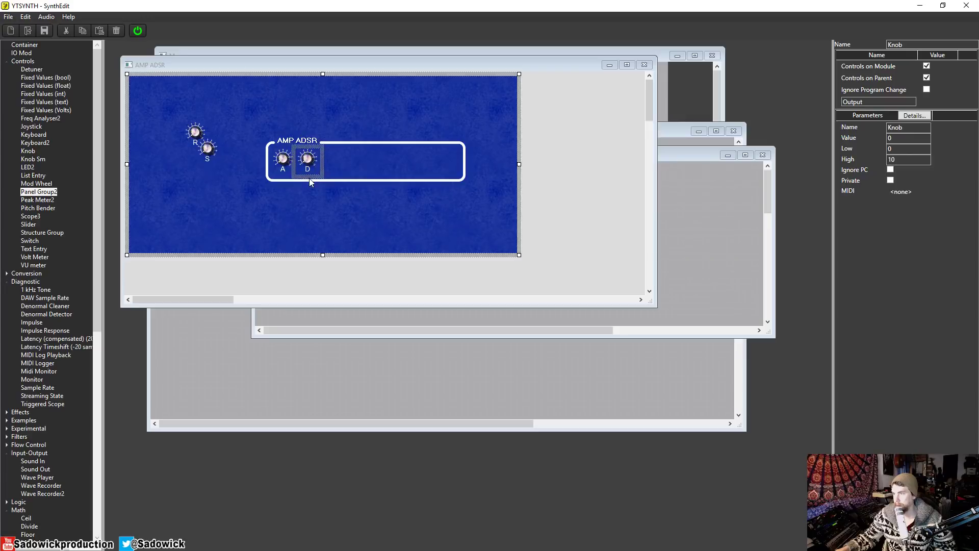
left_click_drag(211, 162, 336, 181)
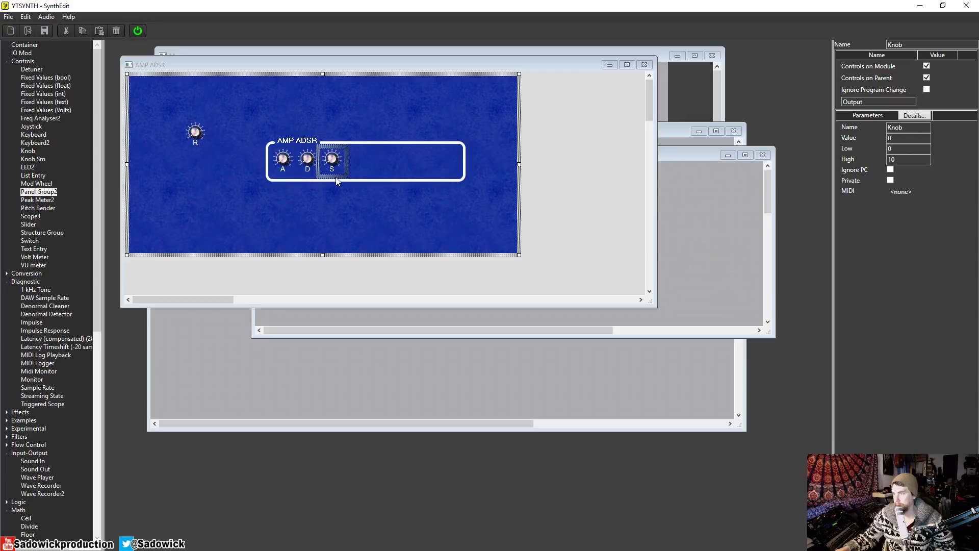
left_click(192, 149)
left_click_drag(203, 155, 362, 178)
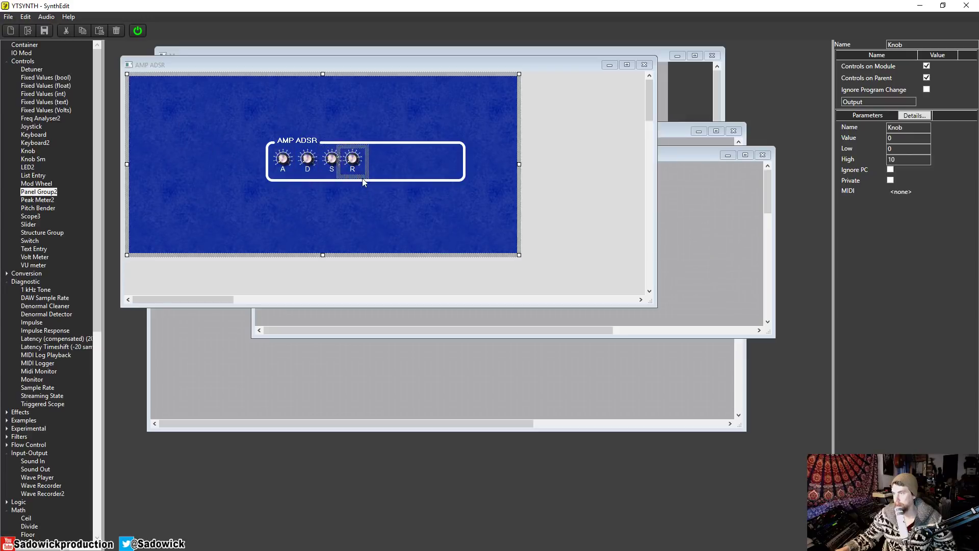
- Narrow the AMP ADSR group frame so it fits closely around the four knobs
left_click(405, 110)
left_click(444, 179)
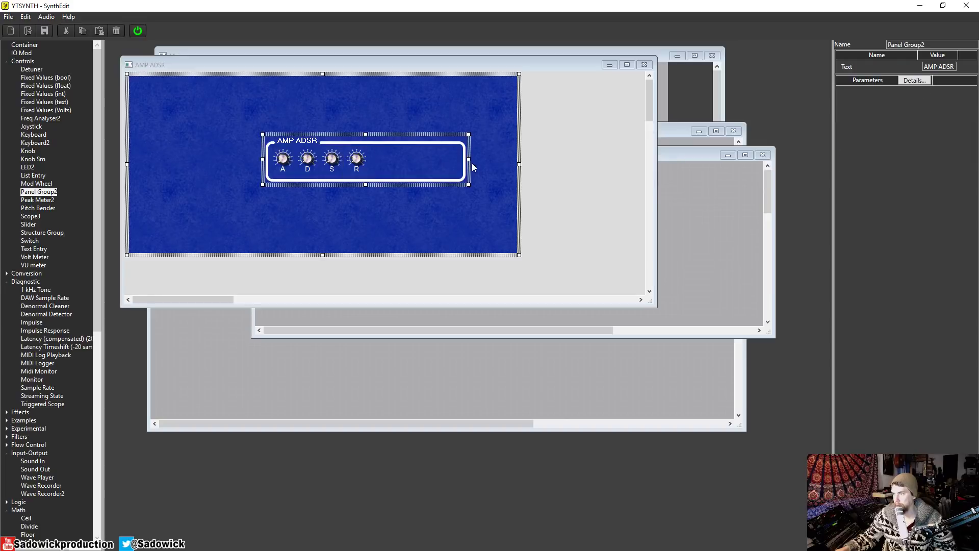
left_click_drag(468, 160, 380, 167)
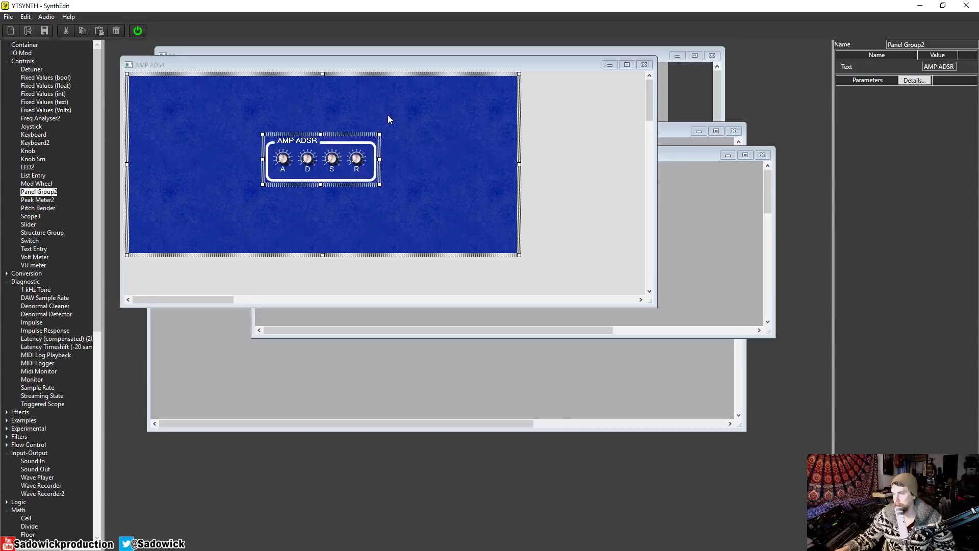
- Close both AMP ADSR windows and enable Controls on Parent for the AMP ADSR container
left_click(644, 66)
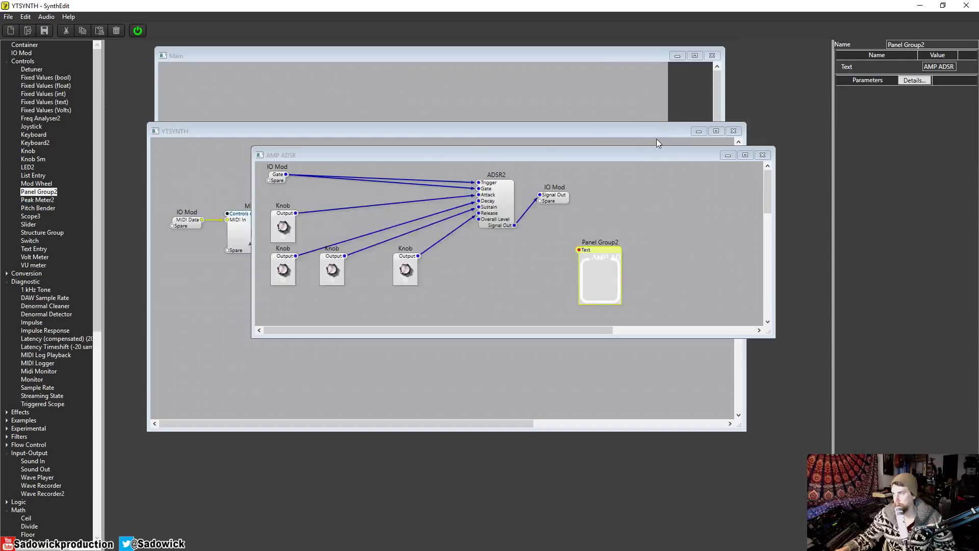
left_click(762, 155)
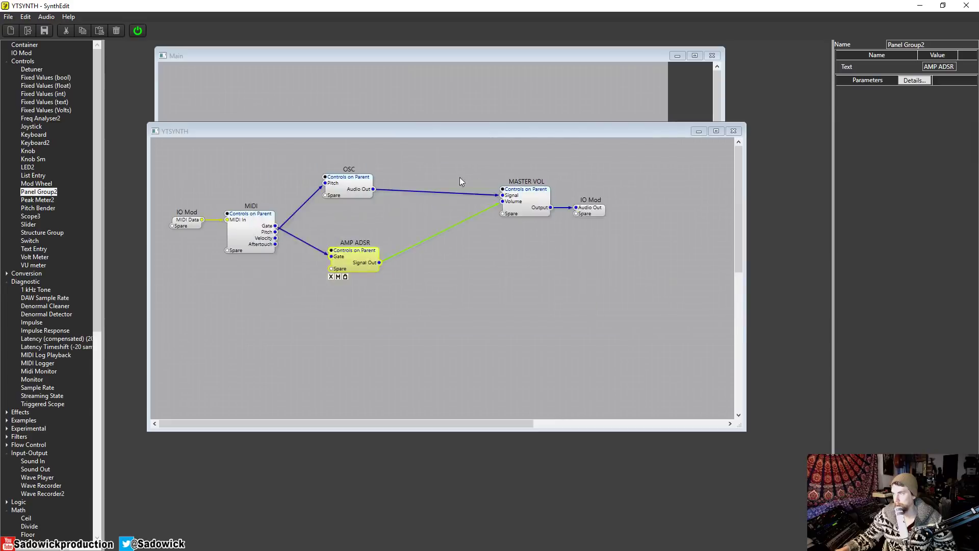
left_click(359, 255)
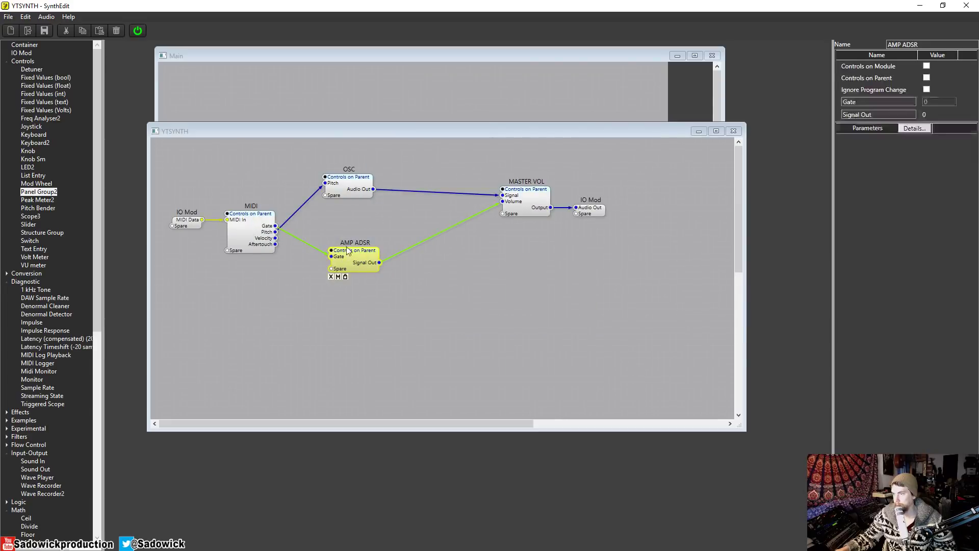
left_click(927, 78)
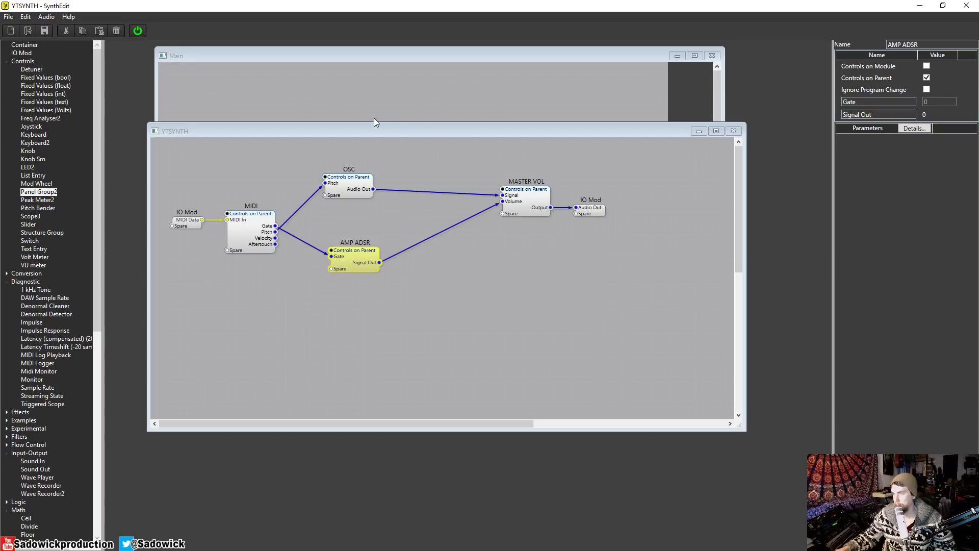
- Open the YTSYNTH panel editor, place the AMP ADSR group directly below the OSC group with their left edges aligned, and close the editor
left_click_drag(374, 123, 375, 137)
right_click(493, 345)
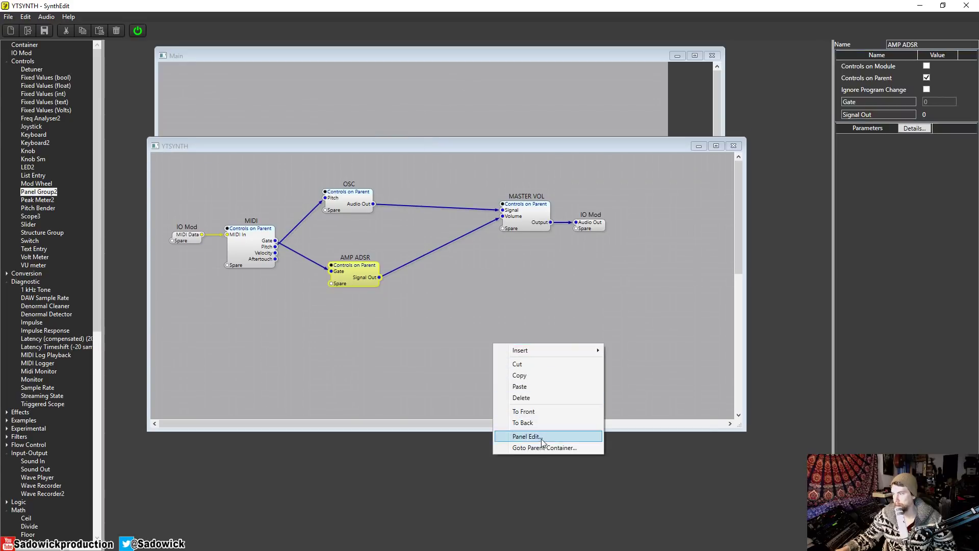
left_click(526, 437)
left_click_drag(361, 260, 241, 246)
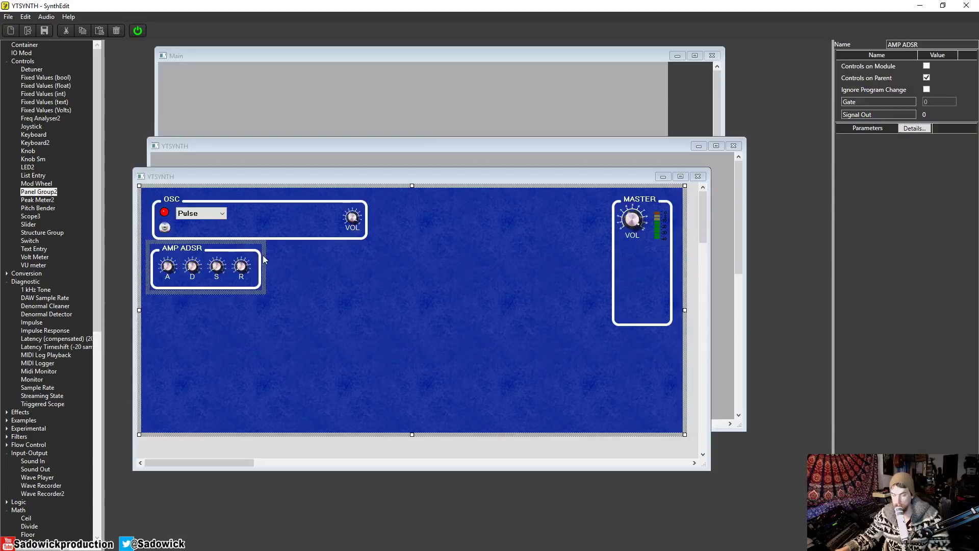
mouse_move(192, 270)
left_mouse_down()
mouse_move(197, 258)
mouse_move(198, 280)
left_mouse_up()
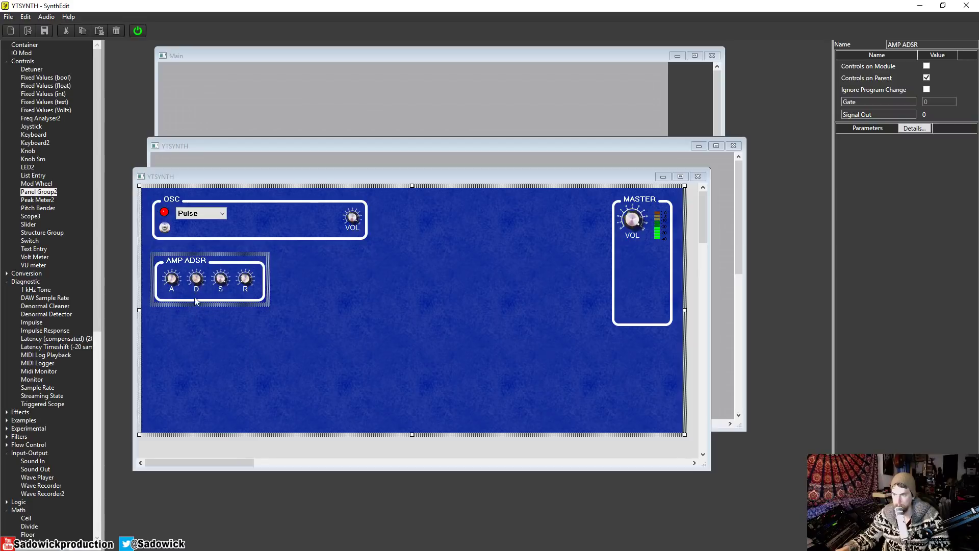
left_click_drag(195, 300, 195, 286)
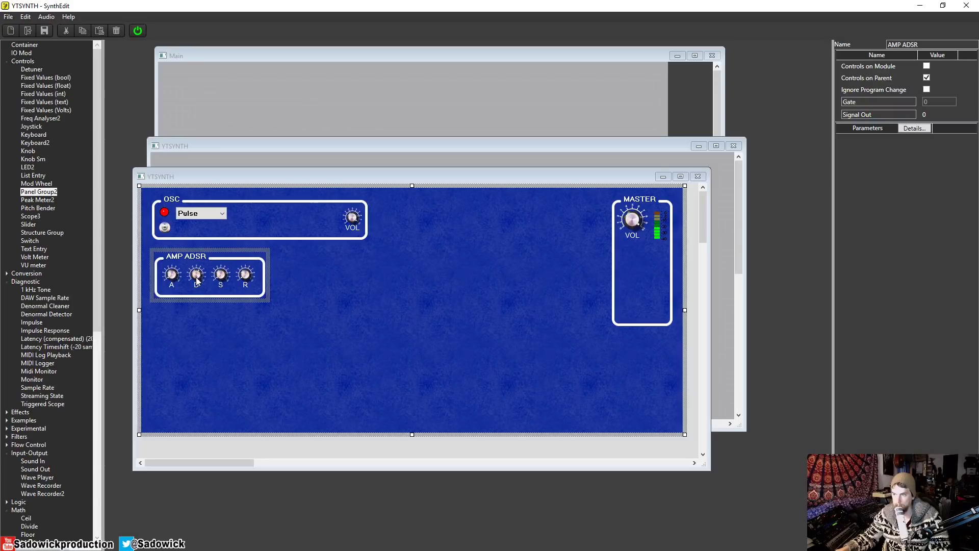
left_click_drag(197, 281, 198, 276)
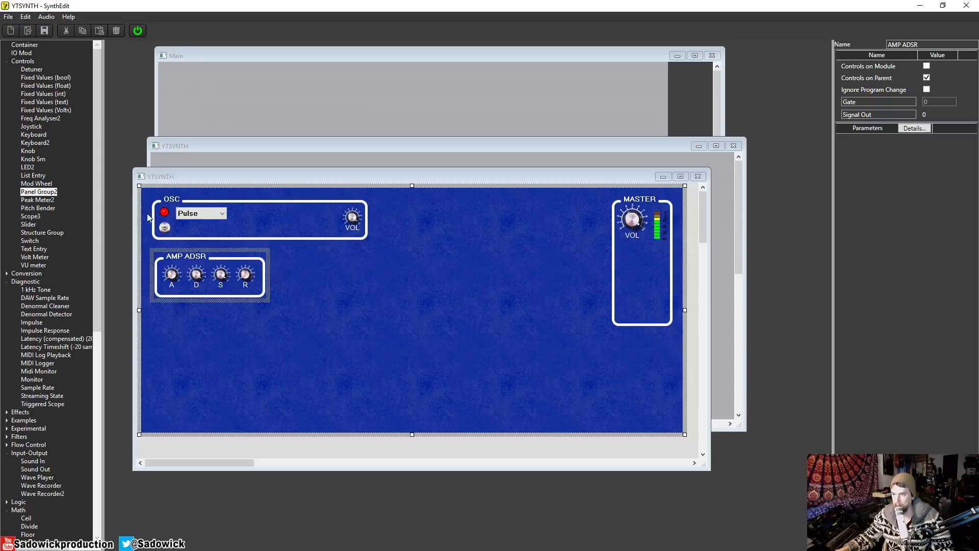
left_click(164, 228)
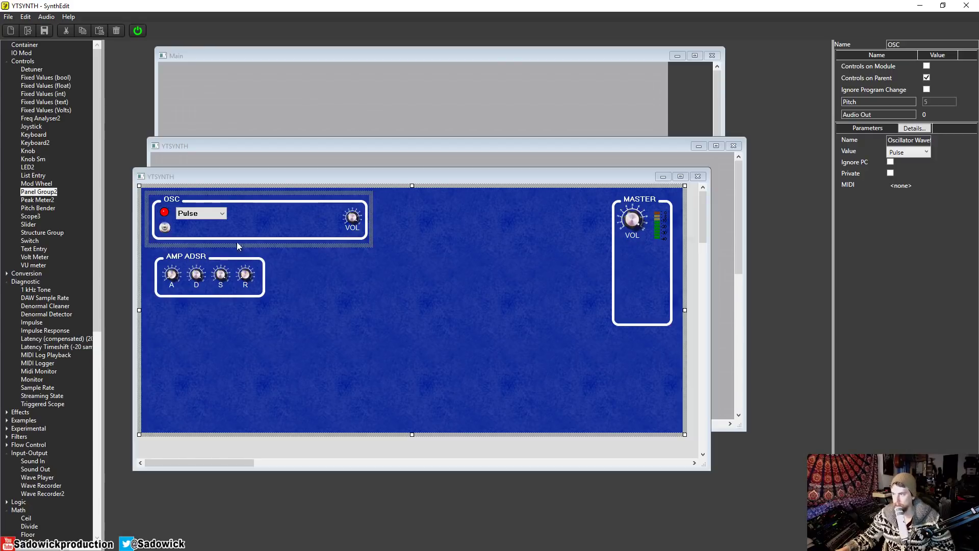
left_click(698, 177)
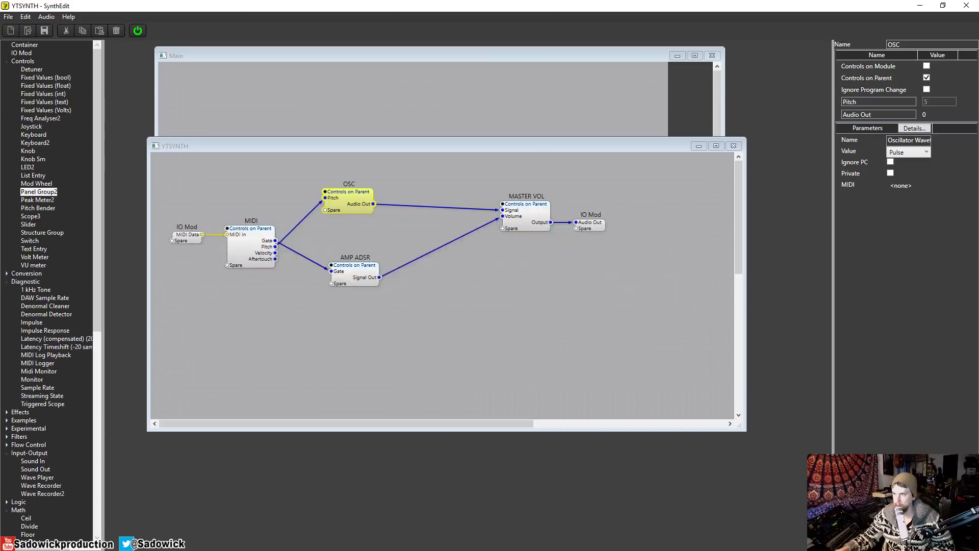
- Save the project from the Main window and return to the YTSYNTH structure window
left_click(8, 17)
left_click(144, 123)
left_click(272, 60)
left_click(8, 17)
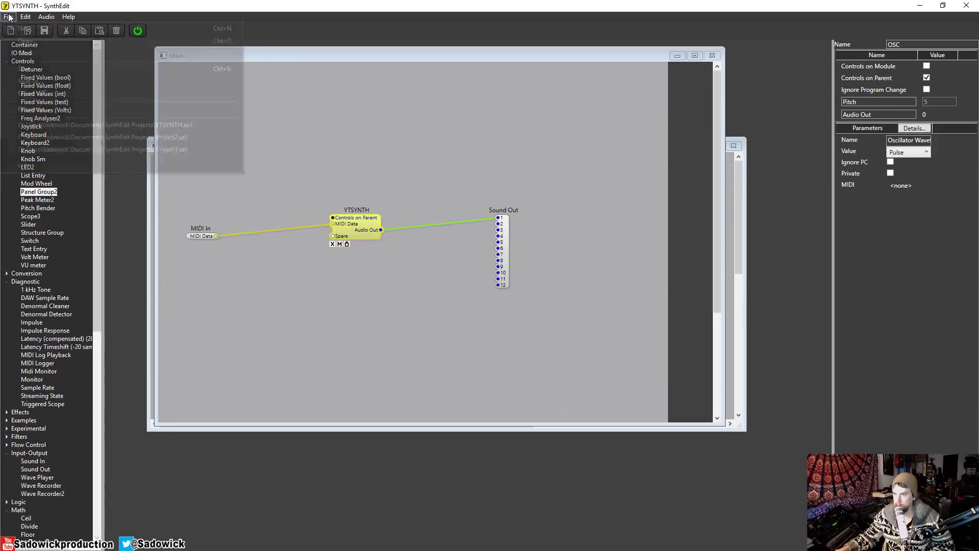
left_click(35, 67)
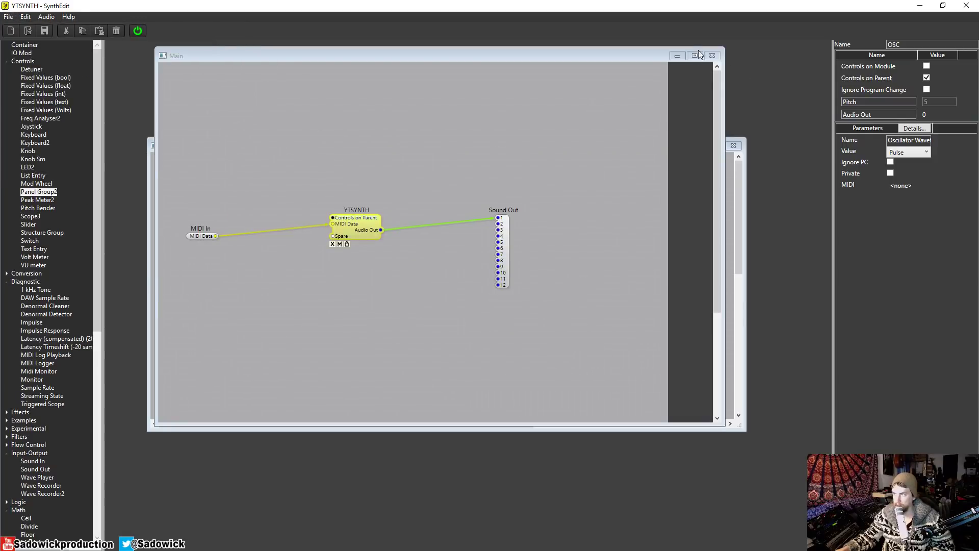
left_click(734, 203)
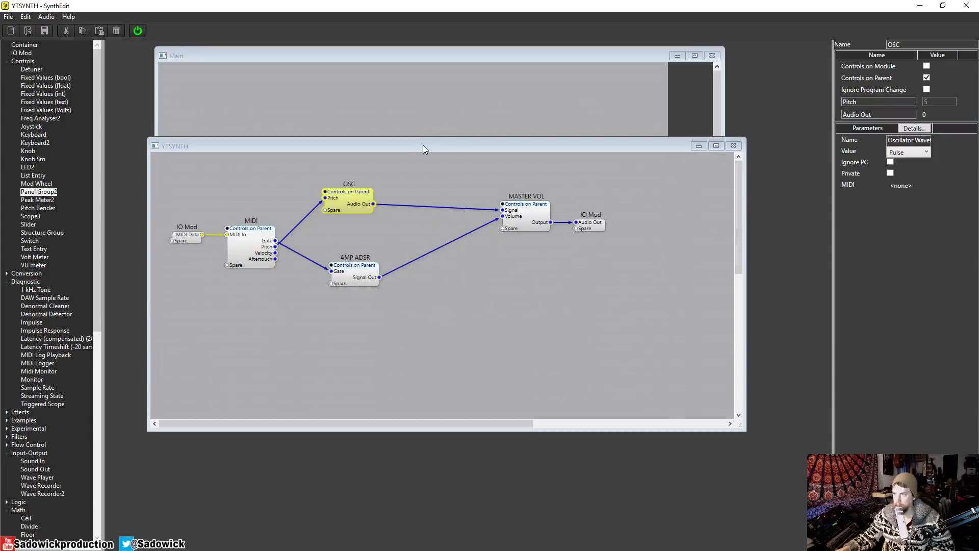
- Add a new Container below MASTER VOL in the YTSYNTH structure and name it FILTER
left_click_drag(421, 137, 421, 94)
left_click(451, 312)
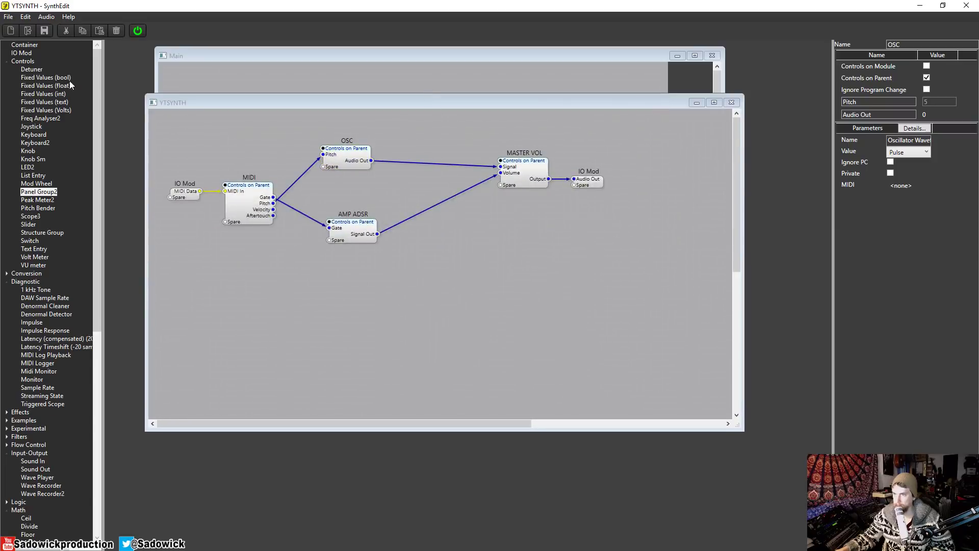
left_click_drag(24, 44, 449, 257)
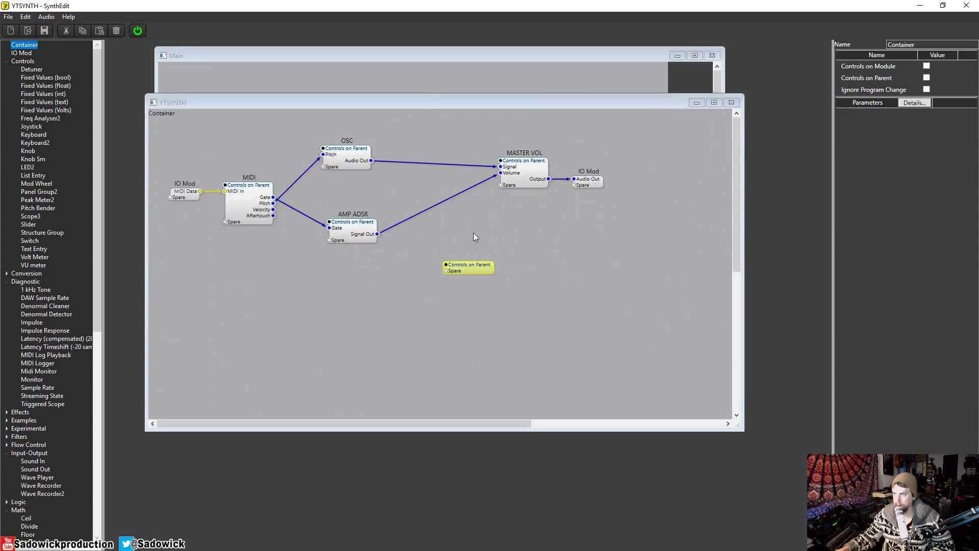
left_click_drag(929, 45, 825, 44)
type("FILTER")
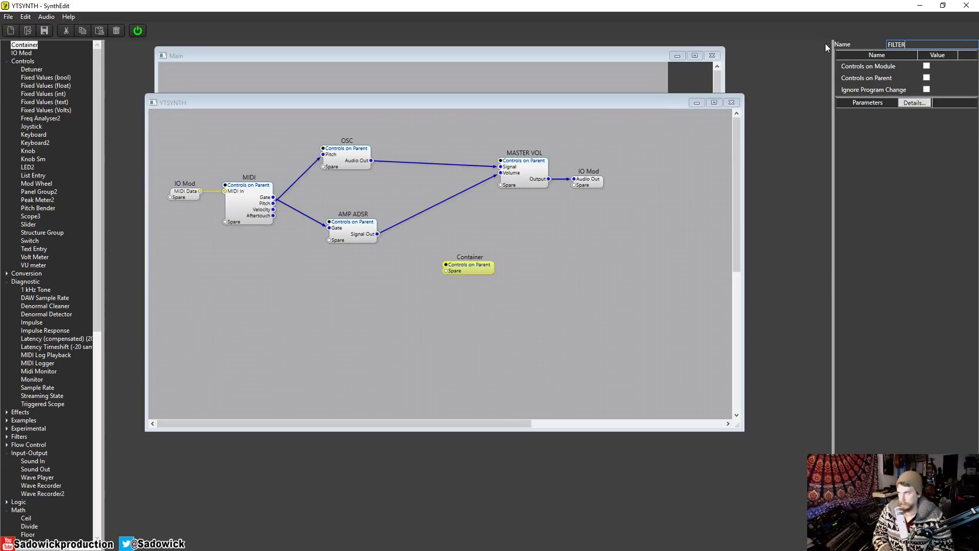
key("Return")
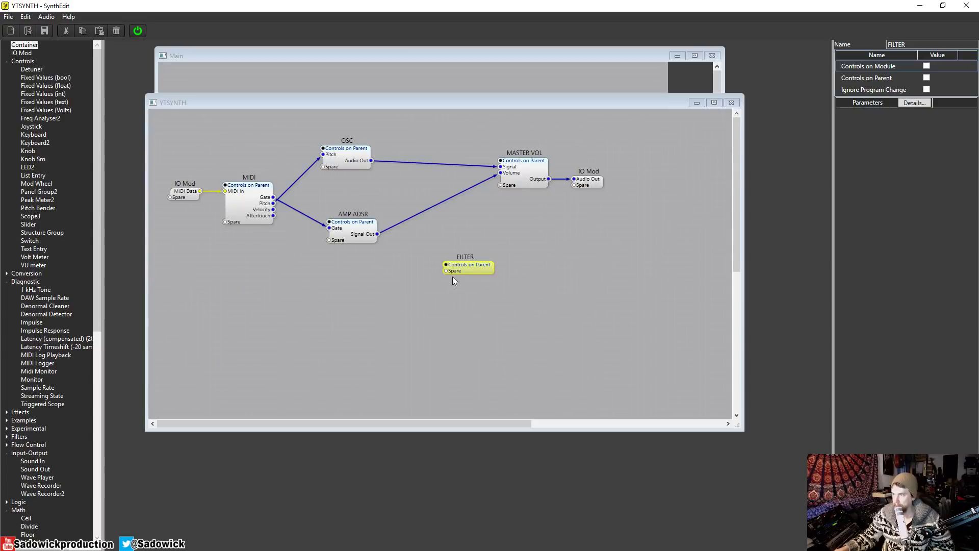
- Open the FILTER container, add a Moog Filter and connect its Signal input to the IO Mod
left_click(471, 264)
double_click(472, 265)
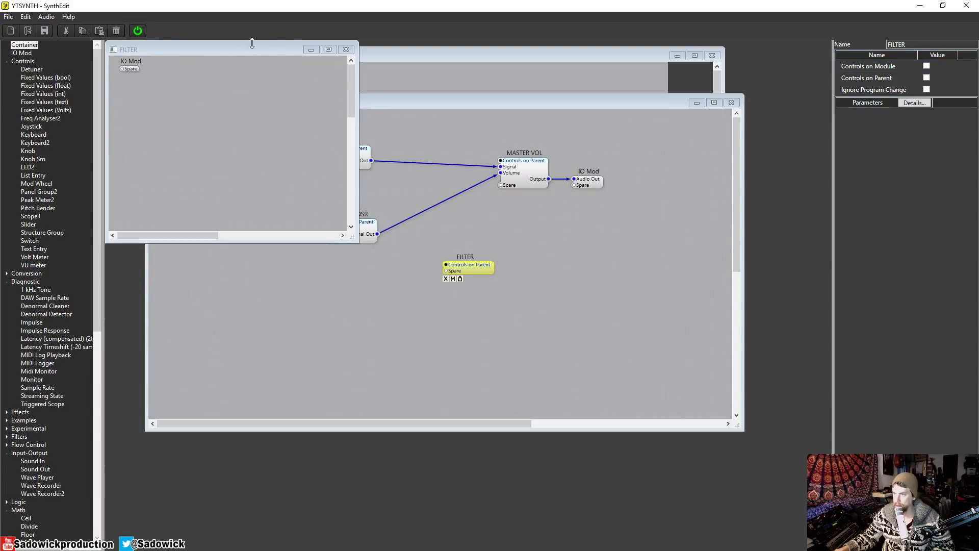
left_click_drag(252, 43, 419, 128)
left_click(7, 437)
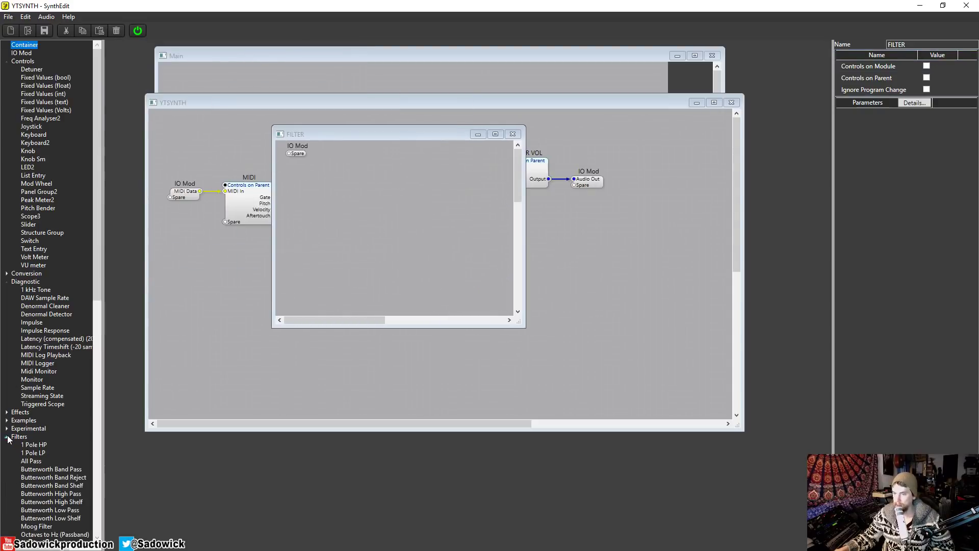
scroll(46, 388, "down", 4)
left_click_drag(37, 428, 290, 154)
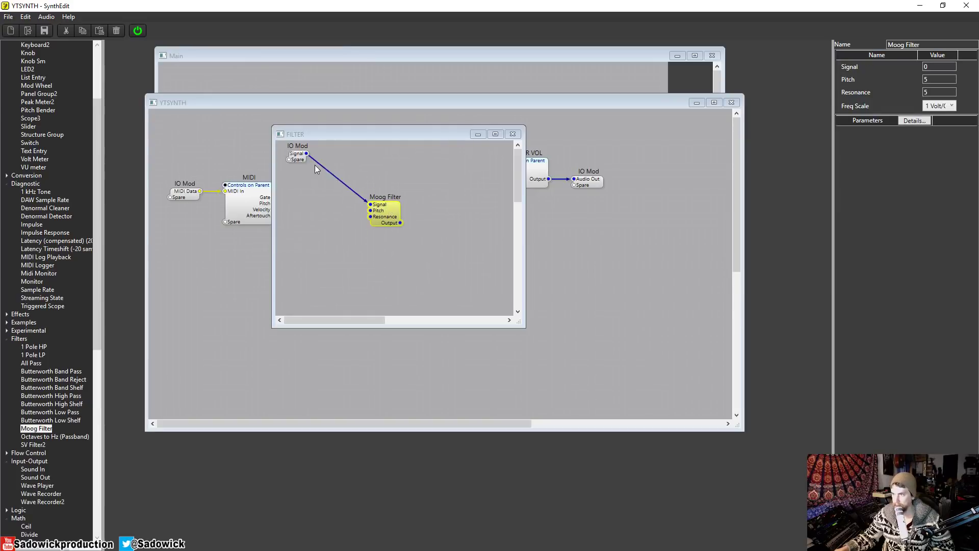
- Connect the Moog Filter's Pitch and Resonance inputs to the IO Mod and move the filter higher
left_click_drag(371, 210, 291, 161)
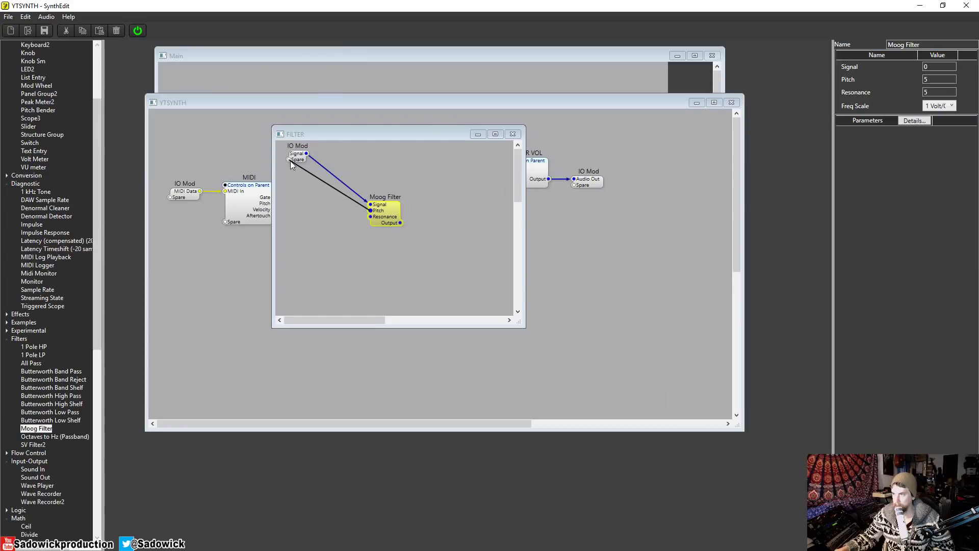
left_click_drag(371, 216, 290, 166)
left_click_drag(390, 209, 393, 185)
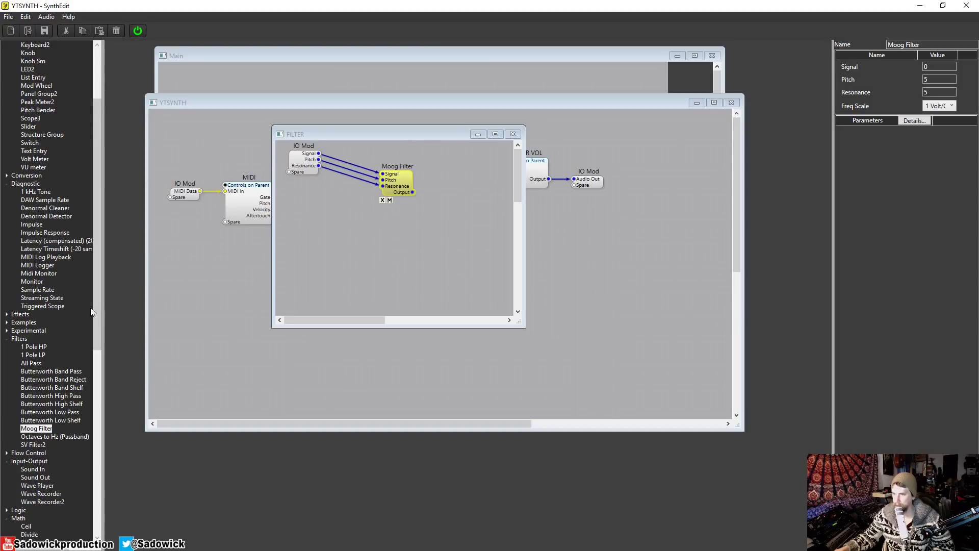
- Add a second IO Mod for the Moog Filter's Output, connect it, and align the filter between the two IO Mods
scroll(91, 312, "up", 4)
left_click_drag(21, 53, 477, 164)
left_click_drag(413, 192, 477, 167)
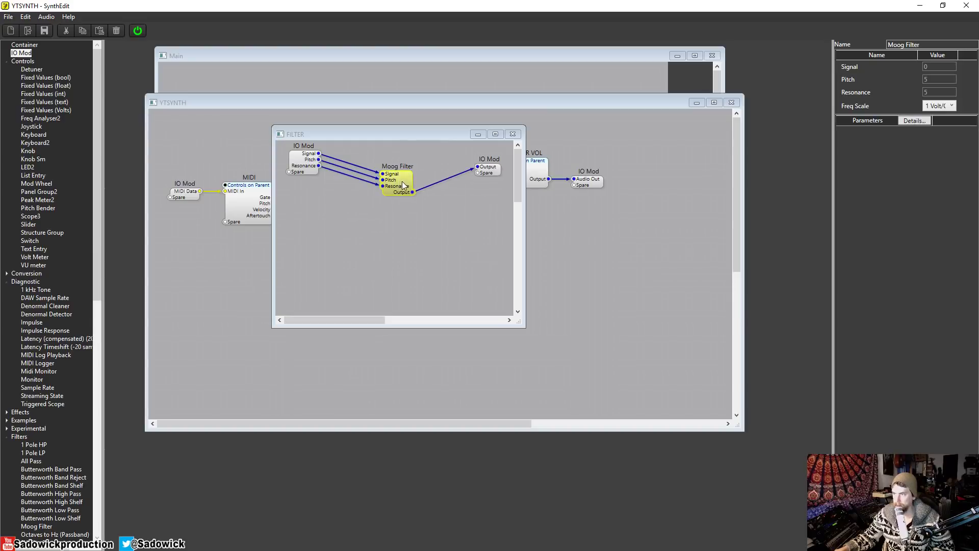
left_click_drag(401, 191, 405, 180)
left_click_drag(487, 170, 477, 165)
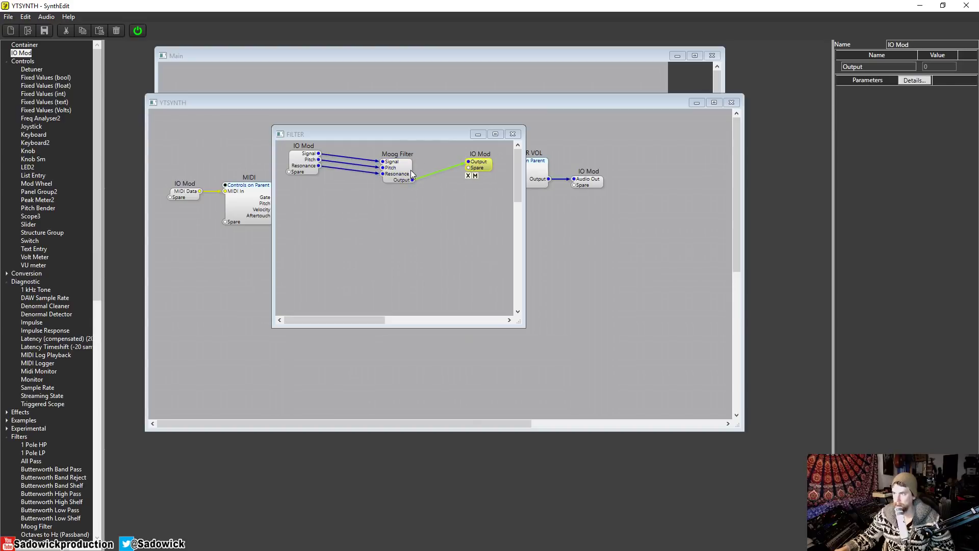
left_click_drag(411, 170, 405, 163)
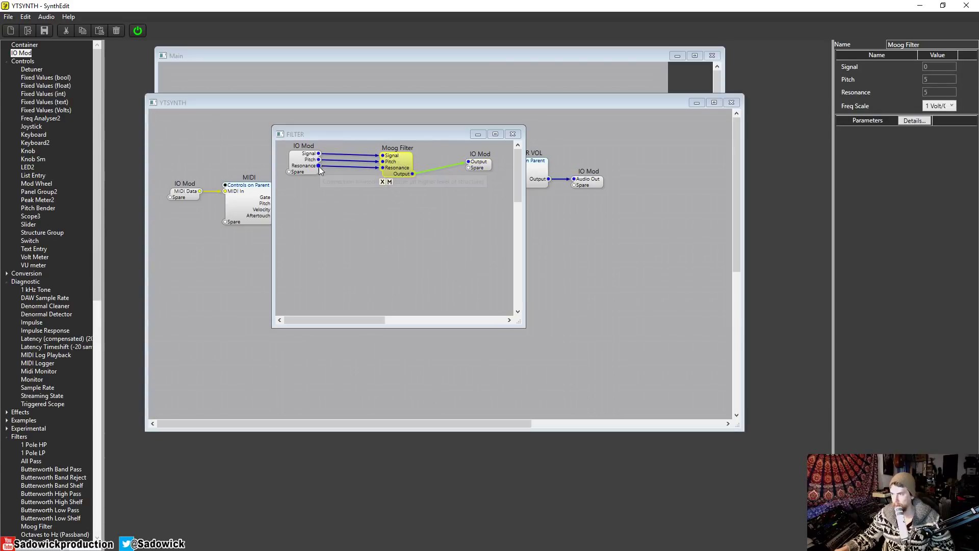
- Delete the Resonance and Pitch connections between the input IO Mod and the Moog Filter, keeping Signal connected
left_click(334, 164)
key("Delete")
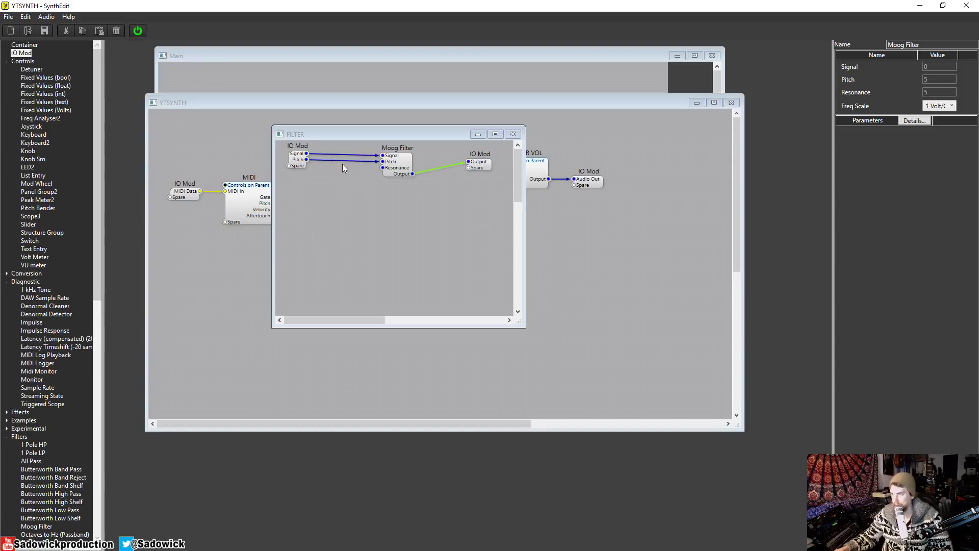
left_click(342, 160)
key("Delete")
left_click_drag(400, 158, 408, 160)
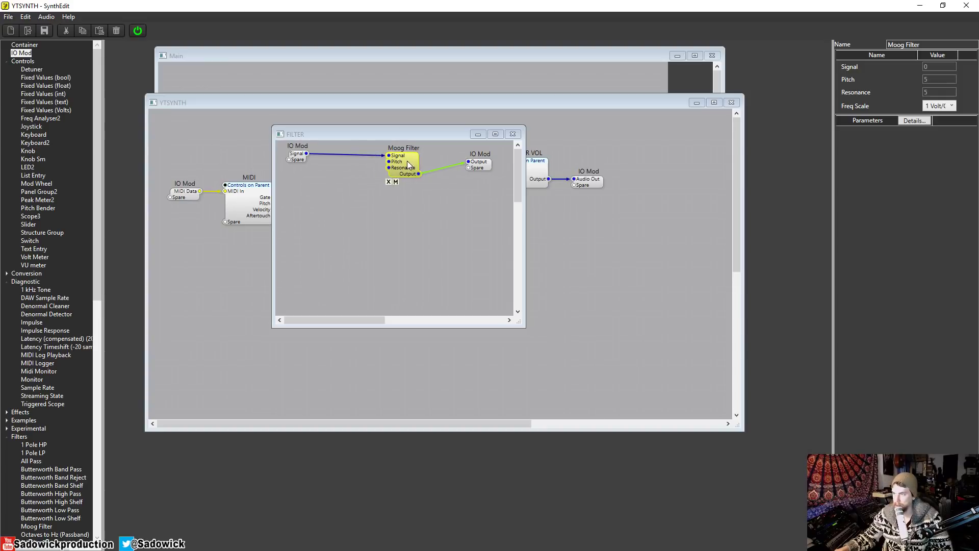
- Add two Knob modules to the FILTER container, below the input IO Mod and the Moog Filter
left_click_drag(28, 151, 54, 158)
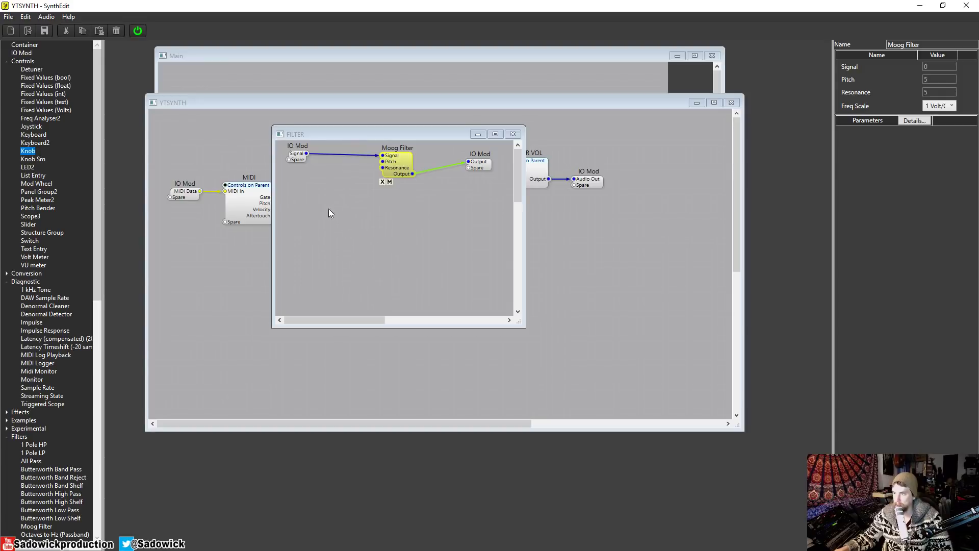
left_click_drag(329, 209, 330, 211)
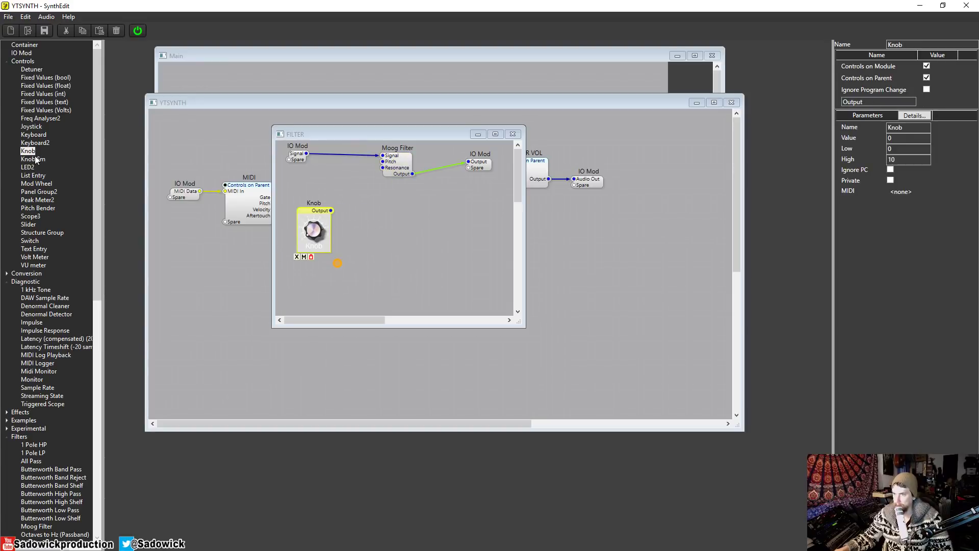
left_click_drag(28, 151, 378, 278)
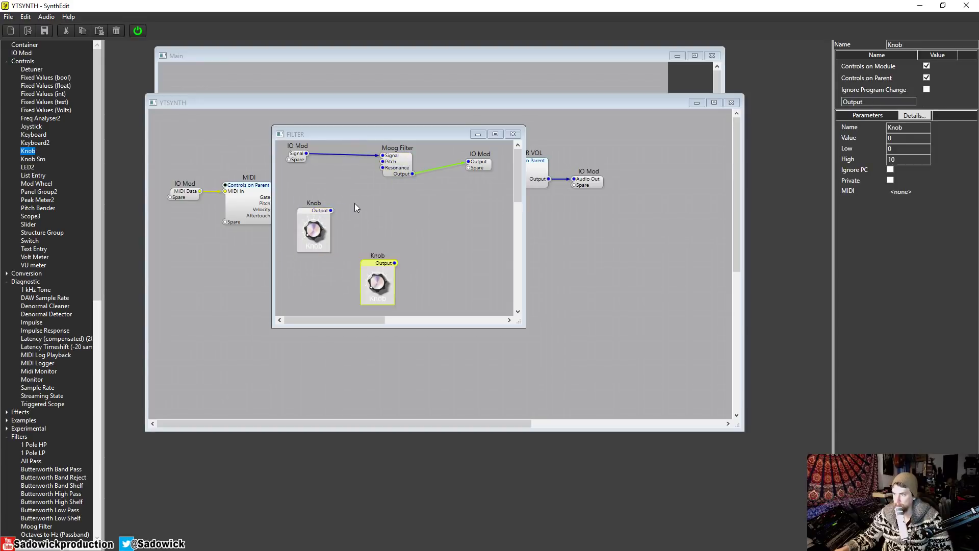
- Open the first knob's structure, set its Text Entry3 text to CUTOFF, and close it
double_click(313, 212)
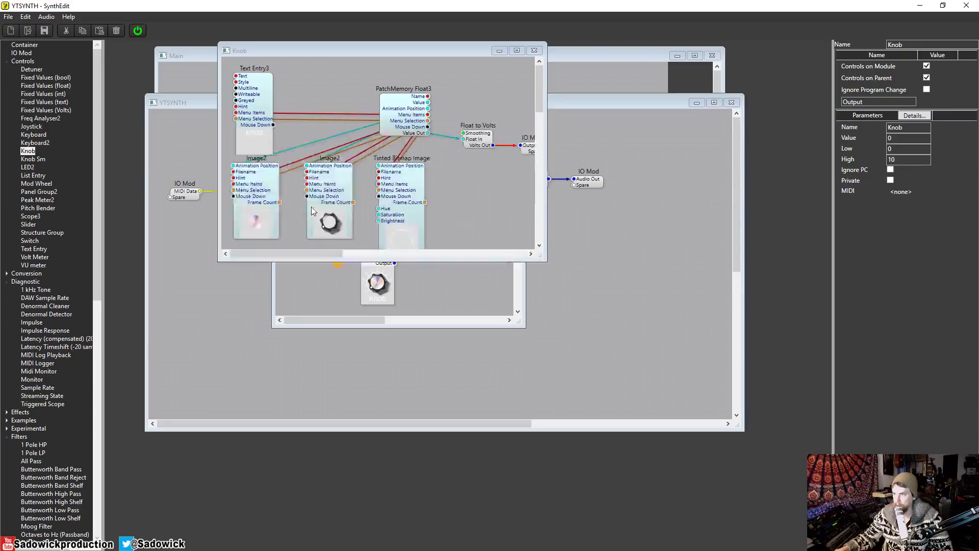
left_click(256, 78)
left_click_drag(944, 66, 899, 66)
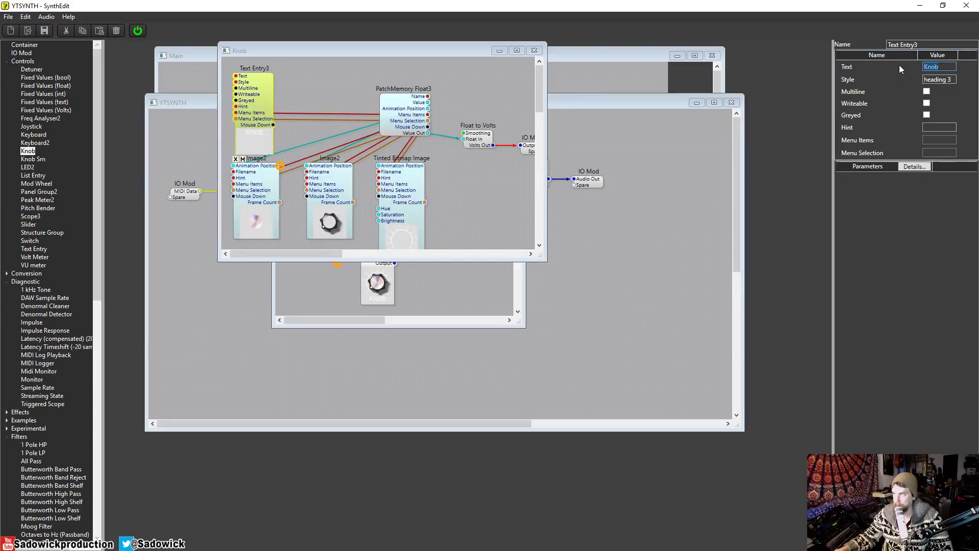
type("CU")
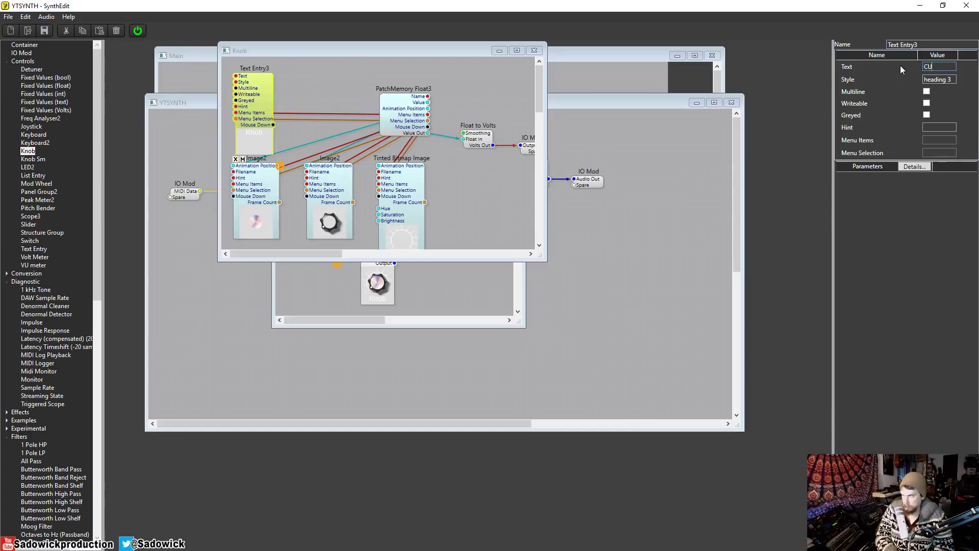
type("TOFF")
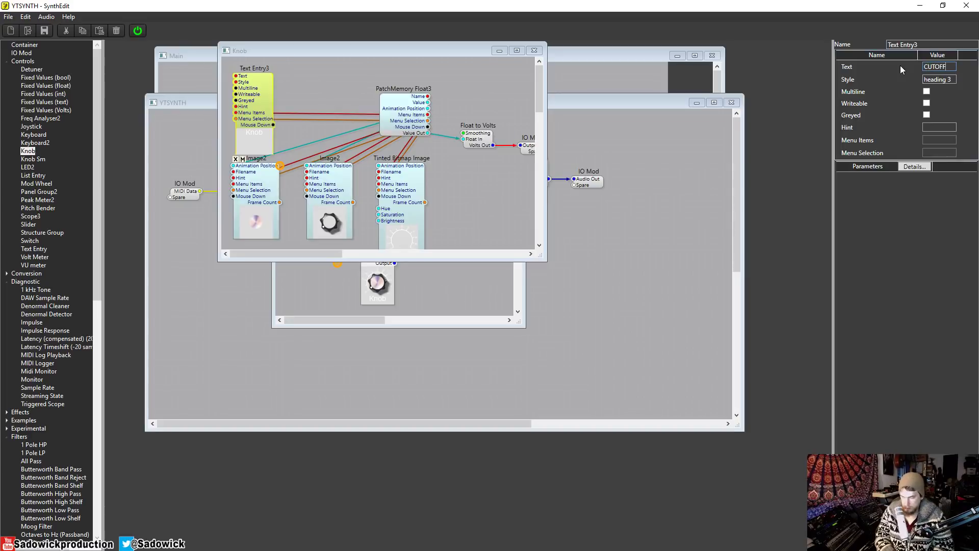
key("Tab")
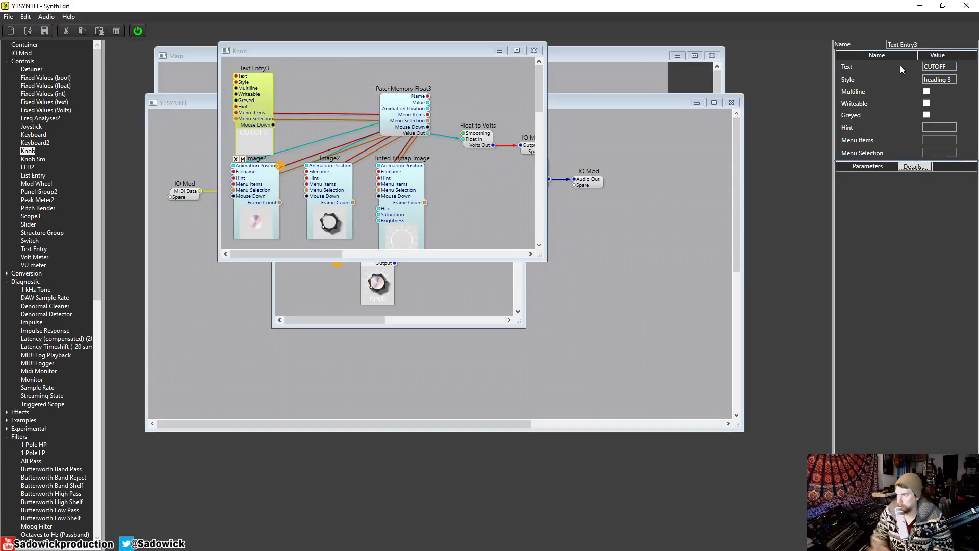
left_click(534, 49)
- Open the second knob's structure, set its Text Entry3 text to RES, and close it
double_click(393, 263)
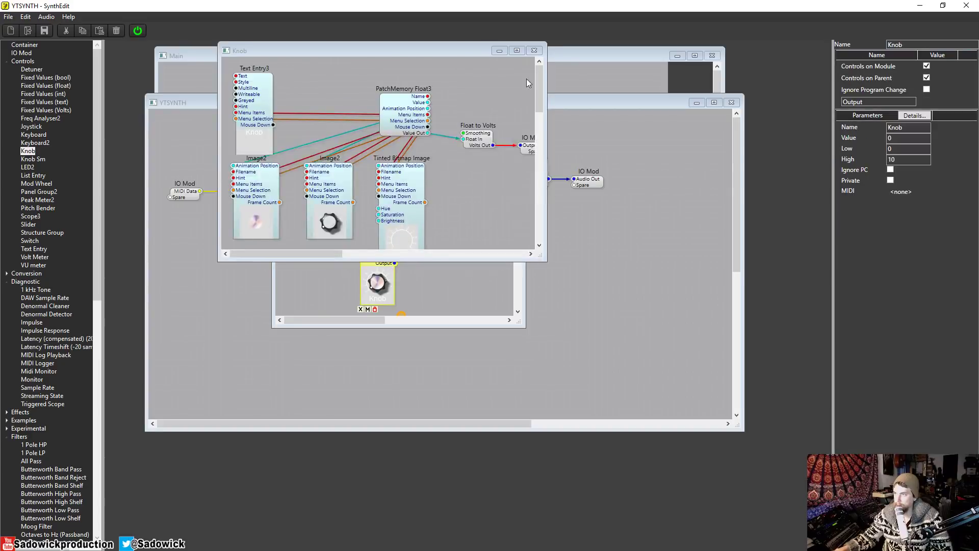
left_click(253, 87)
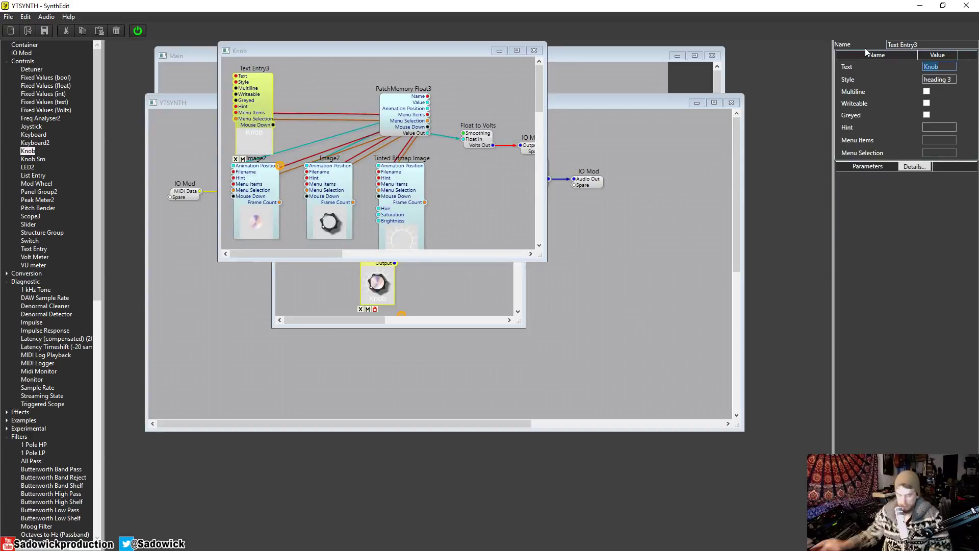
type("RES")
key("Return")
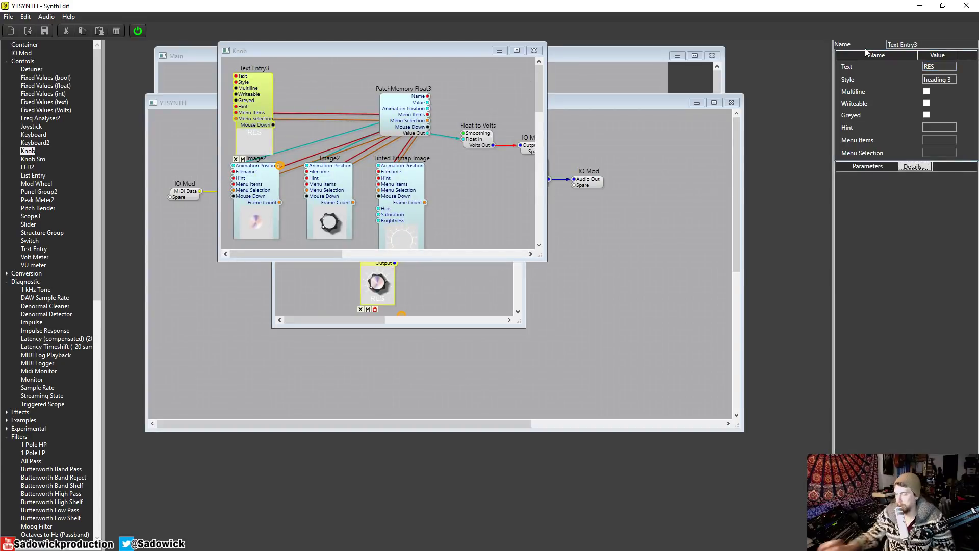
left_click(499, 52)
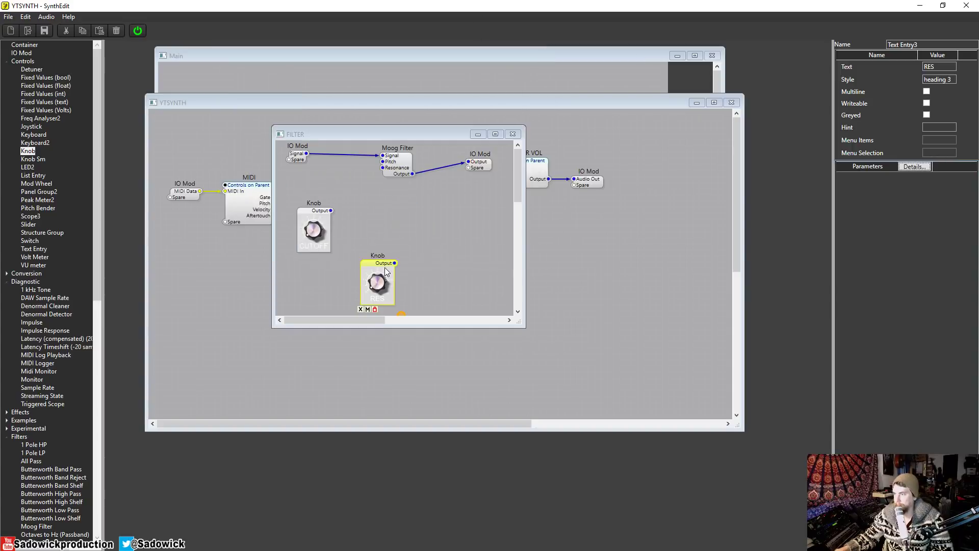
- Connect the CUTOFF knob to the Moog Filter's Pitch and the RES knob to Resonance, shifting the RES knob closer to CUTOFF
left_click_drag(331, 211, 346, 203)
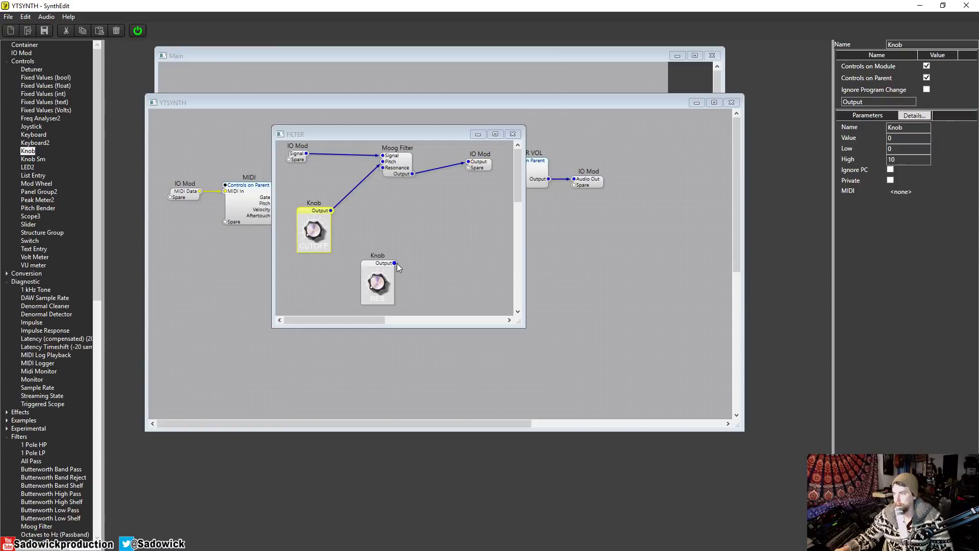
left_click_drag(395, 263, 383, 168)
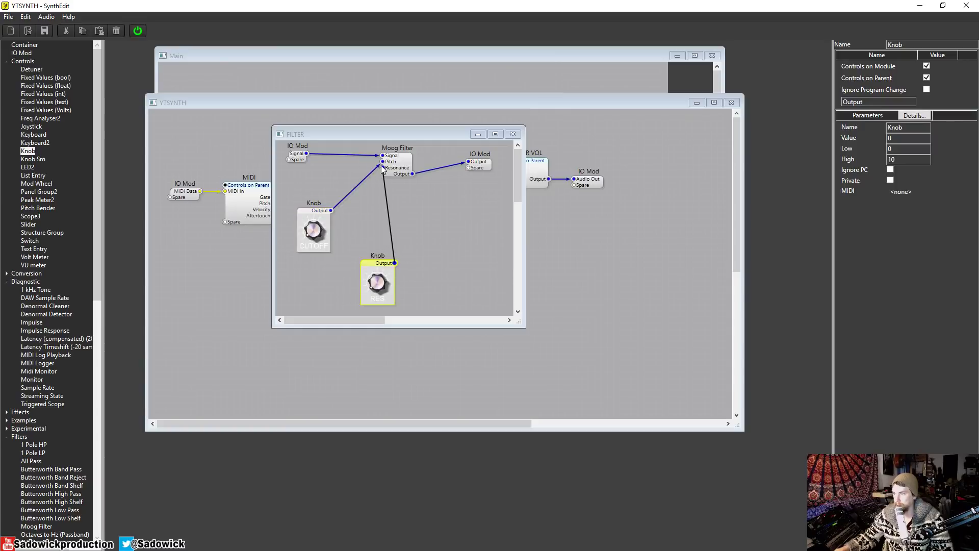
left_click_drag(387, 277, 366, 273)
left_click(466, 236)
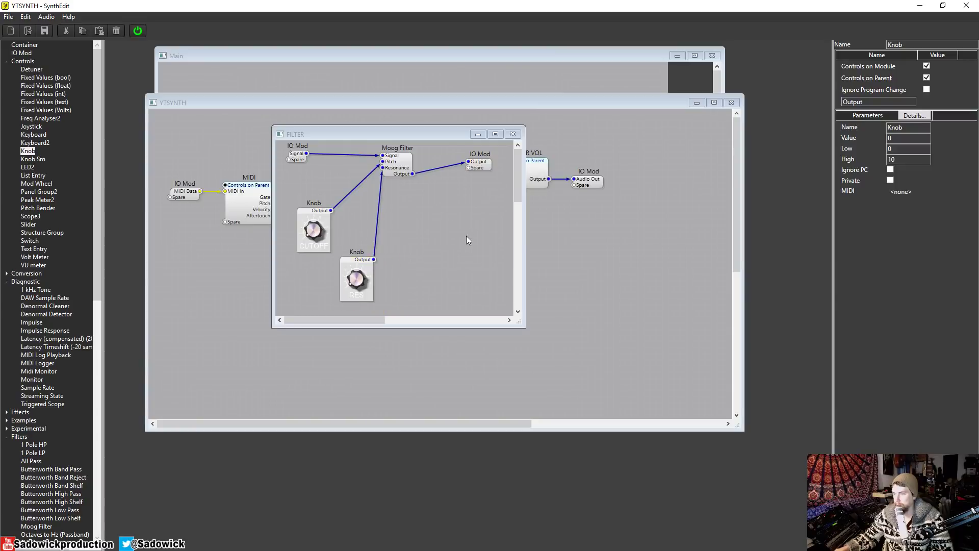
- Enlarge the FILTER structure window, add a Panel Group2 module, and set its text to FILTER
left_click_drag(524, 327, 598, 362)
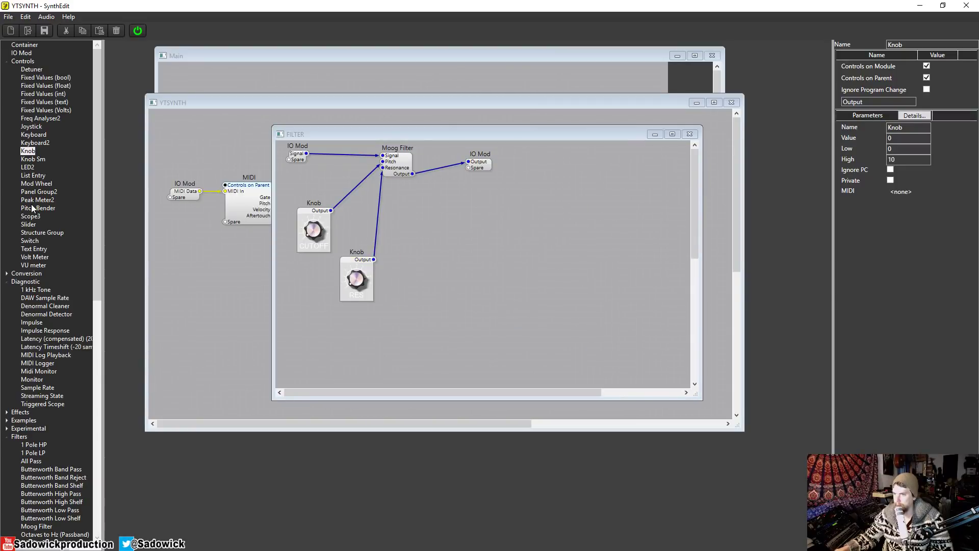
left_click_drag(39, 192, 478, 261)
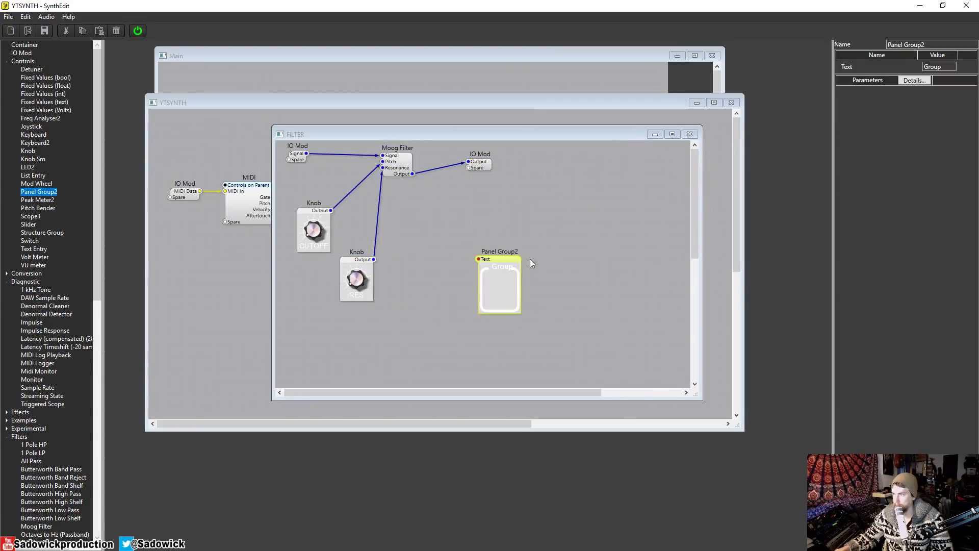
left_click_drag(941, 66, 835, 59)
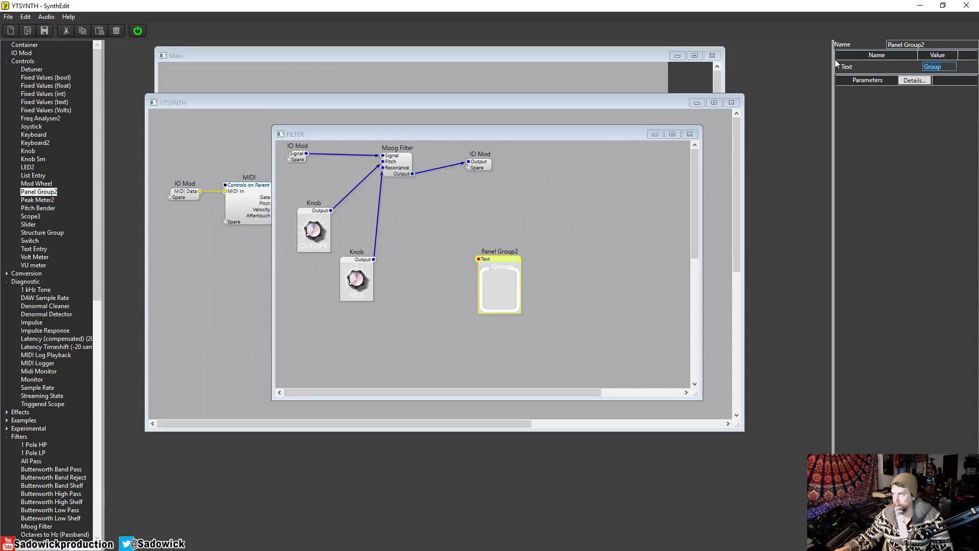
type("FI")
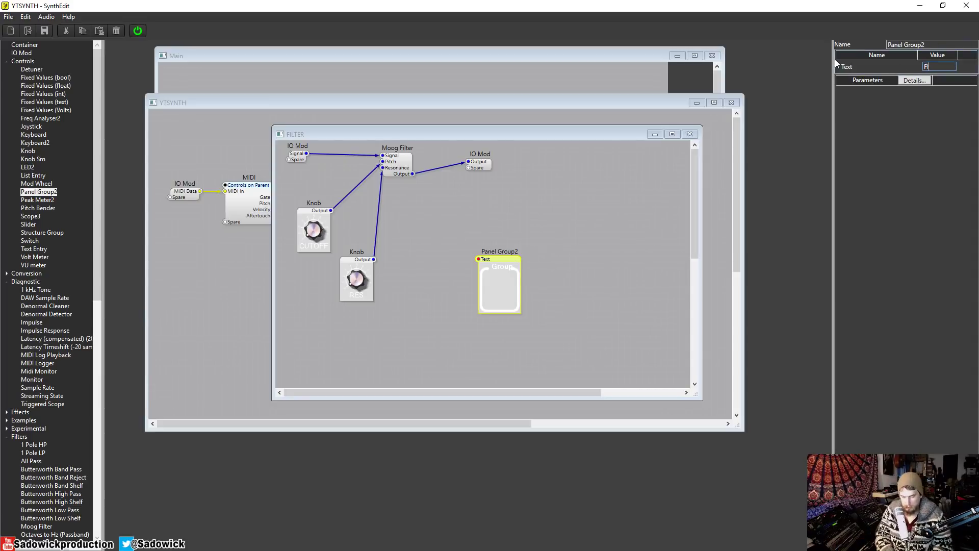
type("LTER")
key("Tab")
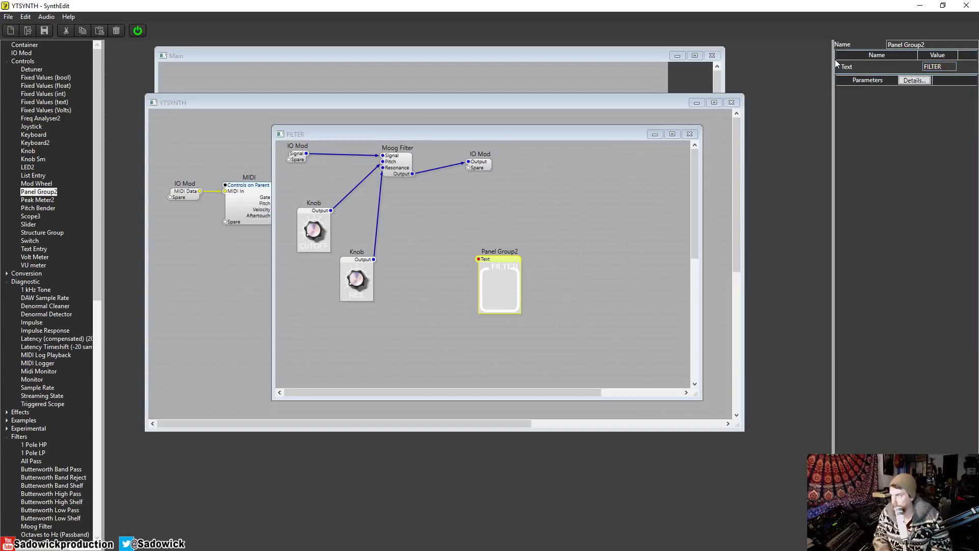
- Open the FILTER container's panel for editing, then enlarge the panel area and the FILTER group frame
right_click(414, 235)
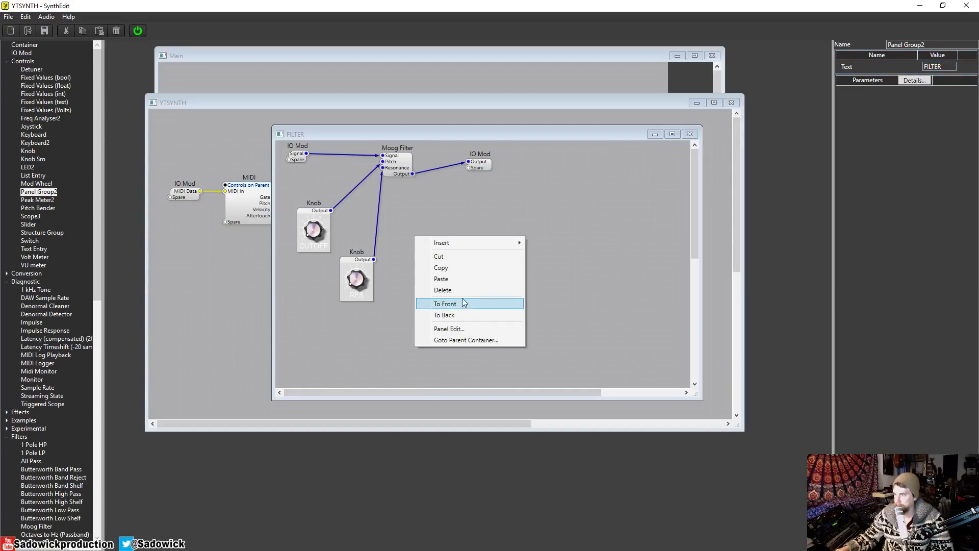
left_click(448, 329)
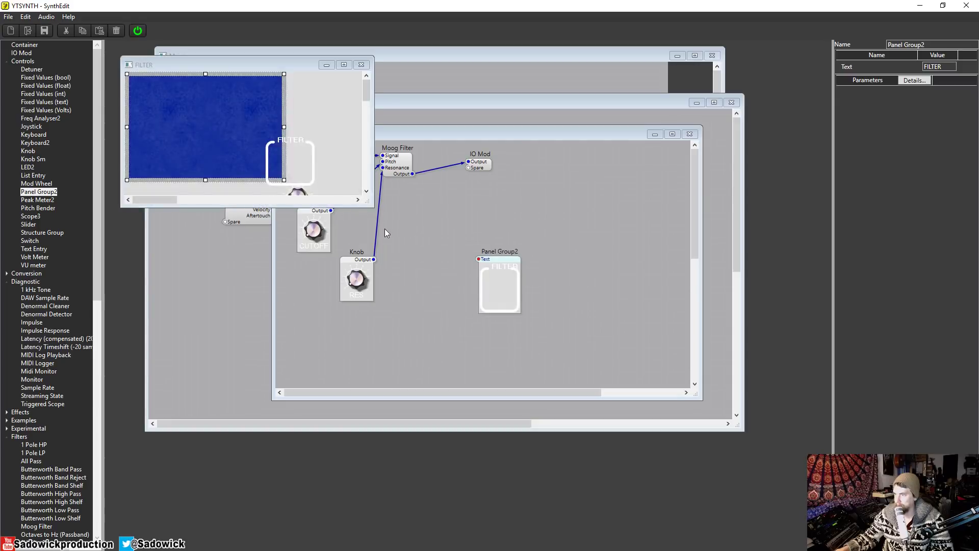
left_click_drag(373, 207, 649, 382)
left_click_drag(281, 183, 431, 274)
left_click_drag(315, 185, 405, 252)
- Place the CUTOFF and RES knobs side by side inside the upper part of the FILTER frame and close the panel editor
left_click(296, 197)
left_click_drag(301, 183, 290, 152)
left_click(309, 195)
left_click_drag(310, 195, 330, 154)
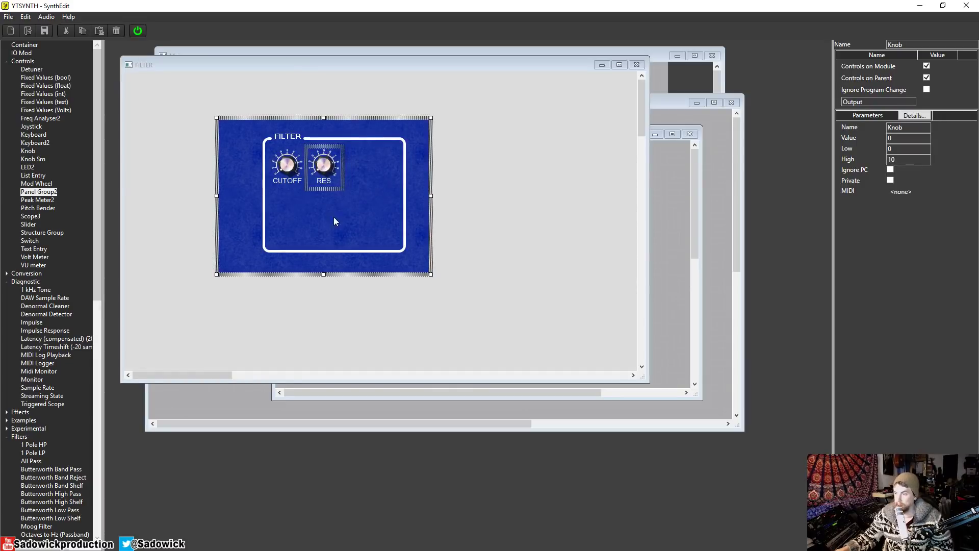
left_click(366, 203)
left_click(280, 156)
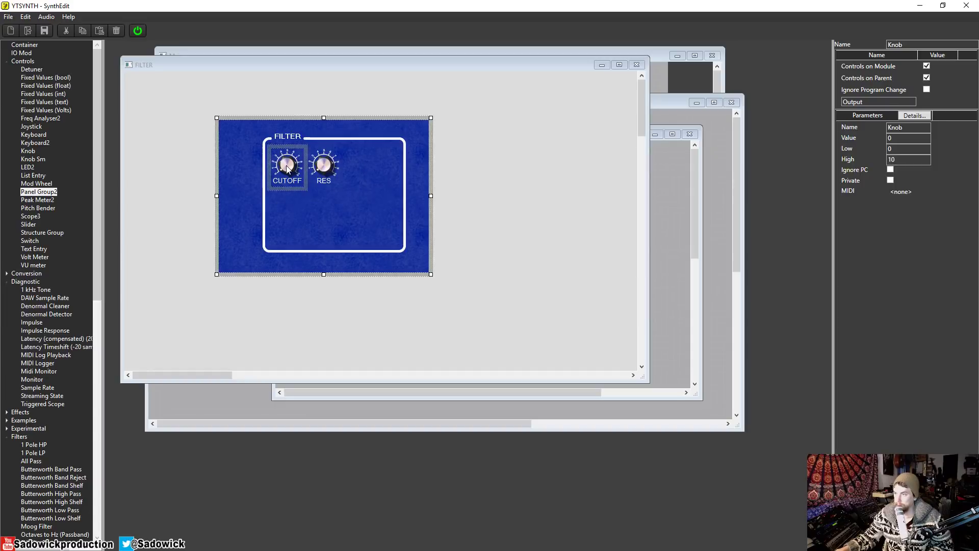
left_click(329, 153, "ctrl")
mouse_move(329, 147)
left_mouse_down()
mouse_move(357, 146)
mouse_move(330, 151)
left_mouse_up()
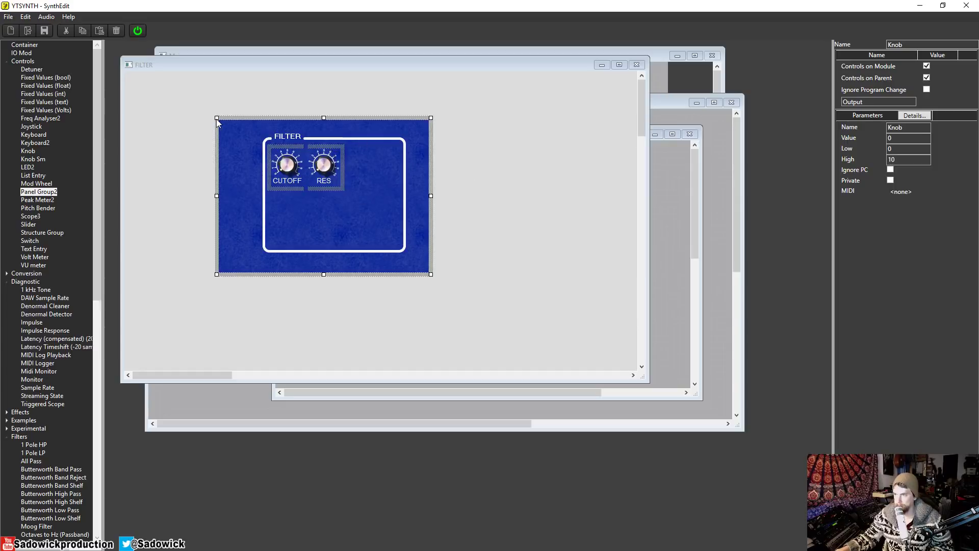
left_click(637, 65)
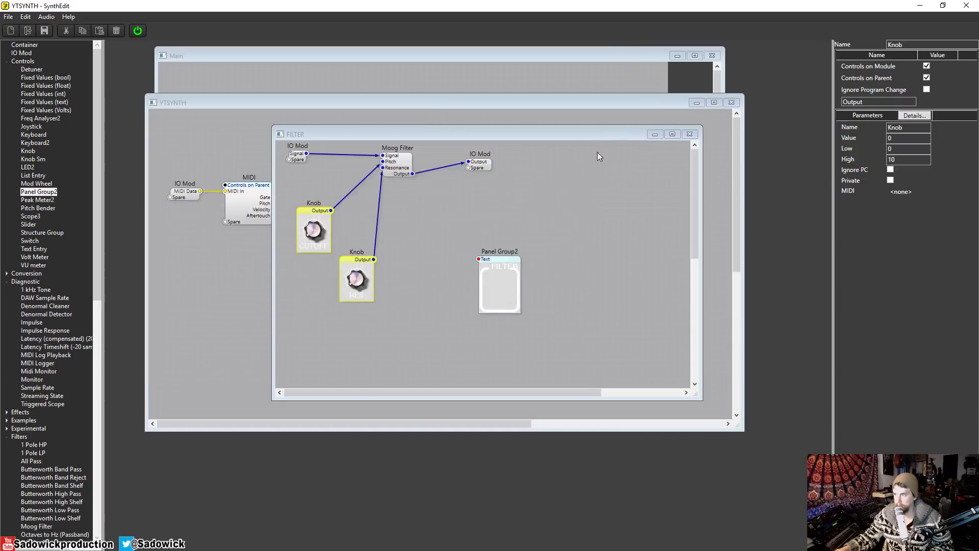
- Return to the YTSYNTH structure, move the FILTER container higher, and enable Controls on Parent for it
left_click(687, 136)
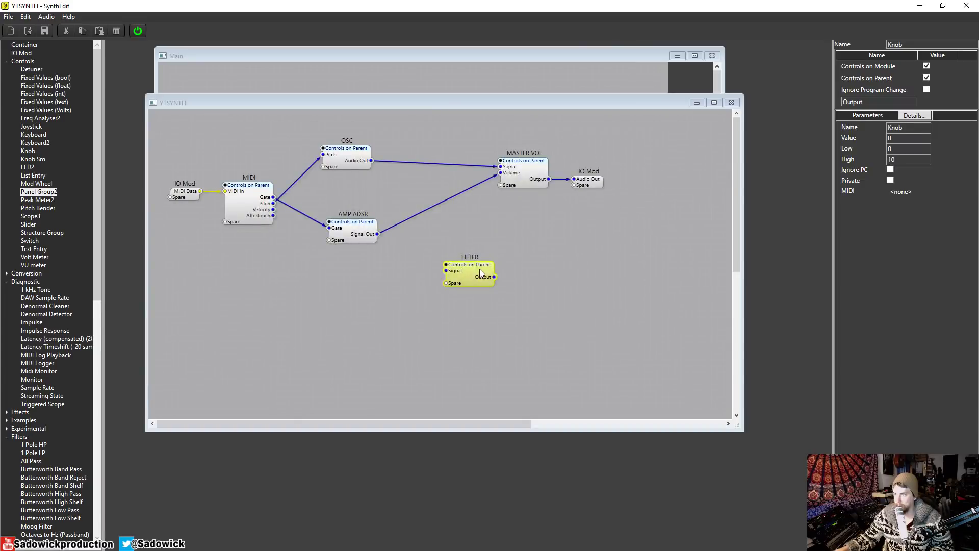
left_click(470, 246)
right_click(465, 243)
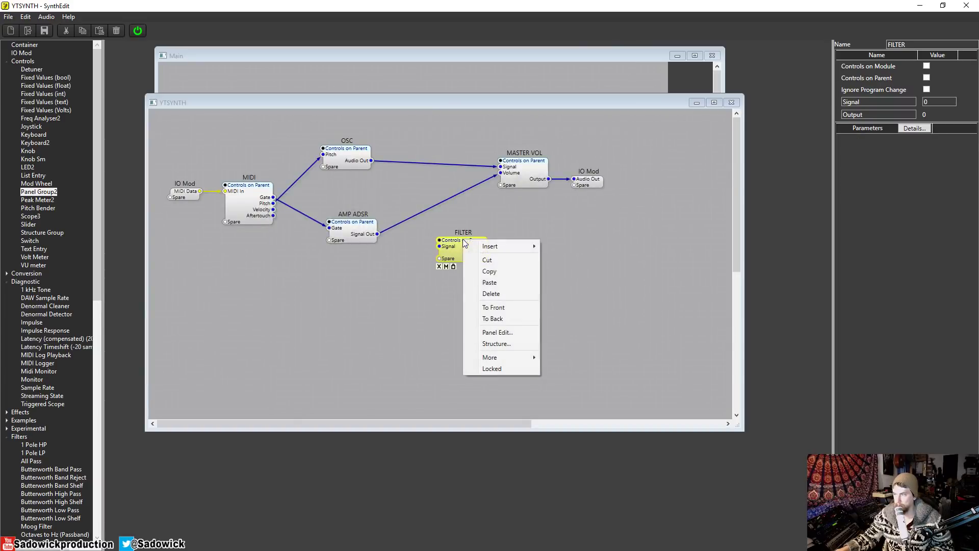
left_click(517, 204)
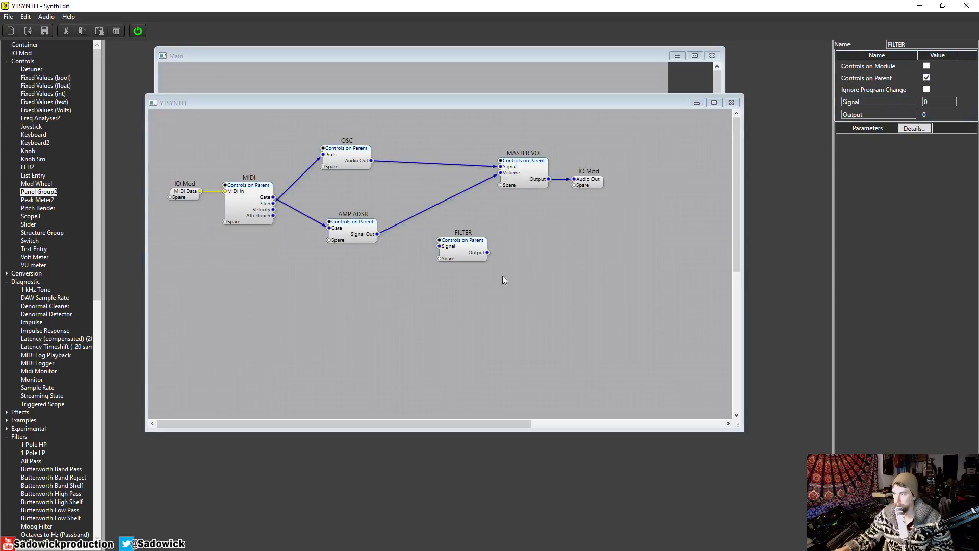
- Edit the YTSYNTH panel so the FILTER group sits directly beside the MASTER group, then close it
right_click(526, 280)
left_click(548, 373)
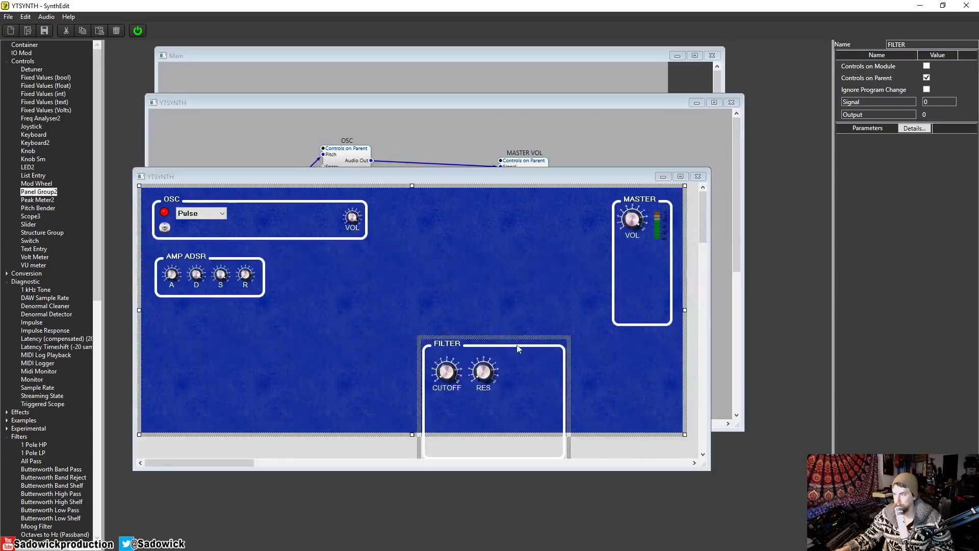
left_click_drag(520, 343, 562, 198)
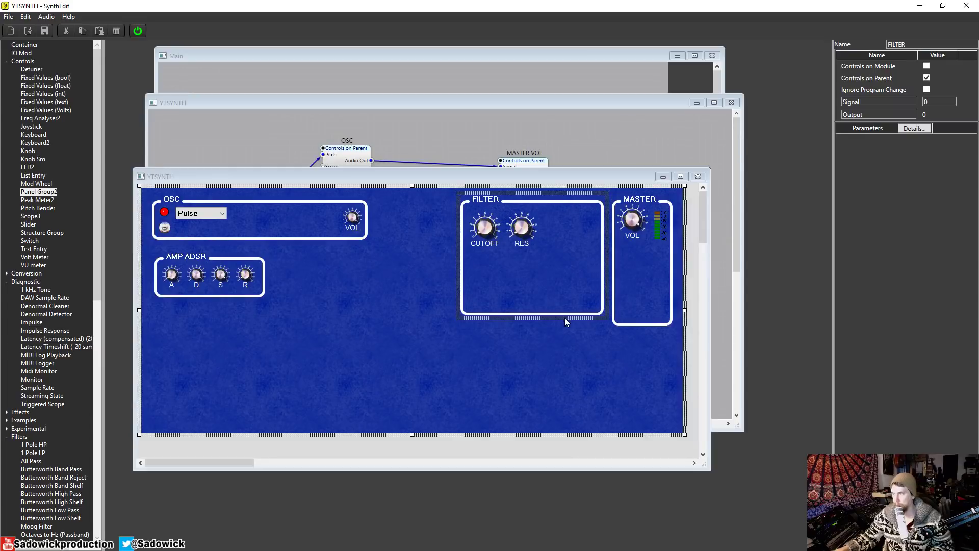
left_click(564, 333)
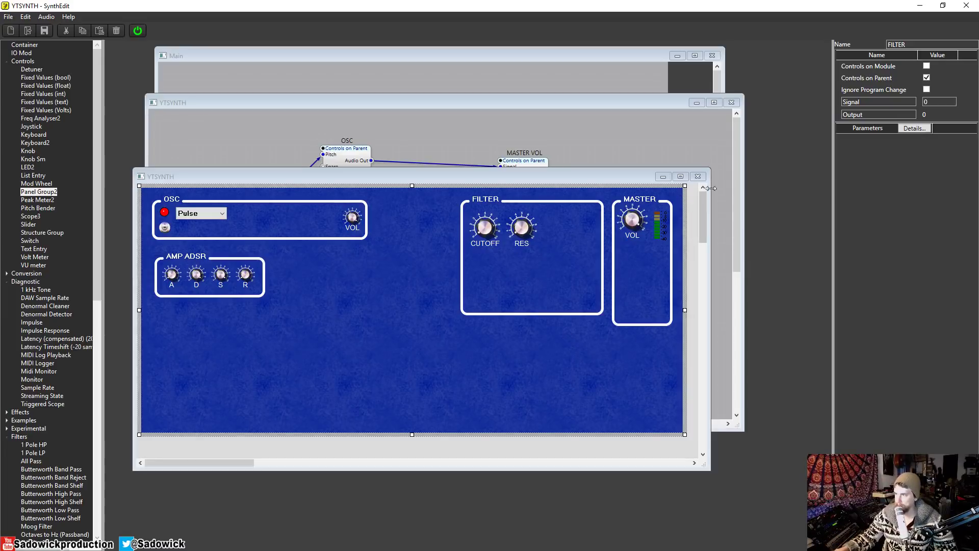
left_click(697, 176)
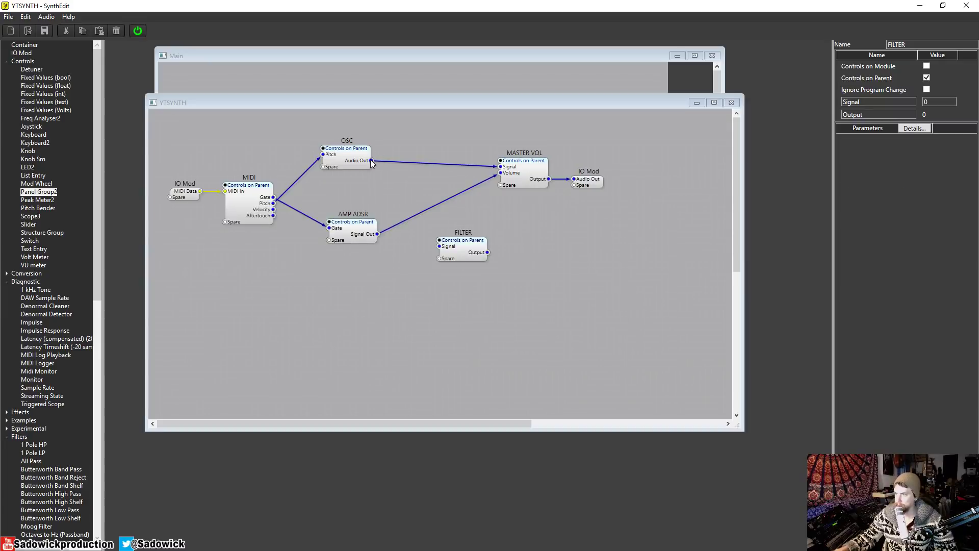
- Insert the FILTER between OSC and MASTER VOL, wiring Audio Out to its Signal, its Output to MASTER VOL's Signal, and deleting the direct connection
left_click_drag(370, 160, 446, 150)
left_click(447, 163)
key("Delete")
left_click(484, 281)
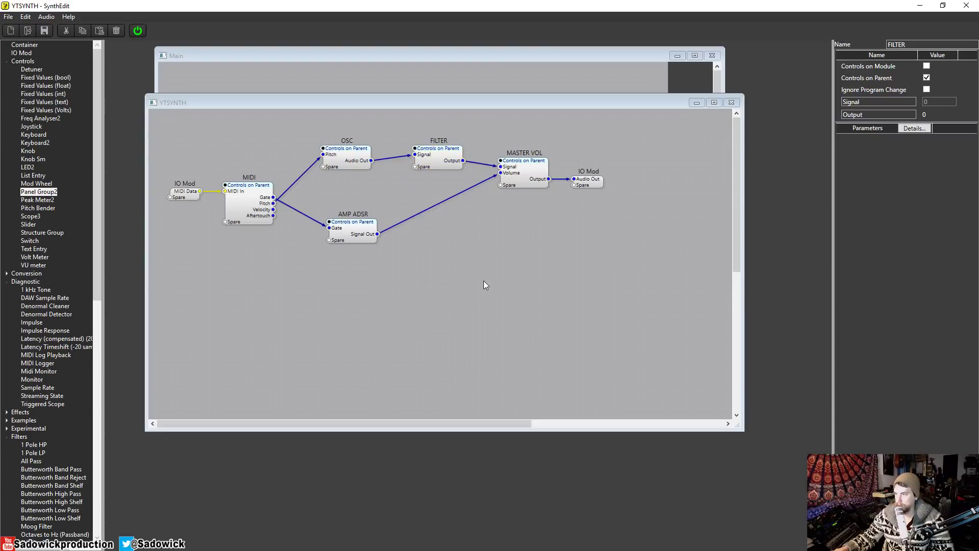
- Open the YTSYNTH panel, try out the FILTER group's CUTOFF knob, and close the panel again
right_click(483, 280)
left_click(525, 375)
left_click(480, 233)
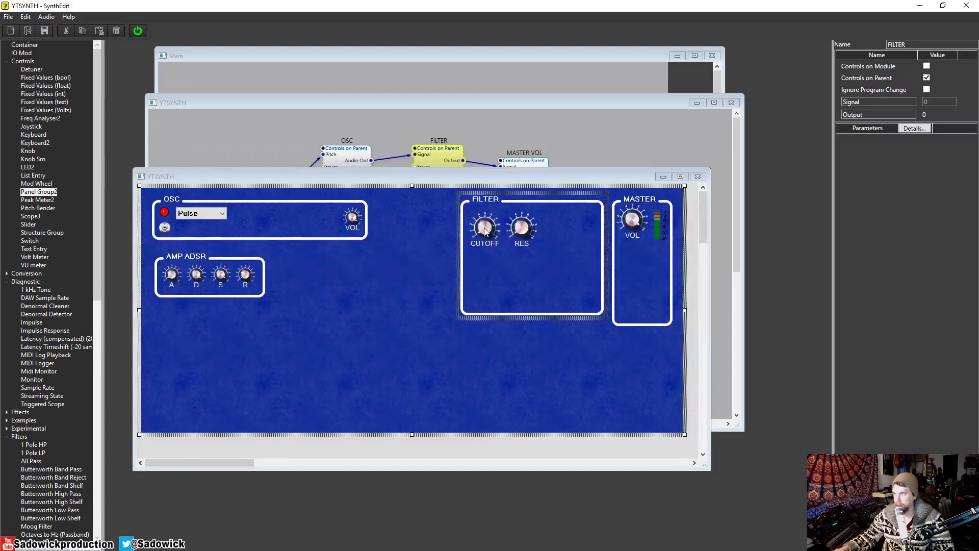
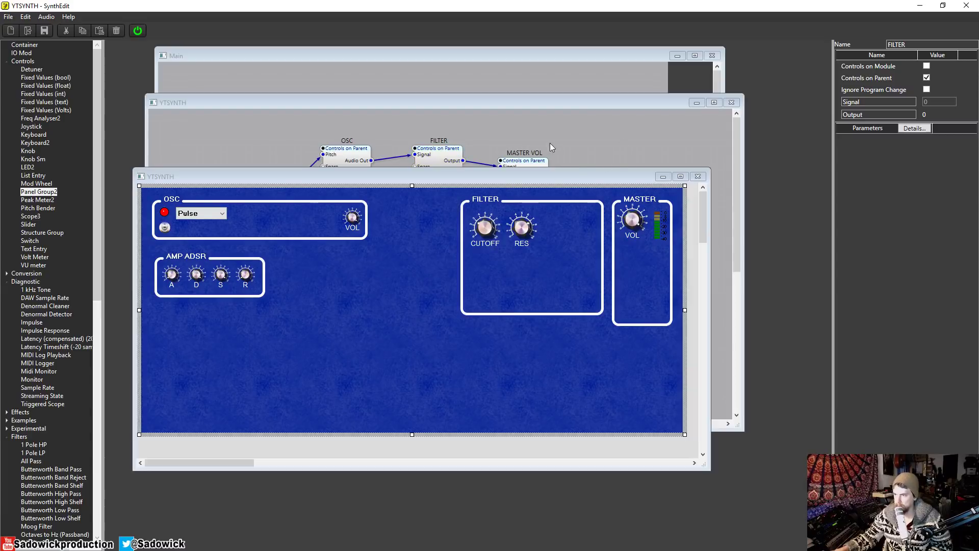
left_click(698, 178)
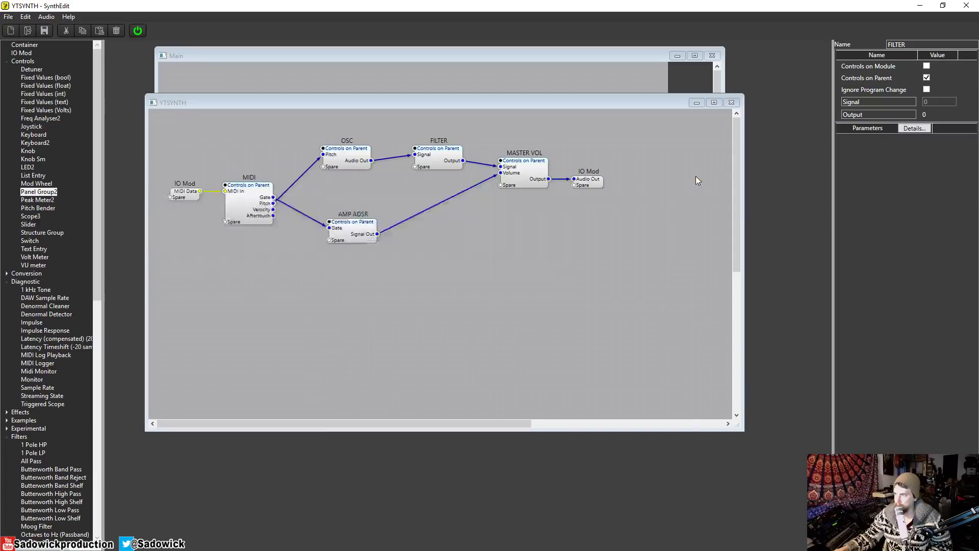
- Copy the ADSR2 module and its four knobs from the AMP ADSR container and close it
double_click(354, 228)
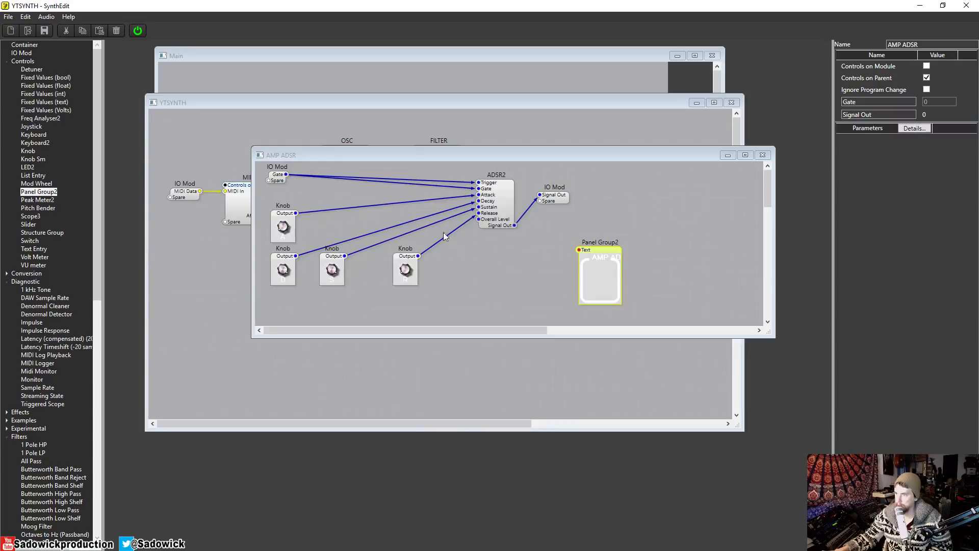
left_click_drag(527, 292, 272, 180)
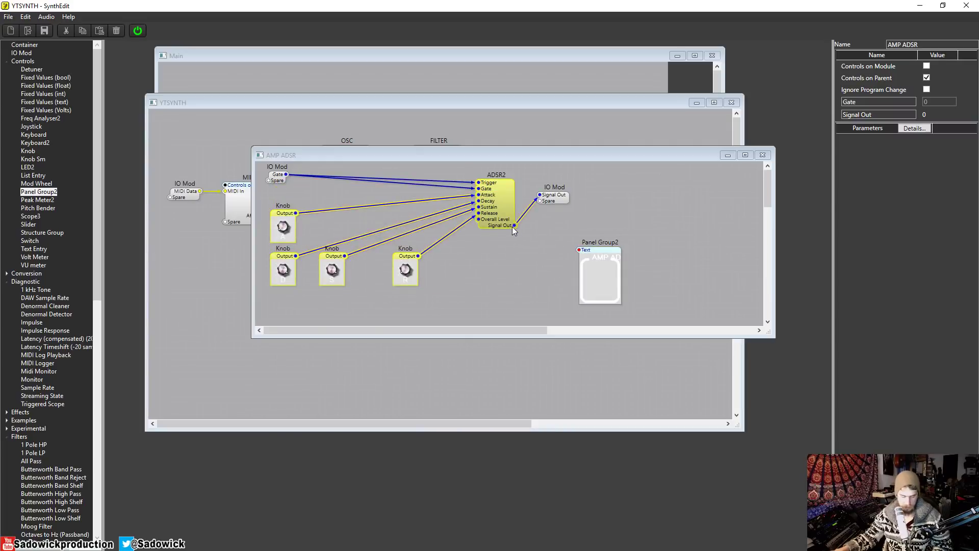
left_click(763, 155)
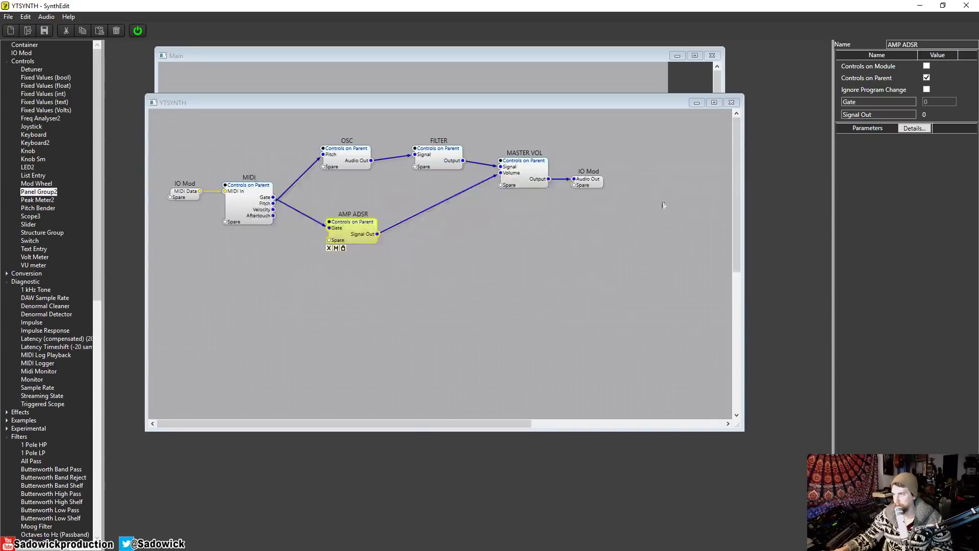
- Paste the copied ADSR2 and knobs into an enlarged FILTER structure and move them below the existing modules
left_click(440, 154)
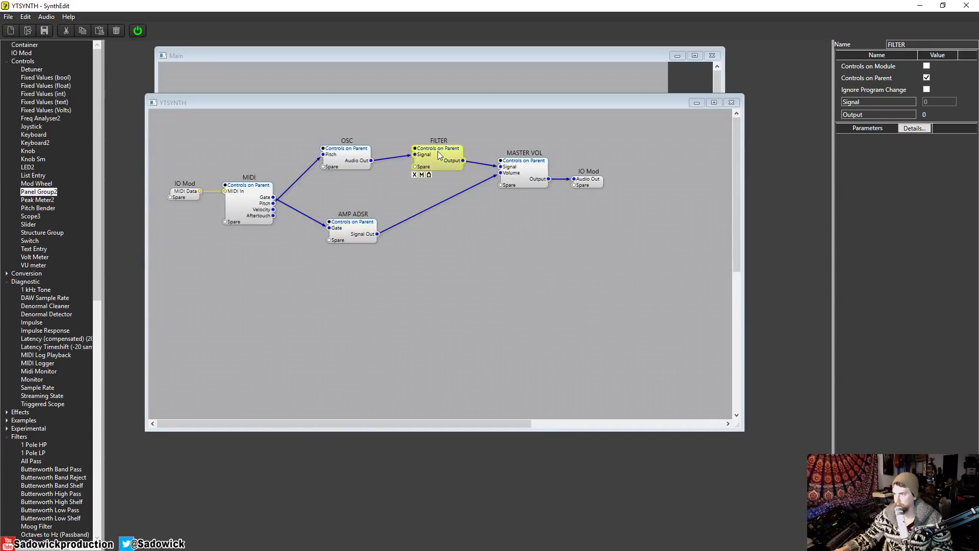
double_click(439, 154)
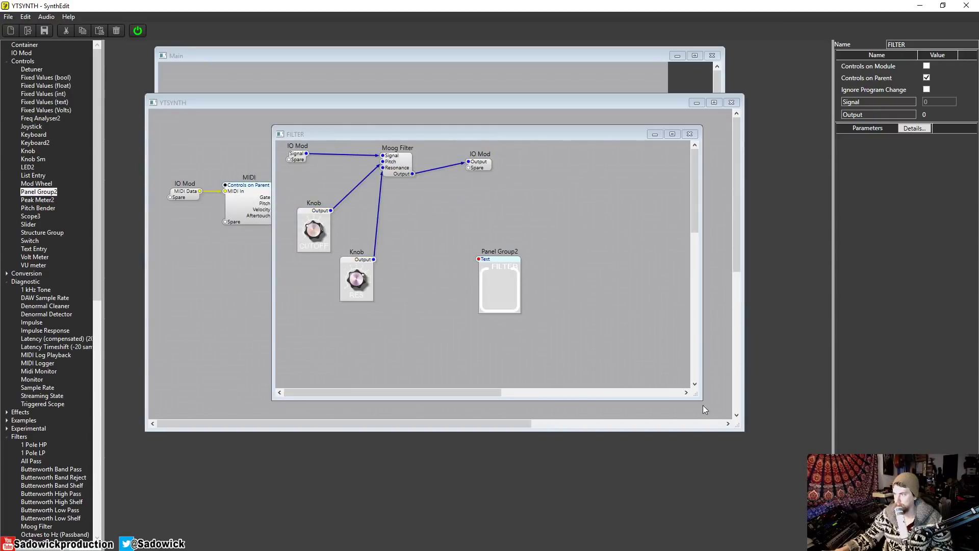
left_click_drag(703, 400, 822, 513)
key("ctrl+v")
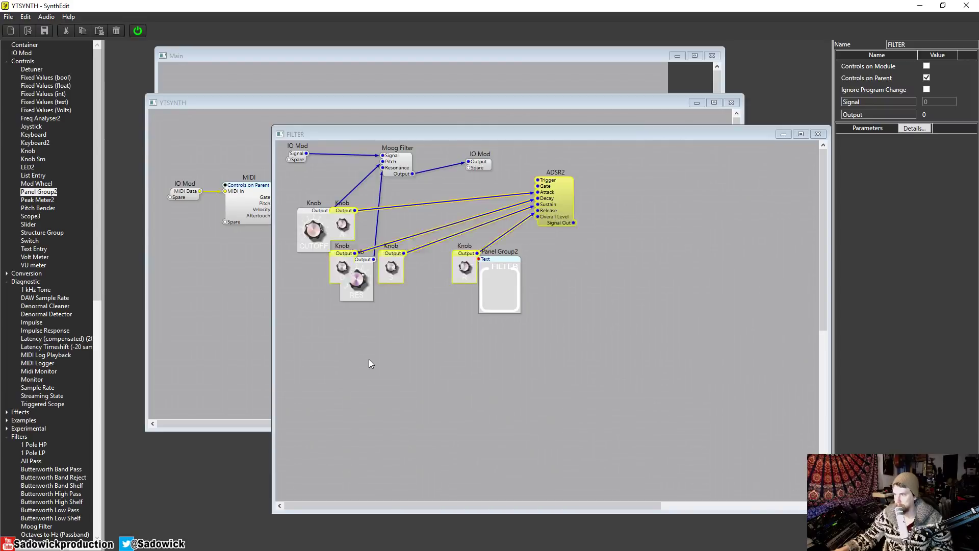
left_click_drag(577, 178, 568, 357)
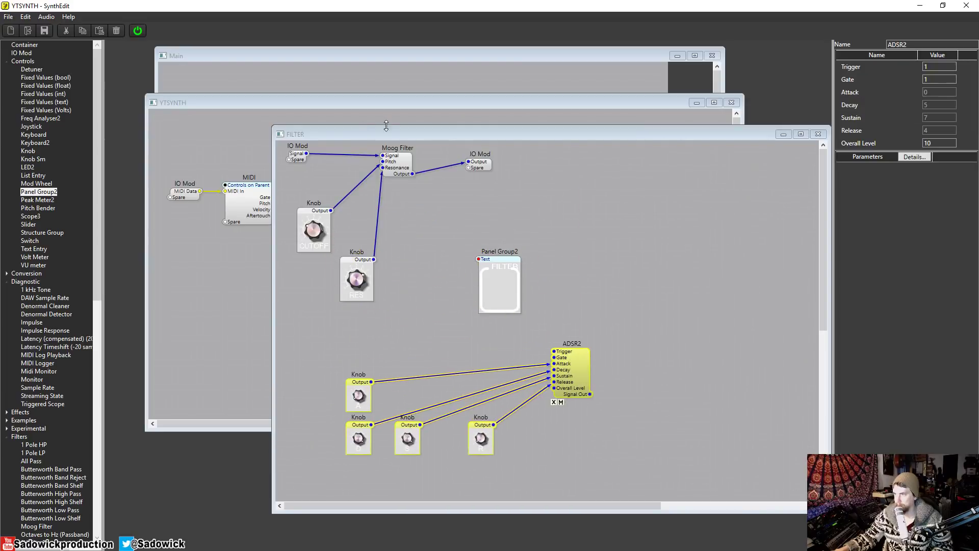
- Edit the FILTER panel so the A, D, S and R knobs form a row in the lower part of the frame
left_click_drag(368, 129, 356, 111)
right_click(373, 228)
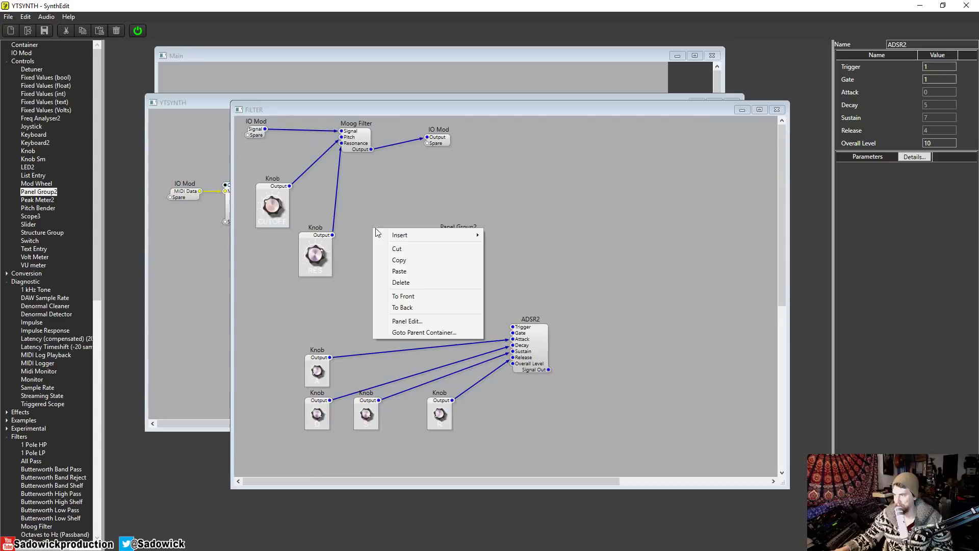
left_click(430, 323)
left_click(356, 190)
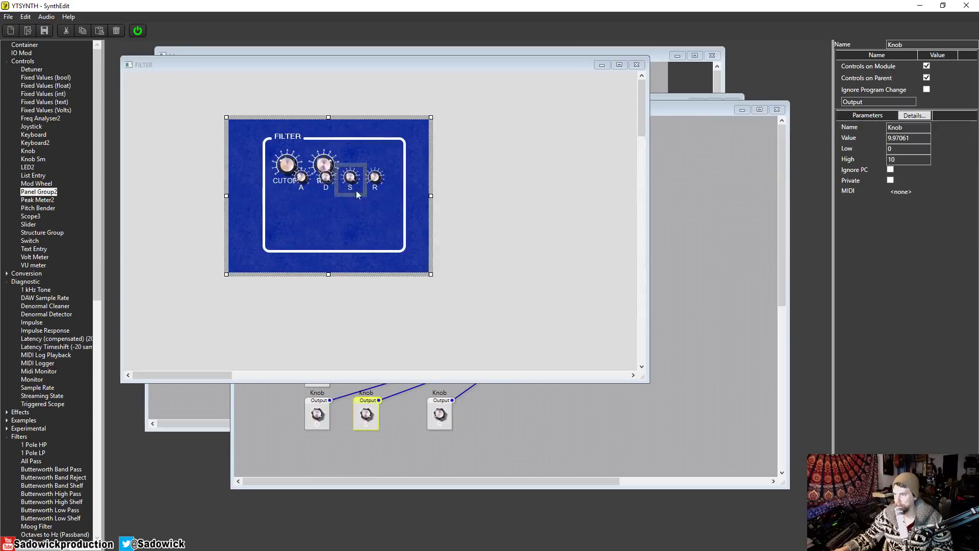
left_click_drag(356, 194, 356, 235)
left_click(376, 194)
left_click_drag(376, 194, 379, 238)
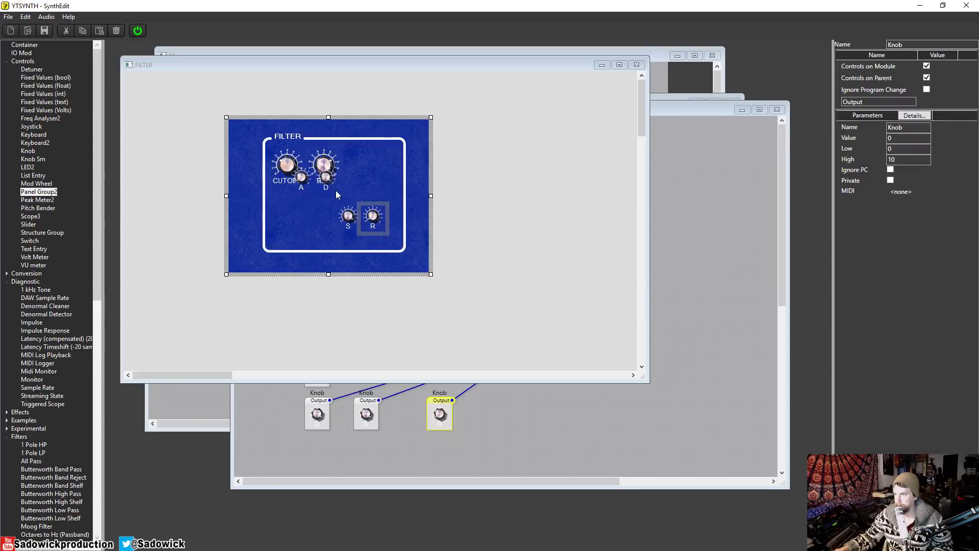
left_click_drag(335, 190, 332, 238)
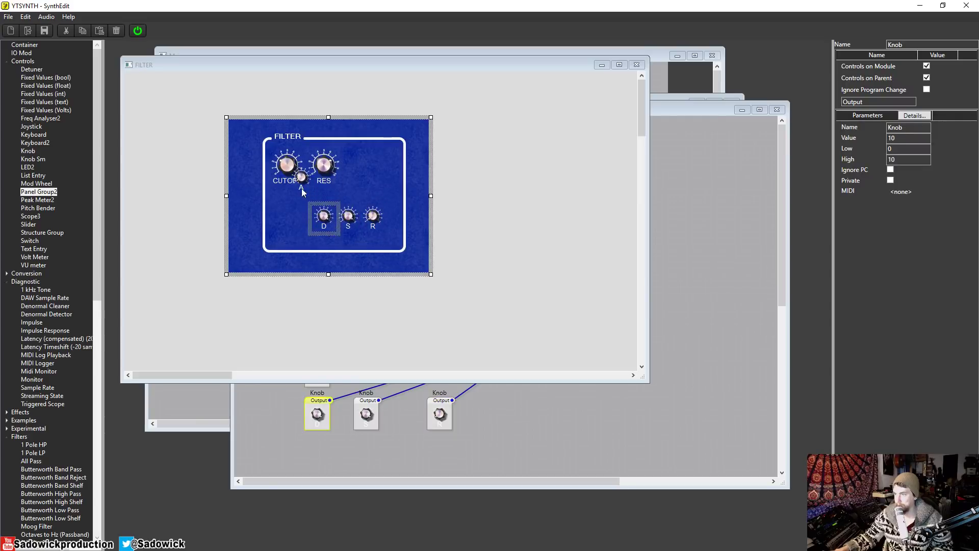
left_click_drag(302, 188, 304, 237)
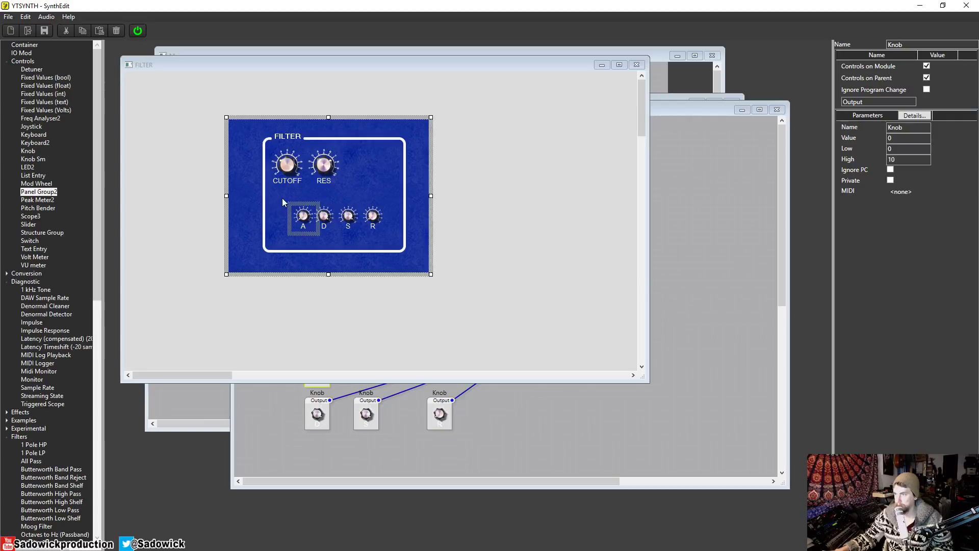
- Move the four ADSR knobs together directly beneath CUTOFF and RES and close the panel editor
left_click_drag(282, 198, 368, 222)
left_click(382, 232)
left_click(368, 161)
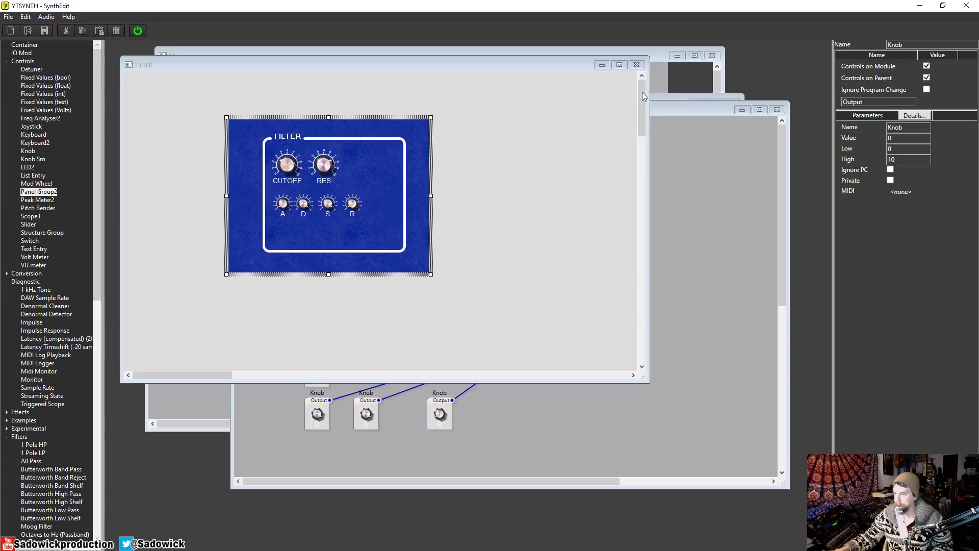
left_click(640, 65)
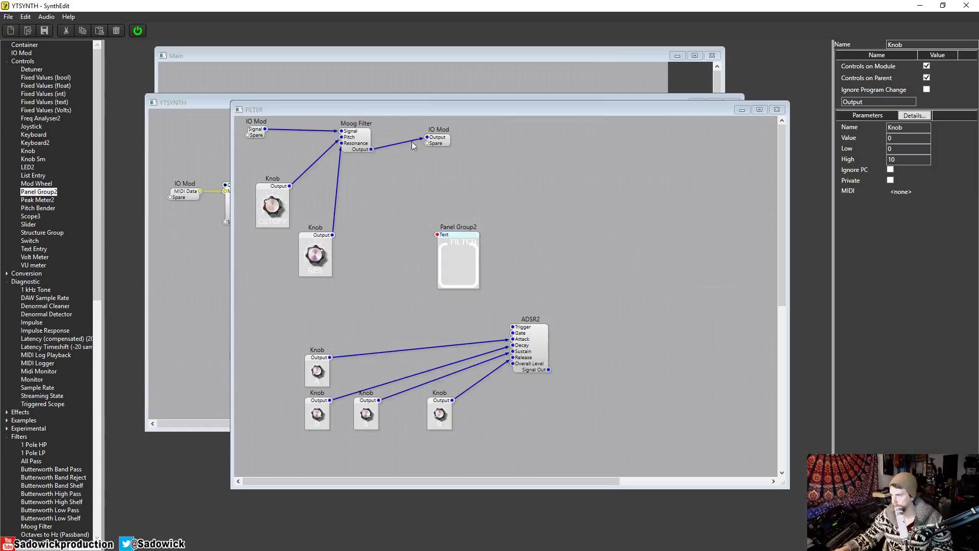
- Shift the Moog Filter, output IO Mod and Panel Group2 right, bring ADSR2 closer, and wire its Signal Out to the filter's Pitch
left_click_drag(529, 277, 531, 143)
left_click_drag(541, 329, 426, 274)
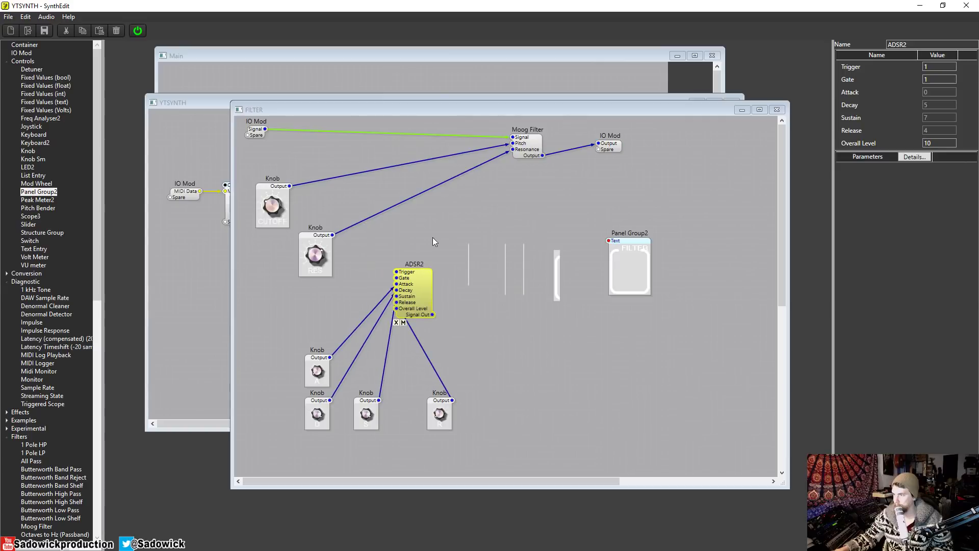
left_click(454, 259)
left_click_drag(432, 315, 512, 144)
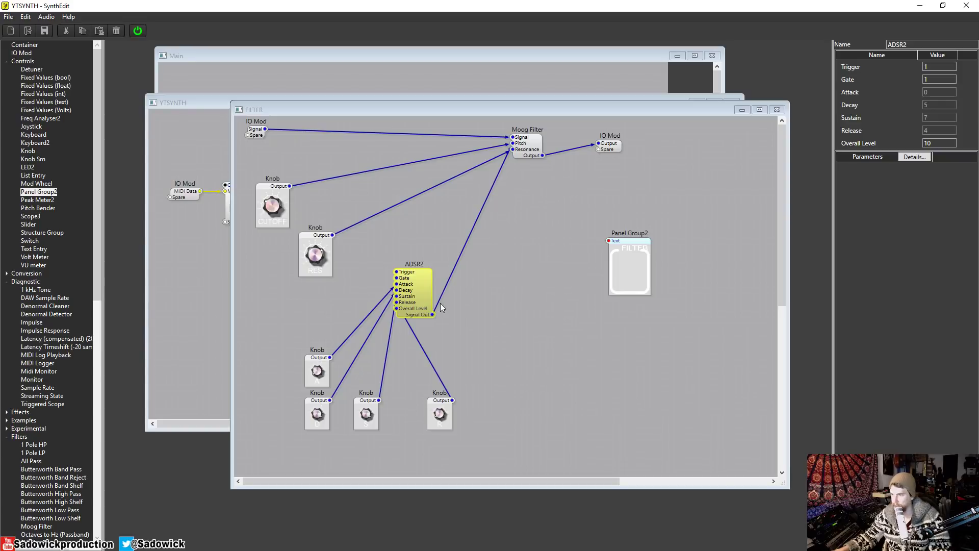
- Set the CUTOFF knob to about 1.3, attack to 5.5, decay to 2.4, sustain to 2.4 and release to 0.36
left_click(268, 214)
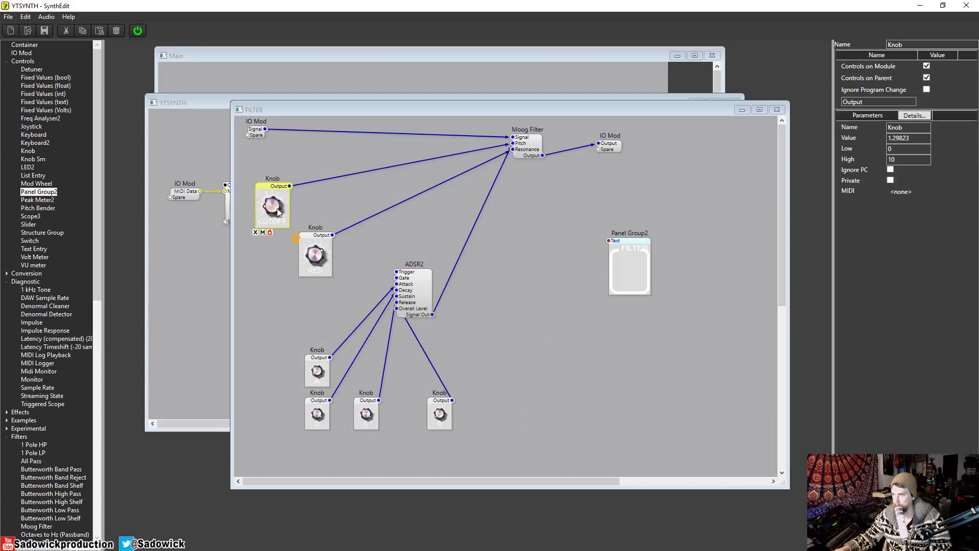
left_click(370, 423)
left_click_drag(361, 365, 313, 394)
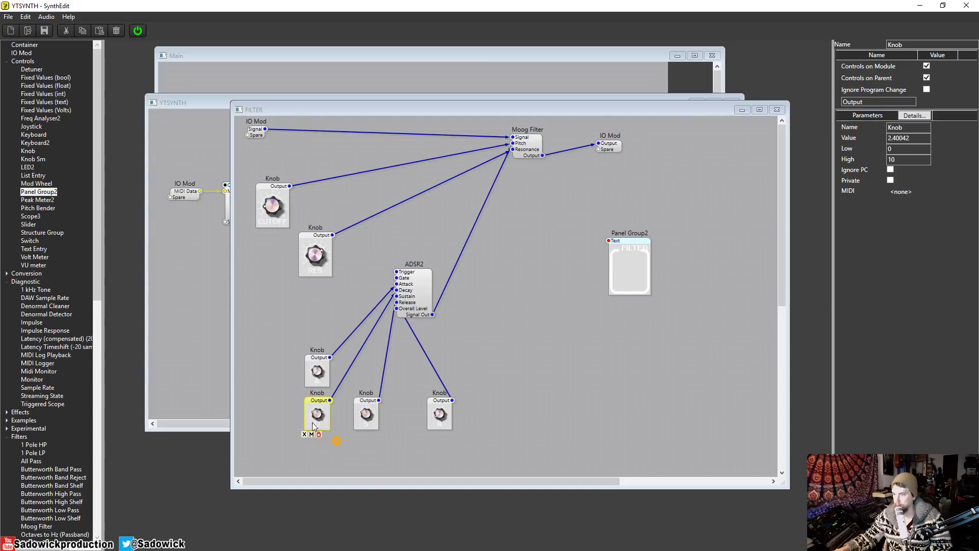
left_click(324, 349)
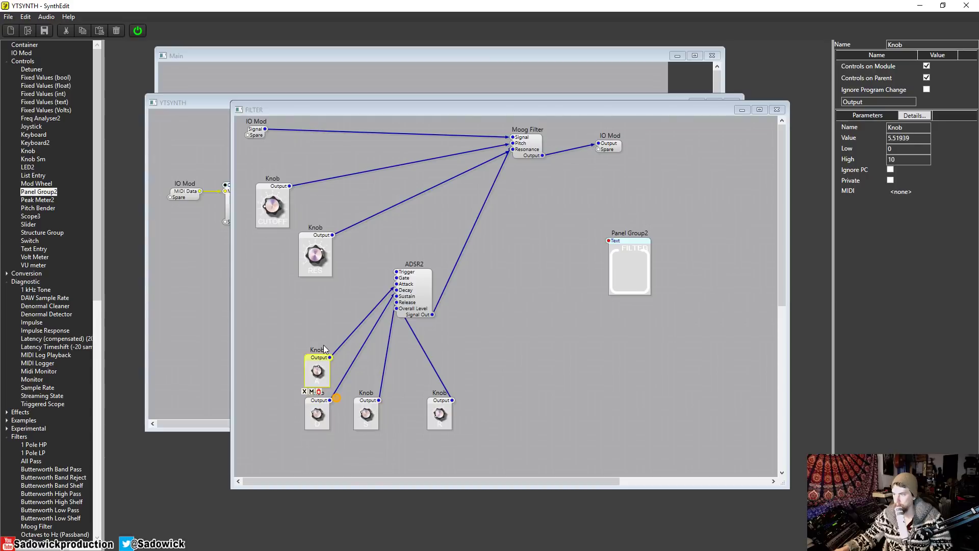
left_click(439, 407)
left_click_drag(449, 401, 439, 419)
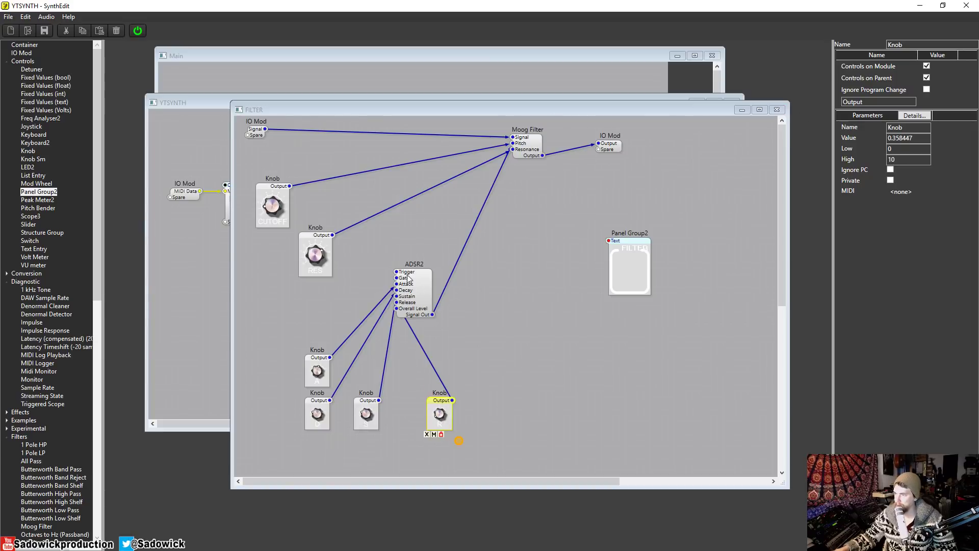
- Expose ADSR2's Gate through the FILTER's input IO Mod, close the structure, and wire the MIDI container's Gate to it
left_click_drag(396, 278, 250, 136)
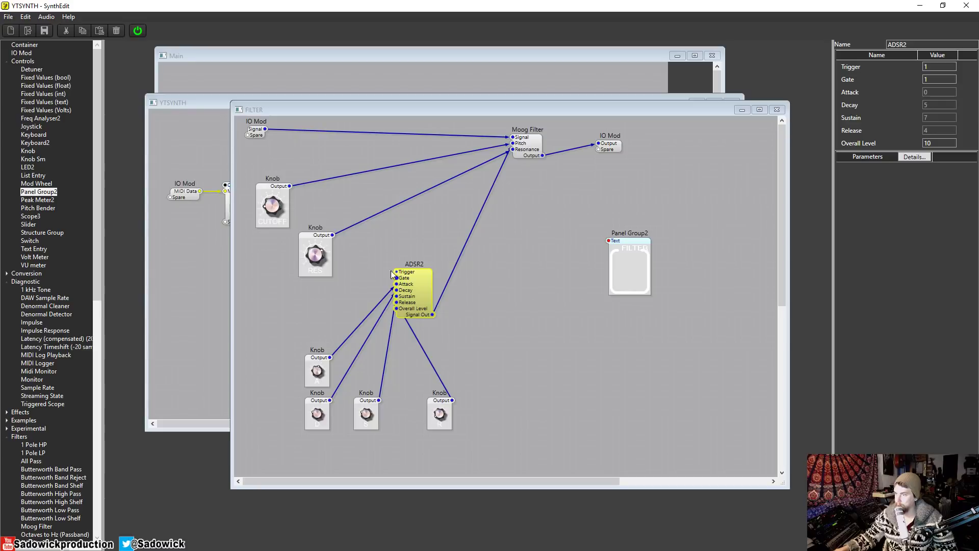
left_click_drag(392, 271, 248, 139)
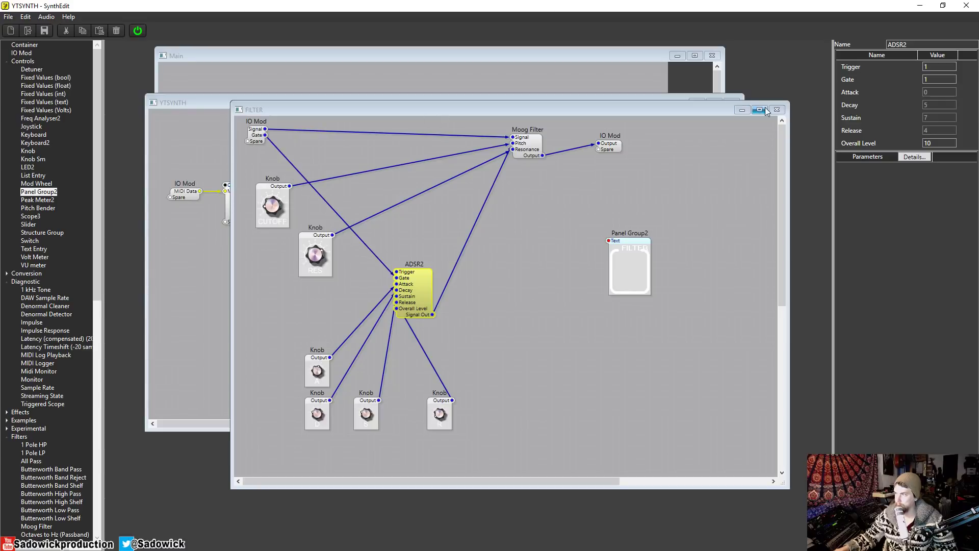
left_click(776, 110)
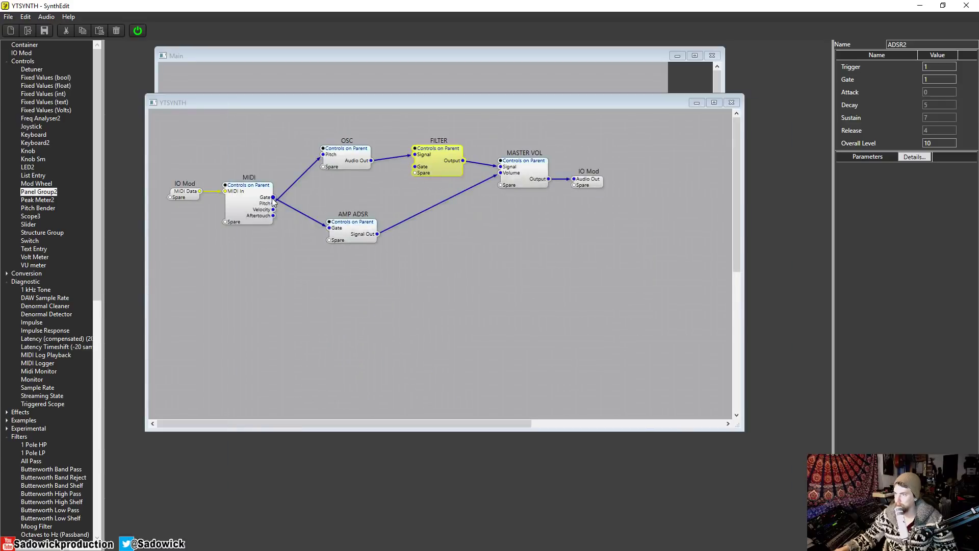
left_click_drag(273, 197, 416, 168)
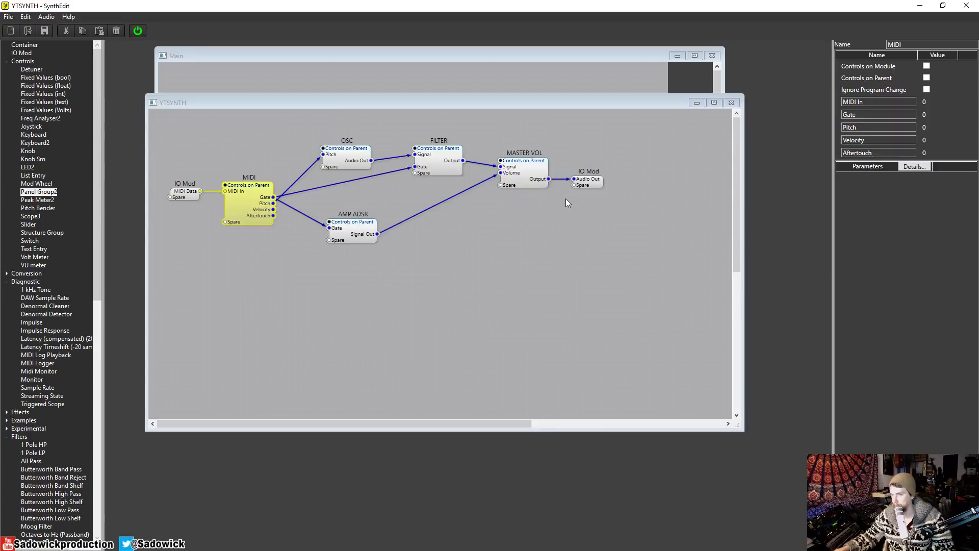
- Reopen the FILTER structure and set the attack knob to 0 and the decay knob to about 7.2
double_click(438, 156)
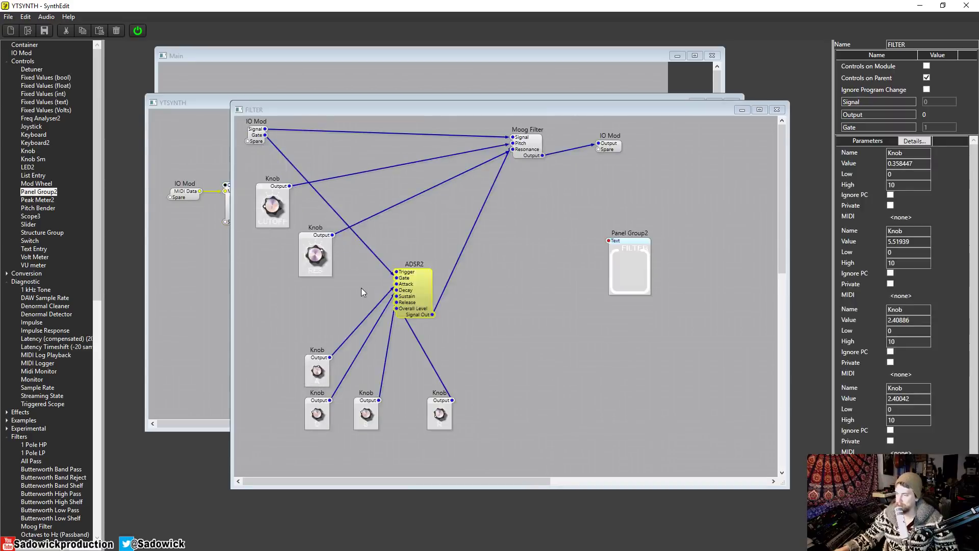
left_click(313, 372)
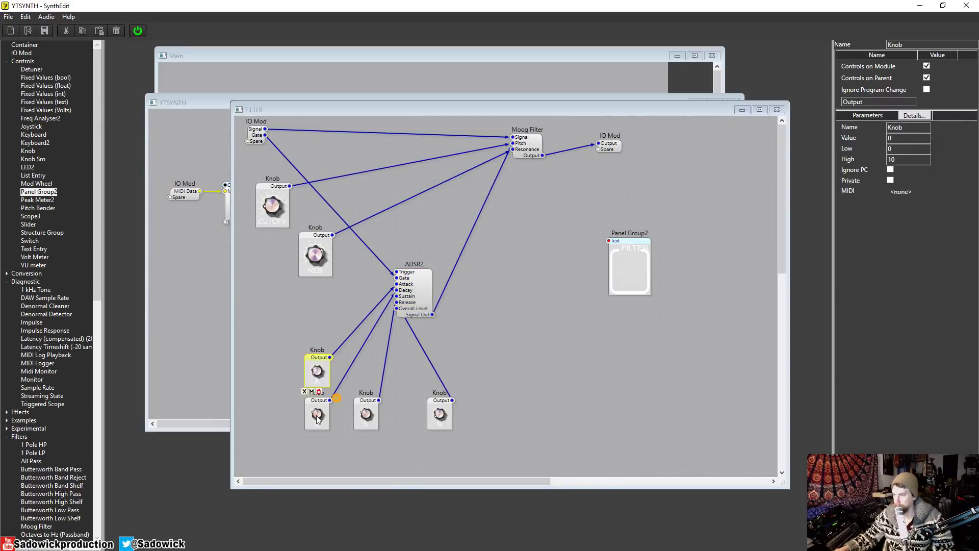
left_click_drag(316, 418, 316, 431)
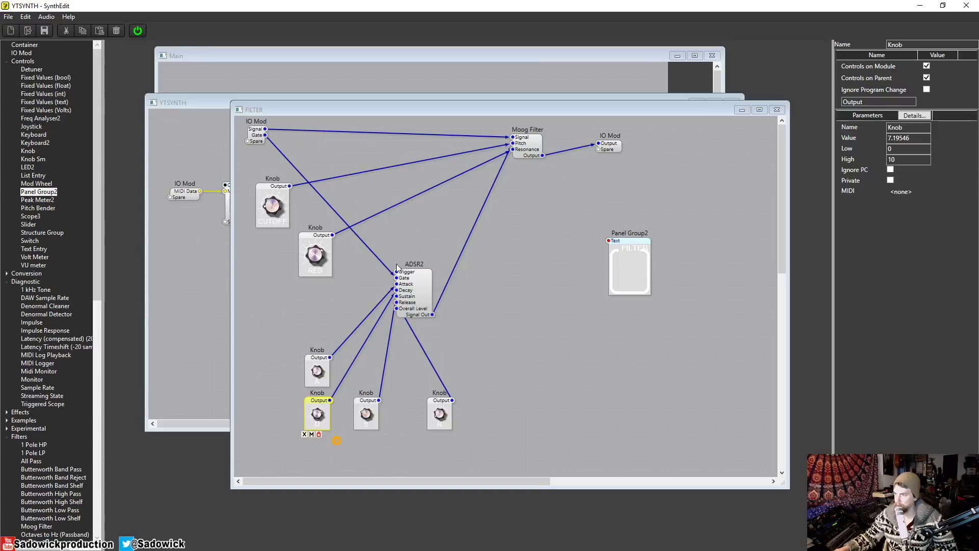
- Tidy the FILTER structure by moving RES and CUTOFF nearer the Moog Filter, lowering the filter slightly, and placing the release knob beside sustain
left_click_drag(325, 239, 397, 203)
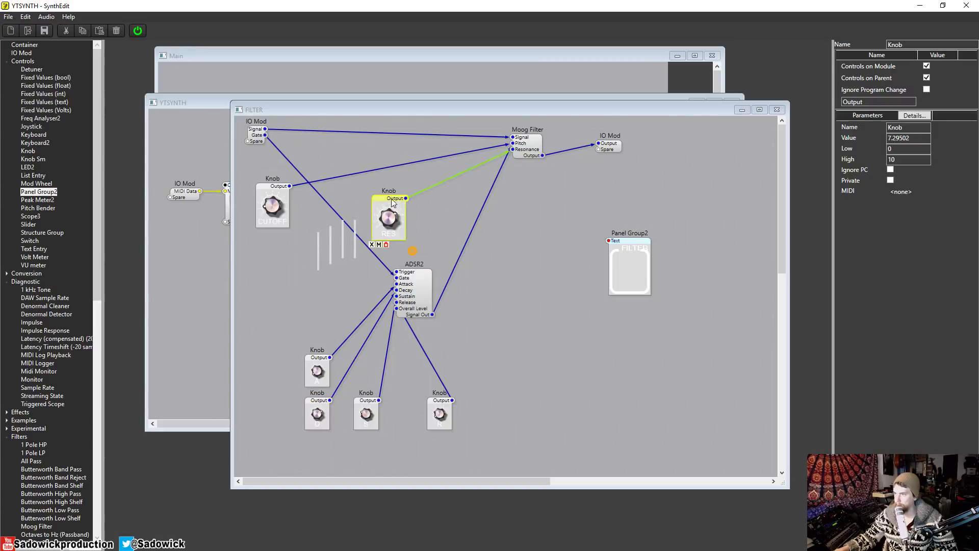
left_click_drag(279, 190, 359, 153)
left_click(420, 166)
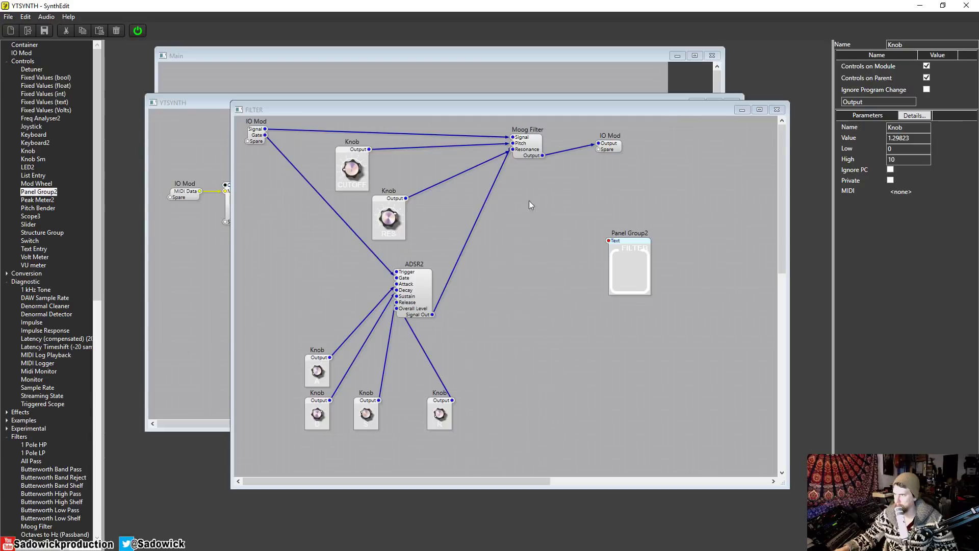
left_click_drag(534, 137, 546, 157)
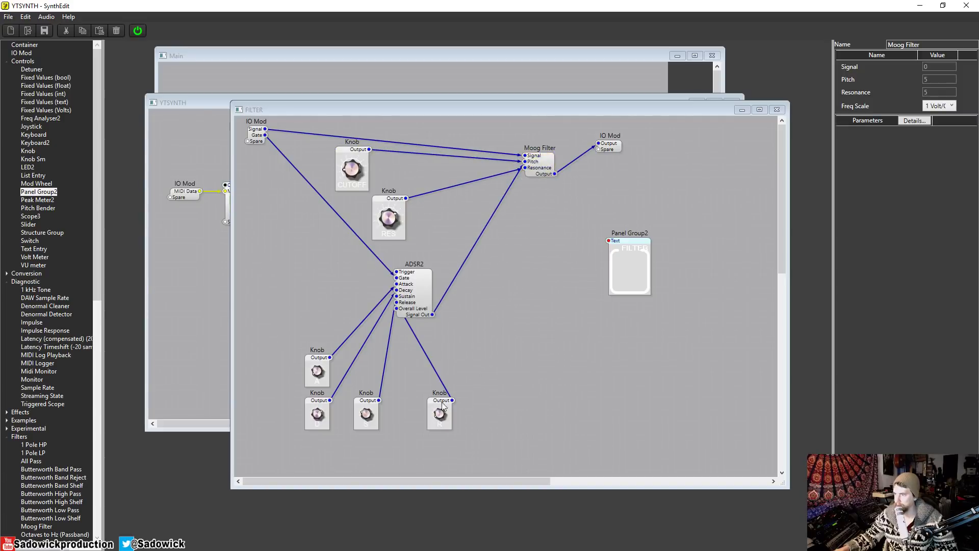
left_click_drag(442, 414, 411, 415)
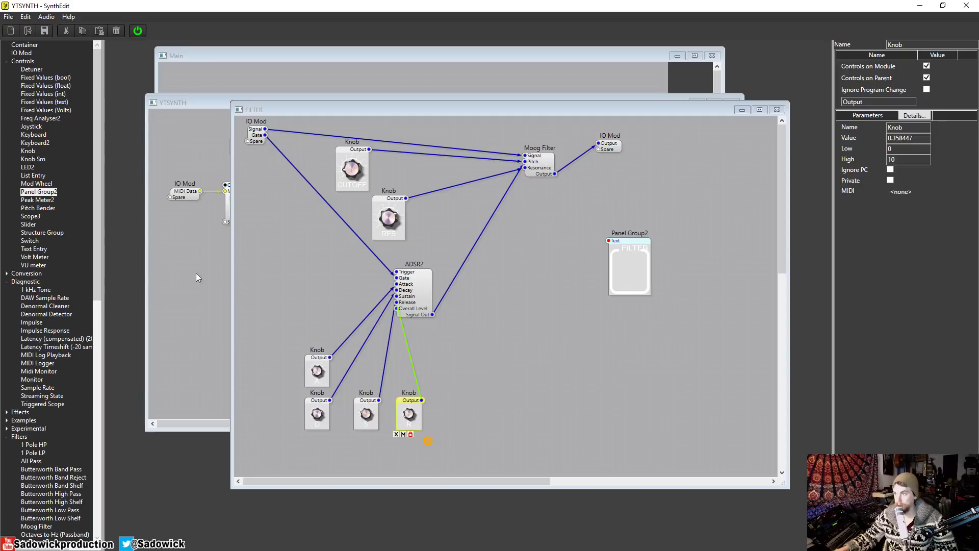
- Swap the CUTOFF and RES knobs in the FILTER structure so RES sits above and CUTOFF below it
left_click(424, 153)
left_click_drag(351, 153, 377, 190)
mouse_move(431, 206)
left_mouse_down()
mouse_move(419, 211)
mouse_move(421, 198)
left_mouse_up()
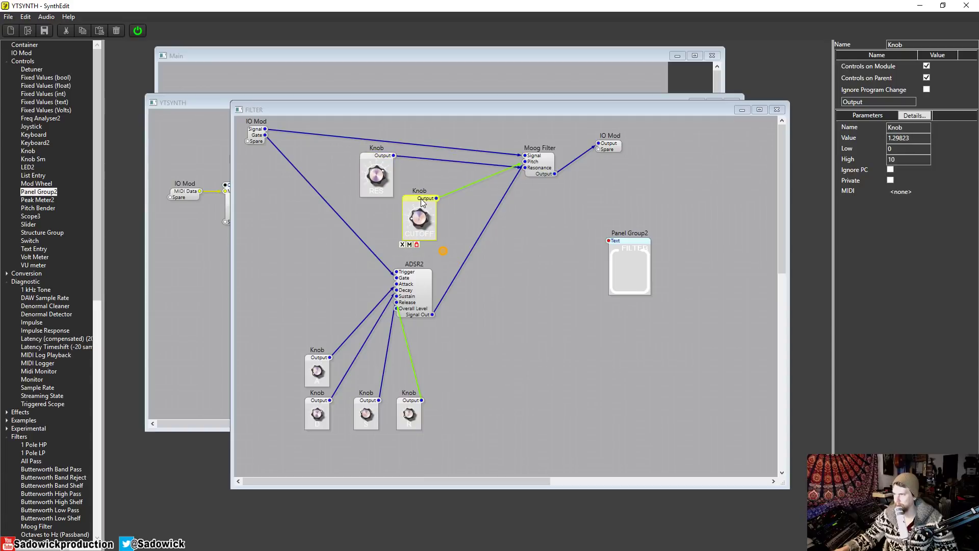
- Add a Multiply module to the FILTER structure, wiring the CUTOFF knob to Input 1 and ADSR2's Signal Out to Input 2
scroll(53, 244, "down", 10)
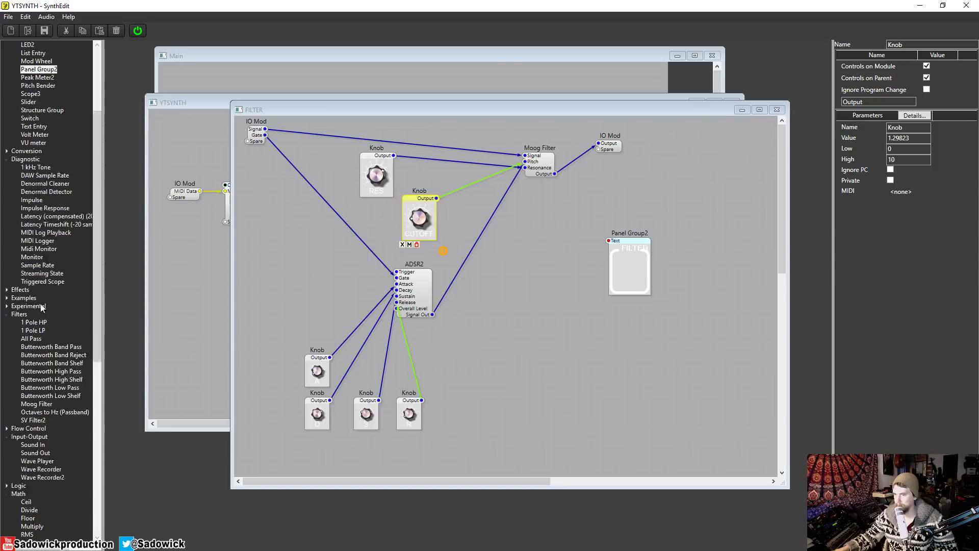
scroll(56, 436, "down", 9)
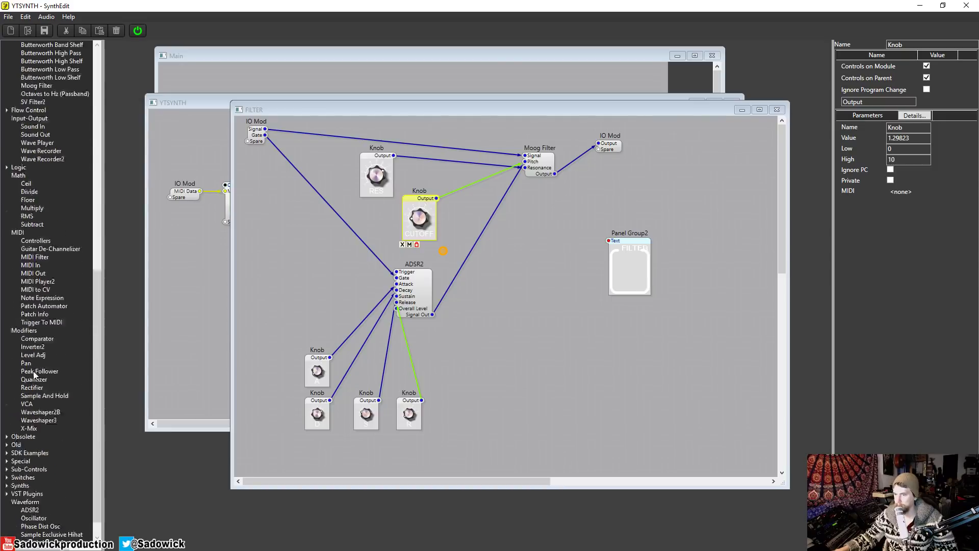
left_click_drag(34, 188, 515, 239)
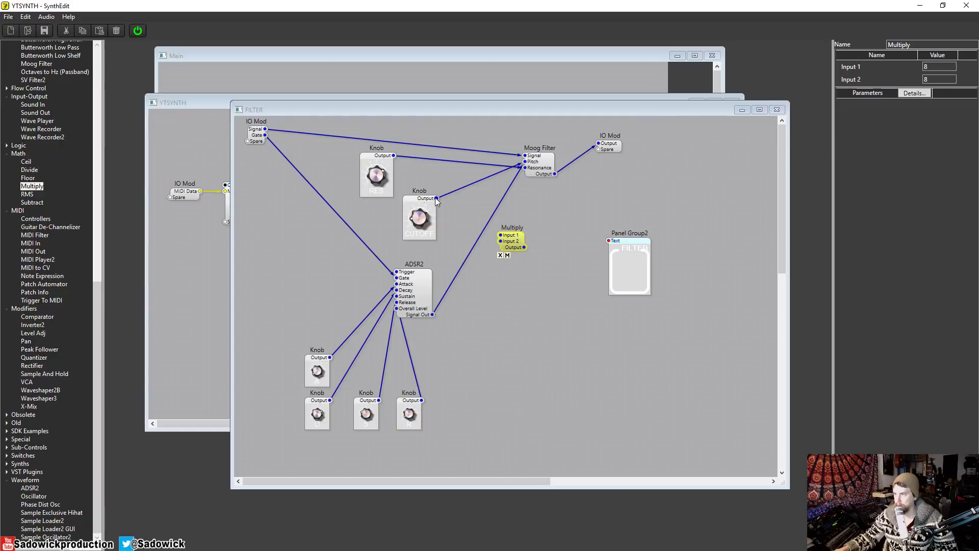
left_click_drag(436, 197, 501, 235)
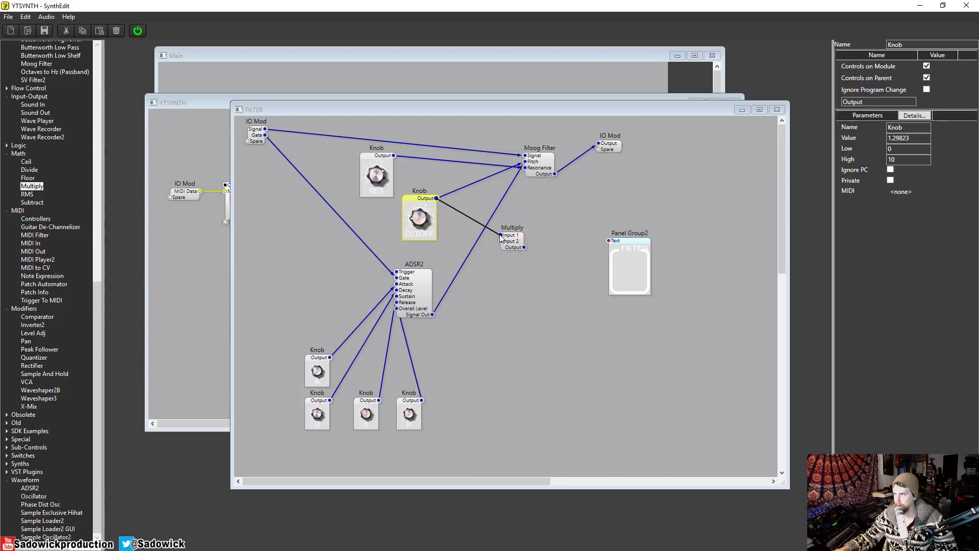
left_click_drag(433, 315, 502, 241)
- Delete the ADSR2-to-Moog Filter and CUTOFF-to-Multiply wires, then move CUTOFF up and Multiply slightly down
left_click(474, 245)
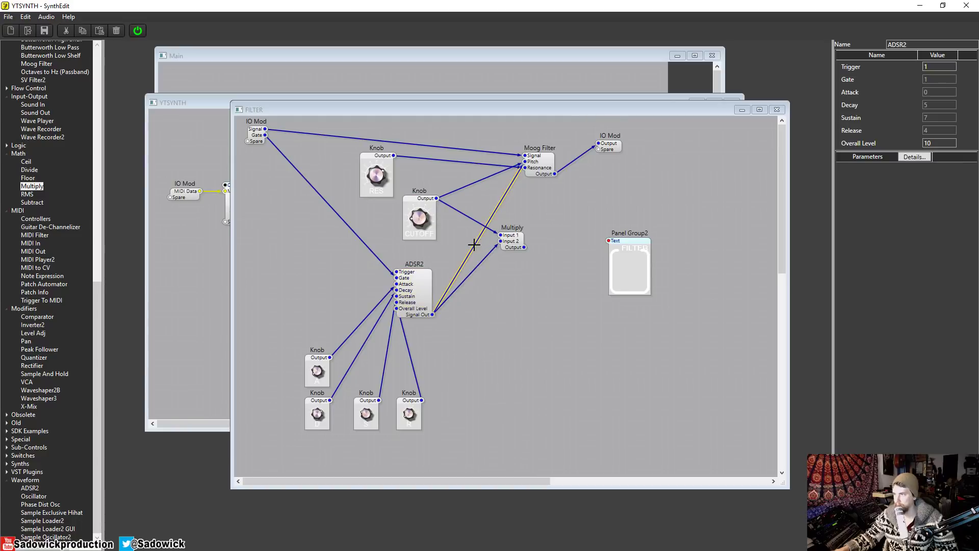
key("Delete")
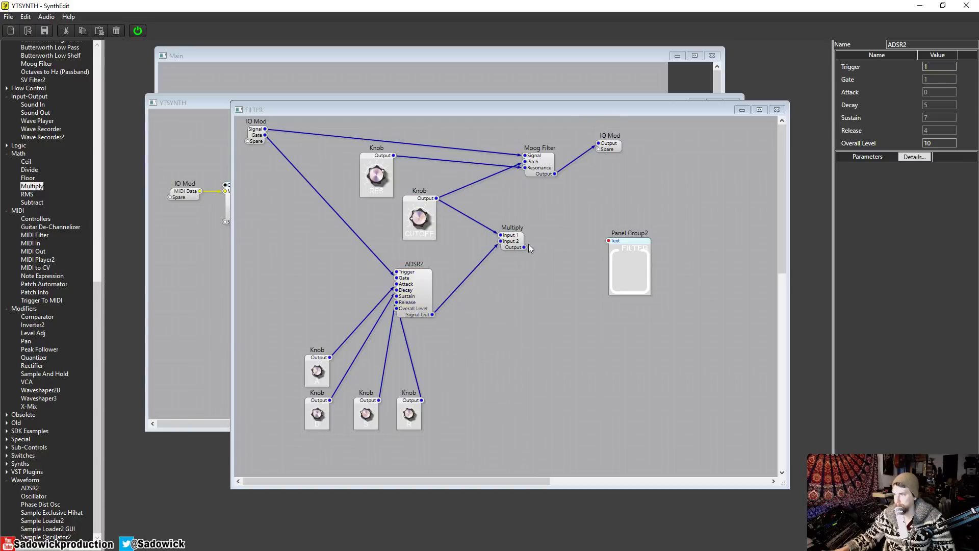
left_click(457, 210)
key("Delete")
left_click_drag(417, 203, 417, 178)
left_click_drag(510, 233, 502, 256)
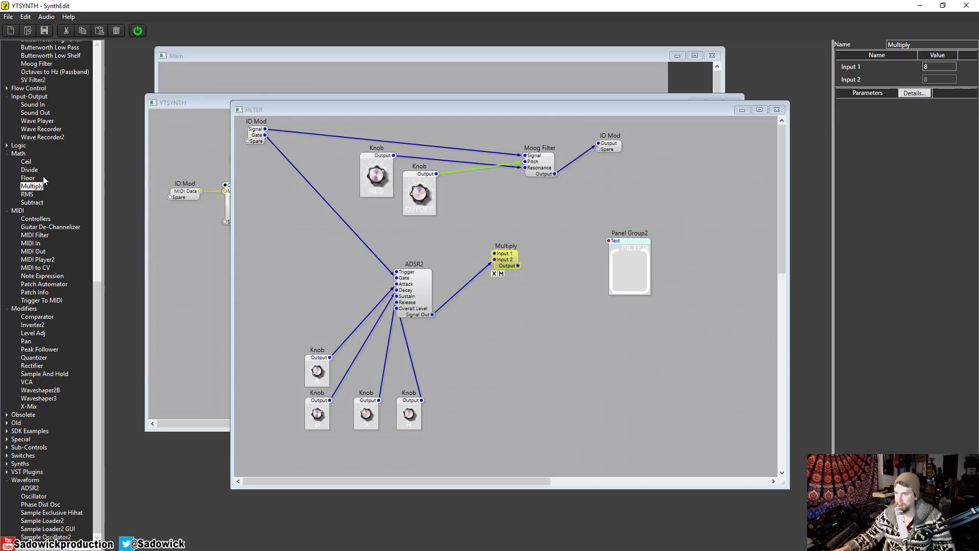
left_click_drag(26, 161, 428, 213)
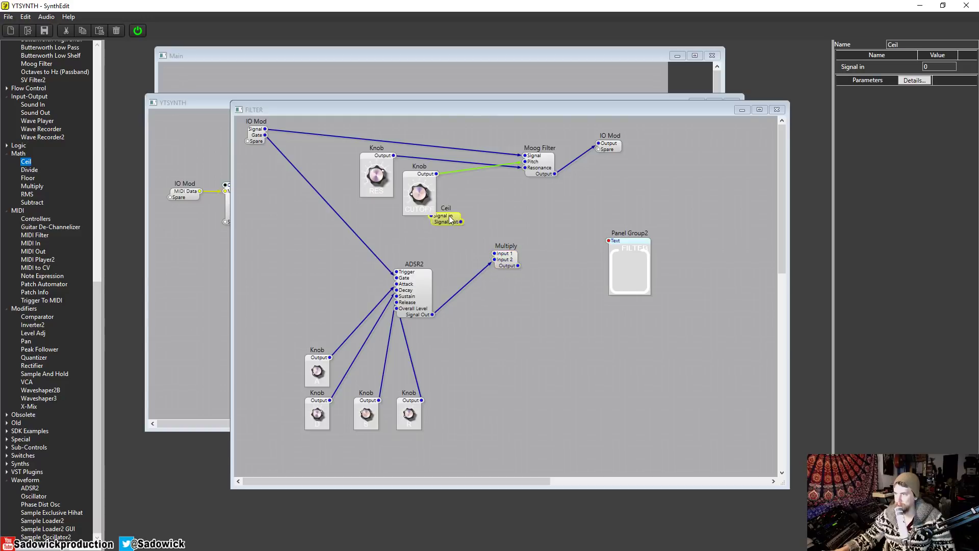
key("Delete")
left_click_drag(27, 178, 414, 235)
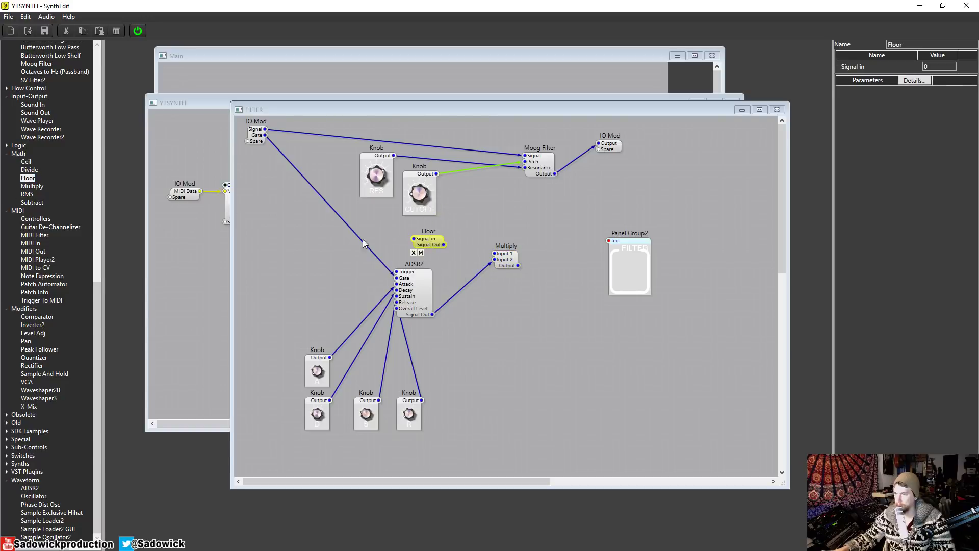
key("Delete")
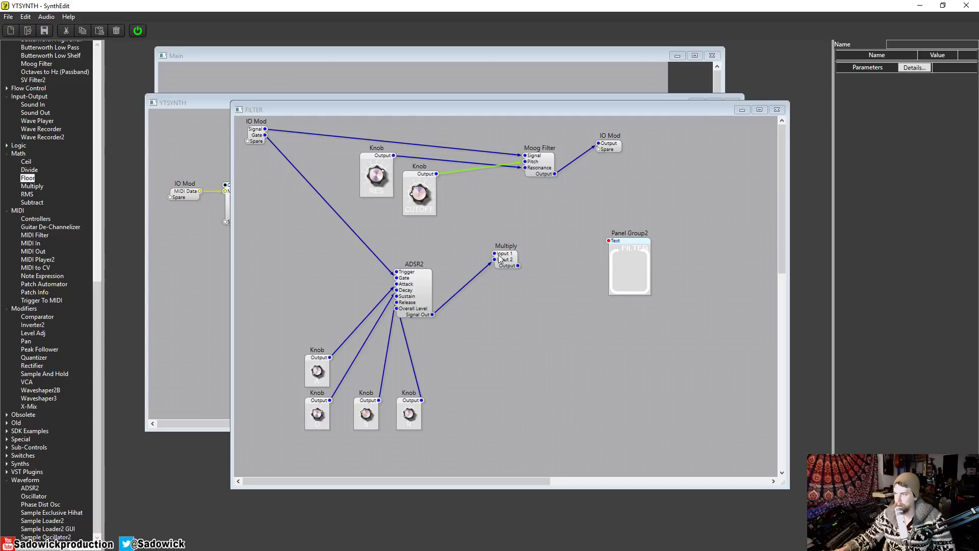
- Delete the Multiply module and wire ADSR2's Signal Out directly back to the Moog Filter's Pitch
left_click_drag(500, 259, 500, 270)
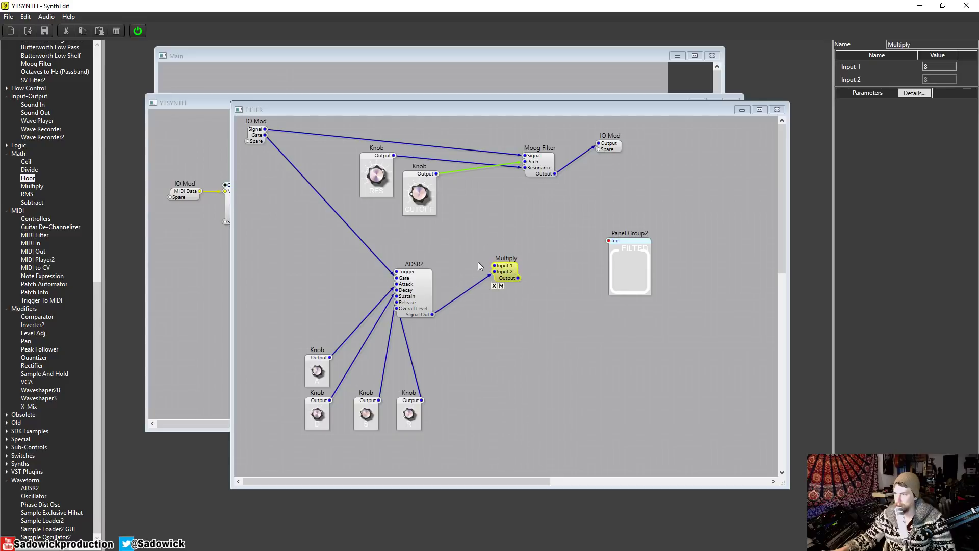
left_click_drag(420, 278, 438, 271)
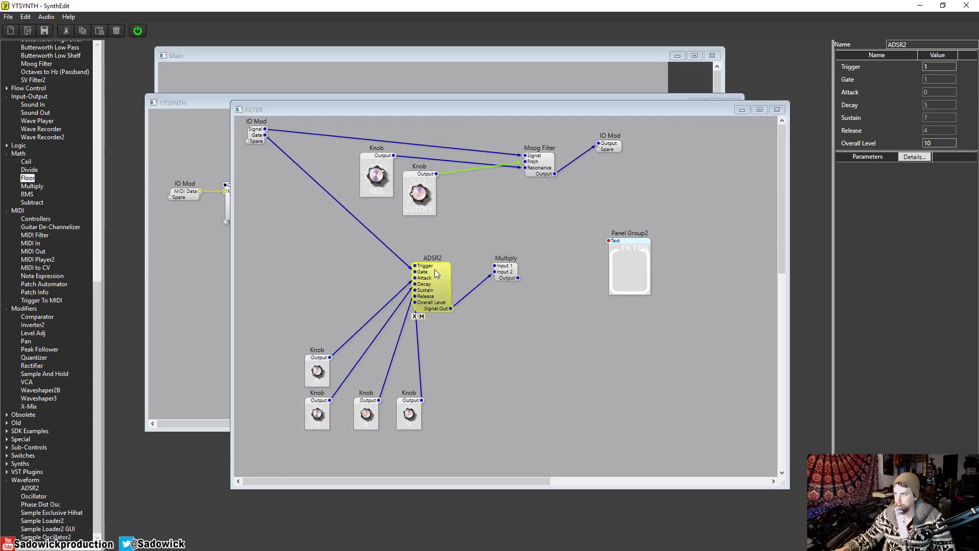
left_click(509, 266)
key("Delete")
left_click(451, 308)
left_click_drag(451, 309, 526, 164)
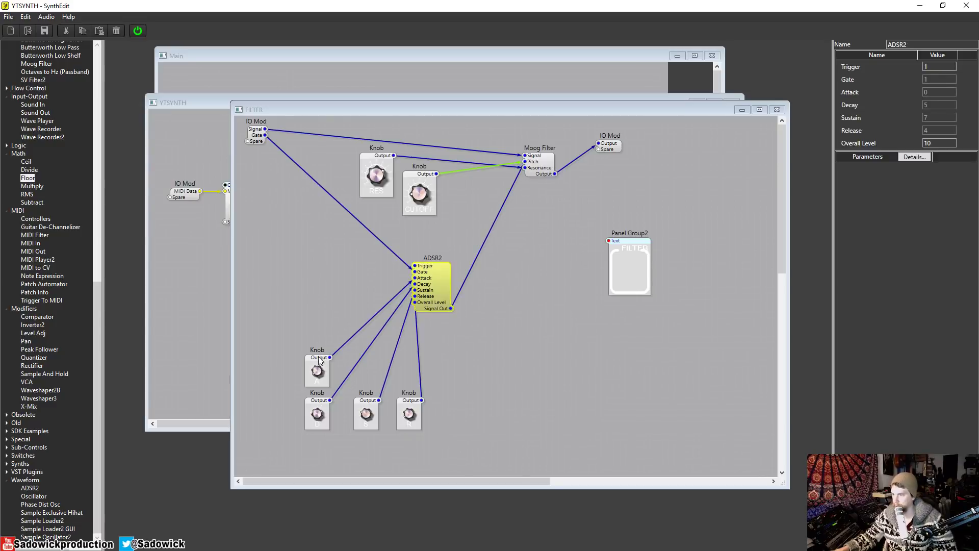
- Move the attack, decay, sustain and release knobs up to the left of ADSR2, clearing the space below it
left_click_drag(319, 358, 300, 260)
left_click_drag(318, 401, 306, 328)
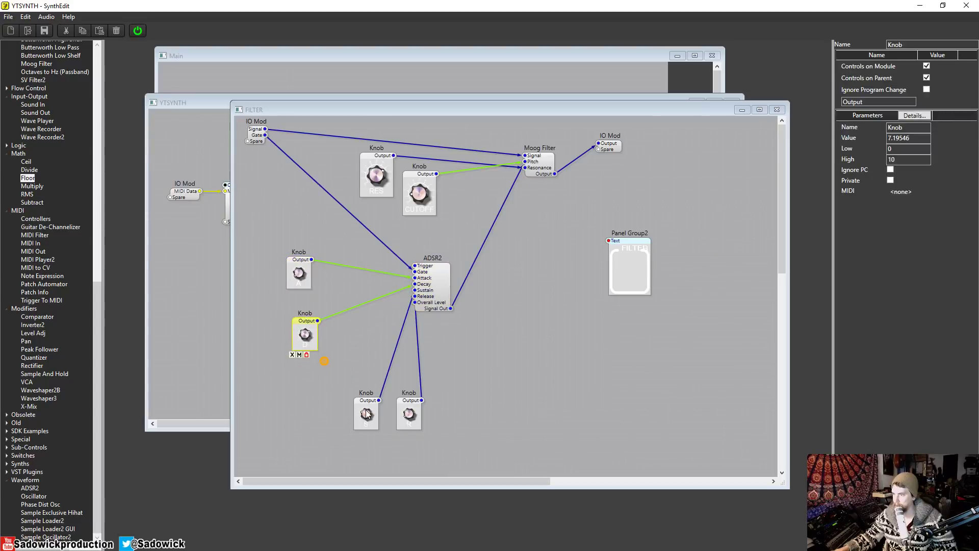
left_click_drag(367, 406, 293, 350)
left_click_drag(426, 399, 334, 369)
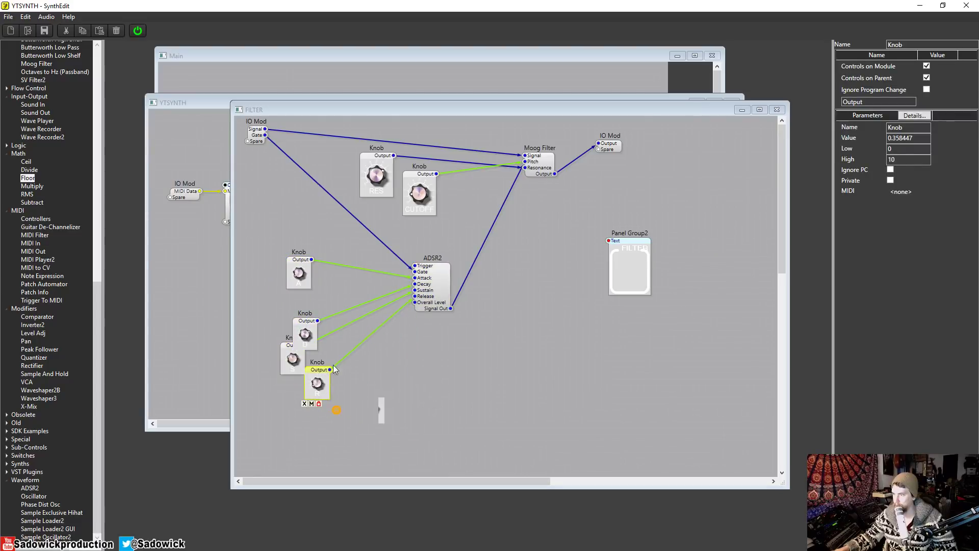
left_click(440, 275)
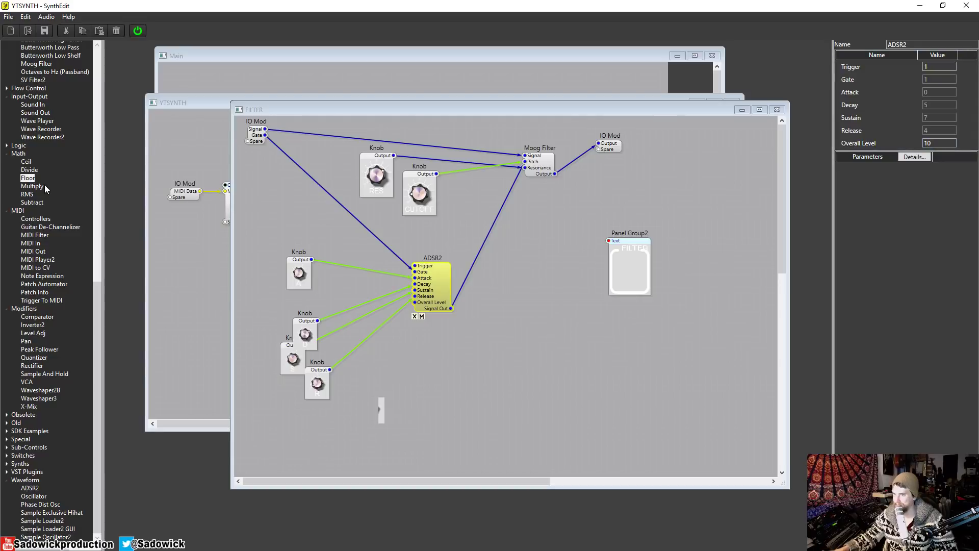
- Add a new Knob below ADSR2 and wire its output to ADSR2's Overall Level
scroll(42, 159, "up", 19)
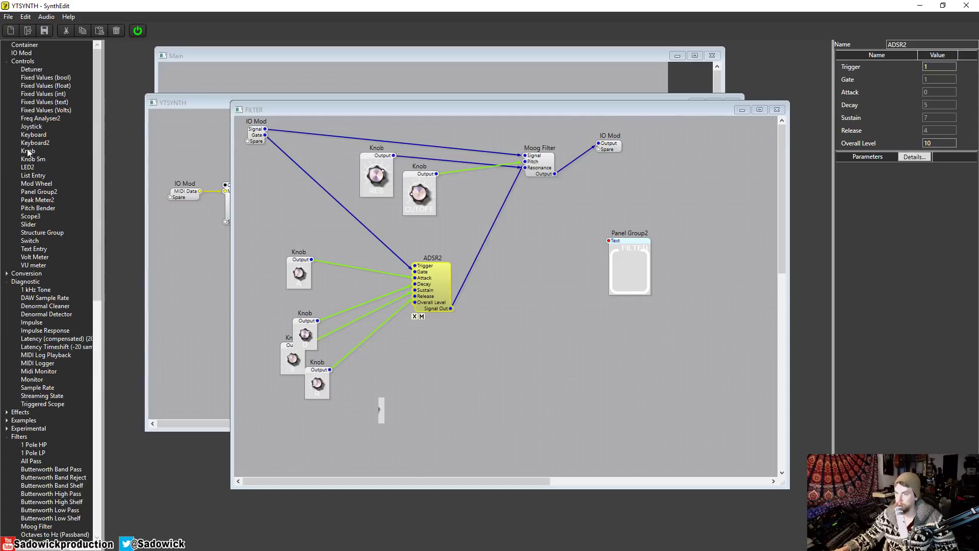
left_click_drag(28, 151, 389, 393)
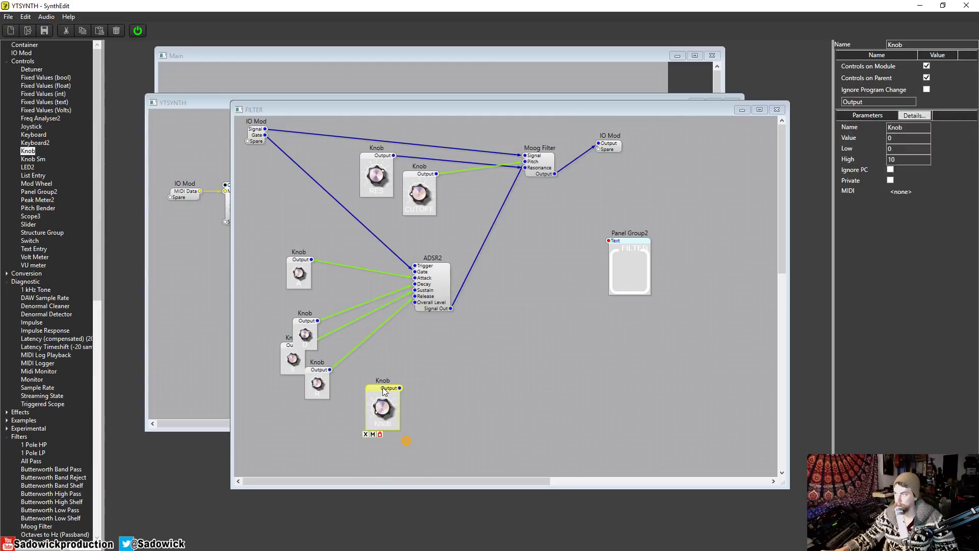
left_click_drag(400, 387, 415, 302)
mouse_move(387, 423)
left_mouse_down()
mouse_move(396, 415)
mouse_move(382, 424)
mouse_move(379, 392)
mouse_move(375, 425)
left_mouse_up()
- Set the new Overall Level knob to 10 and the RES knob to about 5.2
left_click(374, 177)
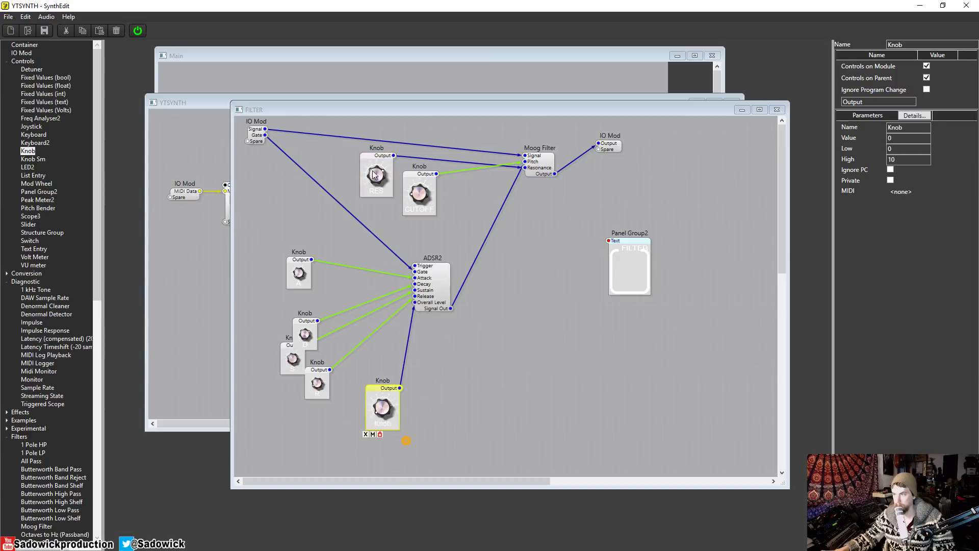
left_click_drag(374, 171, 345, 161)
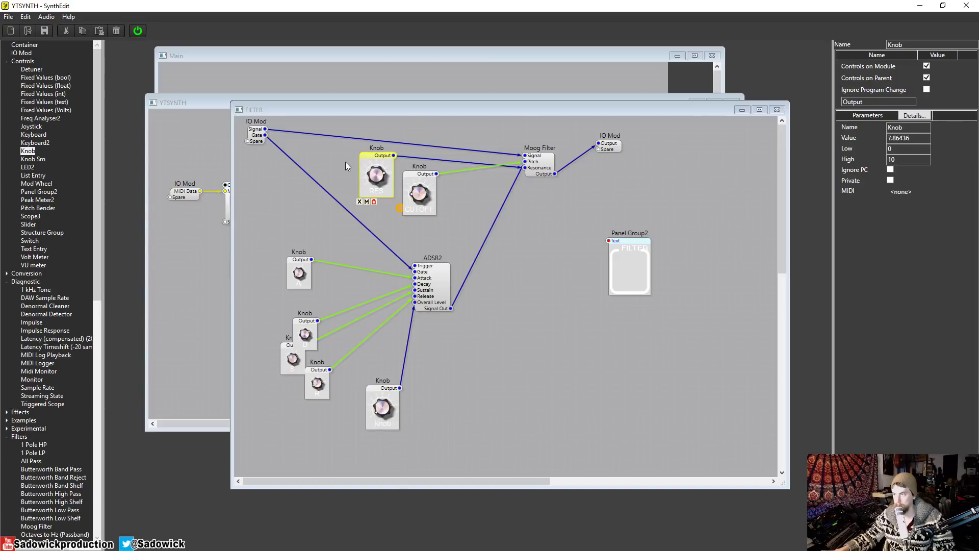
left_click(372, 412)
left_click_drag(372, 412, 378, 416)
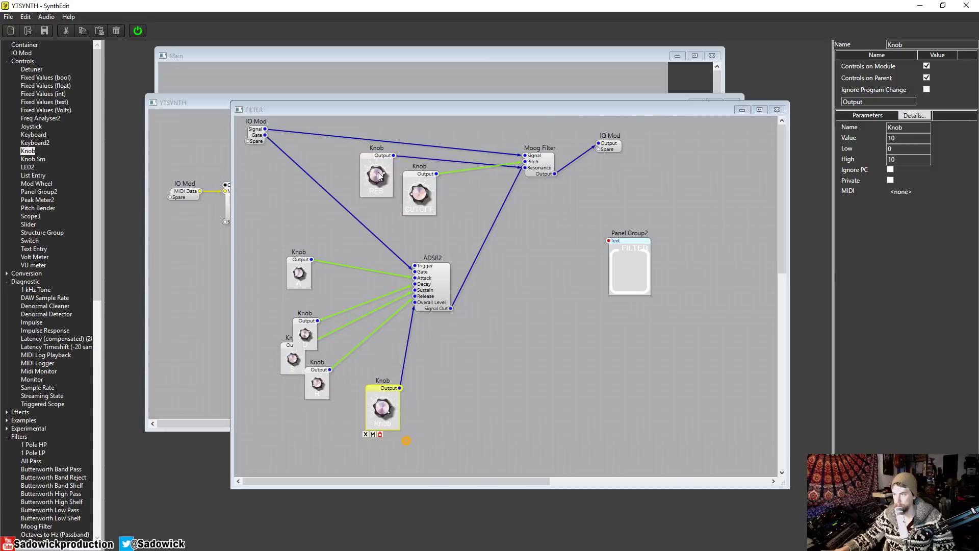
left_click(384, 194)
left_click_drag(384, 197, 382, 173)
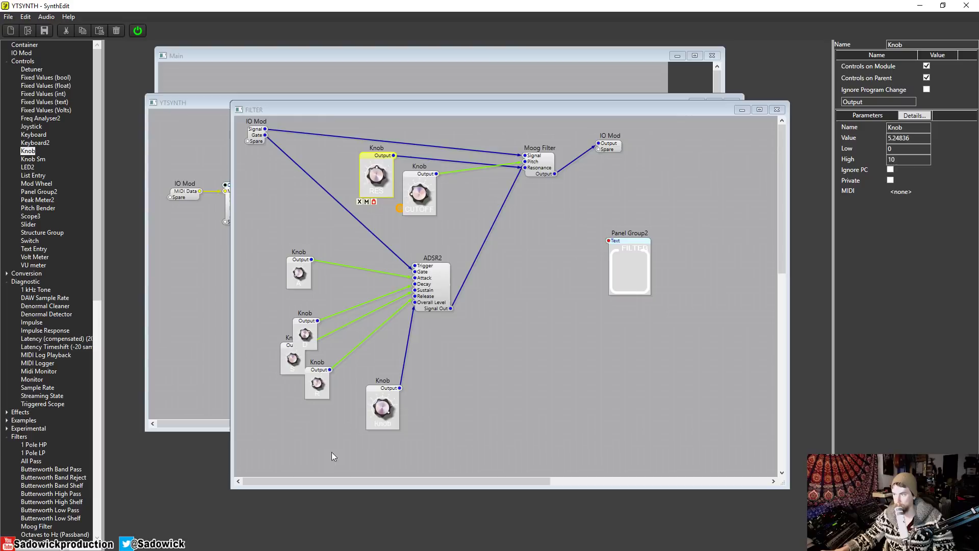
- Delete the Overall Level knob and the ADSR2-to-Moog Filter wire, shifting CUTOFF and ADSR2 slightly
left_click(384, 391)
key("Delete")
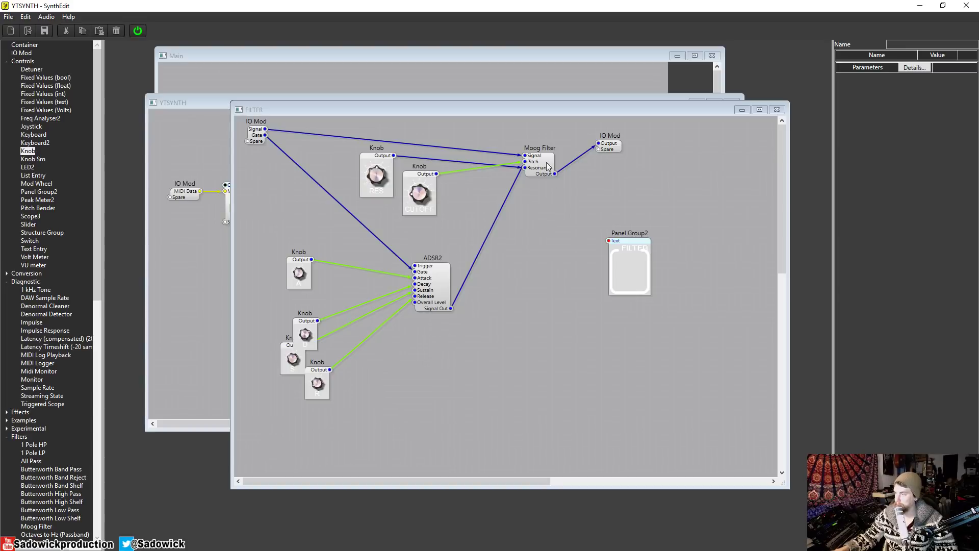
left_click_drag(418, 170, 423, 182)
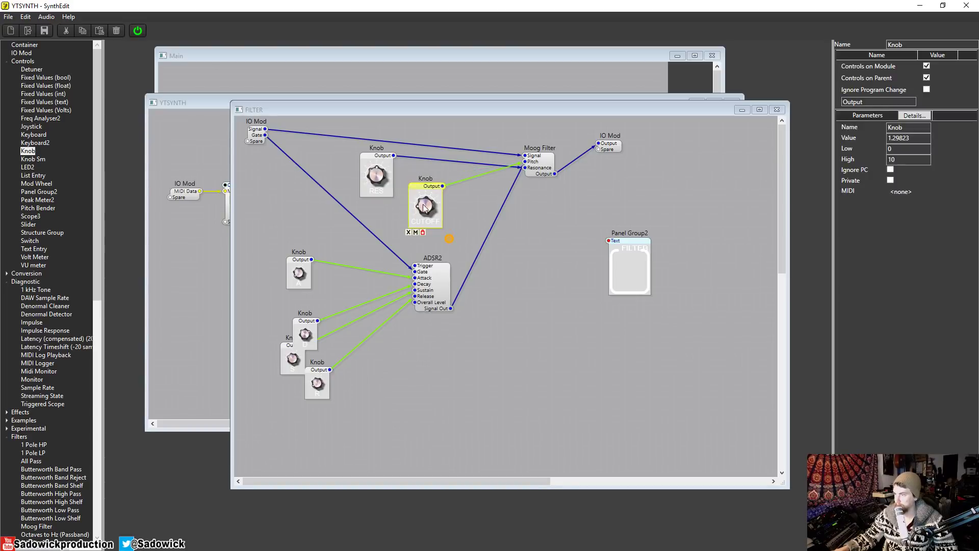
left_click_drag(437, 268, 444, 261)
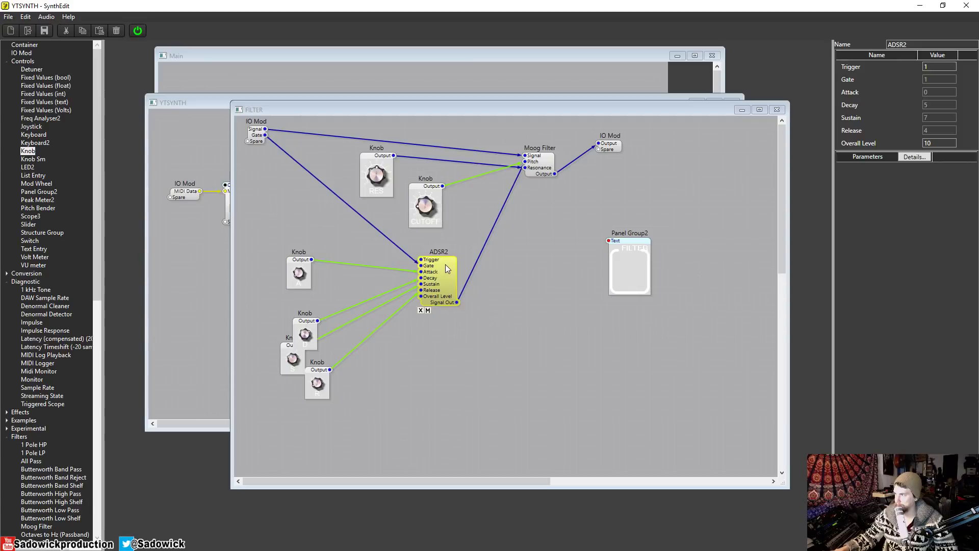
left_click(507, 198)
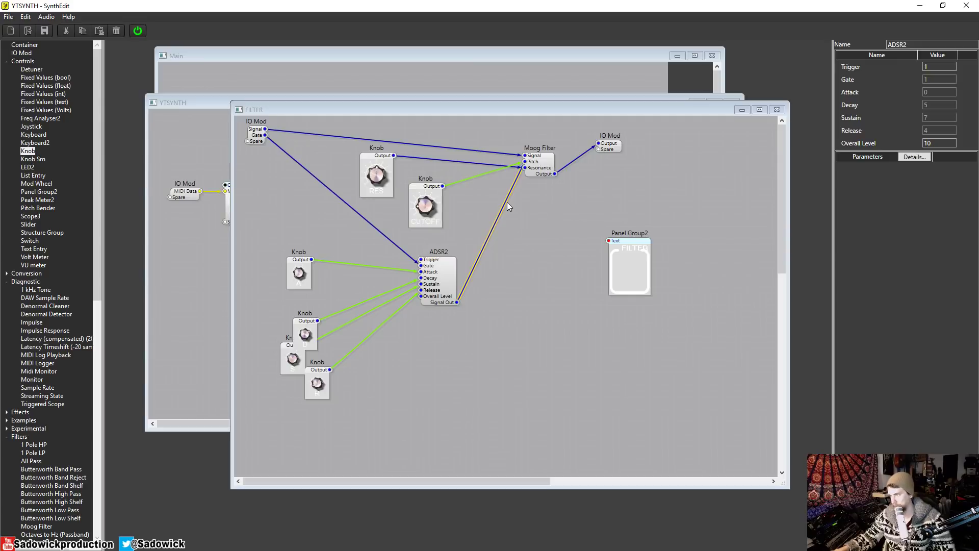
key("Delete")
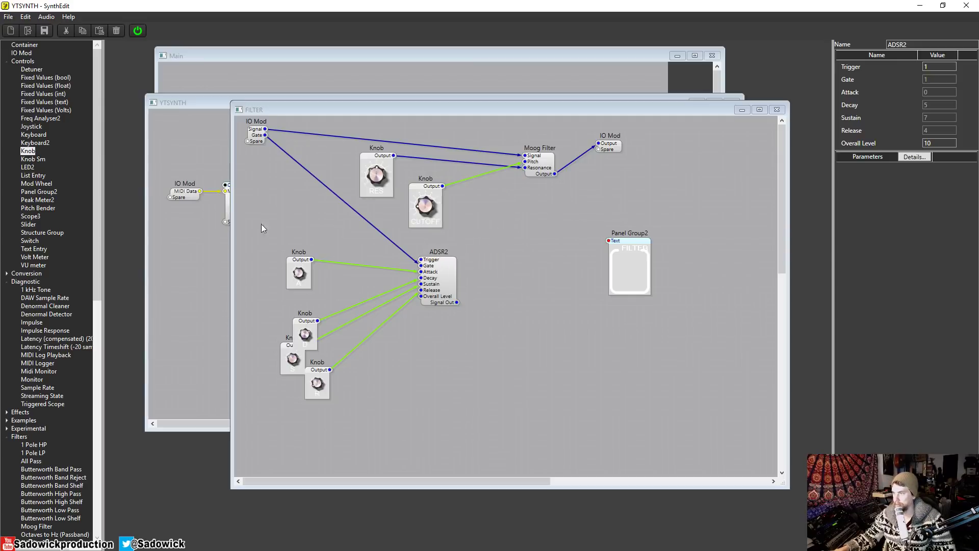
- Stack the decay, sustain and release knobs in a column under attack and move ADSR2 slightly closer to them
left_click_drag(312, 335, 303, 300)
left_click_drag(295, 350, 302, 337)
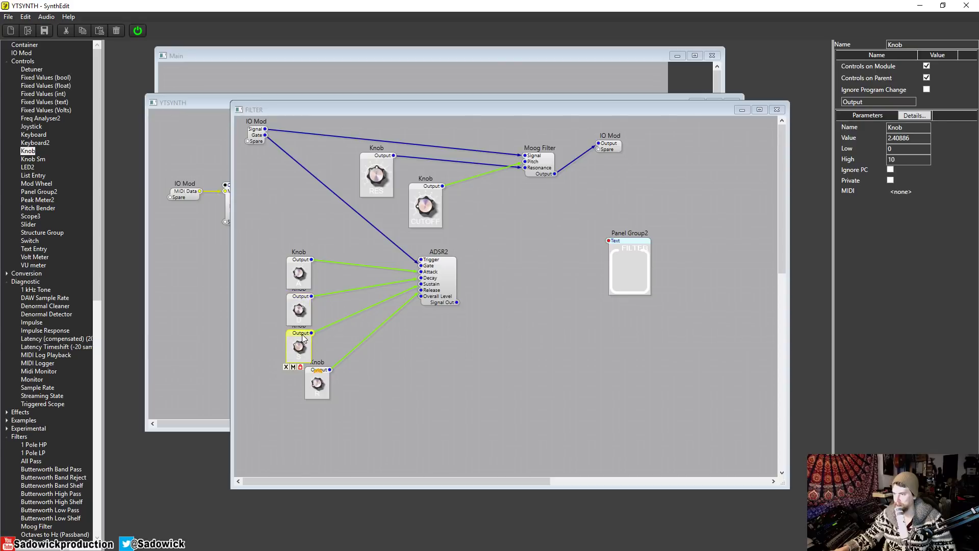
left_click_drag(326, 372, 308, 372)
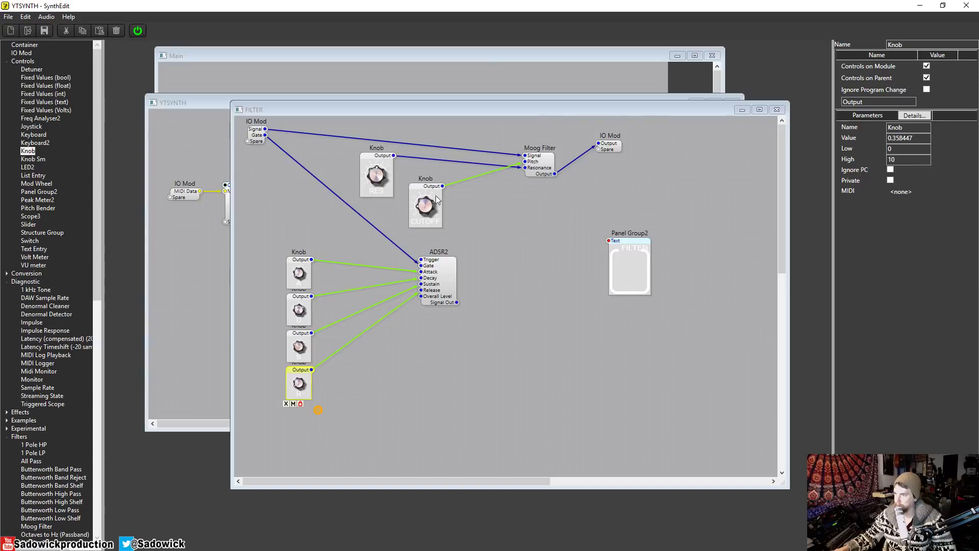
left_click_drag(451, 268, 438, 268)
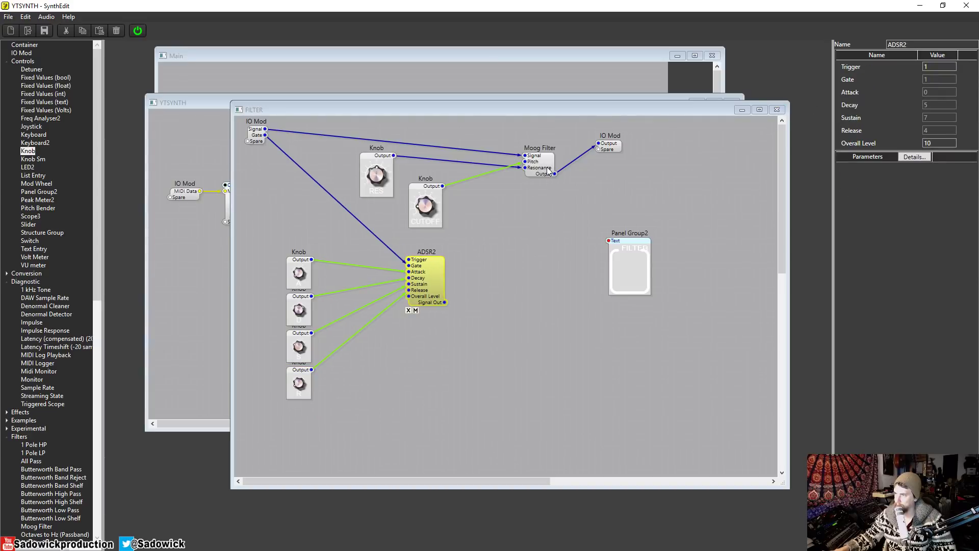
- Move the Moog Filter up beside the output IO Mod and nudge the CUTOFF knob up and left
left_click_drag(543, 160, 549, 142)
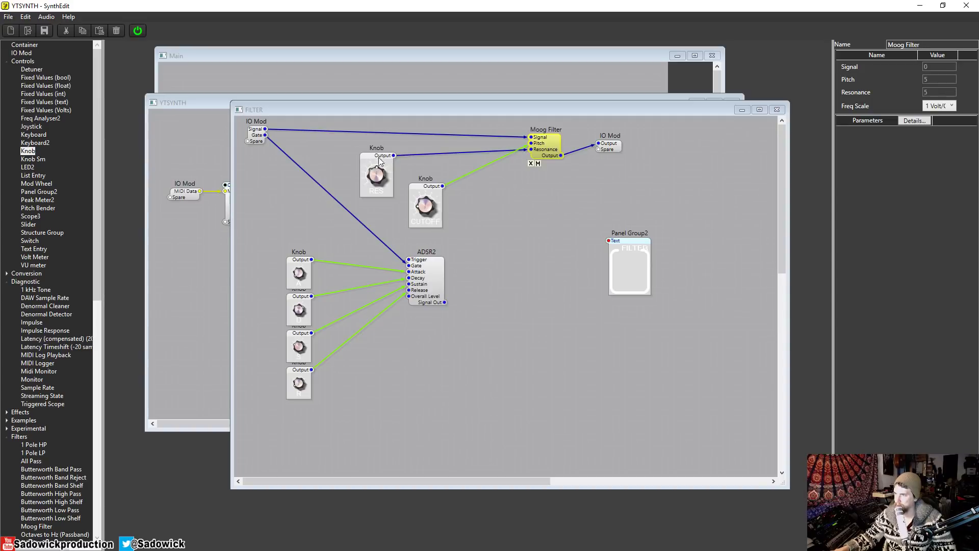
left_click_drag(427, 188, 423, 184)
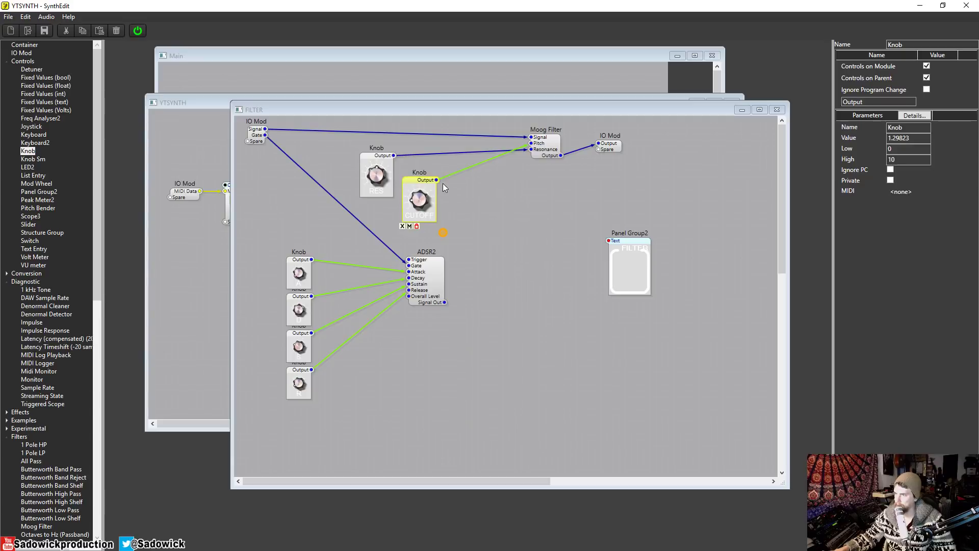
left_click(434, 275)
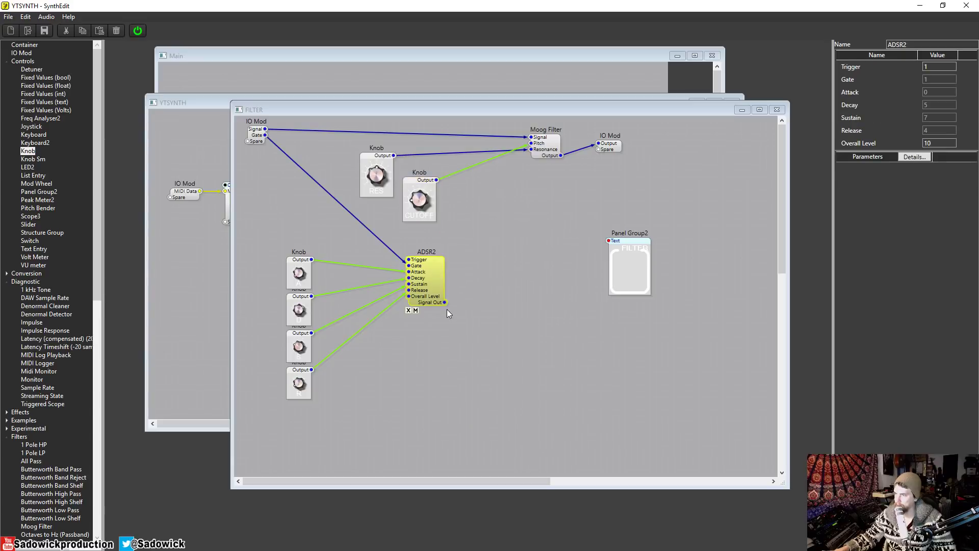
left_click(480, 232)
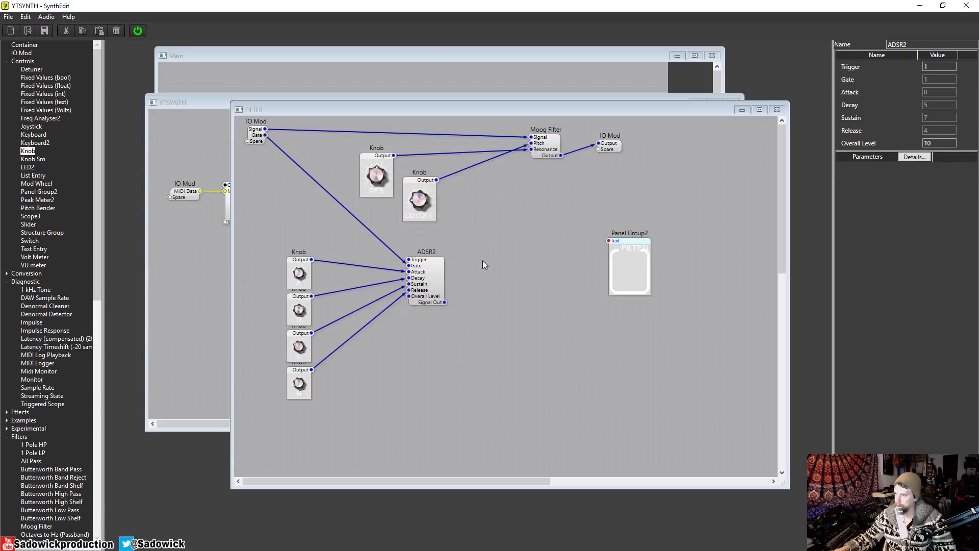
- Add a knob to the FILTER container, set its High value to 1 and wire its output to the Moog Filter's Resonance
scroll(42, 352, "down", 10)
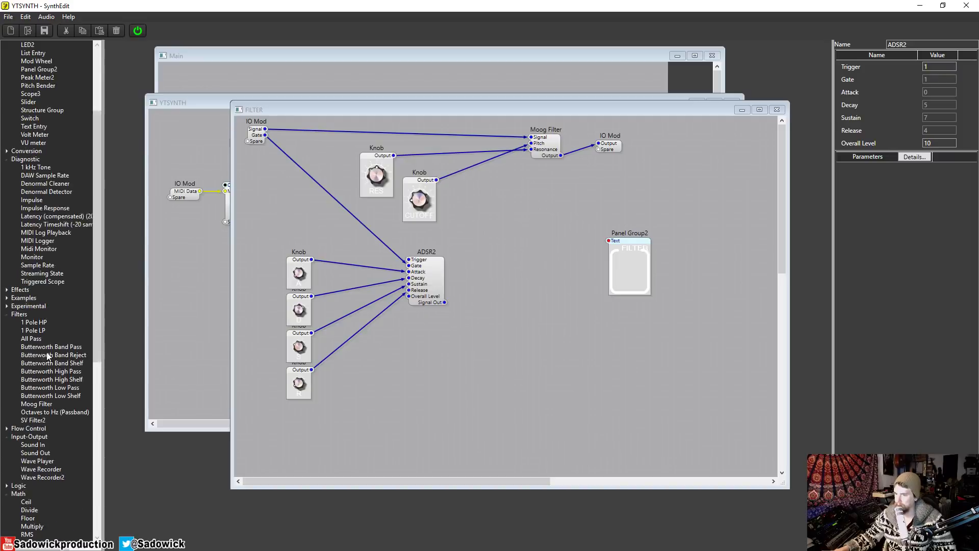
scroll(59, 269, "up", 10)
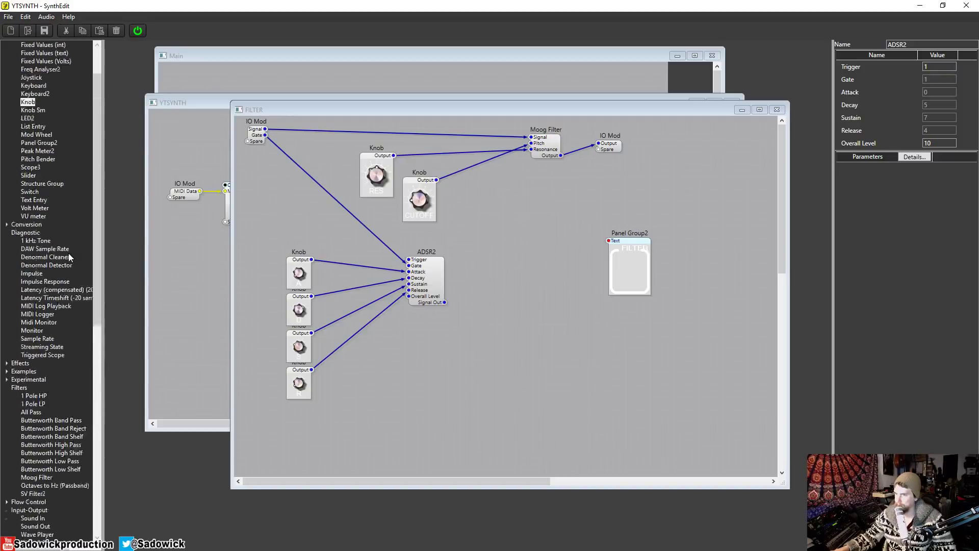
left_click_drag(28, 150, 443, 351)
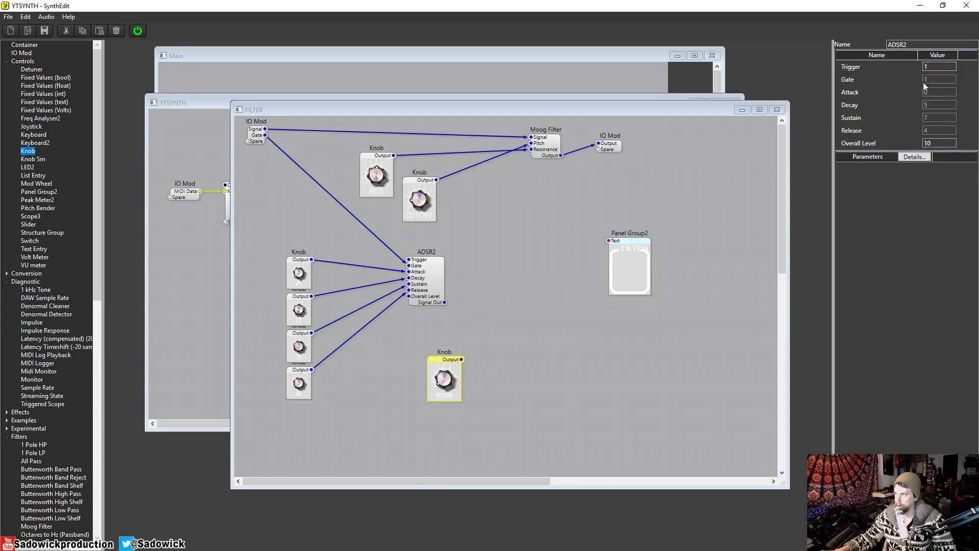
left_click(443, 357)
double_click(918, 159)
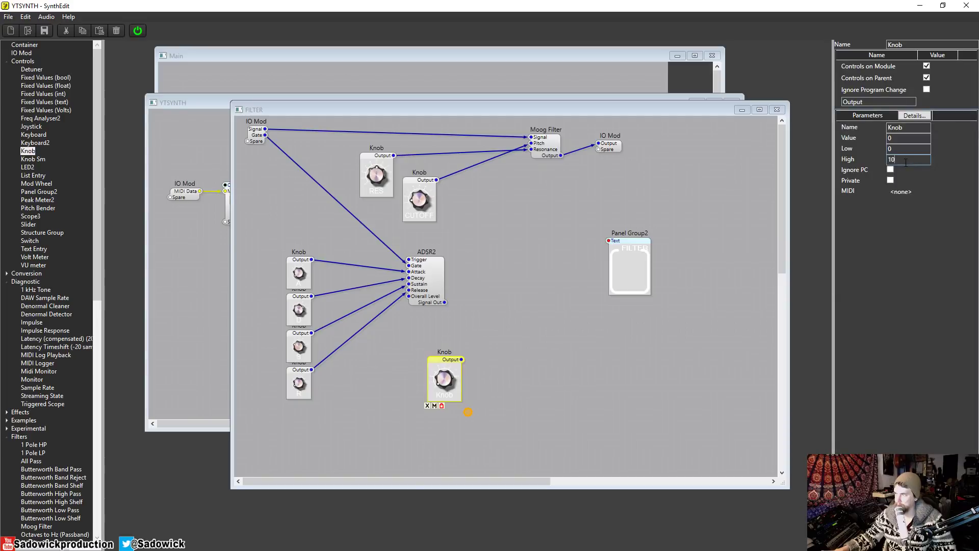
type("1")
key("Tab")
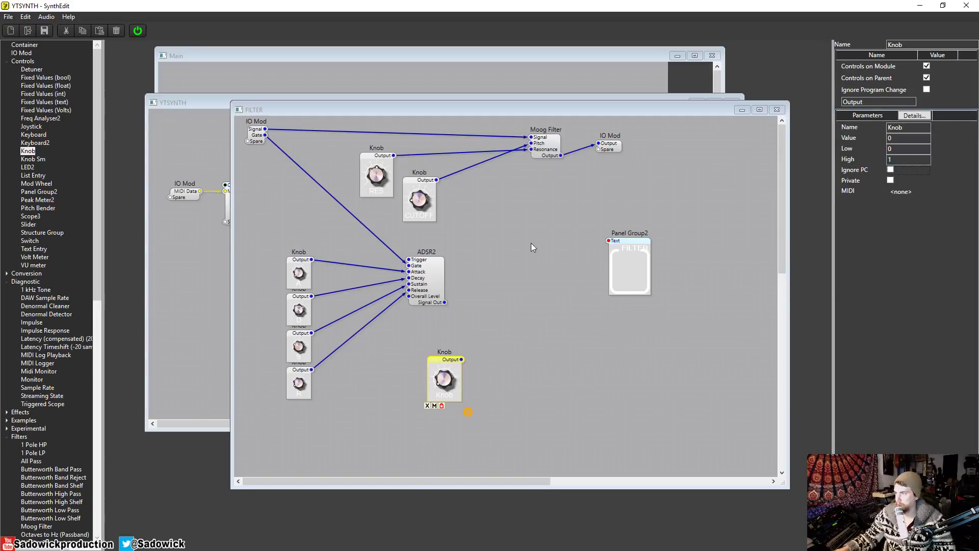
left_click_drag(462, 359, 531, 149)
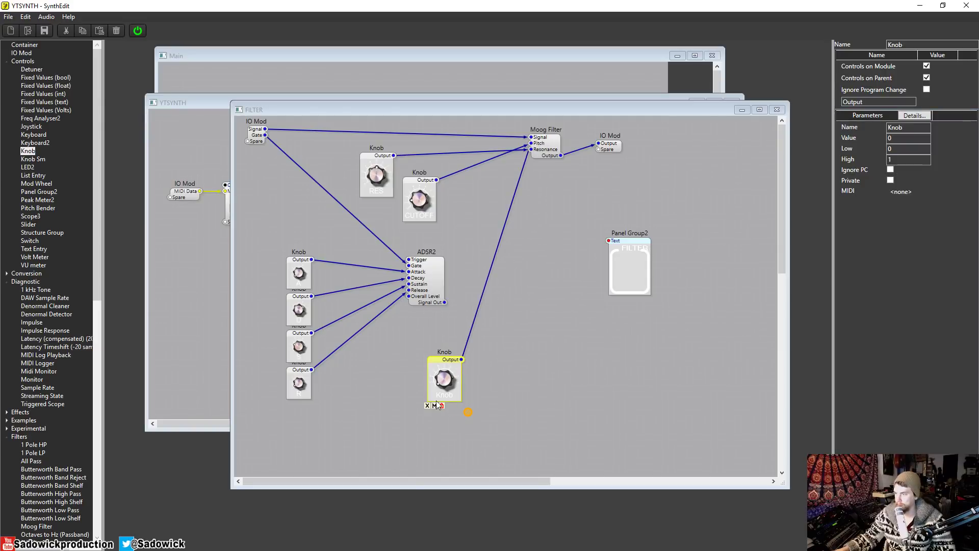
- Turn the new knob to about 0.31 and adjust RES, and delete the new knob with its wire
left_click_drag(444, 386, 449, 365)
left_click_drag(374, 178, 389, 159)
left_click_drag(443, 384, 419, 394)
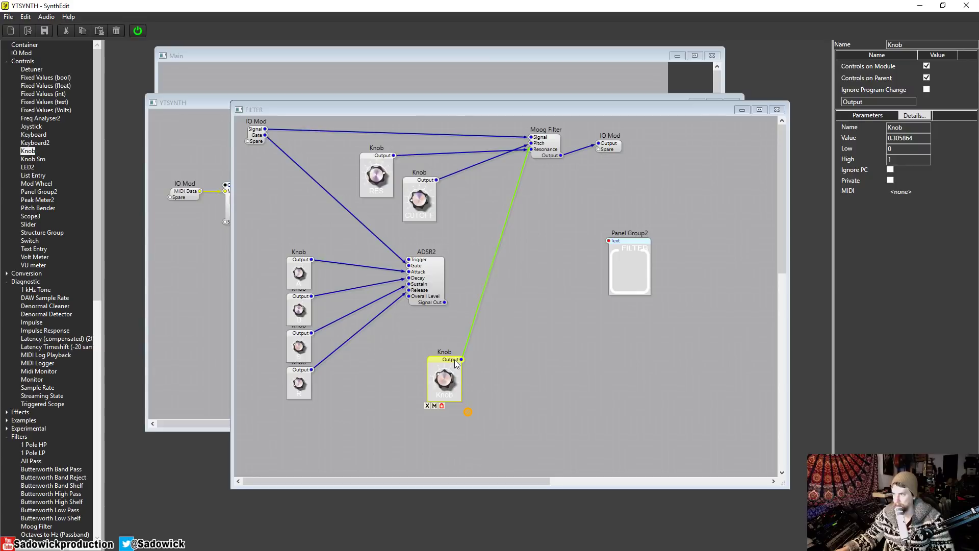
key("Delete")
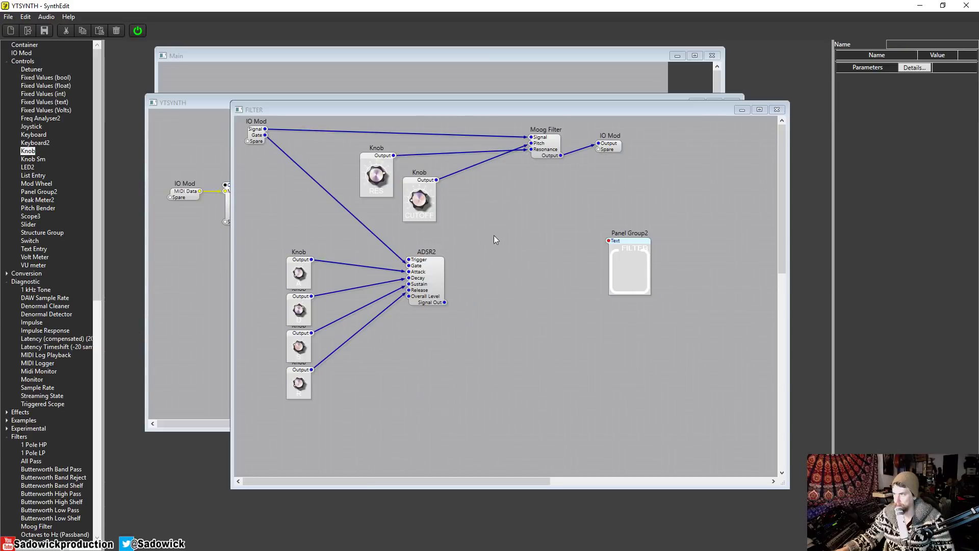
- Shift ADSR2 up slightly, delete the Gate wire between IO Mod and ADSR2, and close the FILTER container
left_click_drag(435, 261, 436, 255)
left_click(310, 180)
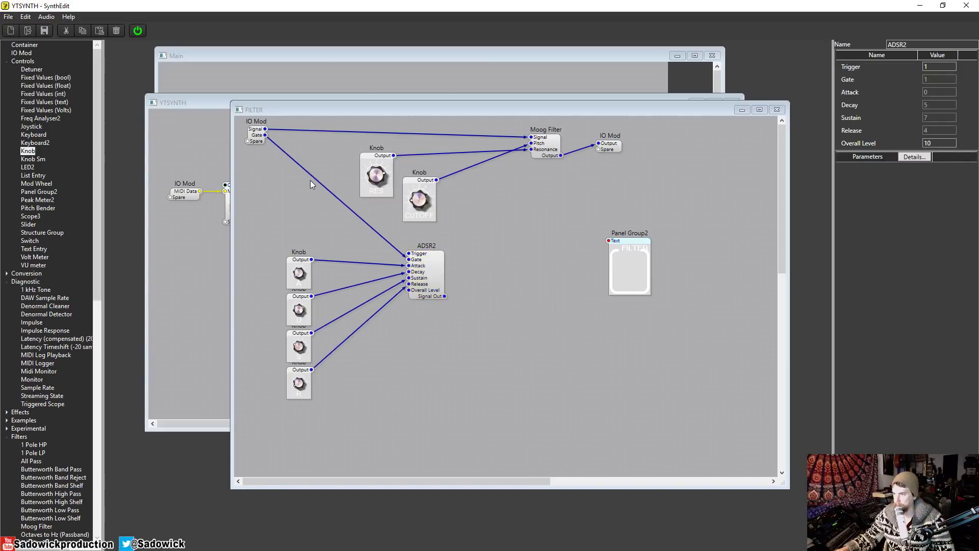
left_click(314, 178)
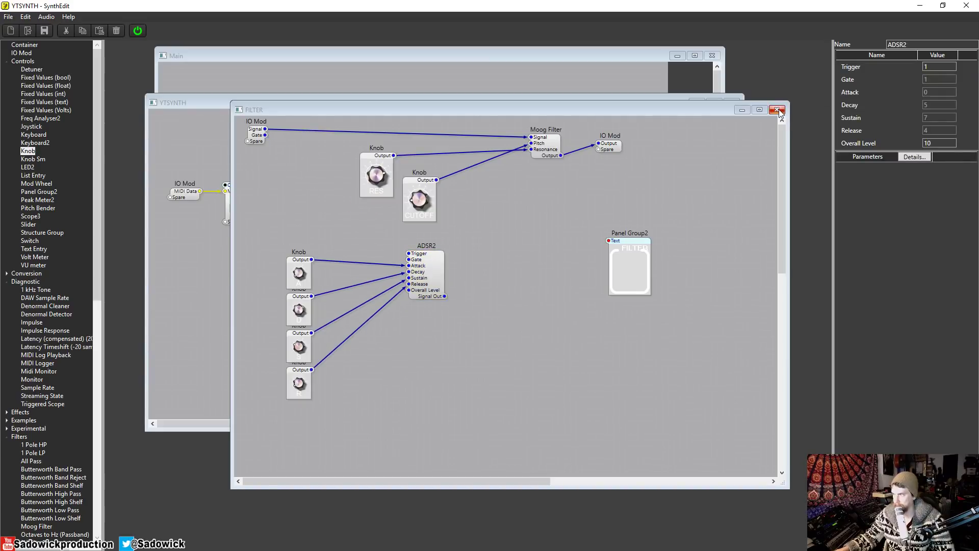
left_click(777, 110)
left_click(444, 287)
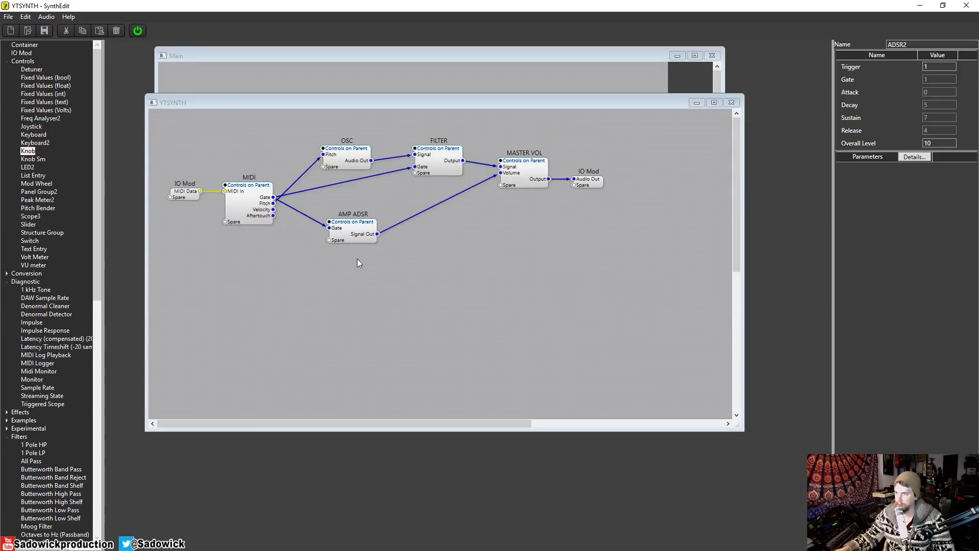
- Open the YTSYNTH panel, select the AMP ADSR group to check the layout, and close the panel
right_click(499, 261)
left_click(552, 365)
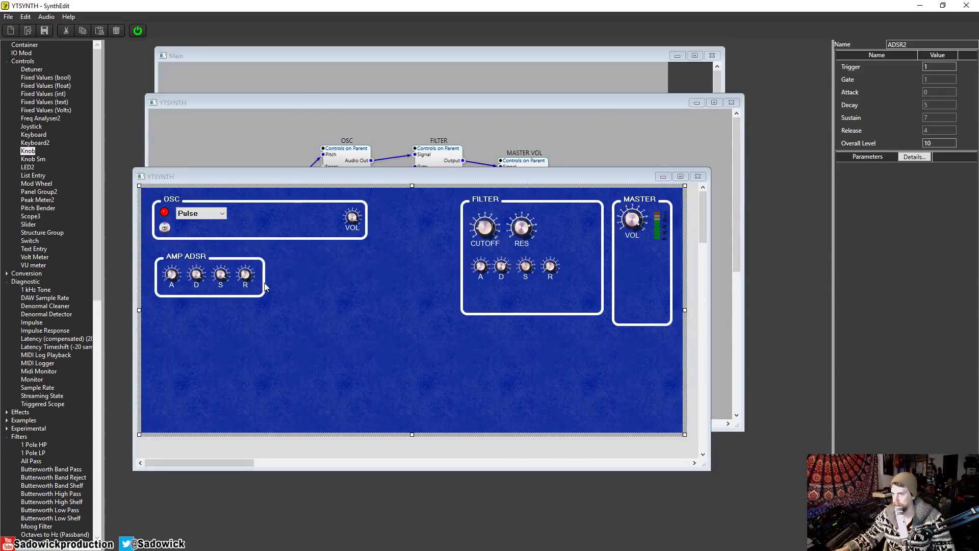
mouse_move(235, 256)
left_mouse_down()
mouse_move(228, 242)
mouse_move(245, 253)
mouse_move(236, 254)
left_mouse_up()
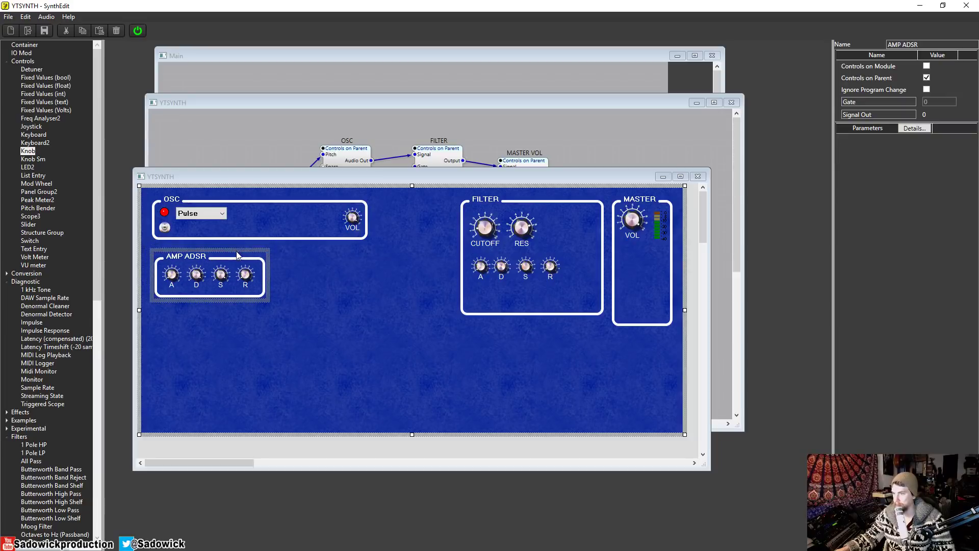
left_click(699, 176)
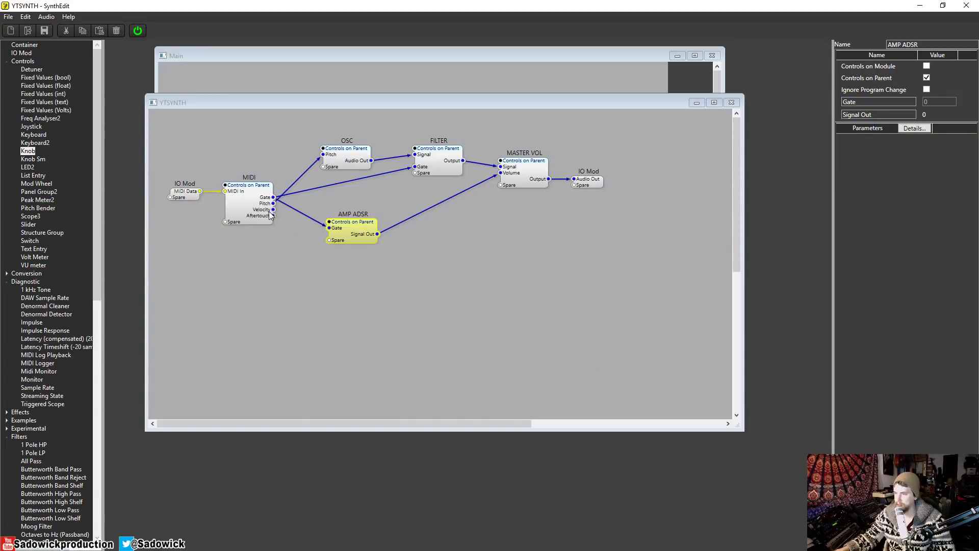
- Open the MIDI container and move MIDI to CV and its output IO Mod to the right
double_click(256, 200)
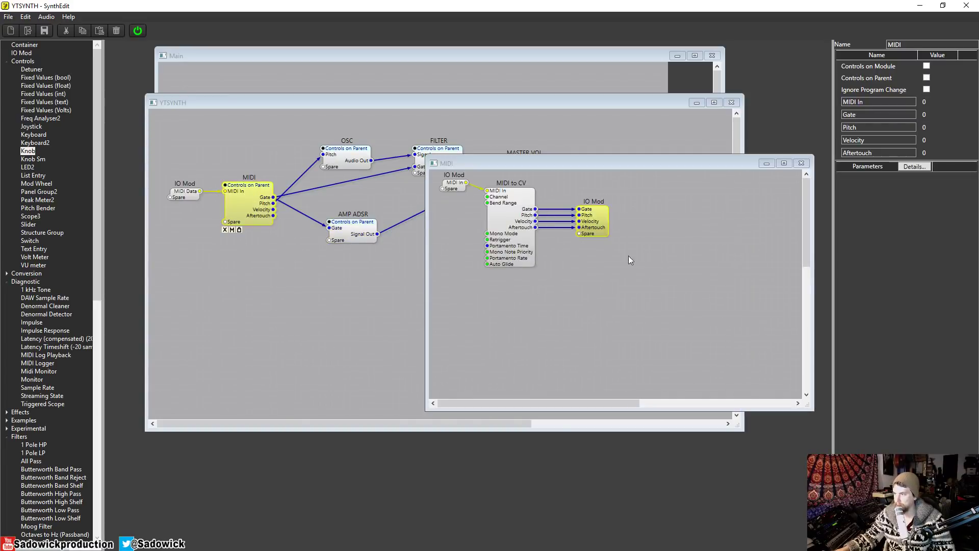
left_click_drag(641, 272, 552, 185)
left_click(471, 218)
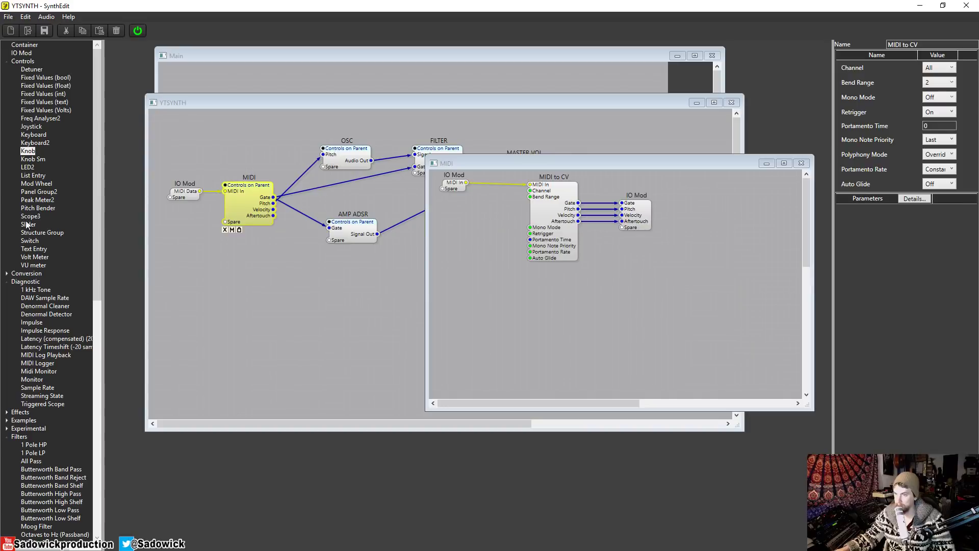
- Add a List Entry wired to MIDI to CV's Channel, view its options and delete it
left_click_drag(31, 177, 464, 254)
left_click(480, 243)
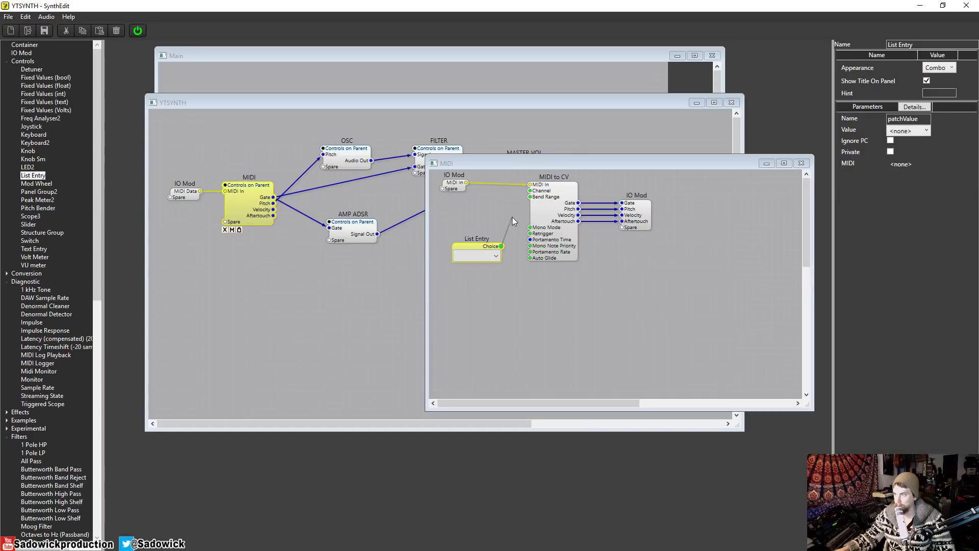
left_click_drag(512, 216, 529, 190)
left_click(495, 256)
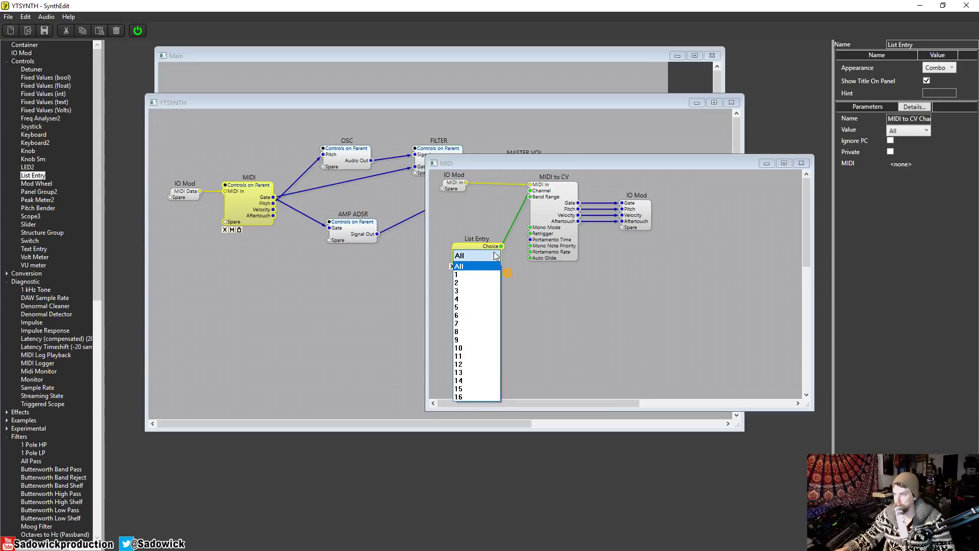
left_click(485, 201)
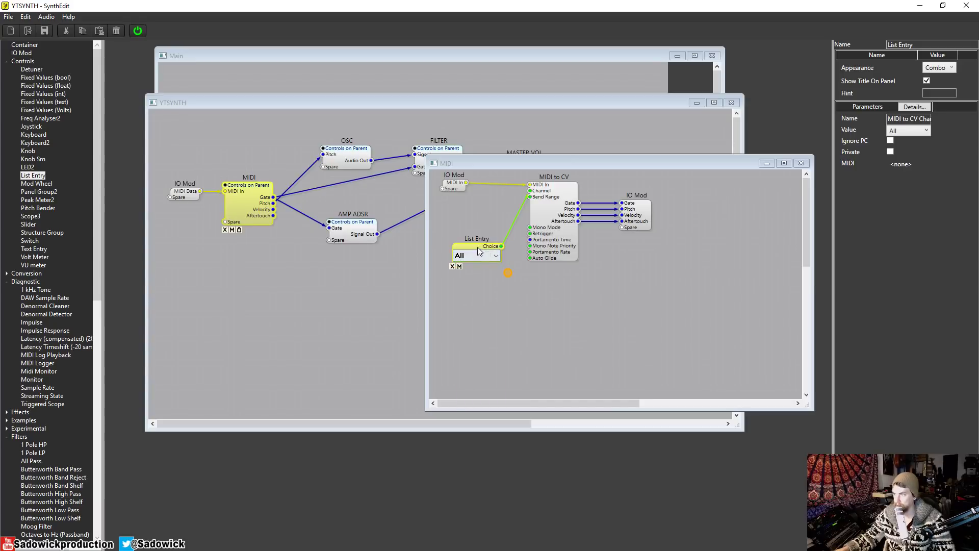
key("Delete")
- Add another List Entry, wire it to MIDI to CV's Mono Mode and position it level with that input
left_click_drag(41, 176, 499, 252)
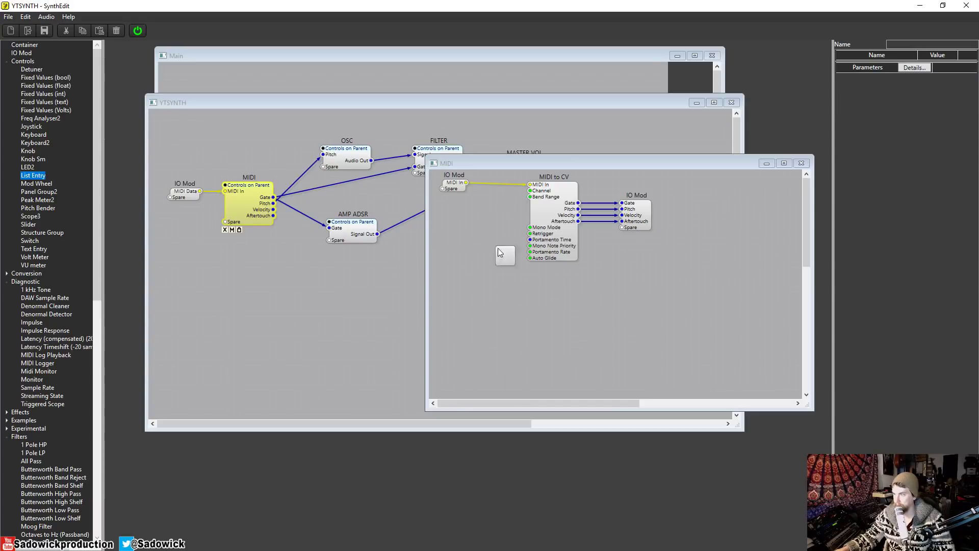
left_click(500, 266)
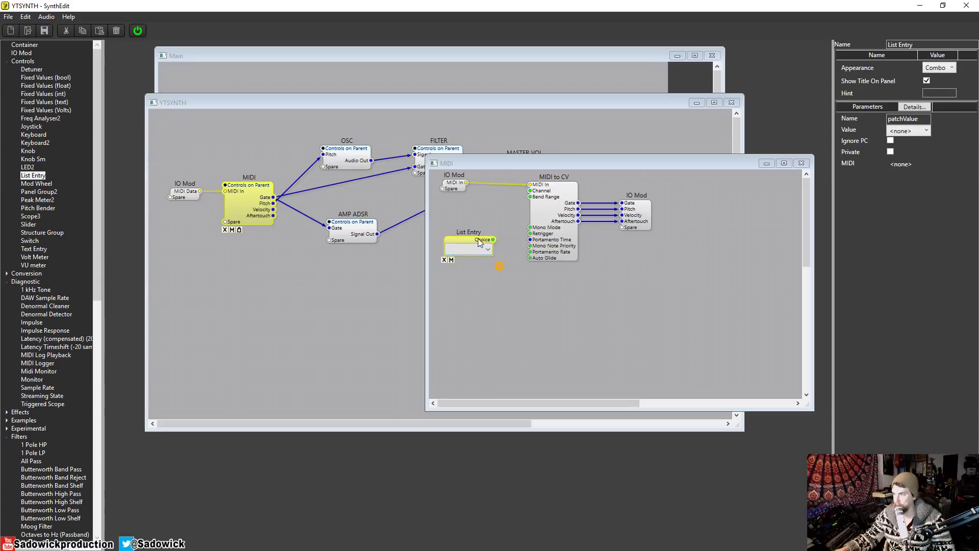
left_click_drag(494, 240, 525, 231)
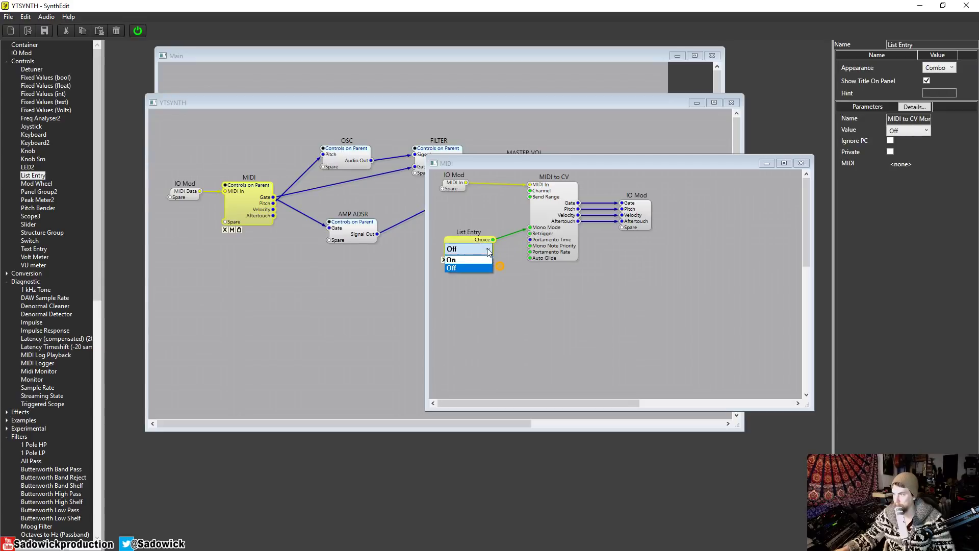
left_click_drag(466, 235, 466, 217)
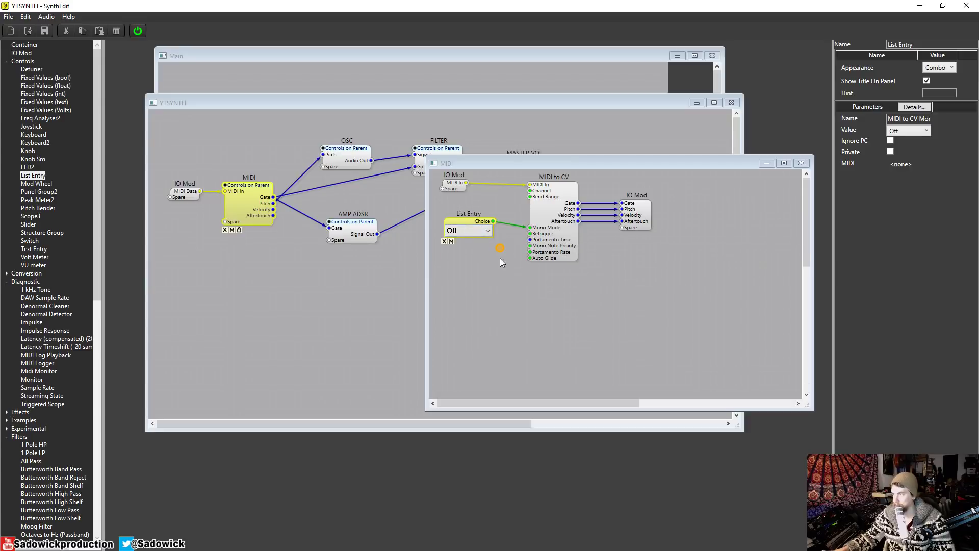
left_click_drag(464, 226, 470, 233)
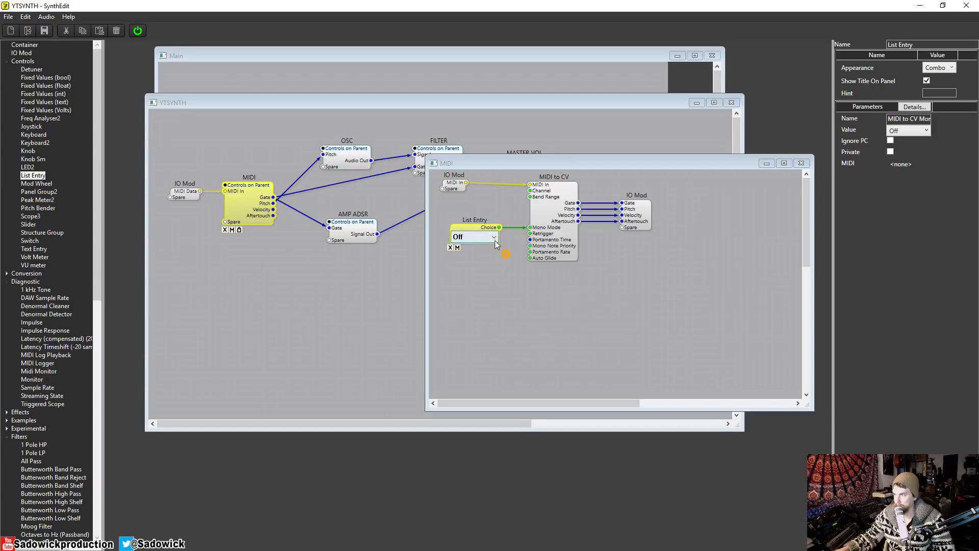
left_click(503, 254)
left_click(476, 225)
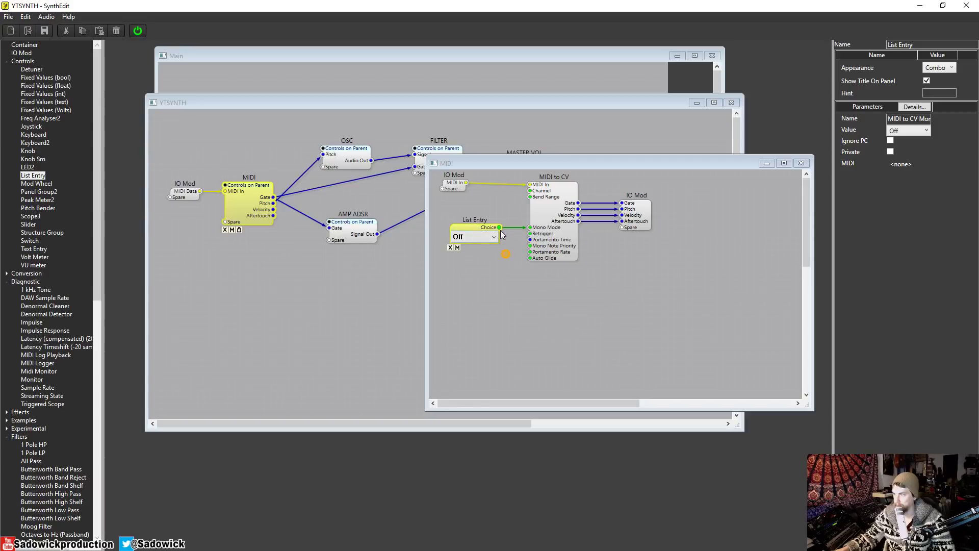
- Try wiring the List Entry to Mono Note Priority, and replace its Mono Mode wire with one to Portamento Rate
left_click_drag(499, 228, 530, 246)
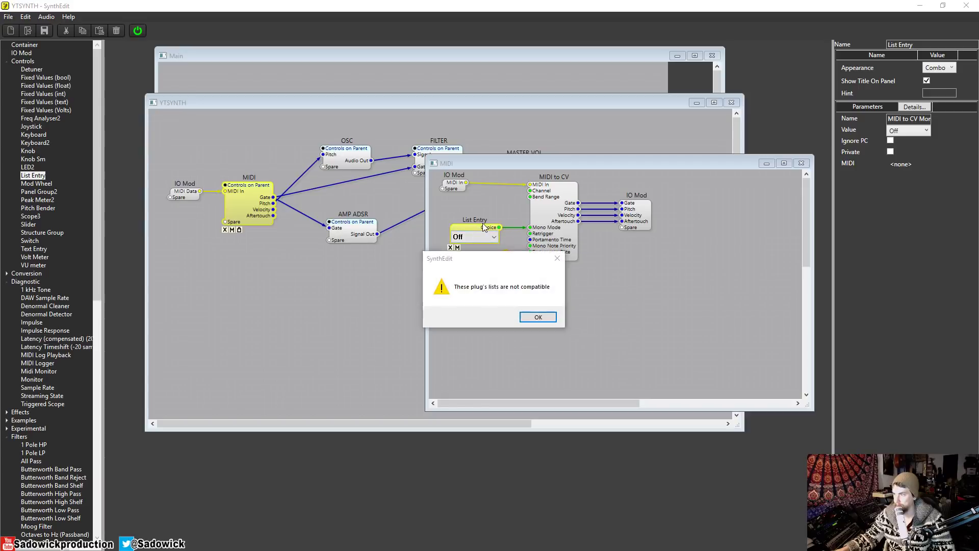
left_click(539, 317)
left_click(514, 228)
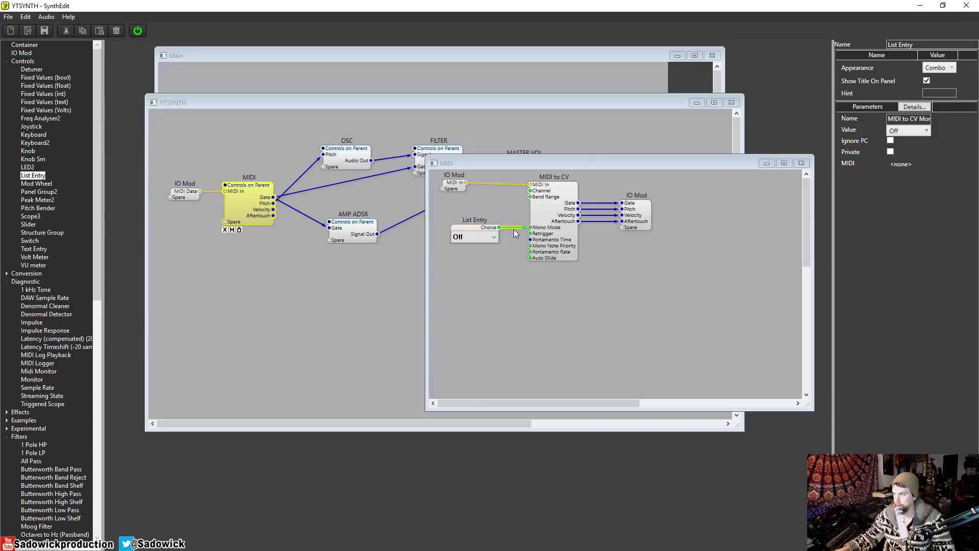
left_click_drag(499, 228, 530, 252)
left_click(488, 239)
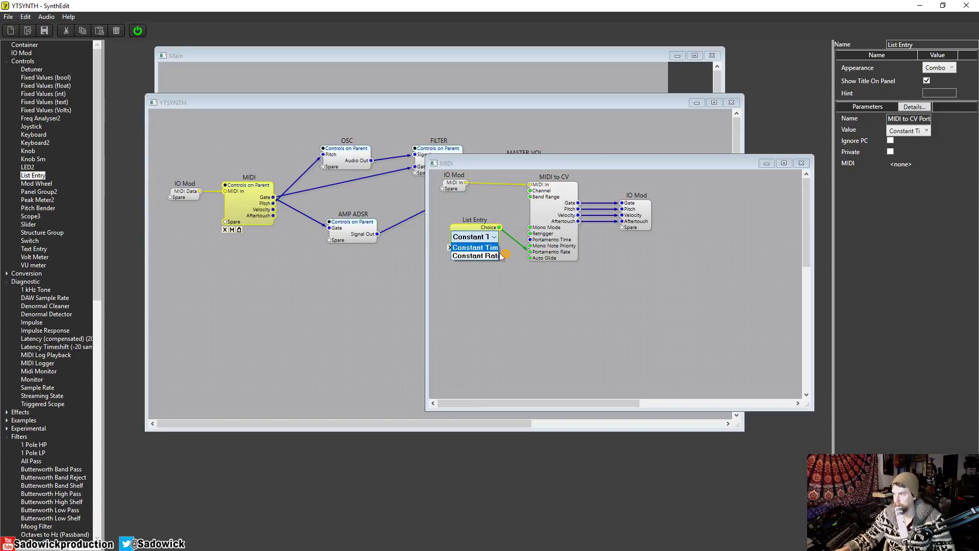
left_click(504, 254)
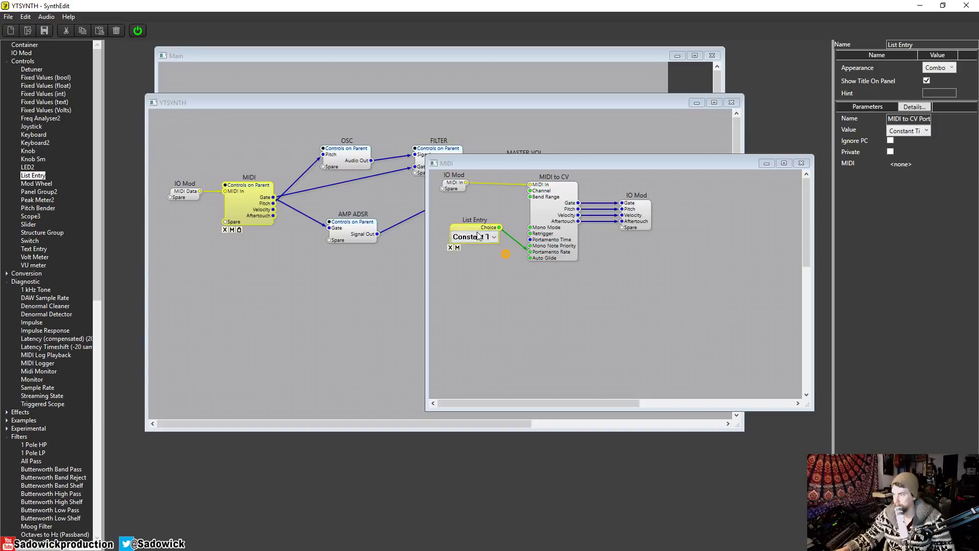
- Move the Portamento Rate List Entry down, view its options and delete it
left_click_drag(479, 235, 485, 272)
left_click(500, 274)
left_click(500, 275)
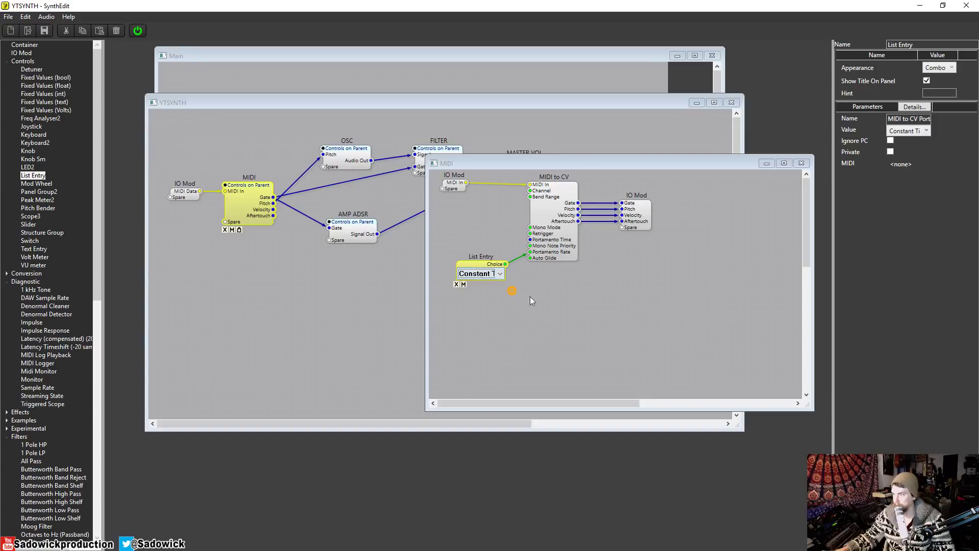
left_click(500, 275)
left_click(501, 274)
key("Delete")
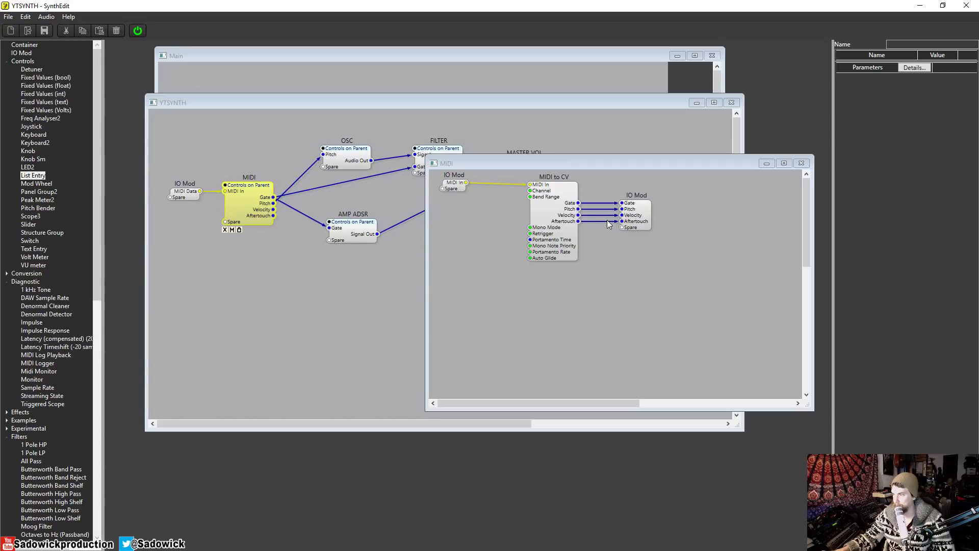
- Add two List Entry modules and wire them to MIDI to CV's Mono Mode and Auto Glide
left_click_drag(40, 176, 511, 244)
left_click_drag(446, 220, 469, 219)
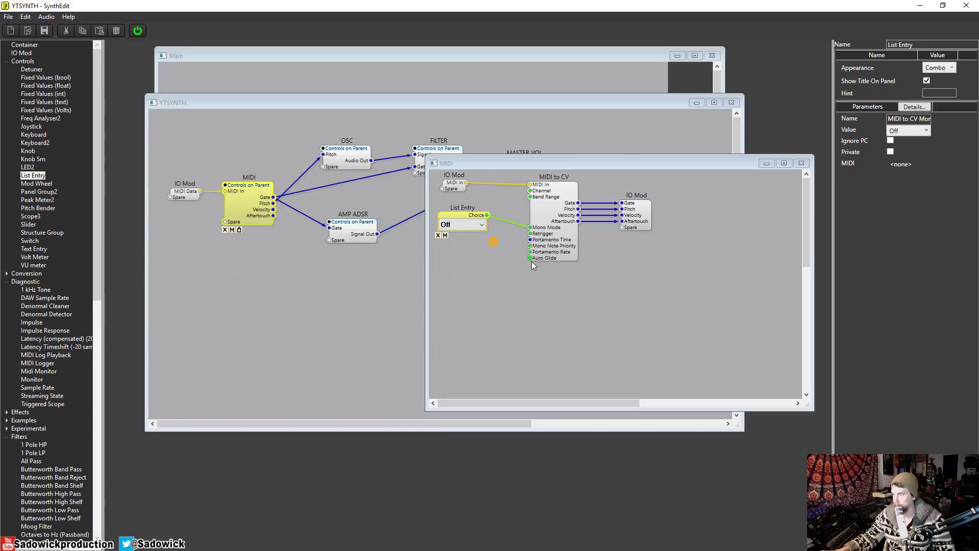
left_click_drag(33, 175, 467, 244)
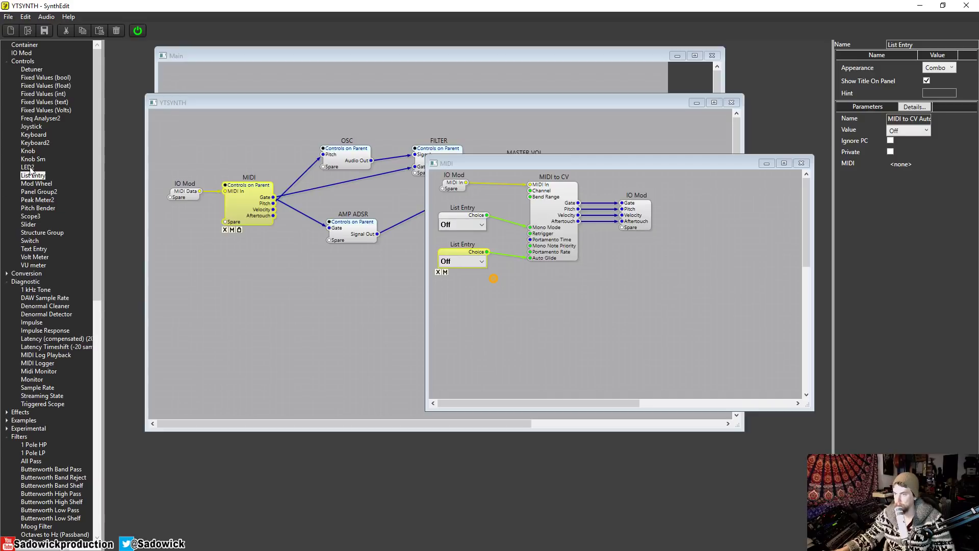
- Add a Knob Sm wired to MIDI to CV's Portamento Time, spreading the surrounding modules to make room
left_click_drag(32, 162, 474, 313)
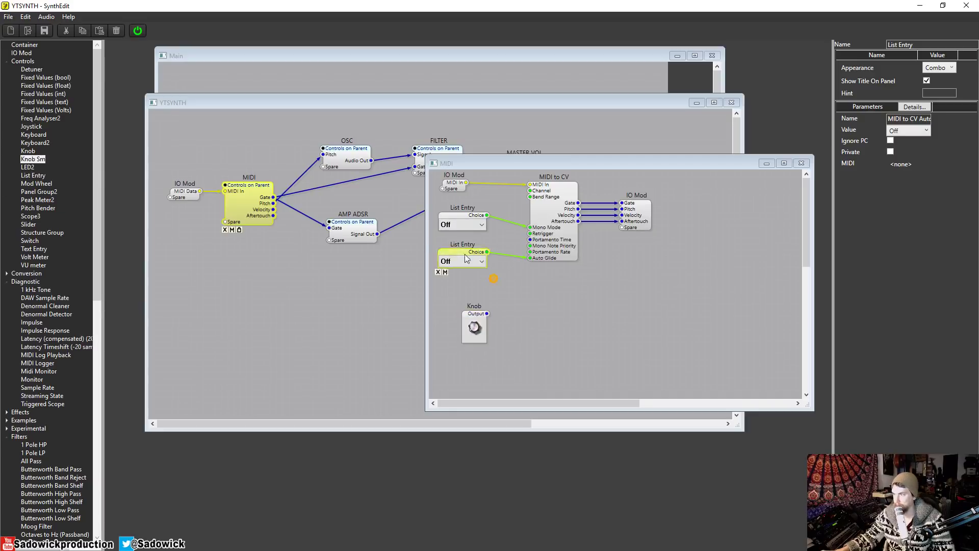
left_click_drag(709, 283, 632, 188)
left_click(488, 258)
left_click_drag(482, 319, 610, 239)
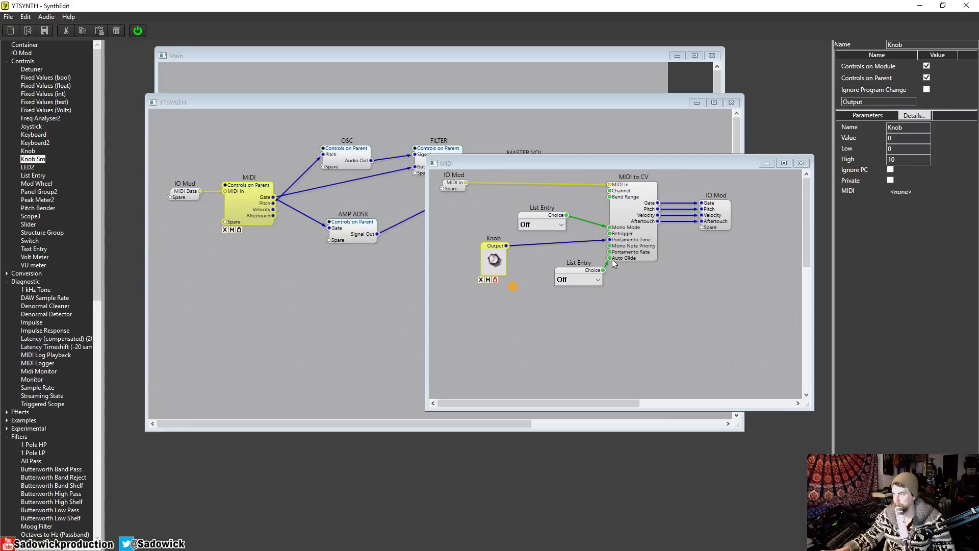
- Remove and rewire the Knob's connection to MIDI to CV's Portamento Time, then turn the Knob to about 3.54
left_click(531, 244)
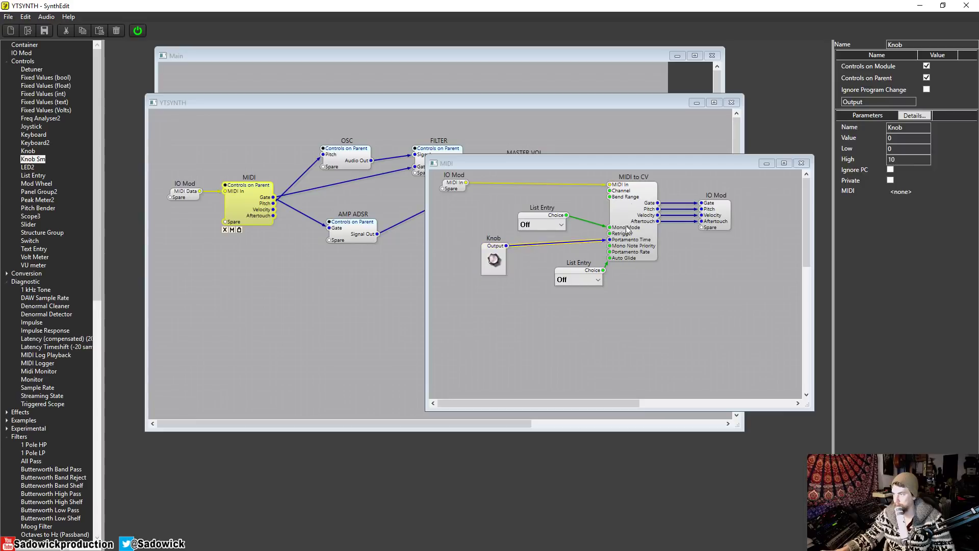
key("Delete")
left_click(628, 205)
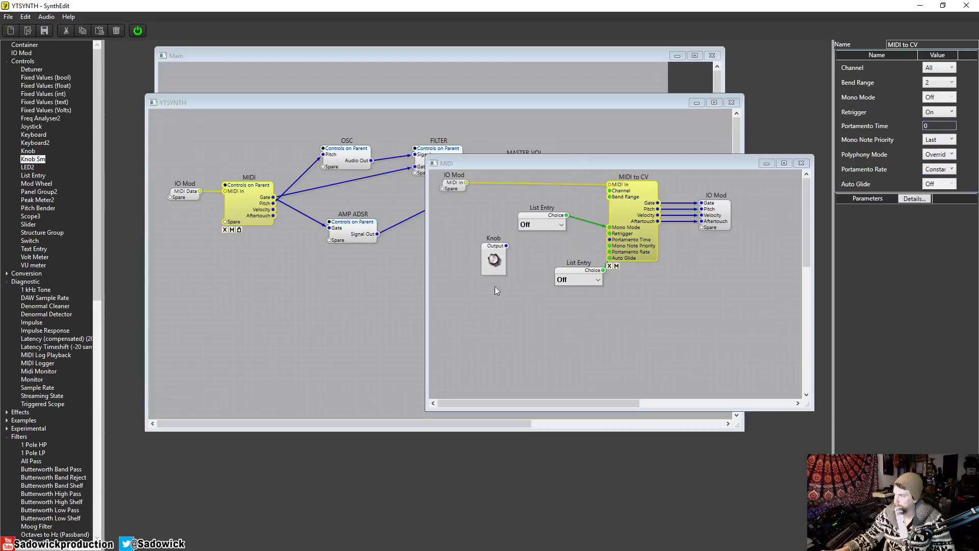
left_click_drag(507, 246, 609, 240)
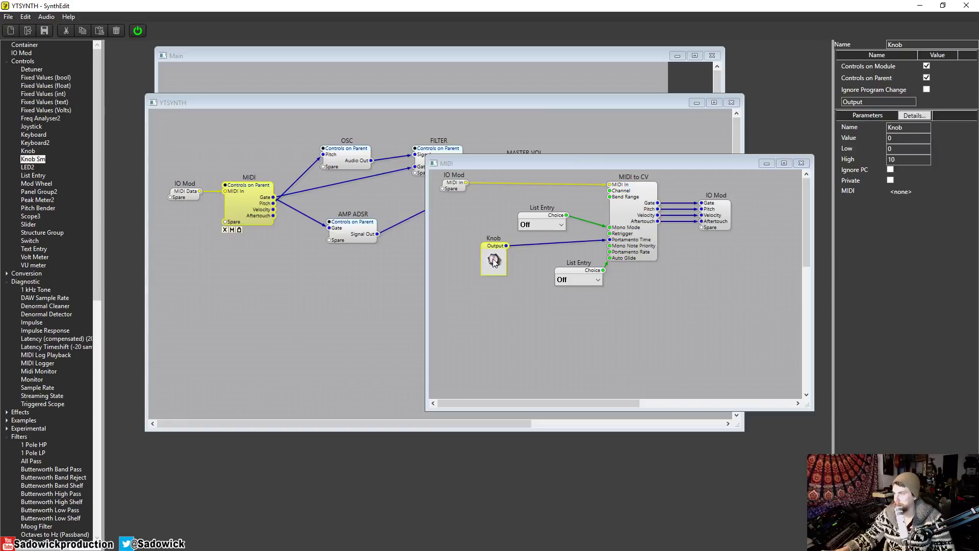
left_click_drag(492, 261, 508, 246)
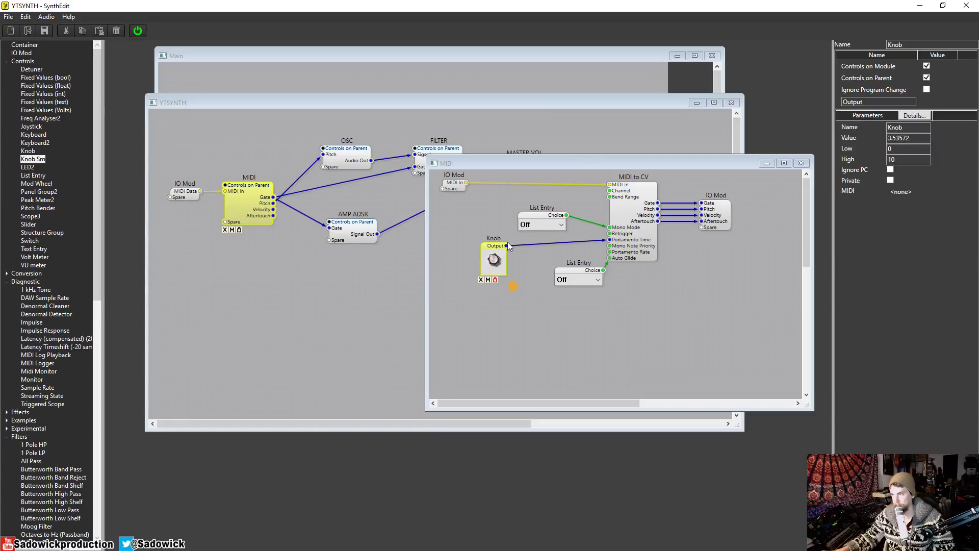
- Inspect the resonance and cutoff knobs in the FILTER container and the modules in the MASTER VOL container, closing both
left_click(347, 257)
double_click(441, 153)
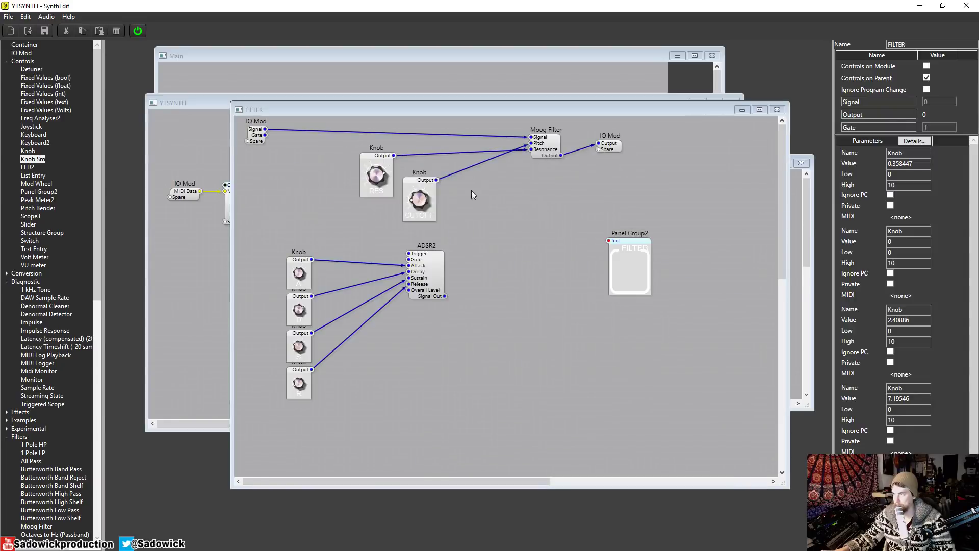
left_click(379, 177)
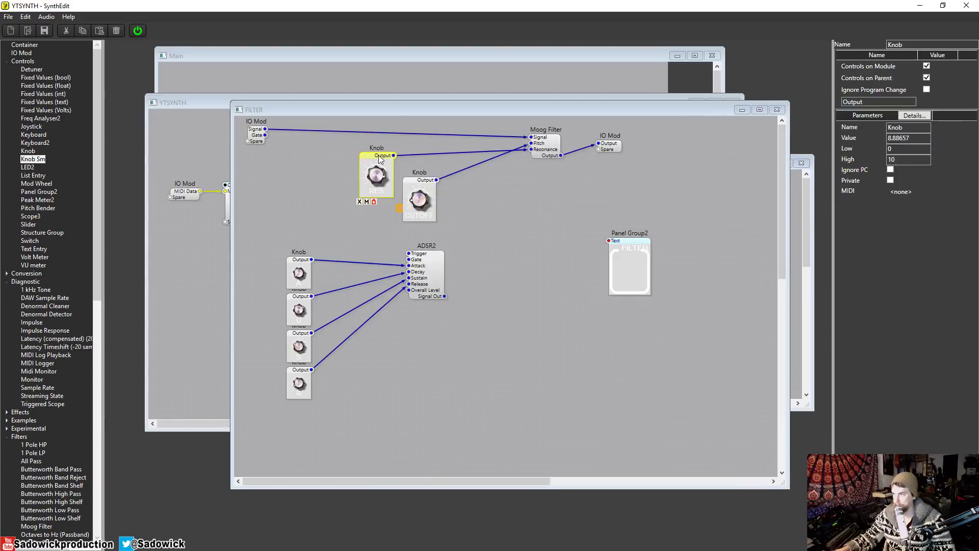
left_click(419, 206)
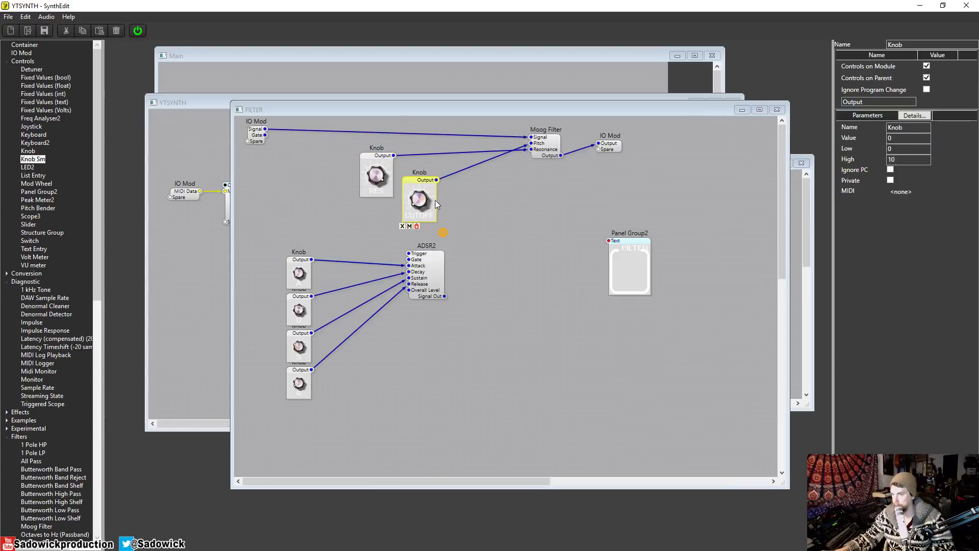
left_click(776, 110)
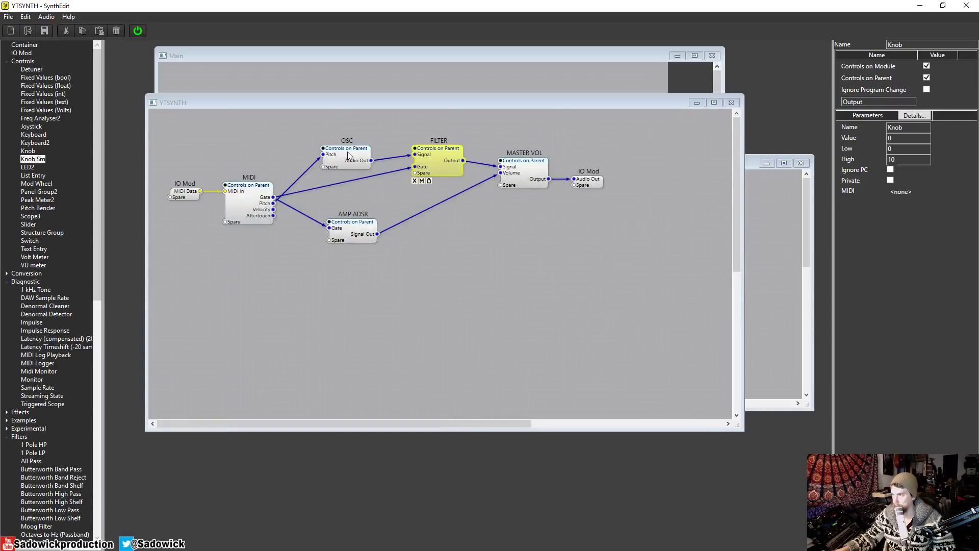
double_click(528, 164)
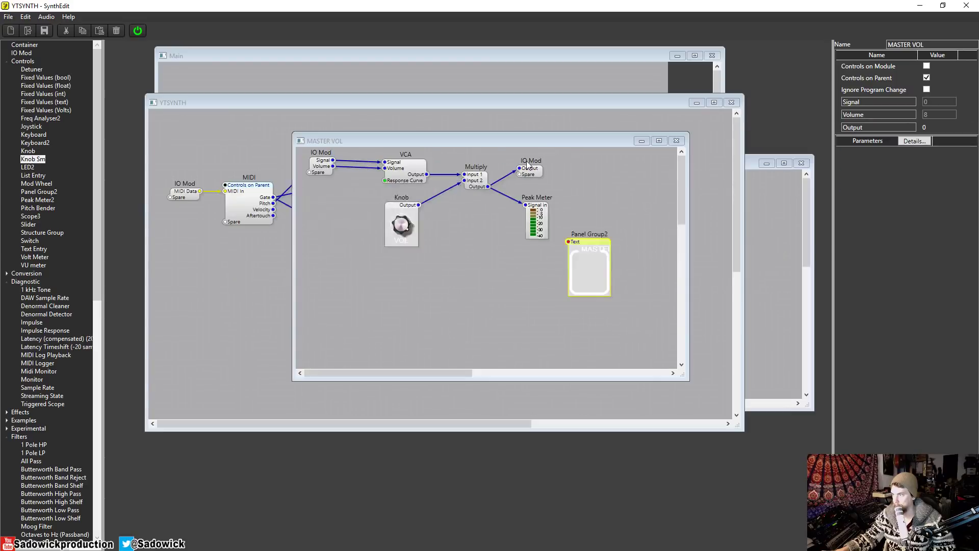
left_click(676, 140)
- Move the OSC container slightly up and the AMP ADSR container slightly down to spread out the YTSYNTH structure
left_click_drag(345, 149, 358, 139)
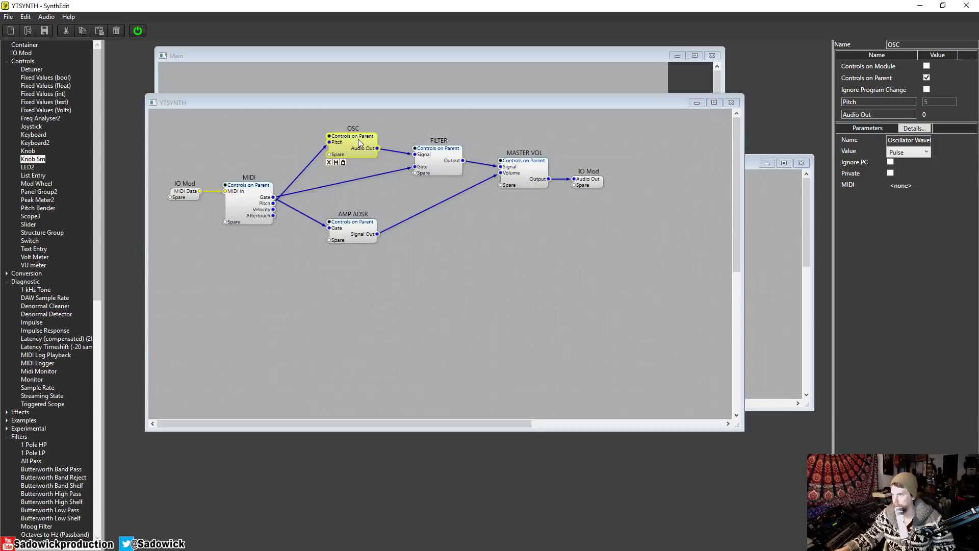
left_click_drag(366, 229, 384, 236)
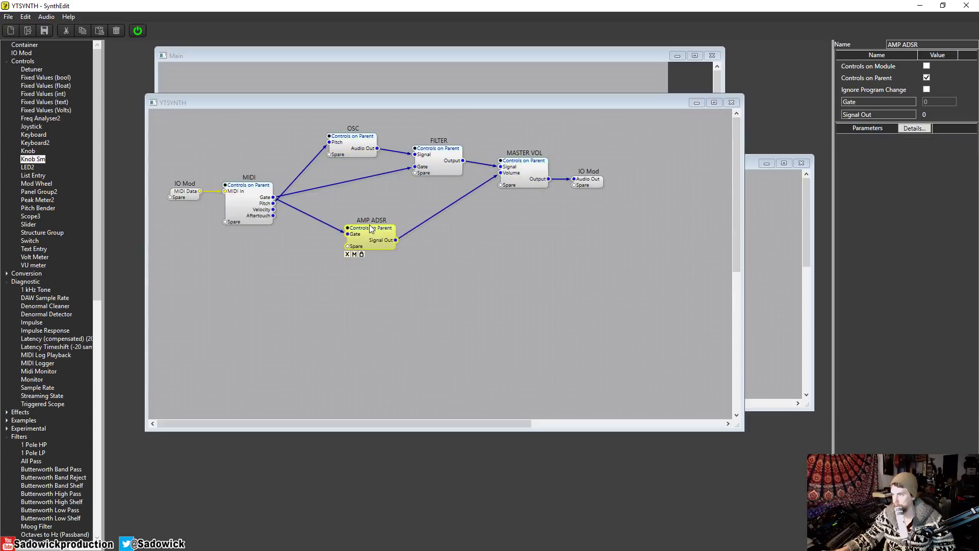
- Examine the decay and sustain knobs in the AMP ADSR container and on its panel, closing both views
double_click(370, 226)
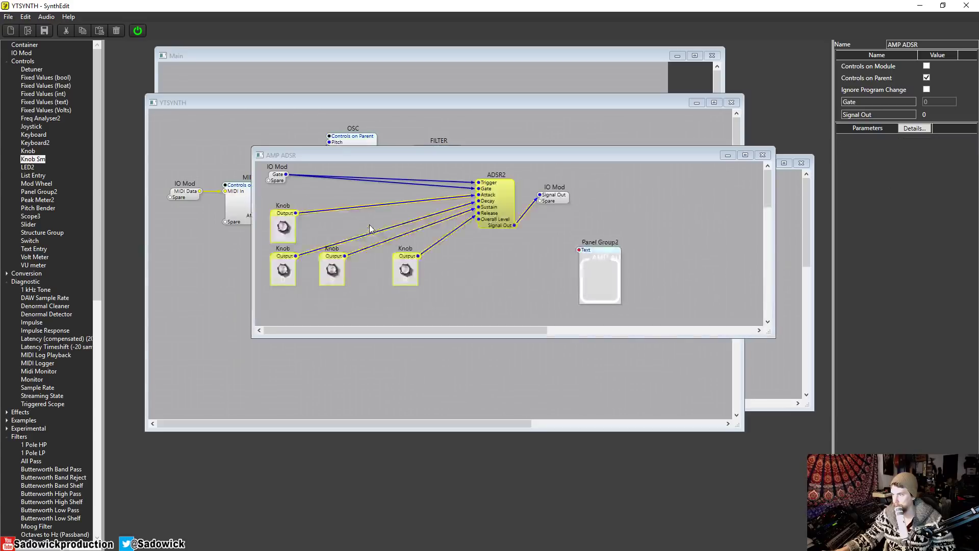
left_click(336, 272)
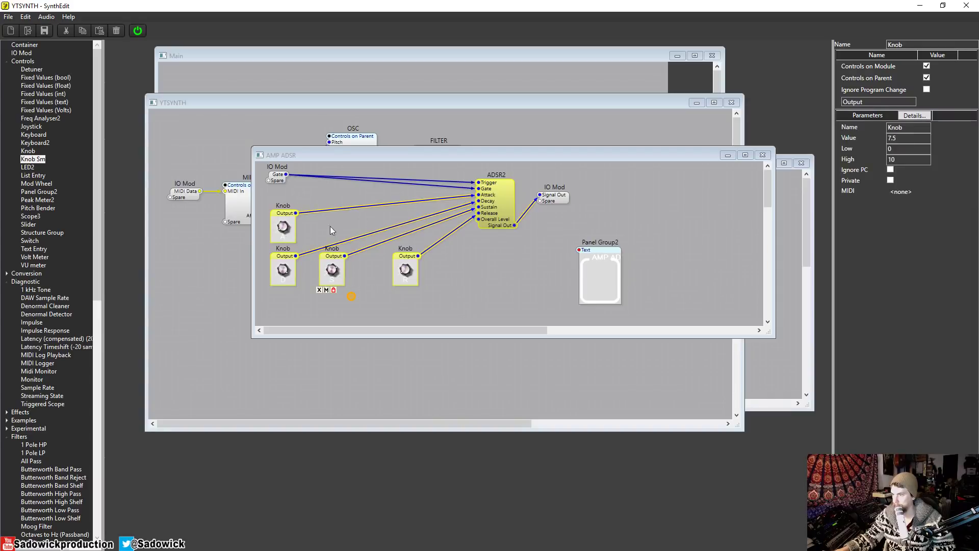
right_click(464, 270)
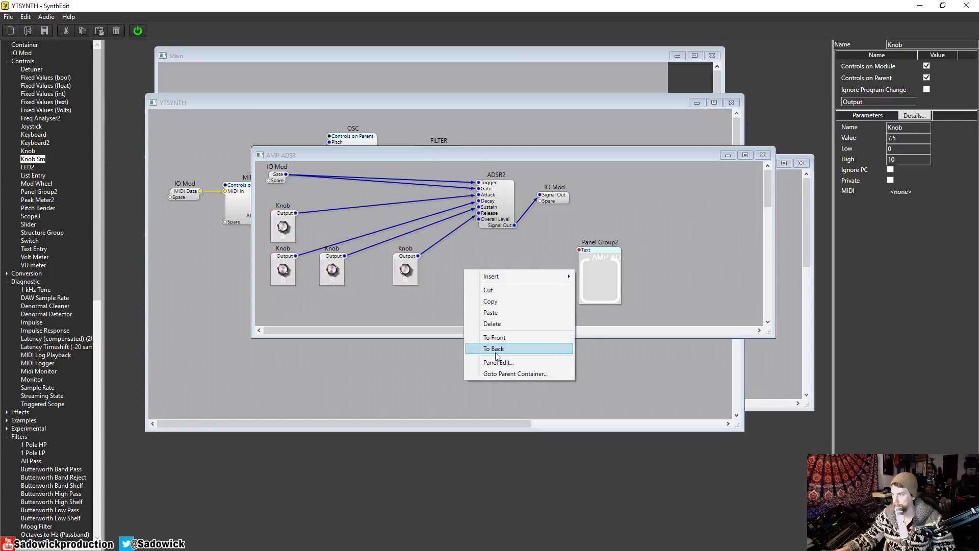
left_click(497, 361)
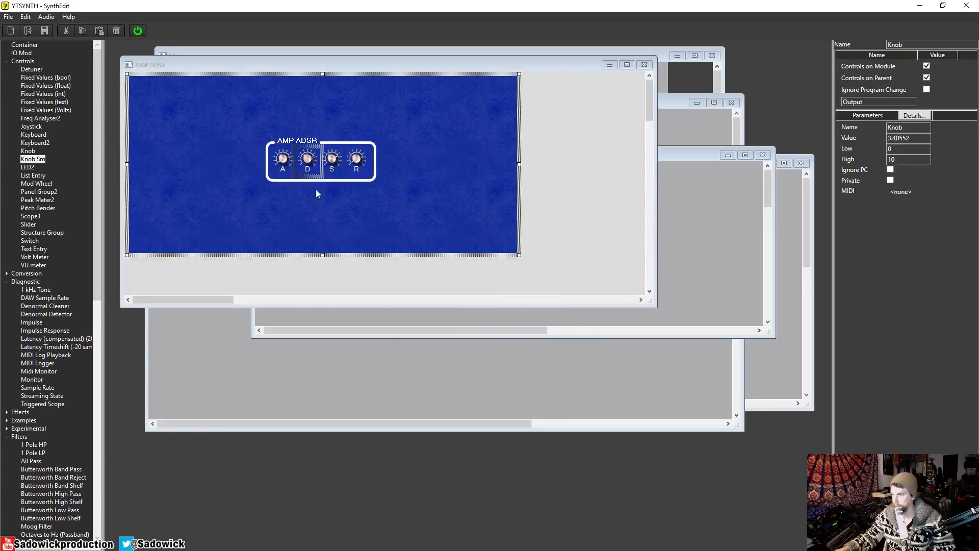
left_click_drag(332, 168, 332, 168)
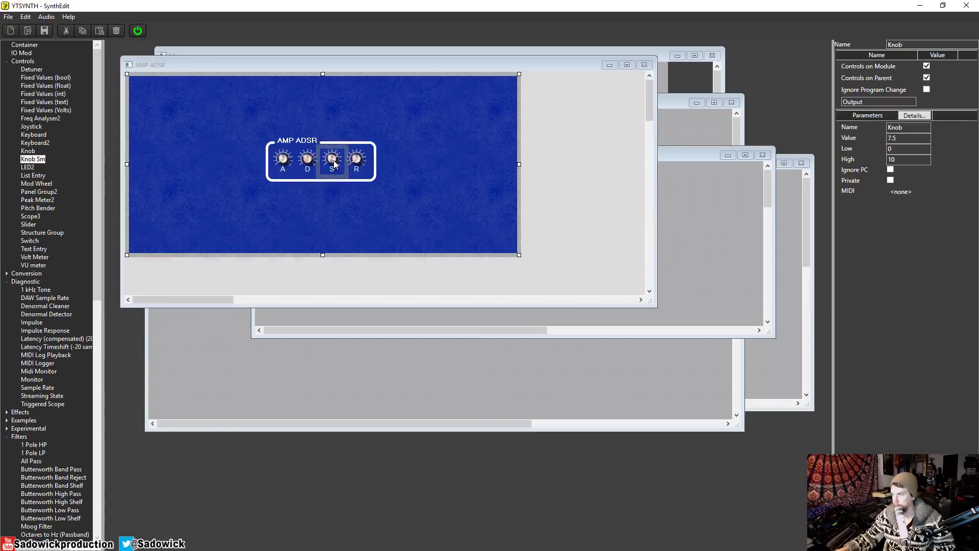
left_click(644, 65)
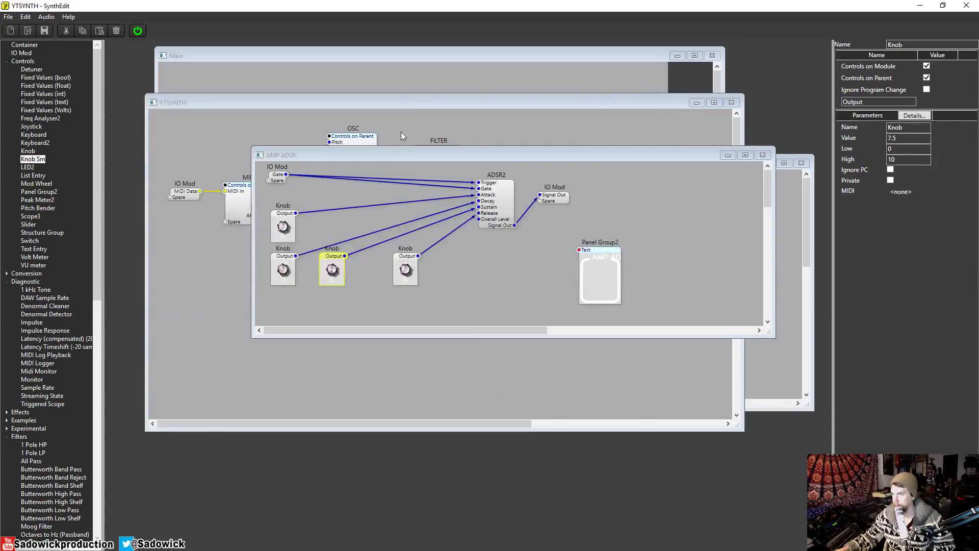
left_click(762, 155)
- On the YTSYNTH panel, nudge the AMP ADSR group down and right and the FILTER group down and left, closing the panel
right_click(404, 285)
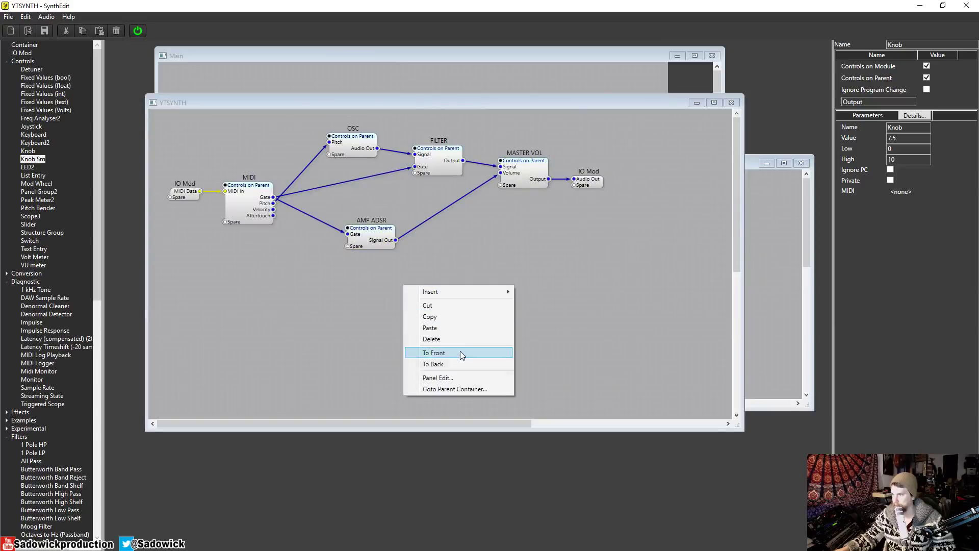
left_click(459, 377)
left_click(203, 278)
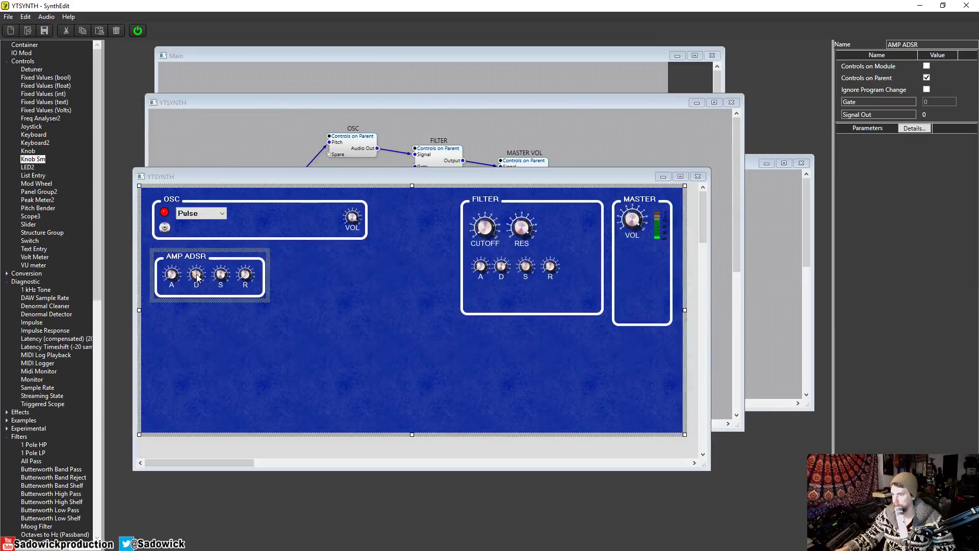
mouse_move(223, 277)
left_mouse_down()
mouse_move(239, 280)
mouse_move(227, 288)
mouse_move(225, 277)
left_mouse_up()
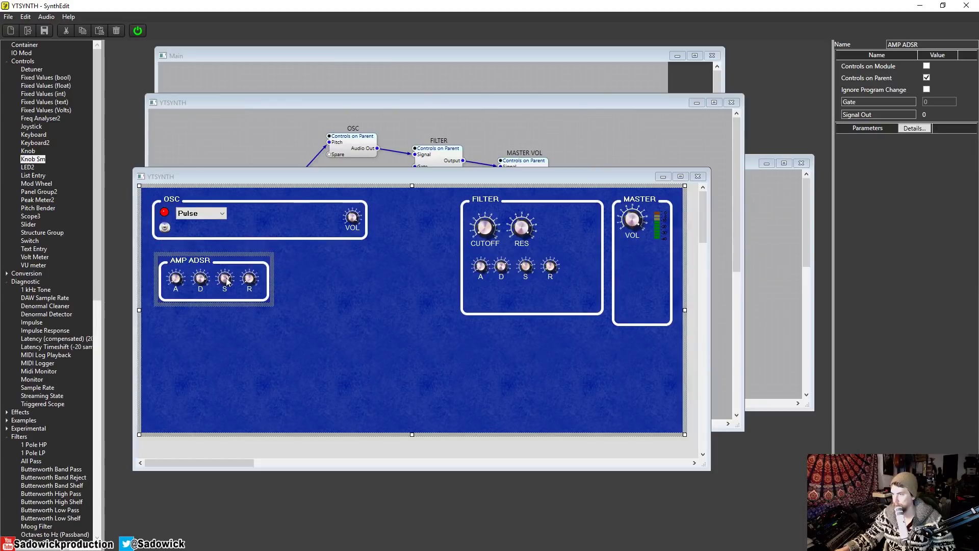
left_click(484, 226)
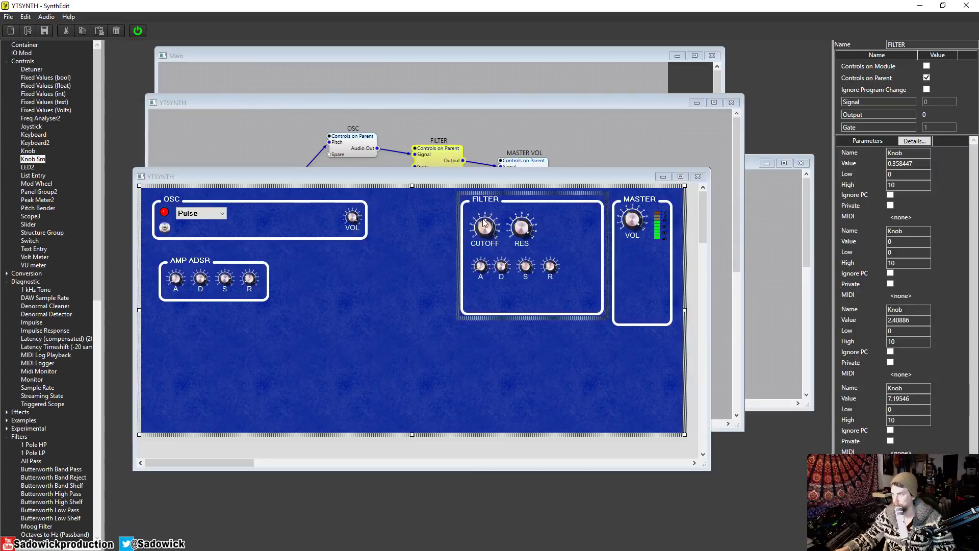
left_click_drag(512, 223, 524, 207)
left_click(543, 250)
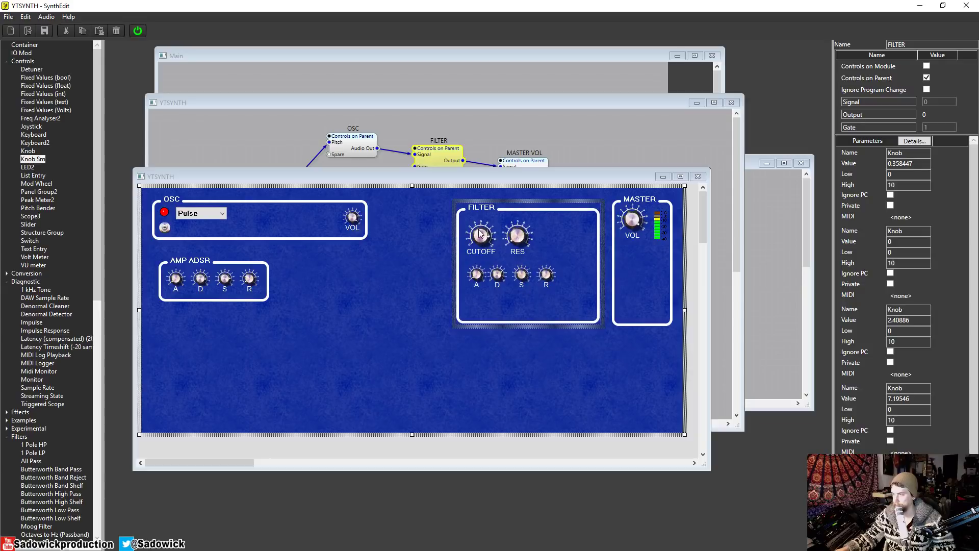
left_click(698, 178)
- Open the MIDI container and set the List Entry wired to Mono Mode to On
double_click(247, 190)
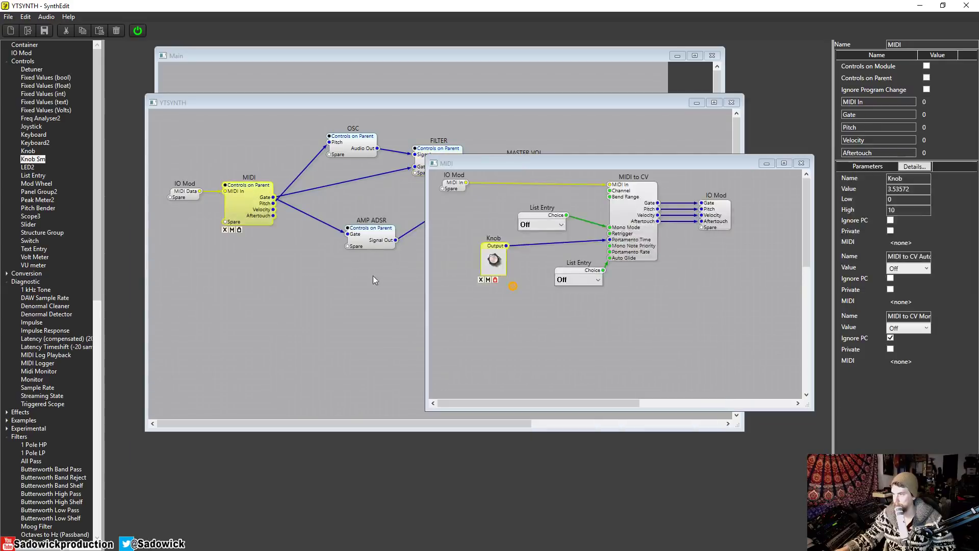
left_click(541, 224)
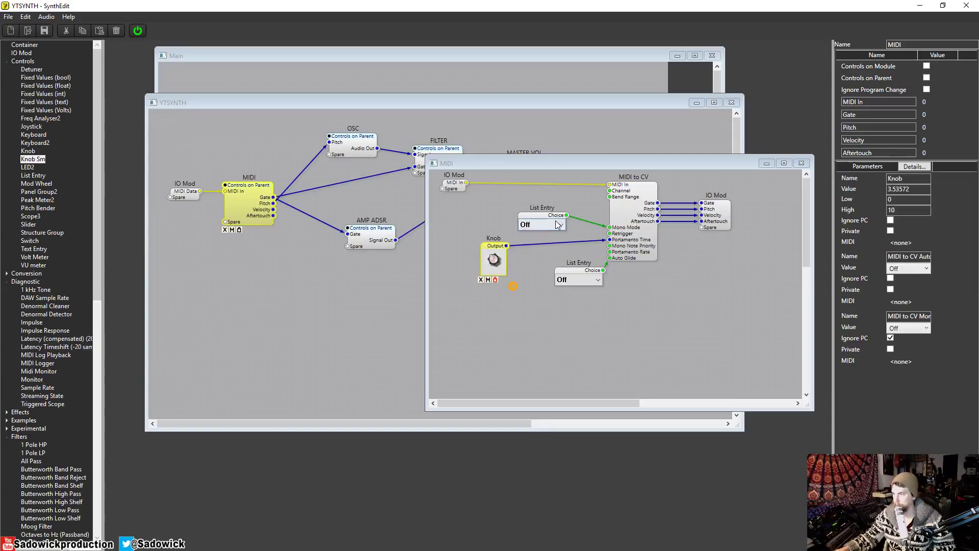
left_click(535, 242)
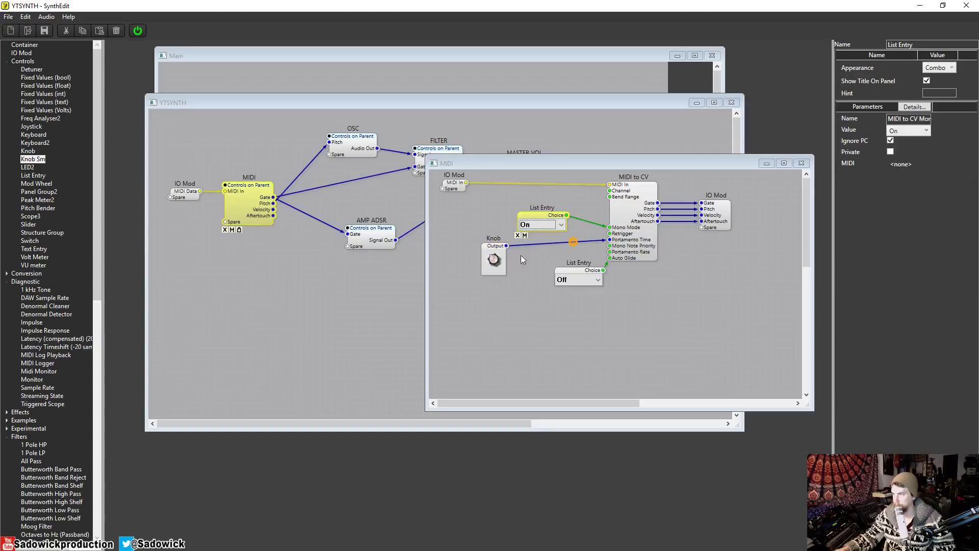
- Turn the Portamento Time Knob to about 5.23 and delete the List Entry wired to Auto Glide
left_click(492, 256)
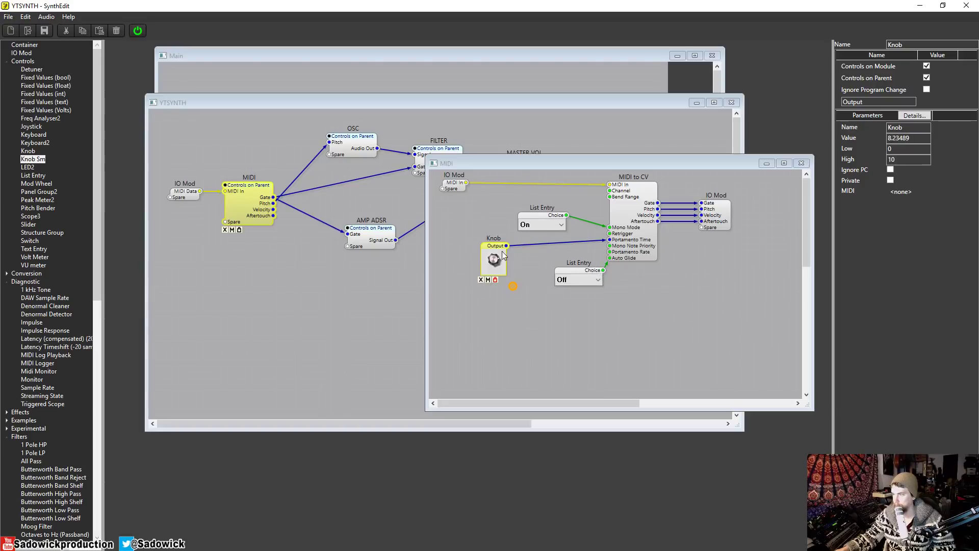
scroll(493, 260, "down", 3)
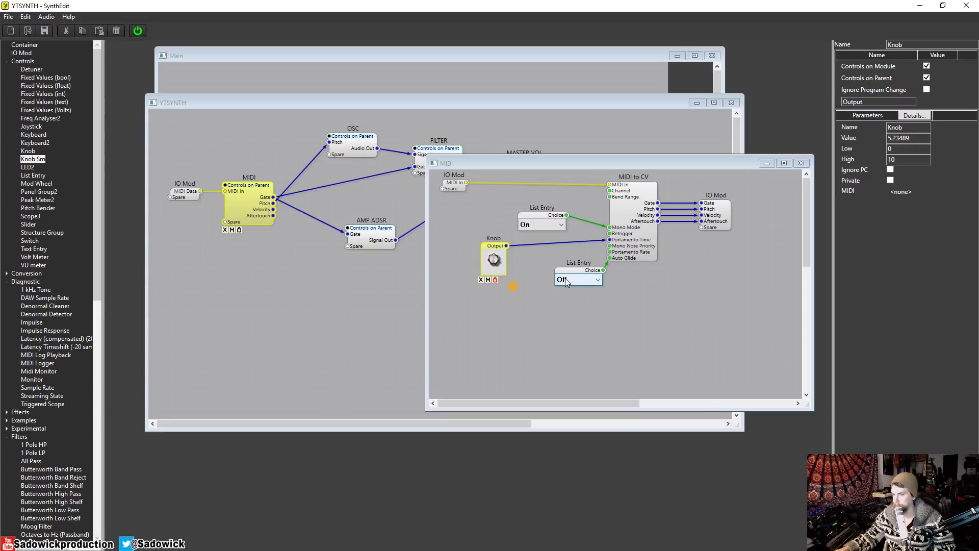
left_click_drag(574, 268, 543, 268)
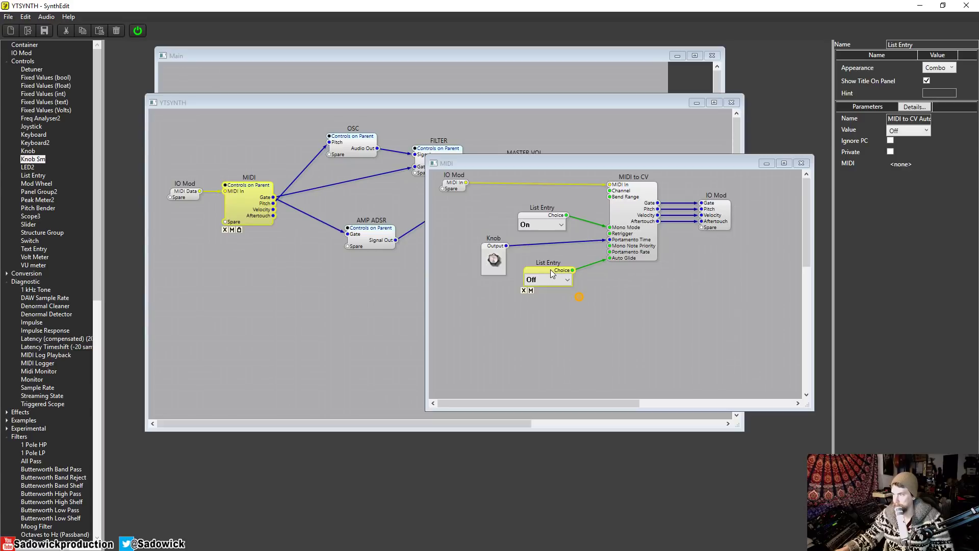
key("Delete")
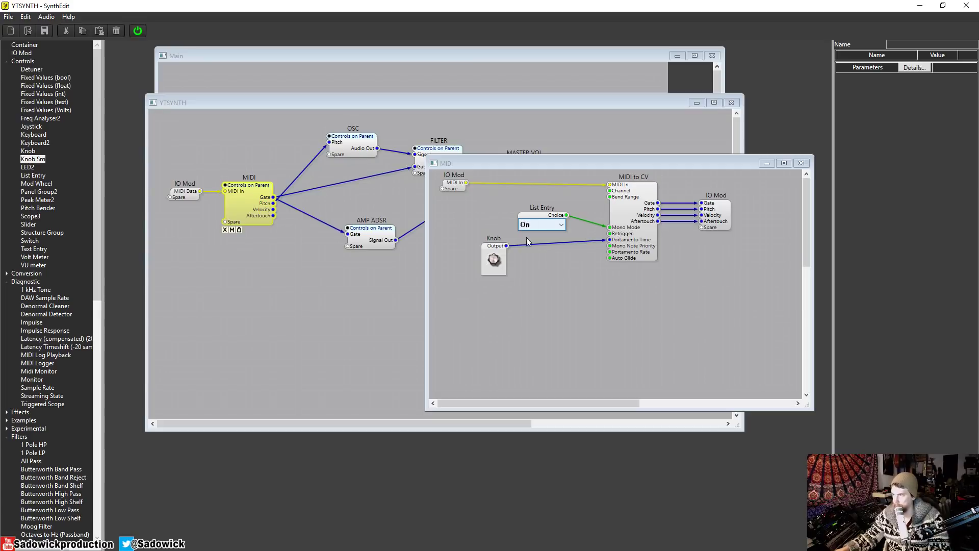
- Open the MIDI container's panel for editing and add a Panel Group2 module below the Knob in its structure
right_click(549, 294)
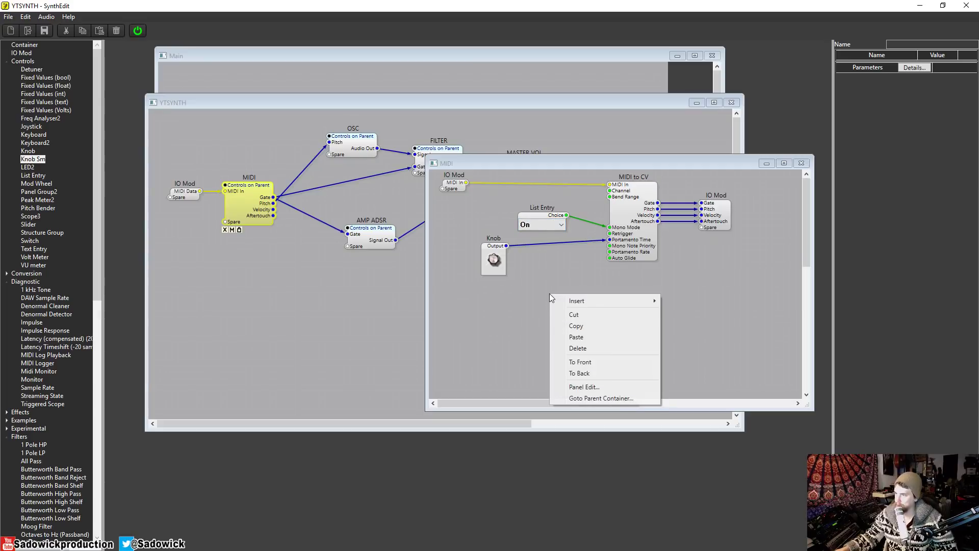
left_click(584, 387)
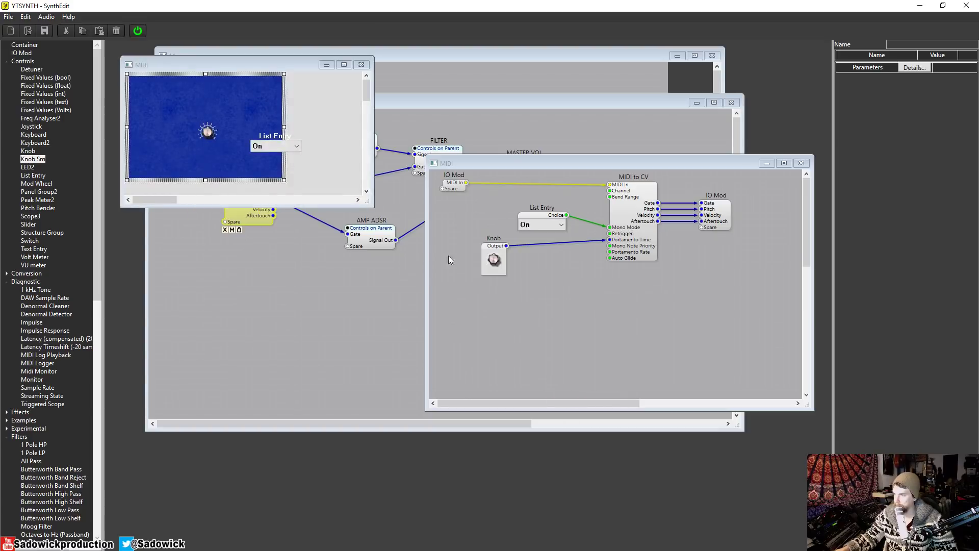
left_click_drag(39, 191, 381, 273)
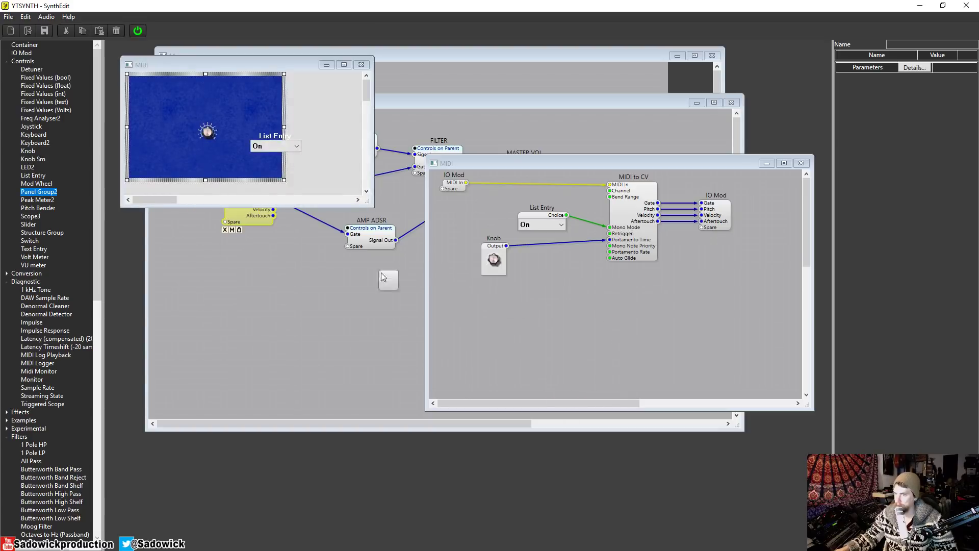
left_click_drag(656, 330, 559, 295)
- Set the new panel group's text to VOICING
left_click(938, 67)
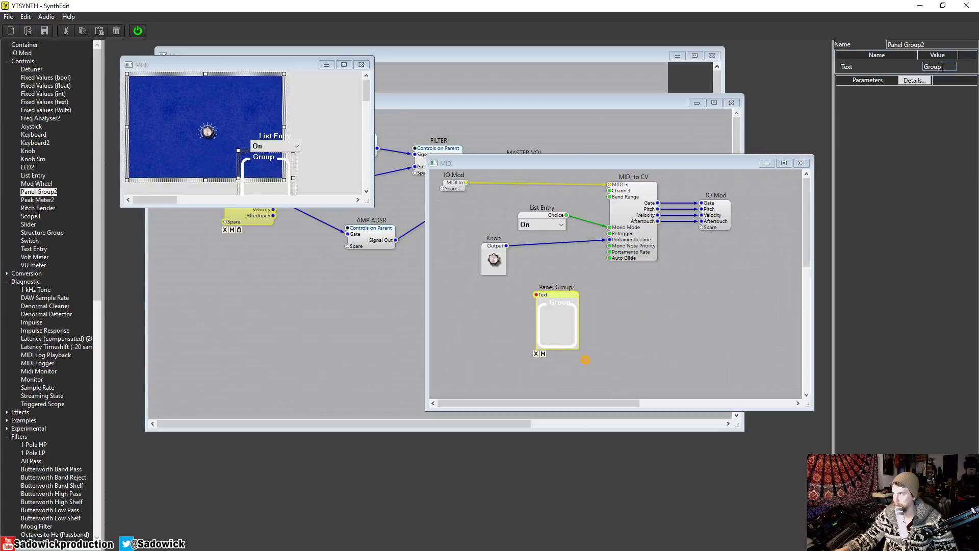
left_click_drag(943, 67, 849, 54)
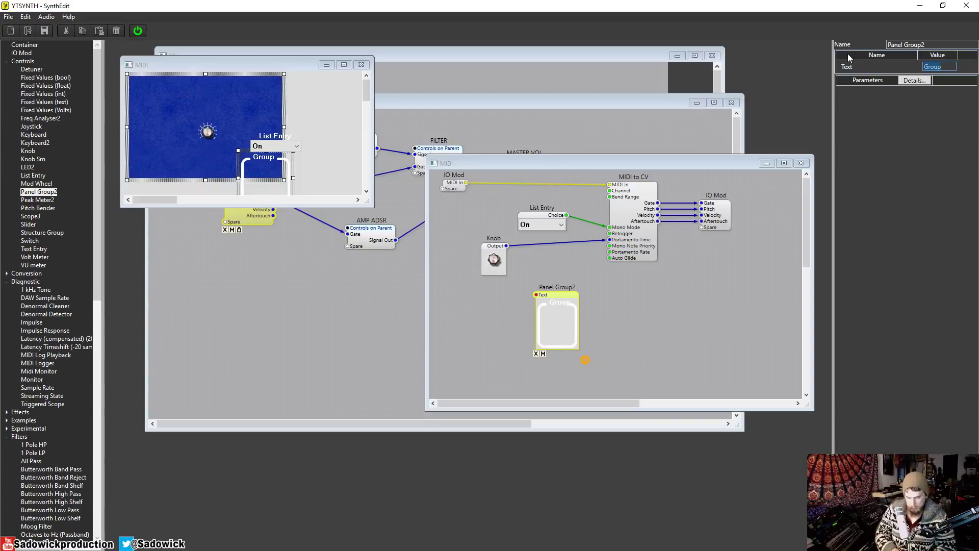
type("Midi")
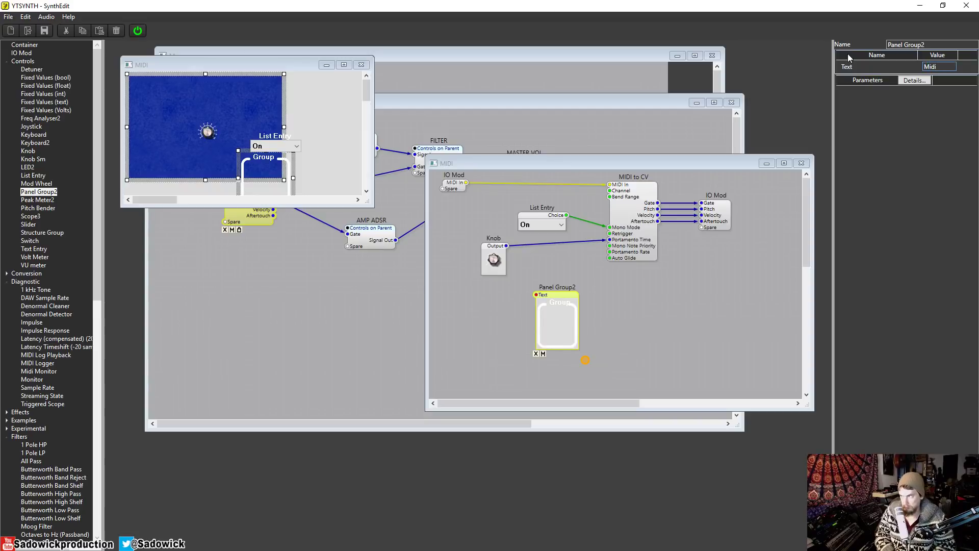
key("BackSpace")
key("BackSpace")
key("BackSpace")
key("BackSpace")
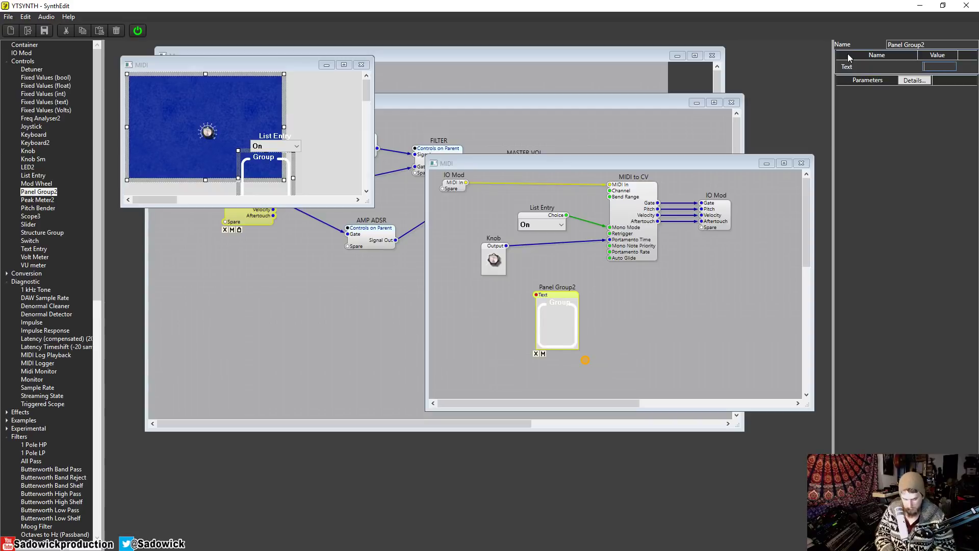
type("VOICING")
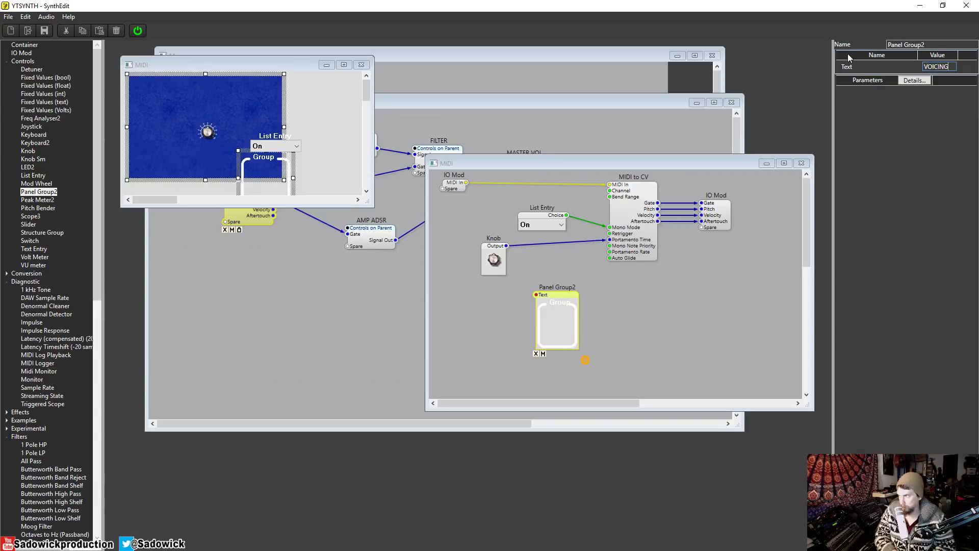
key("Tab")
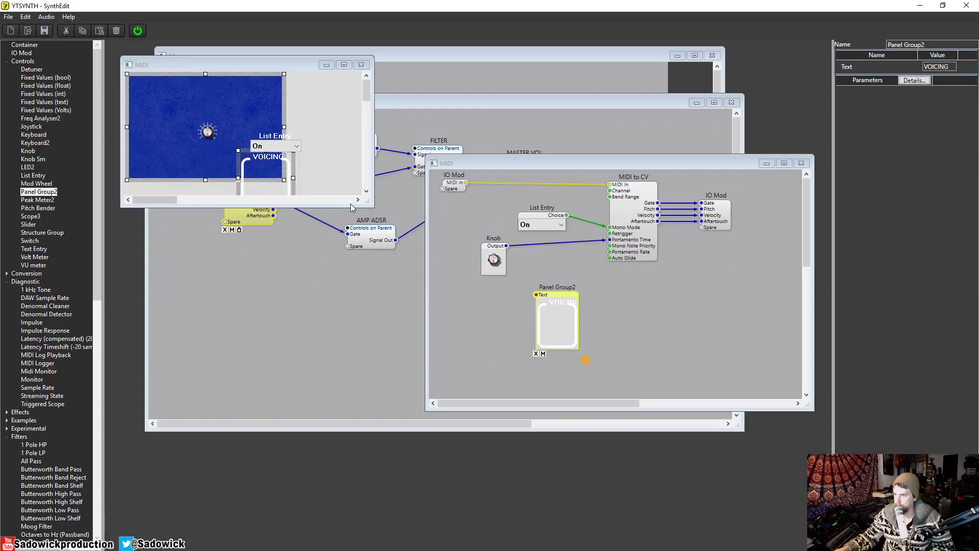
- Widen the MIDI panel and arrange it with the VOICING group in the upper-left corner and the List Entry slightly higher
left_click_drag(372, 206, 717, 401)
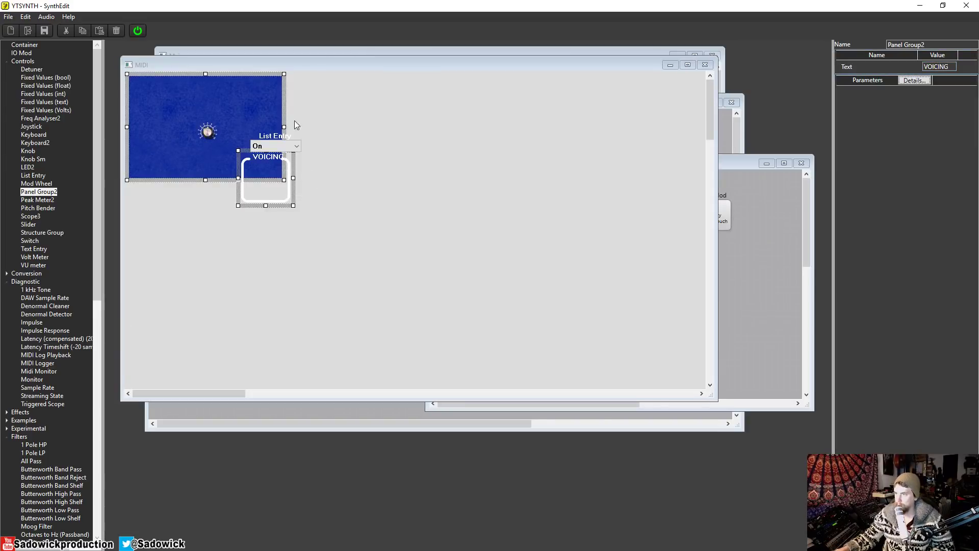
left_click_drag(285, 127, 504, 127)
left_click_drag(239, 166, 134, 97)
left_click(275, 148)
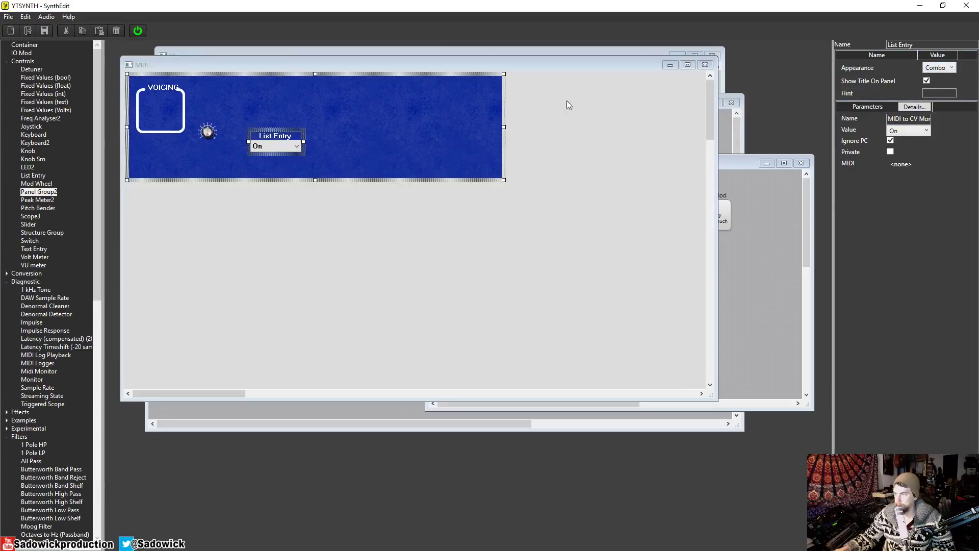
left_click_drag(283, 134, 278, 106)
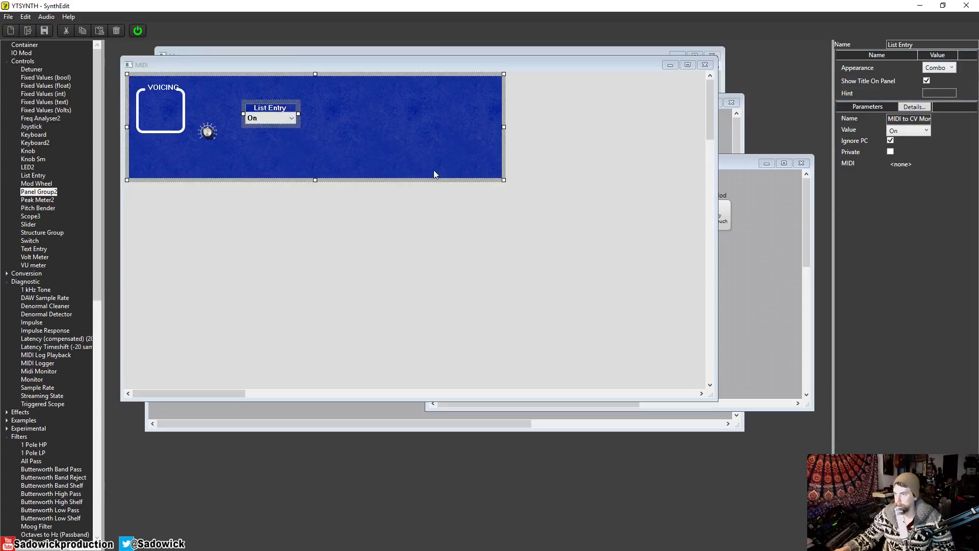
- In the MIDI structure, move the List Entry up and left above the Knob, switching it to Off and back to On
left_click(761, 271)
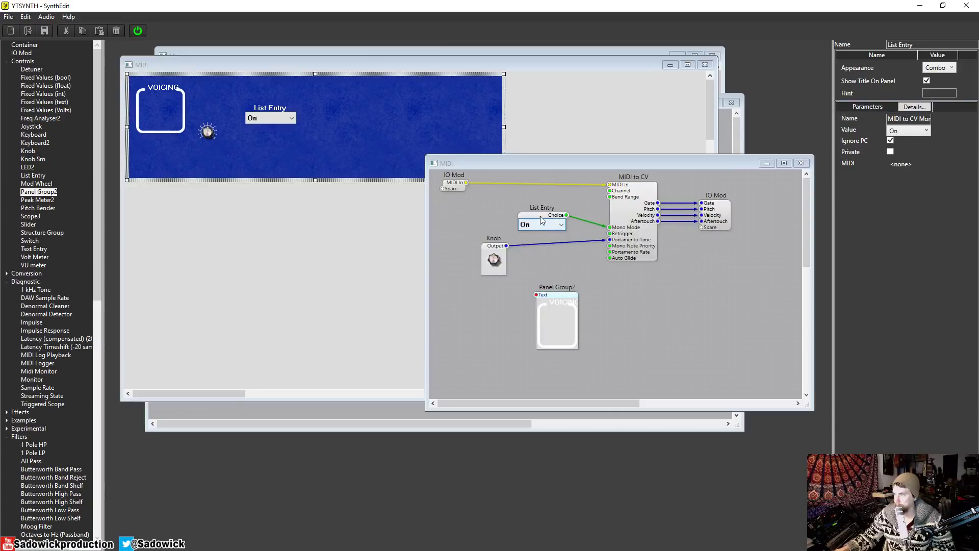
left_click_drag(540, 215, 535, 215)
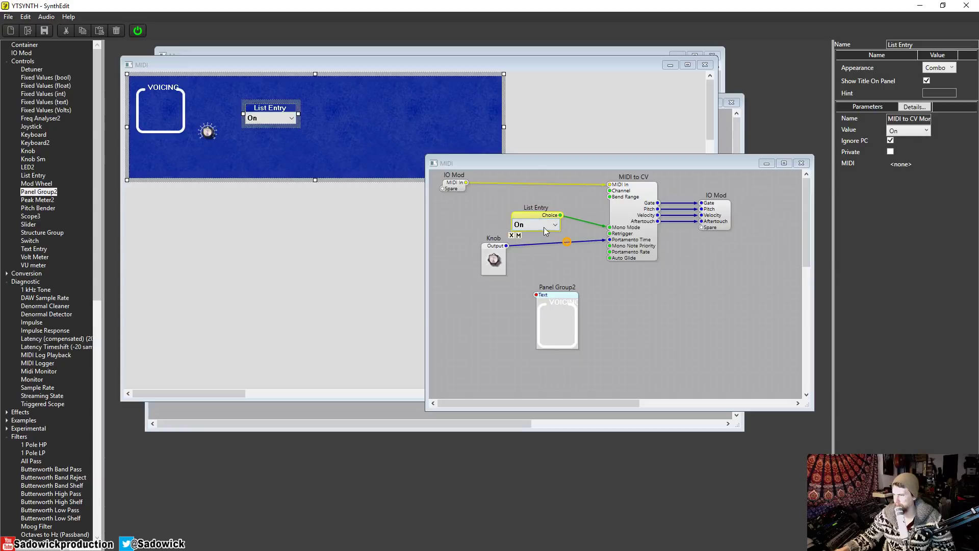
left_click(544, 226)
left_click(529, 242)
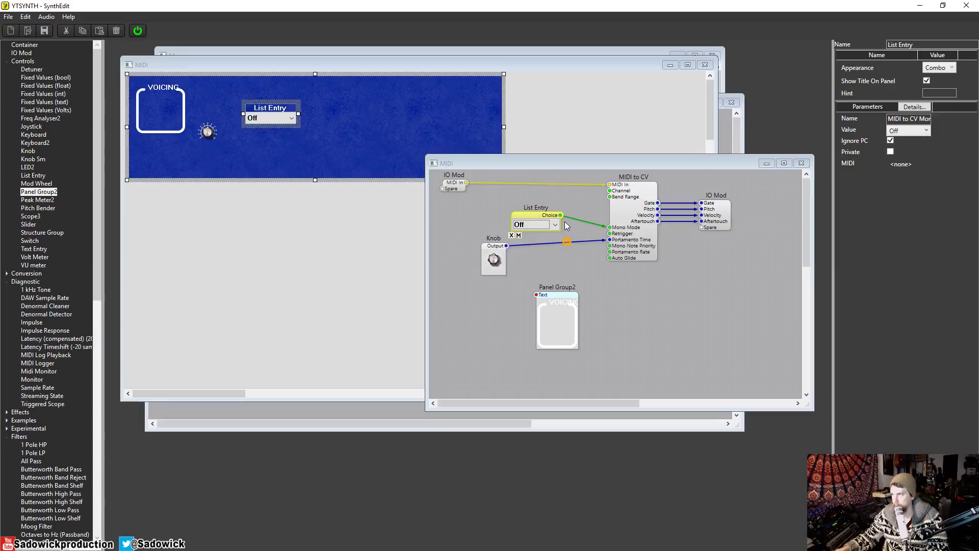
left_click(552, 224)
left_click(537, 234)
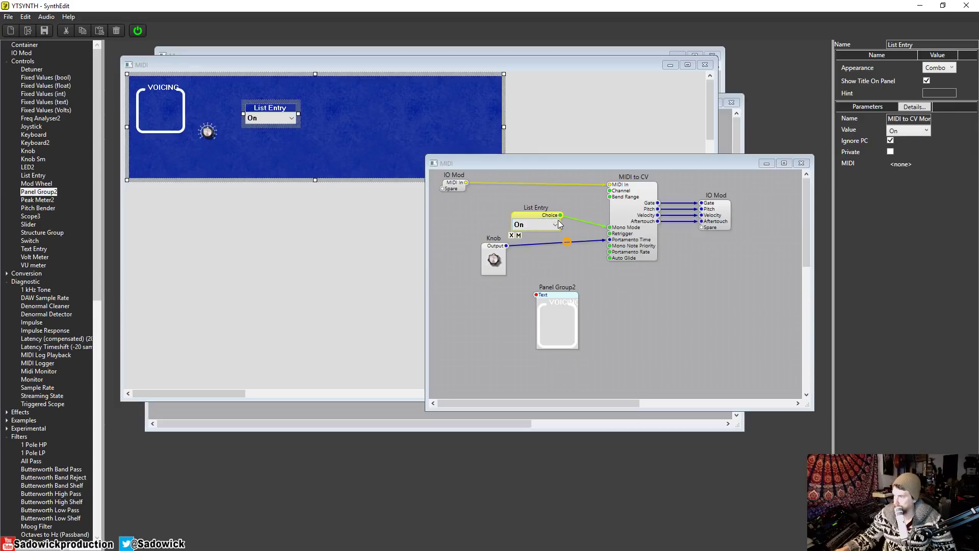
left_click_drag(559, 224, 546, 214)
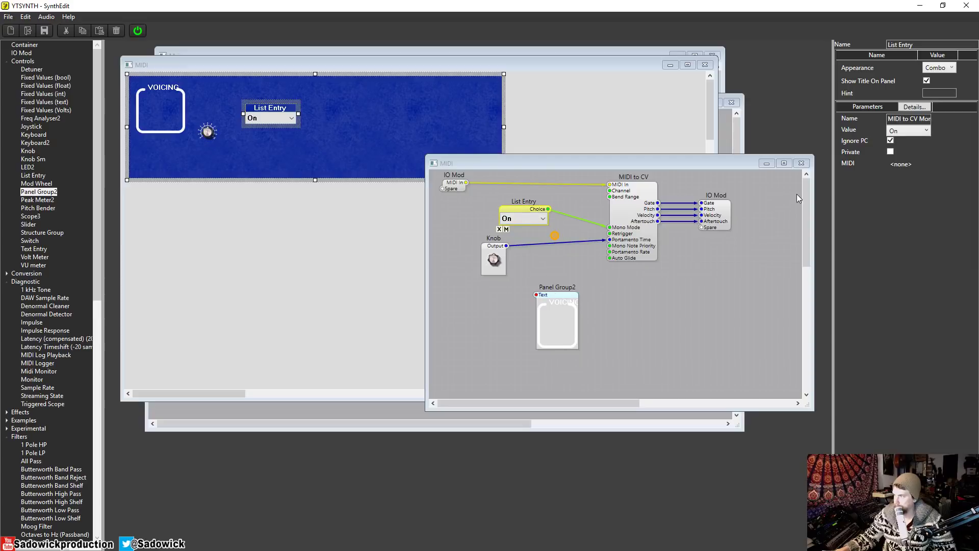
- Switch the List Entry's Show Title On Panel option off and back on
left_click(926, 80)
left_click(927, 81)
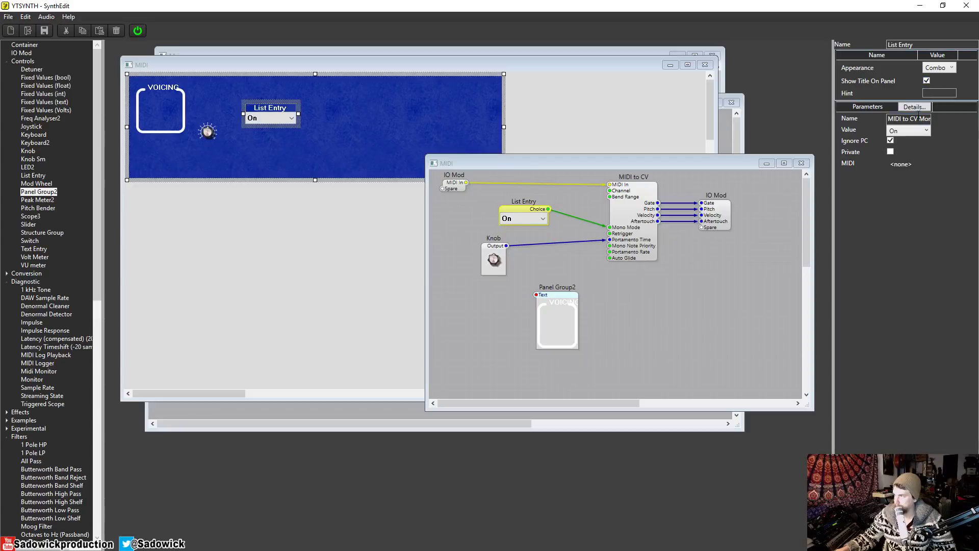
left_click(524, 210)
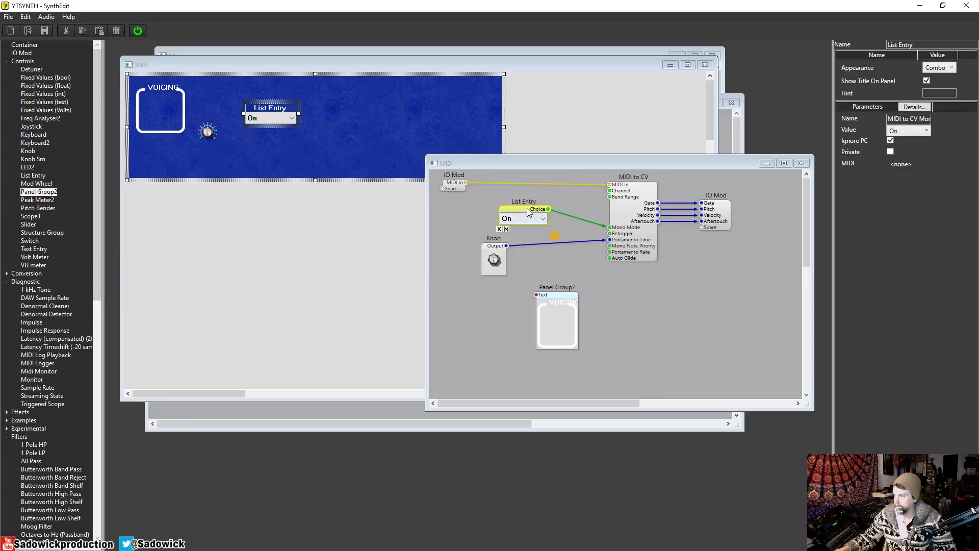
- Rename the List Entry as MONO, after trying the test name rrr
left_click(270, 111)
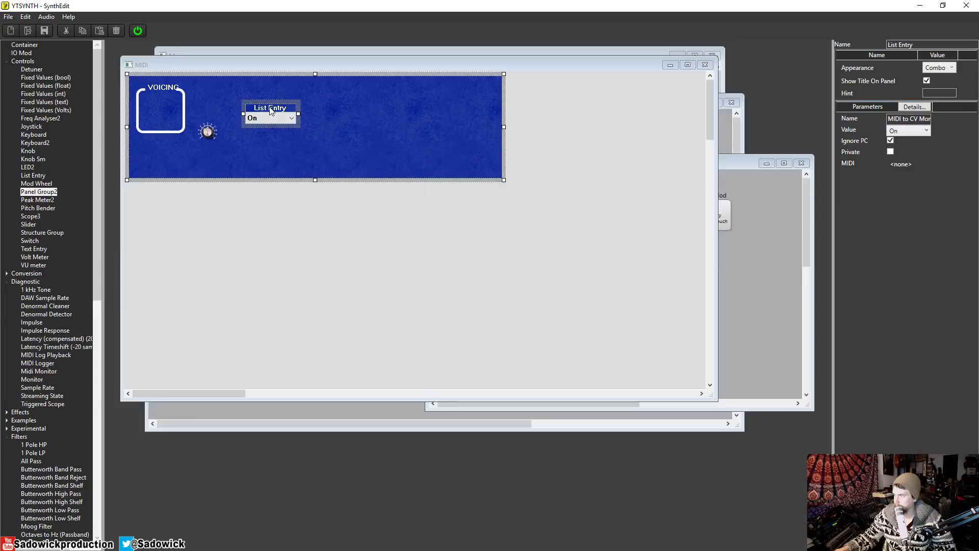
left_click(918, 45)
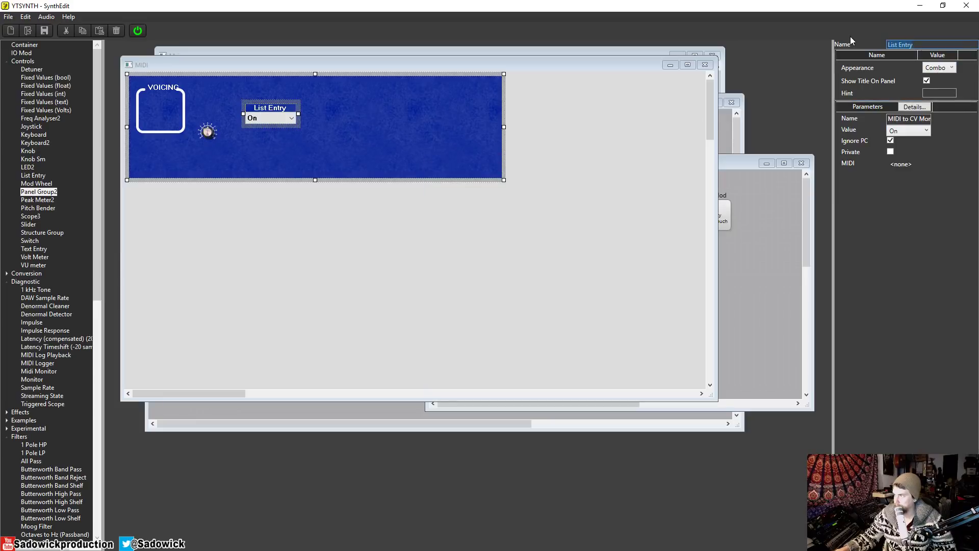
type("rrr")
key("Return")
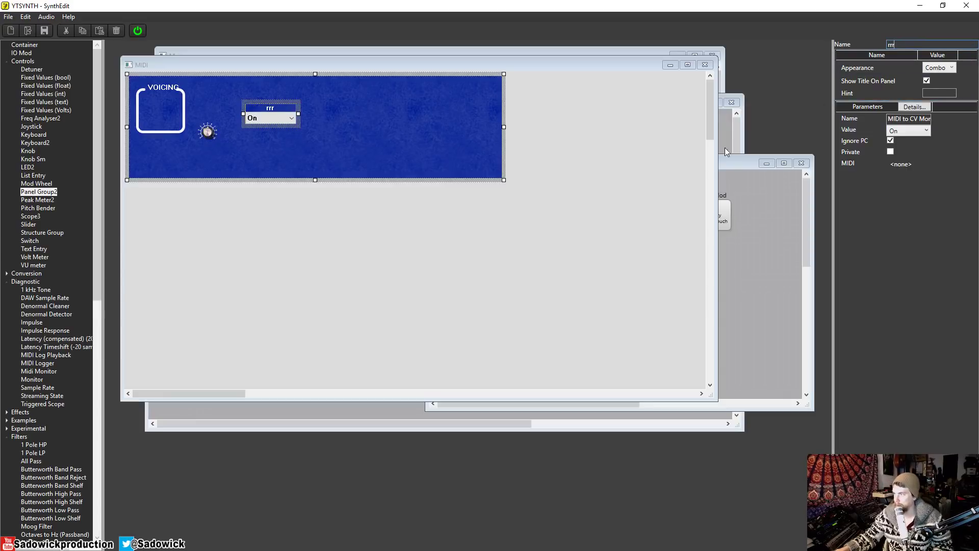
left_click(731, 162)
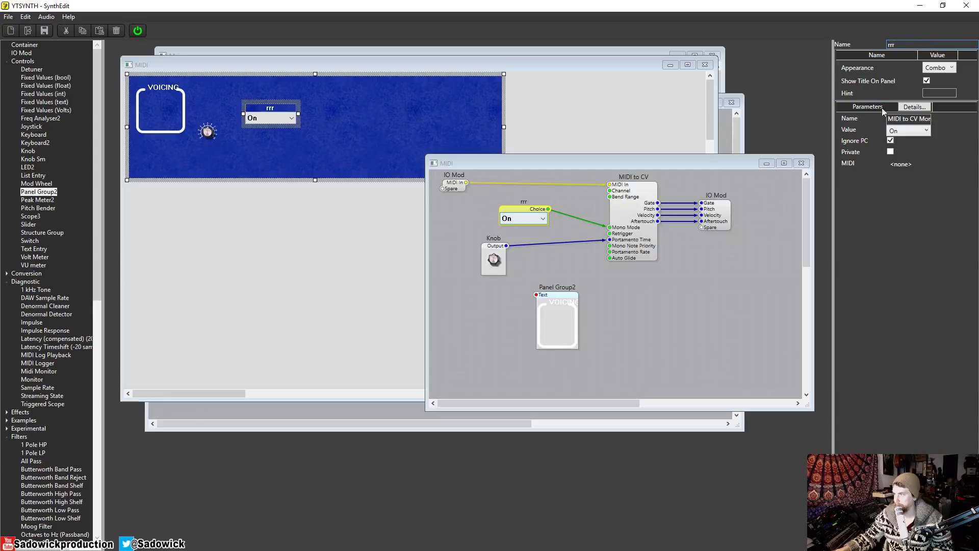
double_click(908, 43)
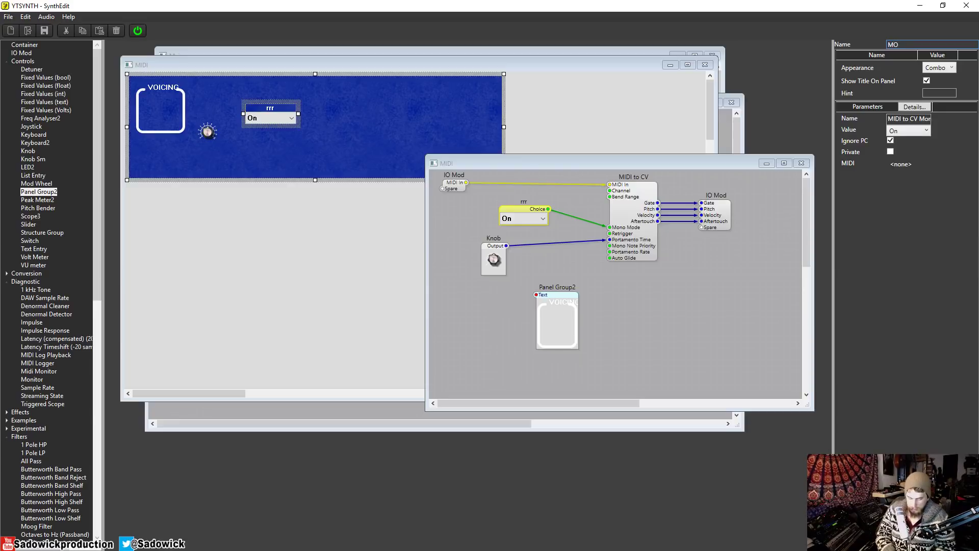
key("Return")
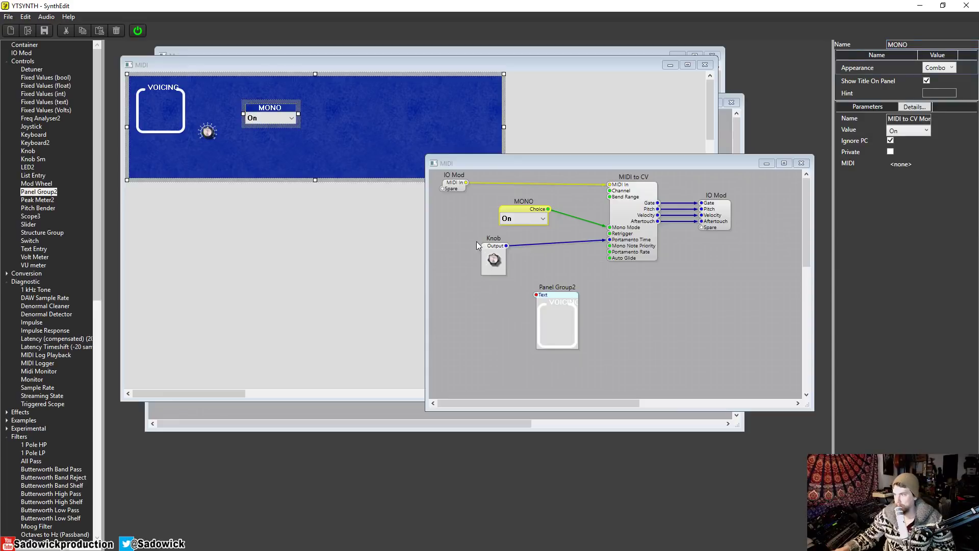
- Inside the Knob wired to Portamento Time, set the Text Entry3 text to PORTA and close the Knob's structure
left_click(494, 257)
double_click(494, 257)
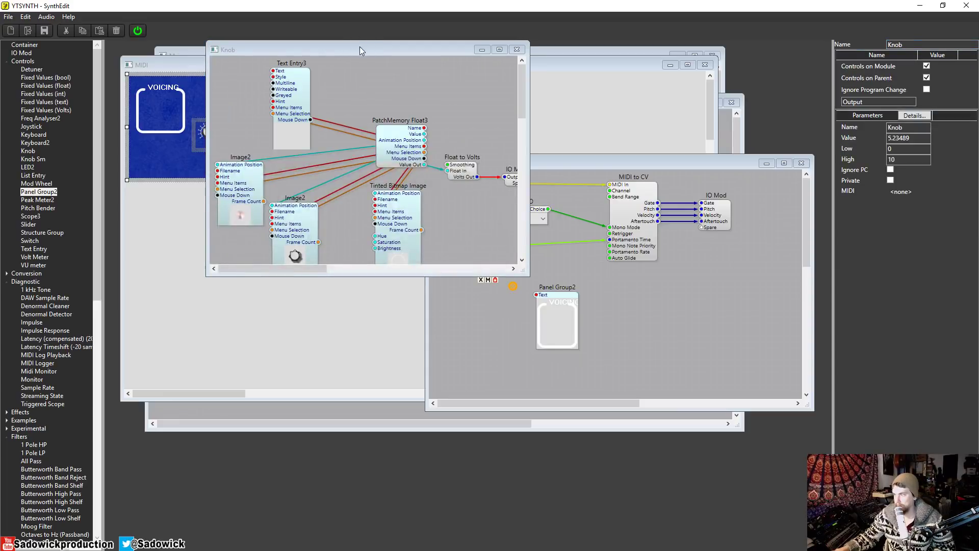
left_click_drag(359, 46, 413, 86)
left_click(349, 171)
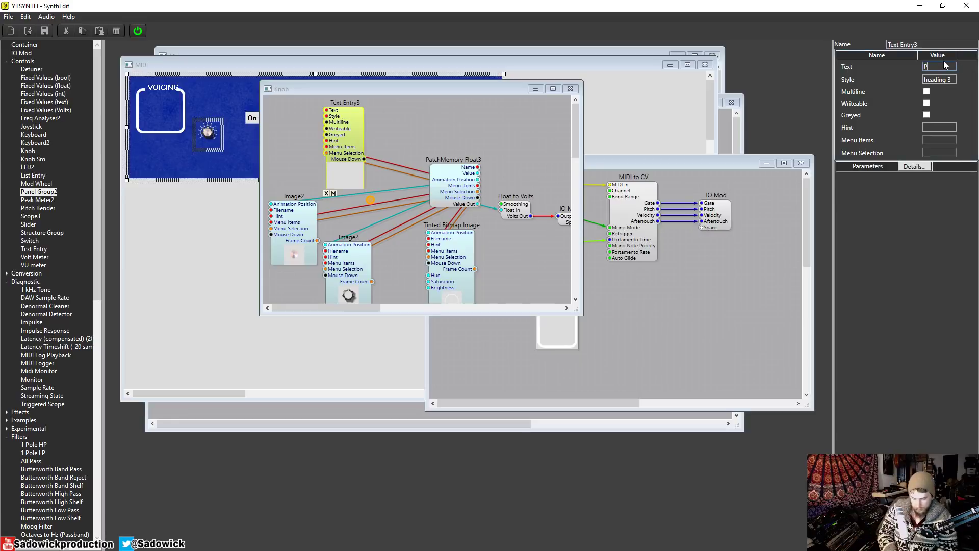
type("PORTA")
key("Return")
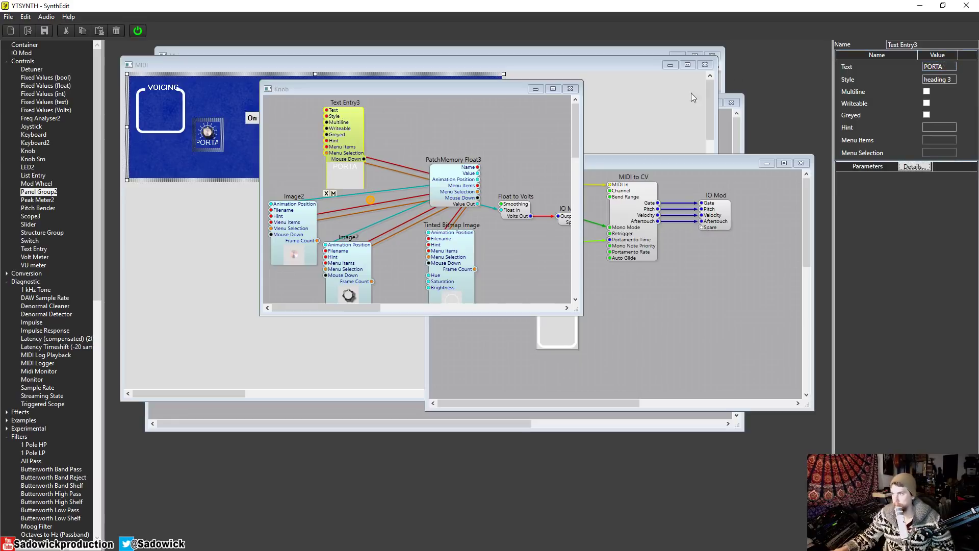
left_click(570, 89)
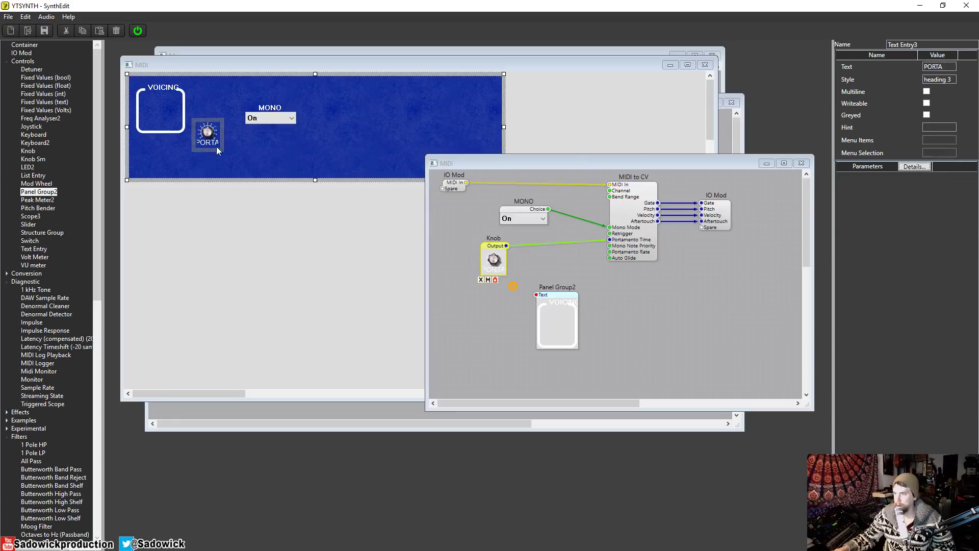
- On the MIDI panel, move the PORTA knob into the VOICING group, widen the group and place the MONO list beside the knob
left_click(216, 145)
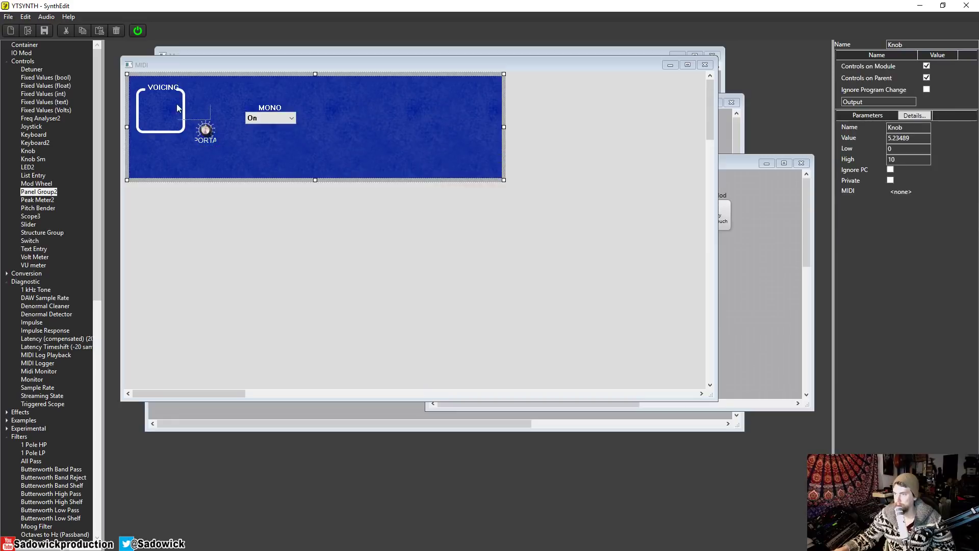
left_click_drag(219, 148, 159, 99)
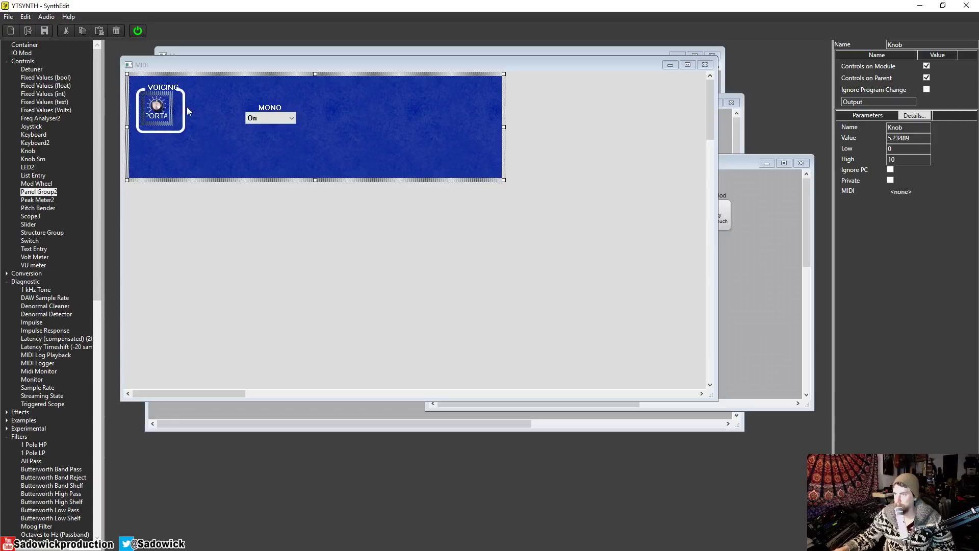
left_click(187, 133)
left_click_drag(189, 109, 377, 109)
left_click_drag(265, 104, 203, 100)
left_click(306, 116)
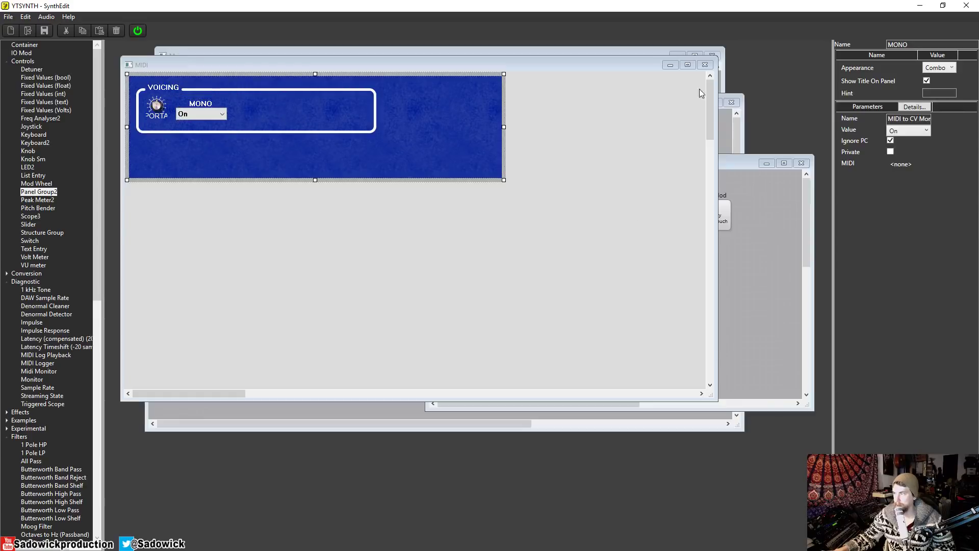
- Shrink the VOICING group to fit closely around the PORTA knob and raised MONO list, and close the MIDI panel and structure
left_click(360, 133)
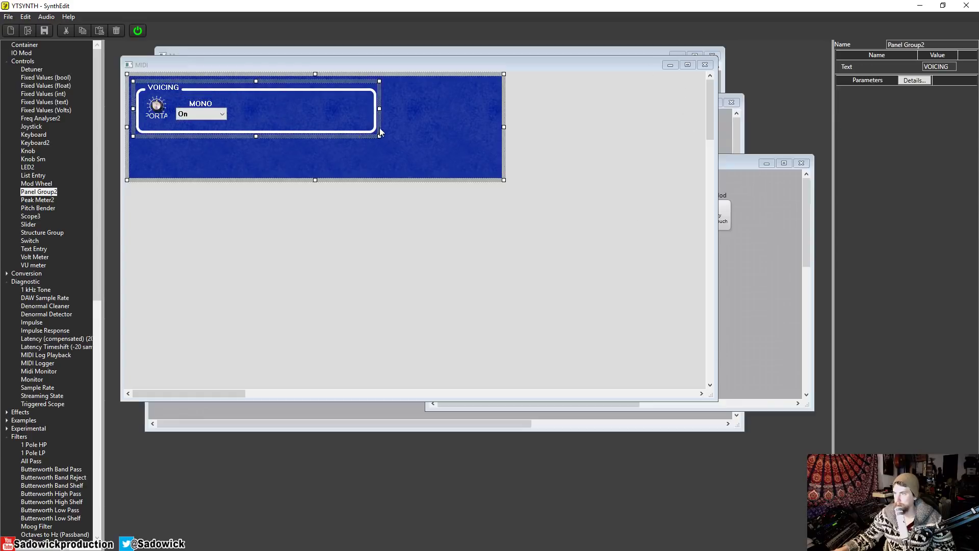
left_click_drag(378, 114, 264, 114)
left_click(203, 99)
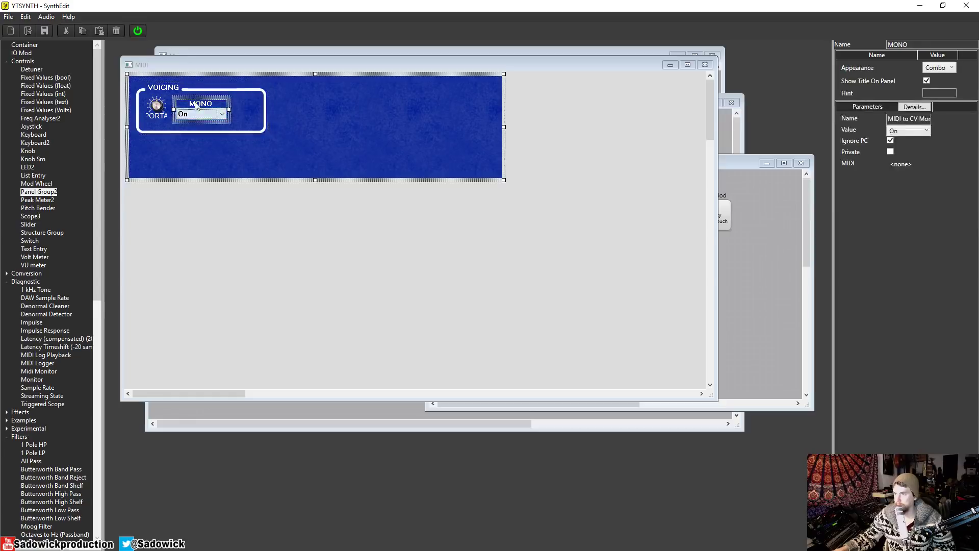
left_click(258, 134)
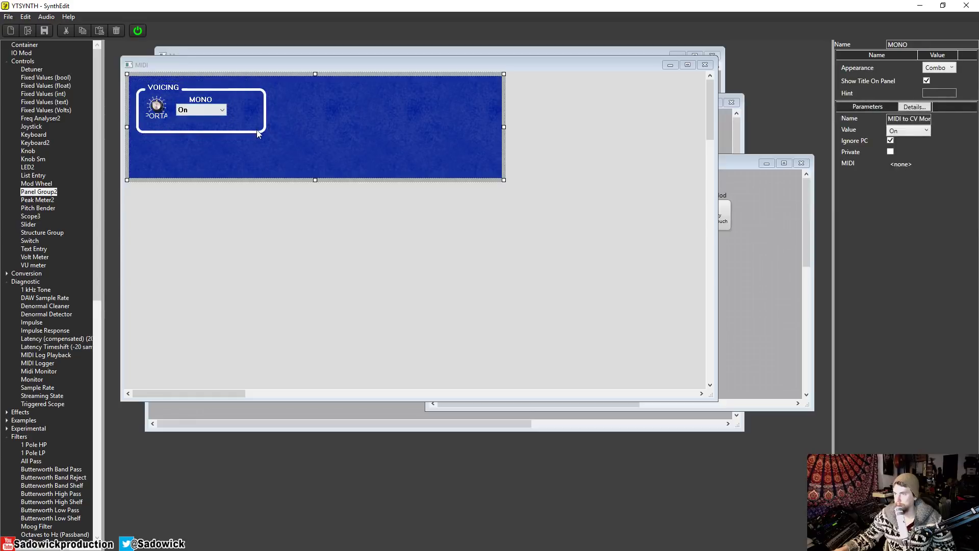
left_click_drag(202, 132, 201, 128)
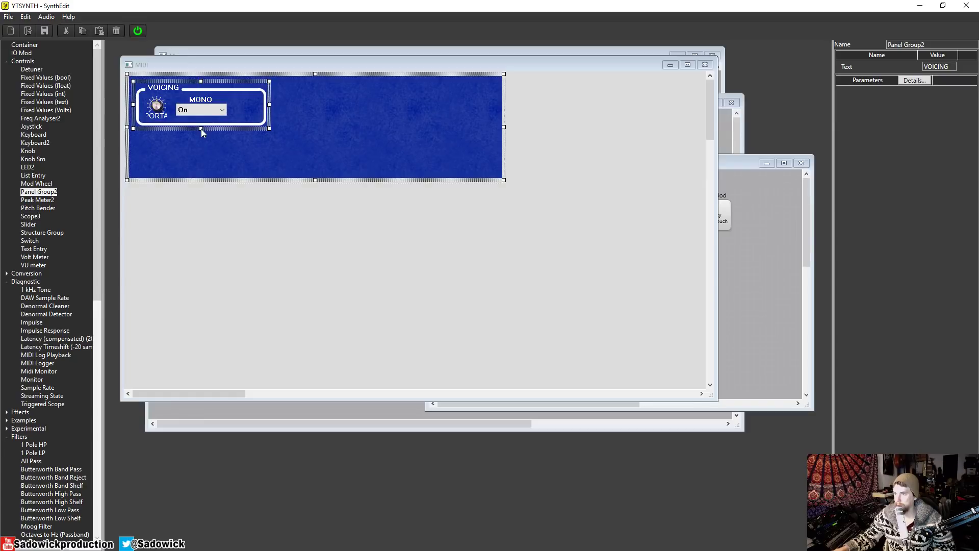
left_click(705, 65)
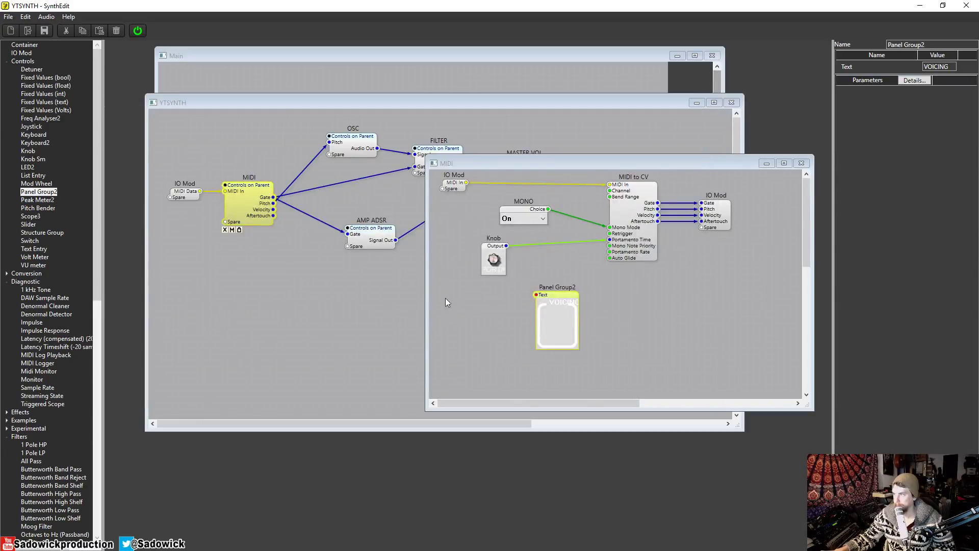
left_click(801, 163)
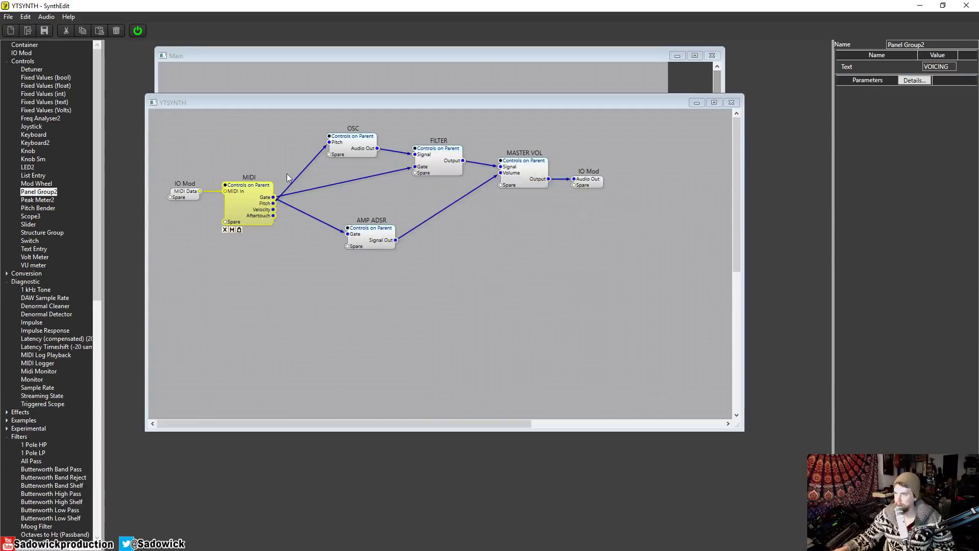
- Enable Controls on Parent for the MIDI container
right_click(252, 191)
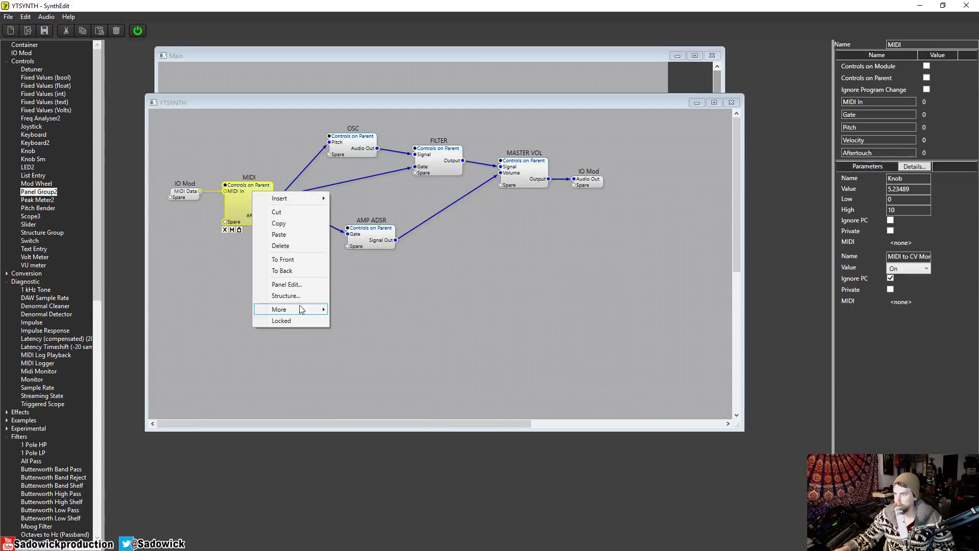
left_click(454, 326)
left_click(254, 201)
left_click(927, 78)
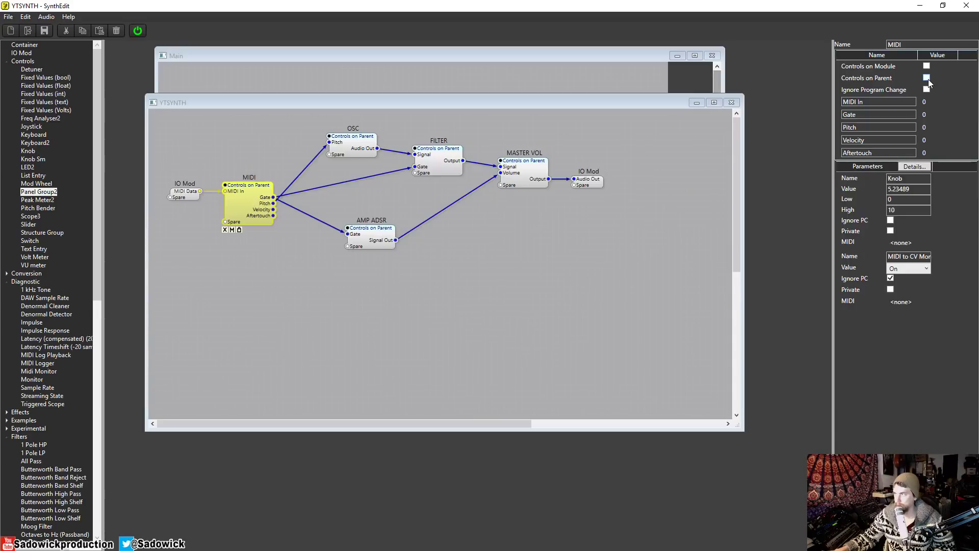
- On the YTSYNTH panel, move the VOICING group into the empty area below AMP ADSR and turn the PORTA knob down to 0
right_click(293, 295)
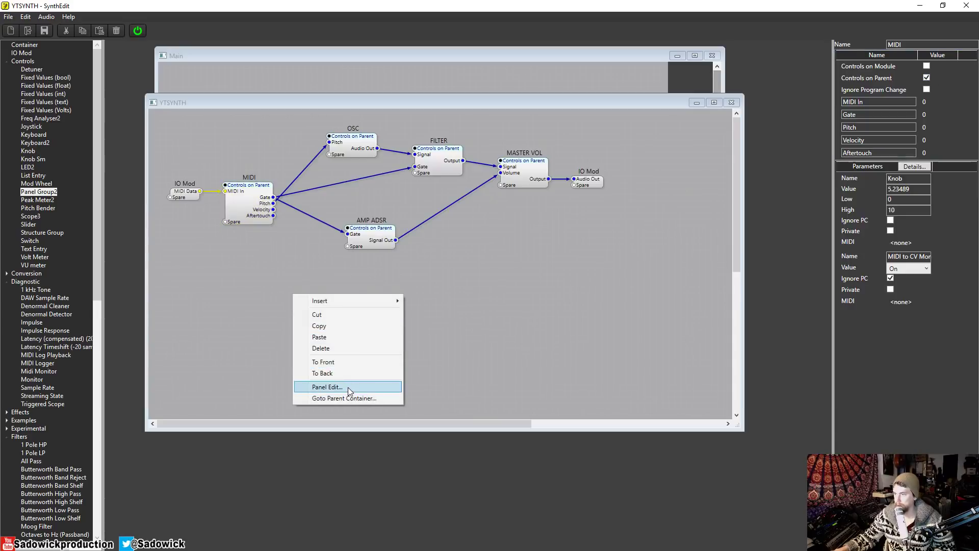
left_click(327, 387)
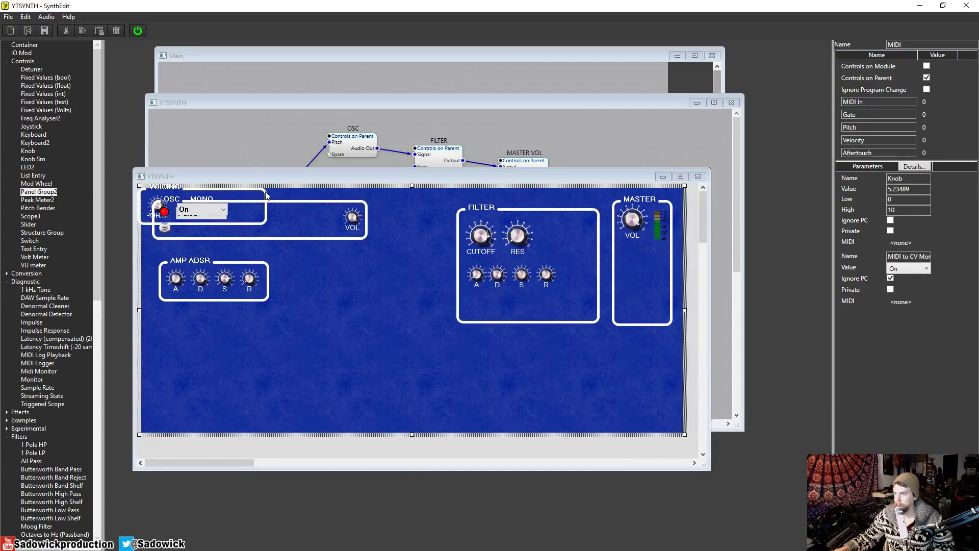
left_click_drag(266, 196, 276, 428)
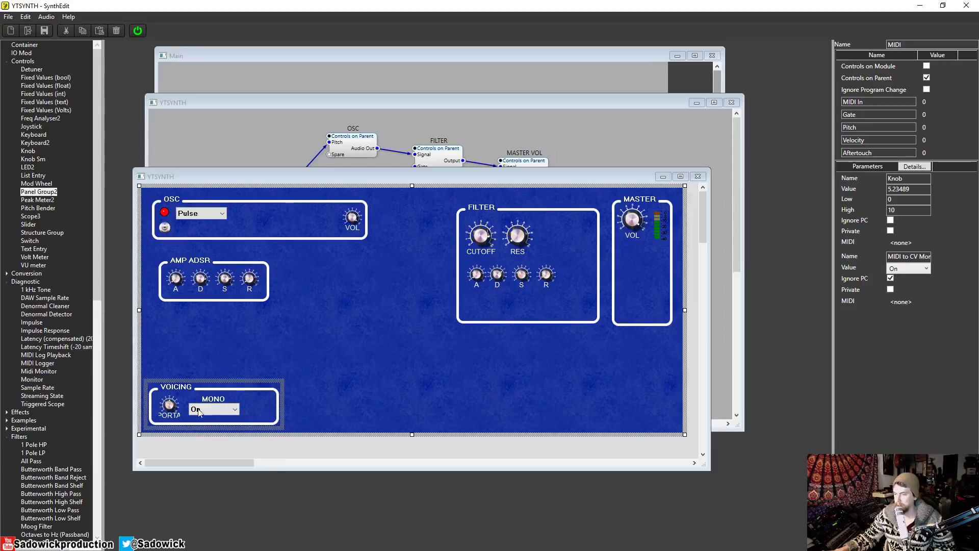
left_click(167, 408)
left_click(171, 413)
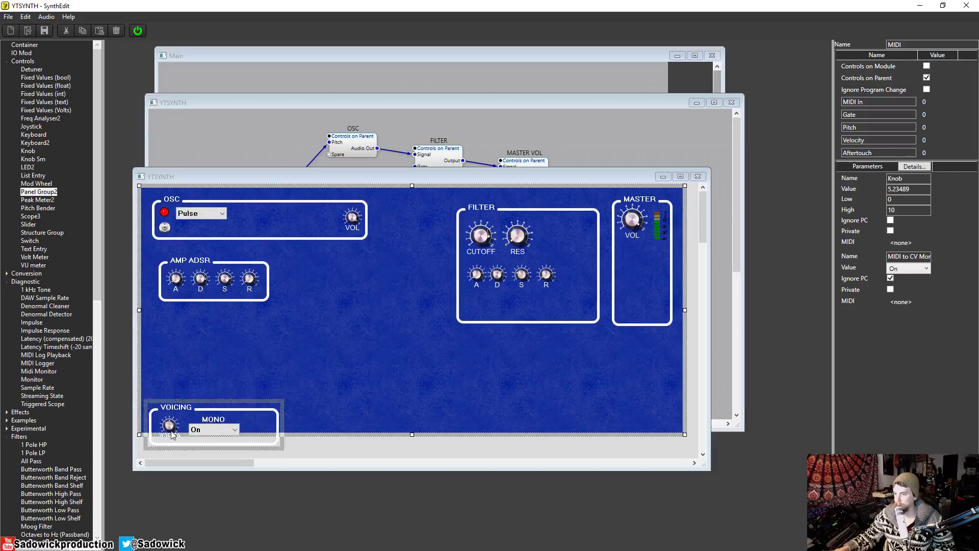
left_click_drag(171, 414, 192, 481)
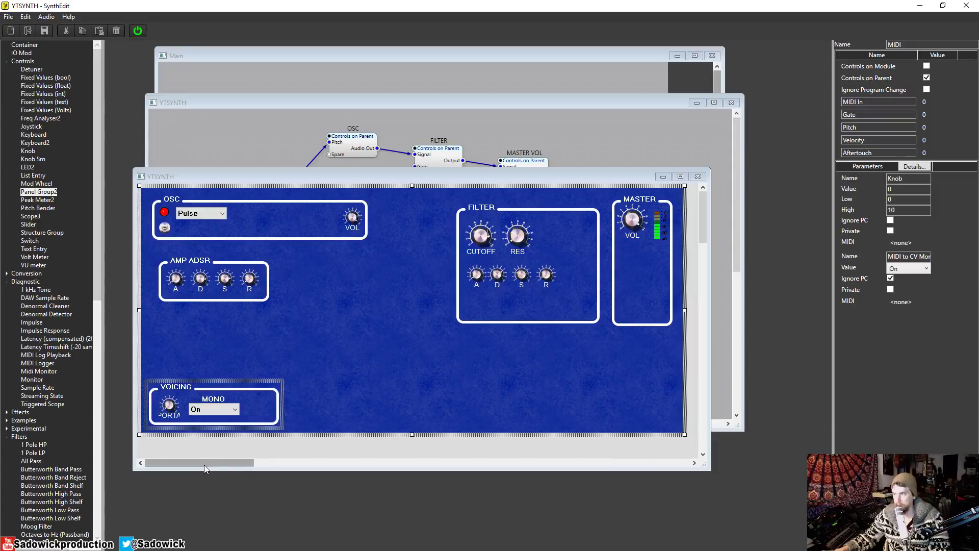
- Set the OSC waveform to Saw, lower the AMP ADSR group on the panel, and close the panel editor
left_click(482, 232)
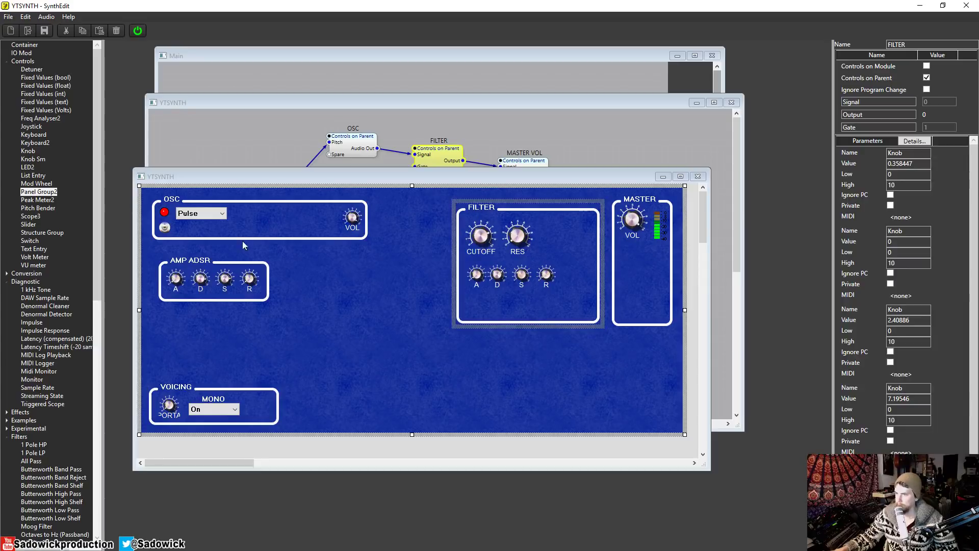
left_click(208, 212)
left_click(199, 235)
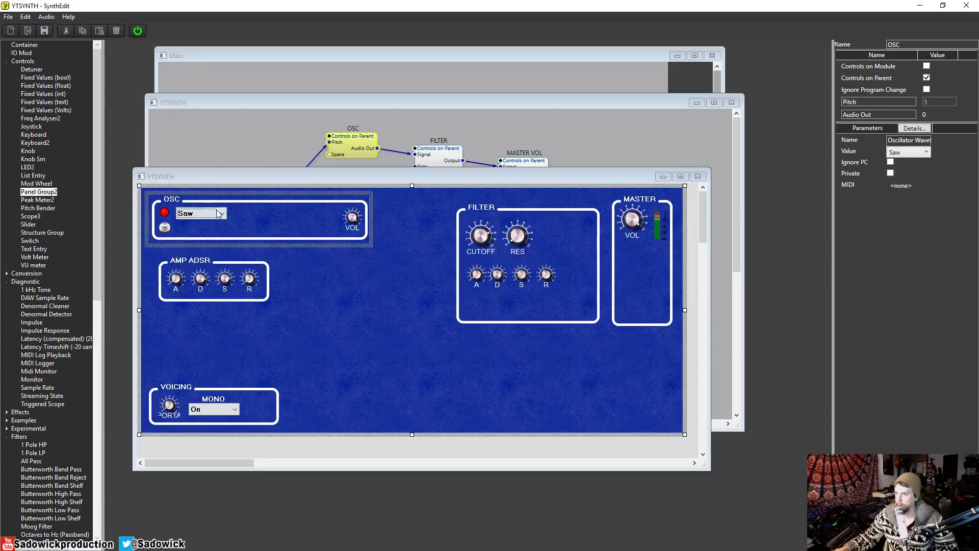
left_click_drag(236, 259, 232, 299)
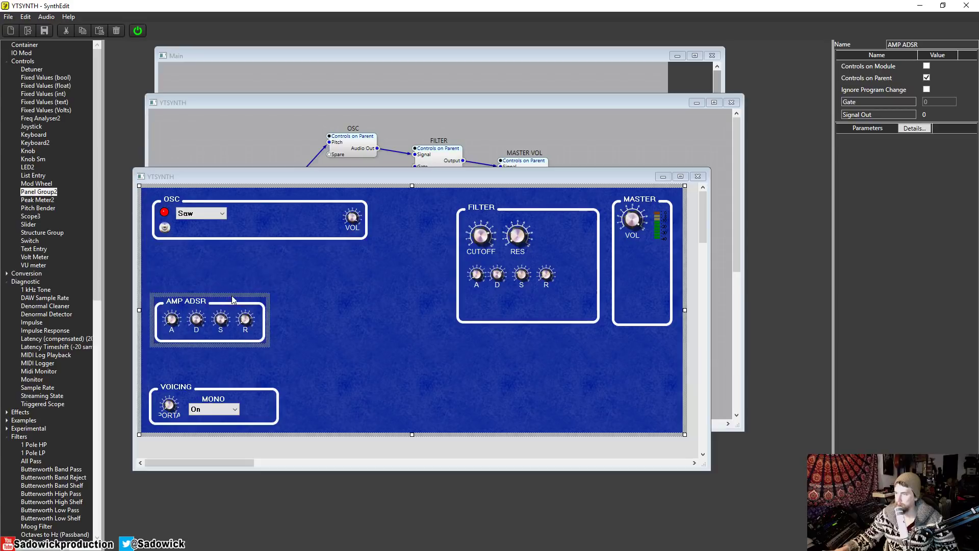
left_click(698, 177)
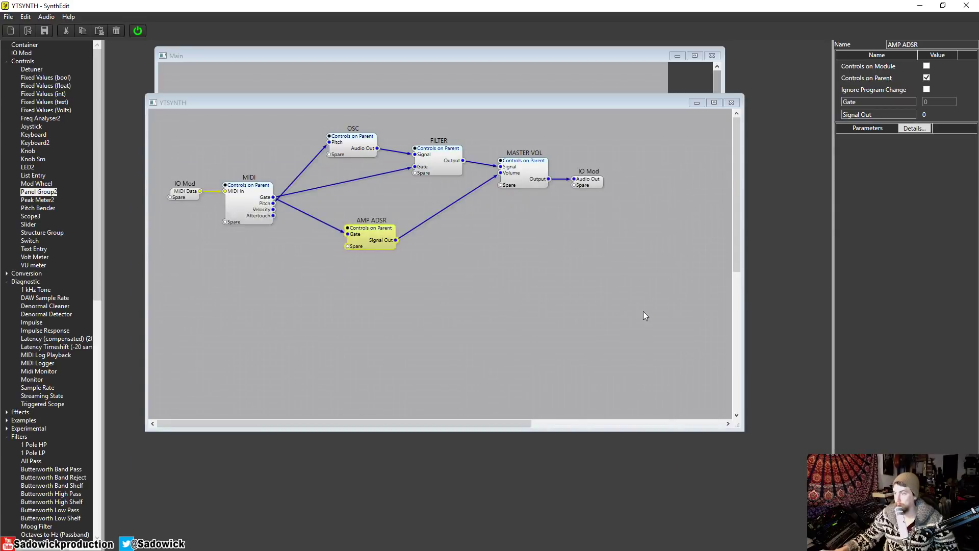
- Shift the FILTER, AMP ADSR, MASTER VOL and output IO Mod modules down and right, and raise OSC to make room in the structure
left_click_drag(645, 317, 391, 128)
left_click_drag(438, 156, 489, 200)
left_click(349, 147)
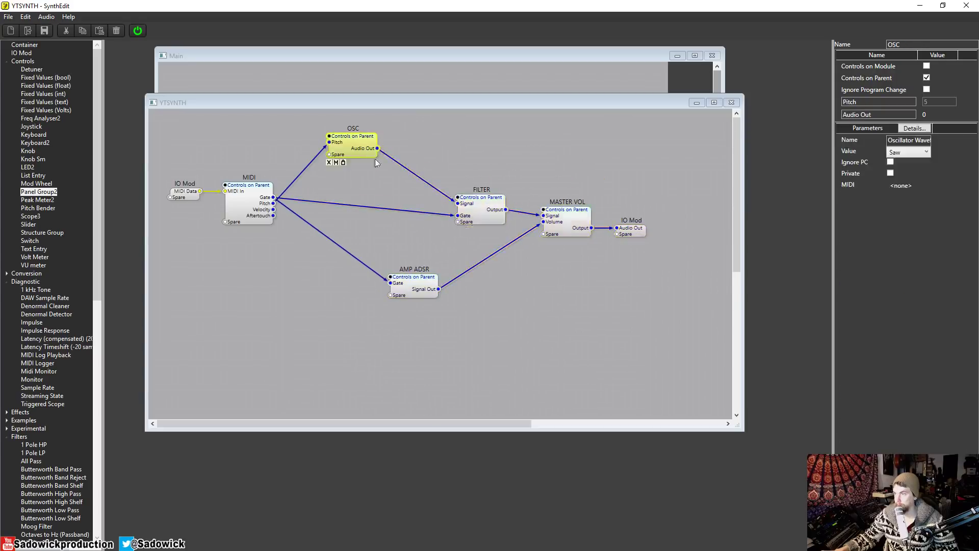
left_click_drag(349, 146, 355, 140)
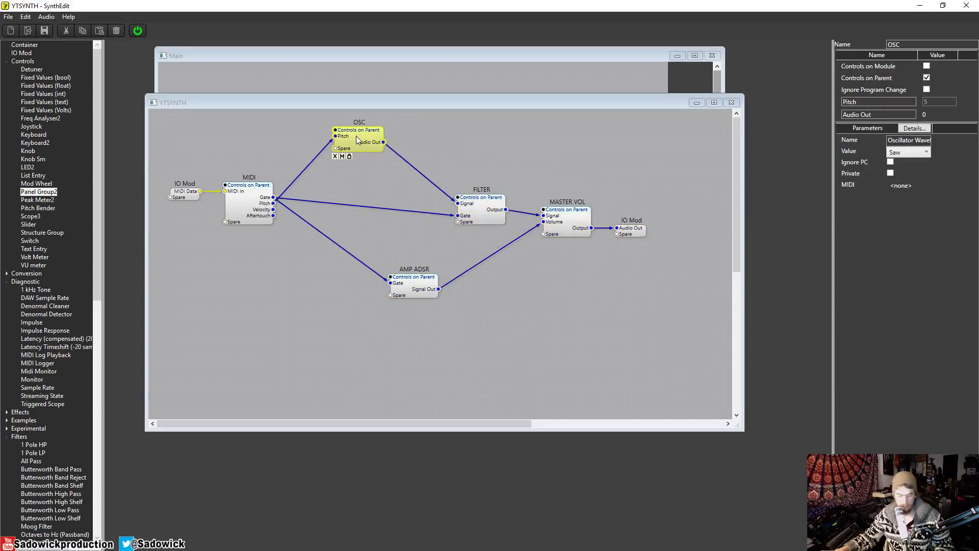
- Duplicate the OSC container below the original and wire its Pitch from MIDI Pitch and its Audio Out to the FILTER Signal
left_click(368, 185)
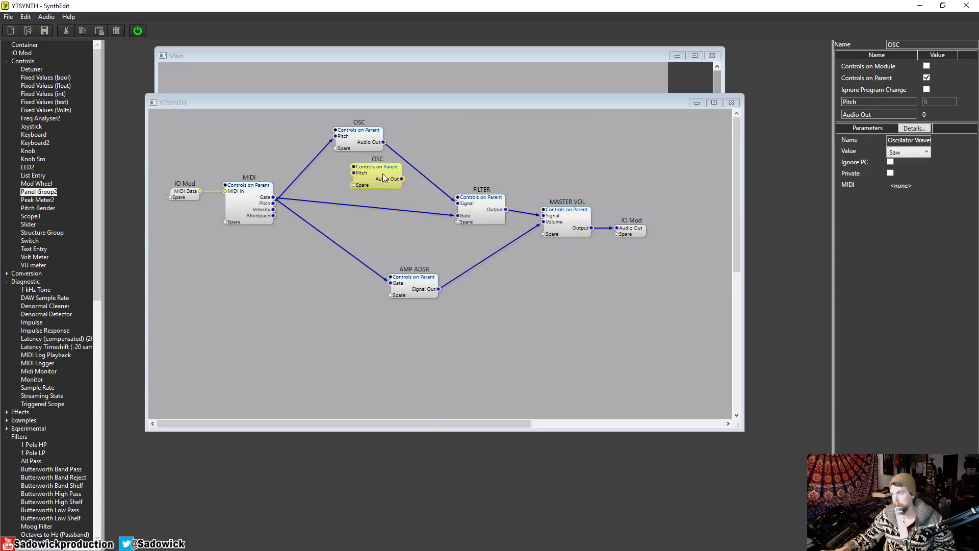
left_click_drag(402, 179, 460, 204)
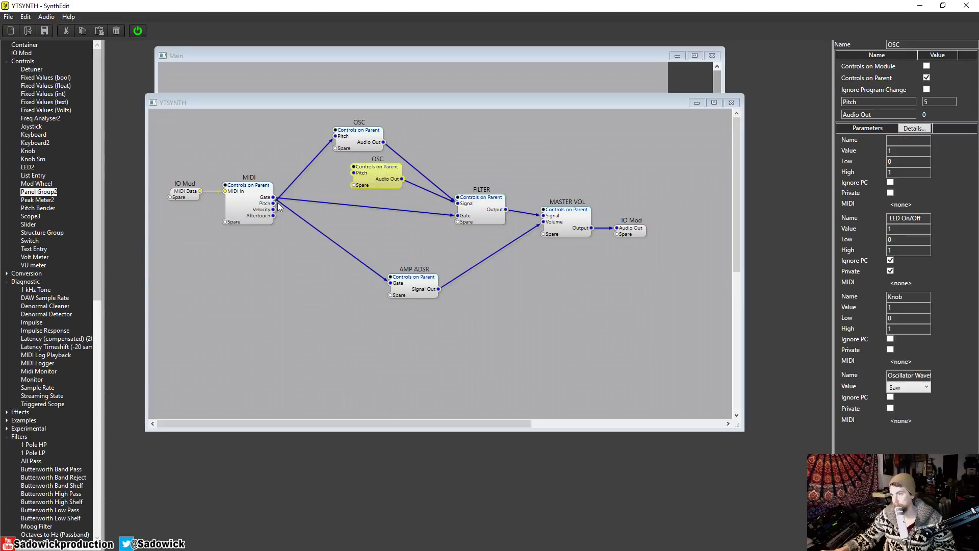
left_click_drag(274, 203, 373, 169)
left_click(363, 260)
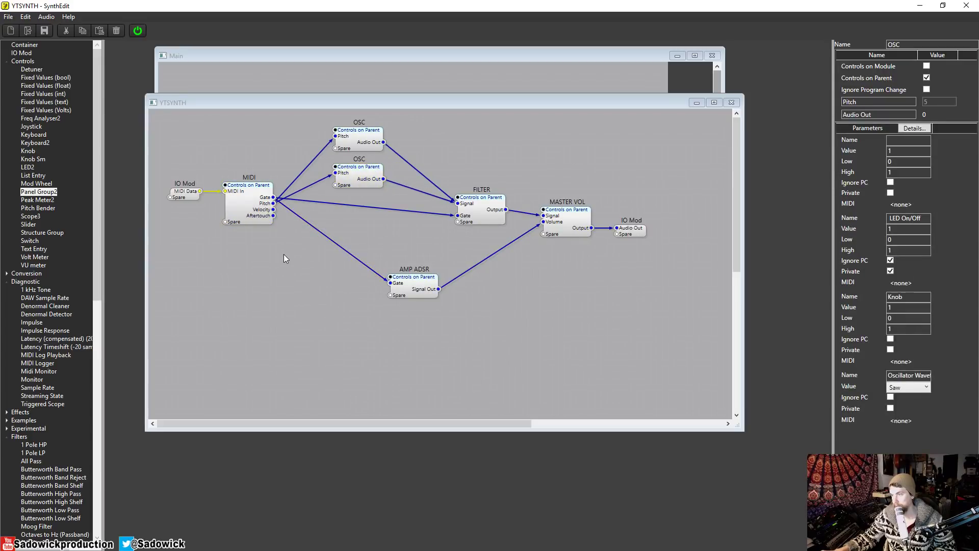
- On the YTSYNTH panel, align the duplicated OSC group directly beneath the first OSC group
right_click(284, 254)
left_click(351, 345)
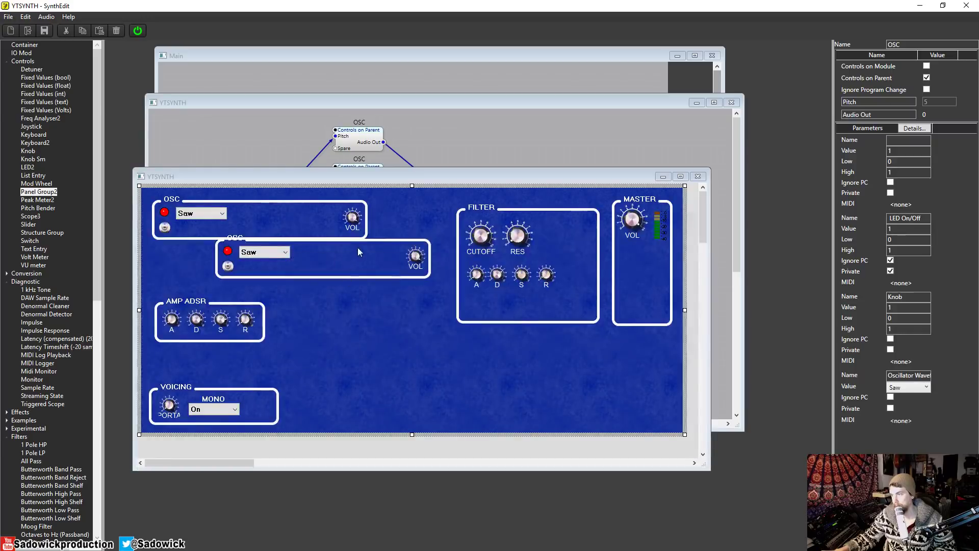
left_click_drag(359, 251, 295, 257)
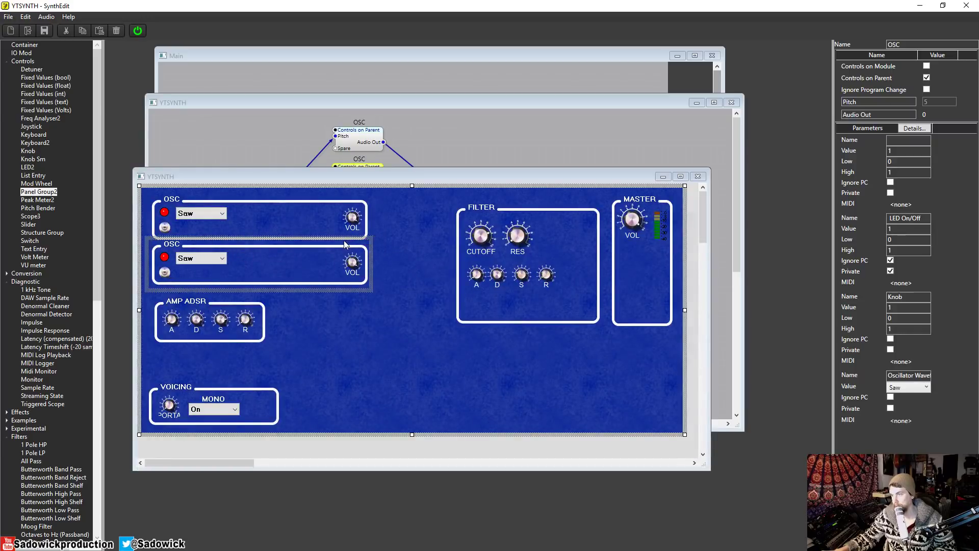
- Set the second OSC's waveform to White Noise and turn its VOL knob down to about 0.34
left_click(200, 259)
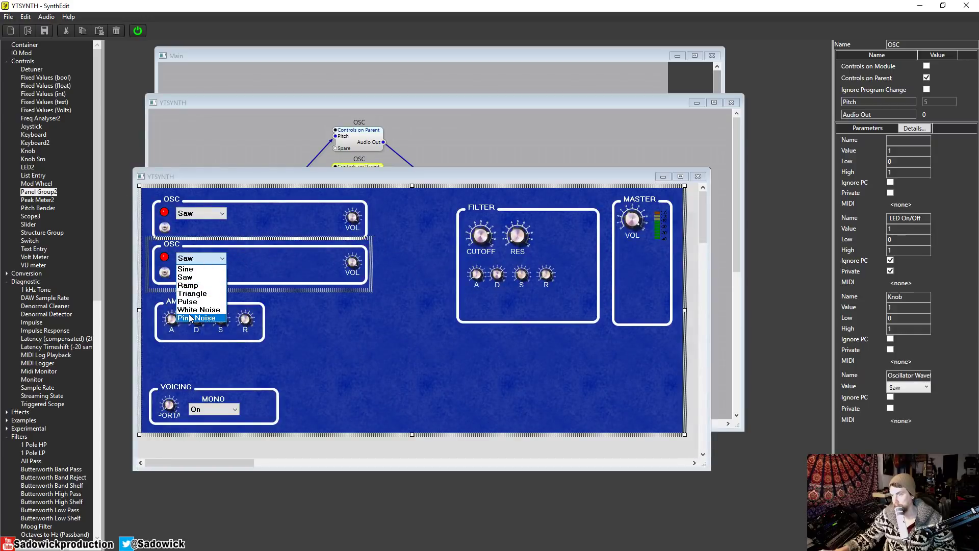
left_click(215, 311)
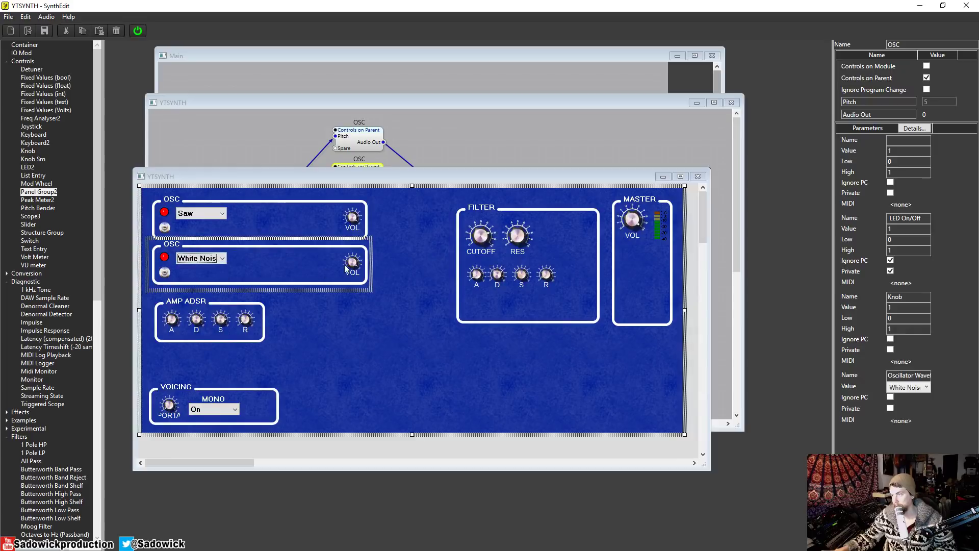
left_click_drag(354, 264, 356, 292)
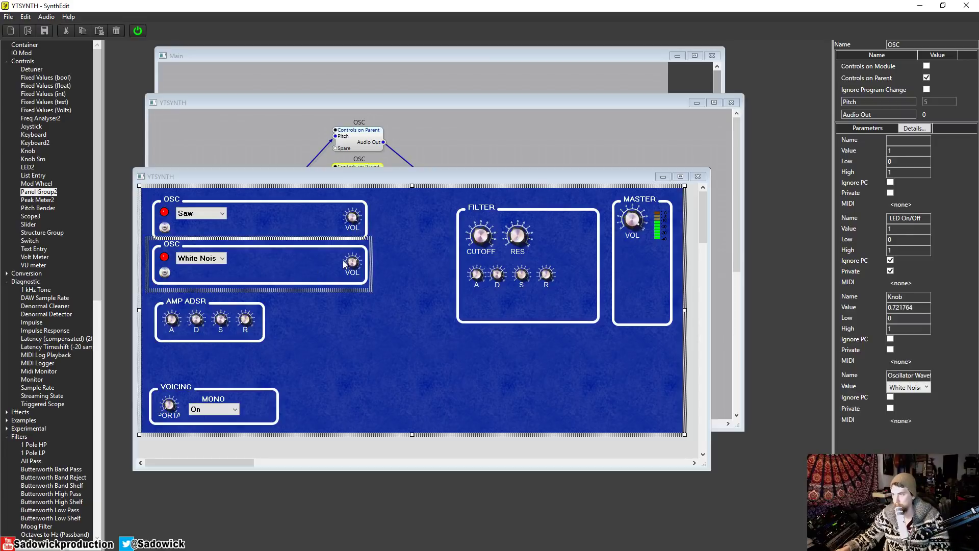
left_click_drag(349, 266, 353, 277)
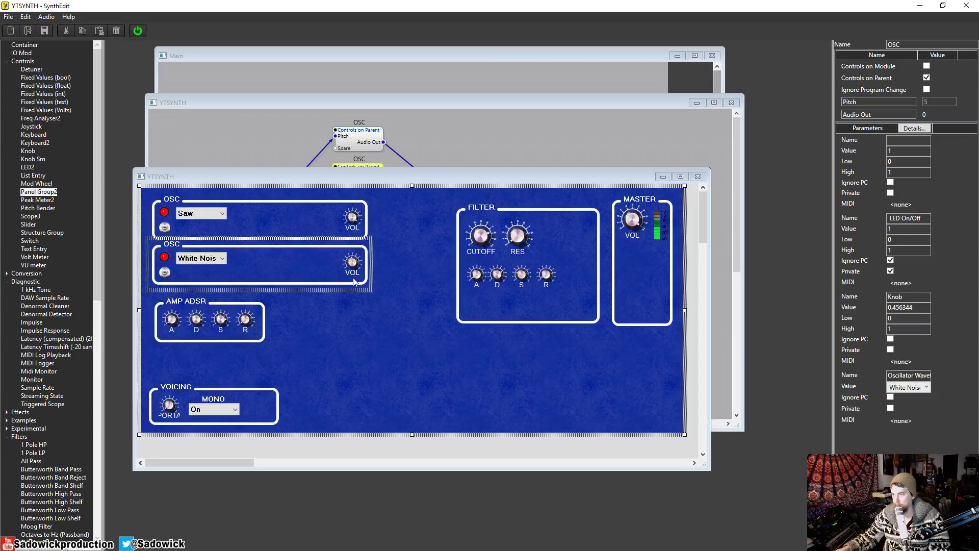
left_click(395, 272)
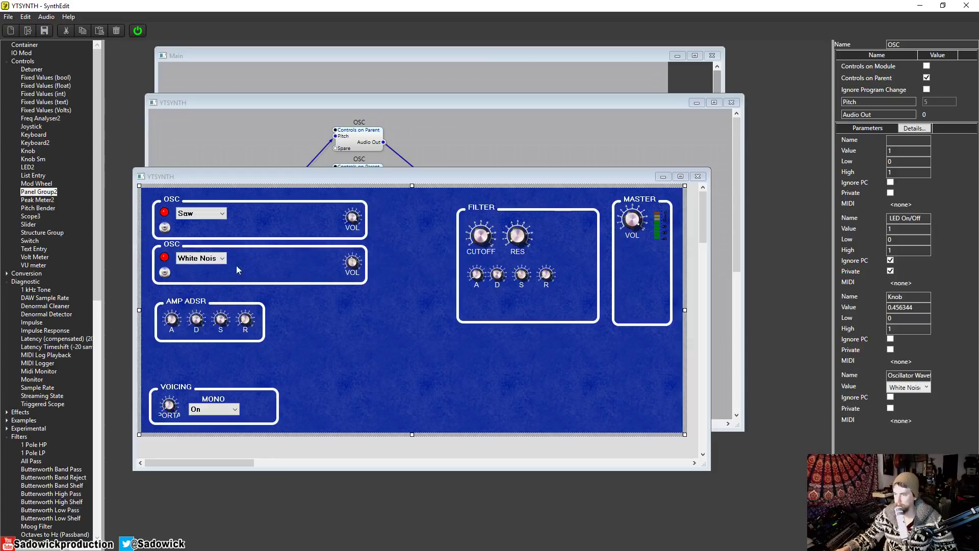
left_click(222, 259)
left_click(275, 277)
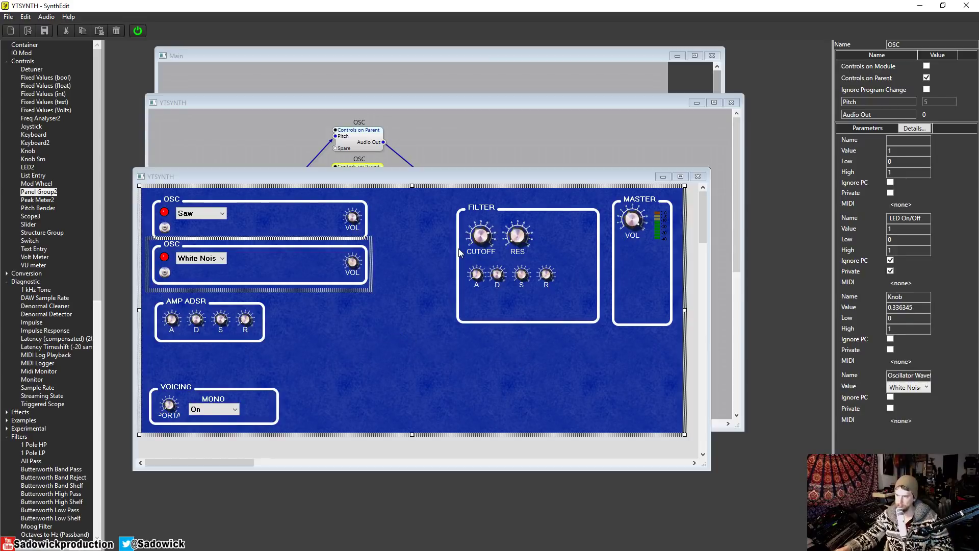
- Move the FILTER and MASTER groups in beside the OSC groups and narrow the YTSYNTH panel to fit
left_click_drag(536, 207, 499, 195)
left_click_drag(673, 200, 586, 196)
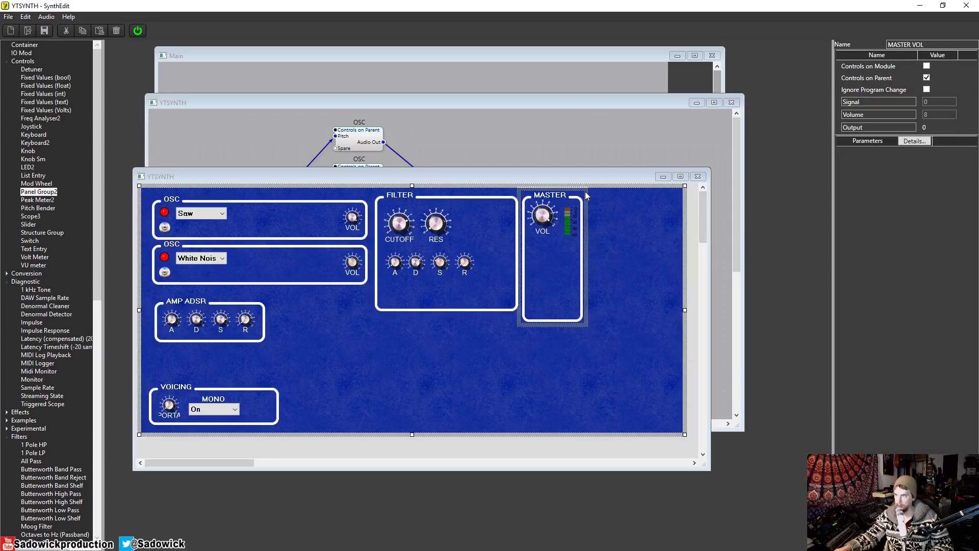
left_click_drag(686, 440, 596, 446)
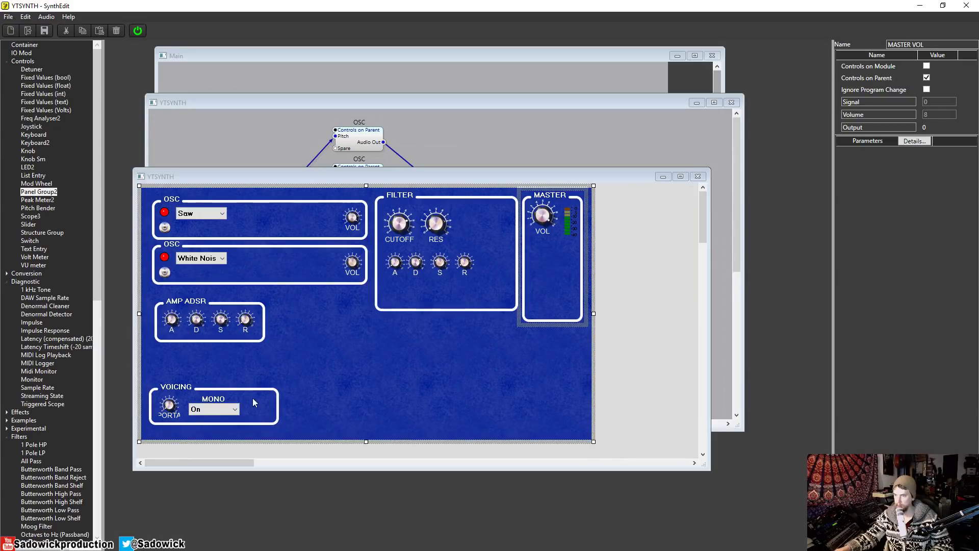
- Place the AMP ADSR group directly below FILTER and move the VOICING group up beneath the second OSC, level with AMP ADSR
left_click_drag(253, 402, 250, 355)
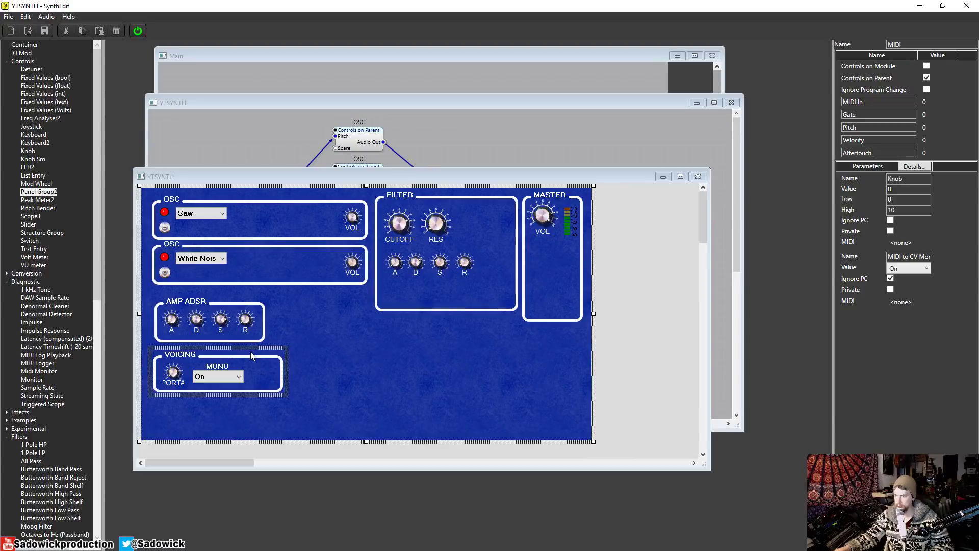
left_click_drag(251, 306, 472, 315)
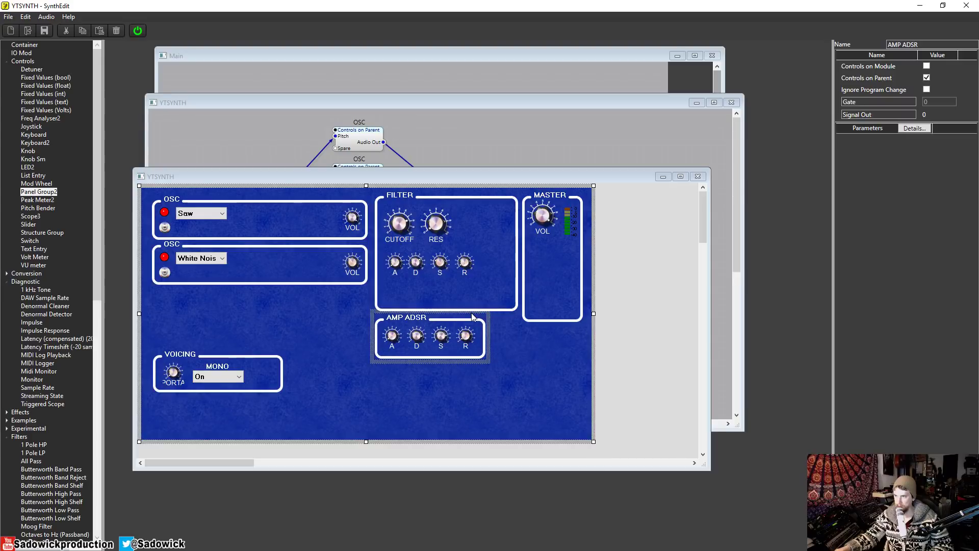
left_click_drag(235, 356, 228, 313)
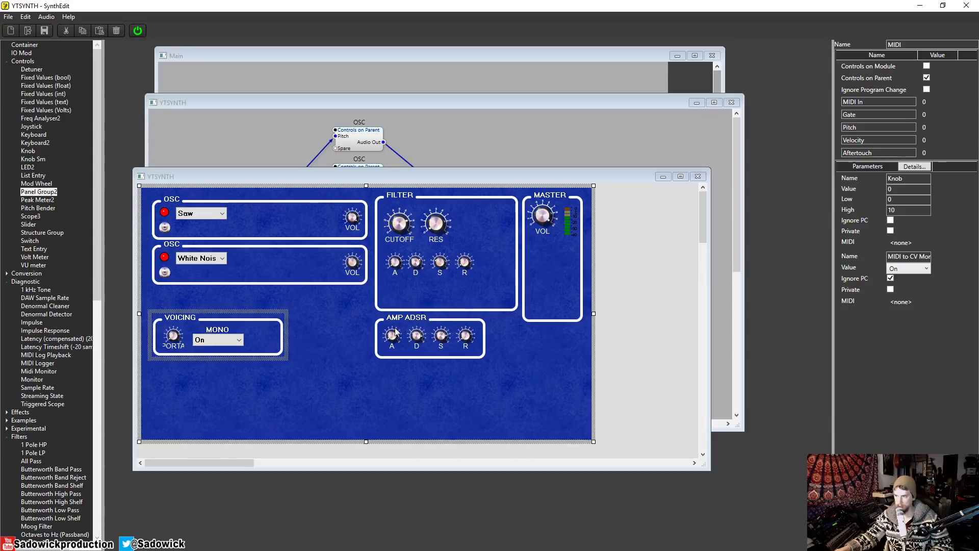
- Reduce the YTSYNTH panel's height so it ends just below the VOICING and AMP ADSR groups
left_click_drag(594, 442, 594, 383)
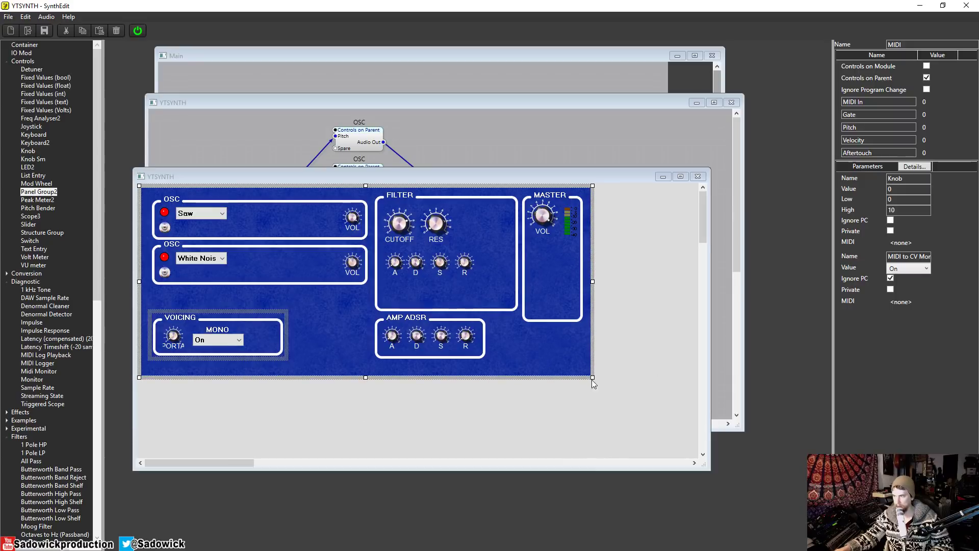
left_click_drag(594, 380, 593, 374)
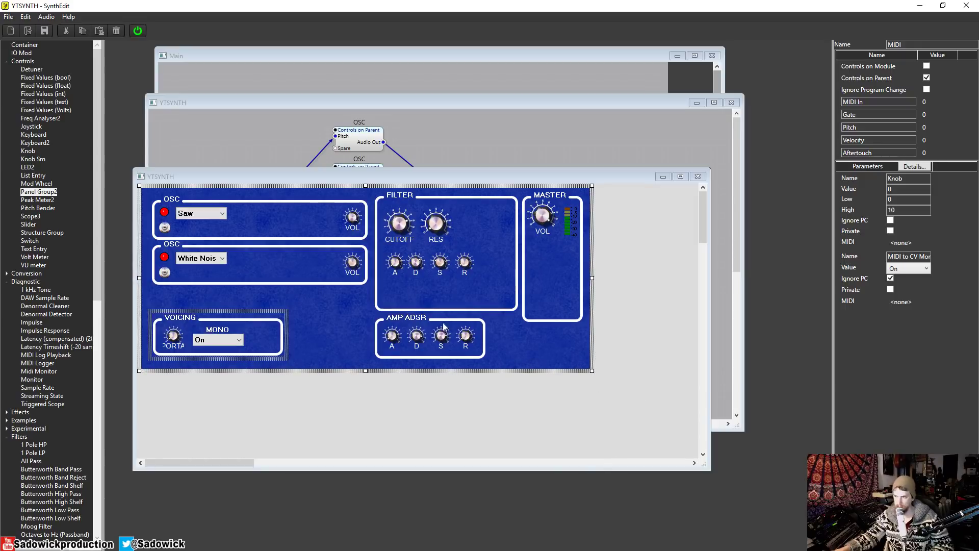
left_click_drag(393, 177, 409, 157)
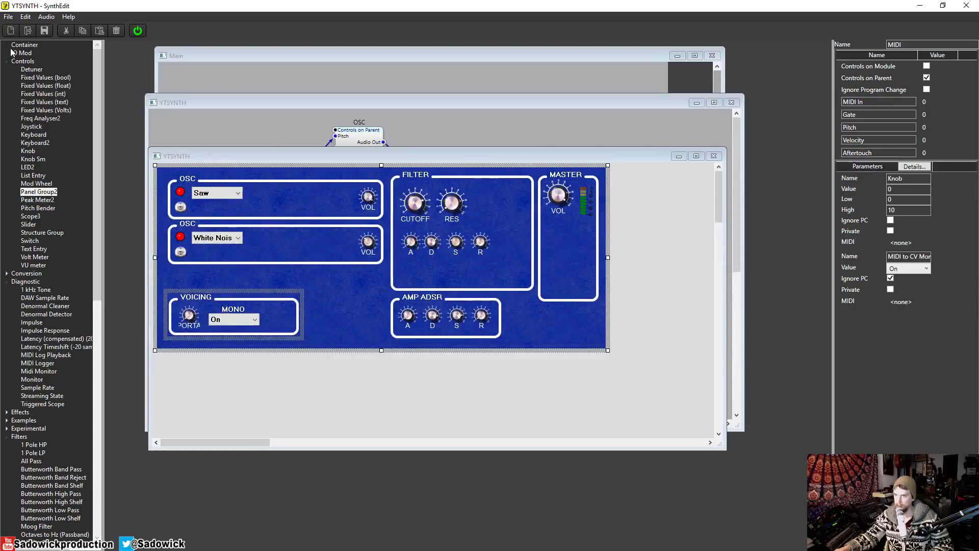
- Close the YTSYNTH panel and structure windows and save the project from the Main view
left_click(8, 16)
left_click(8, 17)
left_click(714, 156)
left_click(731, 103)
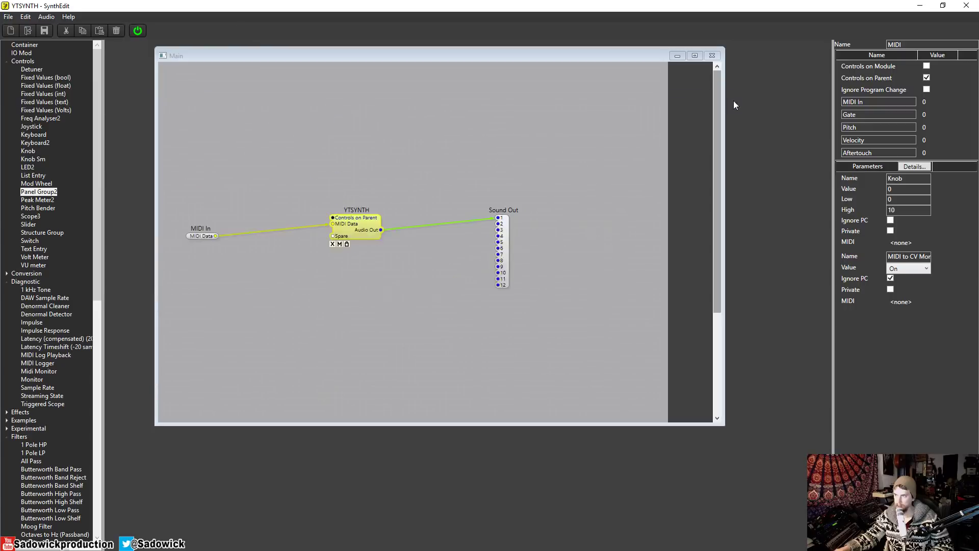
left_click_drag(375, 56, 392, 66)
left_click(8, 17)
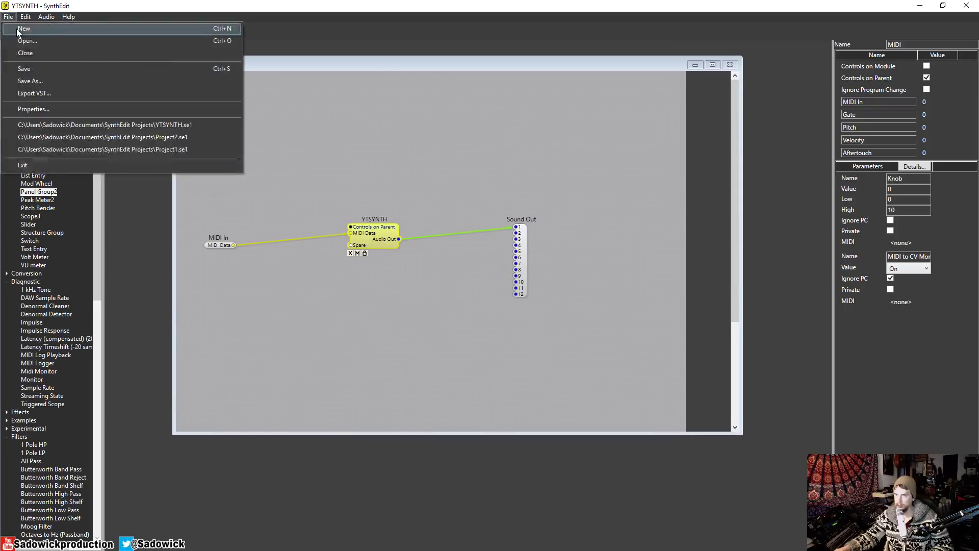
left_click(32, 70)
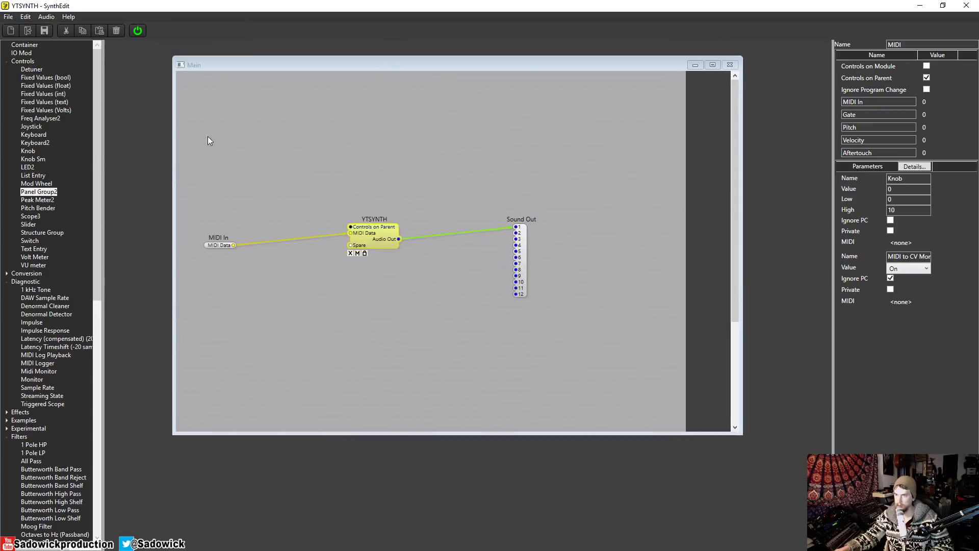
- Export the YTSYNTH container as a VST2 synth plugin, saving the project file first
left_click(372, 229)
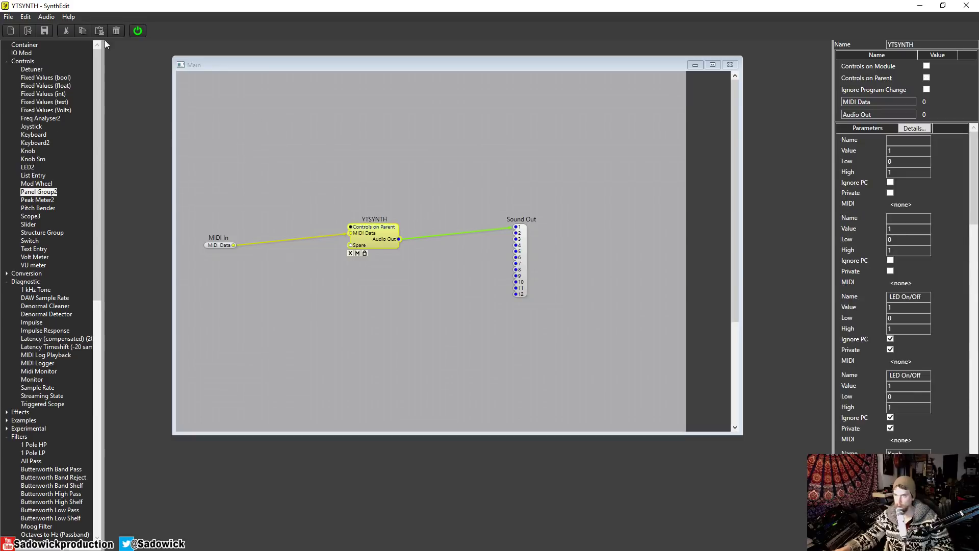
left_click(9, 17)
left_click(66, 93)
left_click(518, 181)
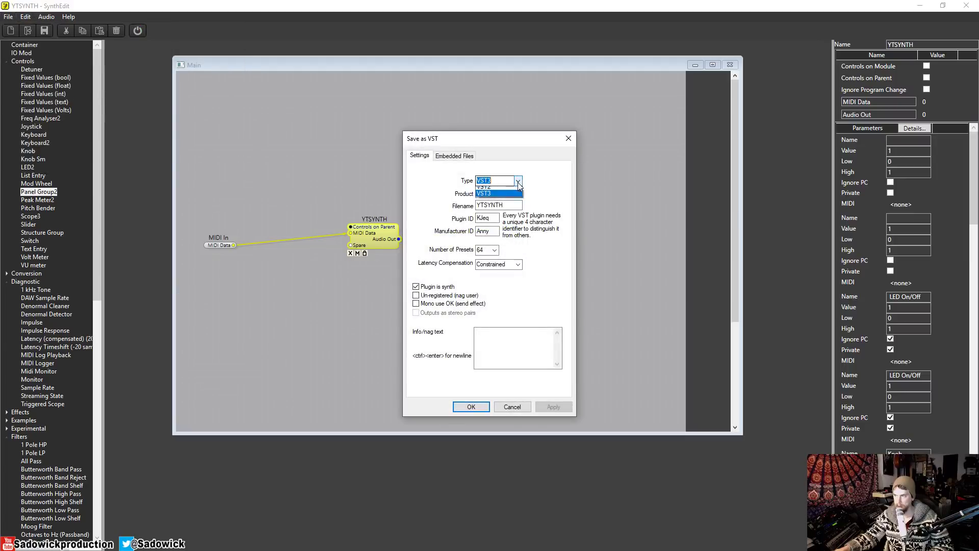
left_click(508, 188)
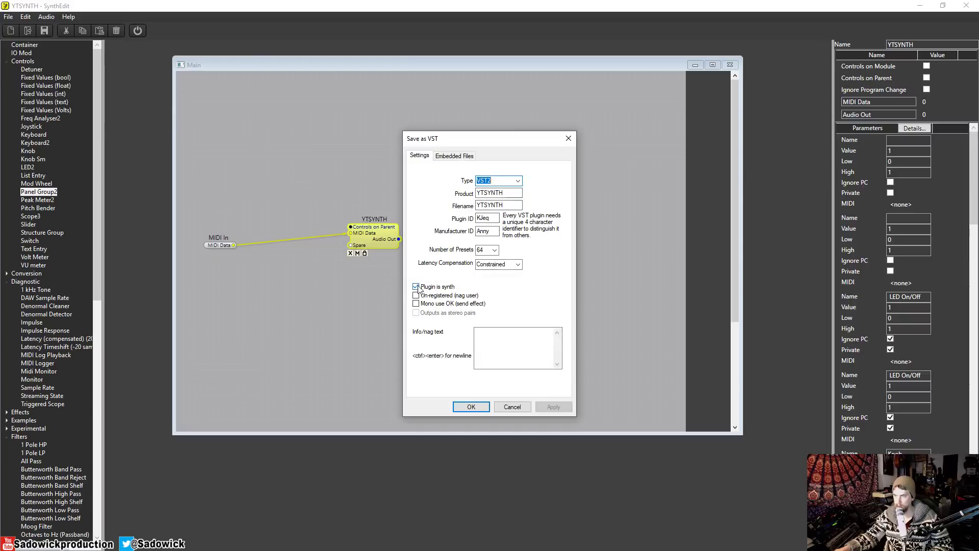
left_click(471, 408)
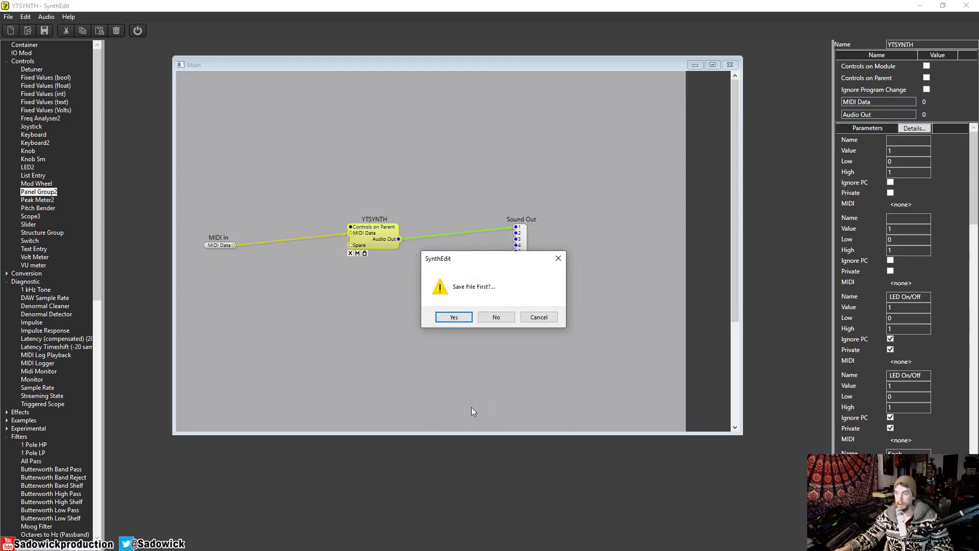
left_click(459, 318)
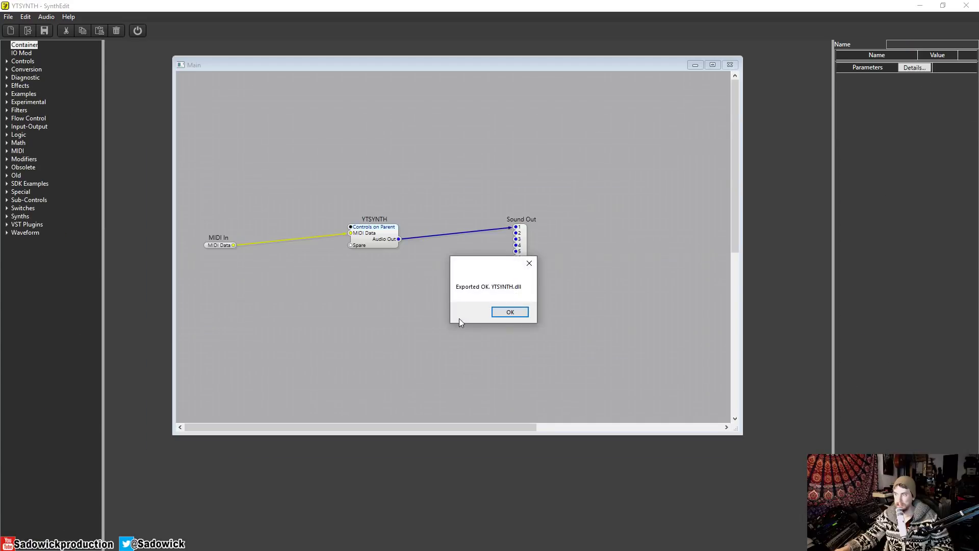
left_click(508, 311)
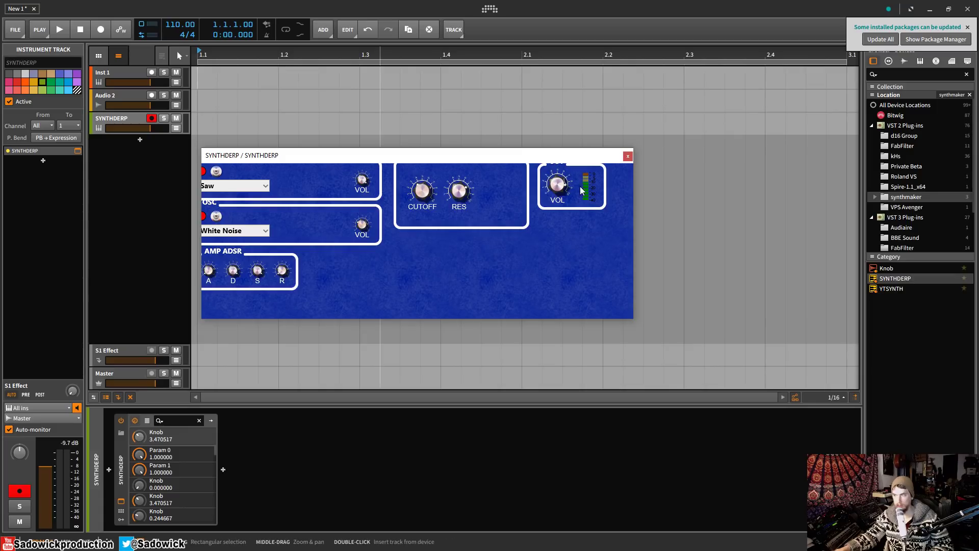
- In Bitwig Studio, delete the SYNTHDERP device from its track and load the YTSYNTH plugin on a new track below
left_click(628, 156)
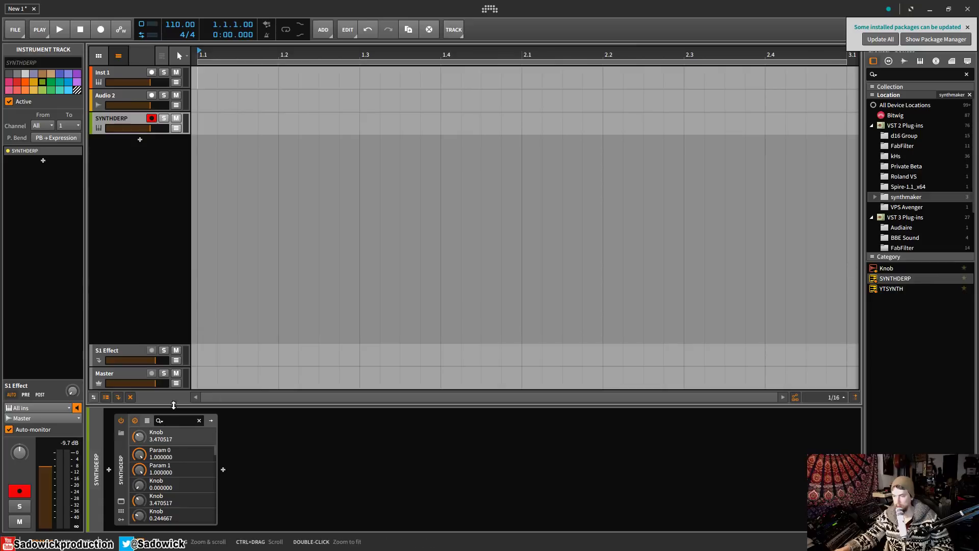
key("Delete")
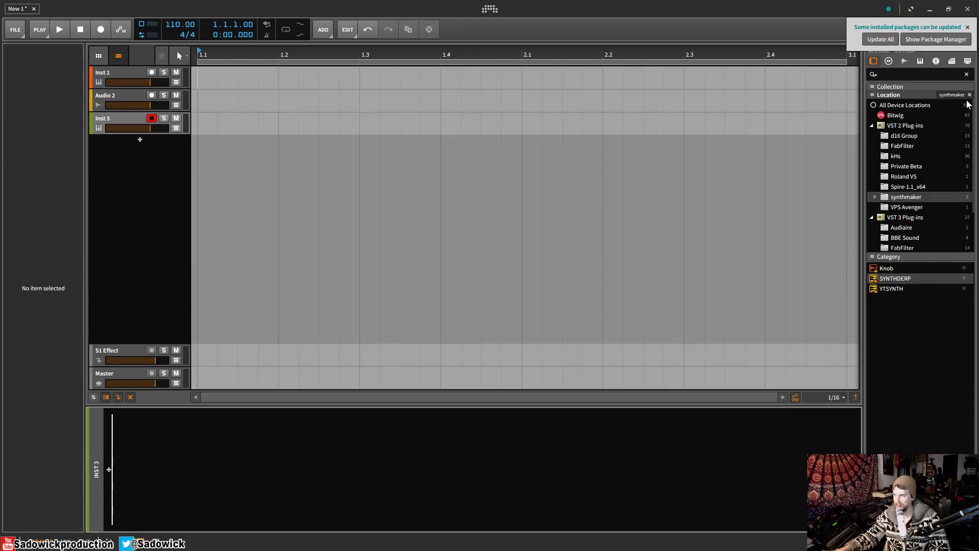
left_click(891, 289)
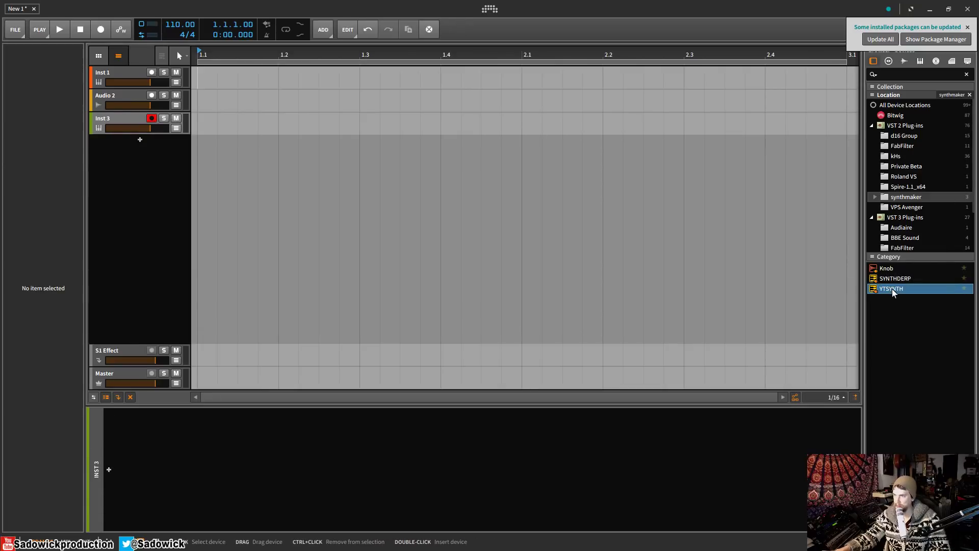
left_click_drag(892, 291, 146, 163)
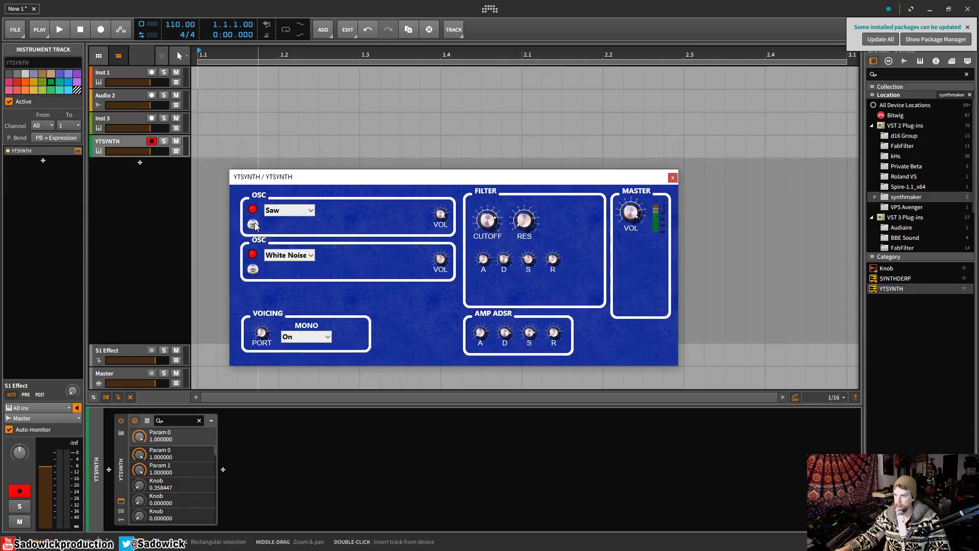
- Set YTSYNTH's filter cutoff to about 4.94 and create a one-bar clip at 1.1 on its track
left_click(253, 225)
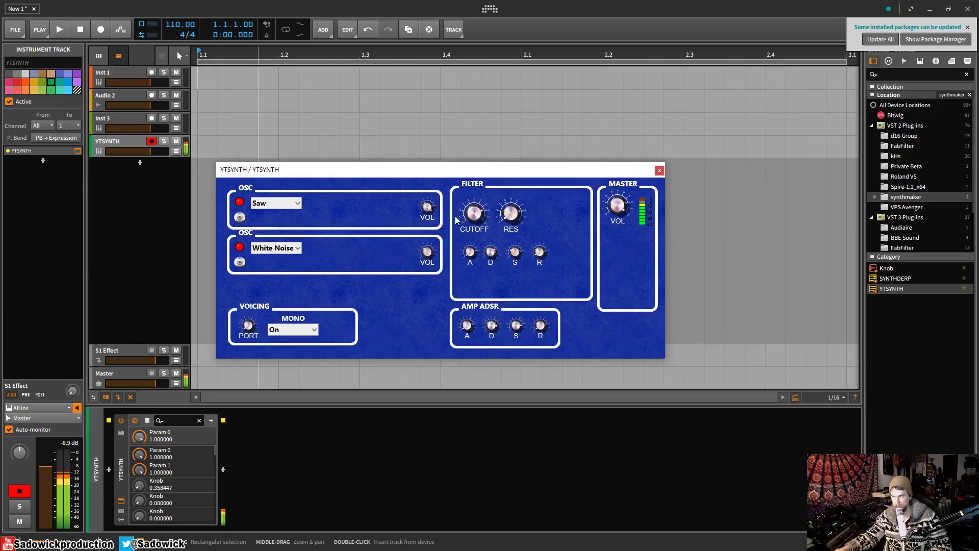
mouse_move(474, 212)
left_mouse_down()
mouse_move(475, 247)
mouse_move(478, 206)
mouse_move(479, 222)
left_mouse_up()
left_click(207, 143)
double_click(207, 144)
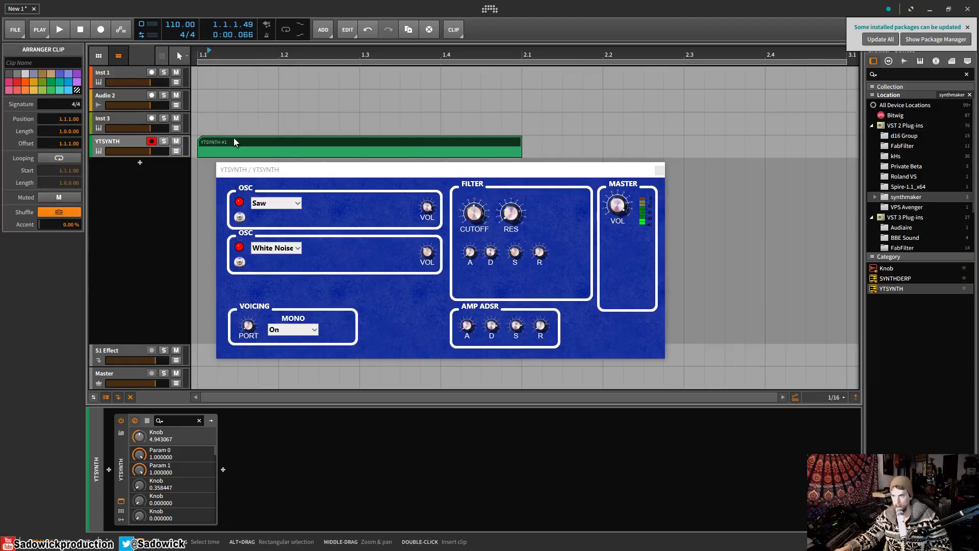
double_click(190, 437)
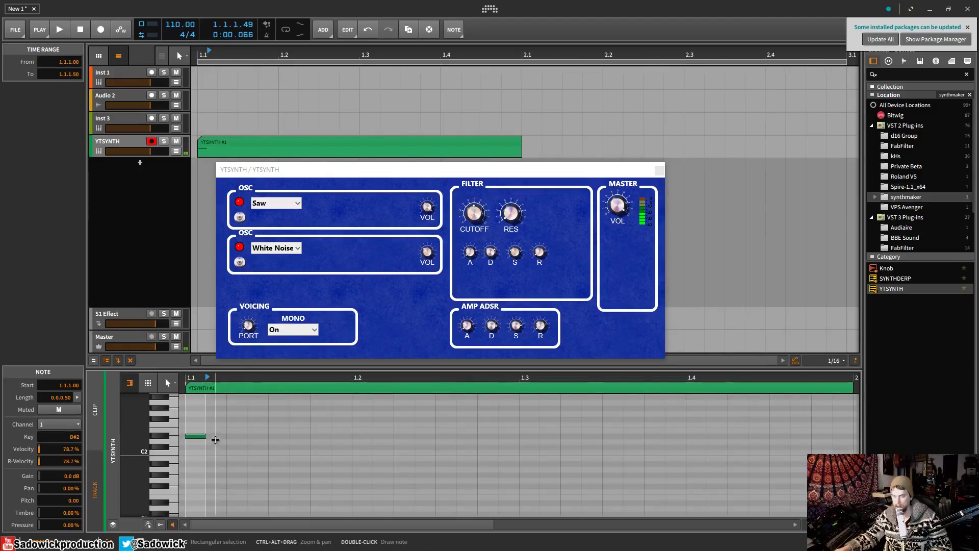
right_click(259, 446)
left_click(345, 456)
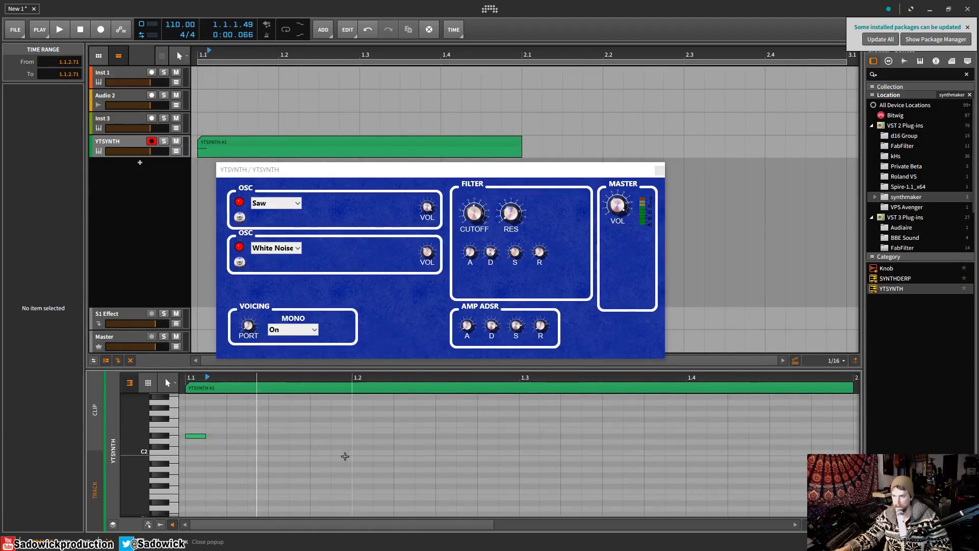
double_click(197, 436)
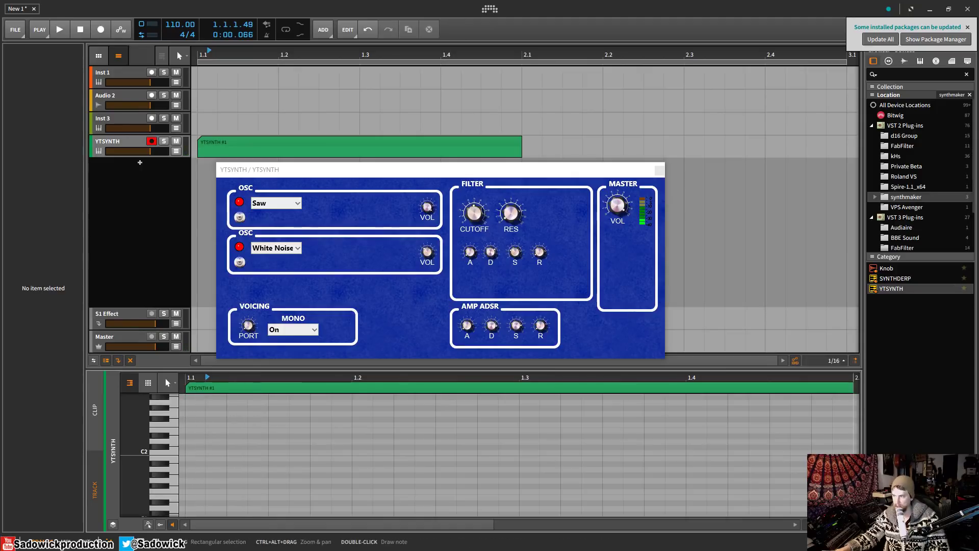
- Set the note grid to 1/8 and place a C#2 note at the clip's start with length 0.0.1.00
left_click(826, 525)
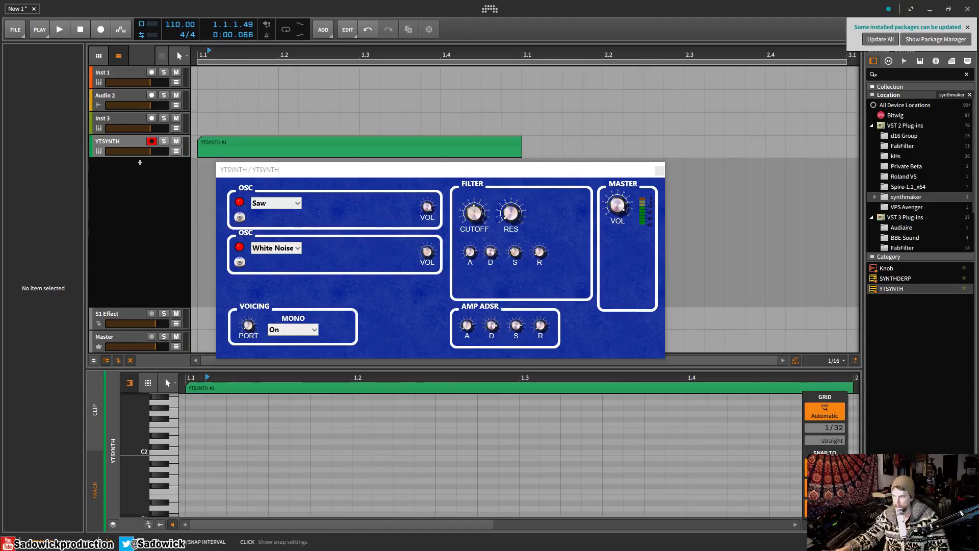
scroll(824, 427, "up", 2)
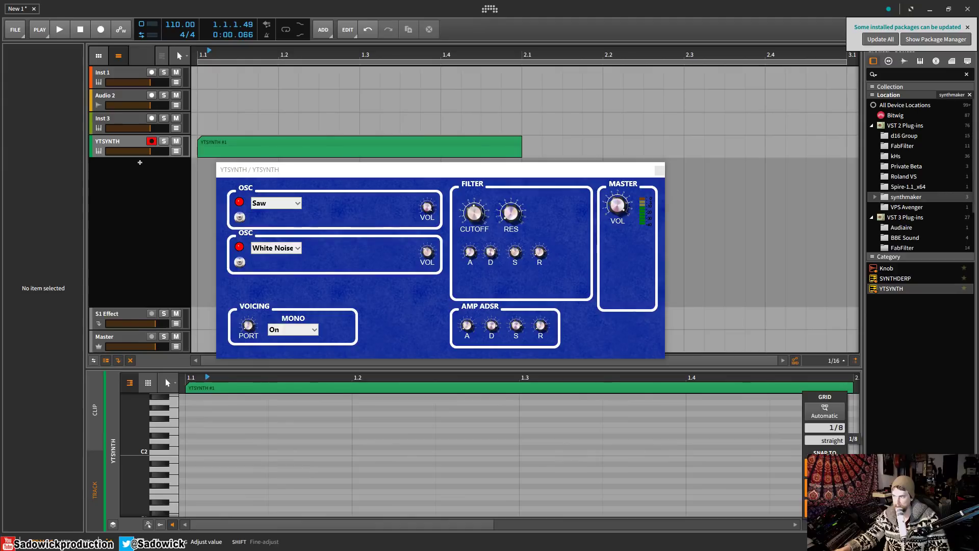
double_click(207, 448)
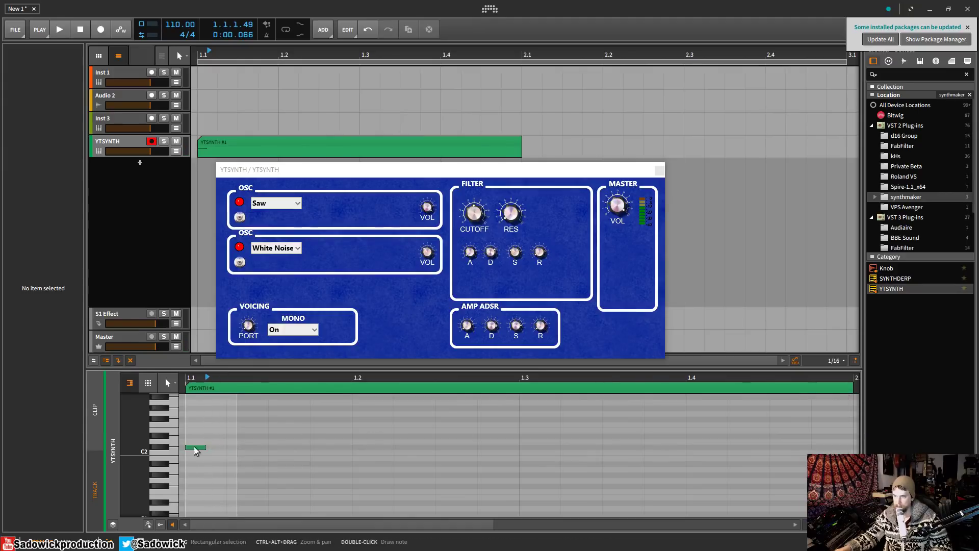
left_click(207, 446)
left_click_drag(206, 447, 226, 447)
- Audition the single C#2 note by playing the clip
key("space")
key("space")
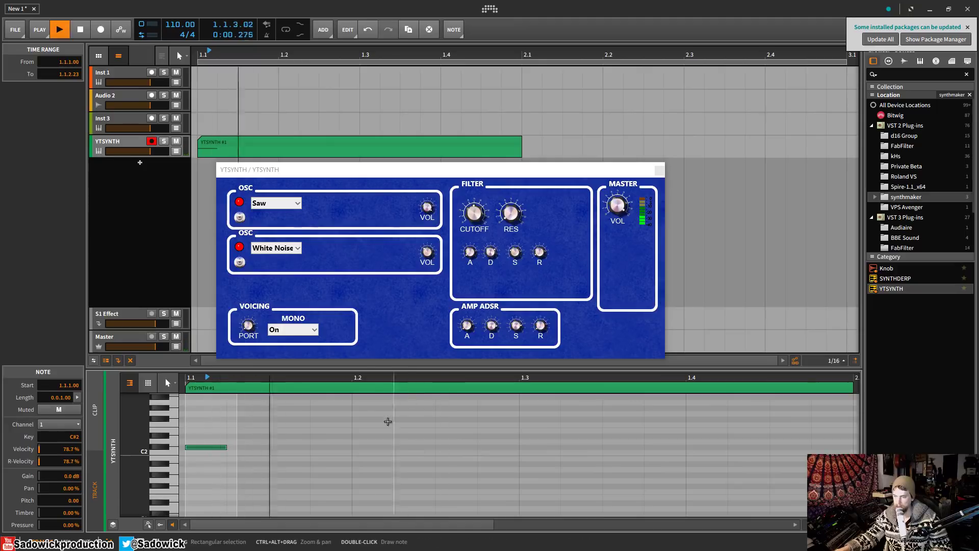
key("space")
key("space")
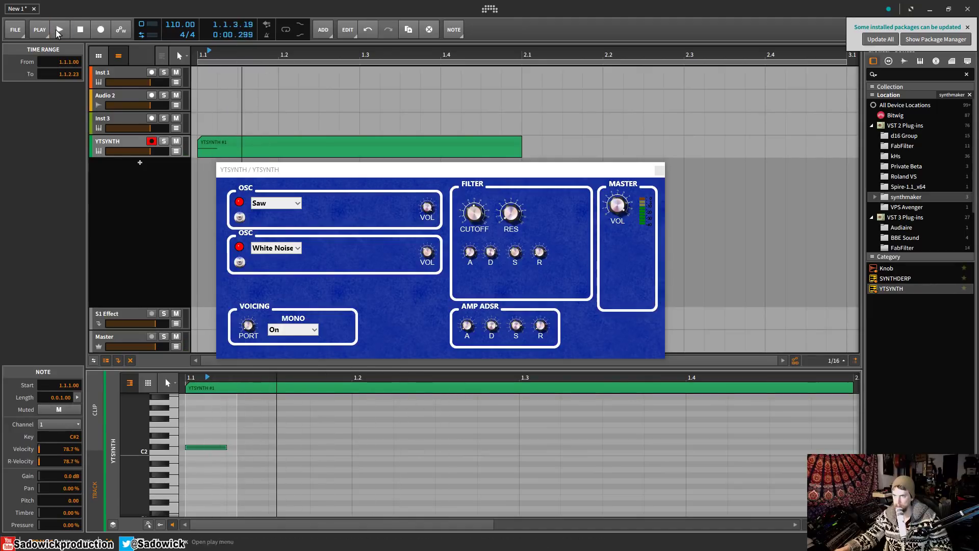
left_click(59, 30)
key("space")
- Add a second note at 1.1.2 with length 0.0.1.00, place it on F#1 and play back the clip
double_click(247, 453)
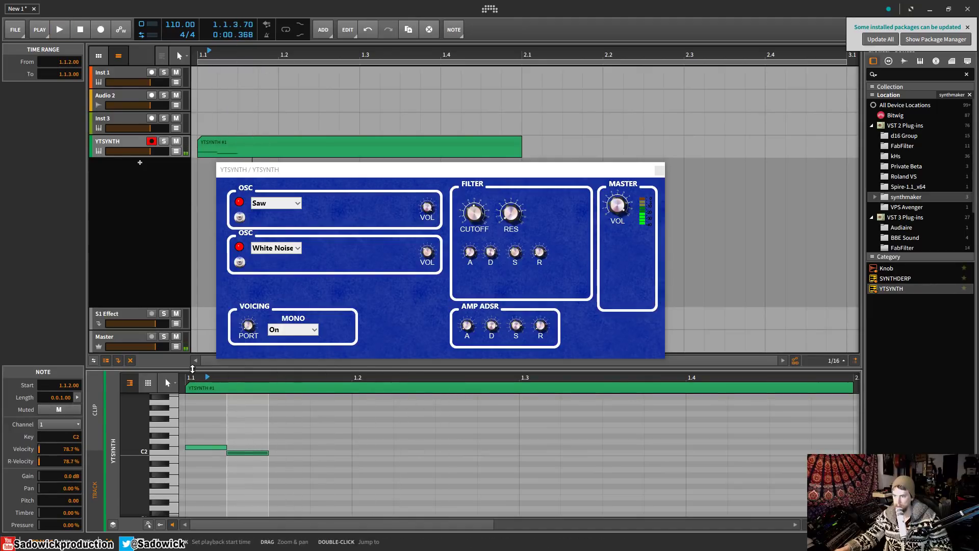
left_click(185, 384)
key("space")
key("space")
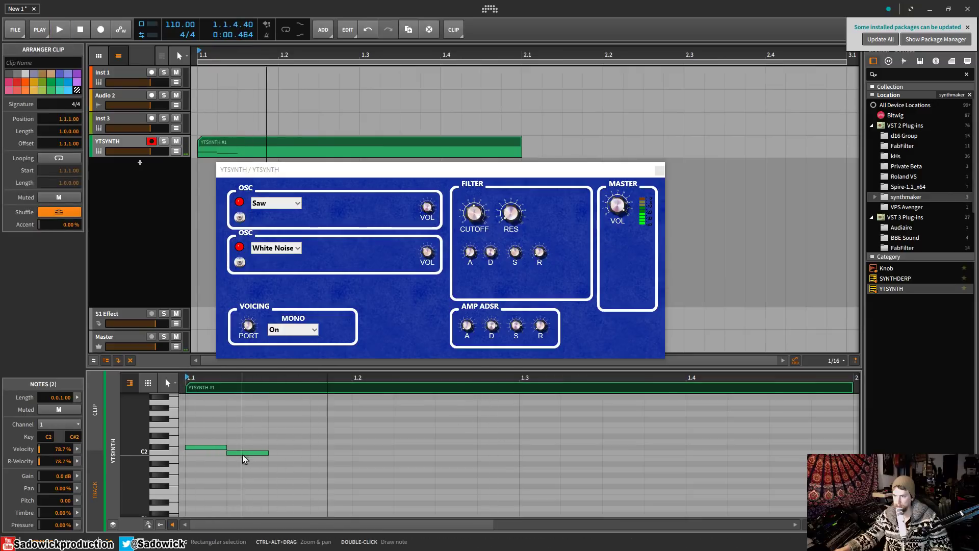
double_click(248, 475)
left_click_drag(247, 478, 248, 487)
key("space")
key("space")
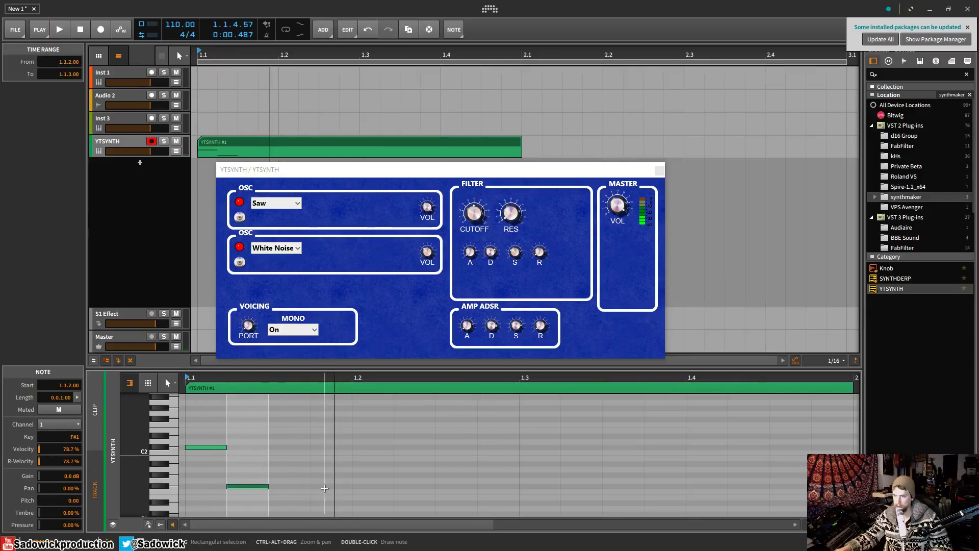
- Add two more F#1 notes at 1.1.3 and 1.1.4 and play back the phrase
double_click(297, 488)
double_click(331, 486)
key("space")
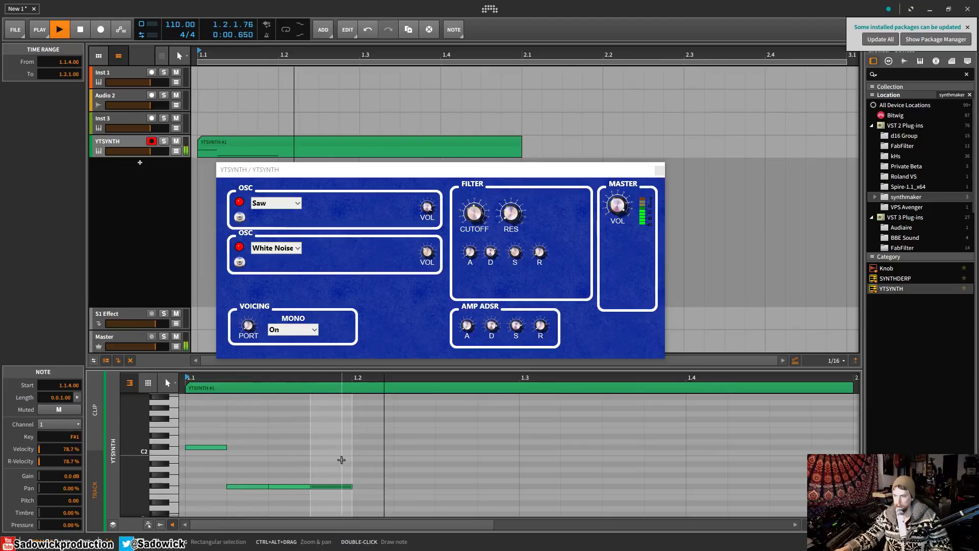
key("space")
- Shorten the three F#1 notes to a length of 0.0.0.78 and listen to the result
left_click_drag(347, 464, 230, 509)
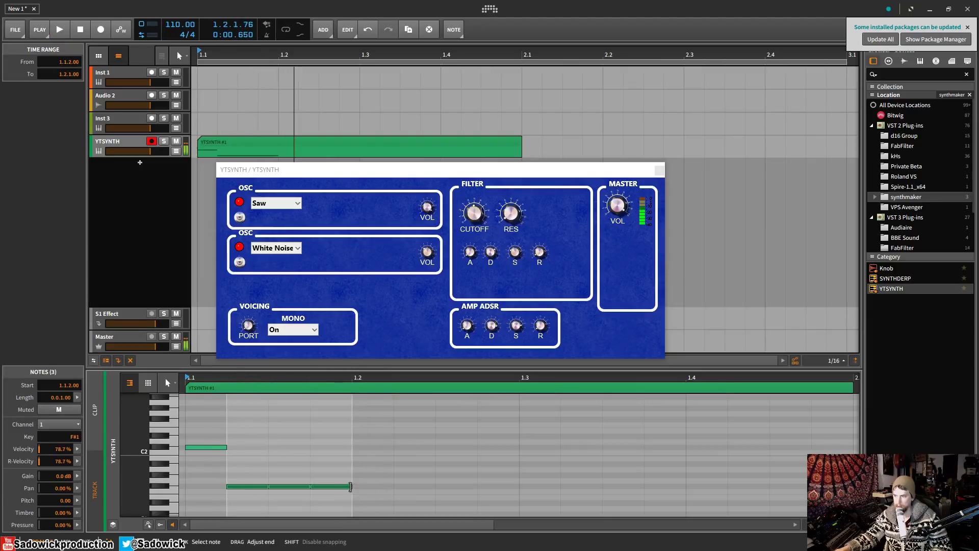
left_click_drag(351, 486, 343, 488)
key("space")
key("space")
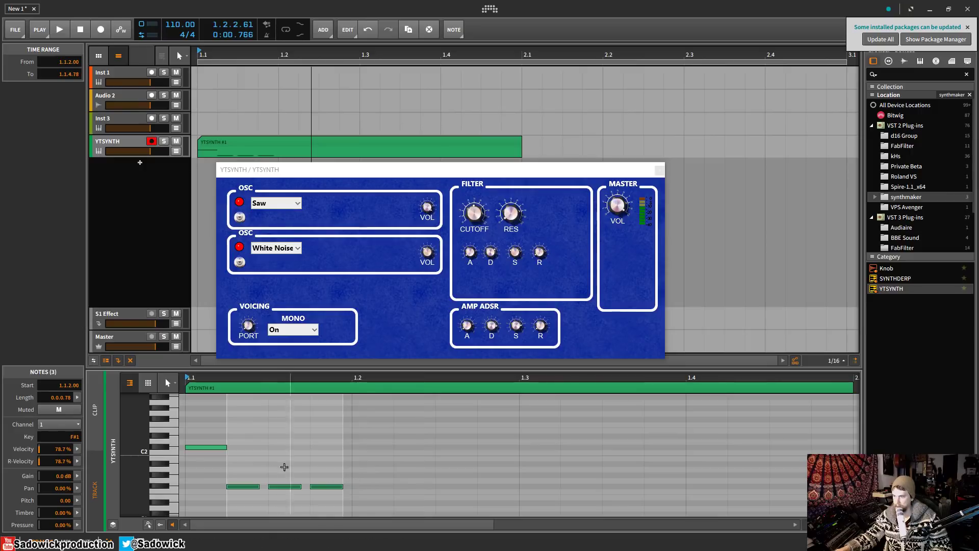
- Duplicate the last two F#1 notes twice so the pattern runs up to beat 1.3, and play it
left_click_drag(267, 469, 352, 489)
key("ctrl+d")
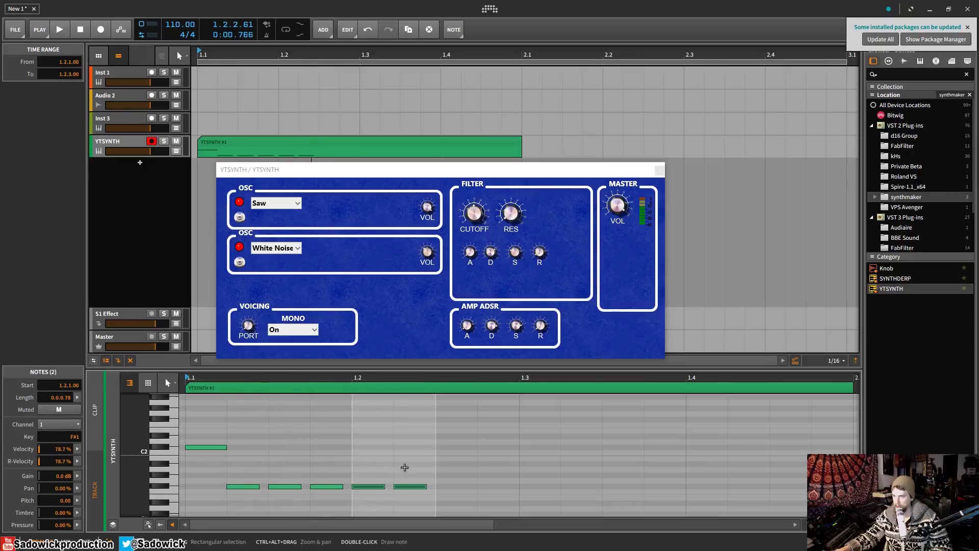
key("ctrl+d")
key("space")
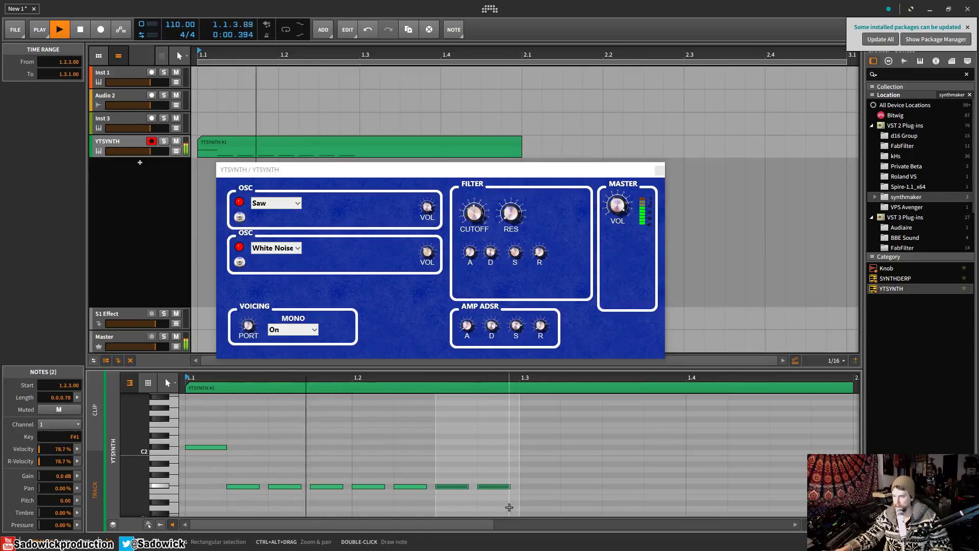
- Move the last note, at 1.2.4, up to C#2 and play back the pattern
left_click(509, 477)
left_click_drag(493, 486, 491, 448)
key("space")
key("space")
key("space")
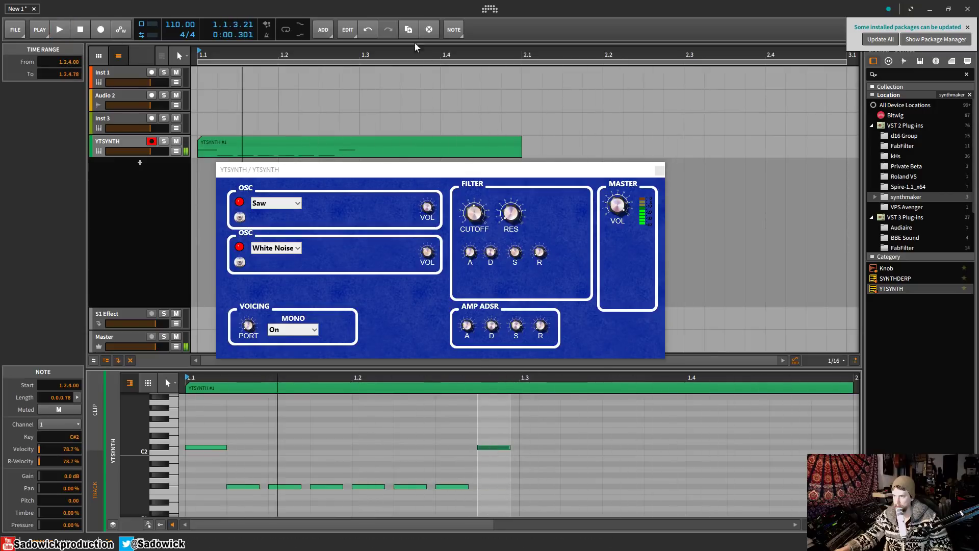
- Turn on loop playback and extend the arranger loop region across the whole first bar, ending at 2.1, while auditioning the pattern
right_click(327, 146)
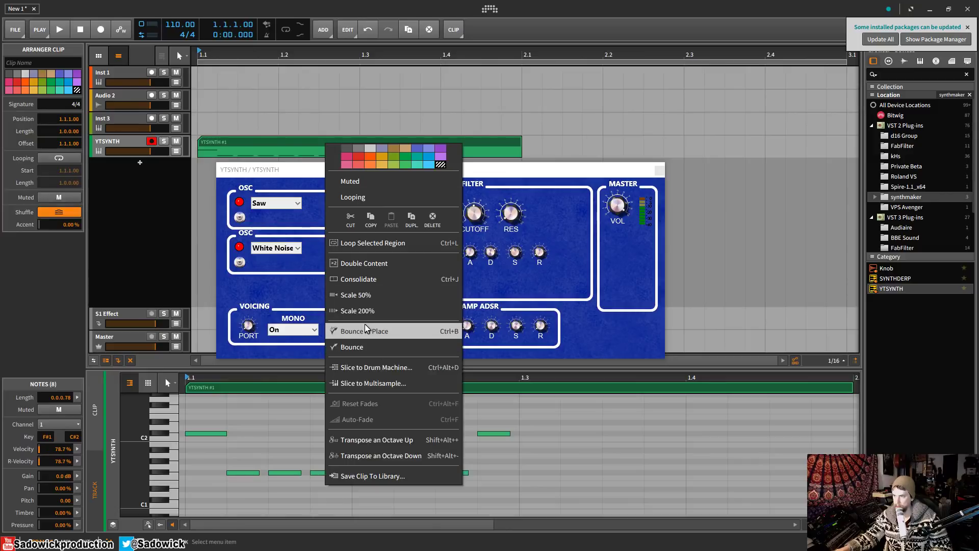
left_click(287, 34)
left_click(286, 33)
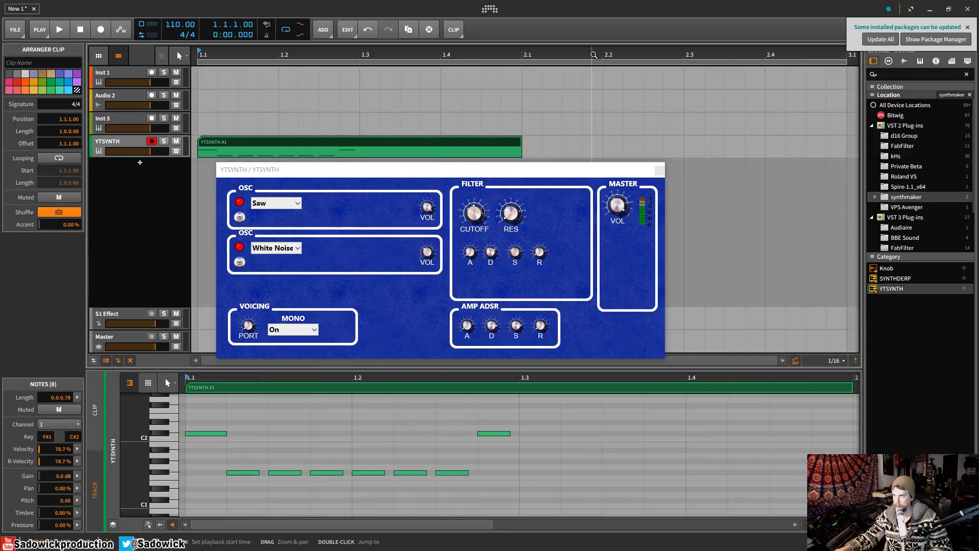
left_click_drag(593, 55, 663, 53)
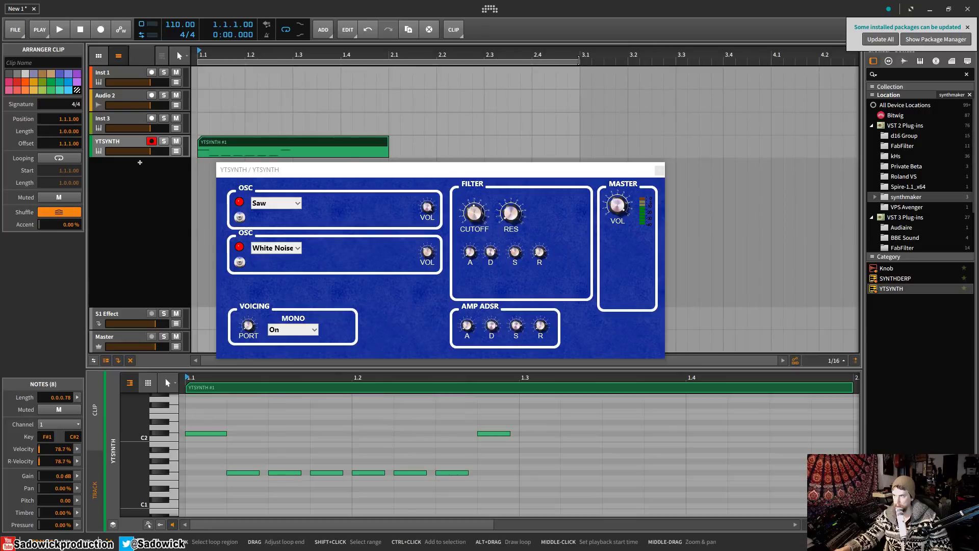
left_click_drag(580, 61, 300, 85)
key("space")
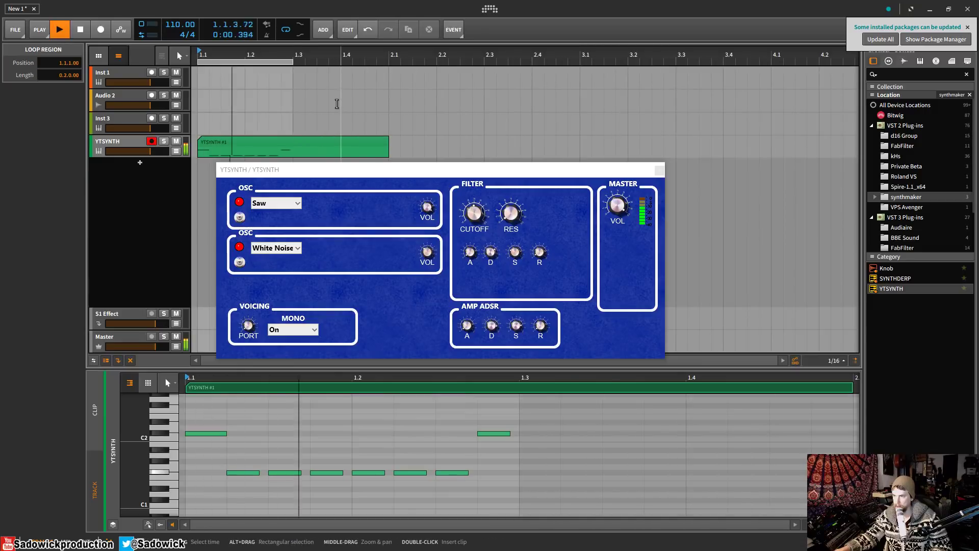
left_click_drag(293, 61, 388, 62)
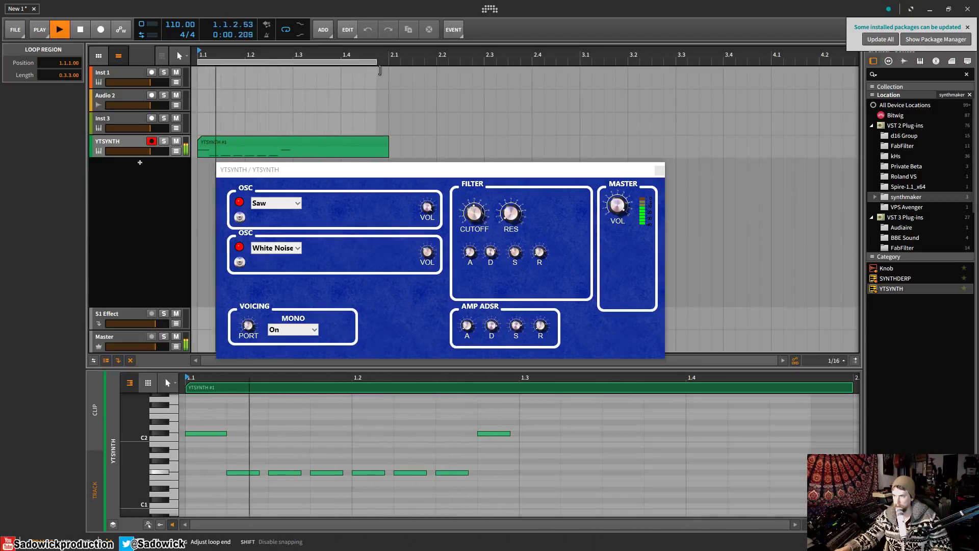
key("space")
- Add two more C#2 notes at 1.3.1 and 1.3.2 and play the pattern
double_click(531, 433)
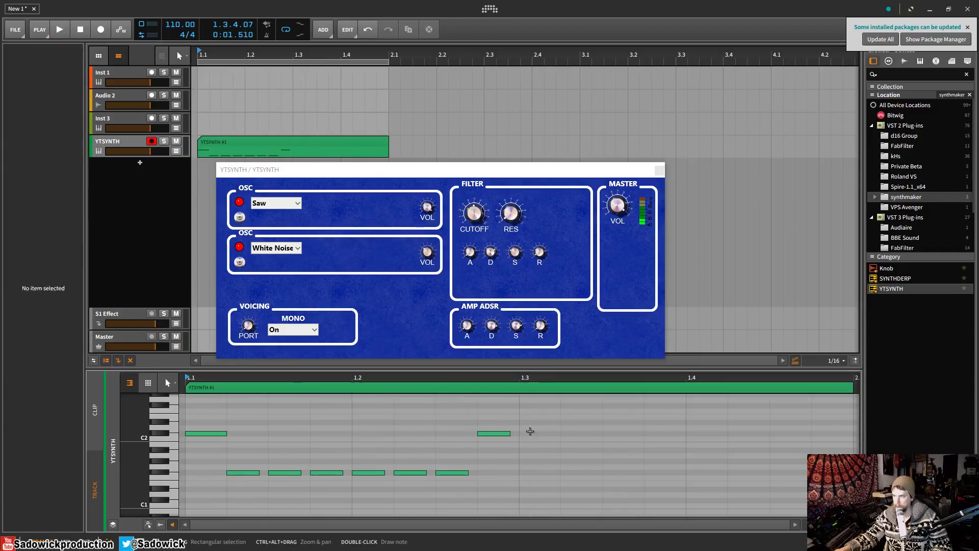
key("space")
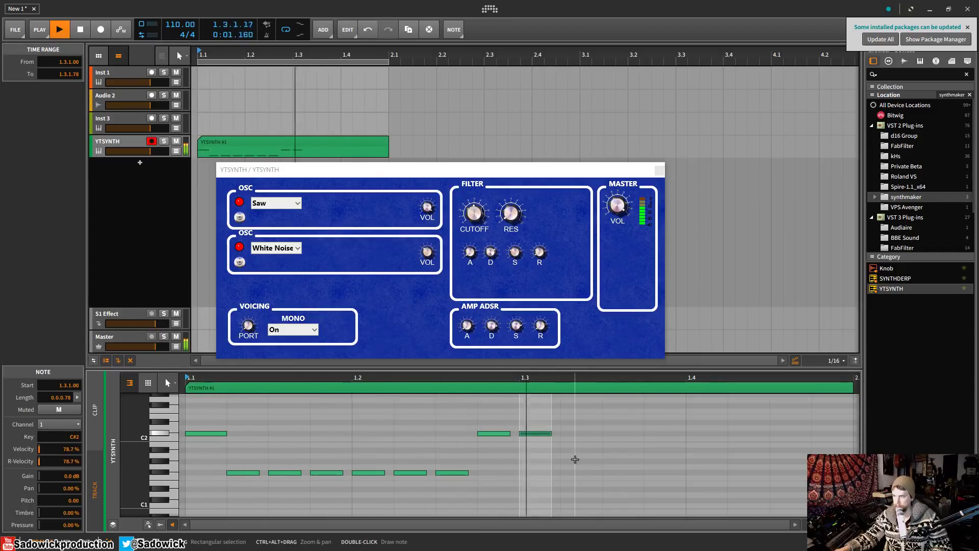
double_click(565, 433)
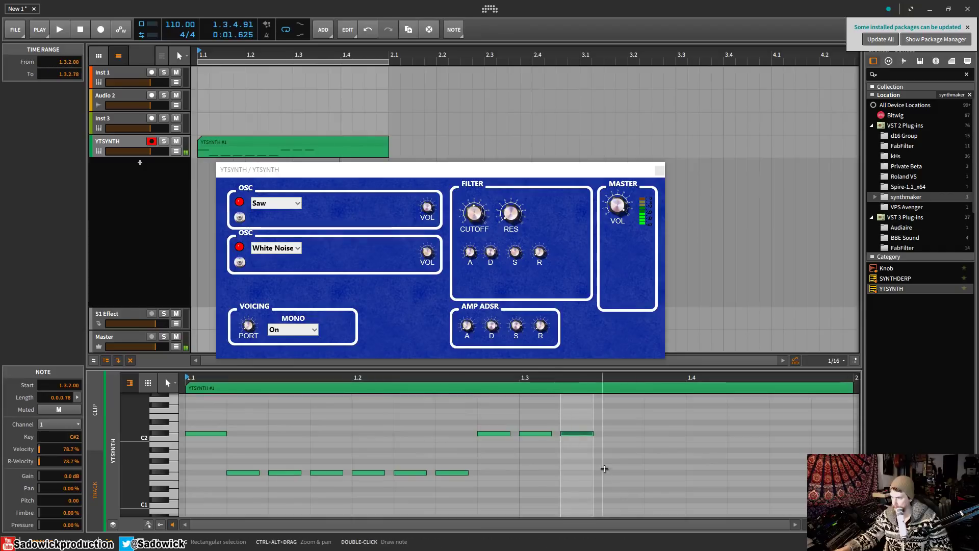
- Fill the bar from 1.3.3 to its end with six F#1 notes, and sweep the filter cutoff while the loop plays
double_click(586, 473)
left_click_drag(587, 477, 624, 476)
double_click(661, 474)
left_click_drag(684, 453, 624, 475)
key("ctrl+d")
key("ctrl+d")
key("space")
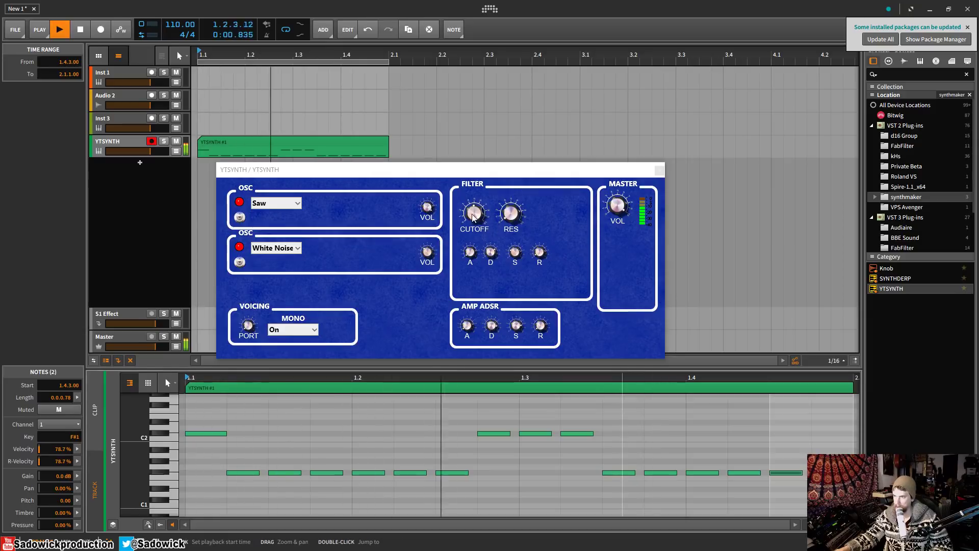
left_click_drag(472, 214, 476, 214)
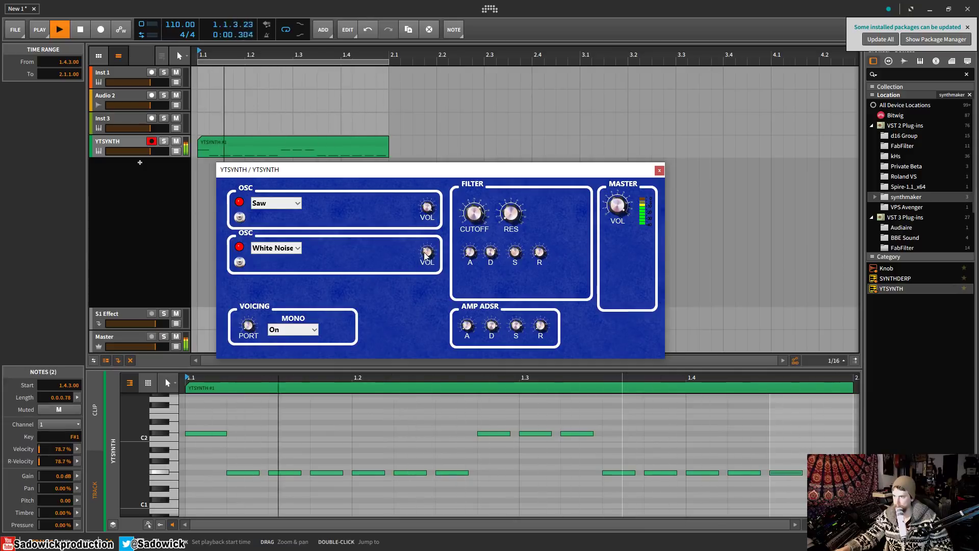
- Turn off the White Noise oscillator, set the other oscillator to the Ramp waveform, and stop playback
left_click(240, 218)
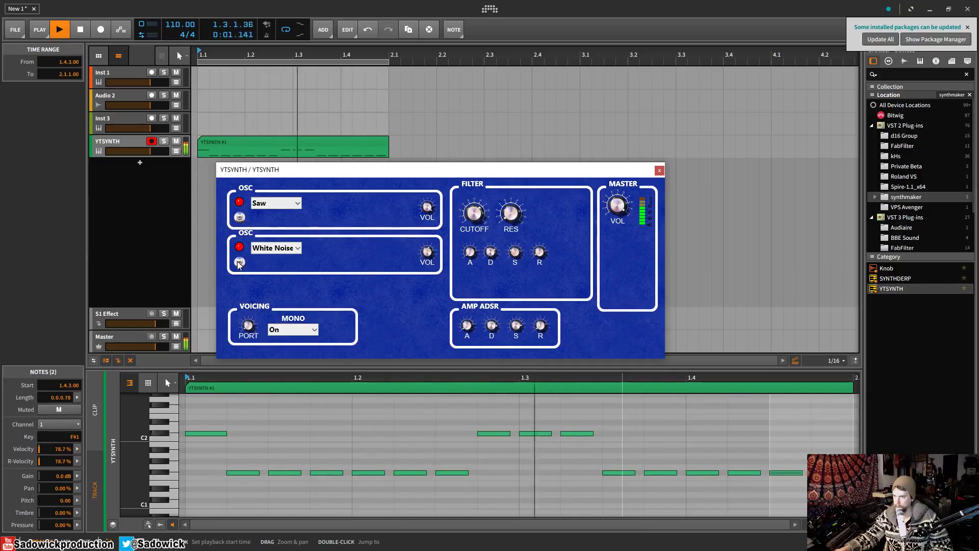
left_click(266, 203)
left_click(250, 229)
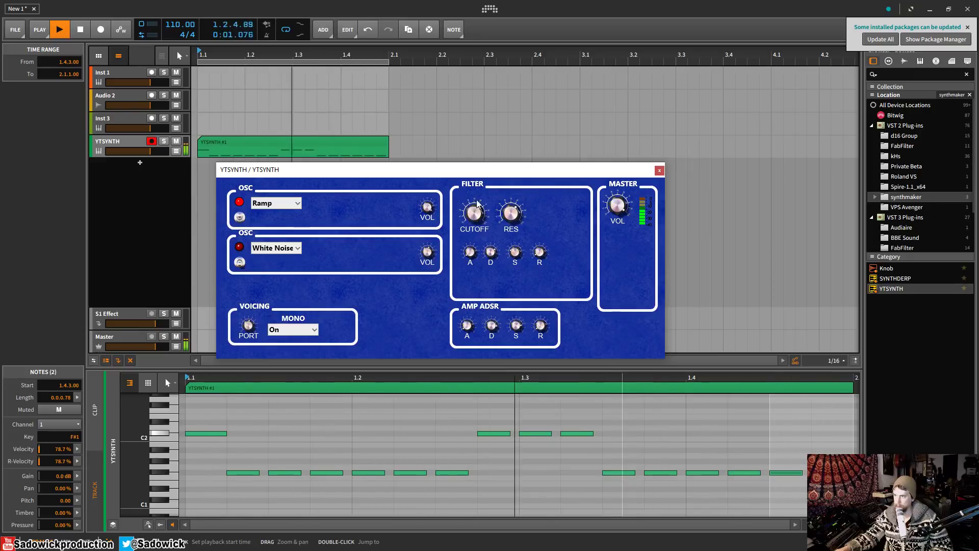
key("space")
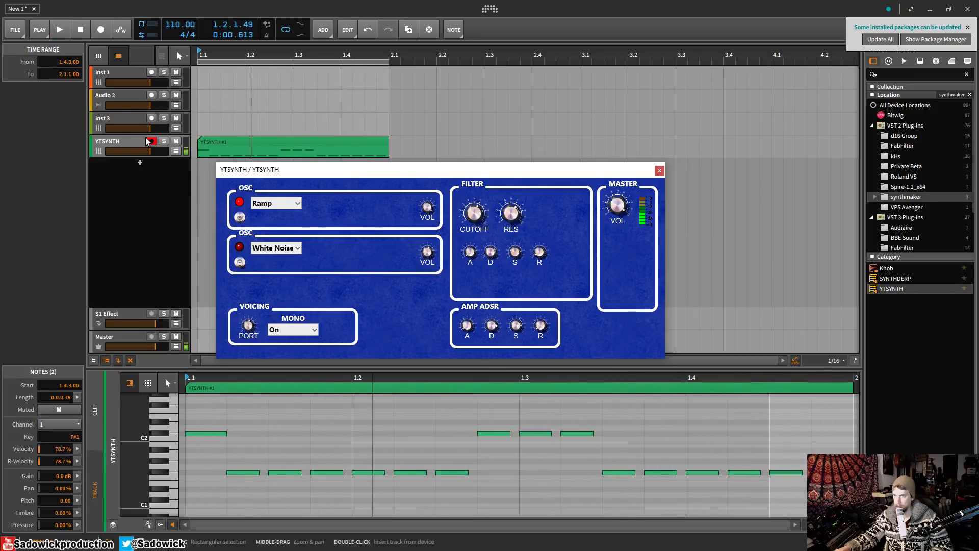
left_click(116, 145)
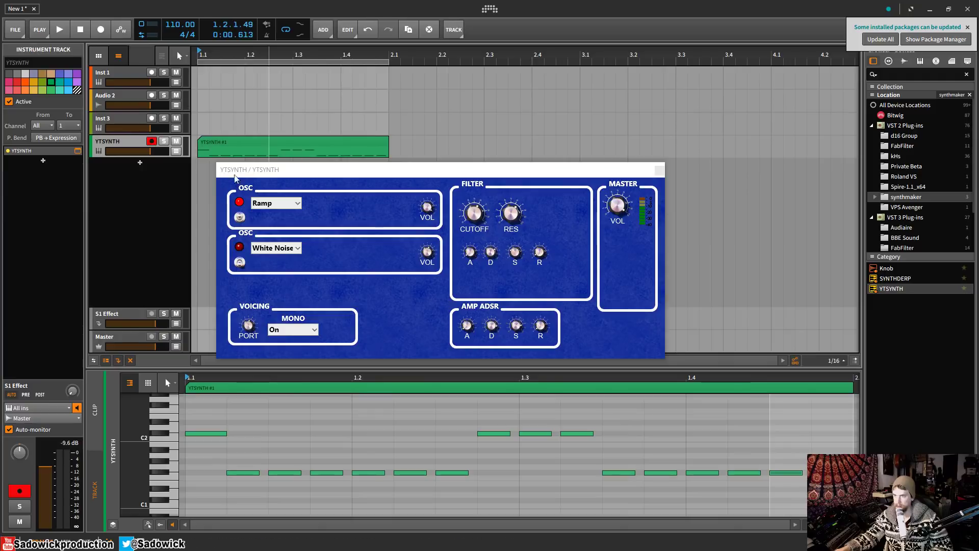
left_click(155, 384)
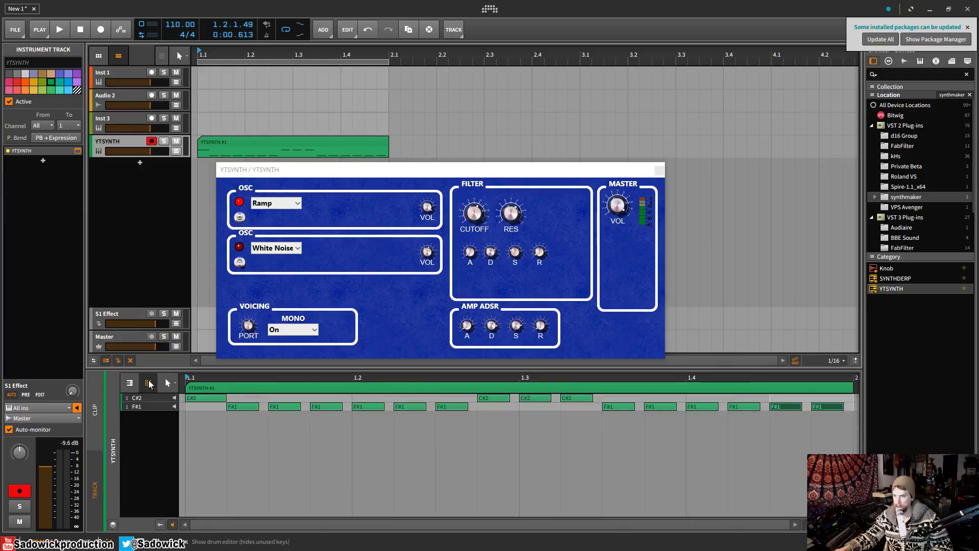
left_click(135, 385)
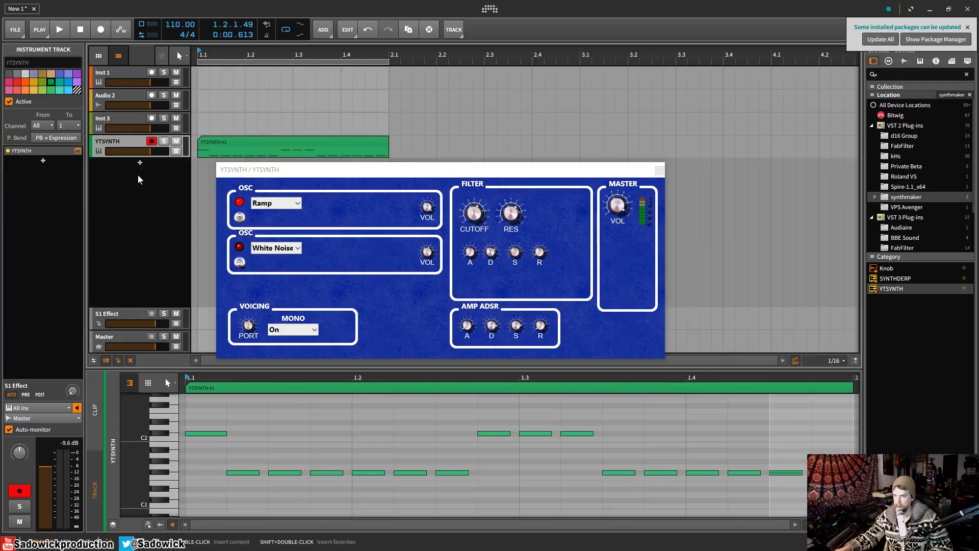
- Play the loop while sweeping the filter cutoff, and move the synth window away from the start of the clip
key("space")
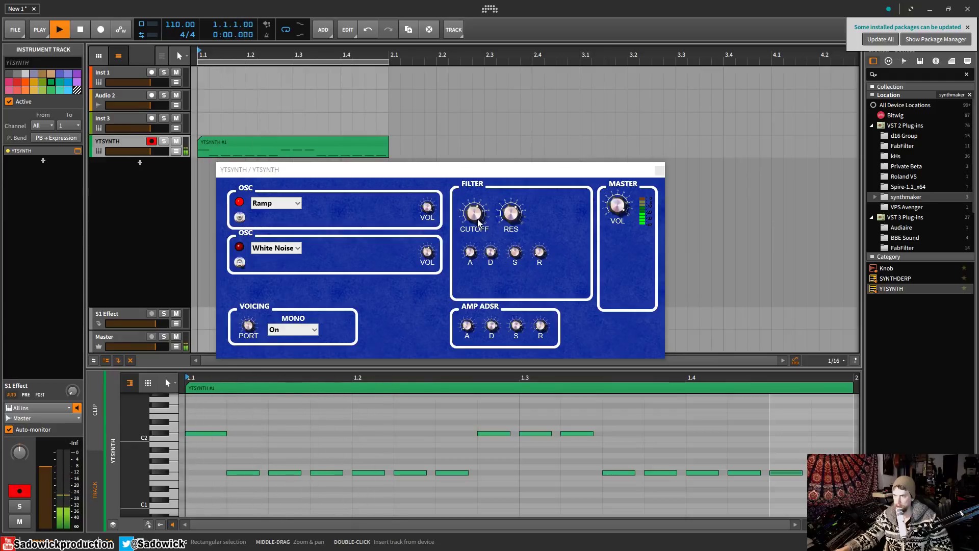
left_click(474, 212)
left_click_drag(473, 210, 477, 219)
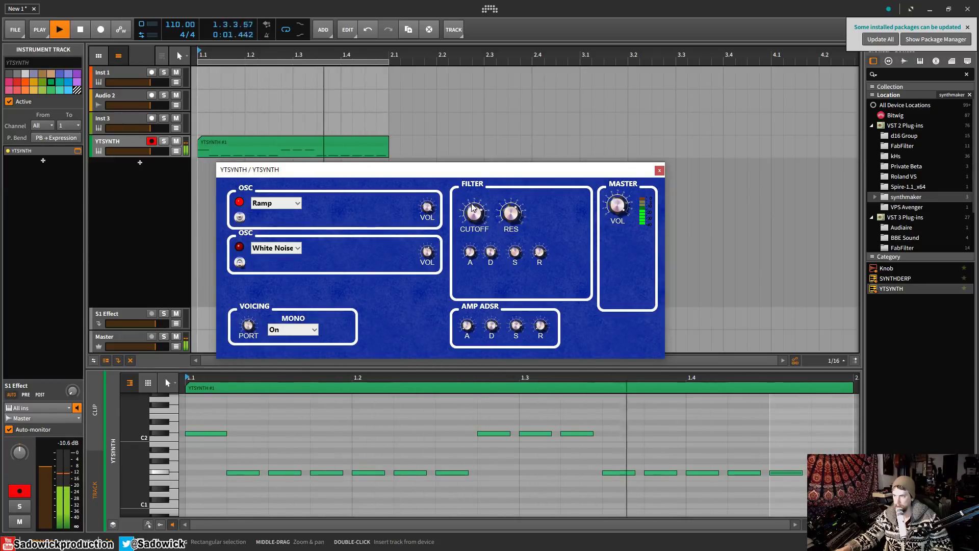
left_click_drag(471, 173, 576, 146)
key("space")
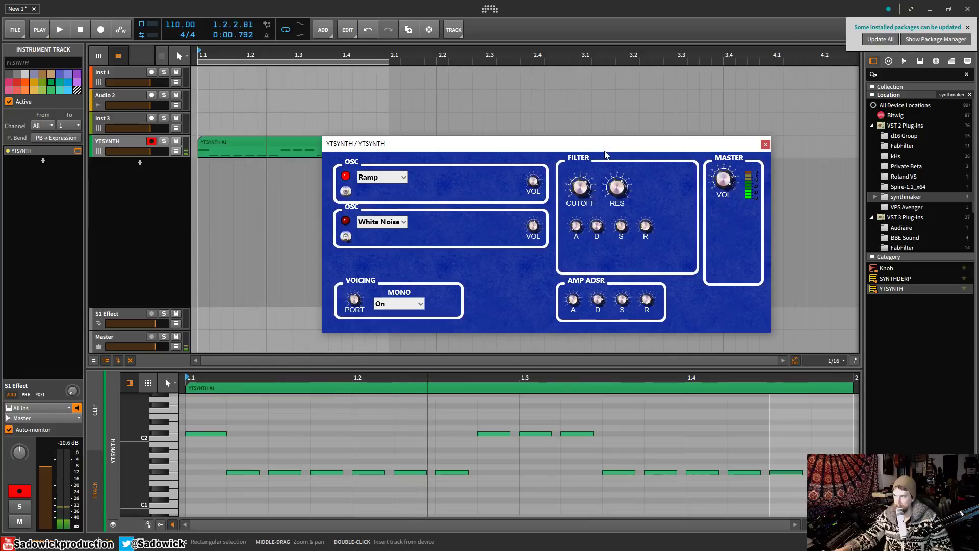
- Increase the height of the YTSYNTH track in the arranger
left_click(219, 145)
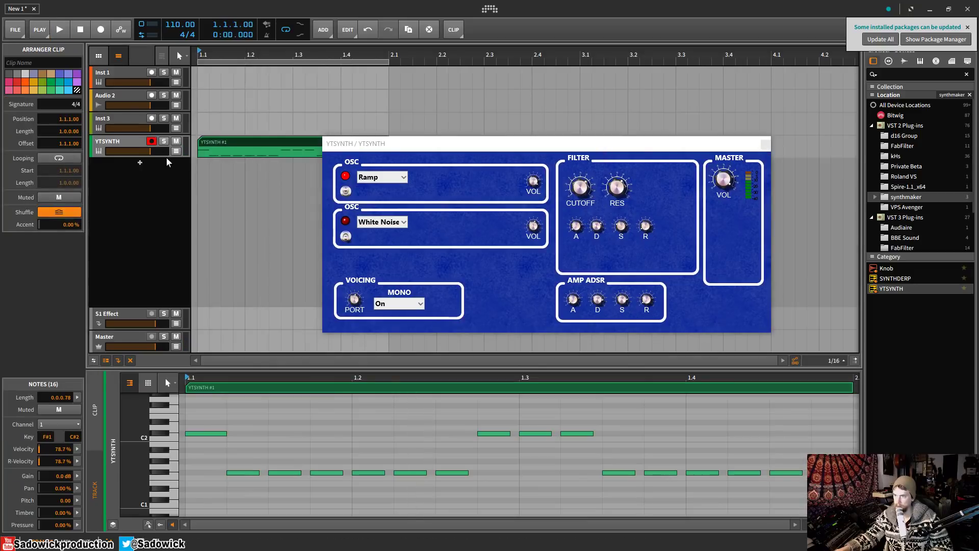
left_click_drag(164, 157, 164, 188)
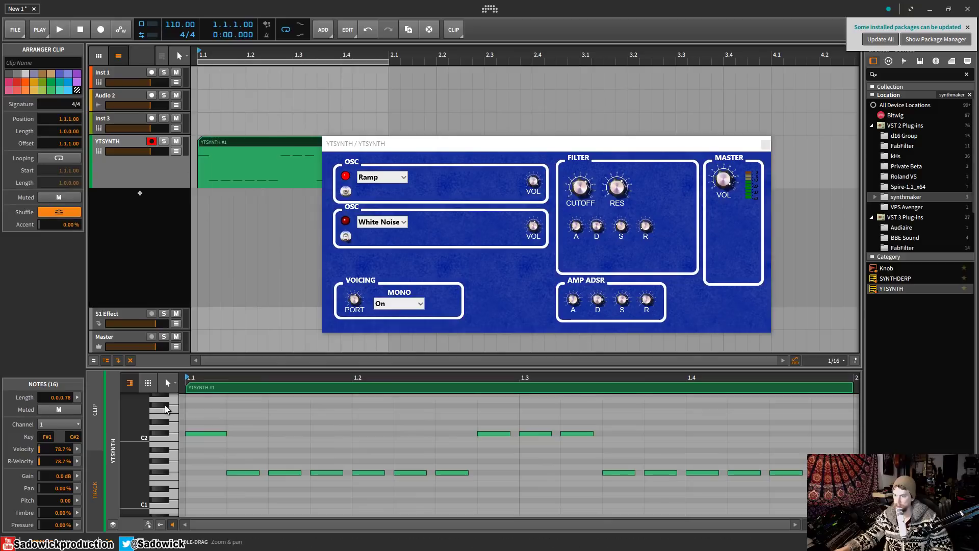
left_click(167, 383)
left_click(154, 400)
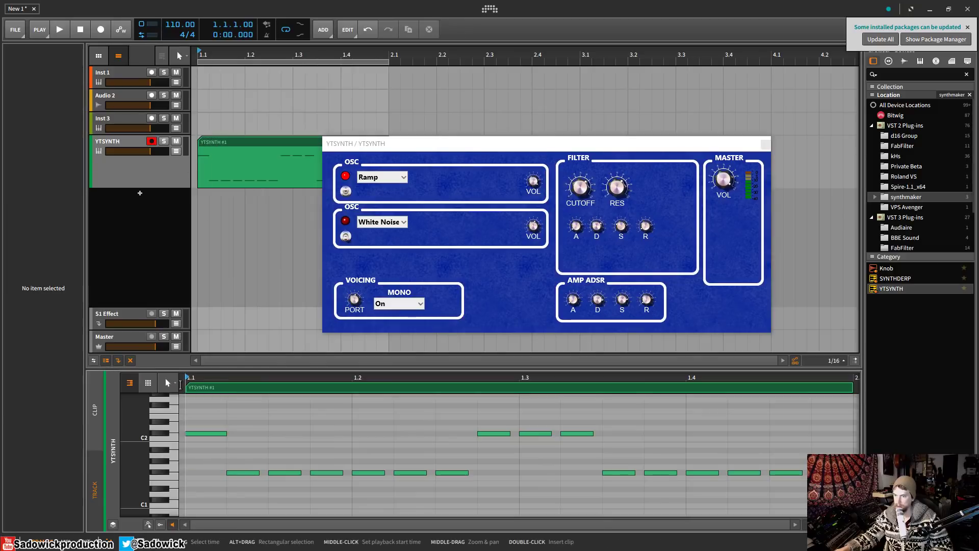
- Play back the loop repeatedly with enlarged, labelled notes and check the synth's MONO options, keeping On
left_click(436, 144)
key("space")
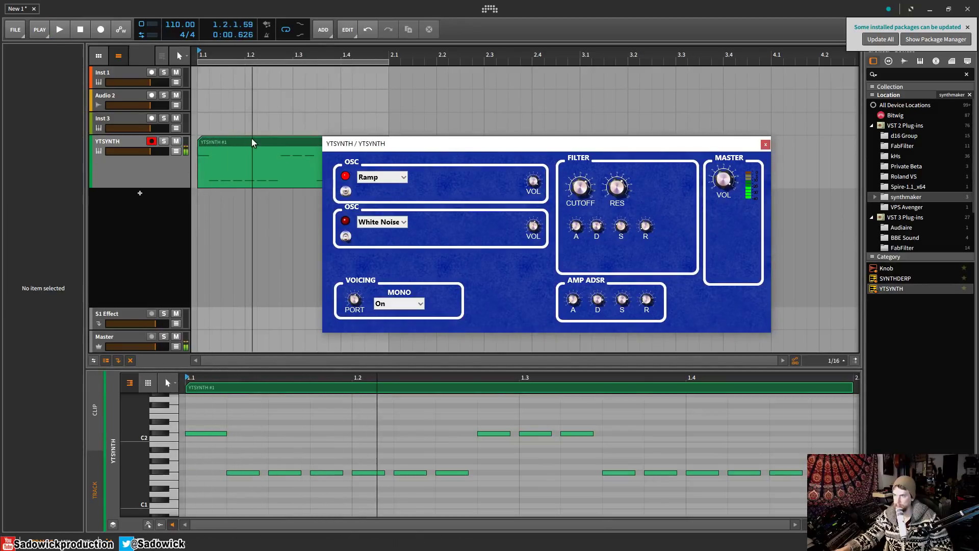
left_click(251, 141)
left_click(142, 175)
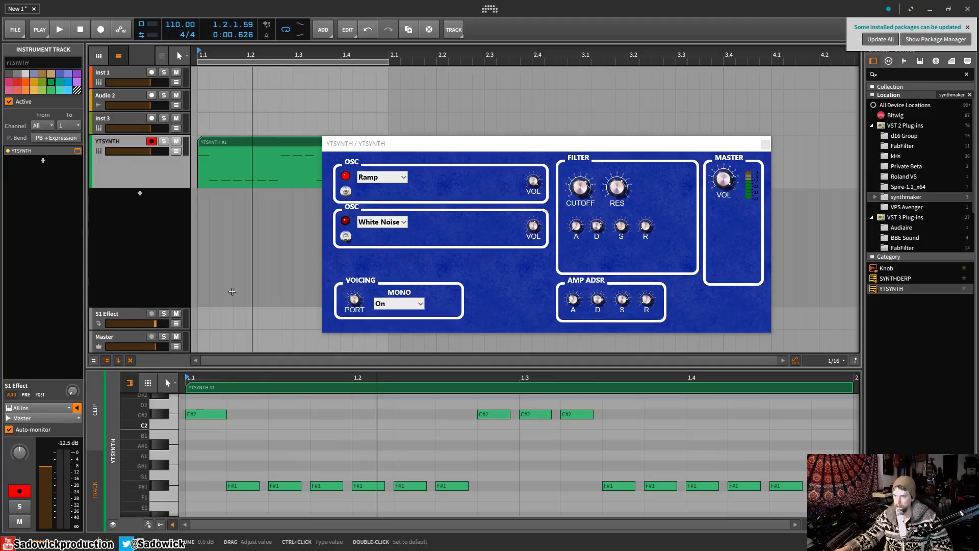
key("space")
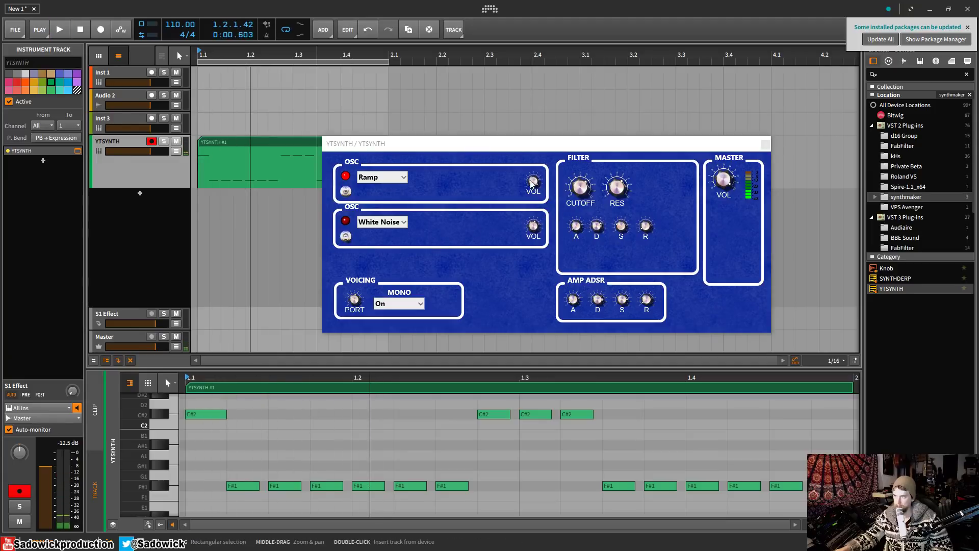
key("space")
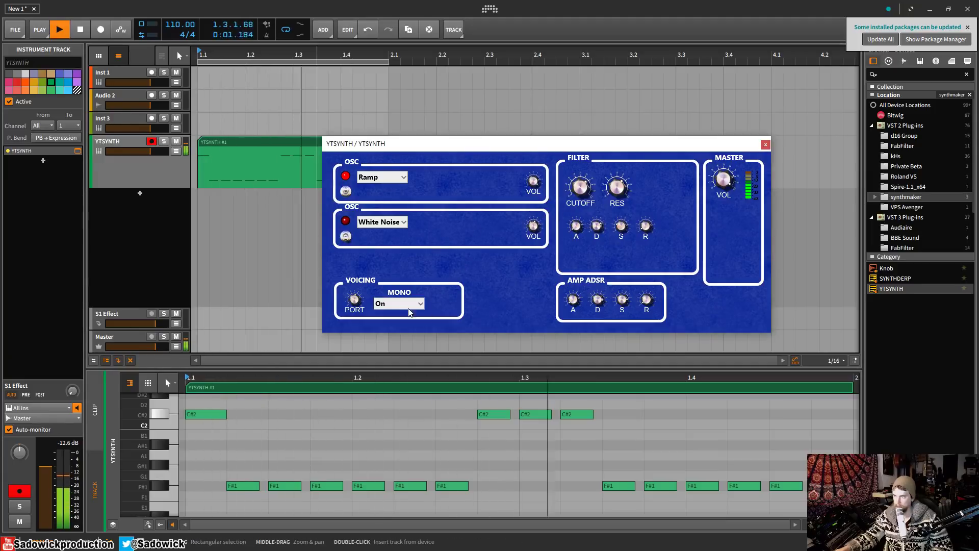
key("space")
left_click(408, 306)
left_click(380, 301)
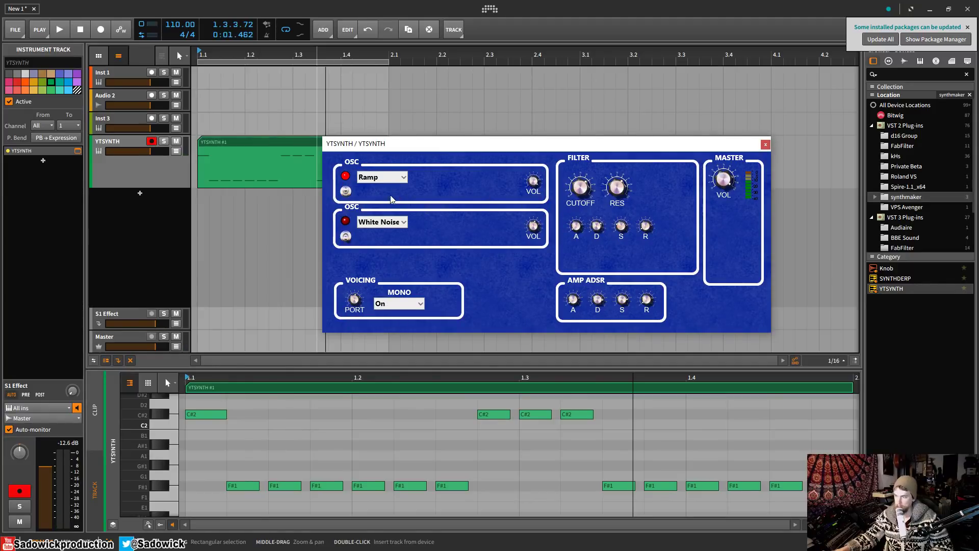
- Turn on layered editing in the note editor, check its track and channel lists, and reposition the synth window
left_click_drag(441, 146, 555, 92)
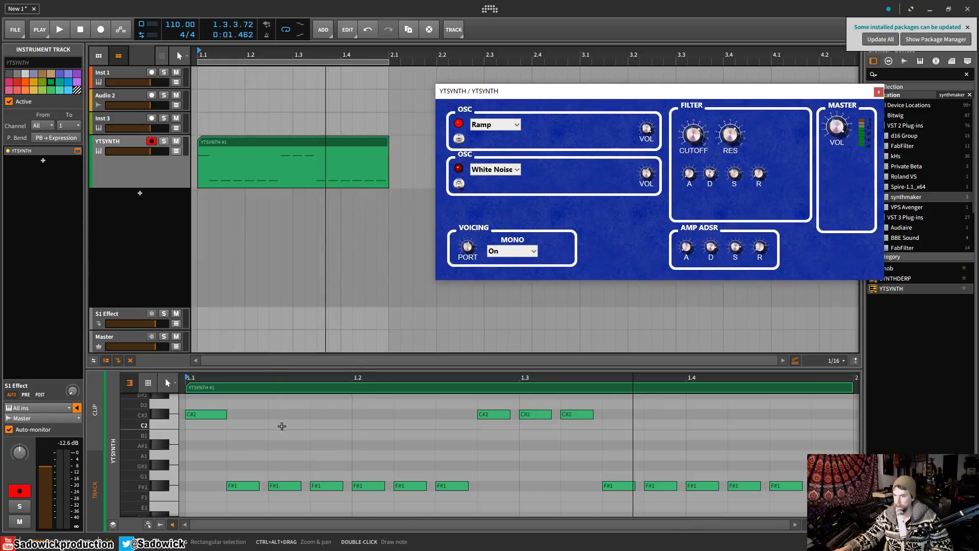
right_click(267, 426)
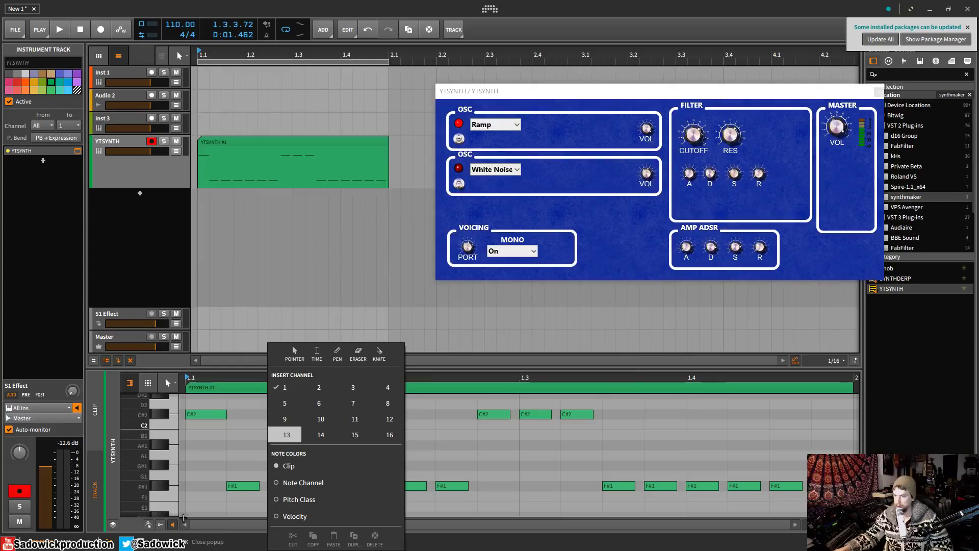
left_click(160, 526)
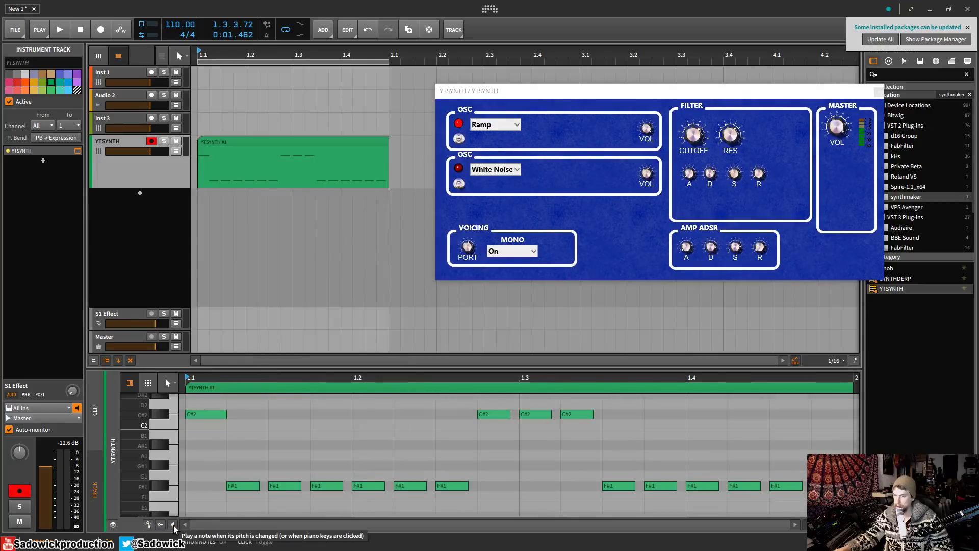
left_click(113, 524)
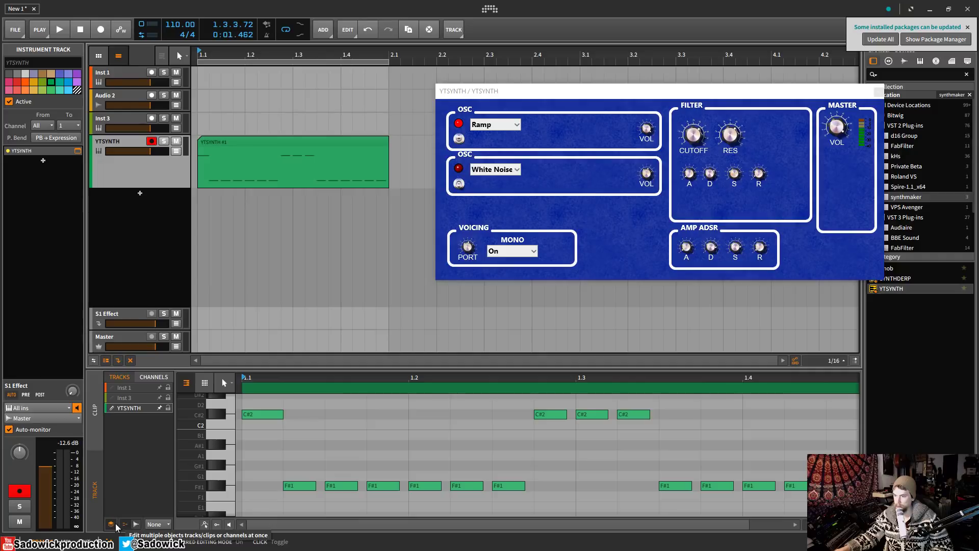
left_click(125, 409)
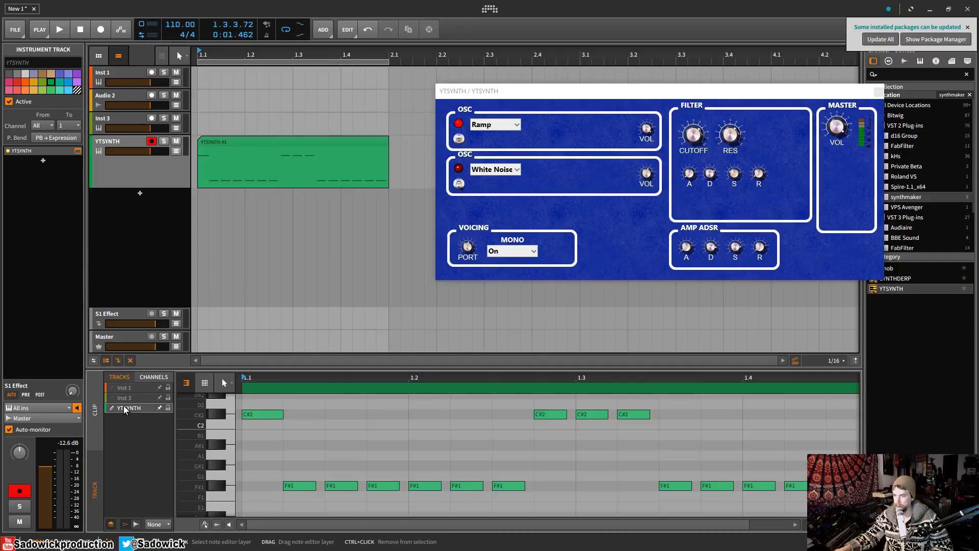
left_click(154, 377)
left_click(120, 377)
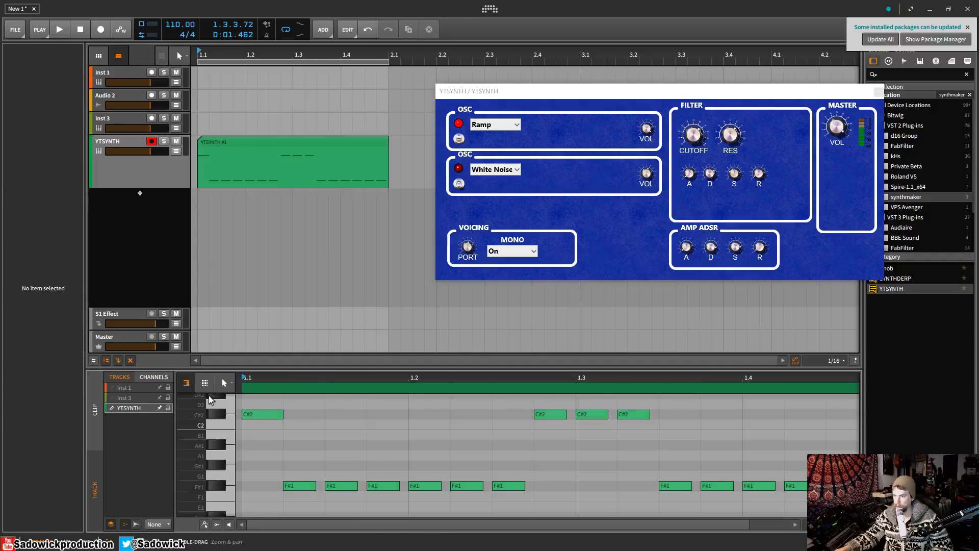
left_click_drag(730, 98, 453, 187)
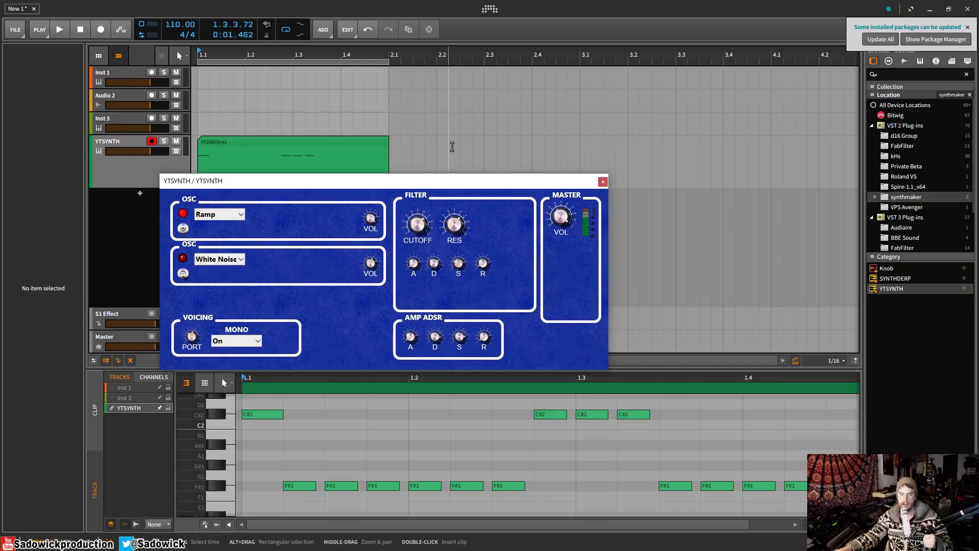